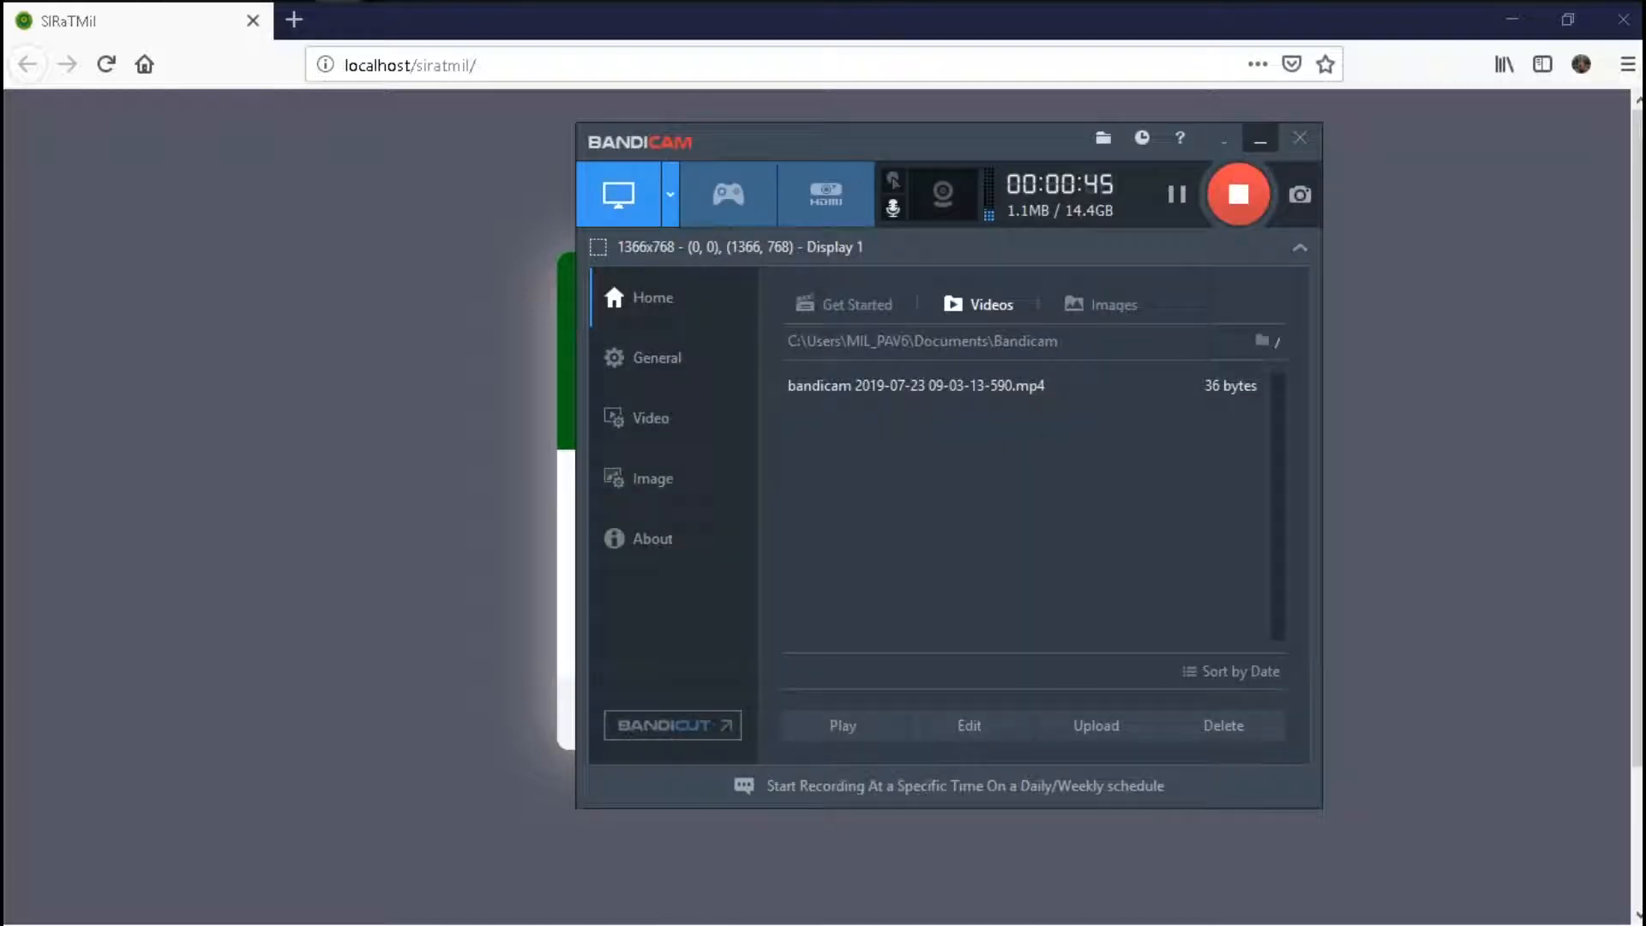
- Switch to the Firefox window showing the SIRaTMil admin dashboard
key(alt+Tab)
key(Tab)
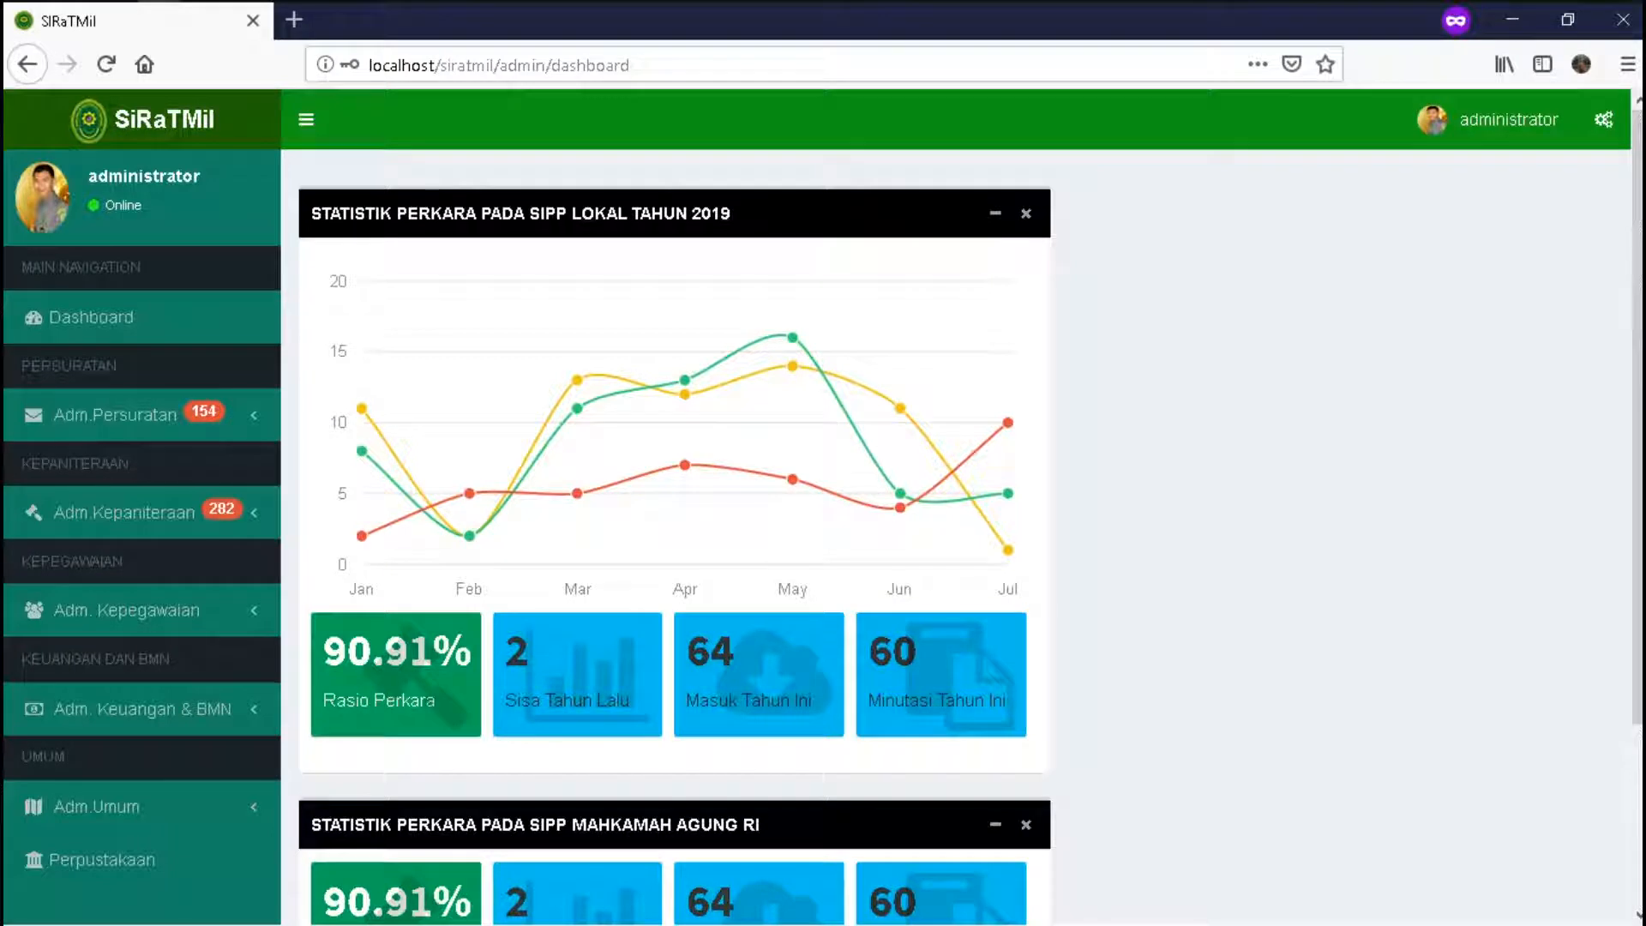
- Open the Konfigurasi Users Tambah User form, check the Petugas PTSP choices, then switch to the login window
click(1603, 120)
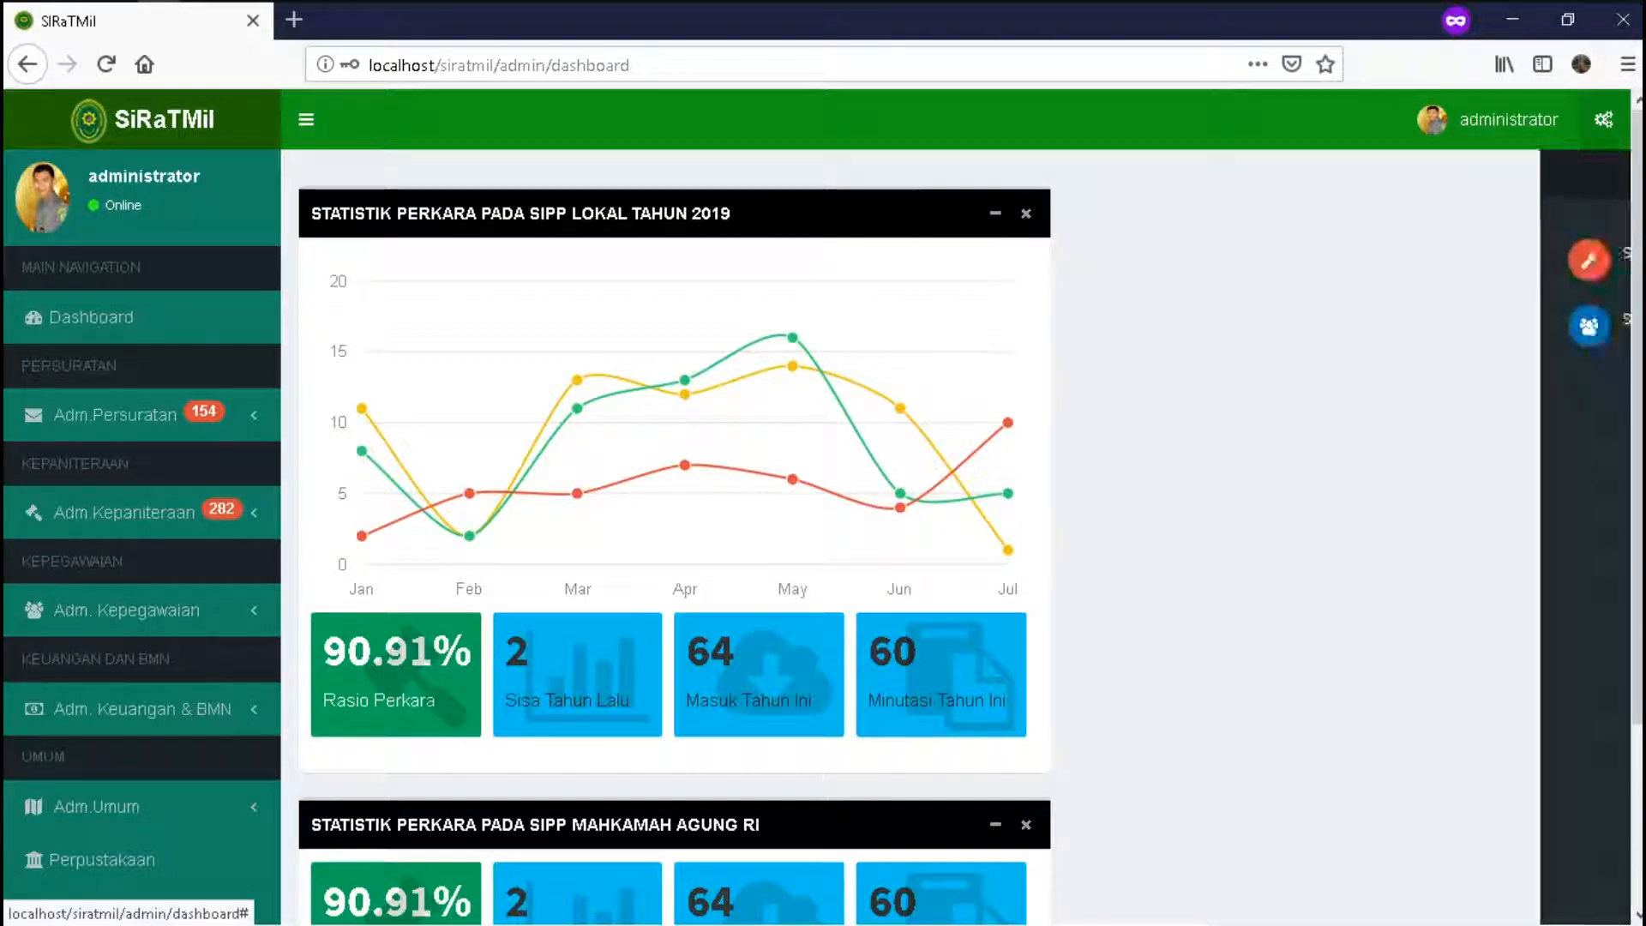
click(1490, 319)
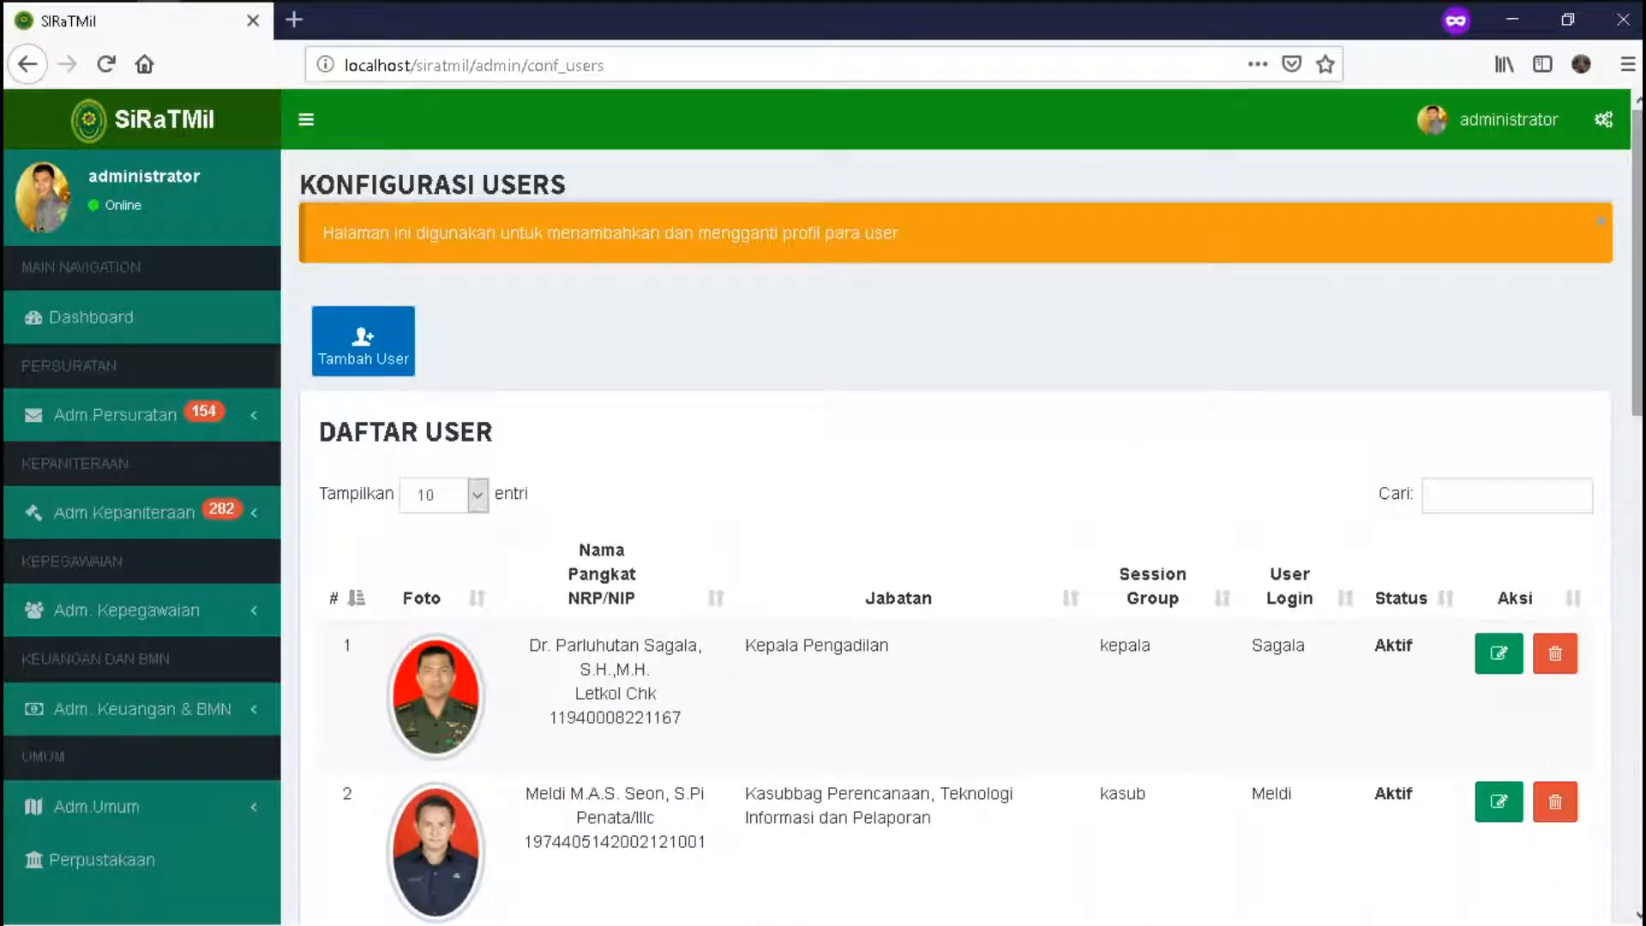
click(363, 343)
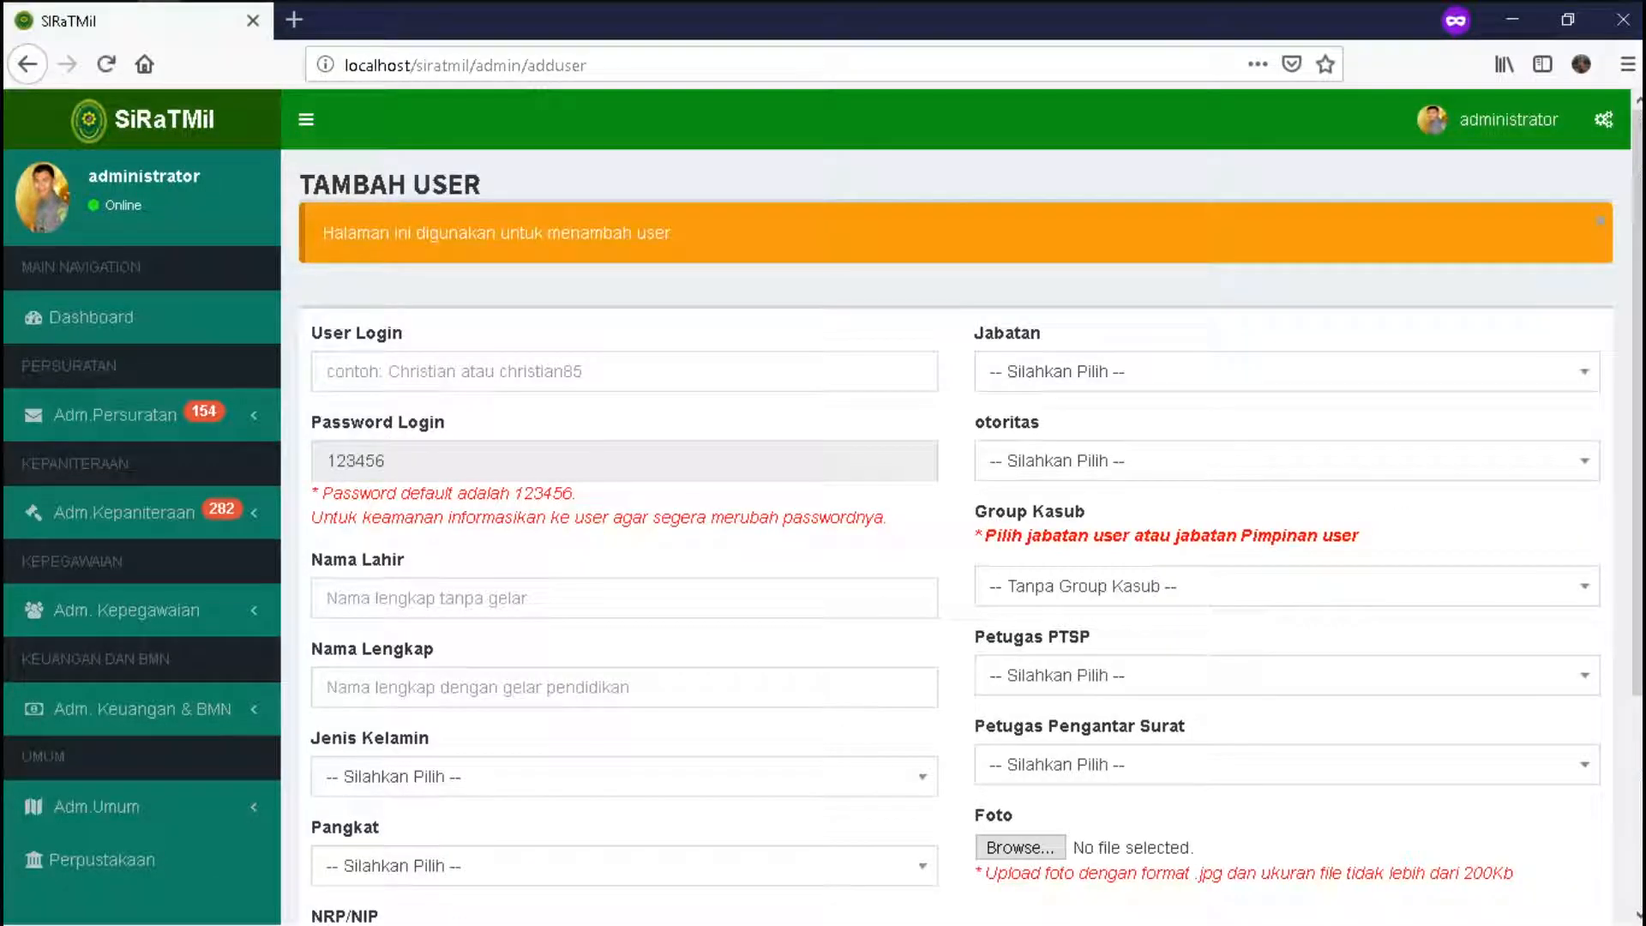
scroll(952, 514, down, 3)
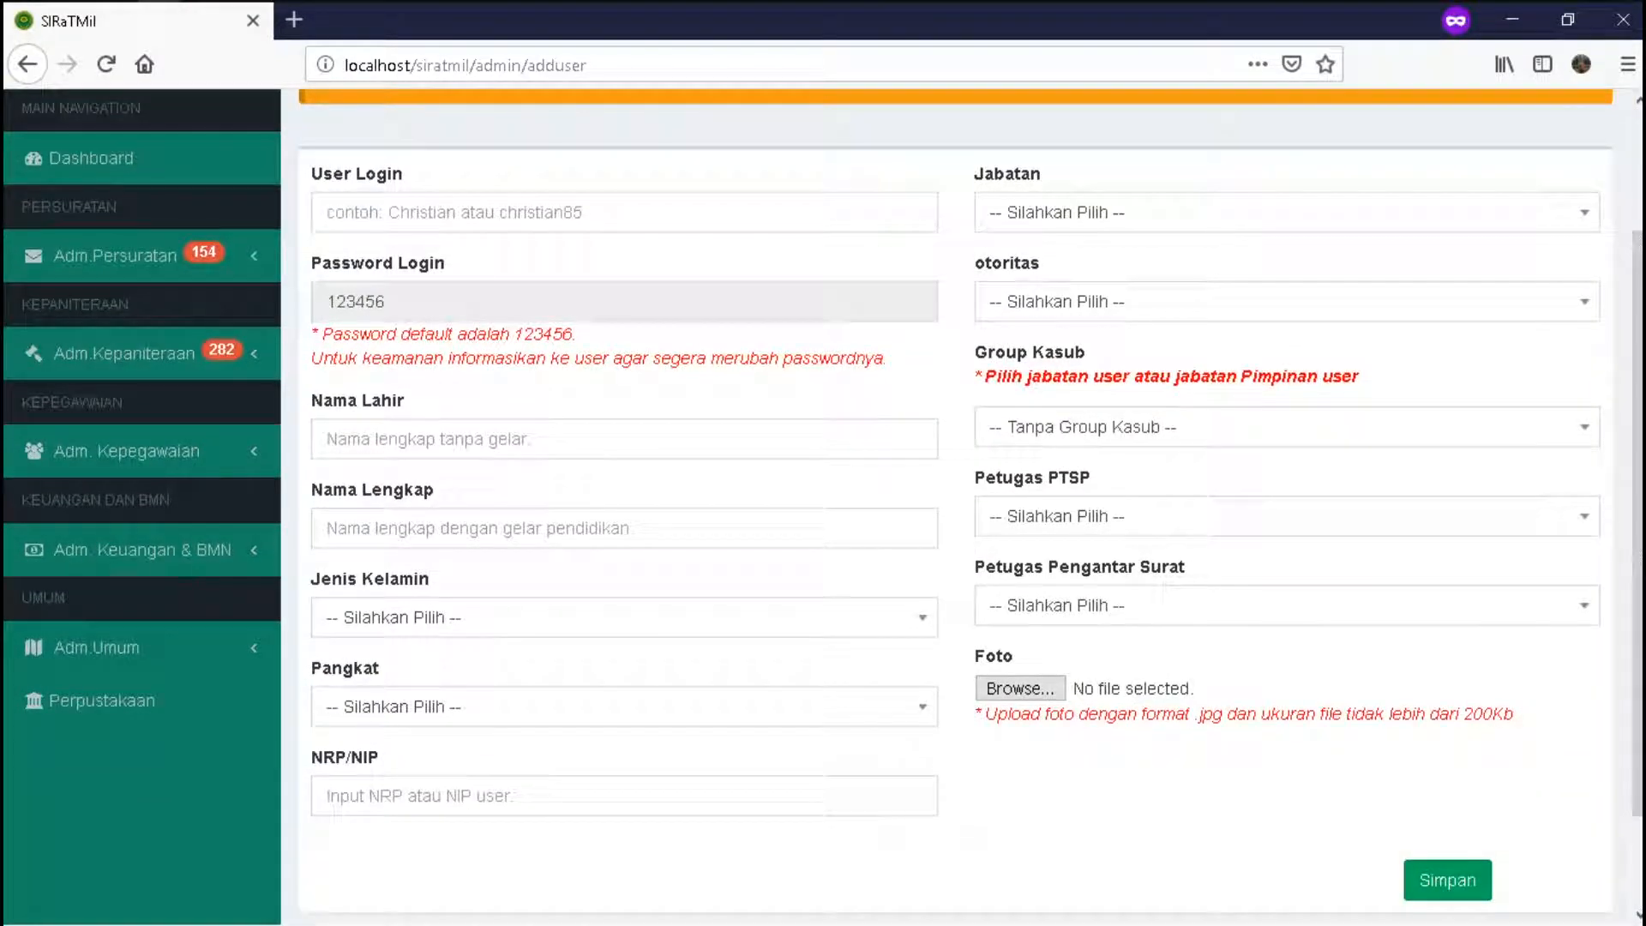
click(1285, 516)
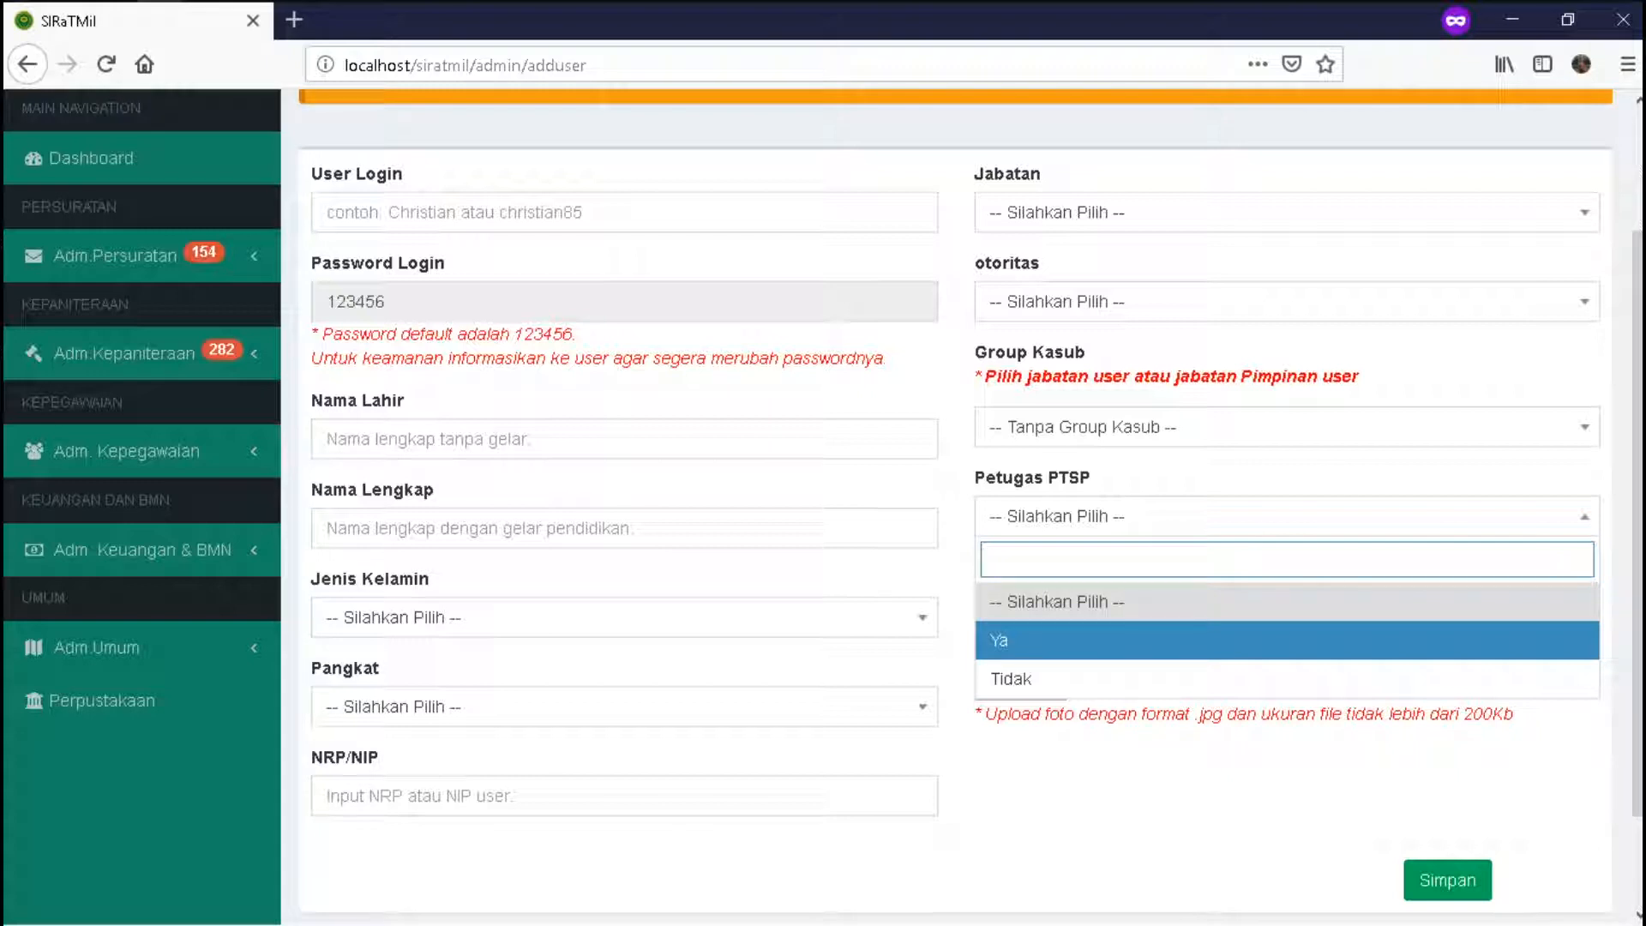
key(alt+Tab)
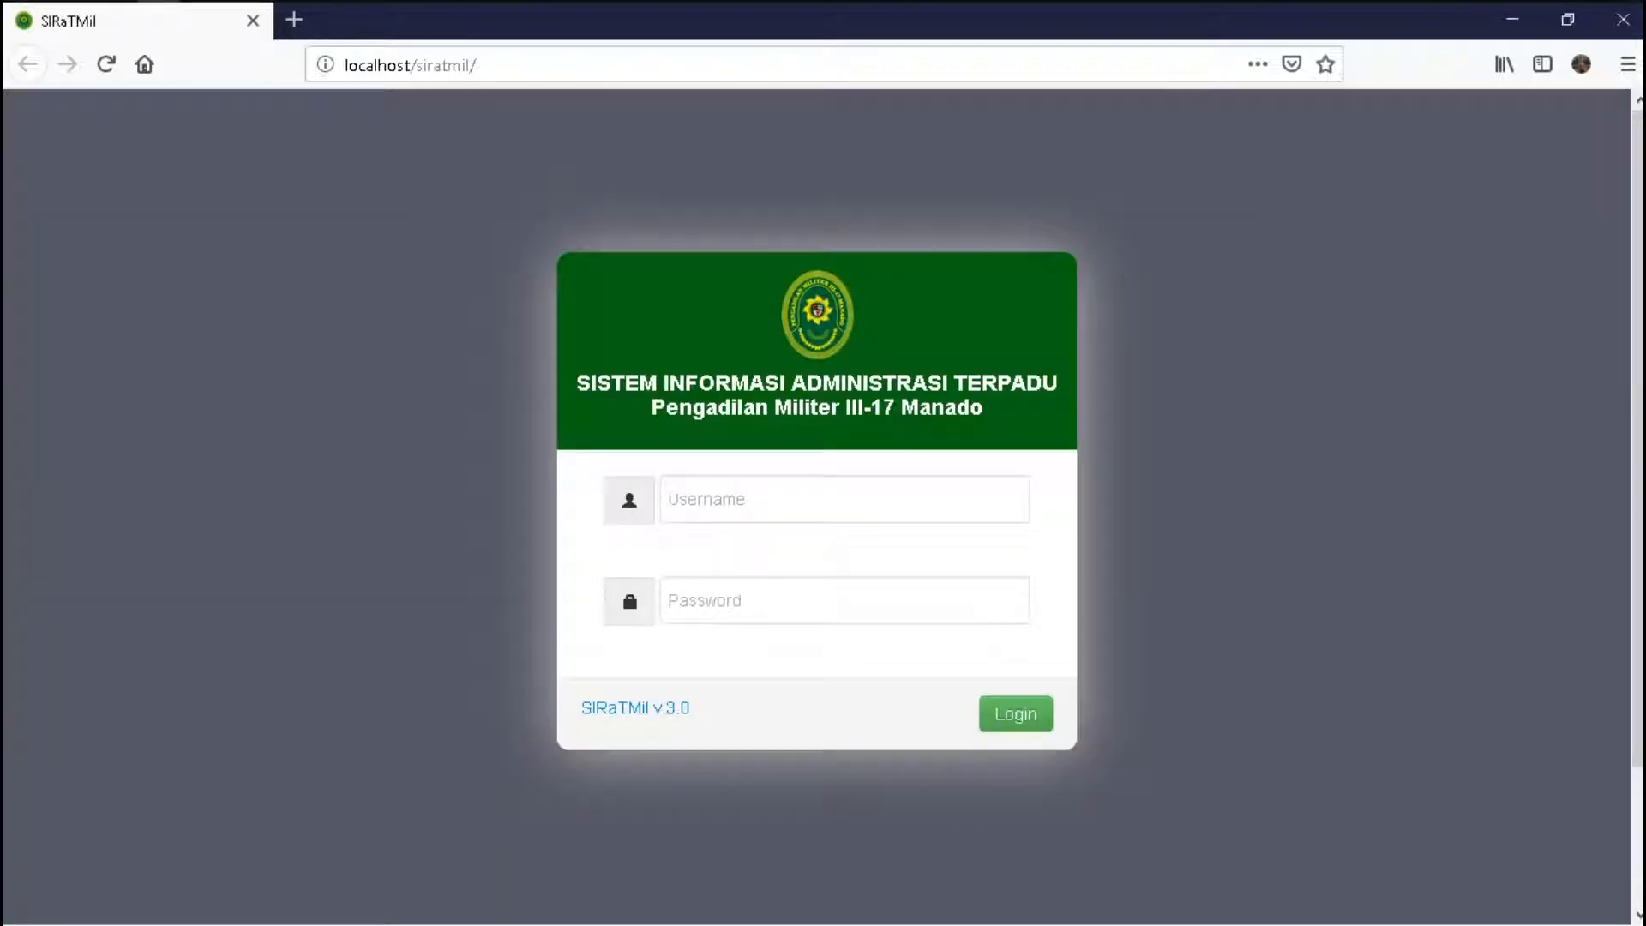
- Log in to SIRaTMil with the staff account's username and password
click(844, 498)
text(C)
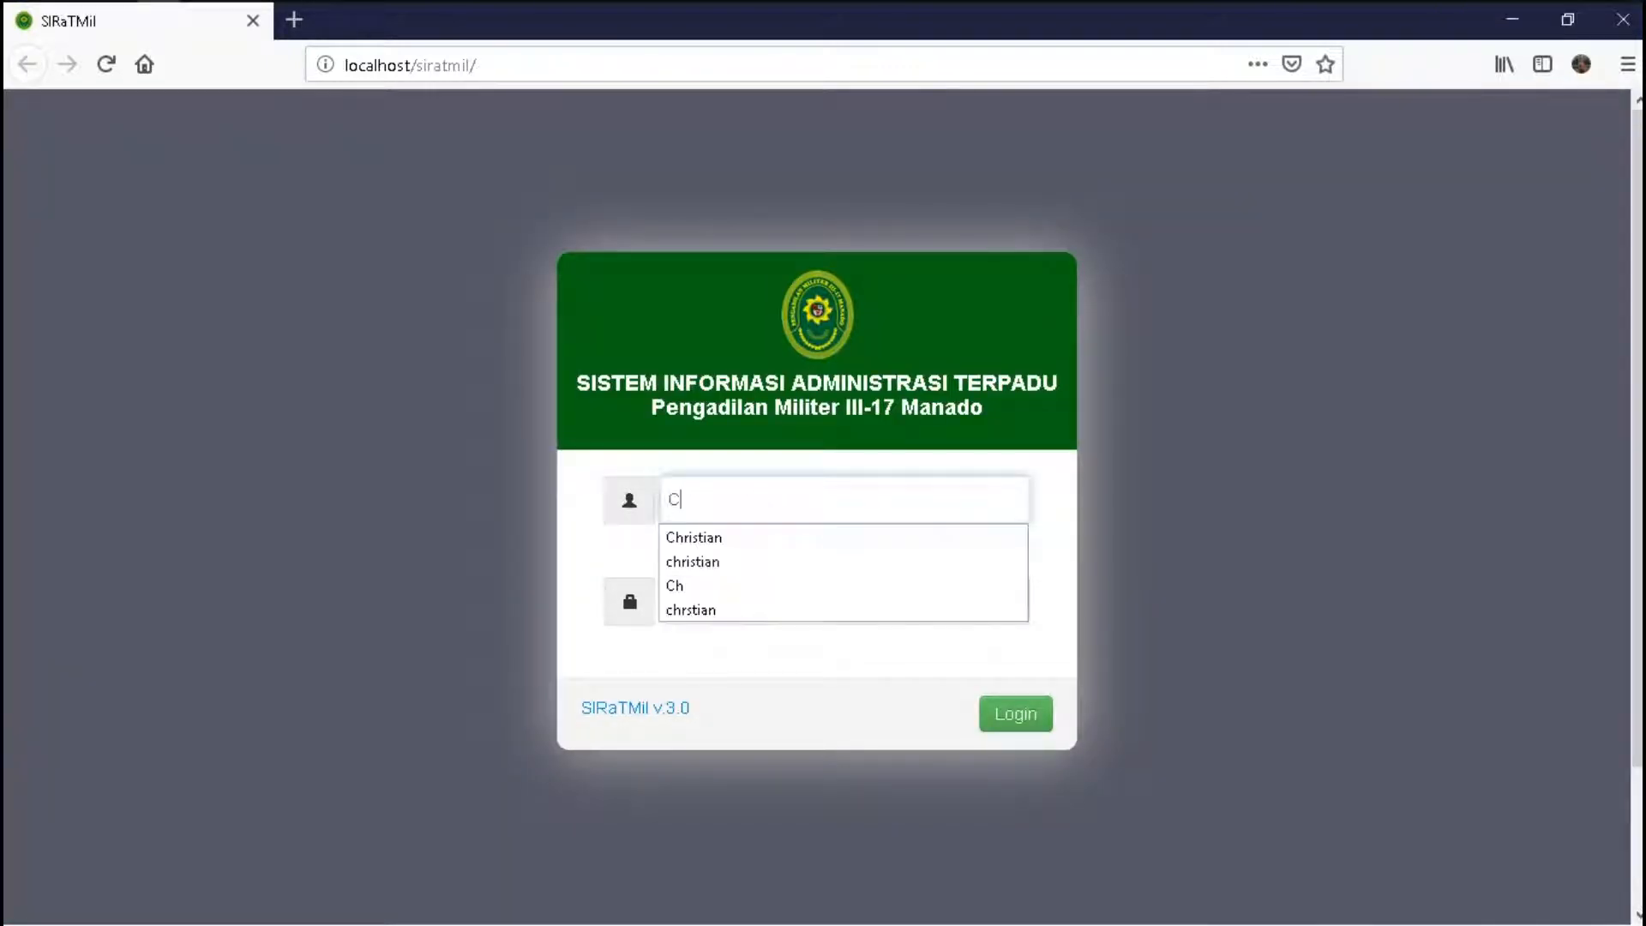
text(hristian)
key(Tab)
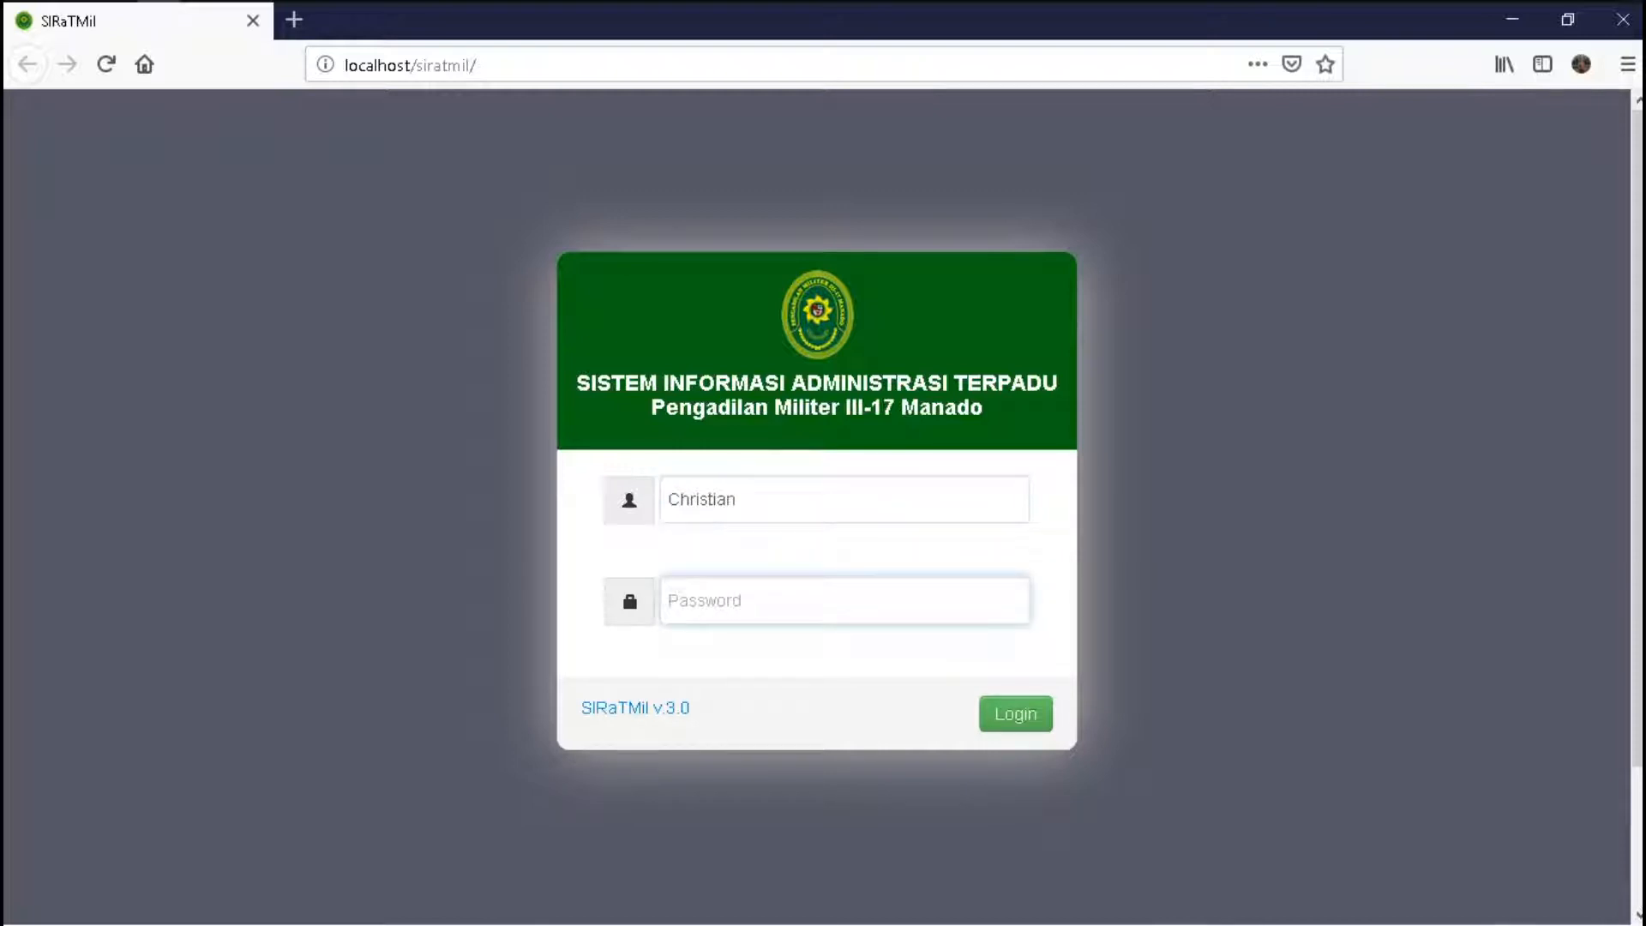
key(Return)
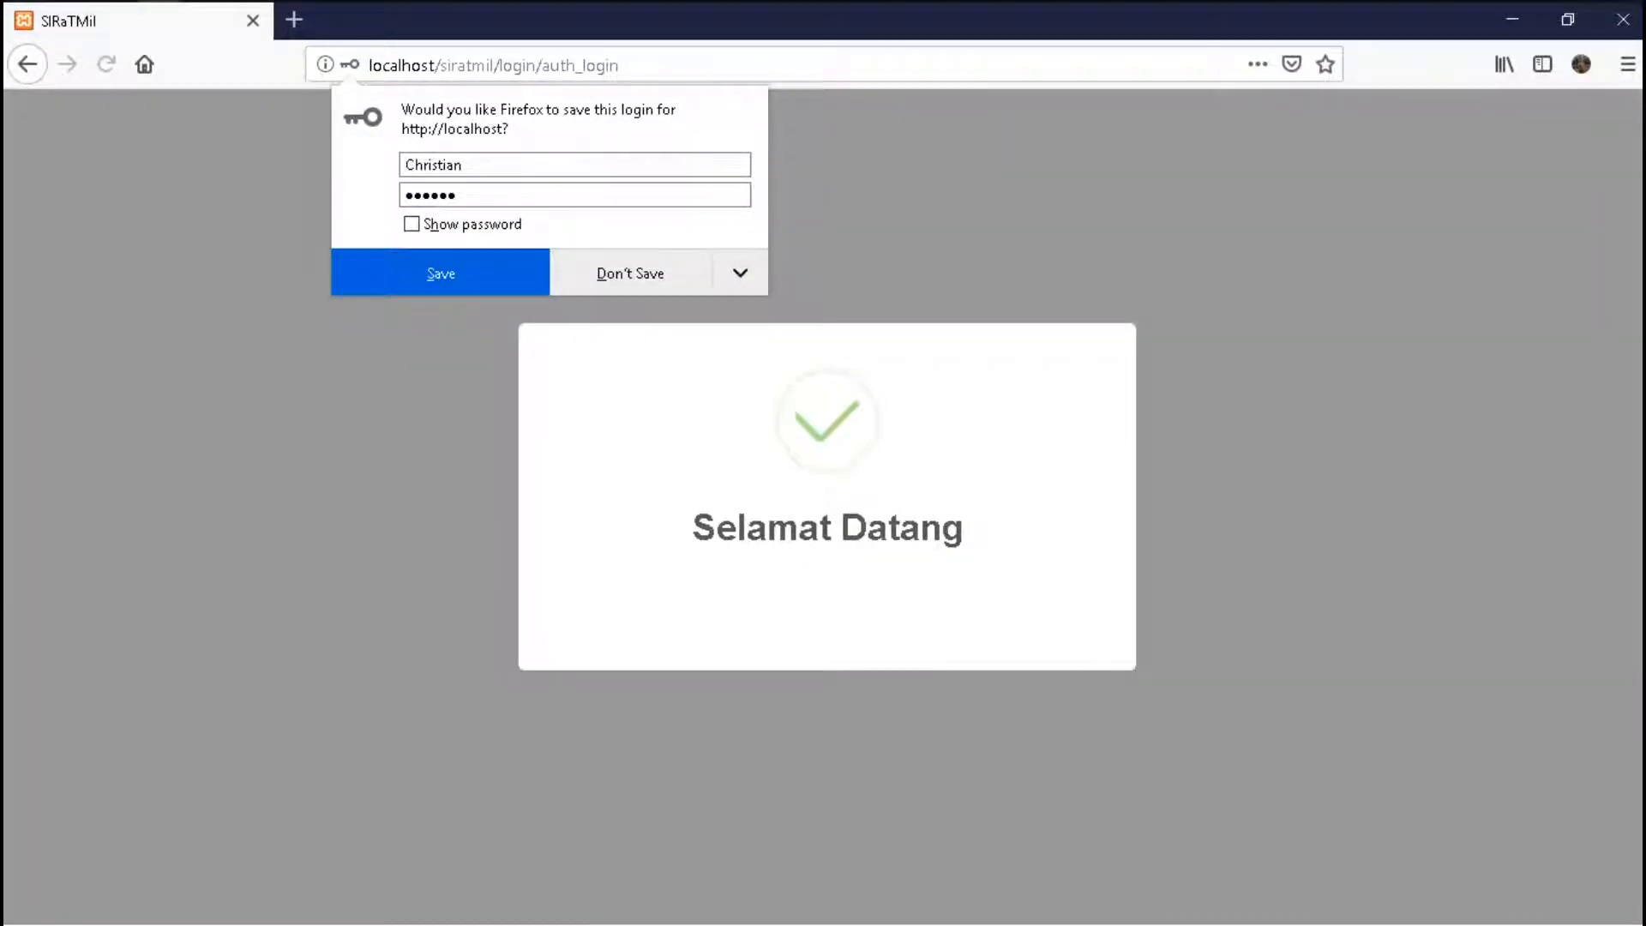
- Decline saving the login and open the Adm.Persuratan > Surat Masuk monitoring list
click(630, 272)
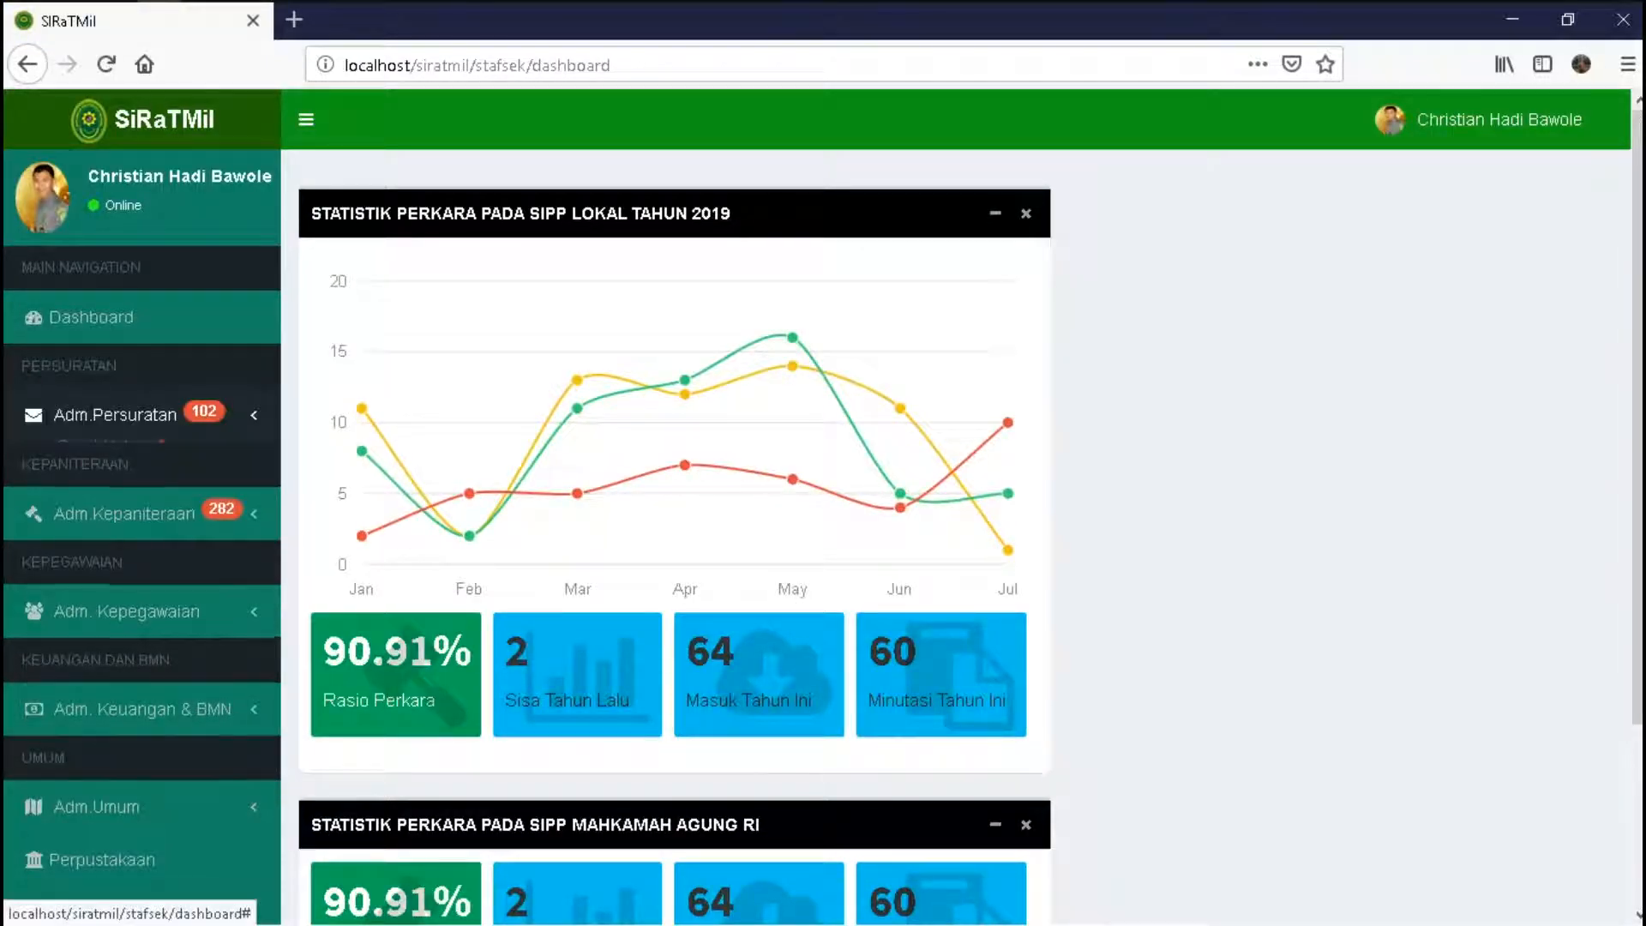
click(115, 414)
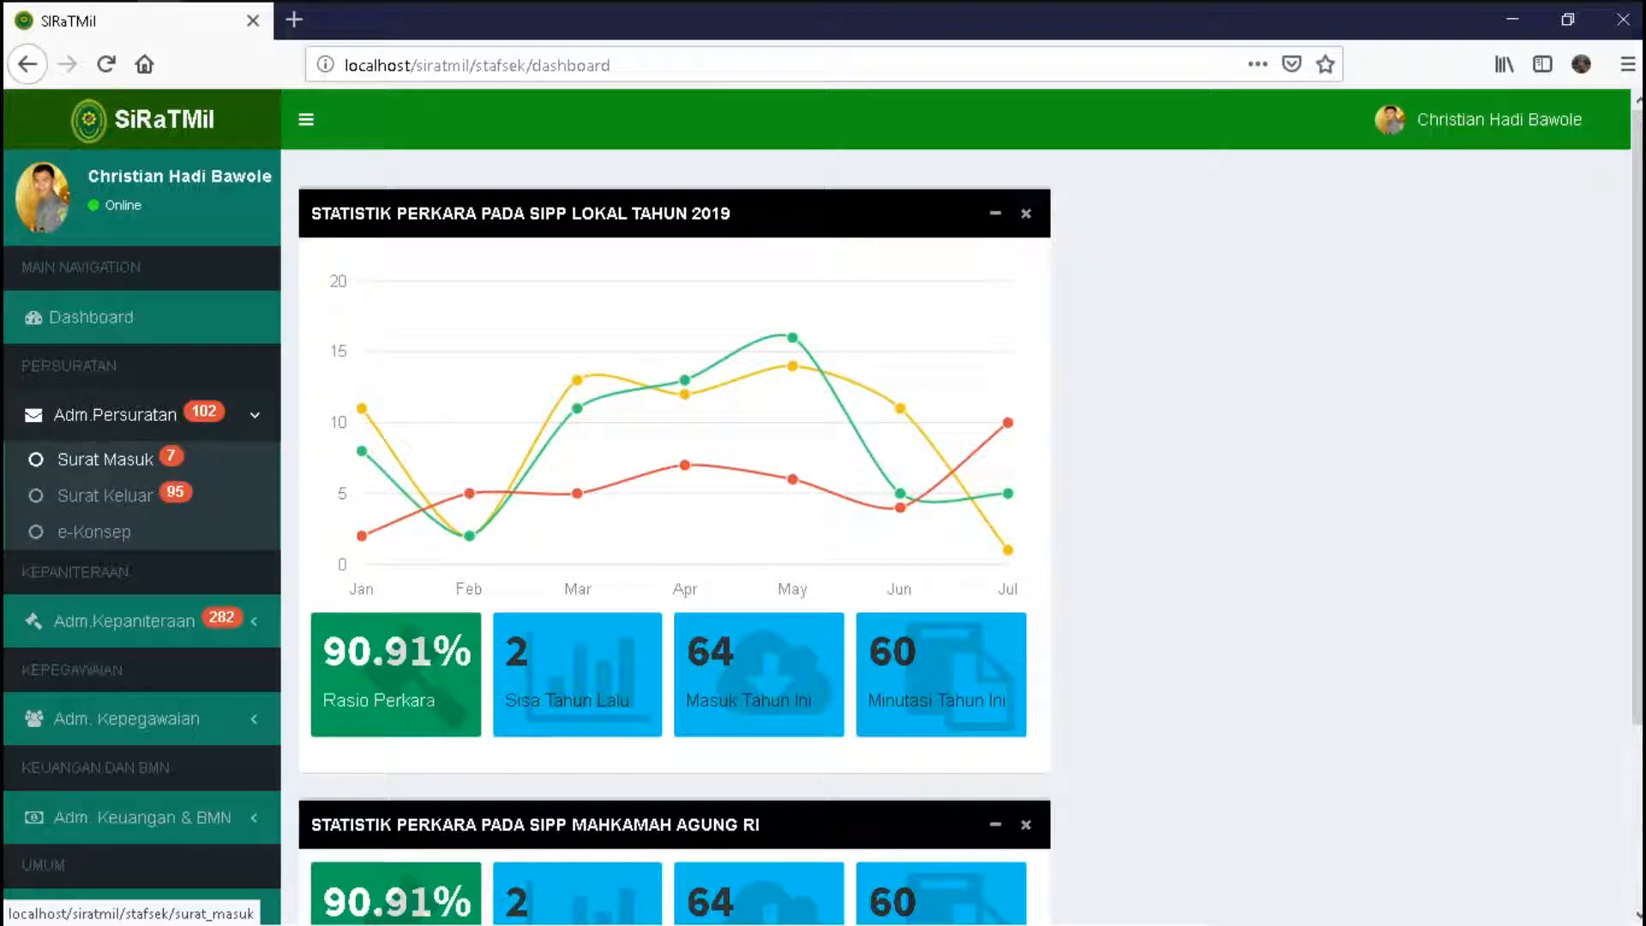
click(105, 458)
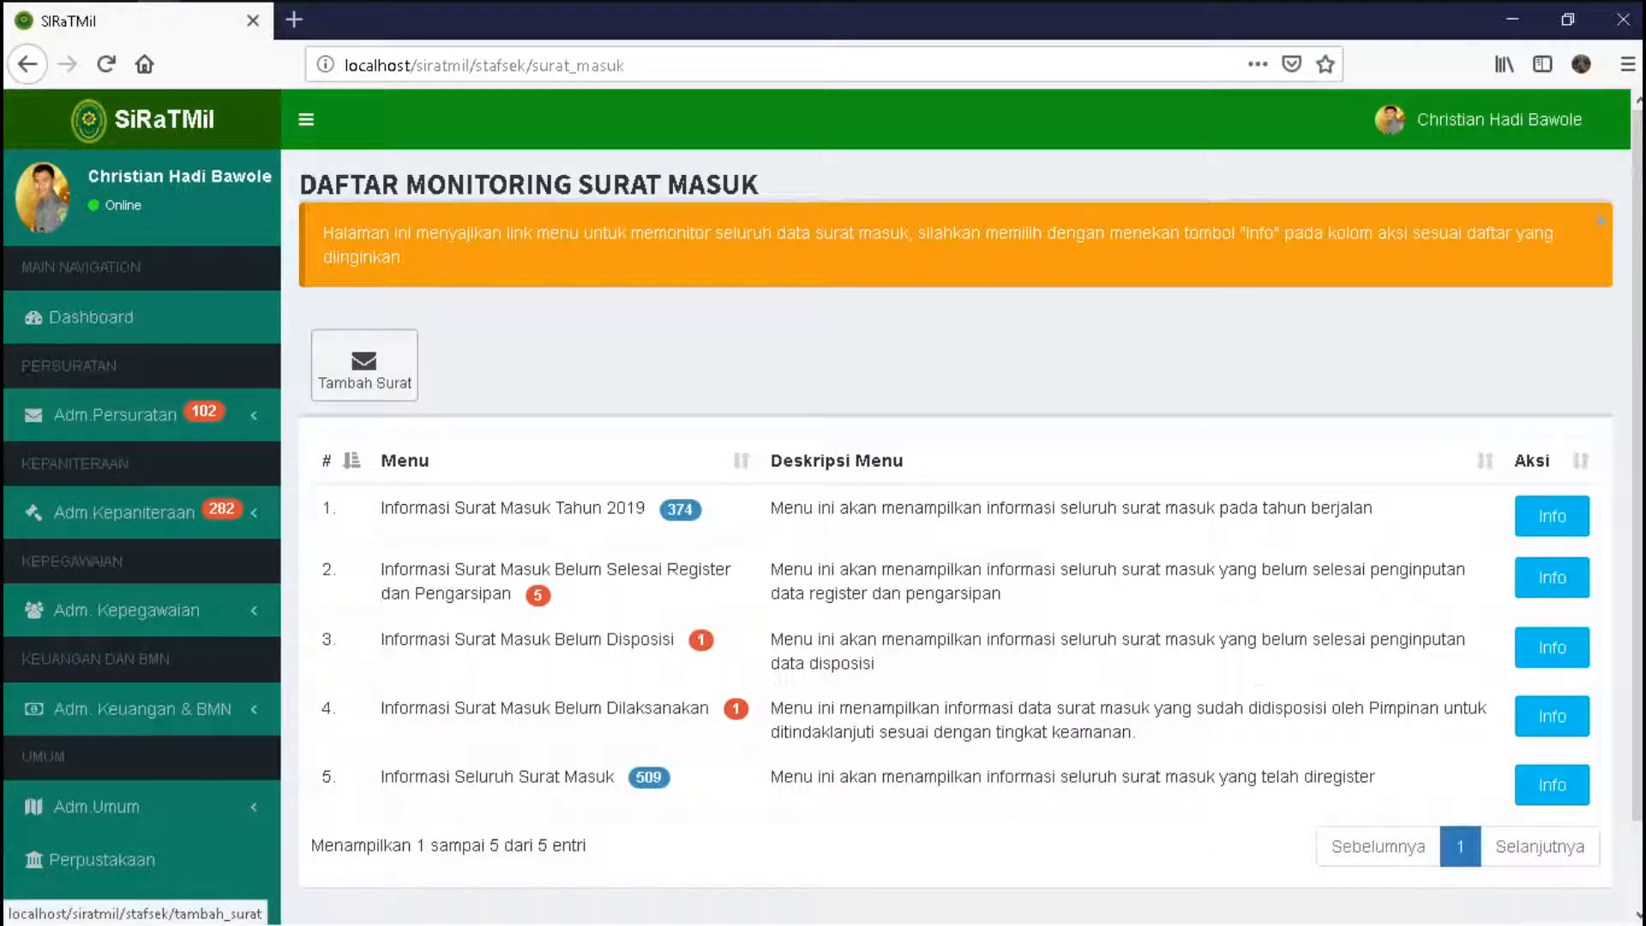
- Begin a new incoming letter and pick the fourth address-list entry as its sender
click(364, 364)
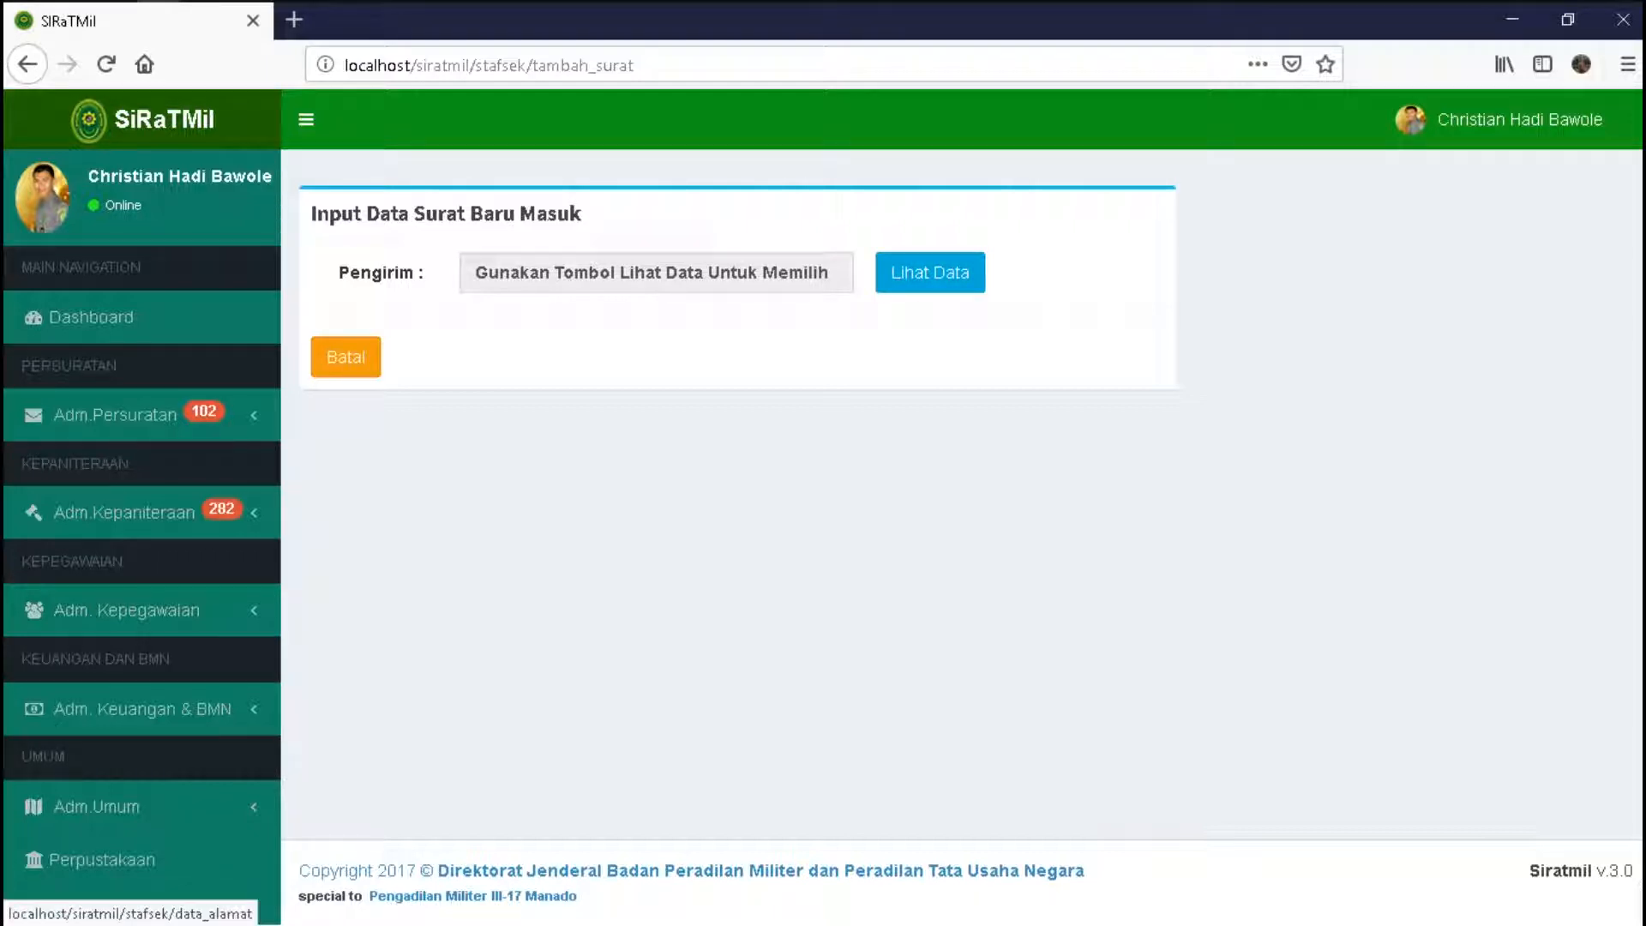
click(929, 272)
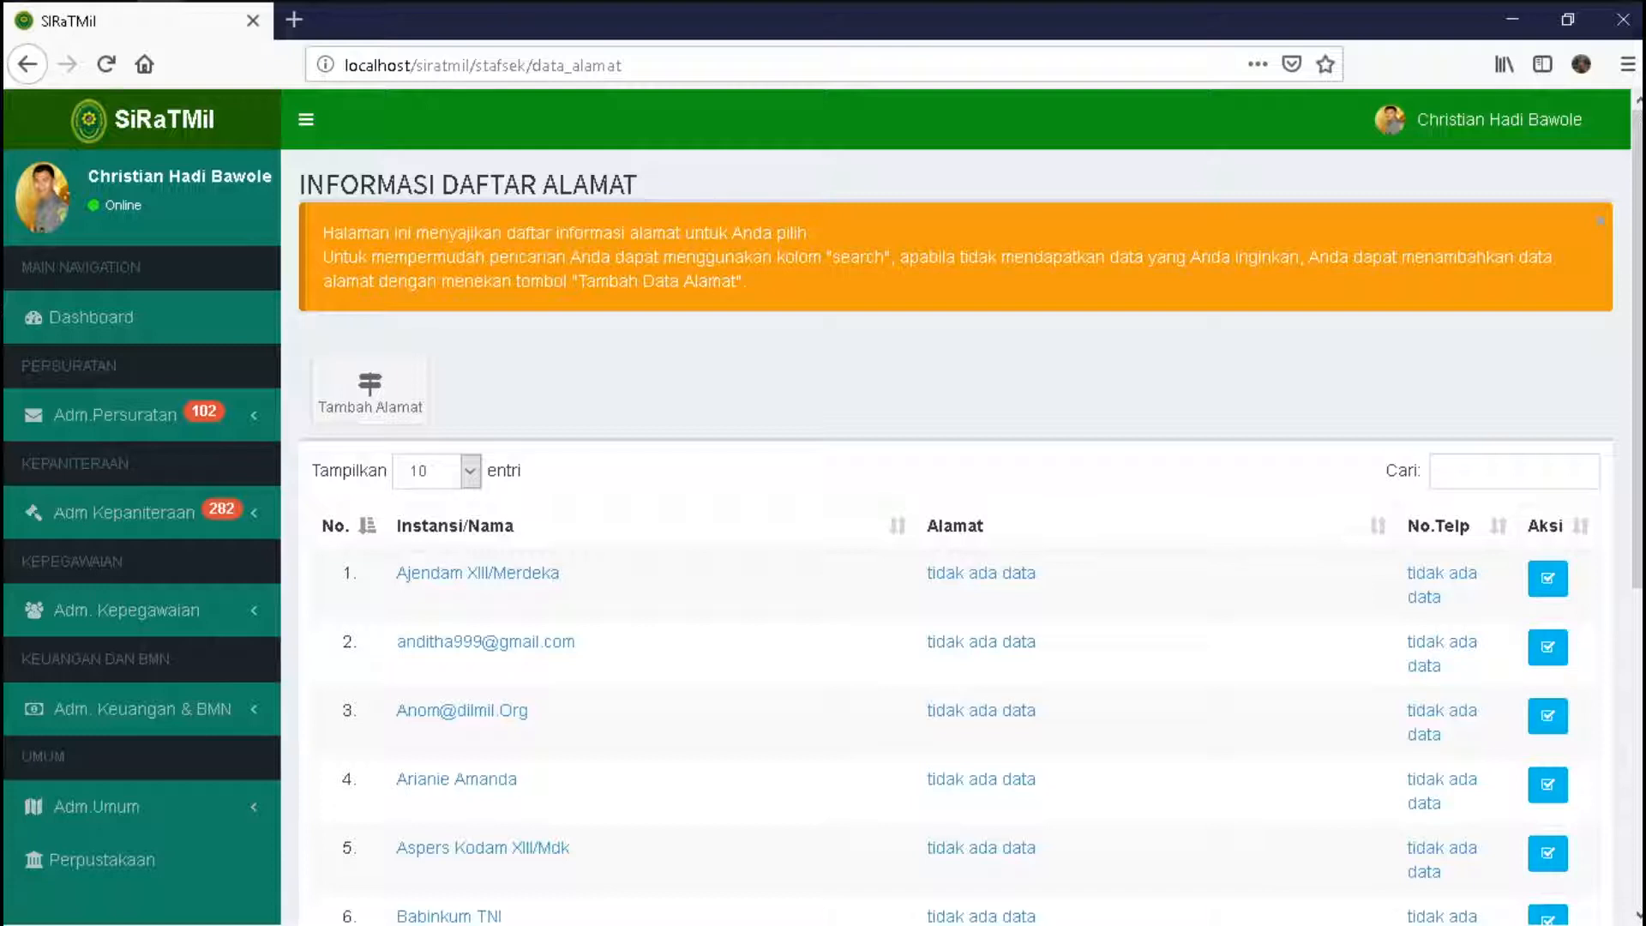
scroll(960, 514, down, 3)
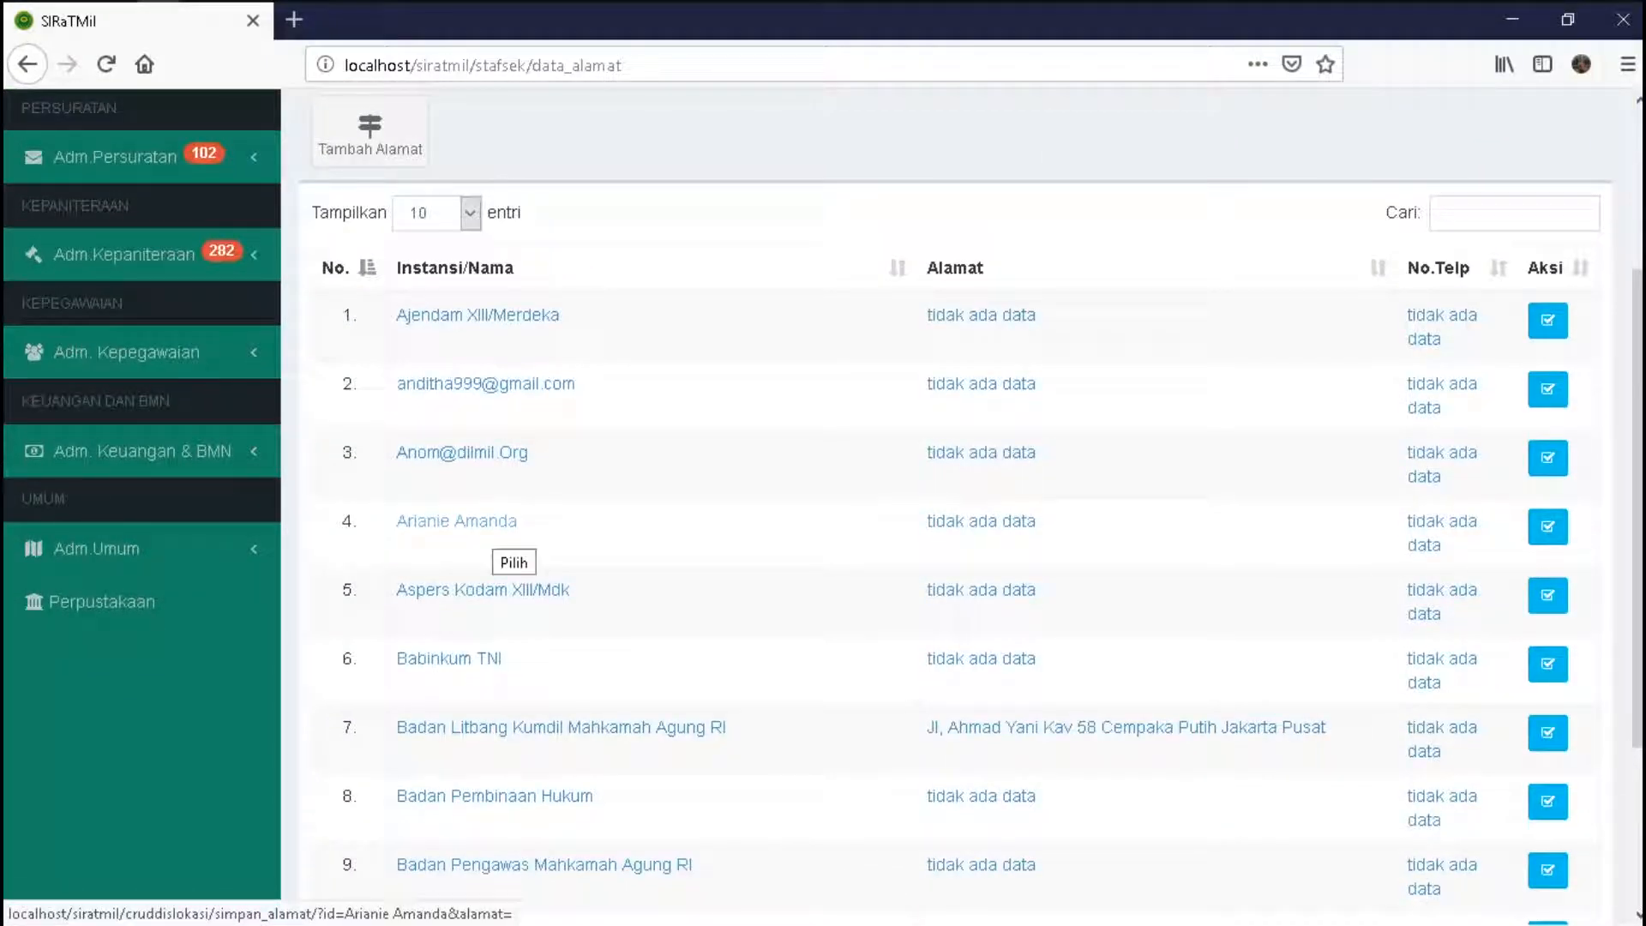
click(493, 523)
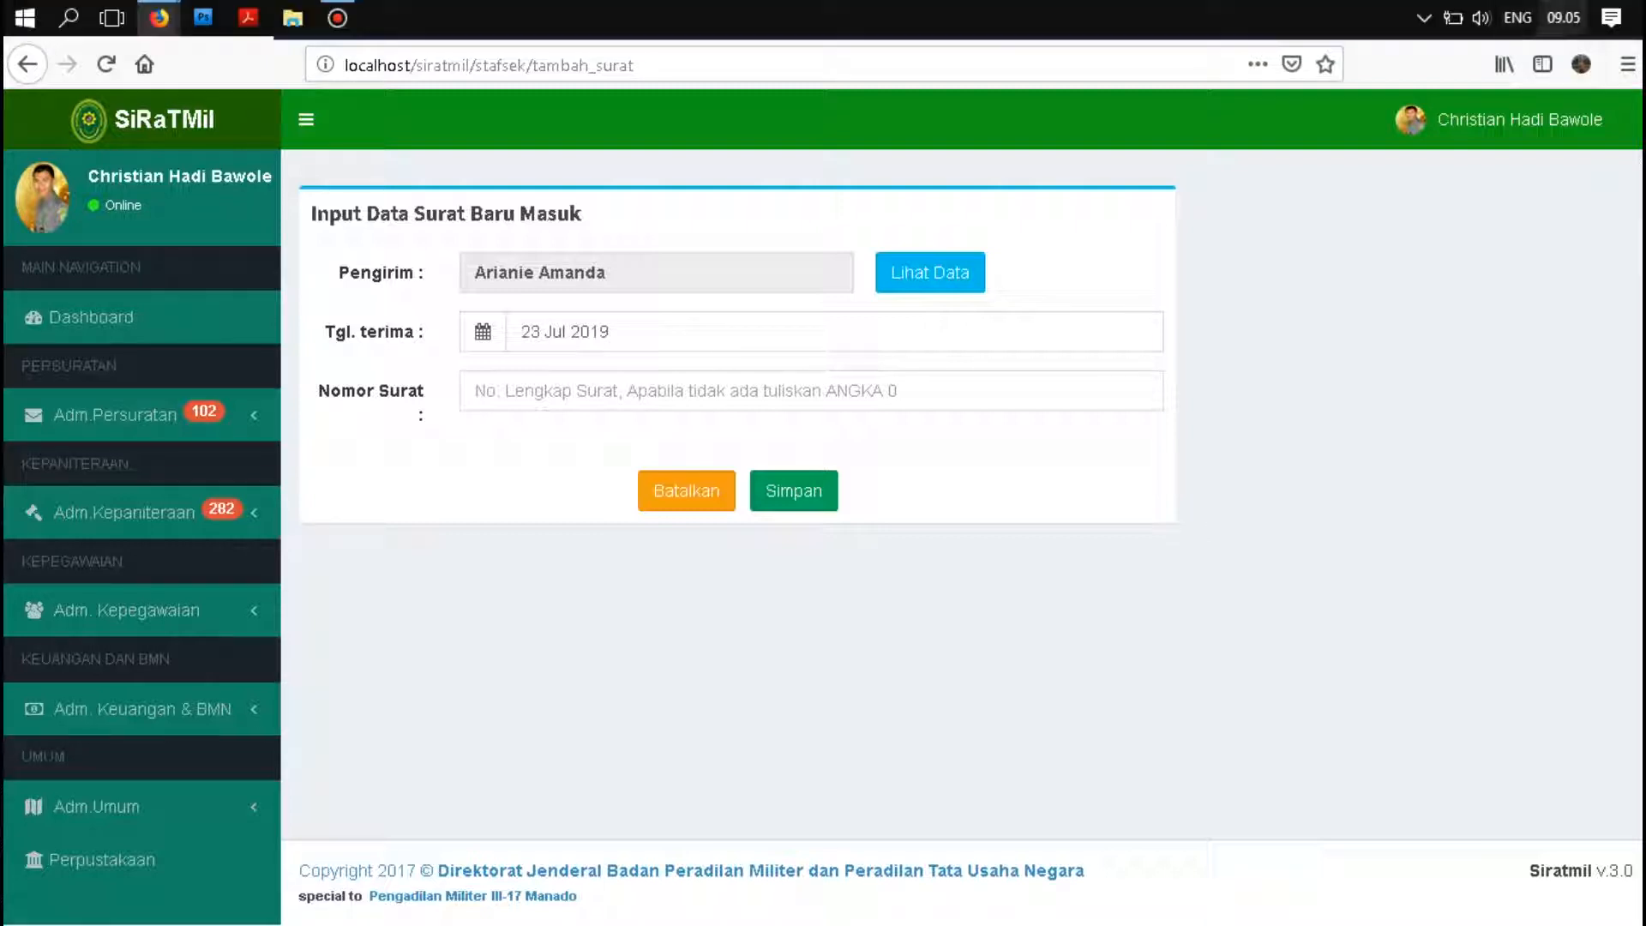
- Save the new incoming letter with number 11/test/2019
mouse_move(1562, 17)
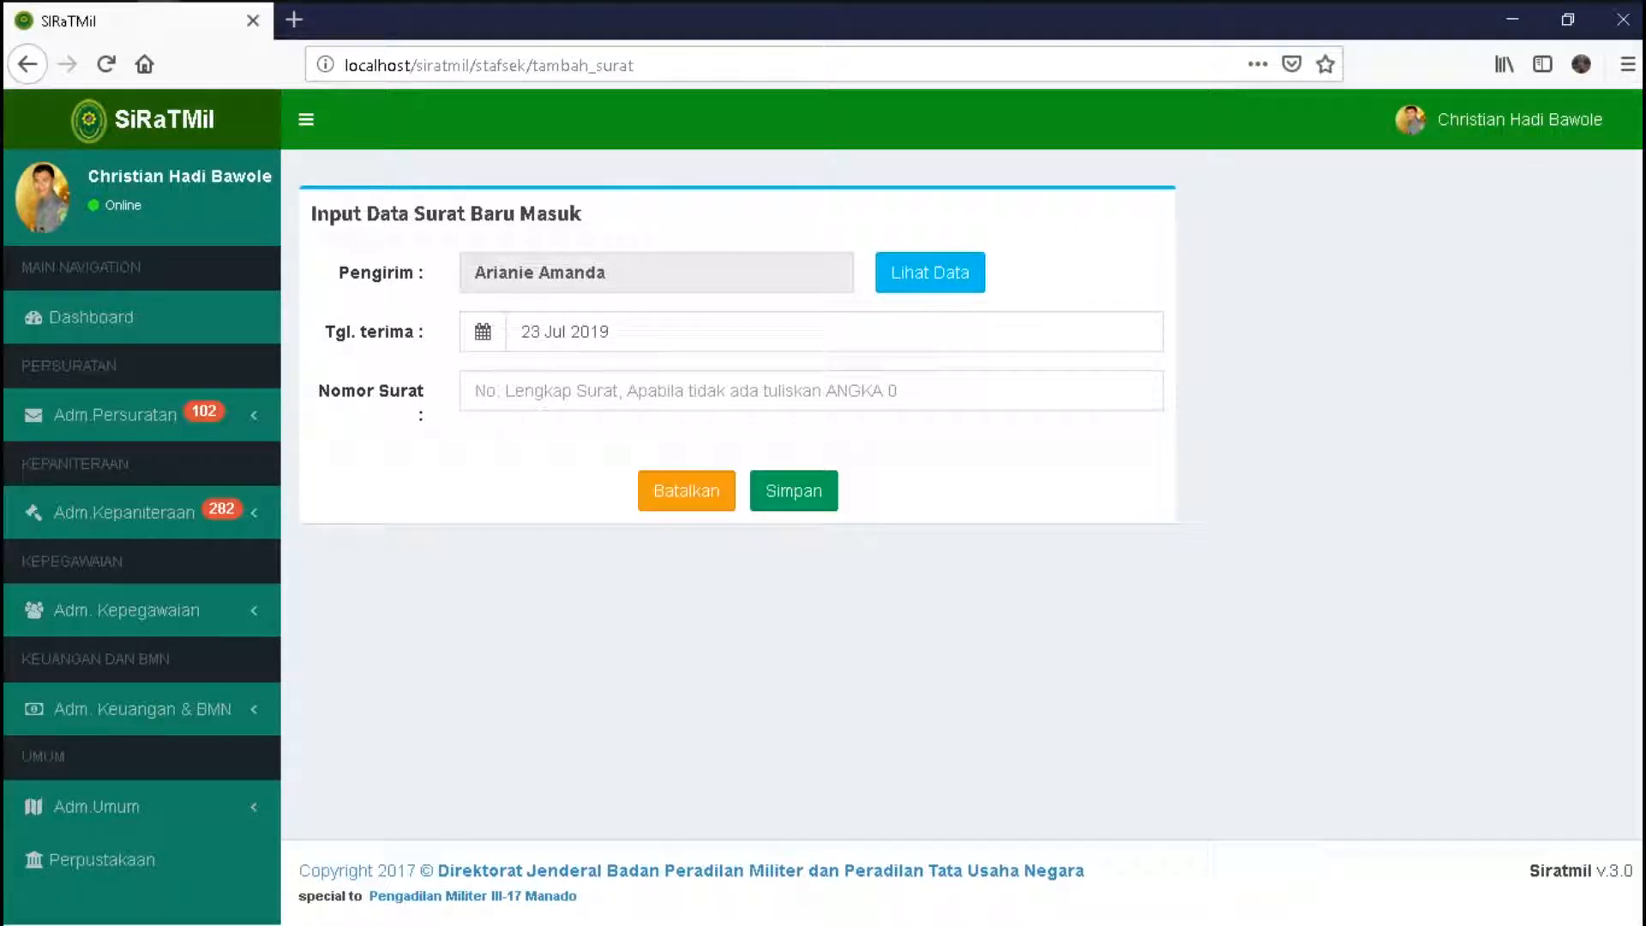
click(514, 396)
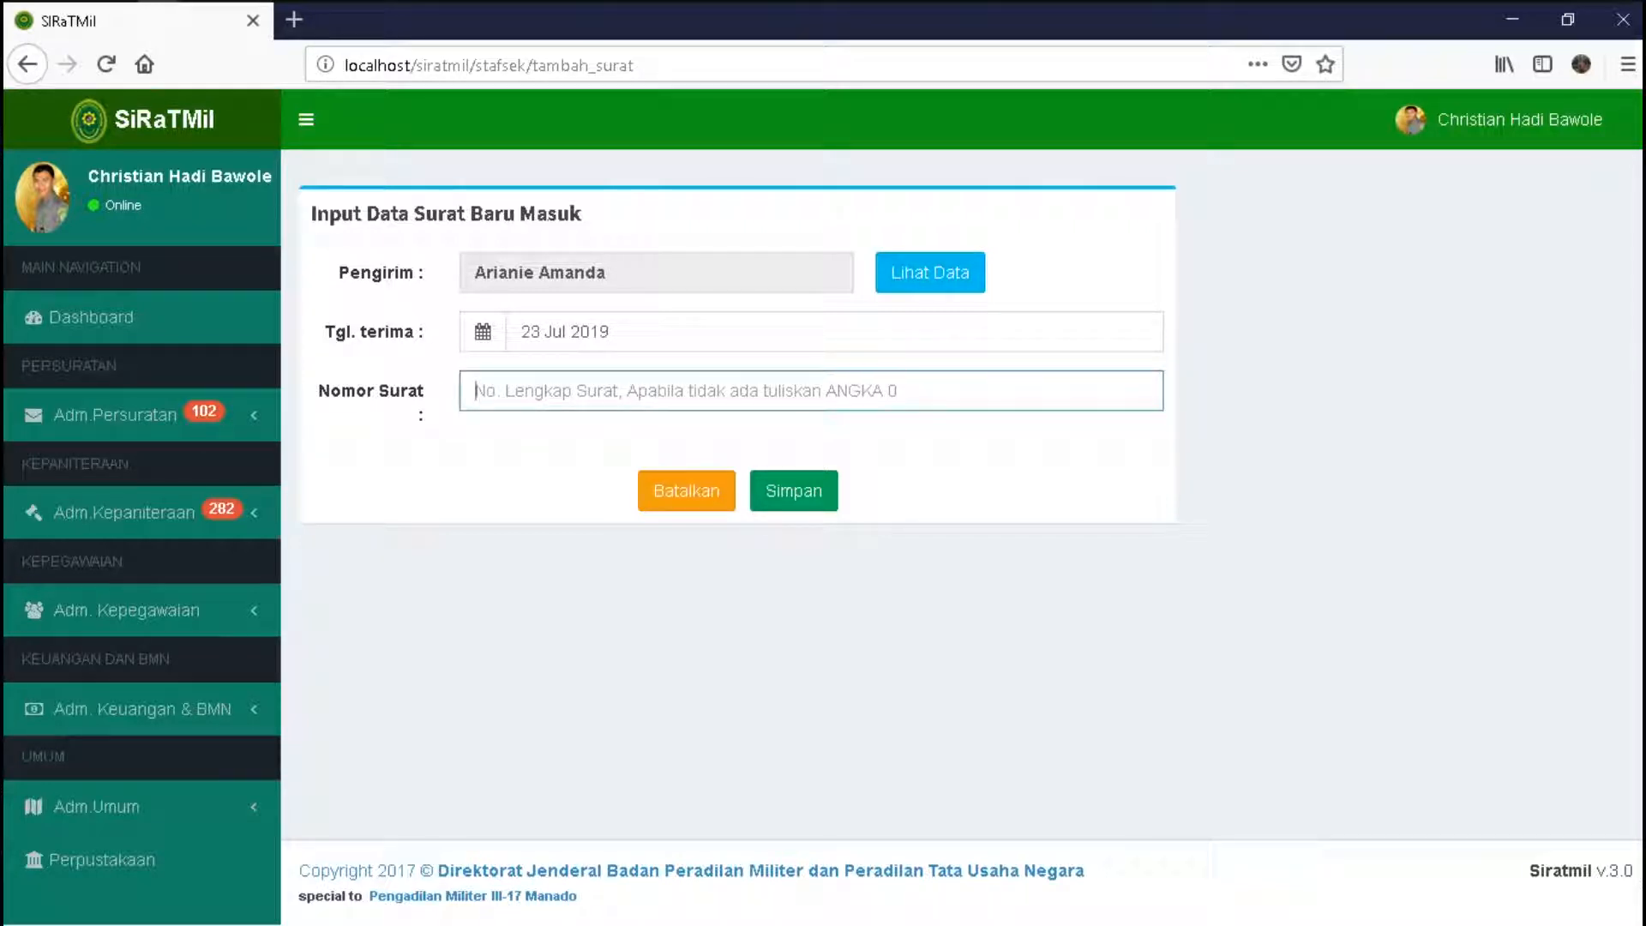
text(11)
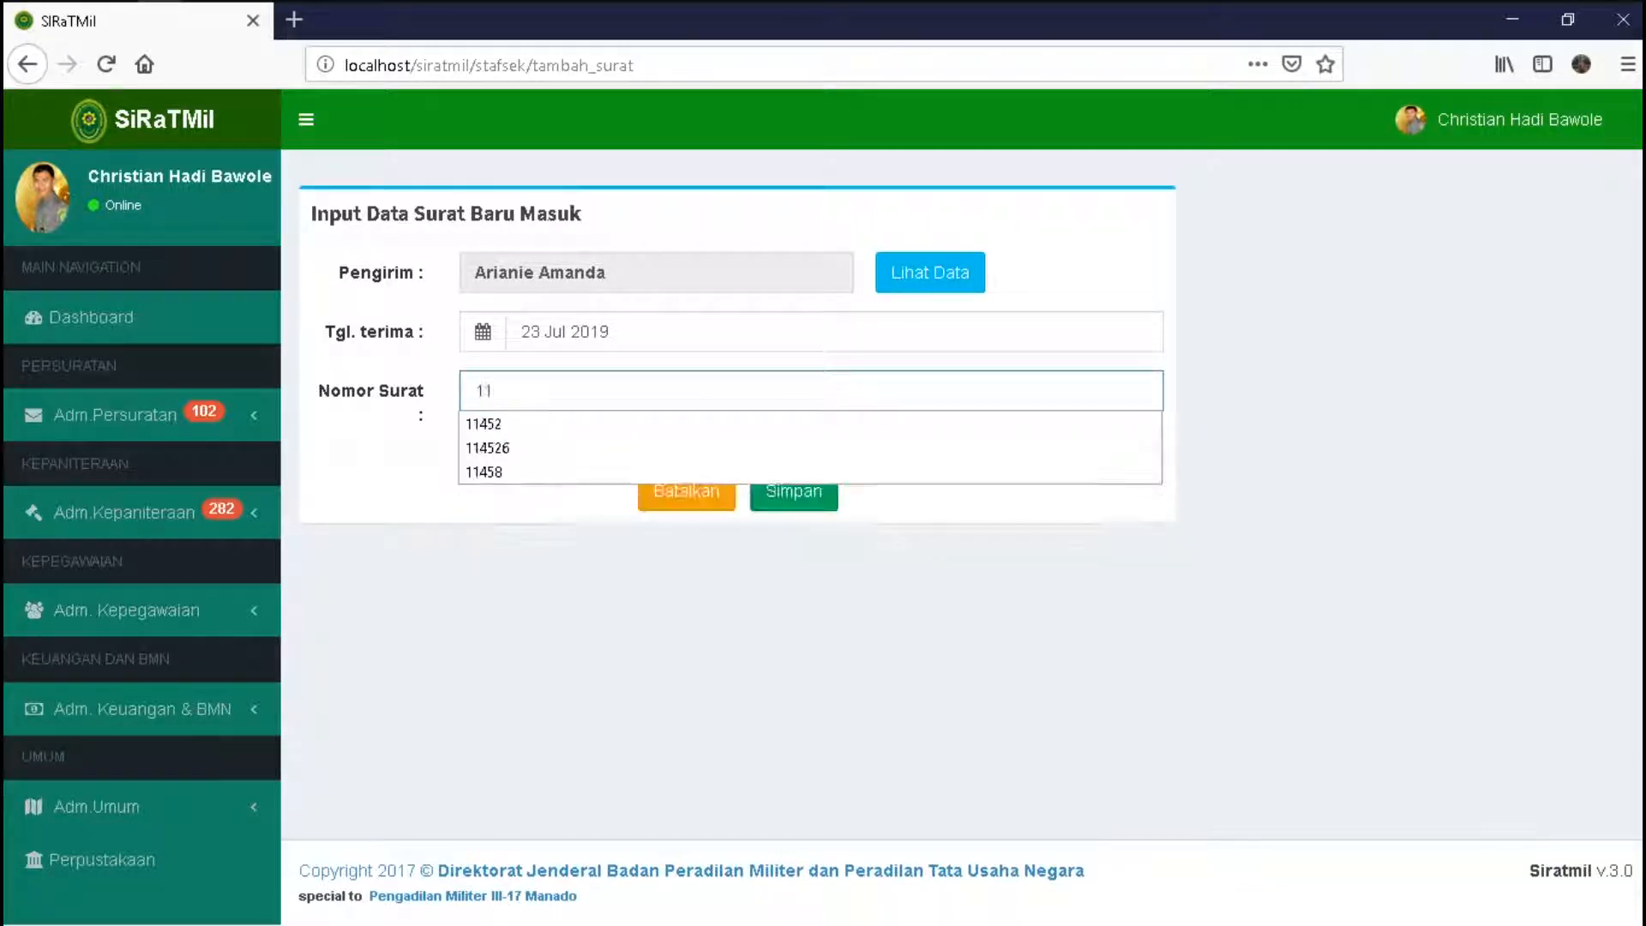
text(/test)
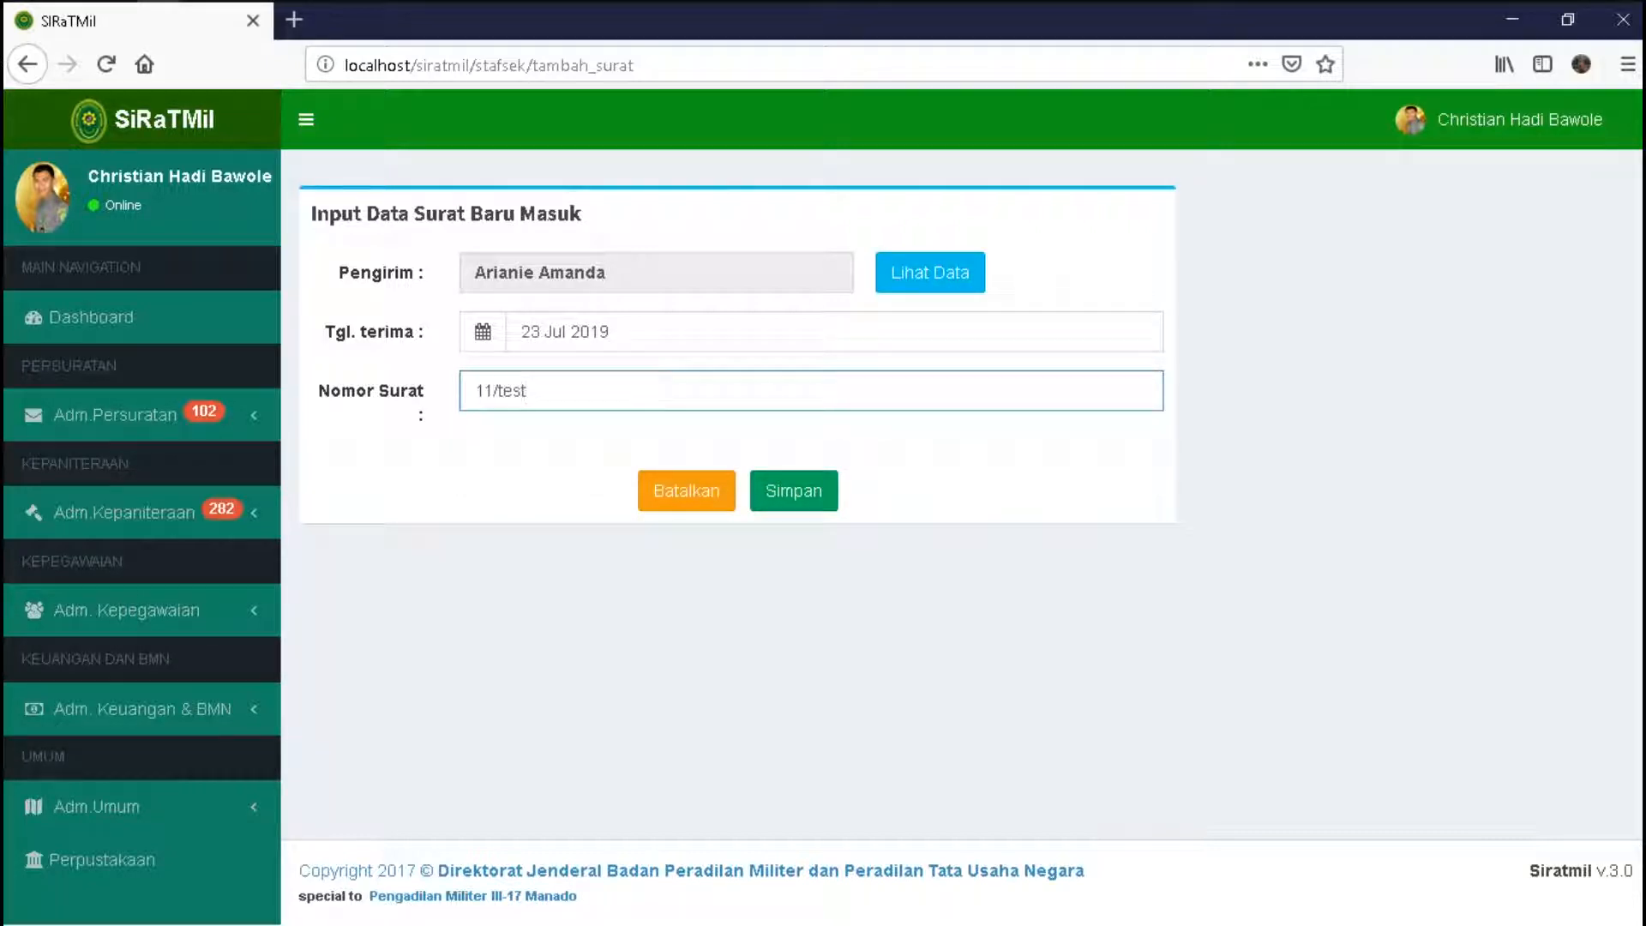
text(/2019)
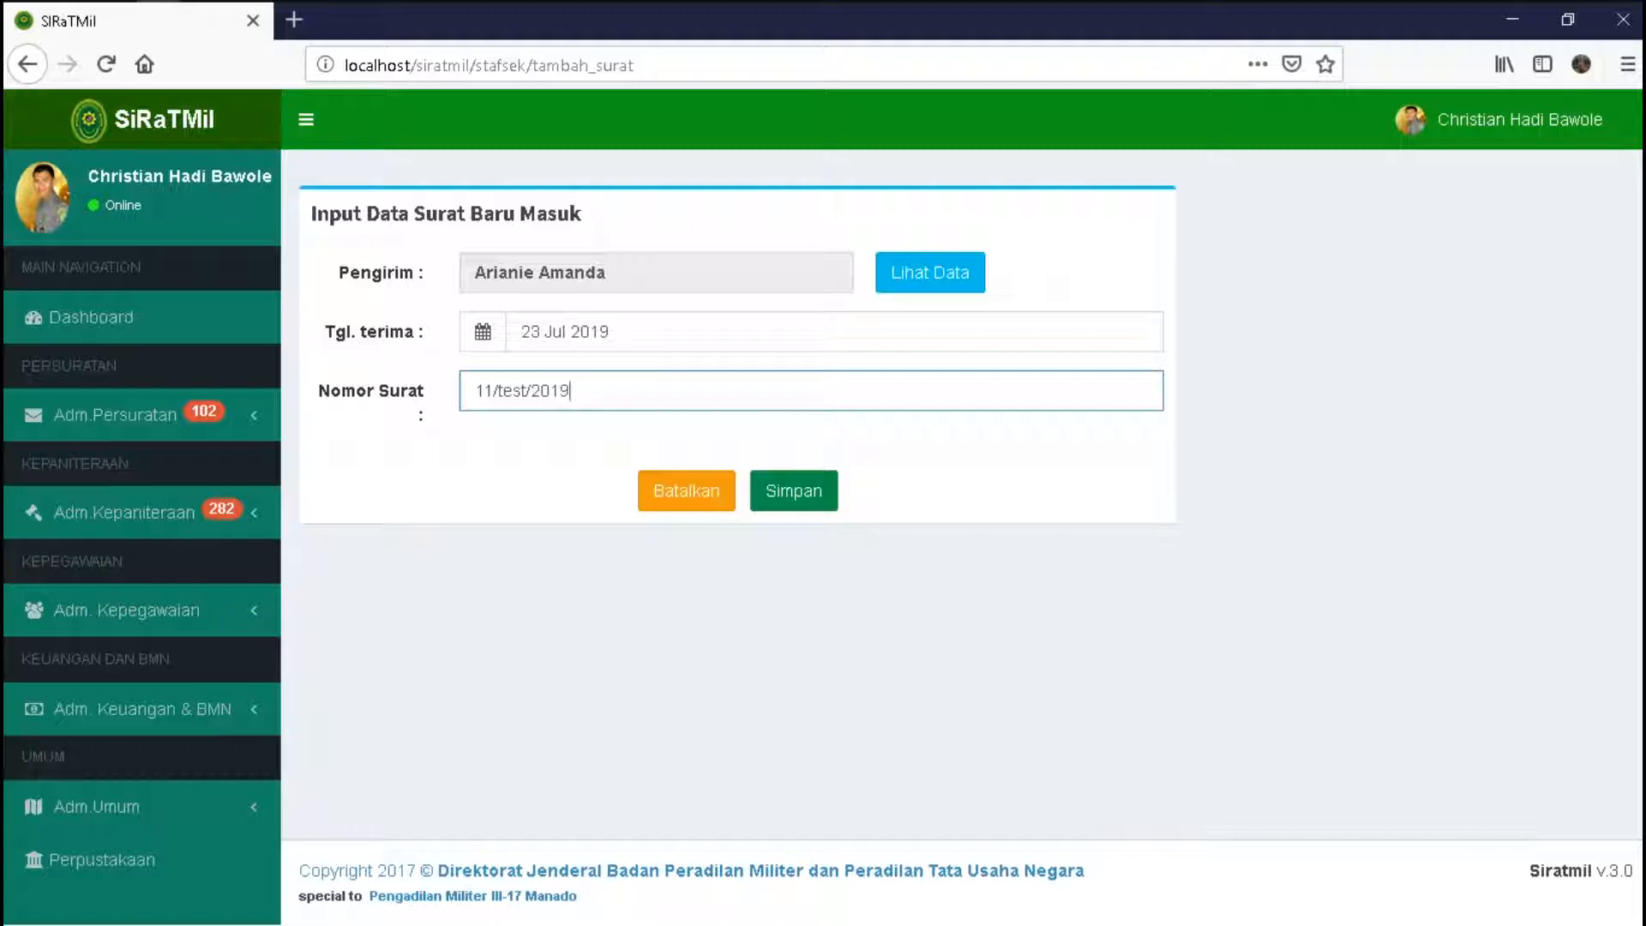
click(793, 490)
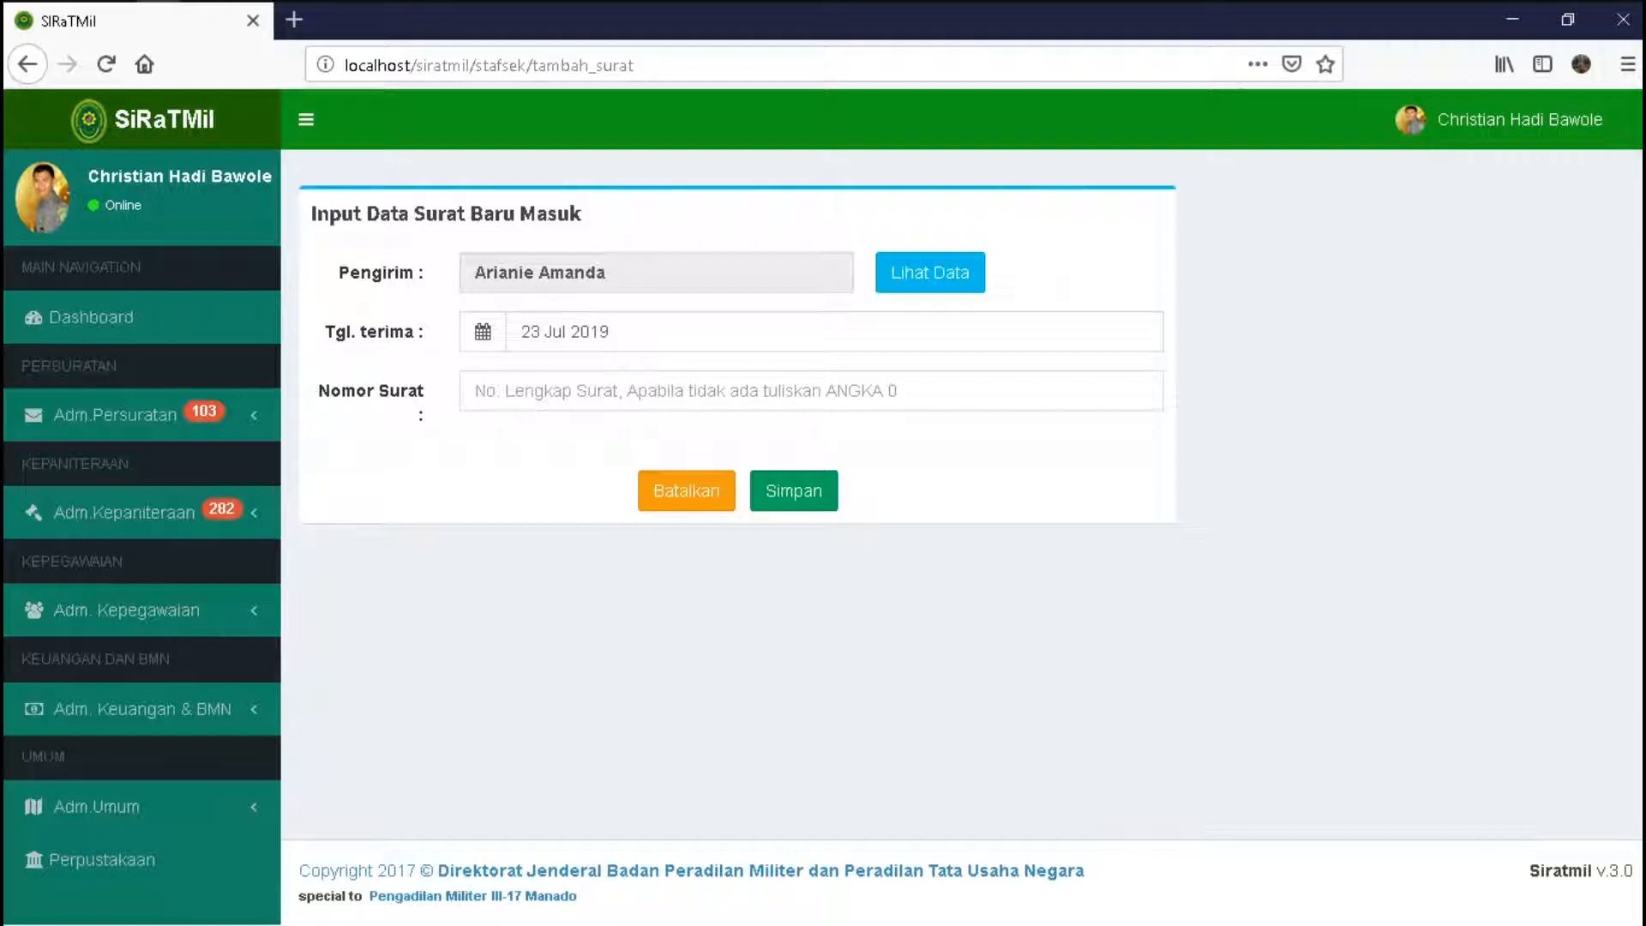
- Try saving number 11/test/2019 again, triggering the 'Surat Sudah Pernah Ada' error
click(477, 391)
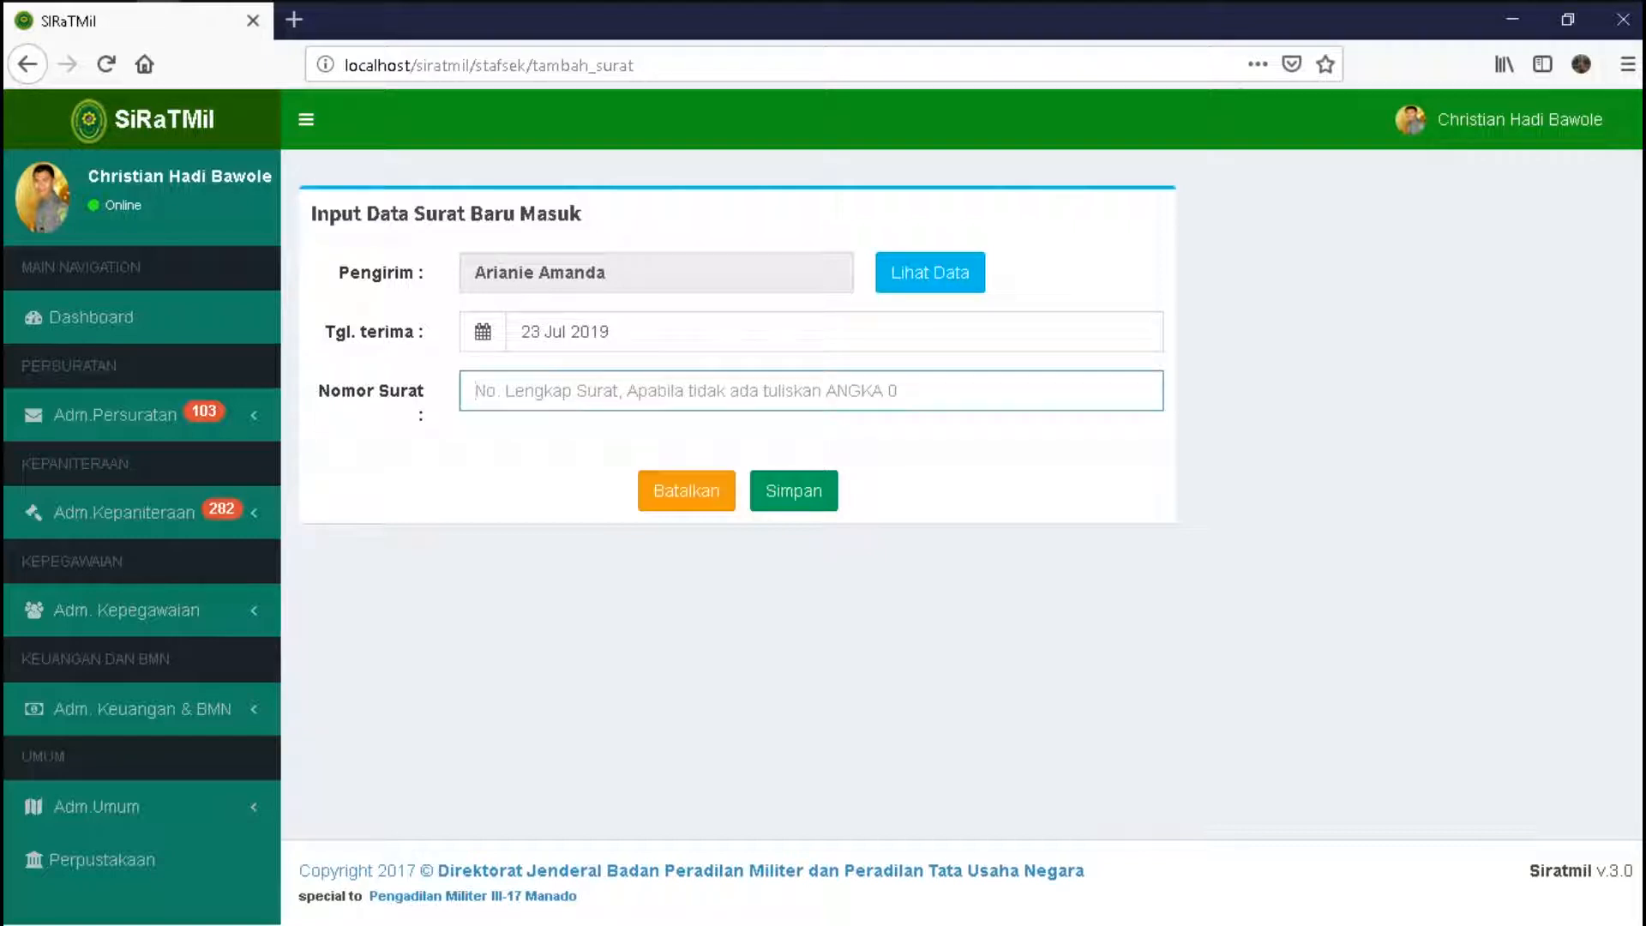
text(11)
key(Down)
key(Return)
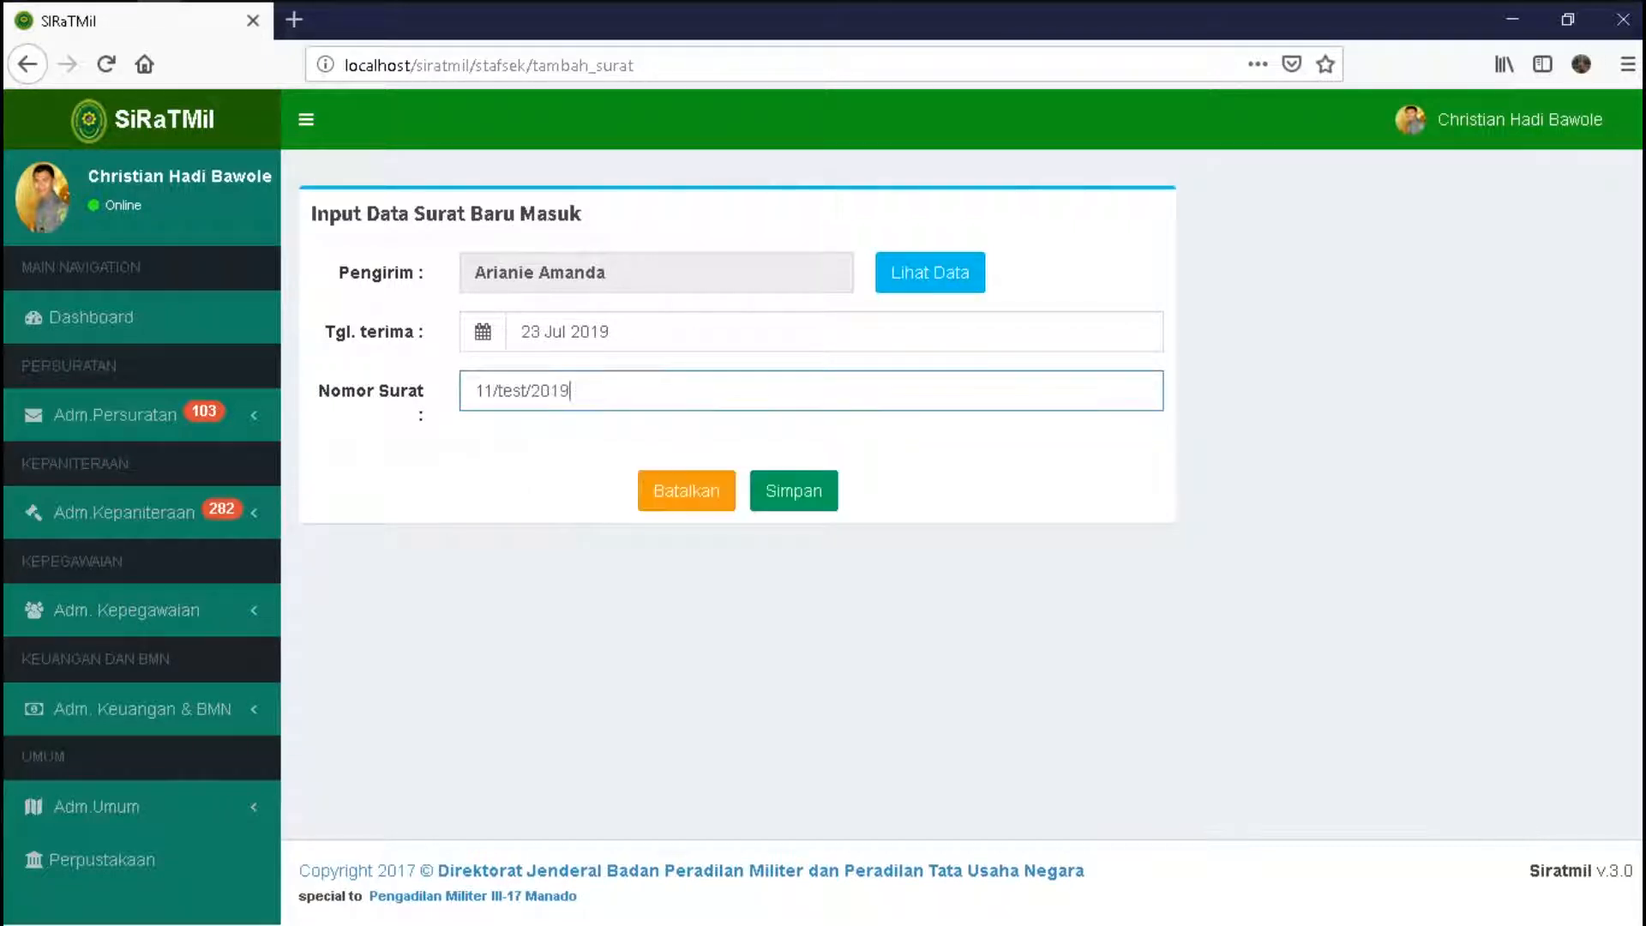
key(Return)
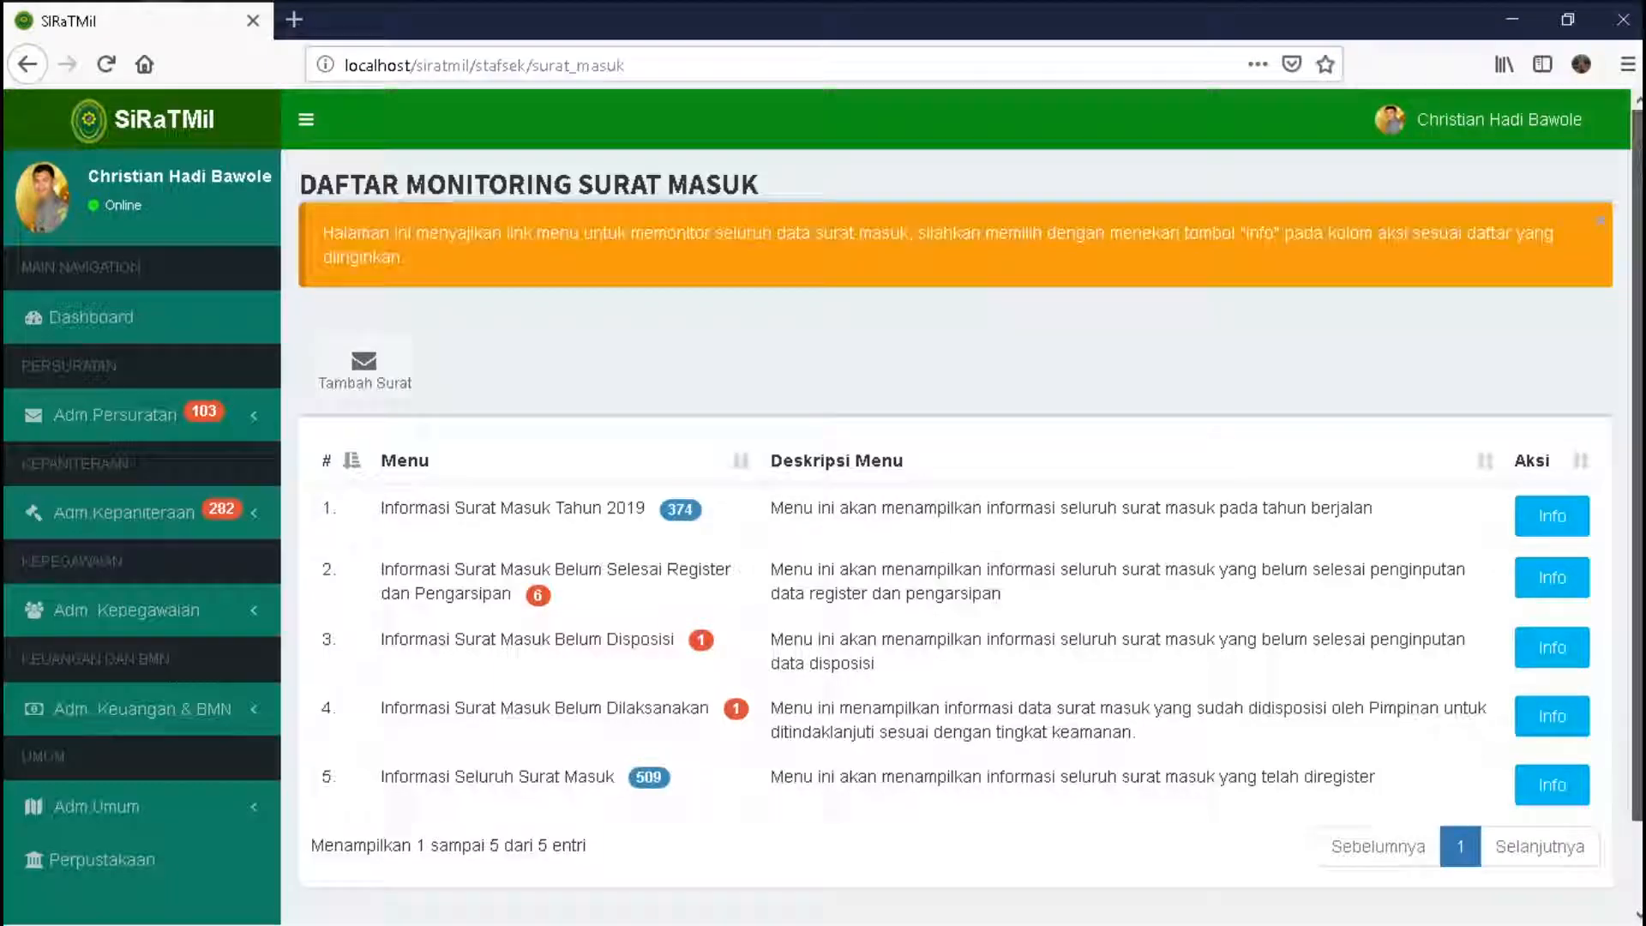
- Open the address reference list under the general administration section
scroll(959, 514, down, 2)
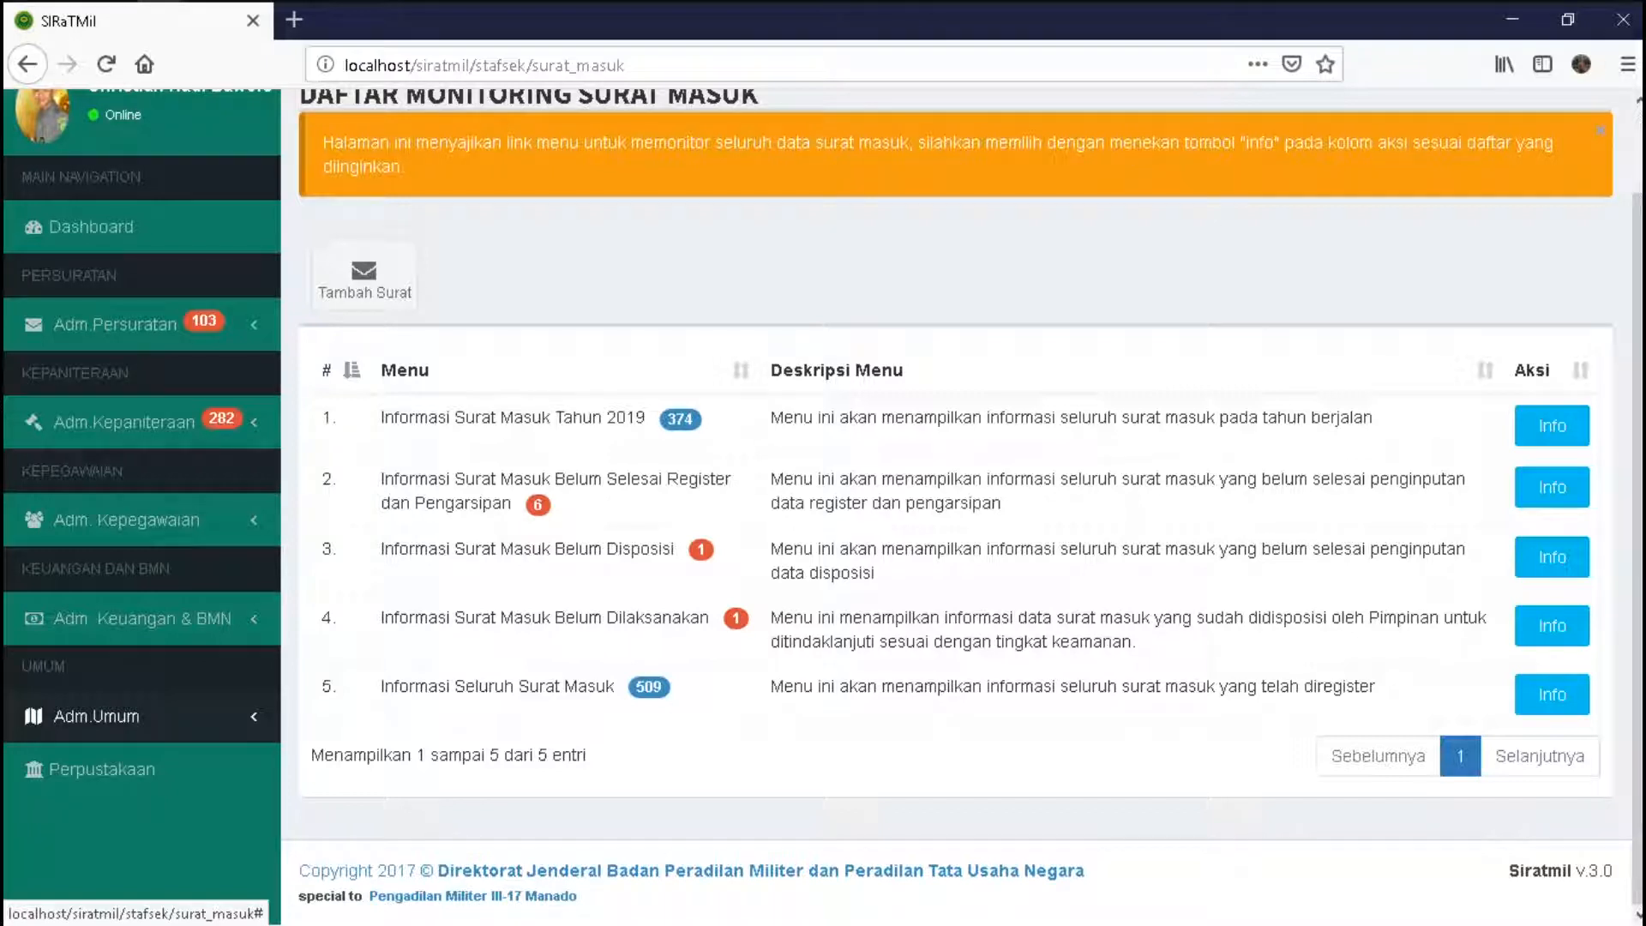
click(94, 719)
click(91, 760)
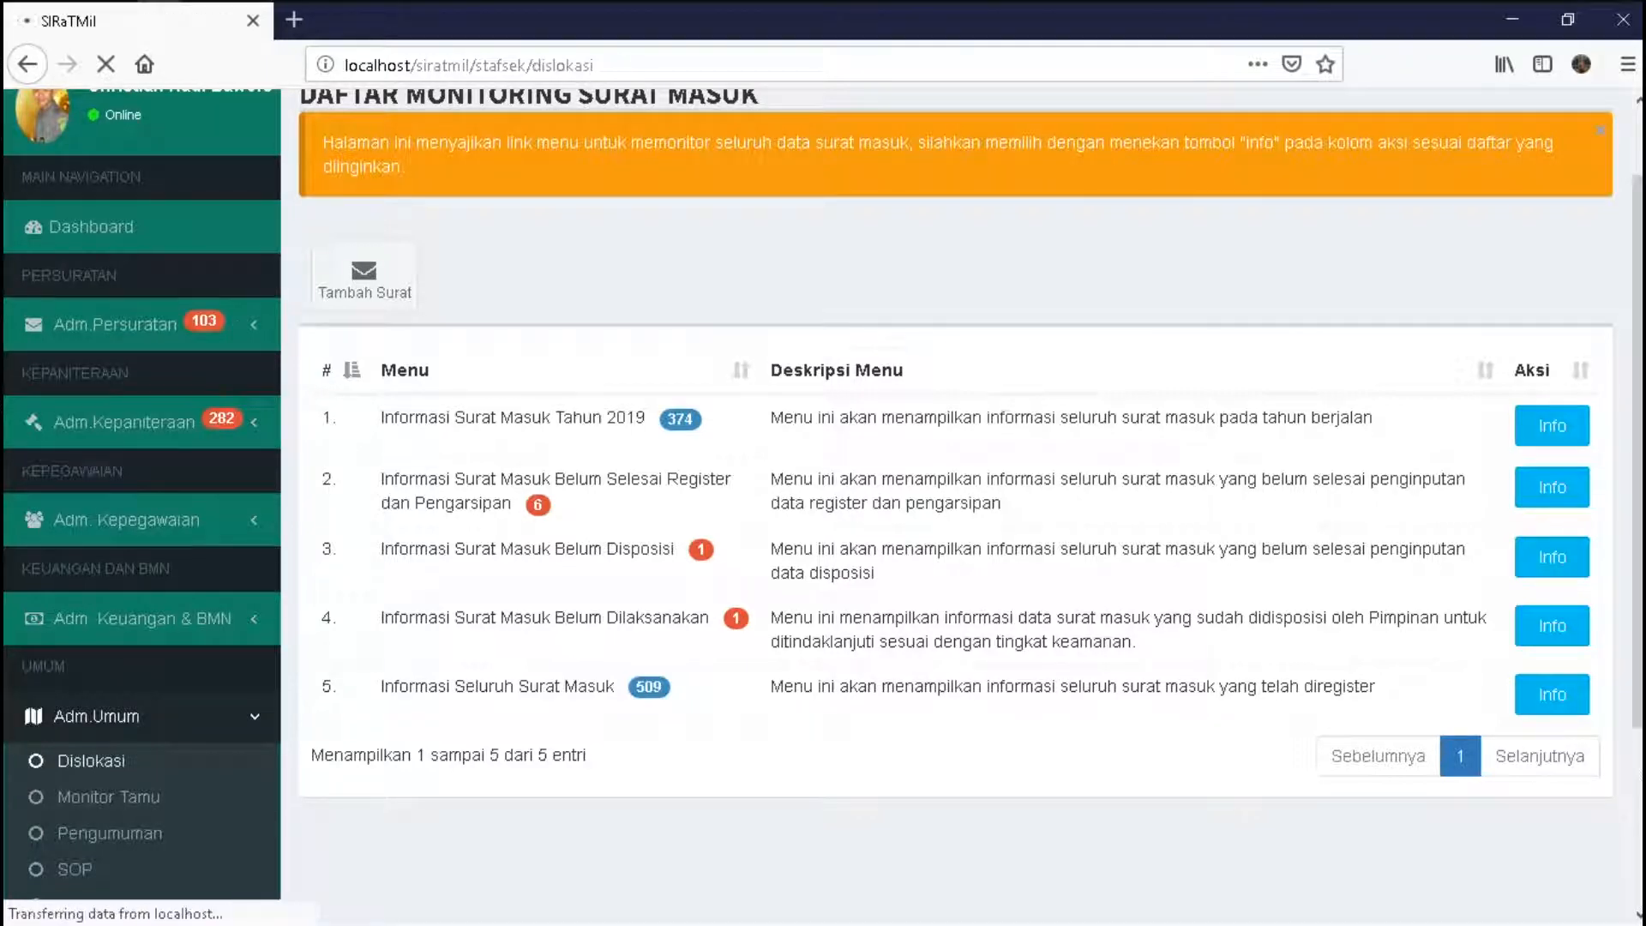
scroll(952, 506, down, 5)
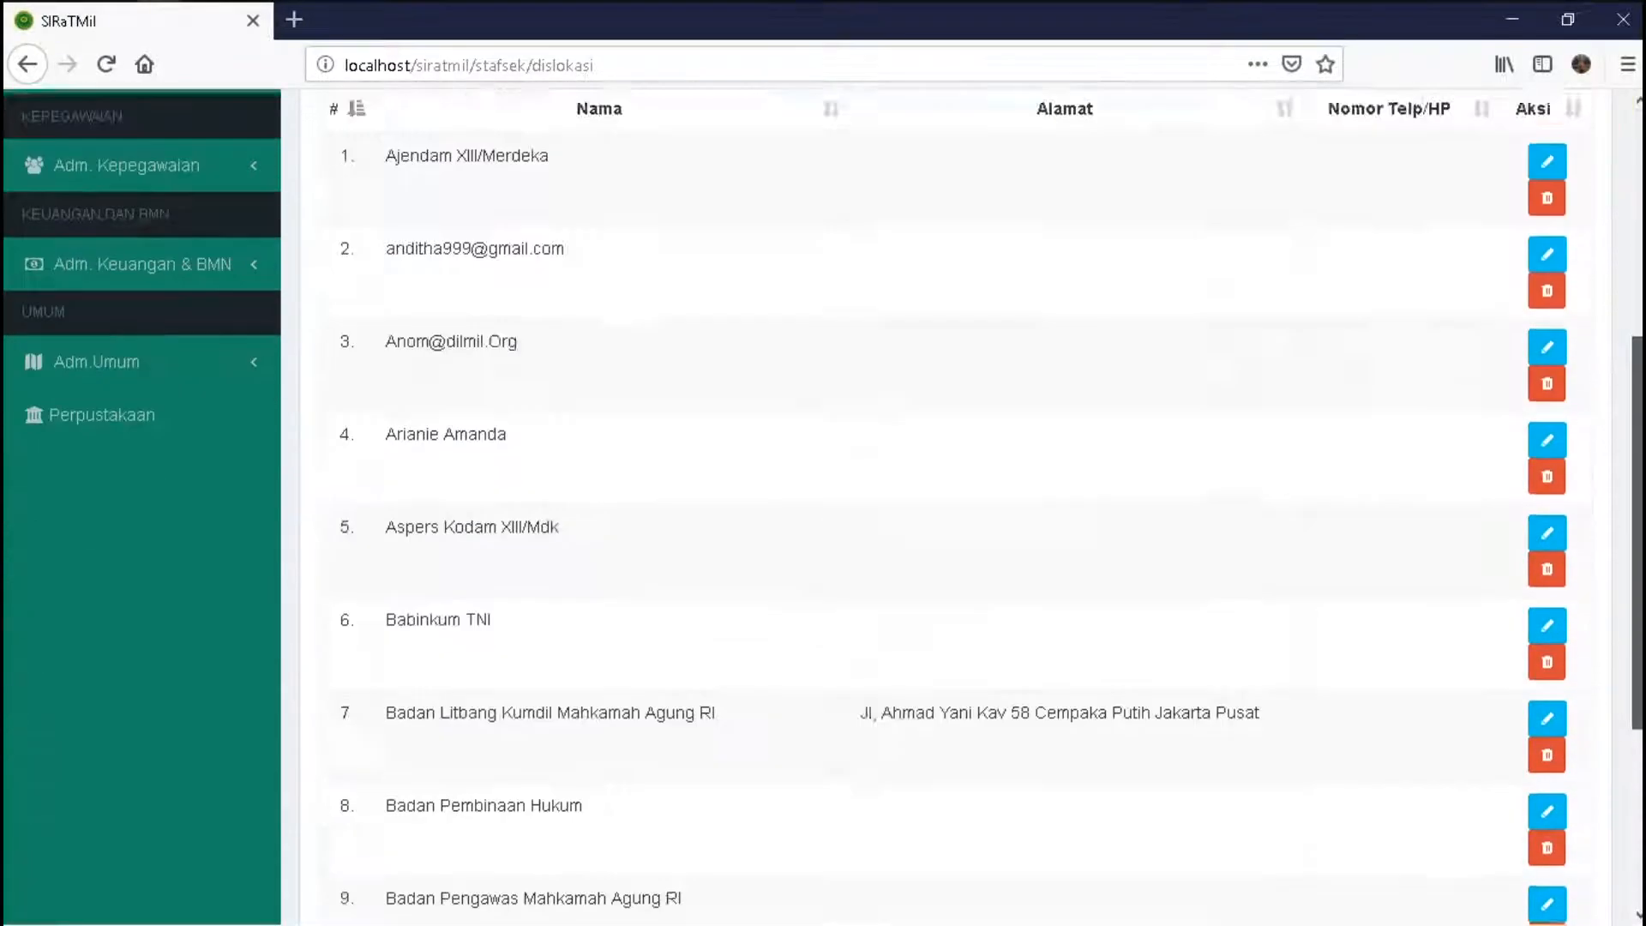
scroll(951, 506, up, 4)
scroll(952, 505, down, 4)
scroll(951, 506, up, 4)
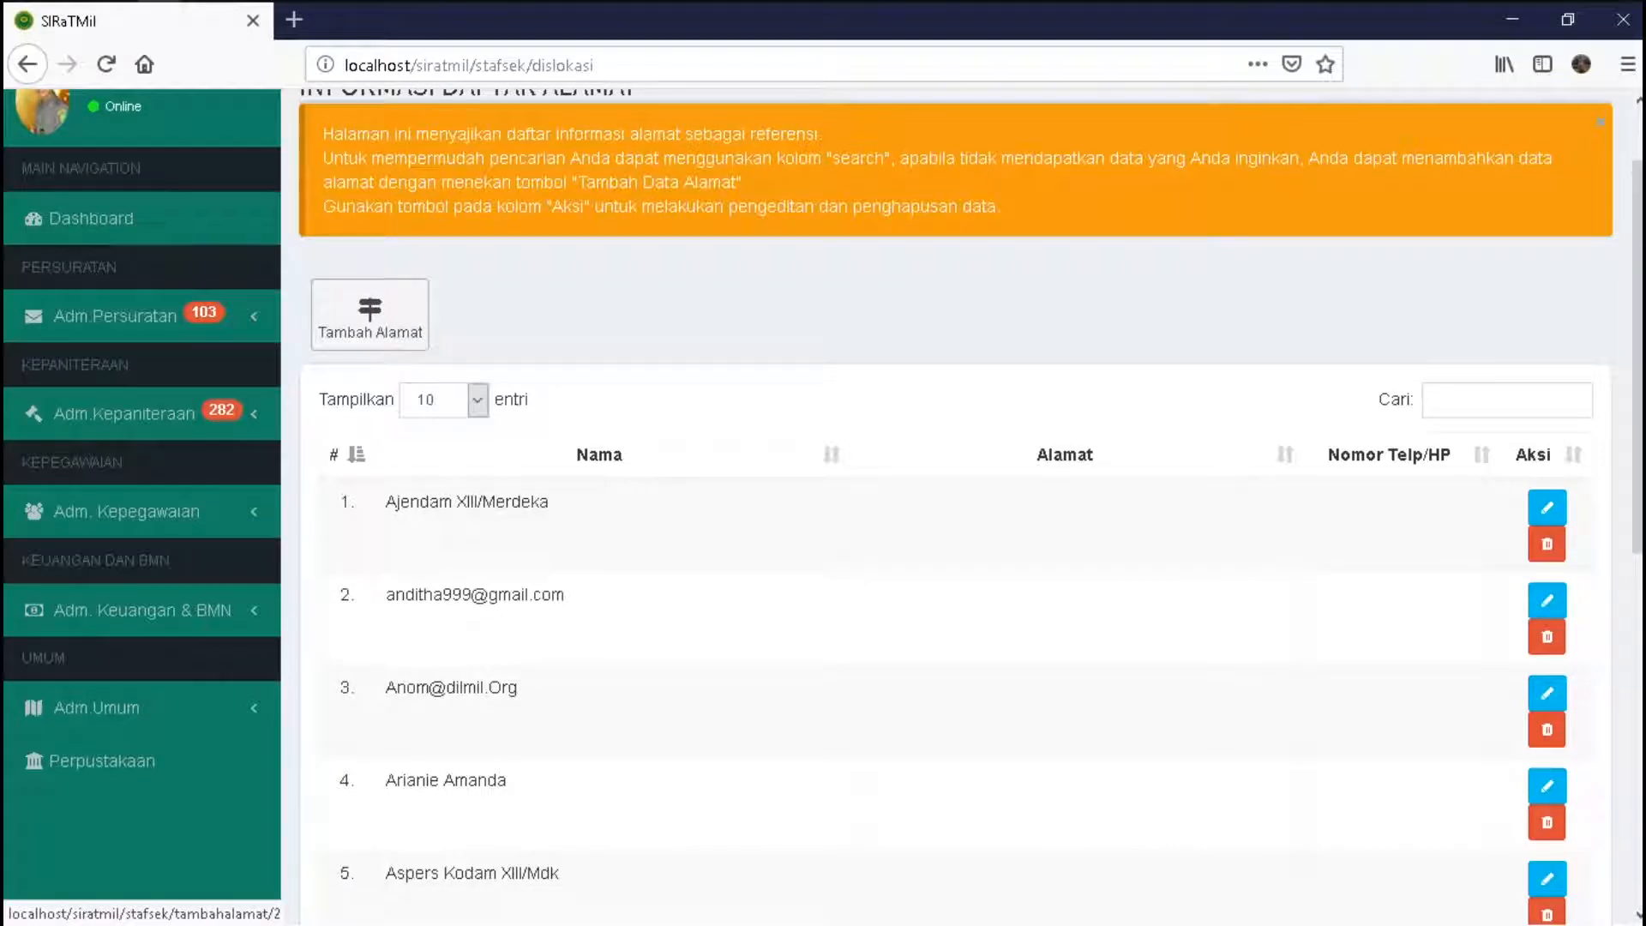
- Cancel a Tambah Alamat form, filter the addresses by 'direk', and inspect one entry
click(369, 313)
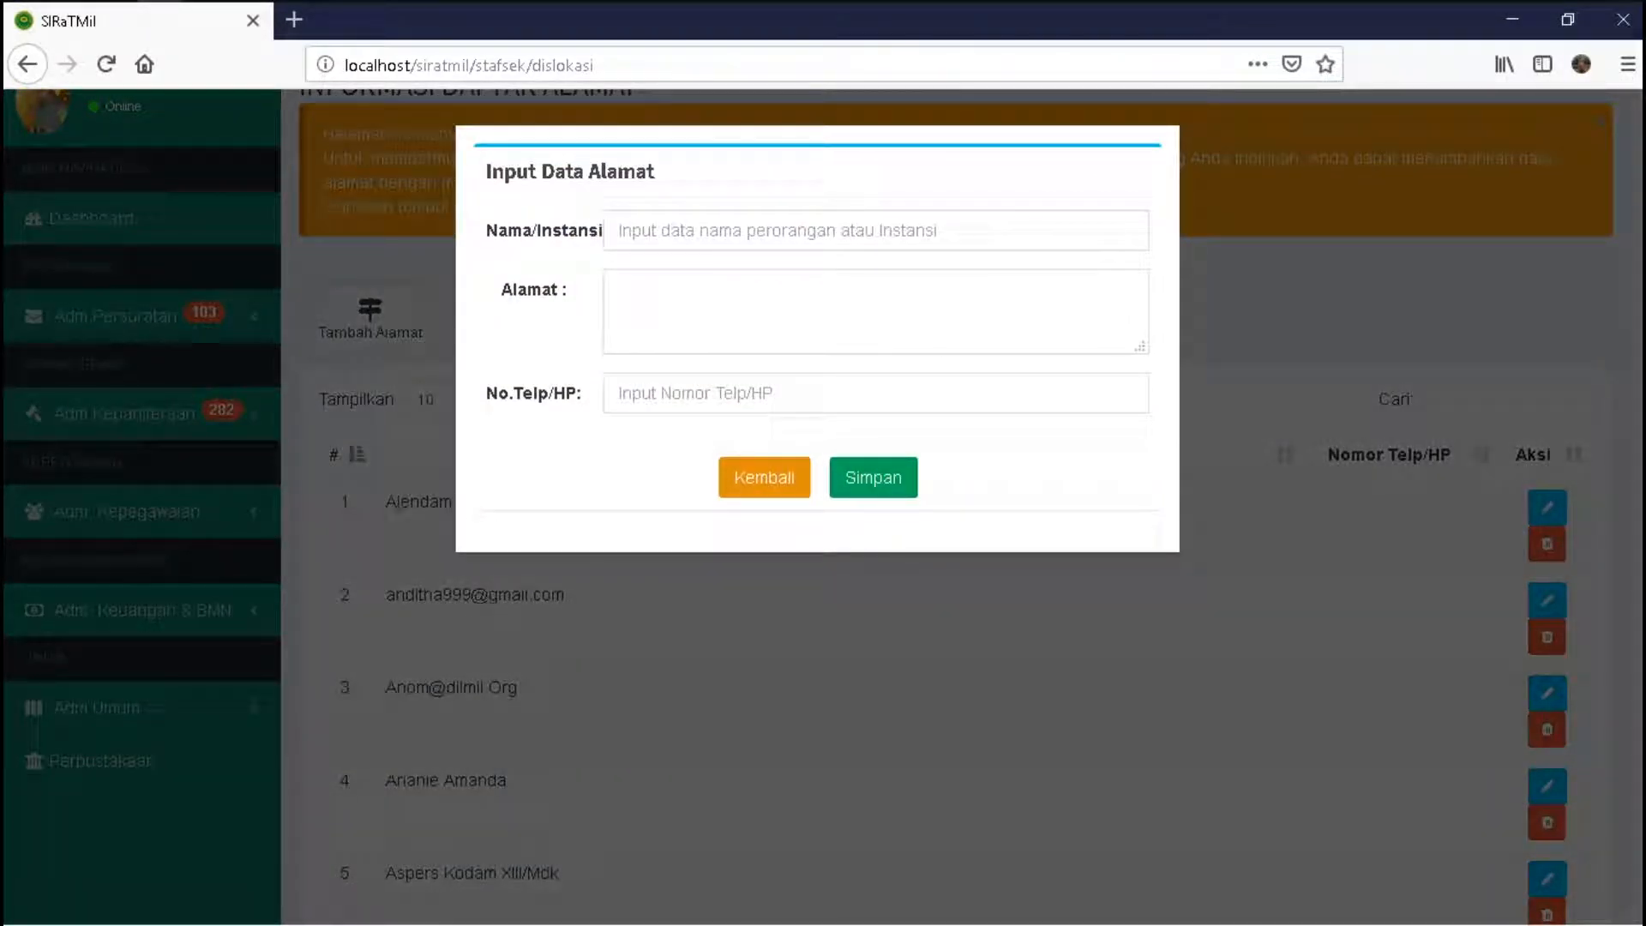
click(764, 477)
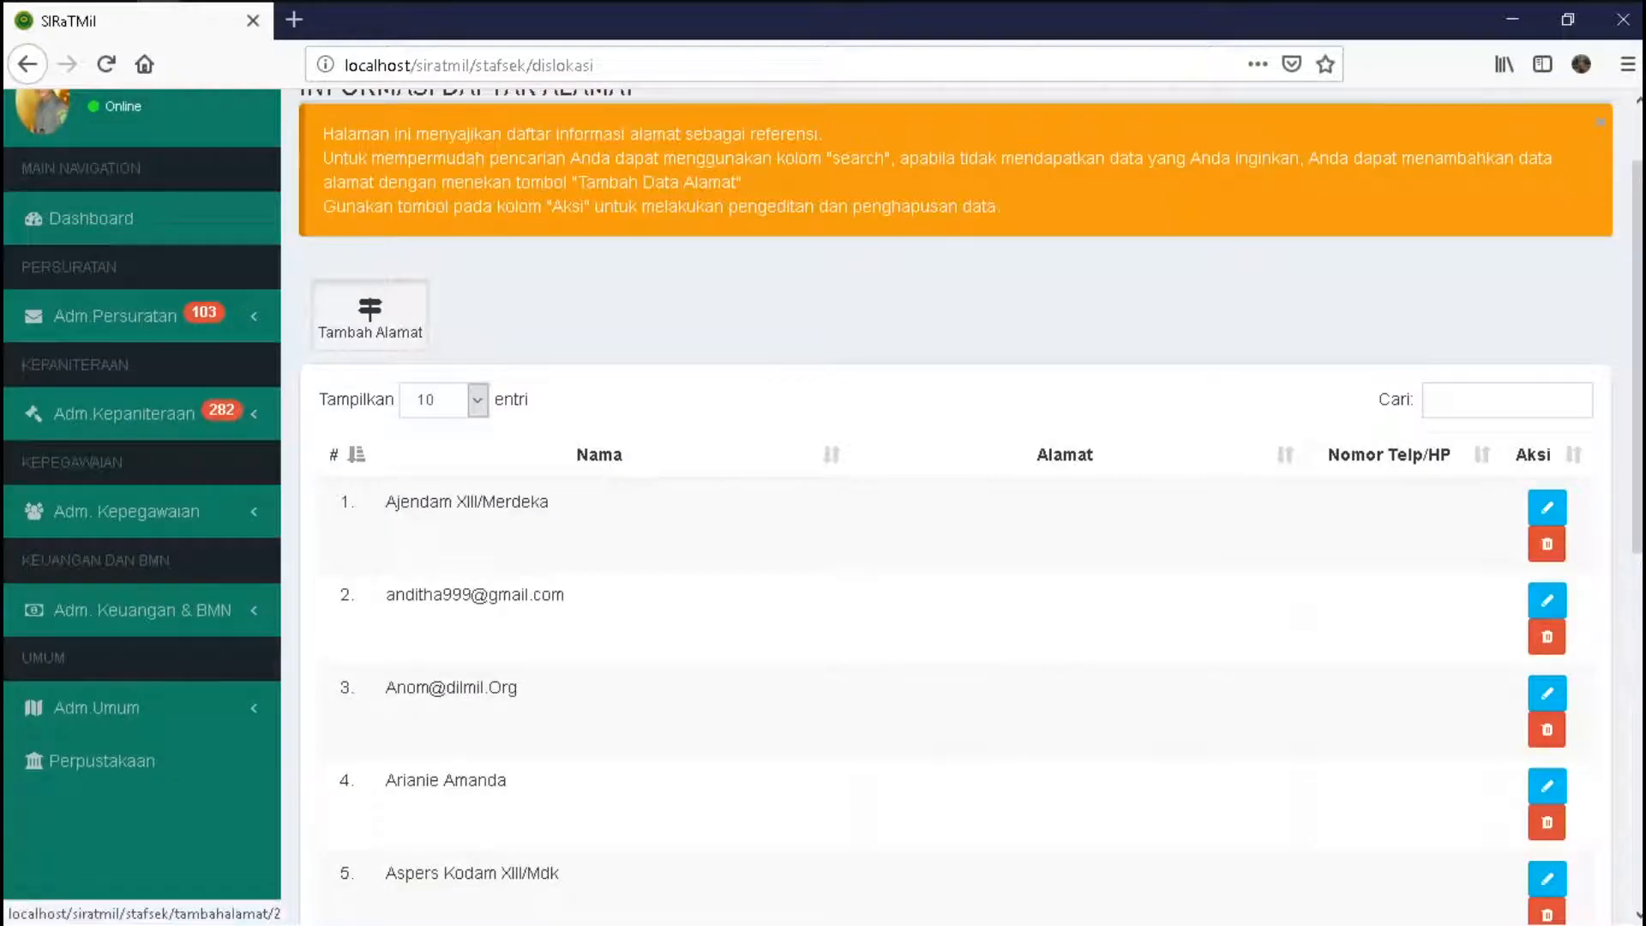
text(direk)
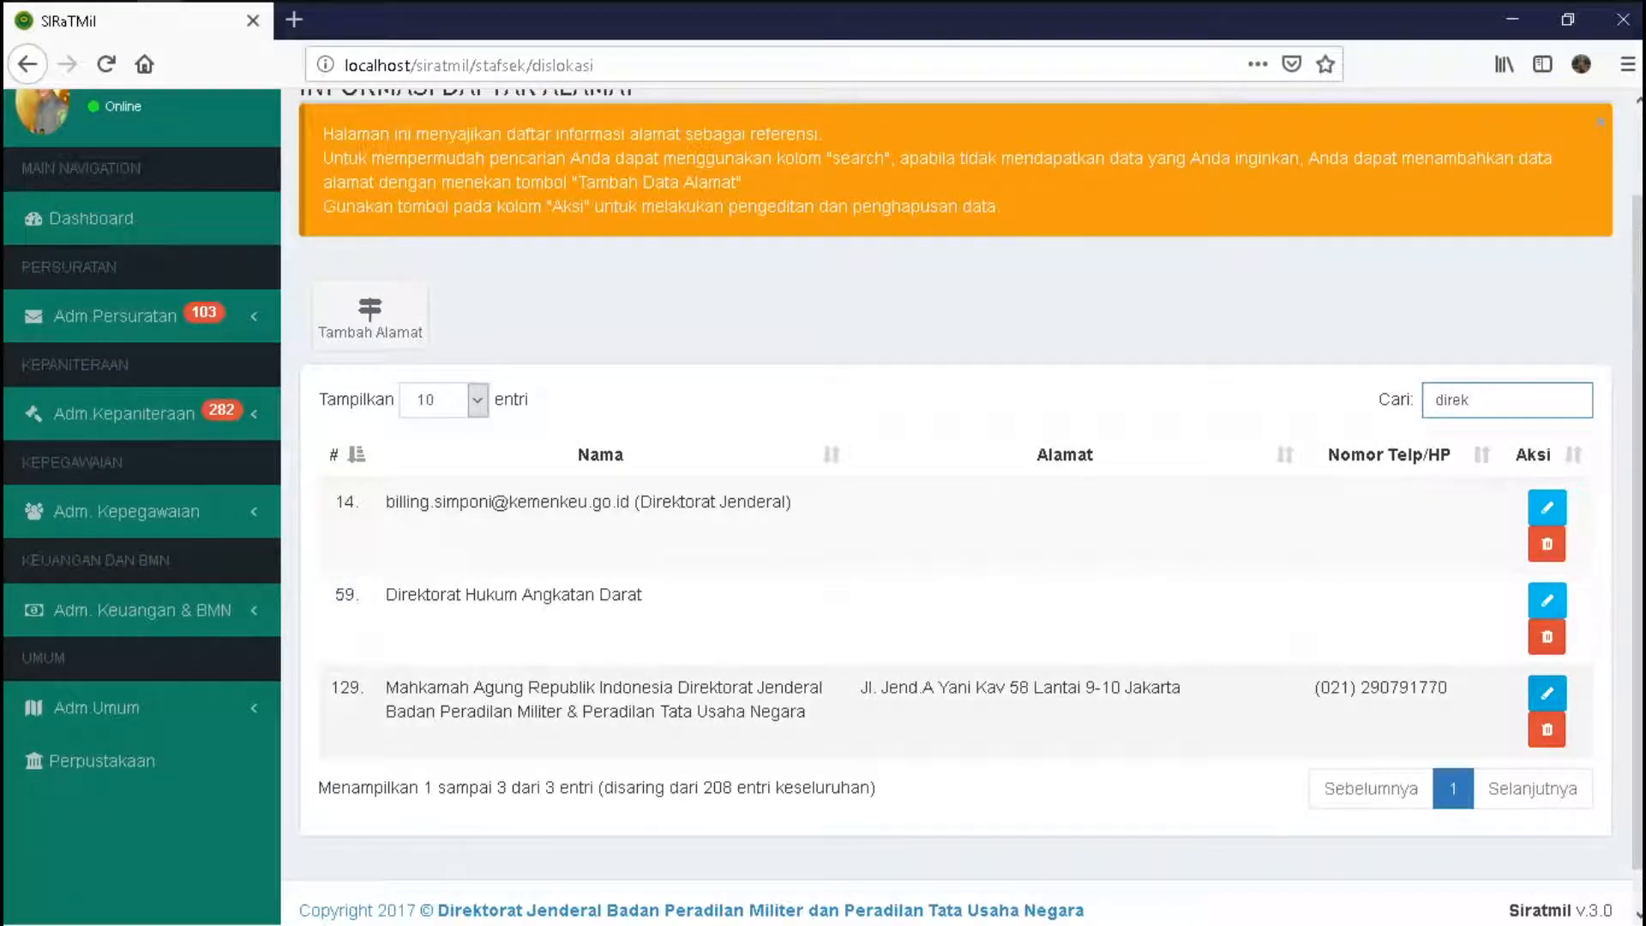
click(1547, 693)
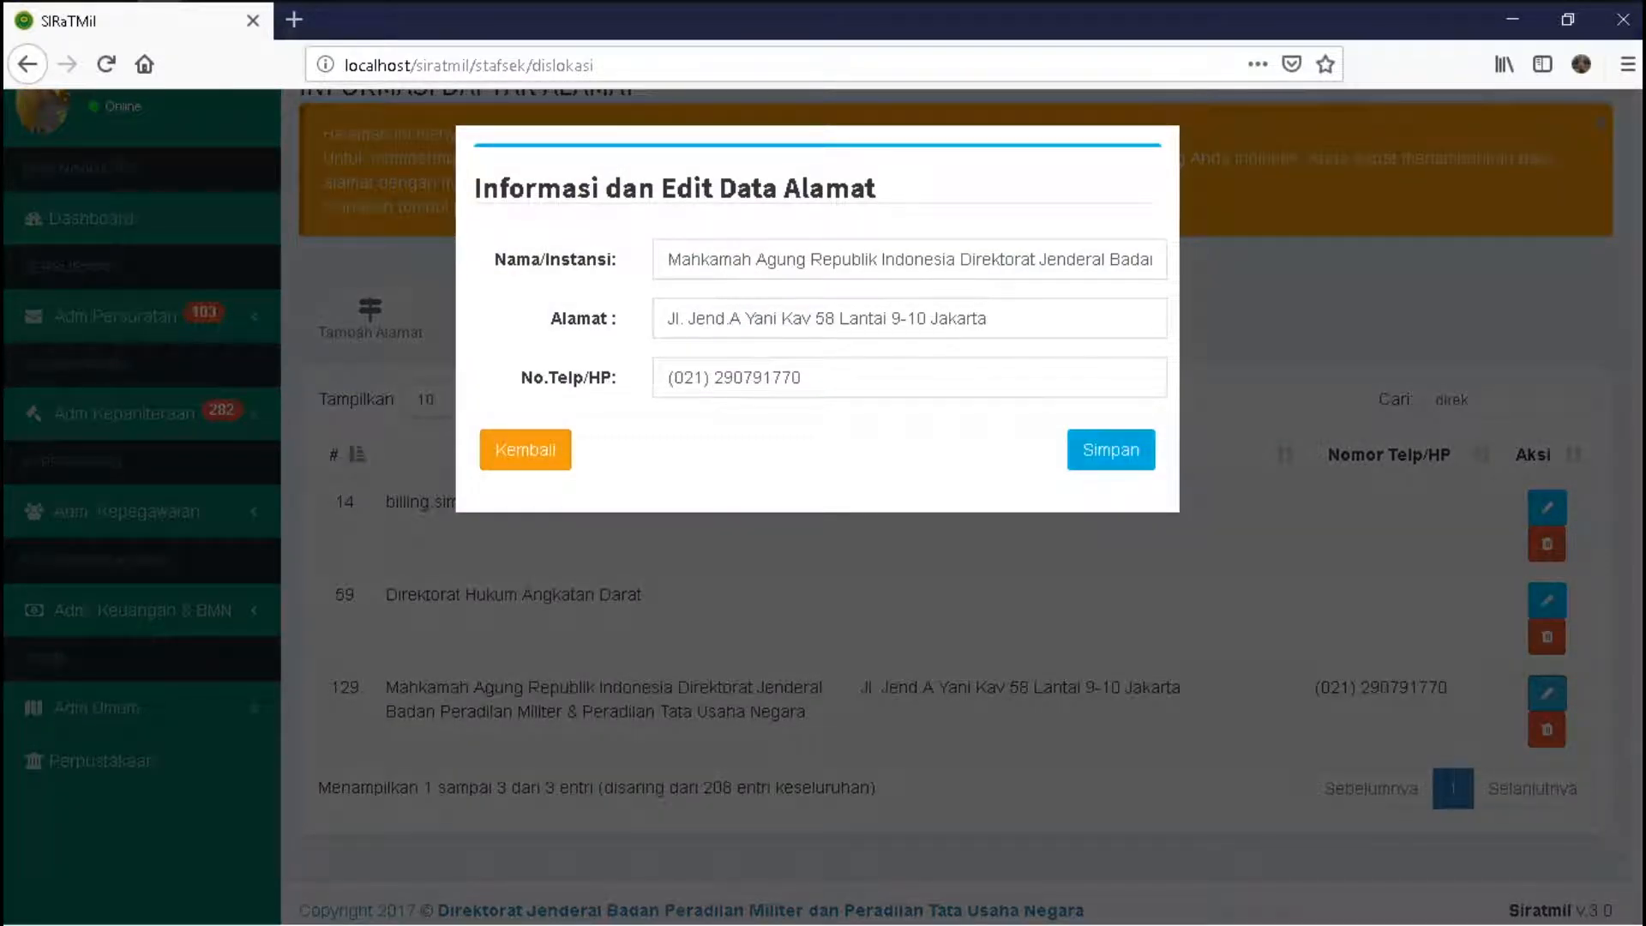
click(524, 449)
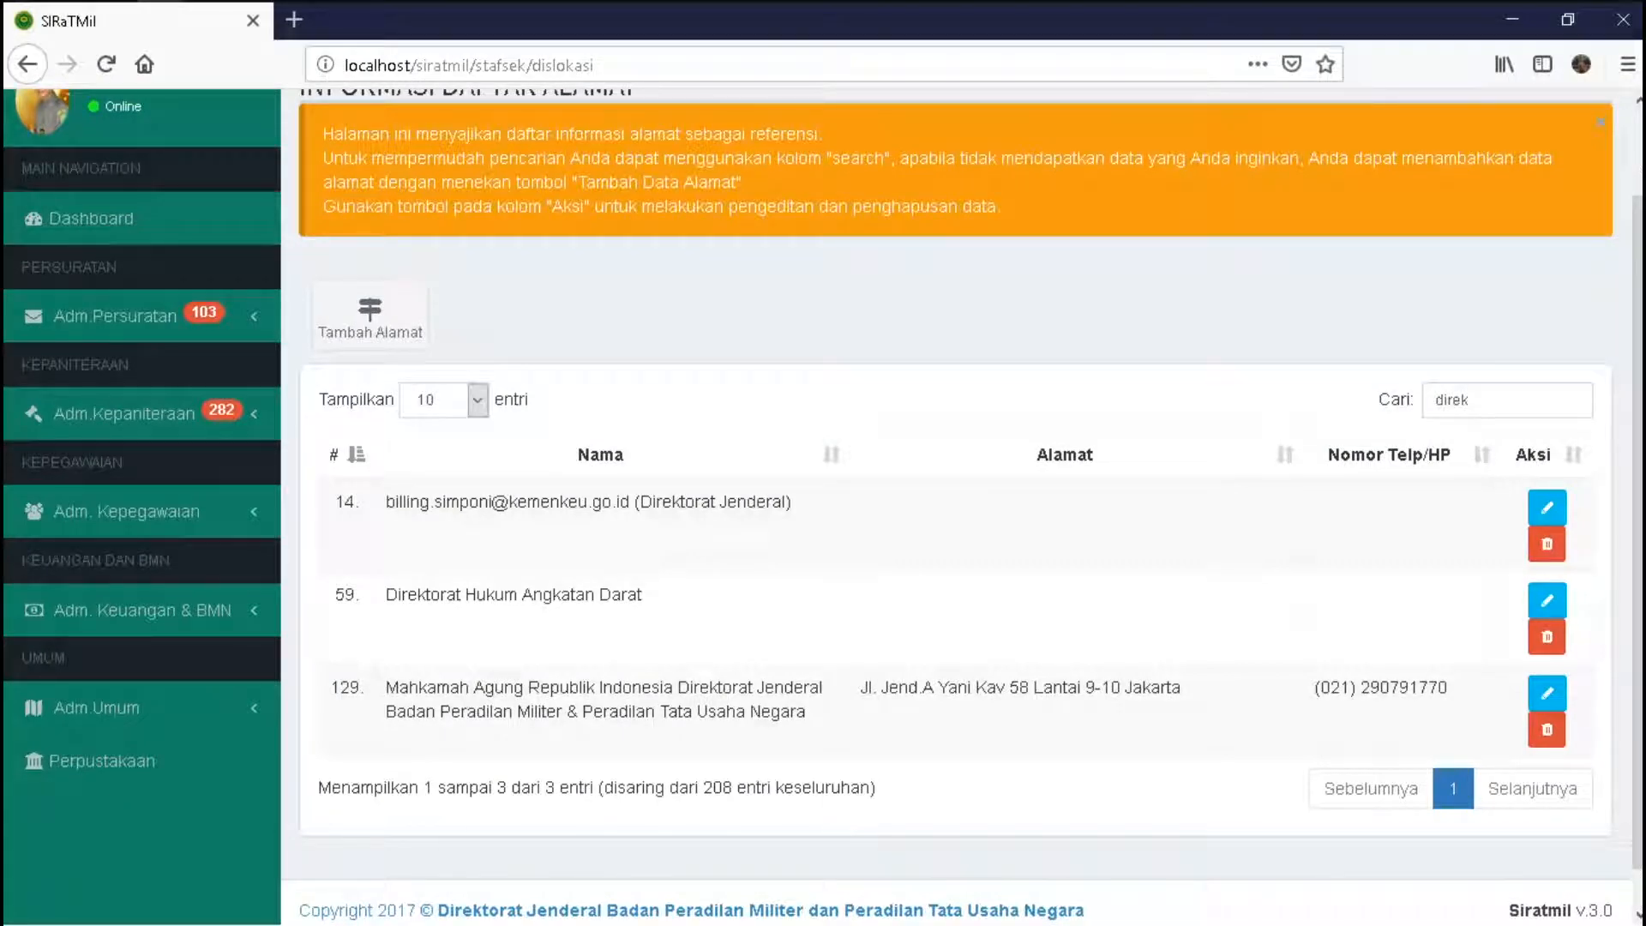
click(115, 315)
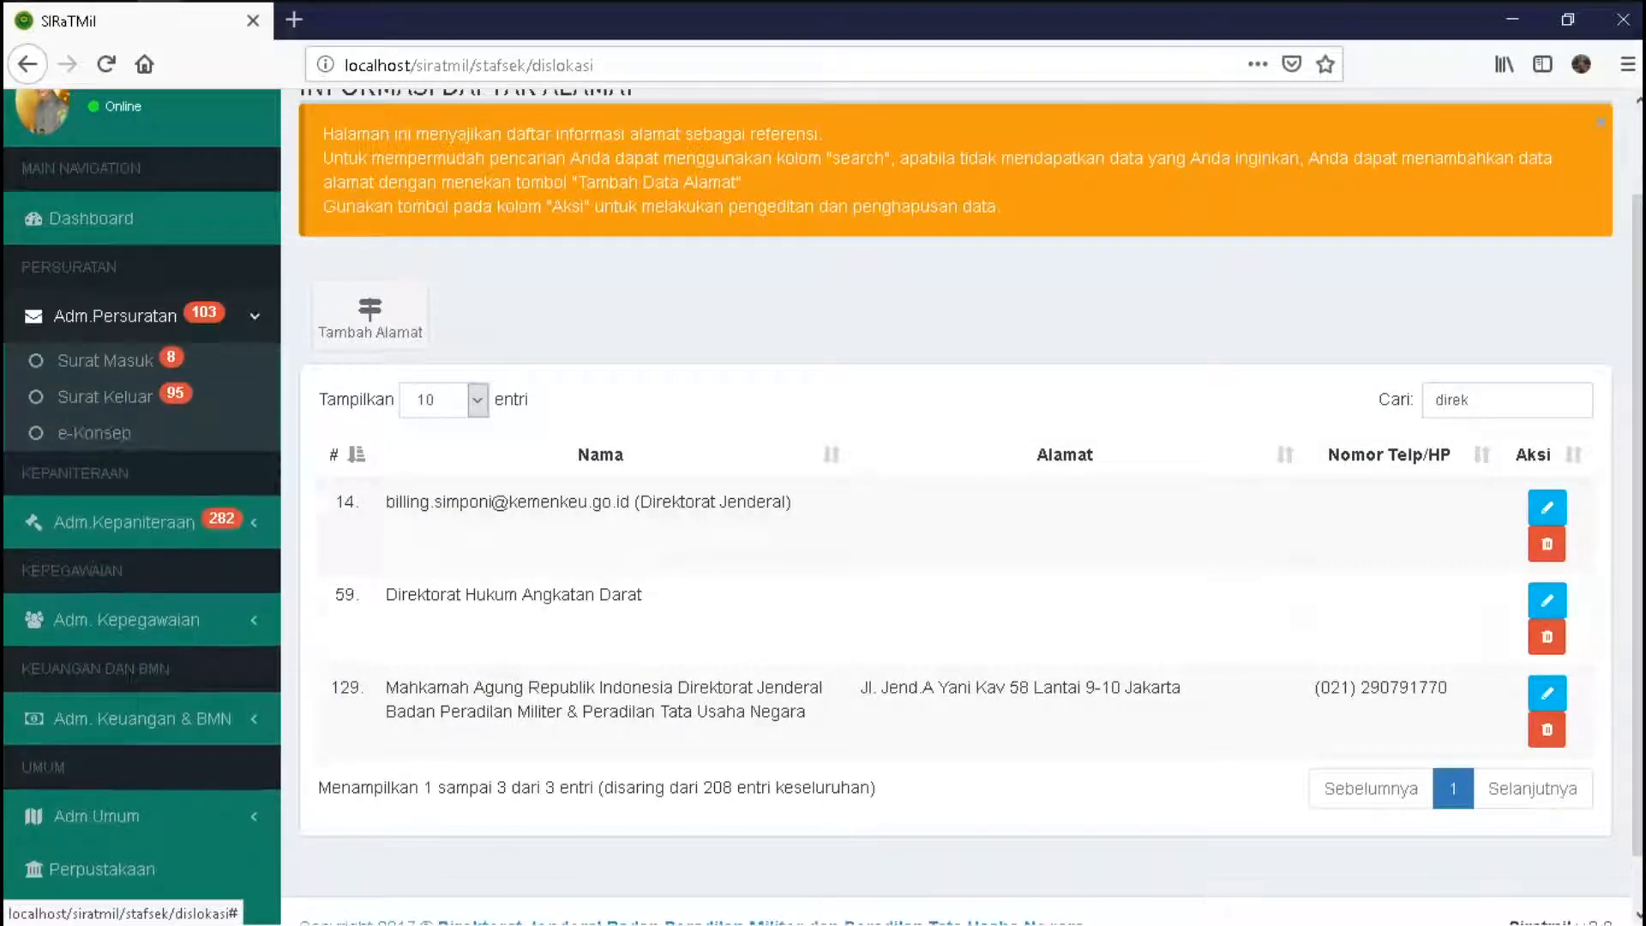
- Open Surat Masuk monitoring and the Info list for letters not yet registered and archived
click(105, 360)
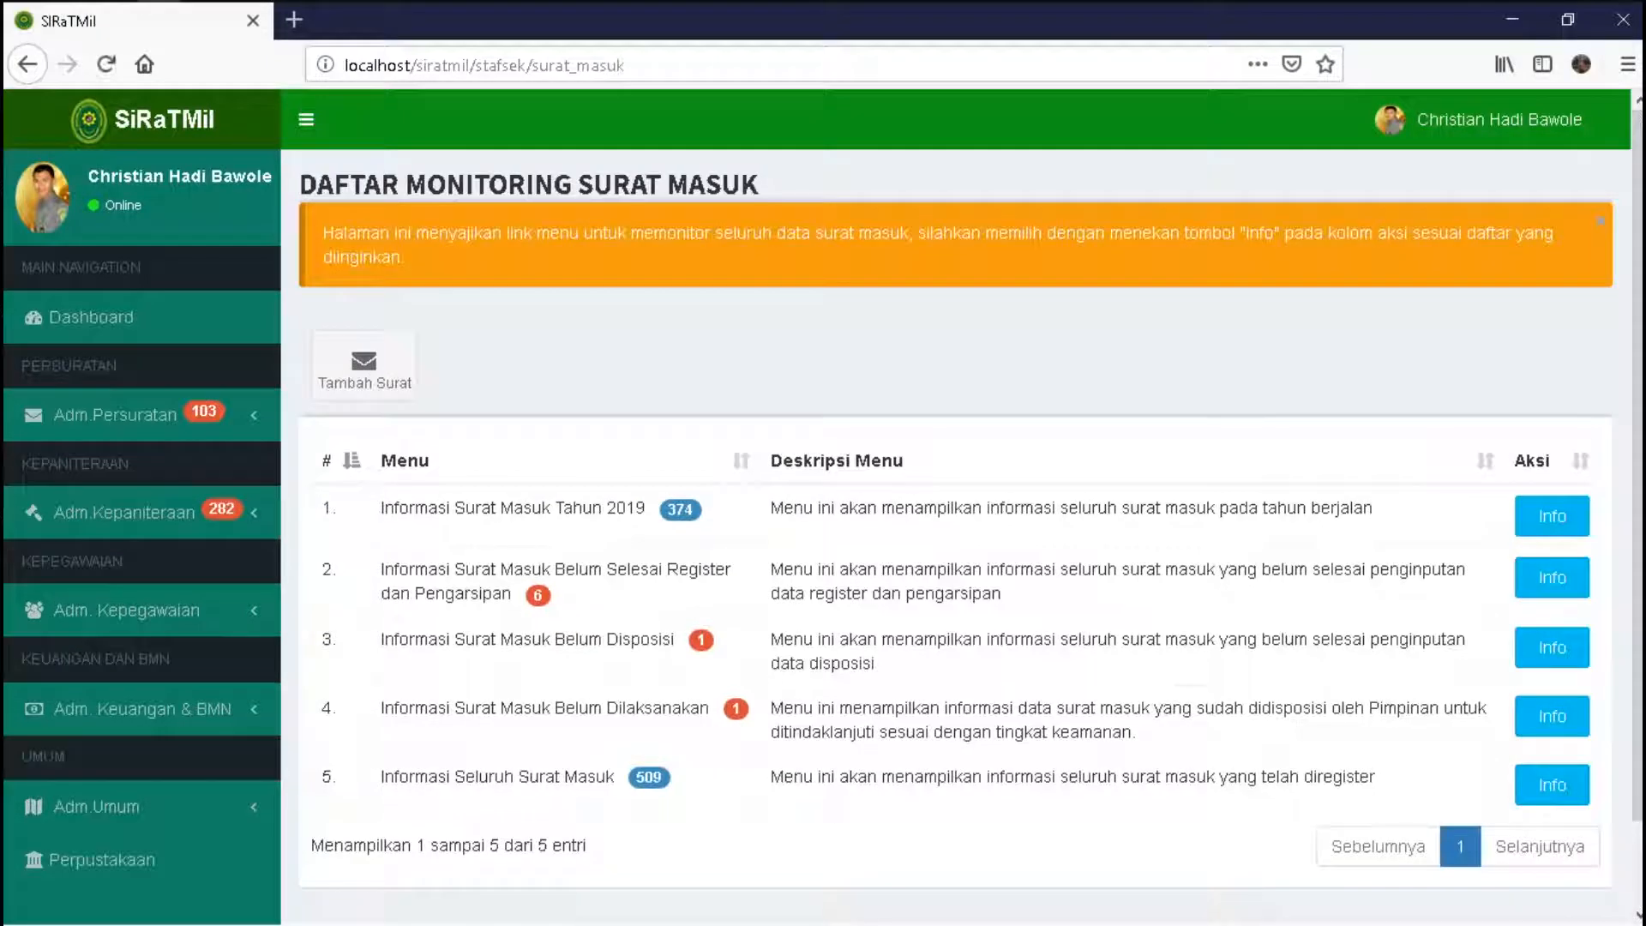
scroll(955, 514, down, 2)
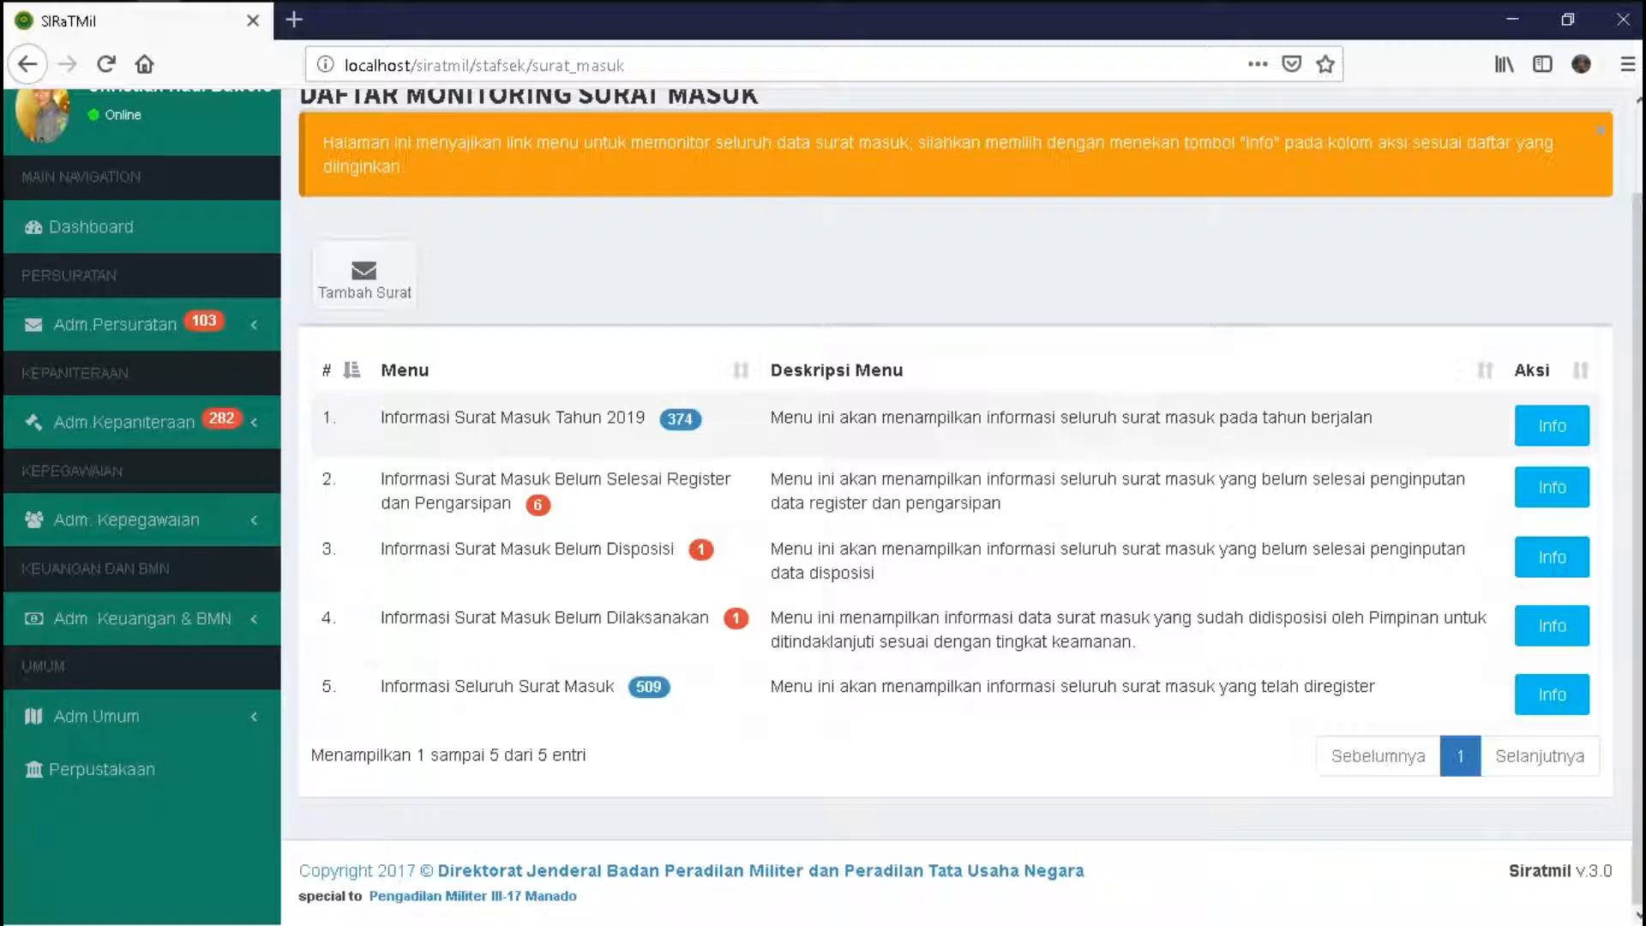
drag(381, 478, 538, 504)
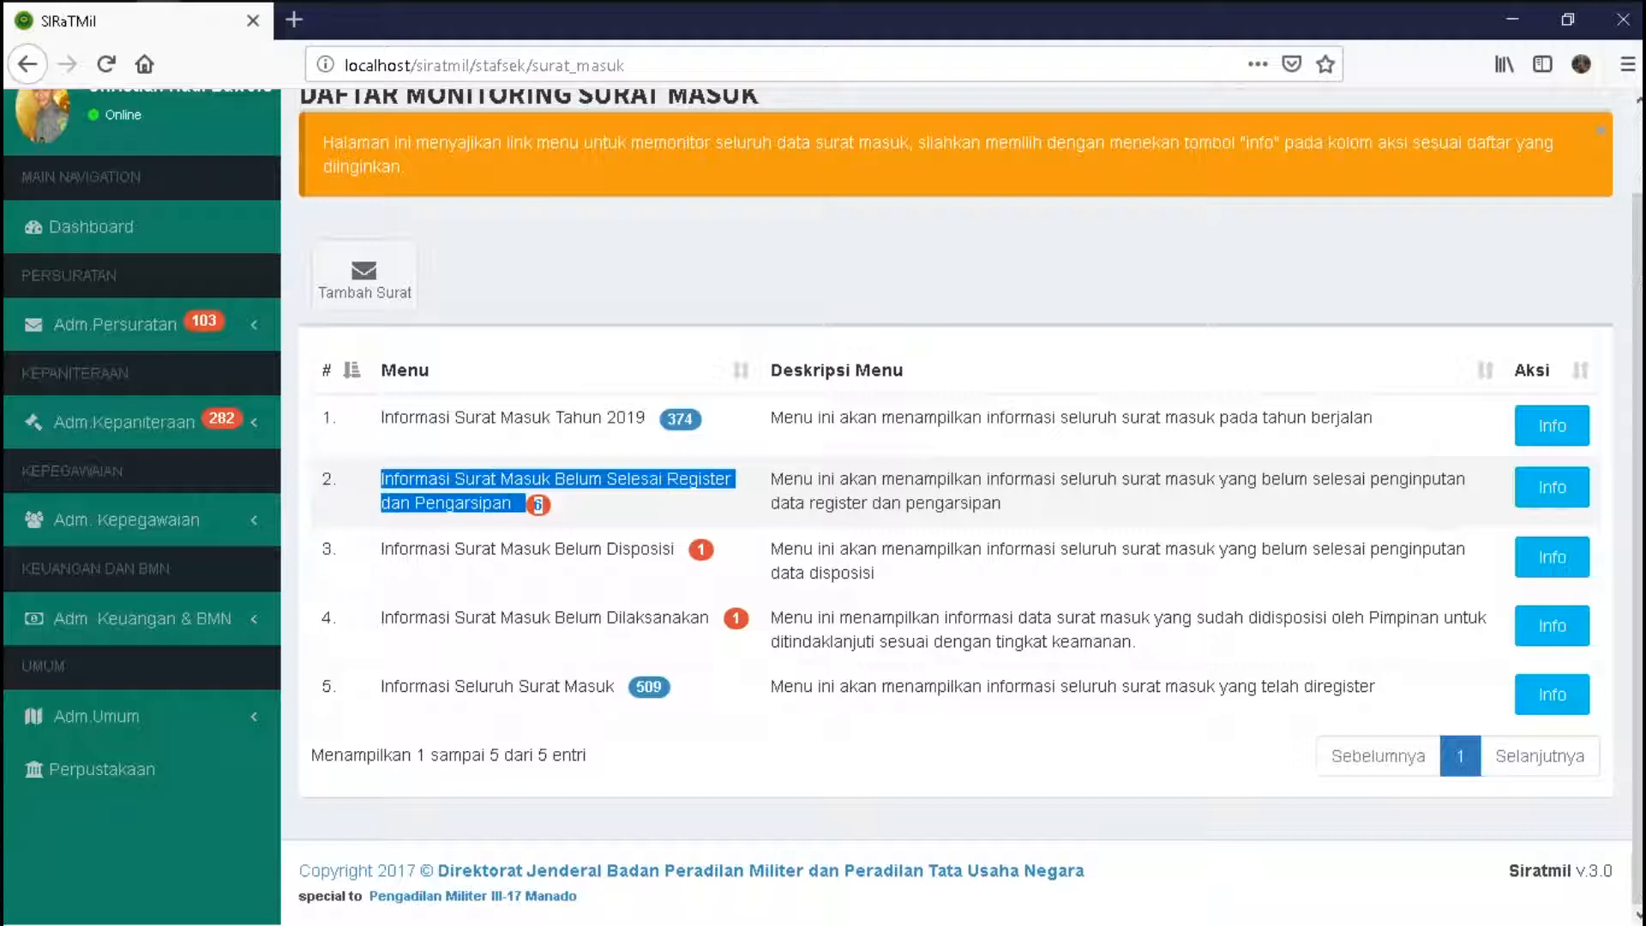
click(537, 504)
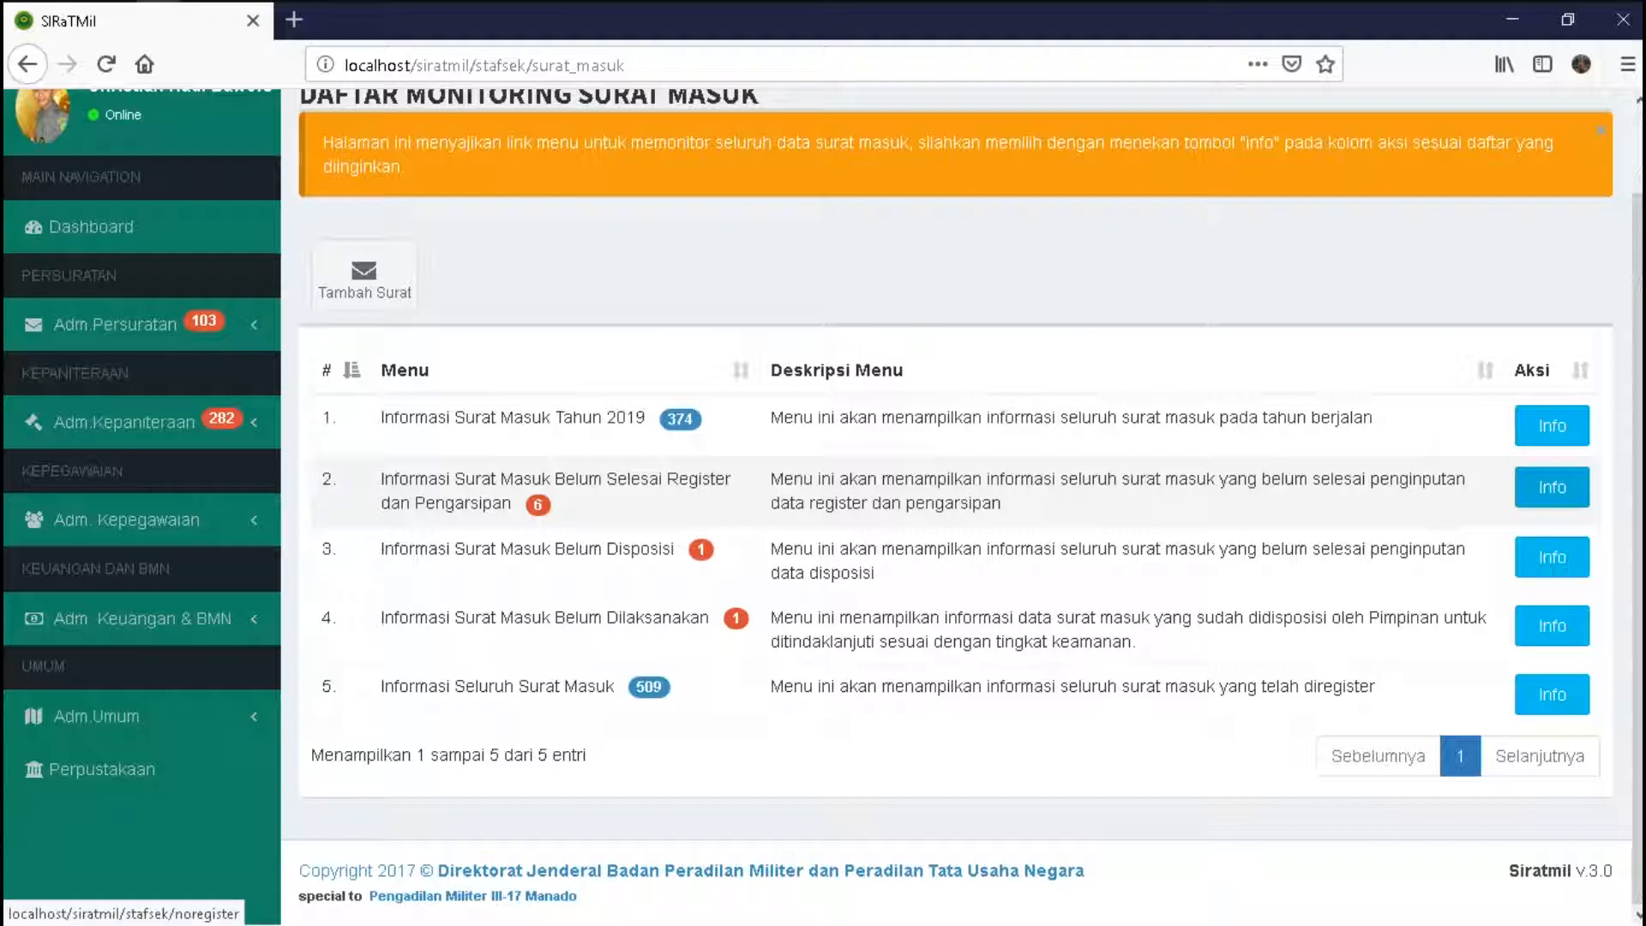
drag(771, 478, 1001, 502)
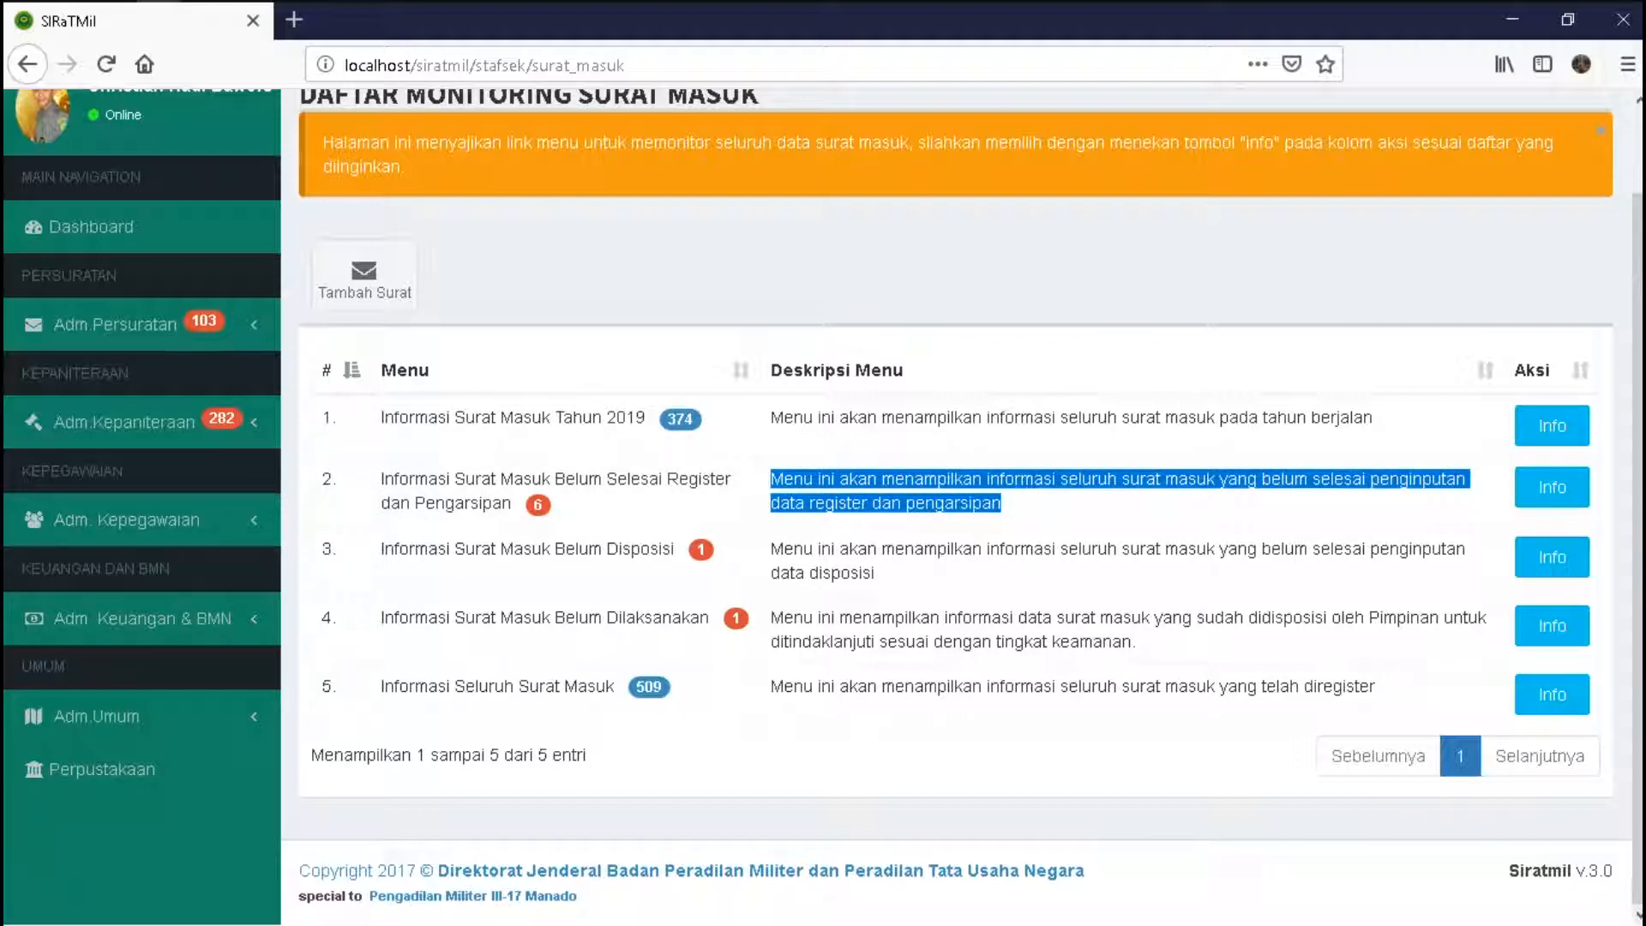
triple_click(857, 142)
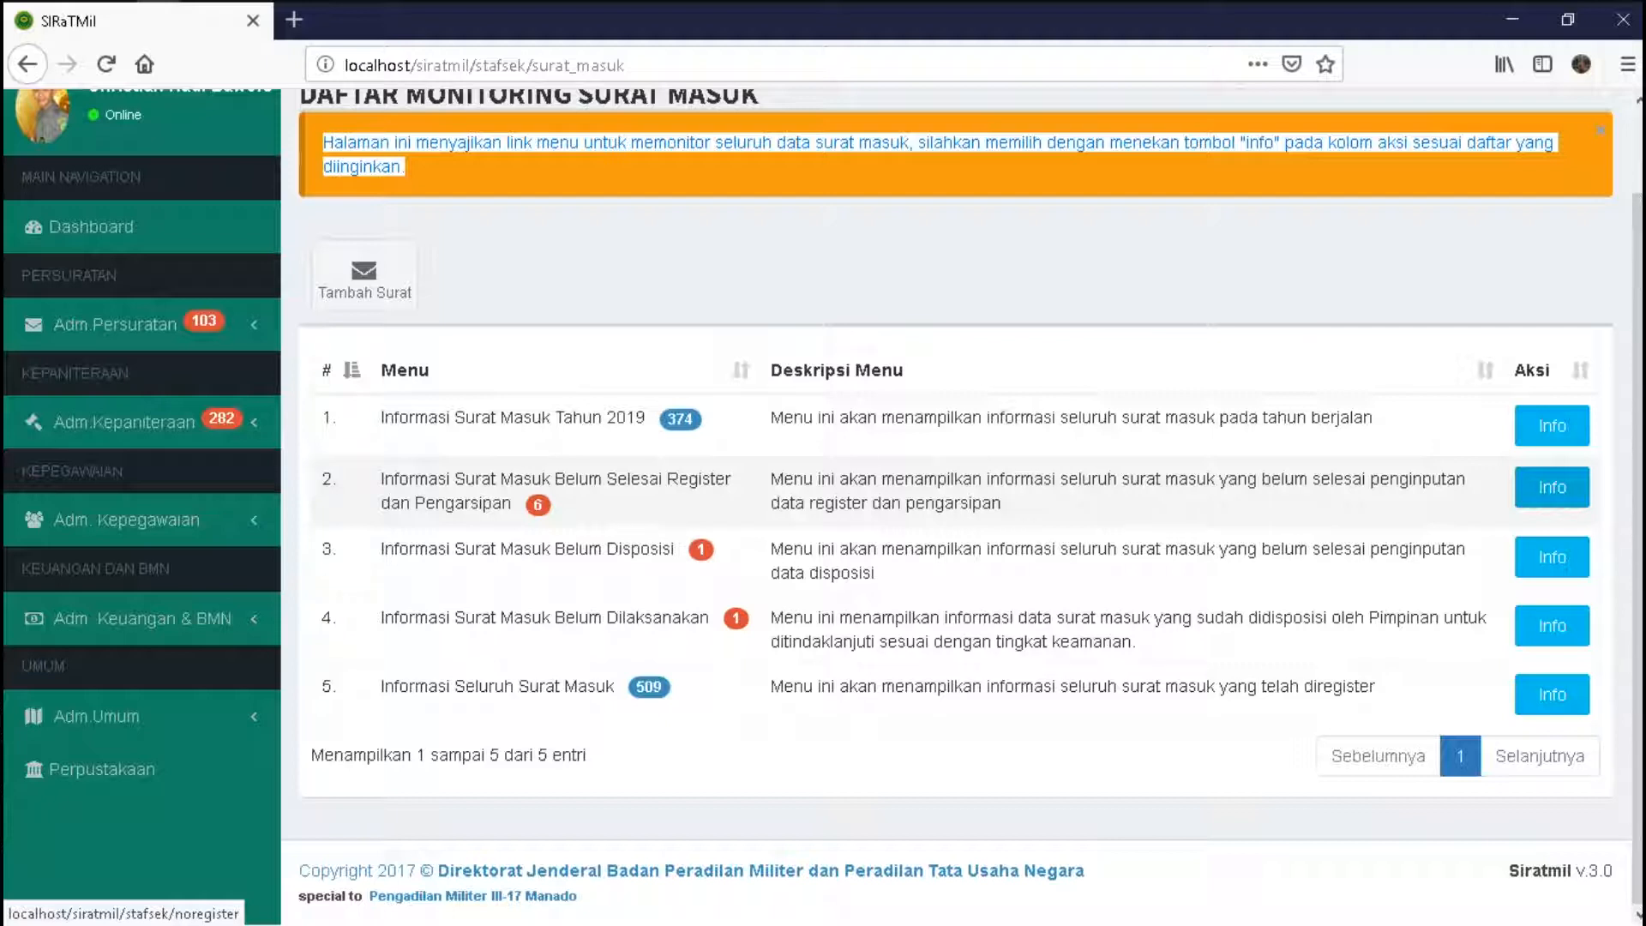
click(1551, 487)
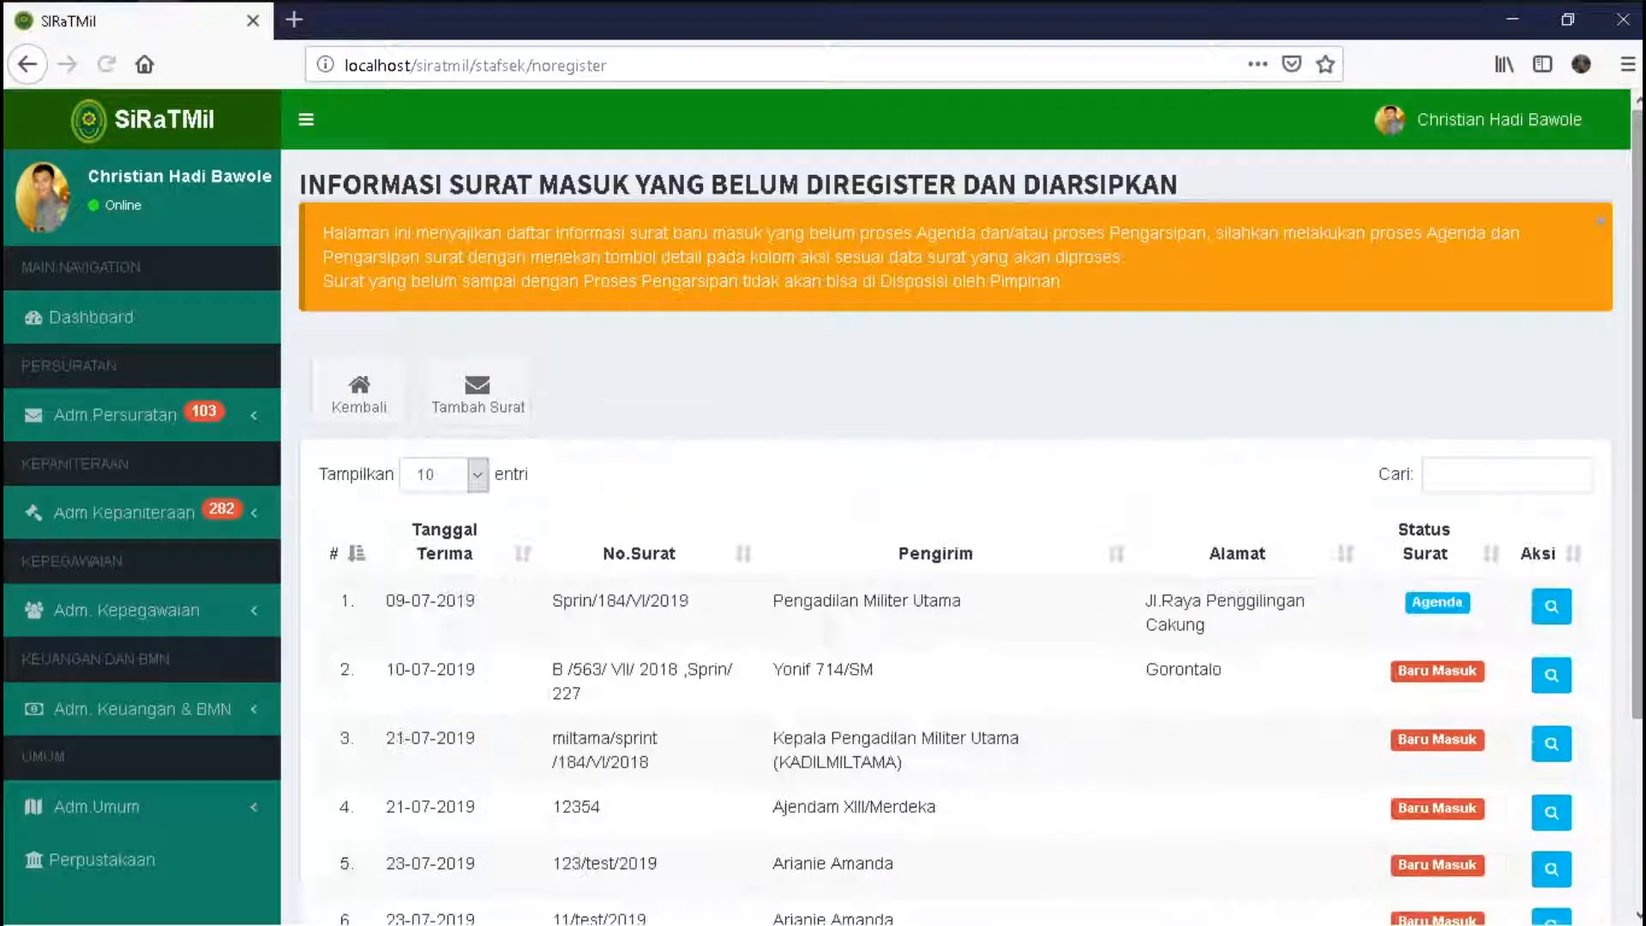
- Open the detail page of letter 11/test/2019 from the not-yet-registered list
scroll(956, 506, down, 3)
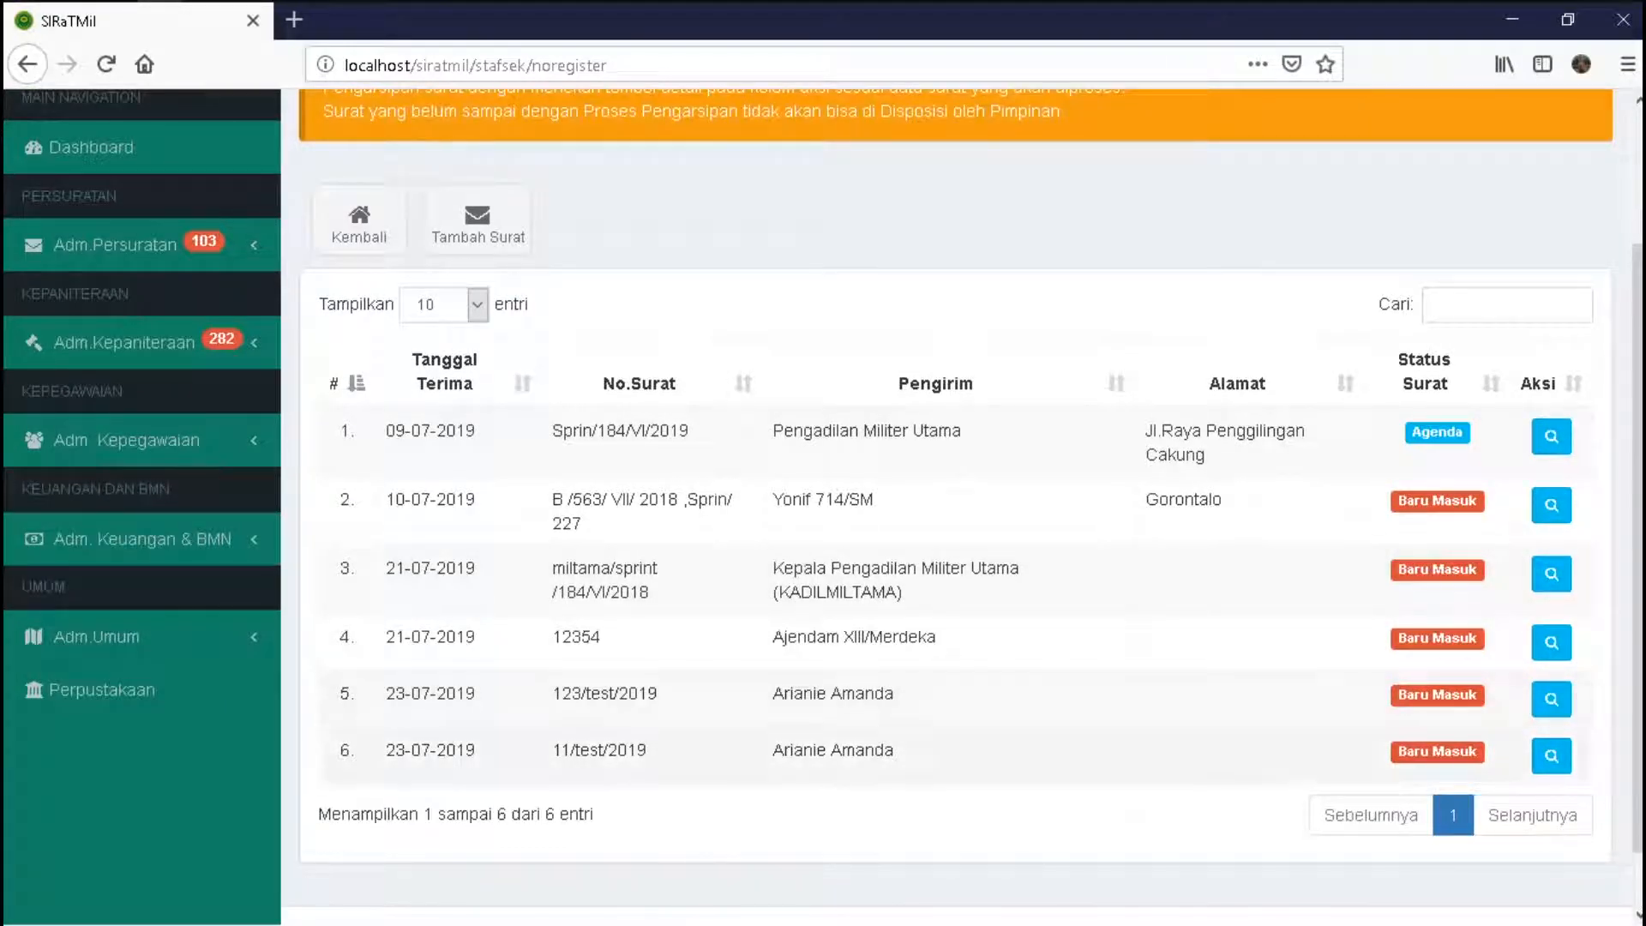
click(1552, 755)
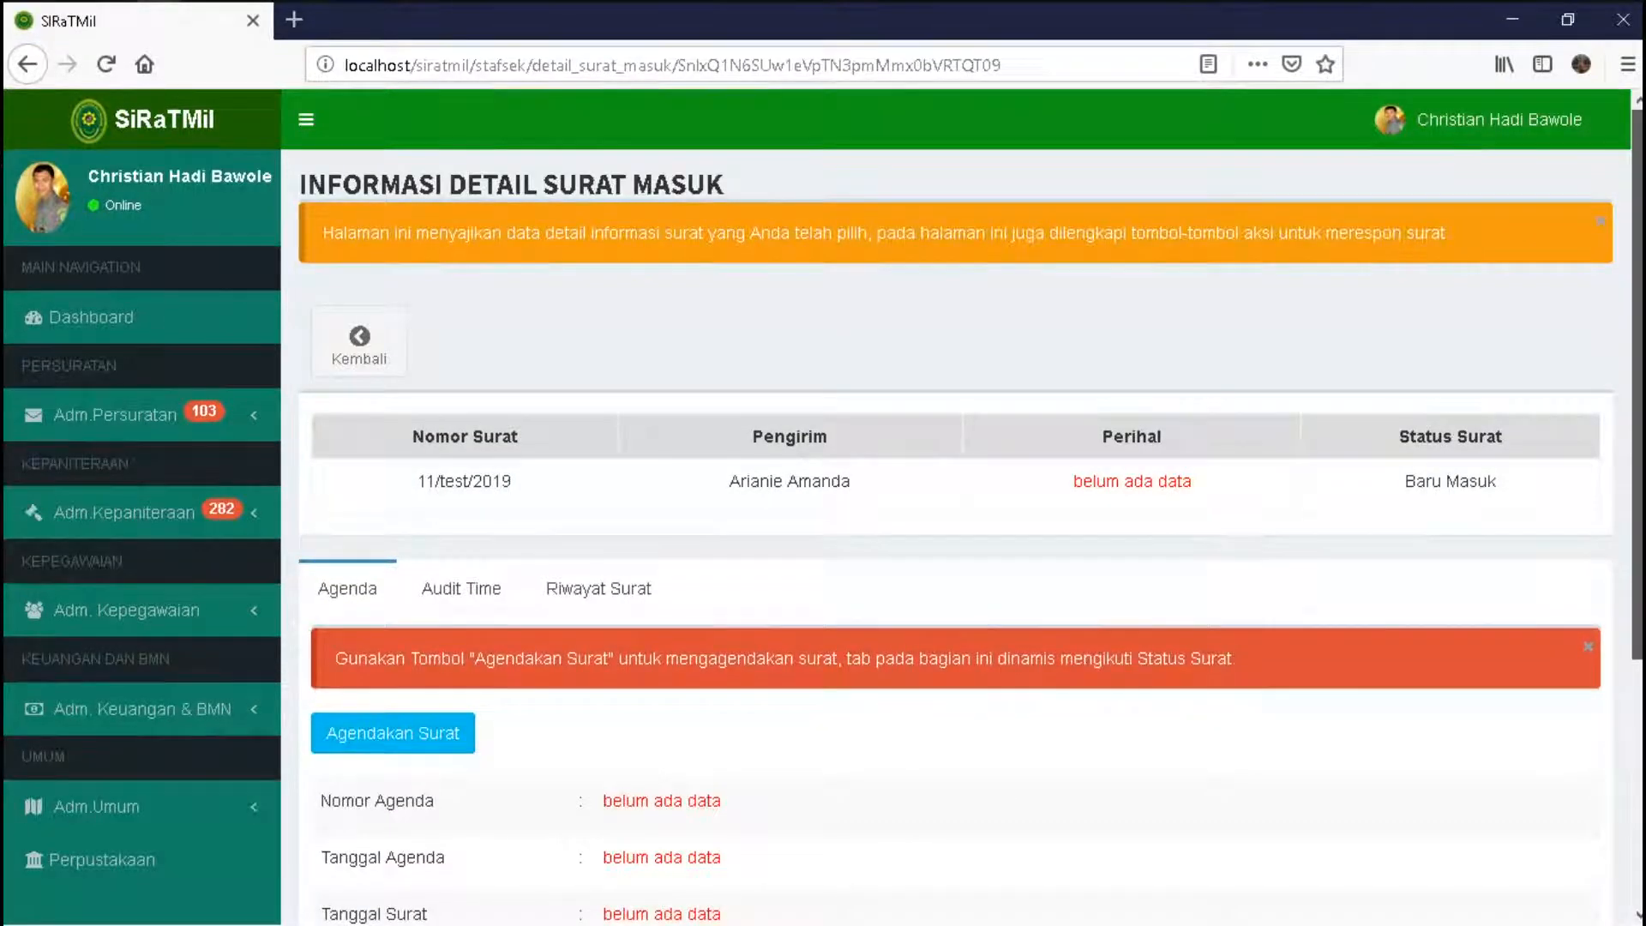
- Review letter 11/test/2019's Audit Time and Riwayat Surat tabs, then return to Agenda
scroll(951, 497, down, 3)
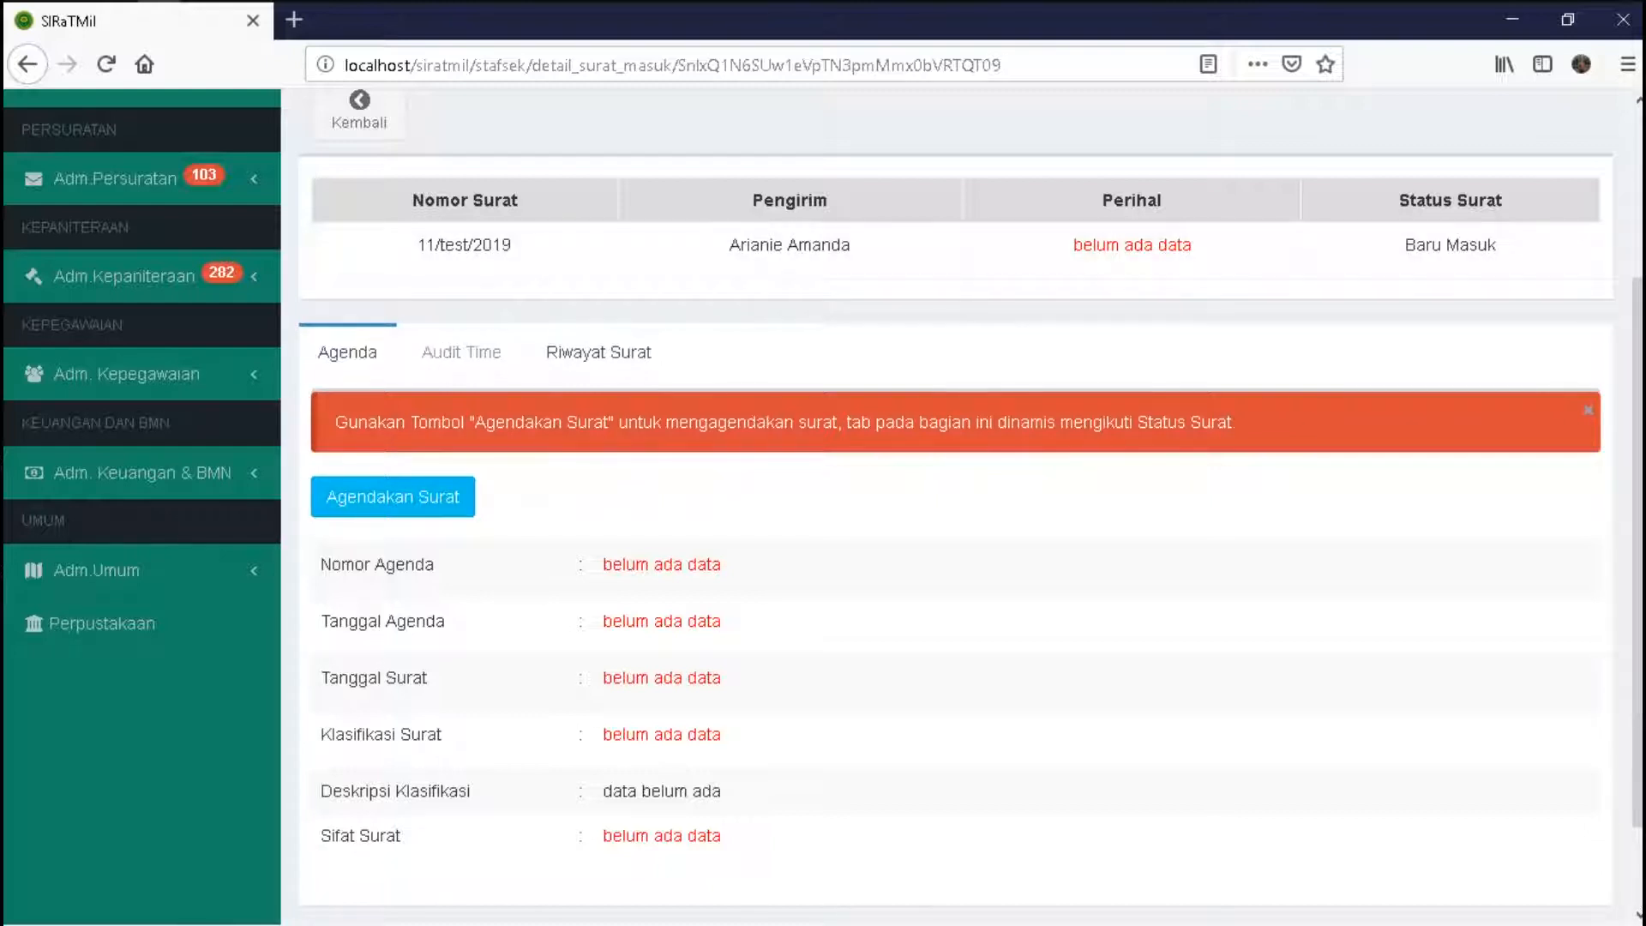
click(462, 352)
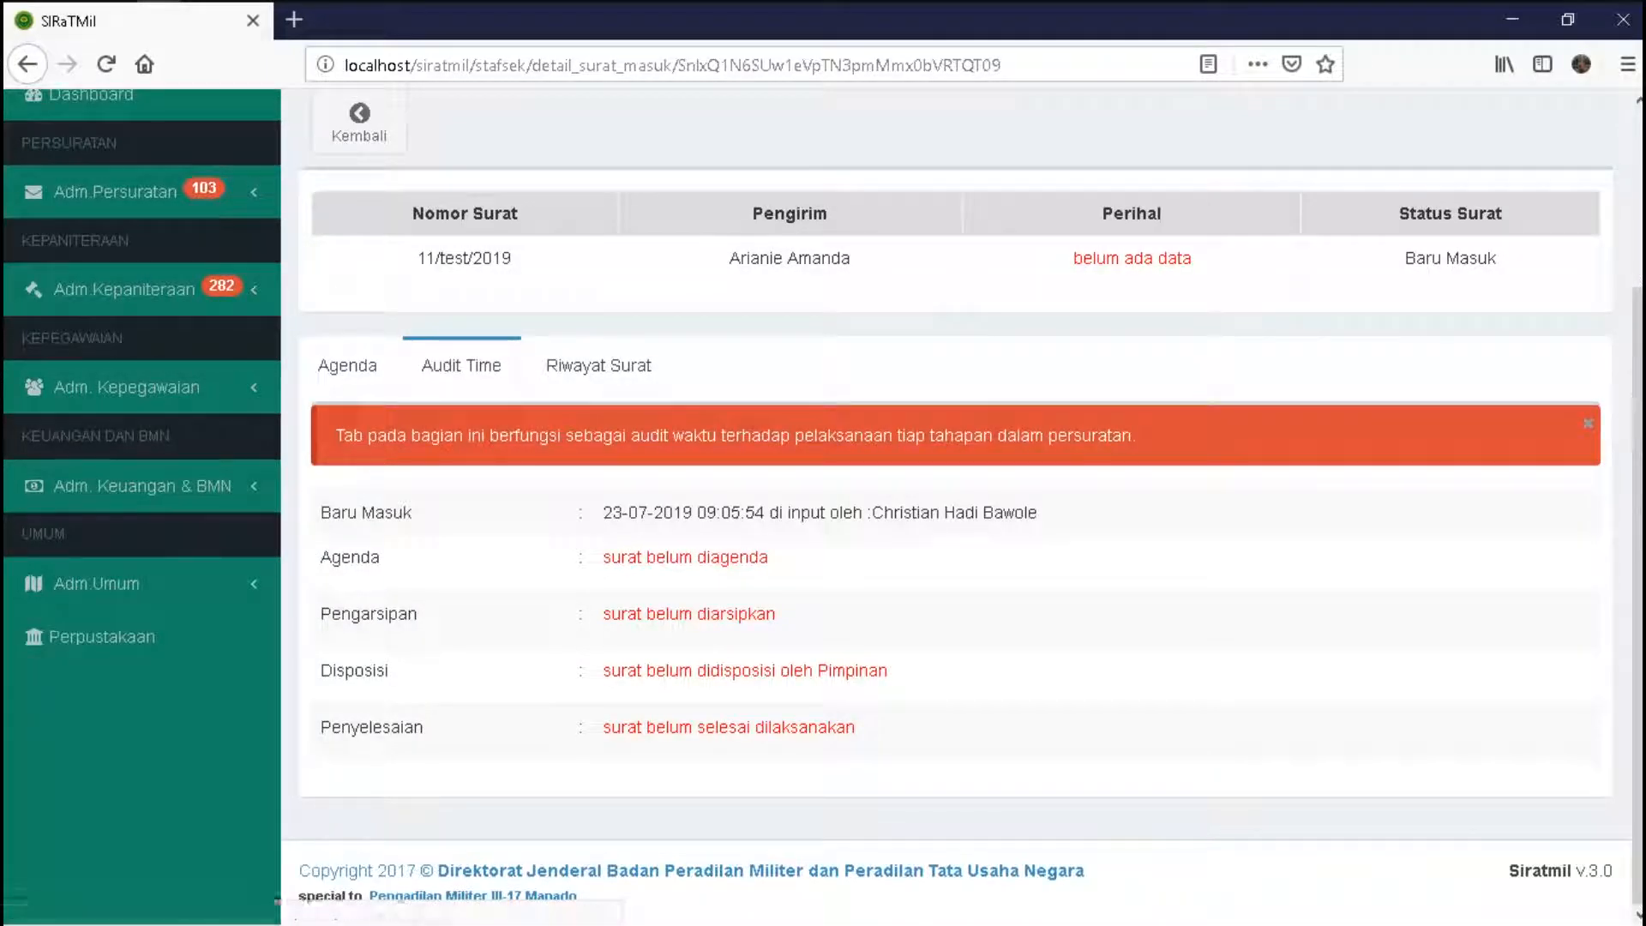
drag(628, 512, 871, 512)
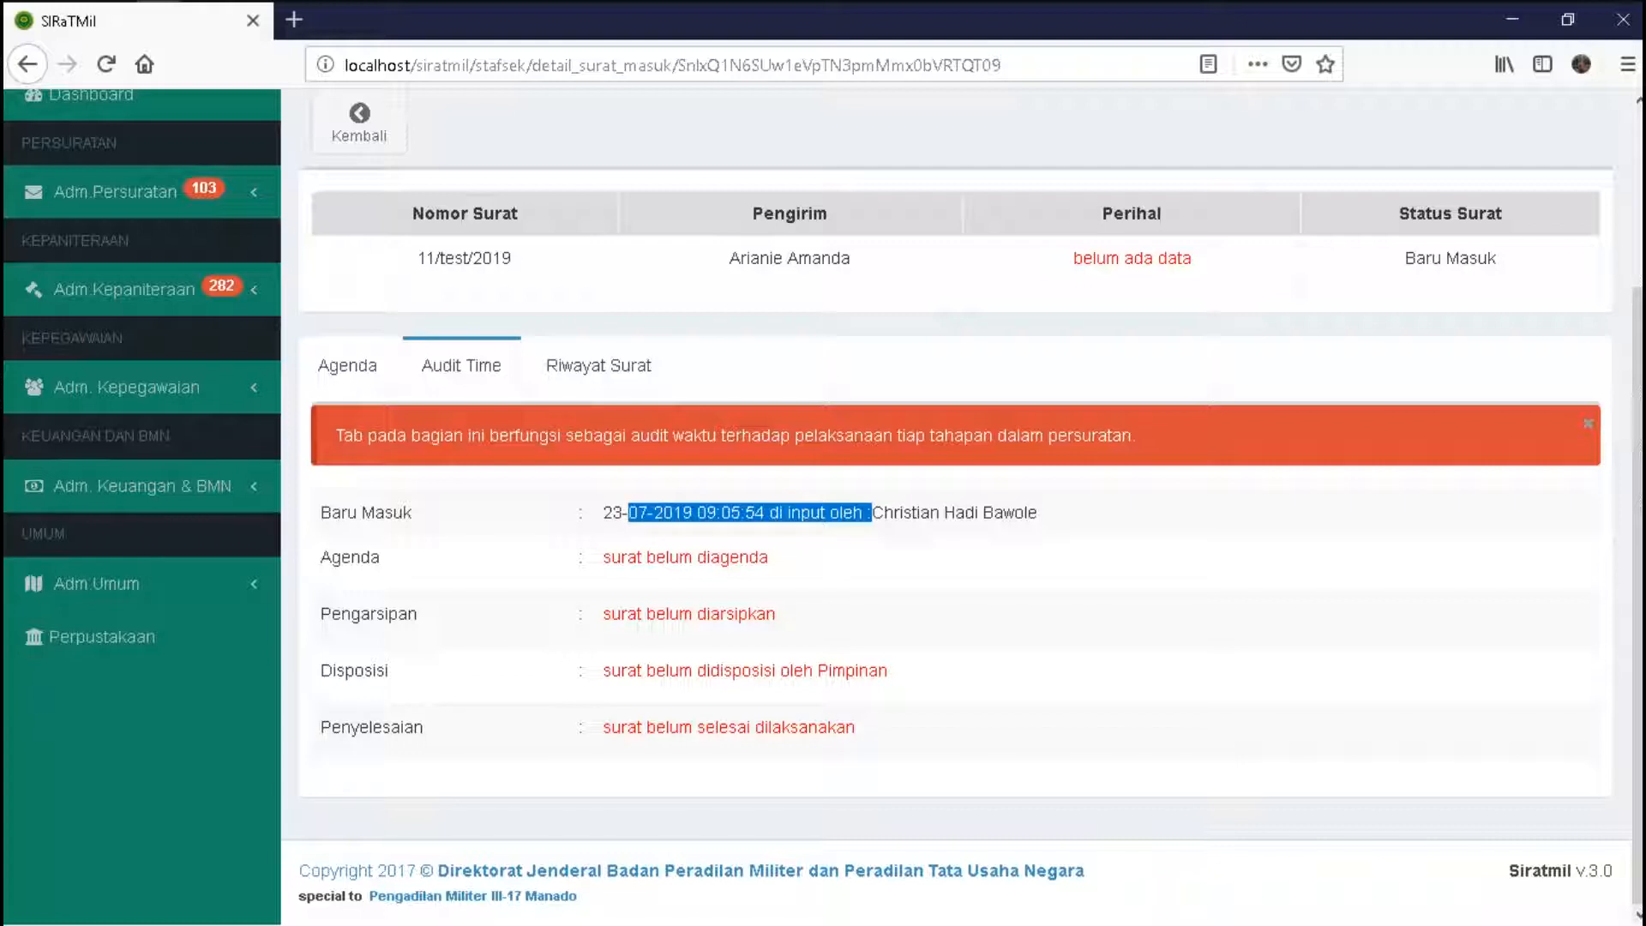
click(857, 512)
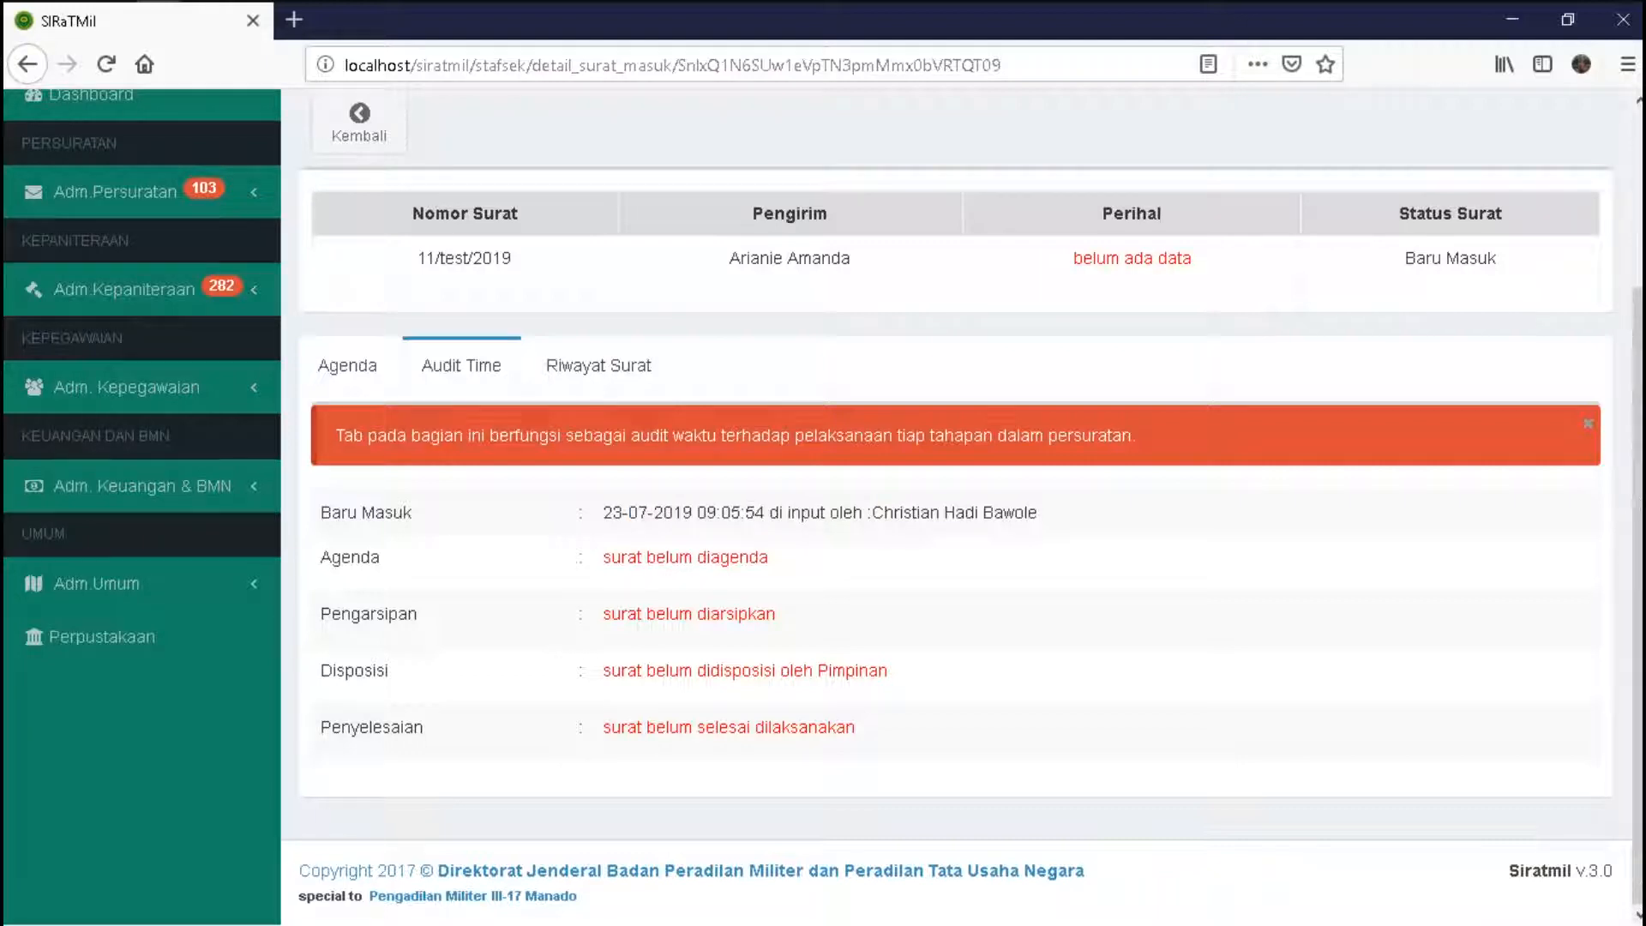
click(598, 365)
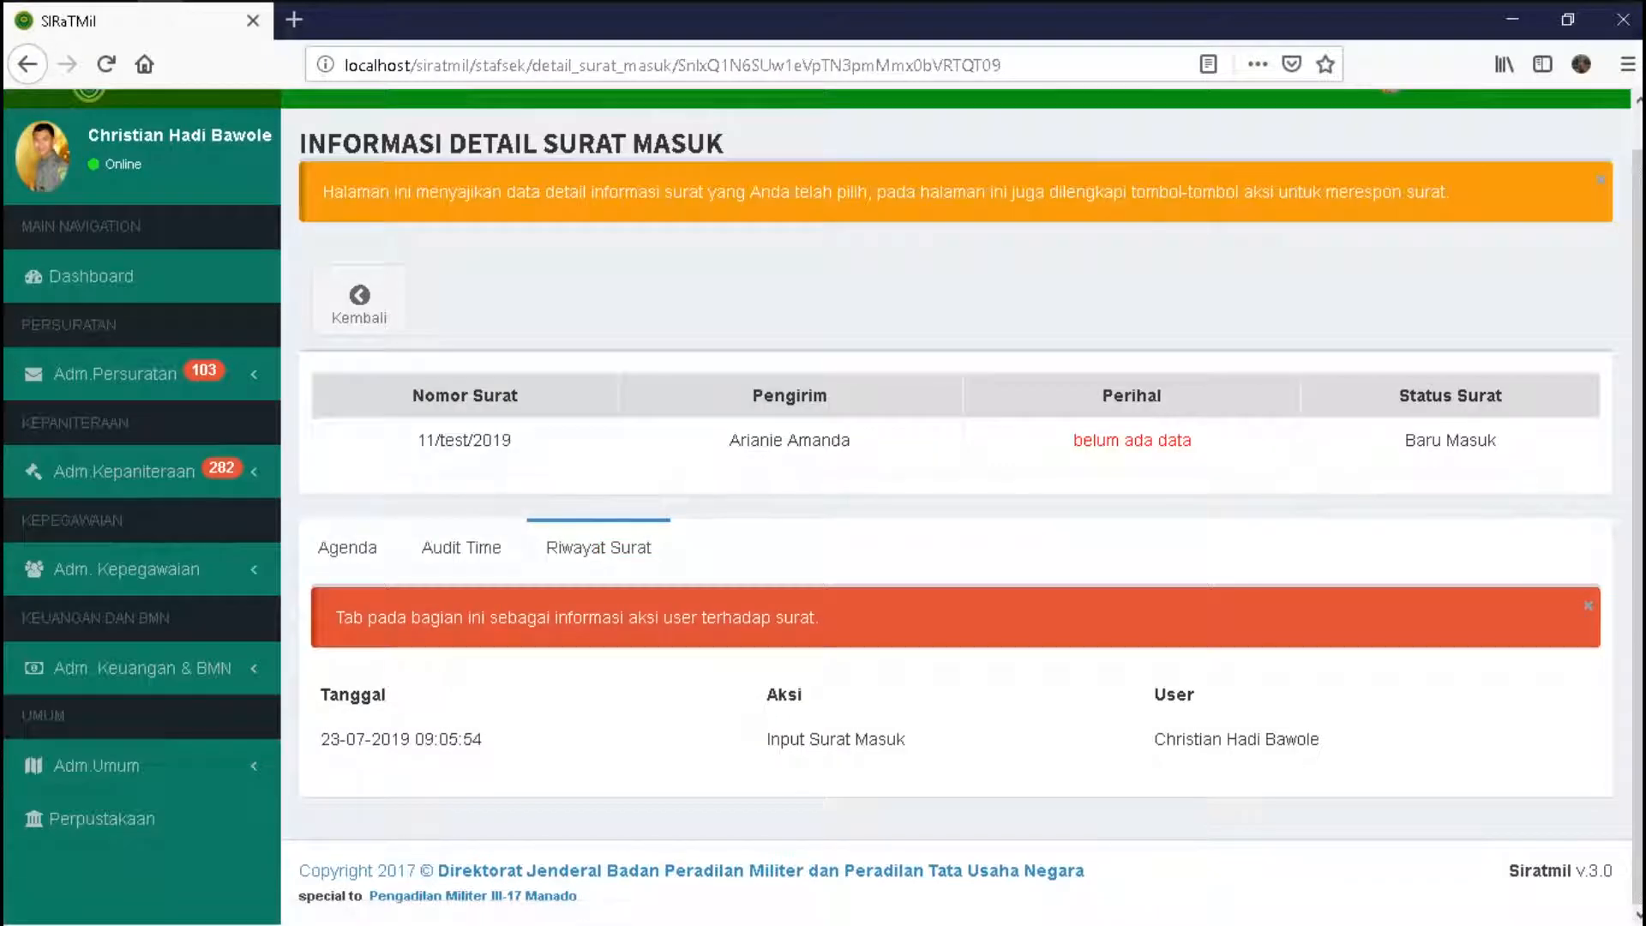
drag(484, 739, 472, 738)
click(472, 739)
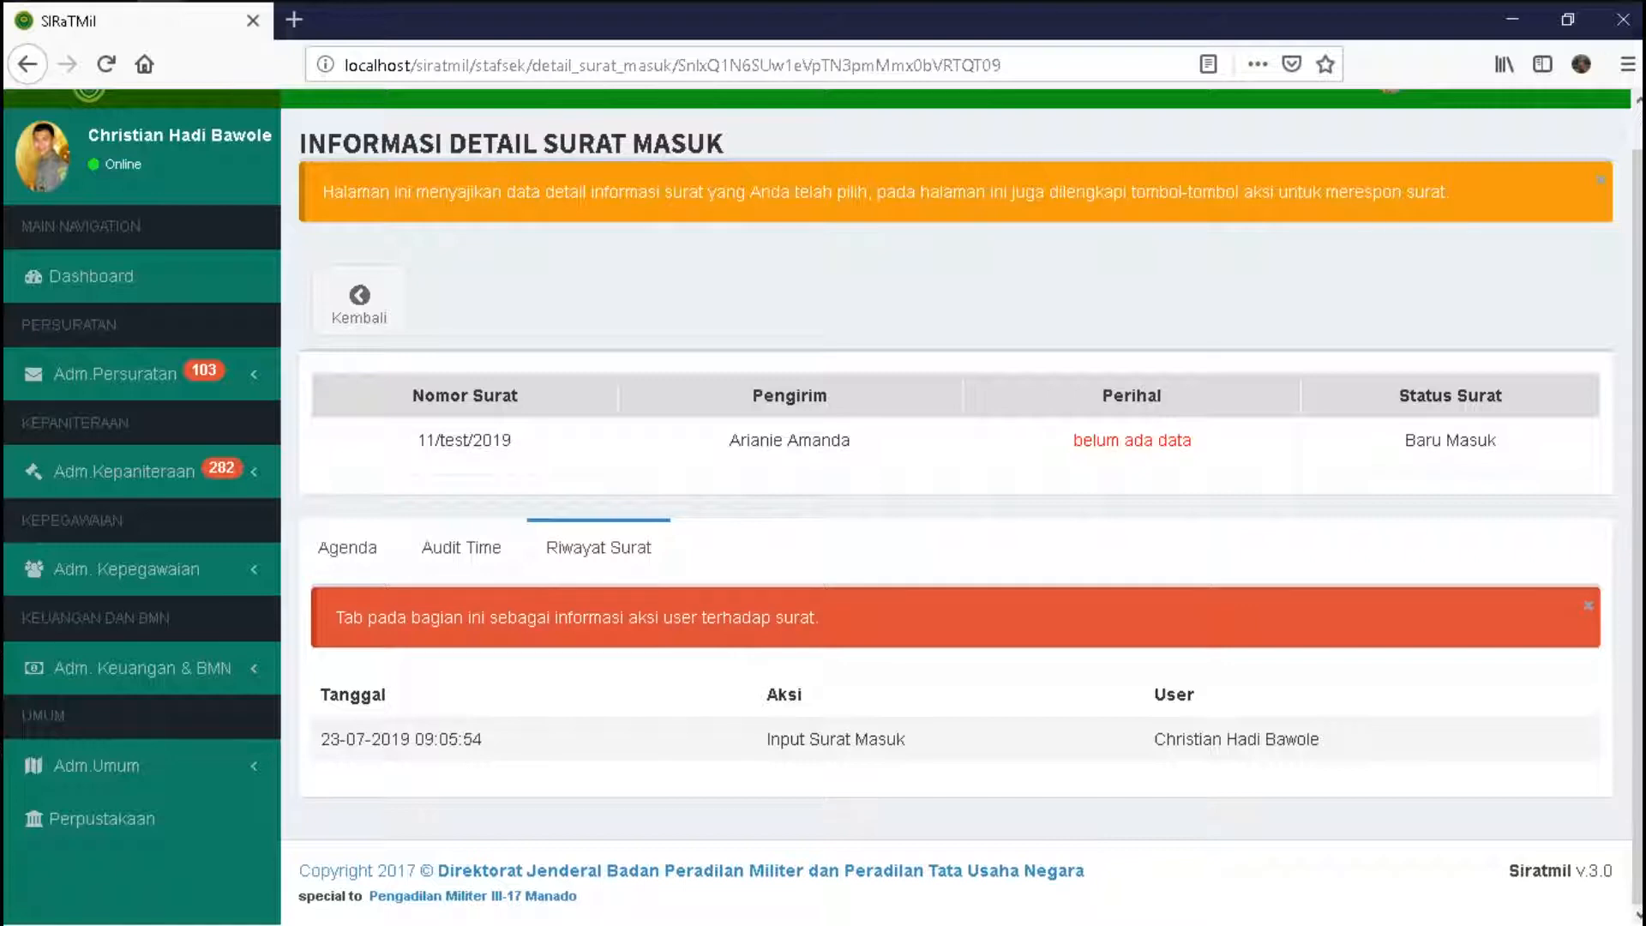
click(347, 547)
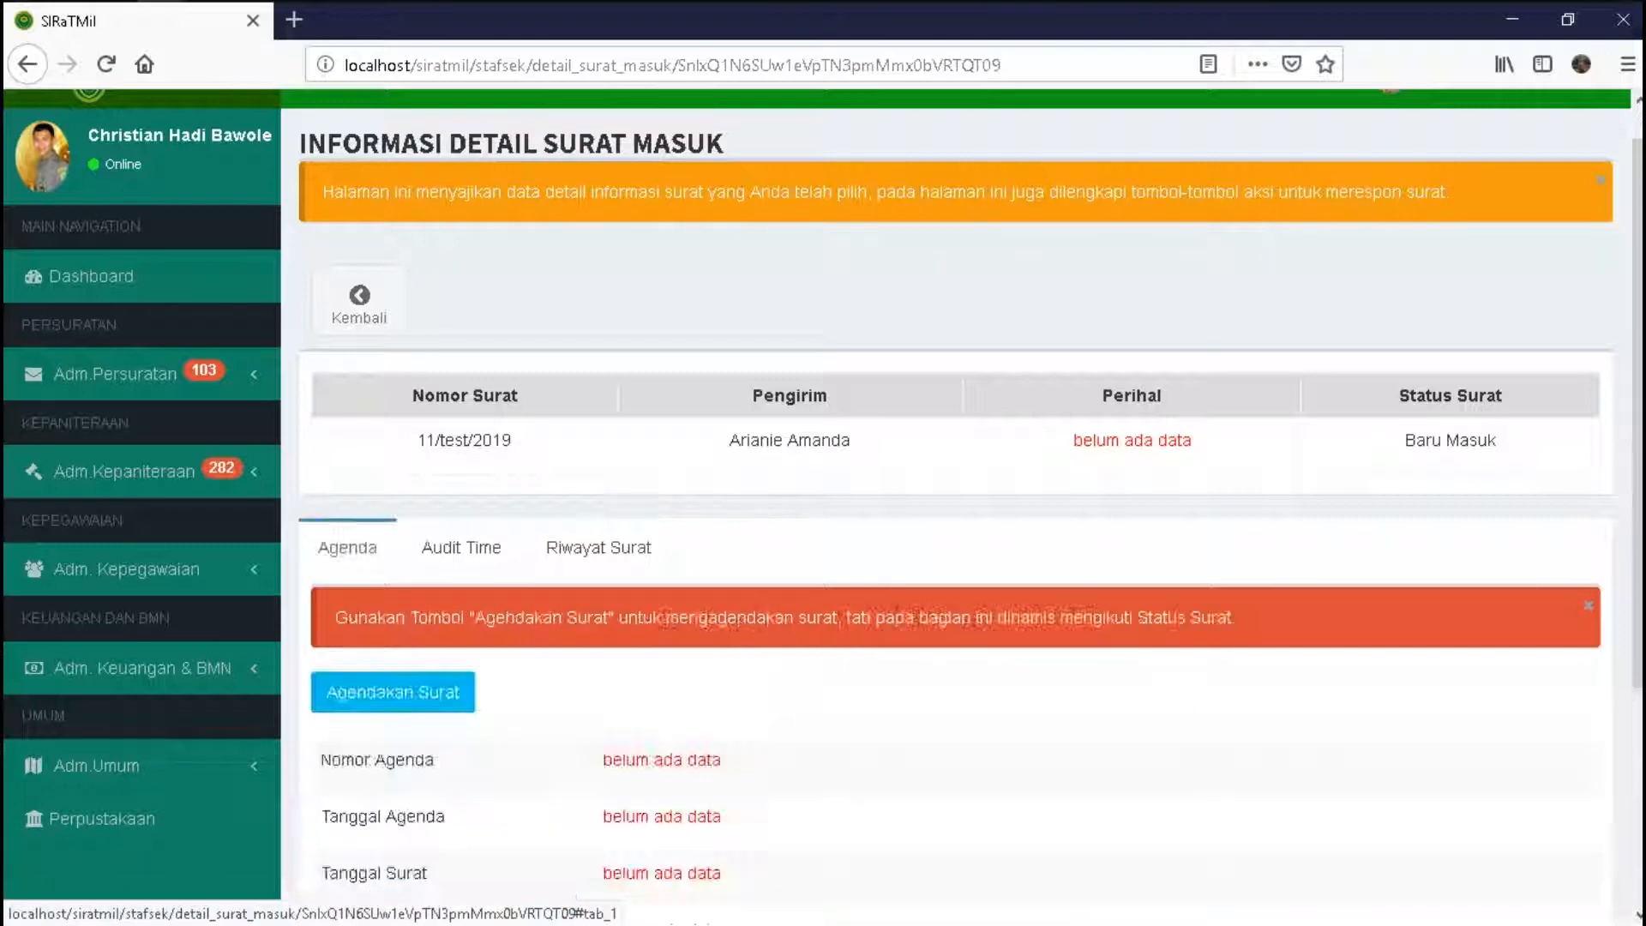
- Start the agenda entry with letter date 22 July 2019 and classification OT.OO Organisasi
click(392, 692)
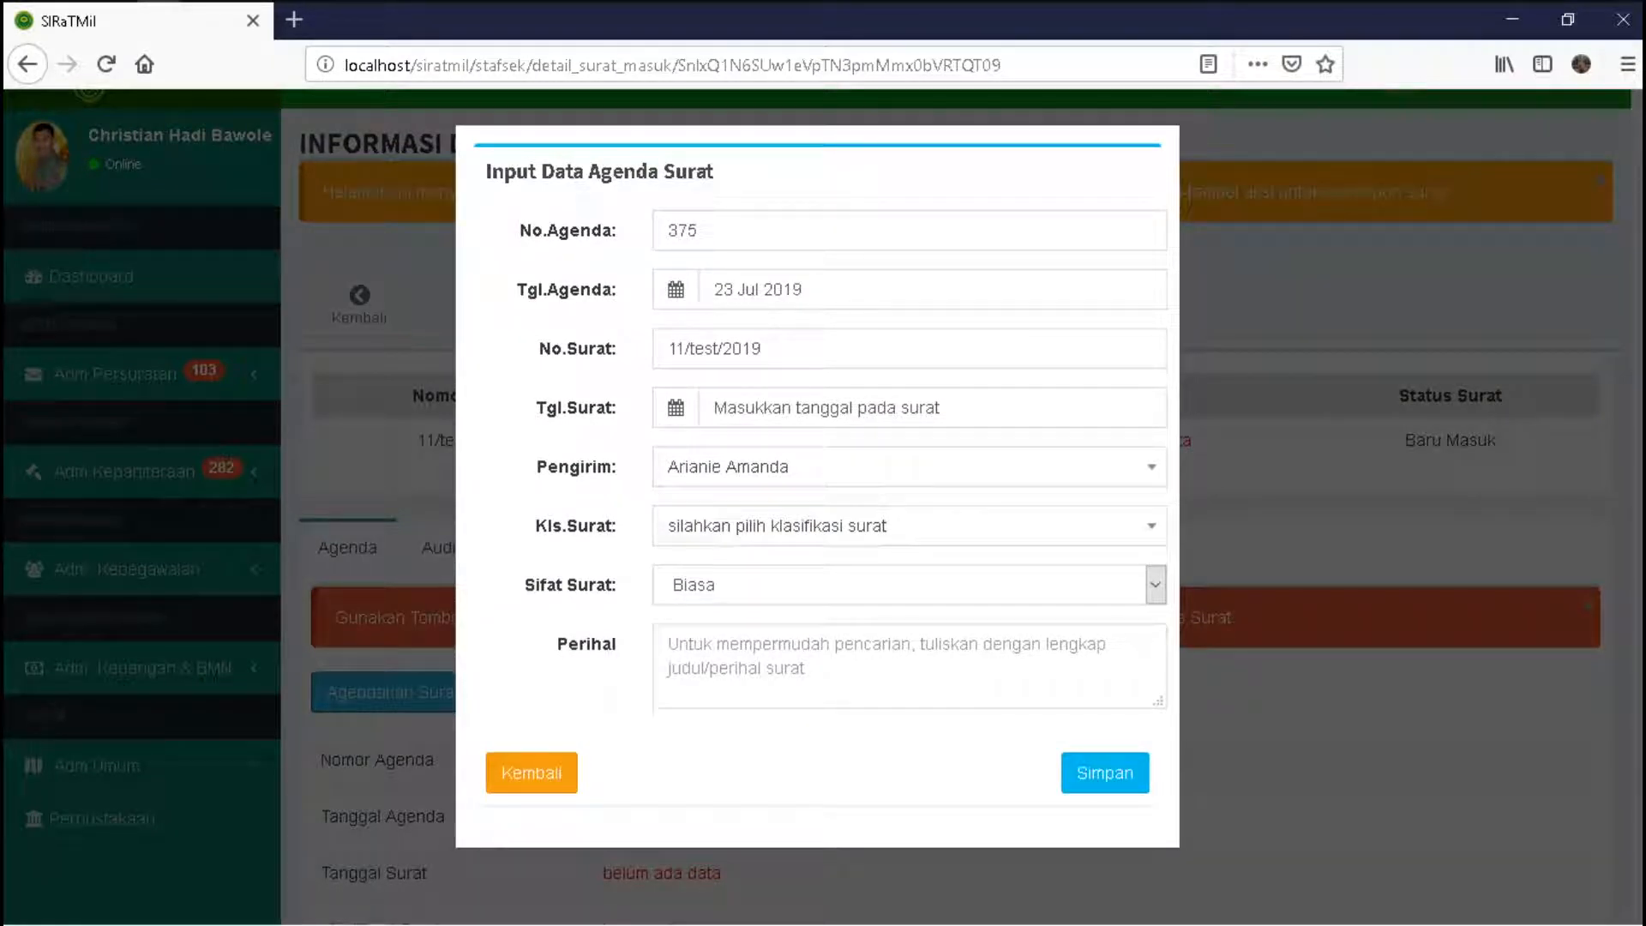
click(857, 230)
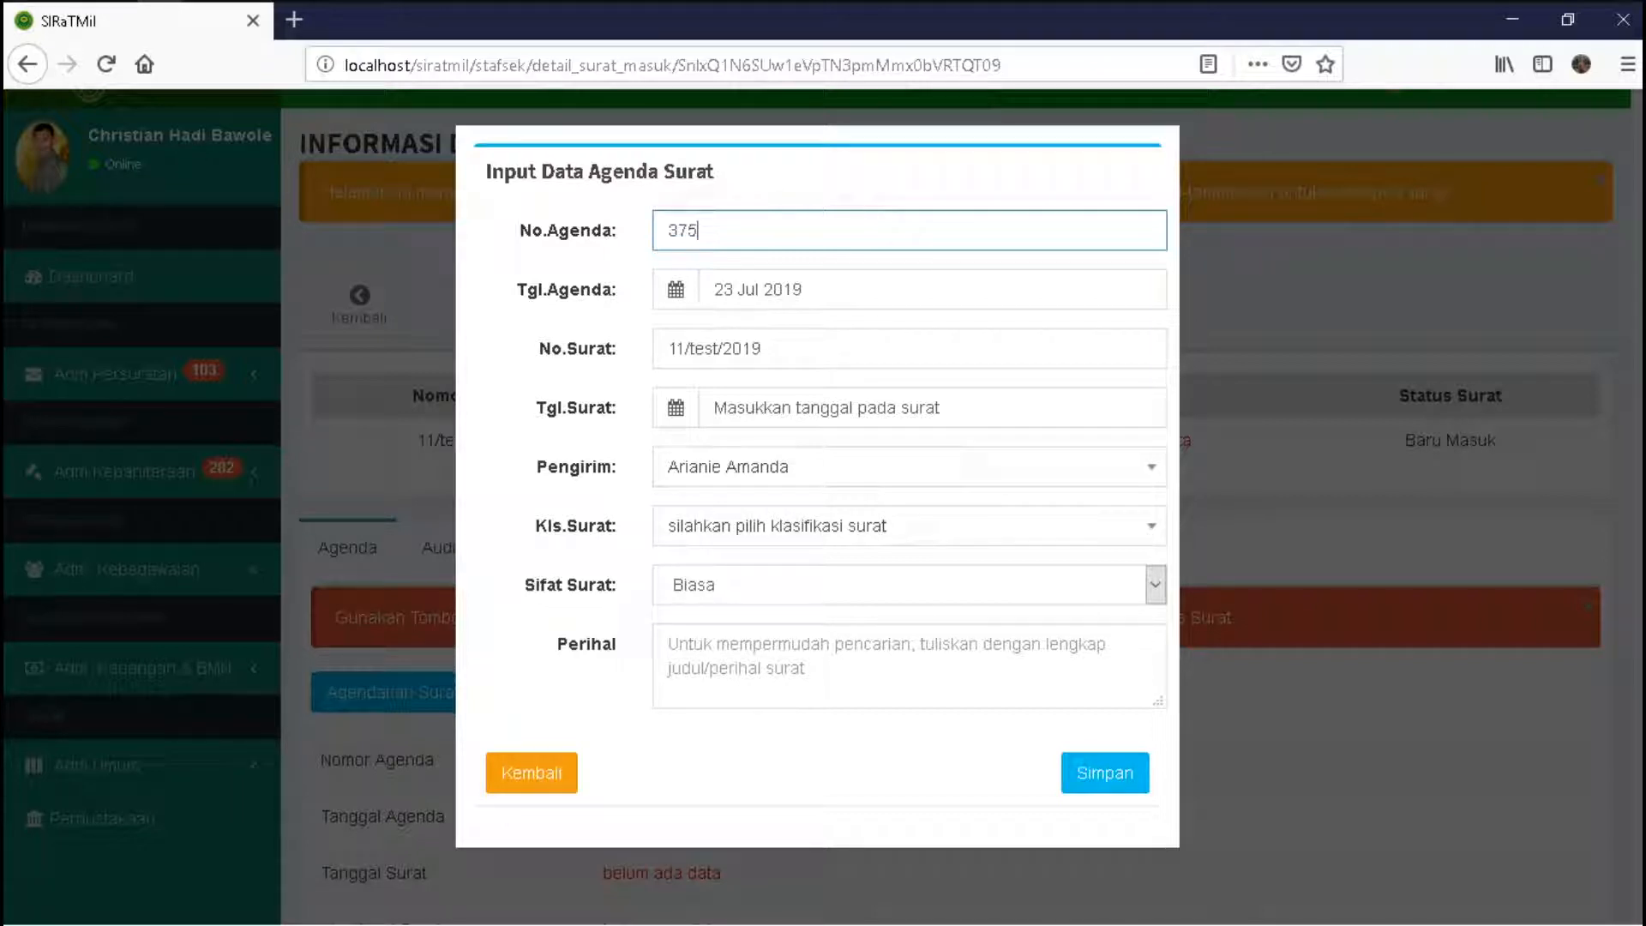
click(727, 407)
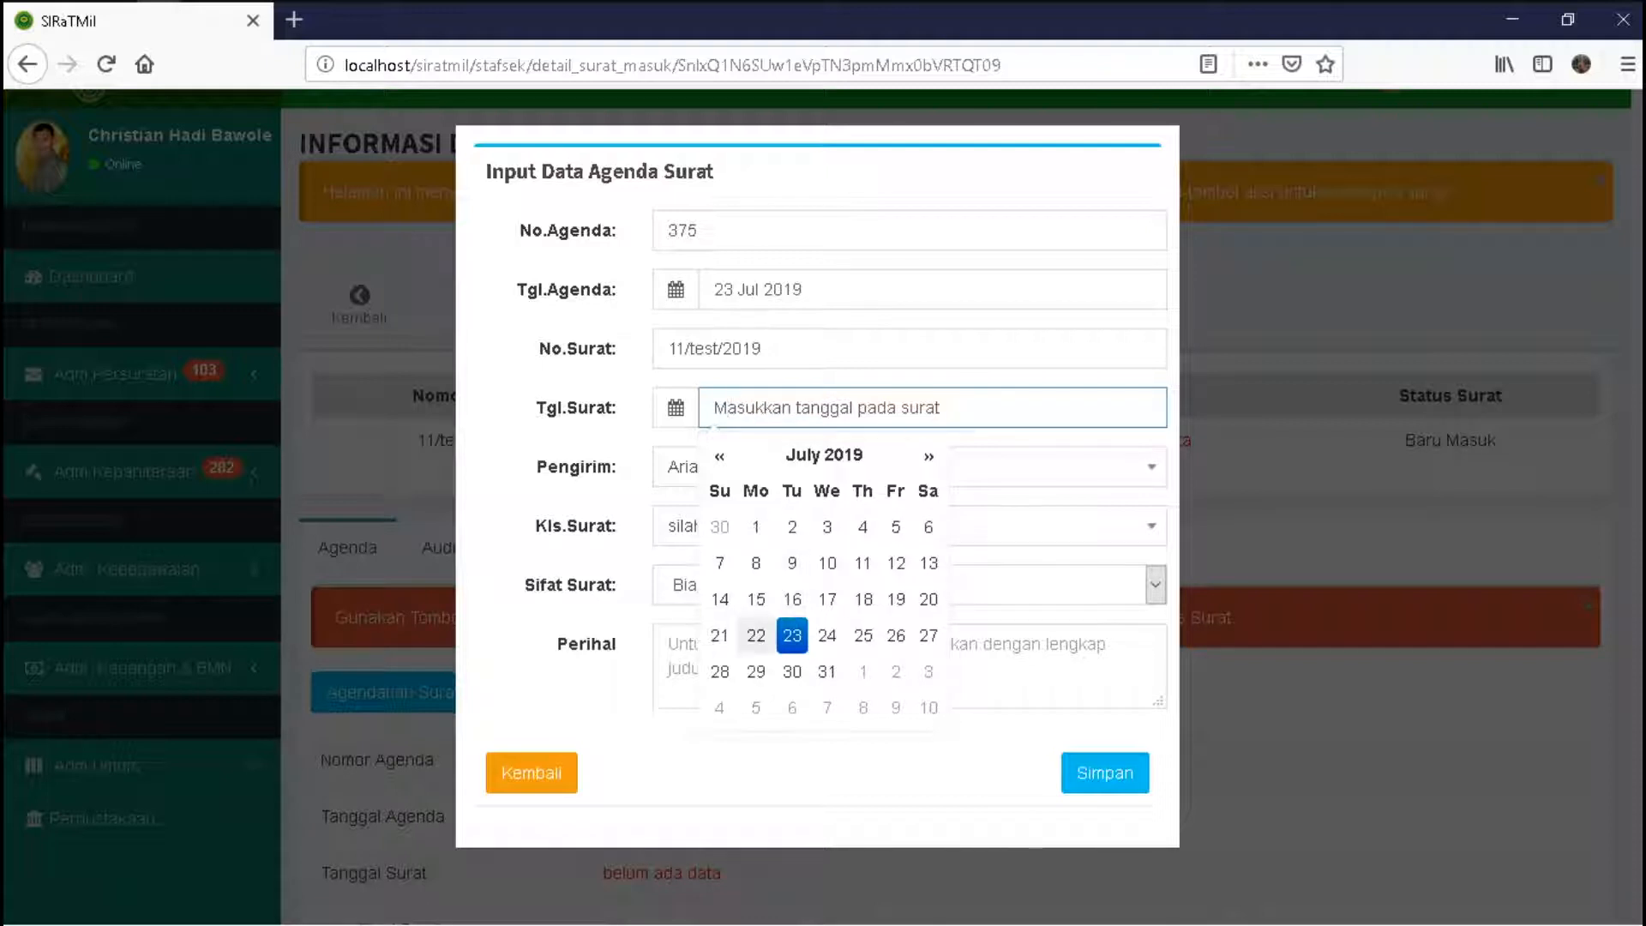
click(755, 635)
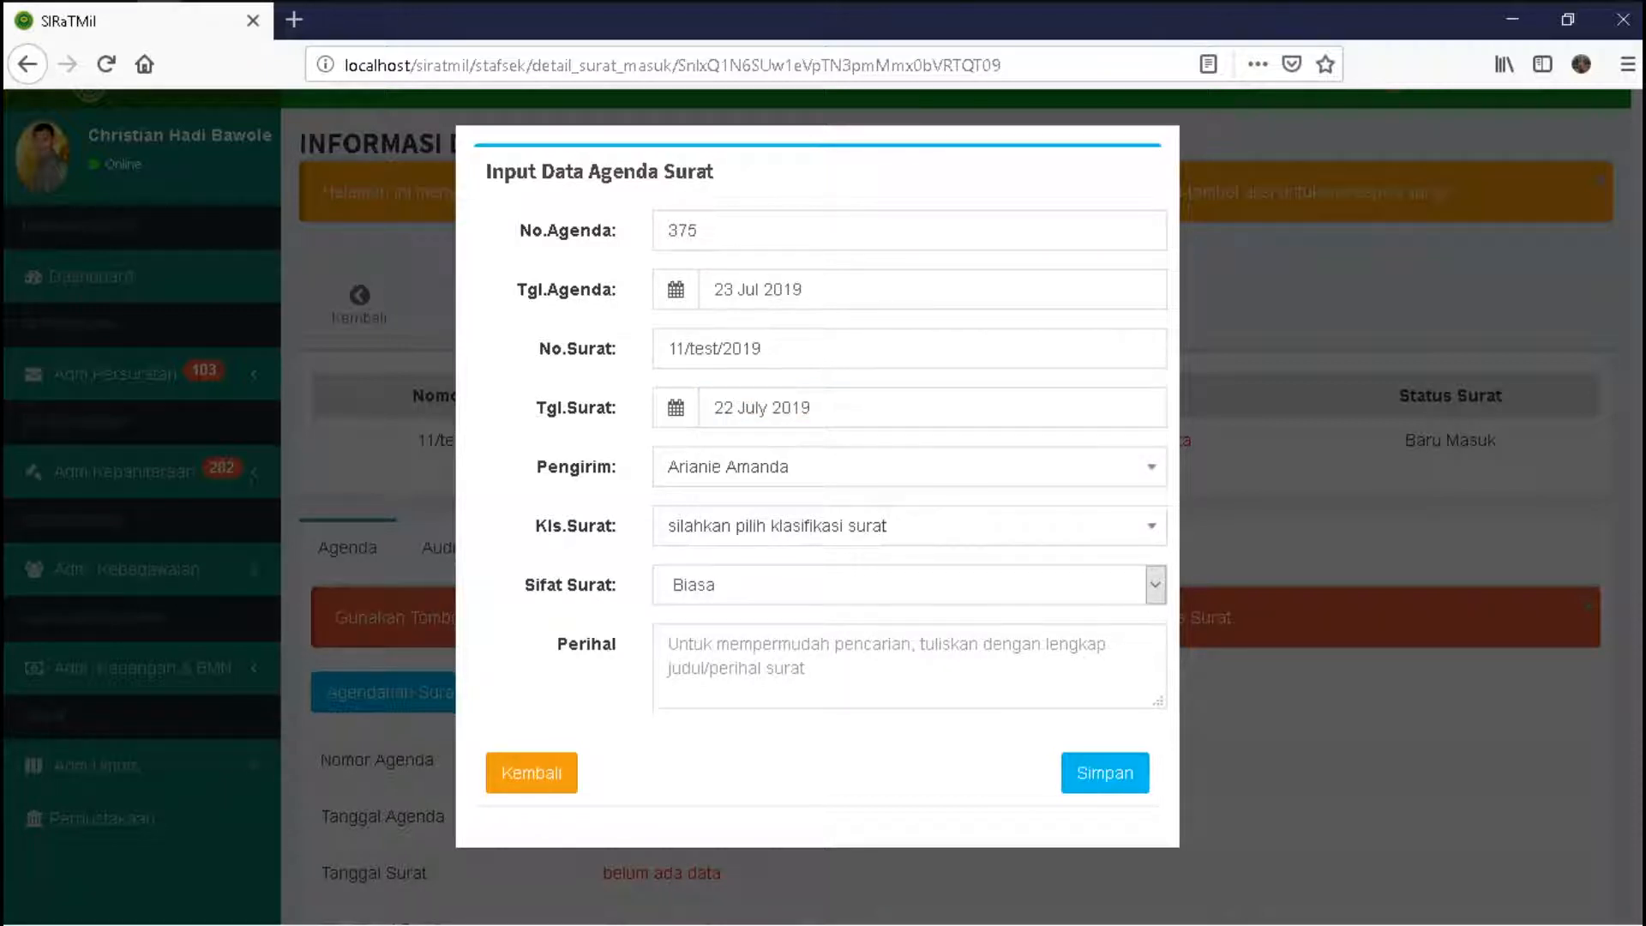
click(908, 525)
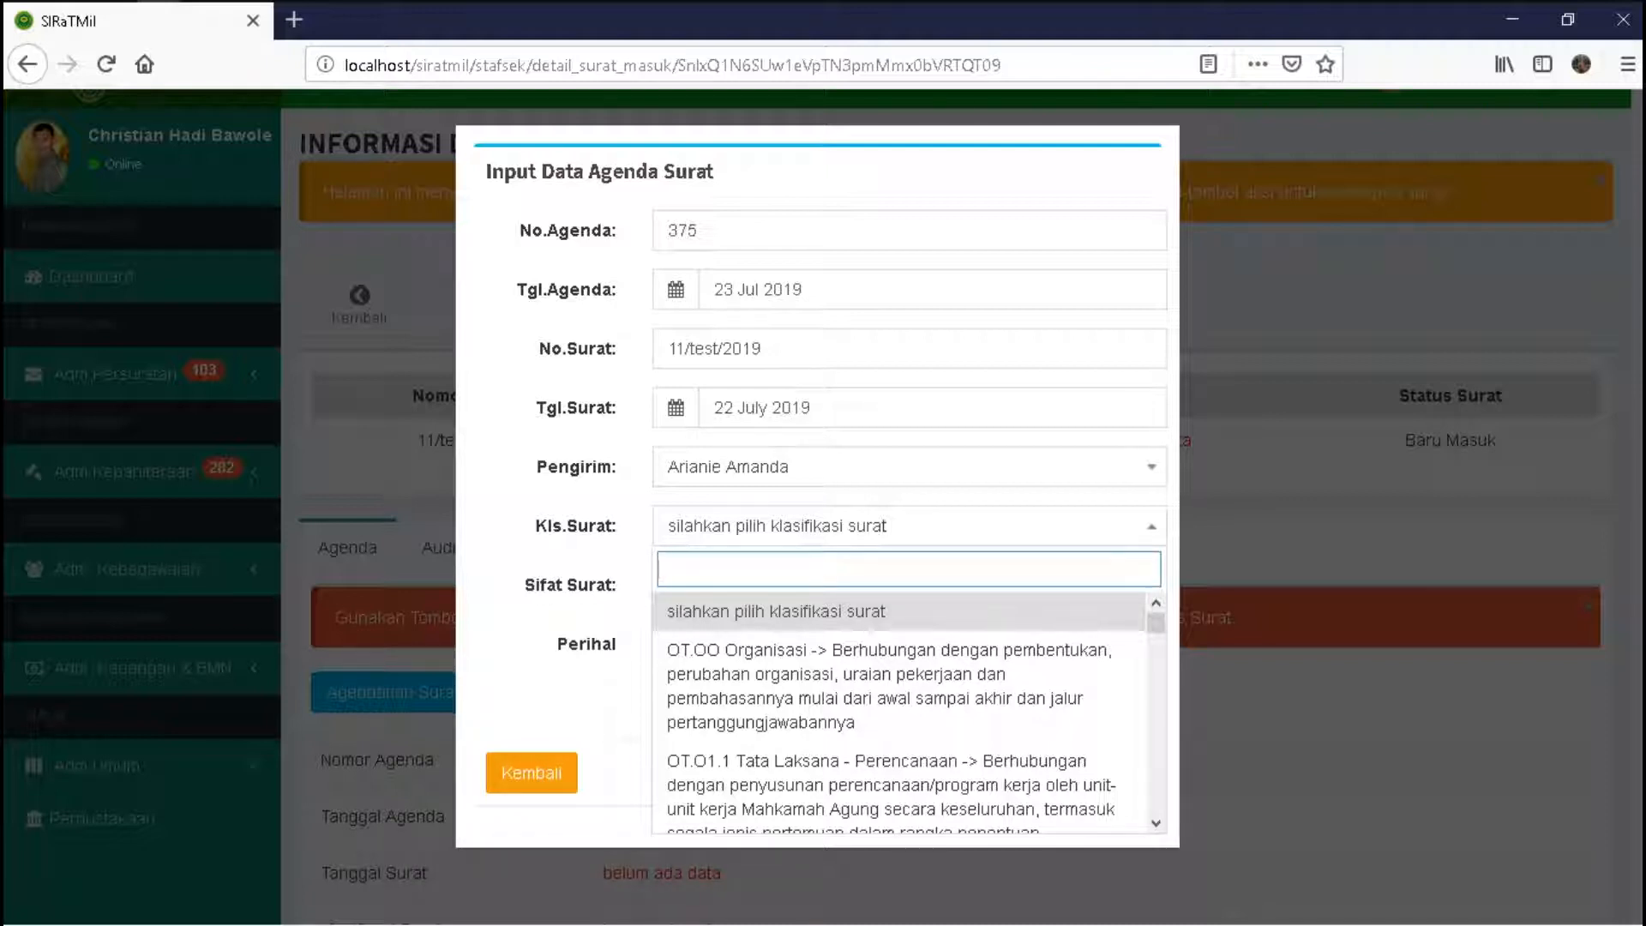
key(Down)
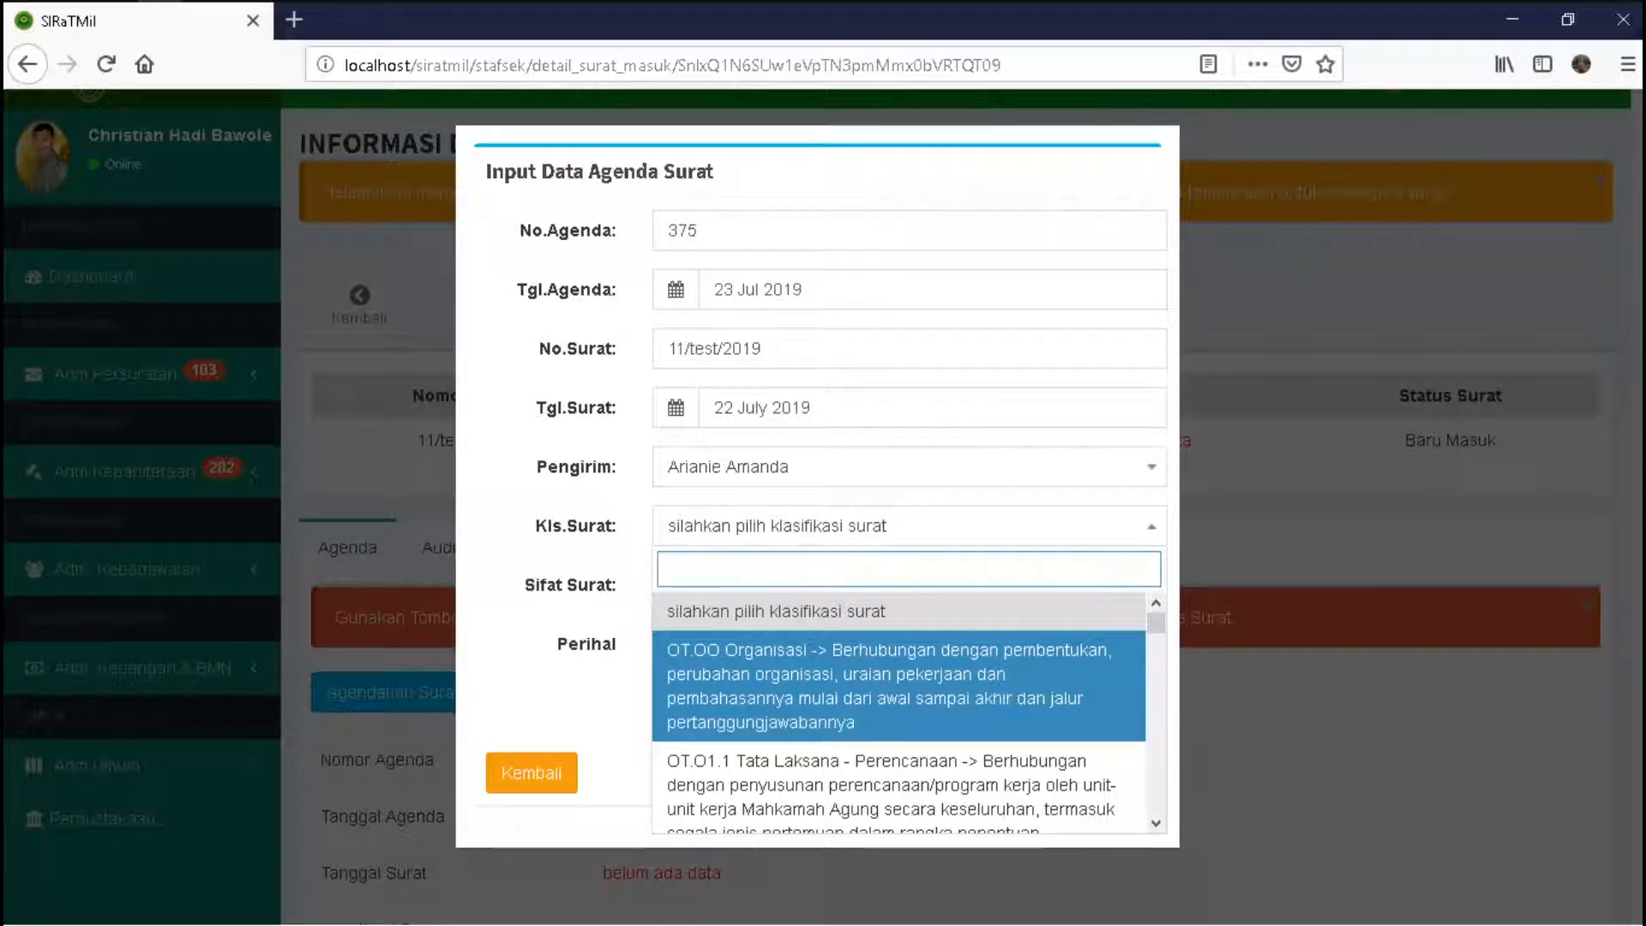
key(Return)
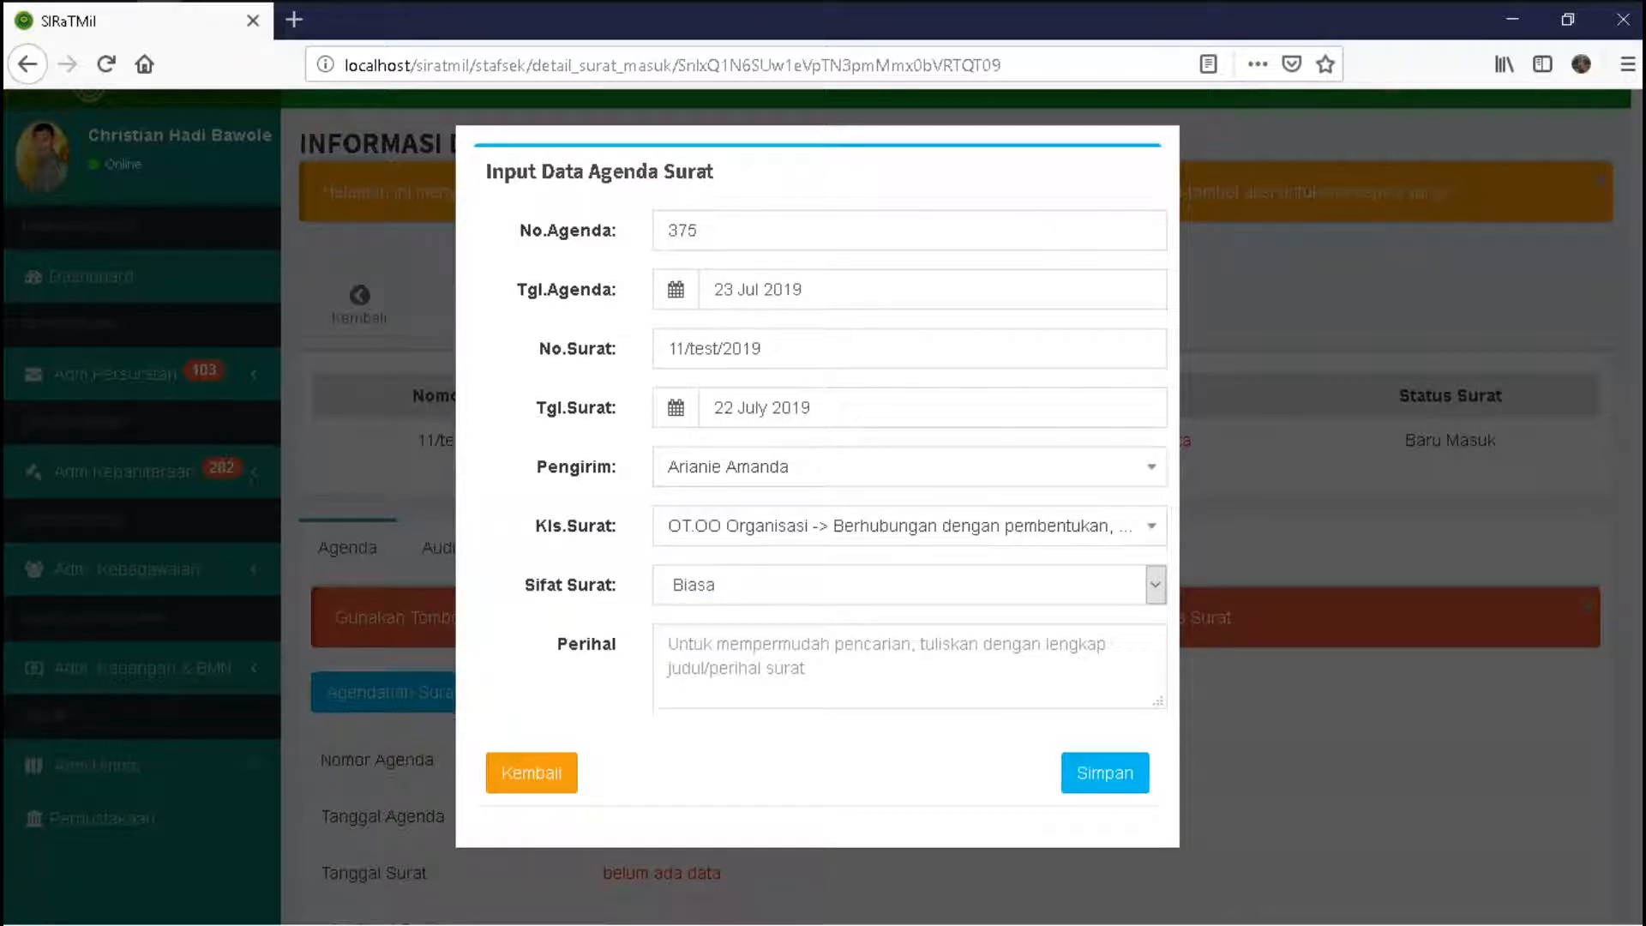
- Keep Sifat Surat as Biasa, enter a surat perintah subject naming the staff member, and save
click(1155, 585)
key(Down)
key(Up)
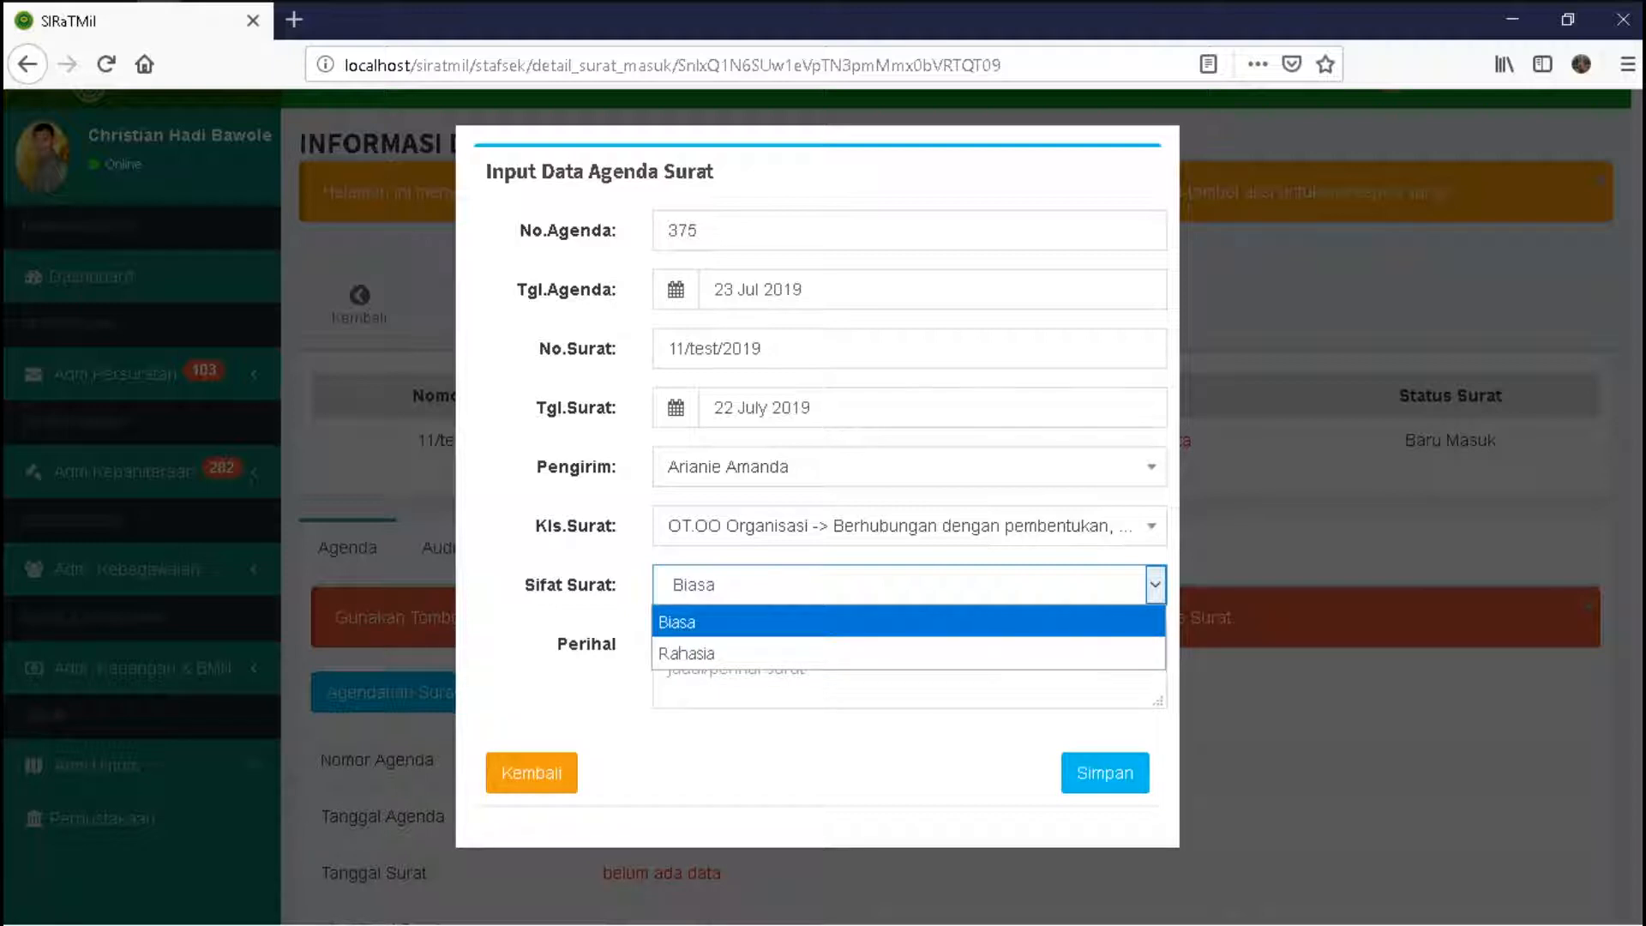
key(Return)
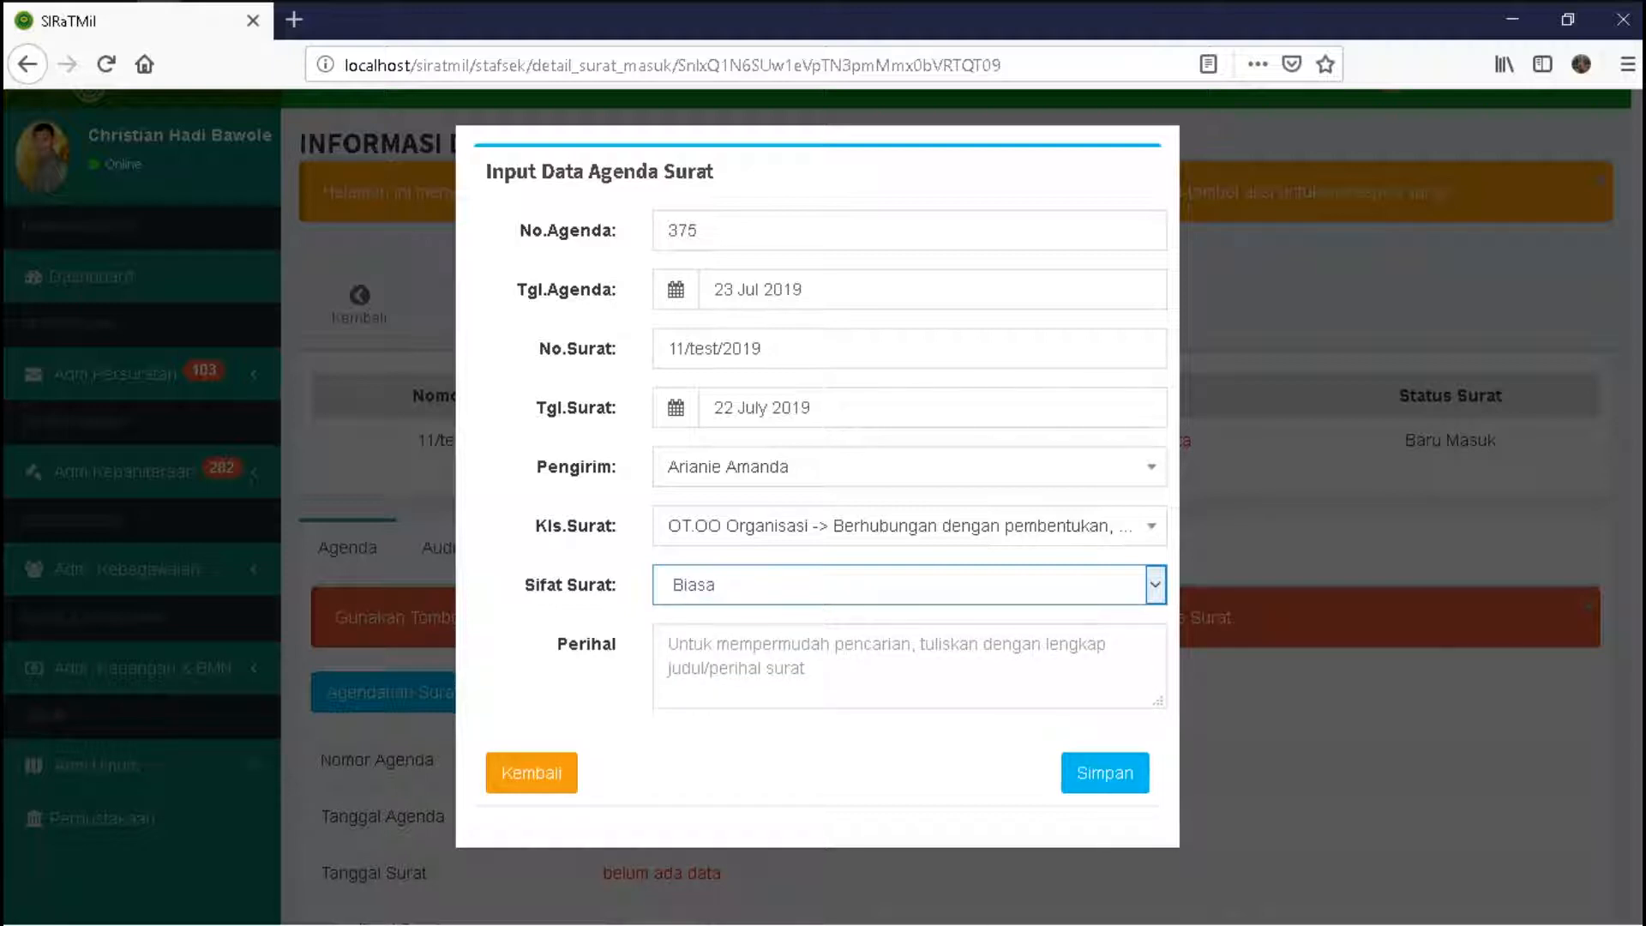
click(668, 643)
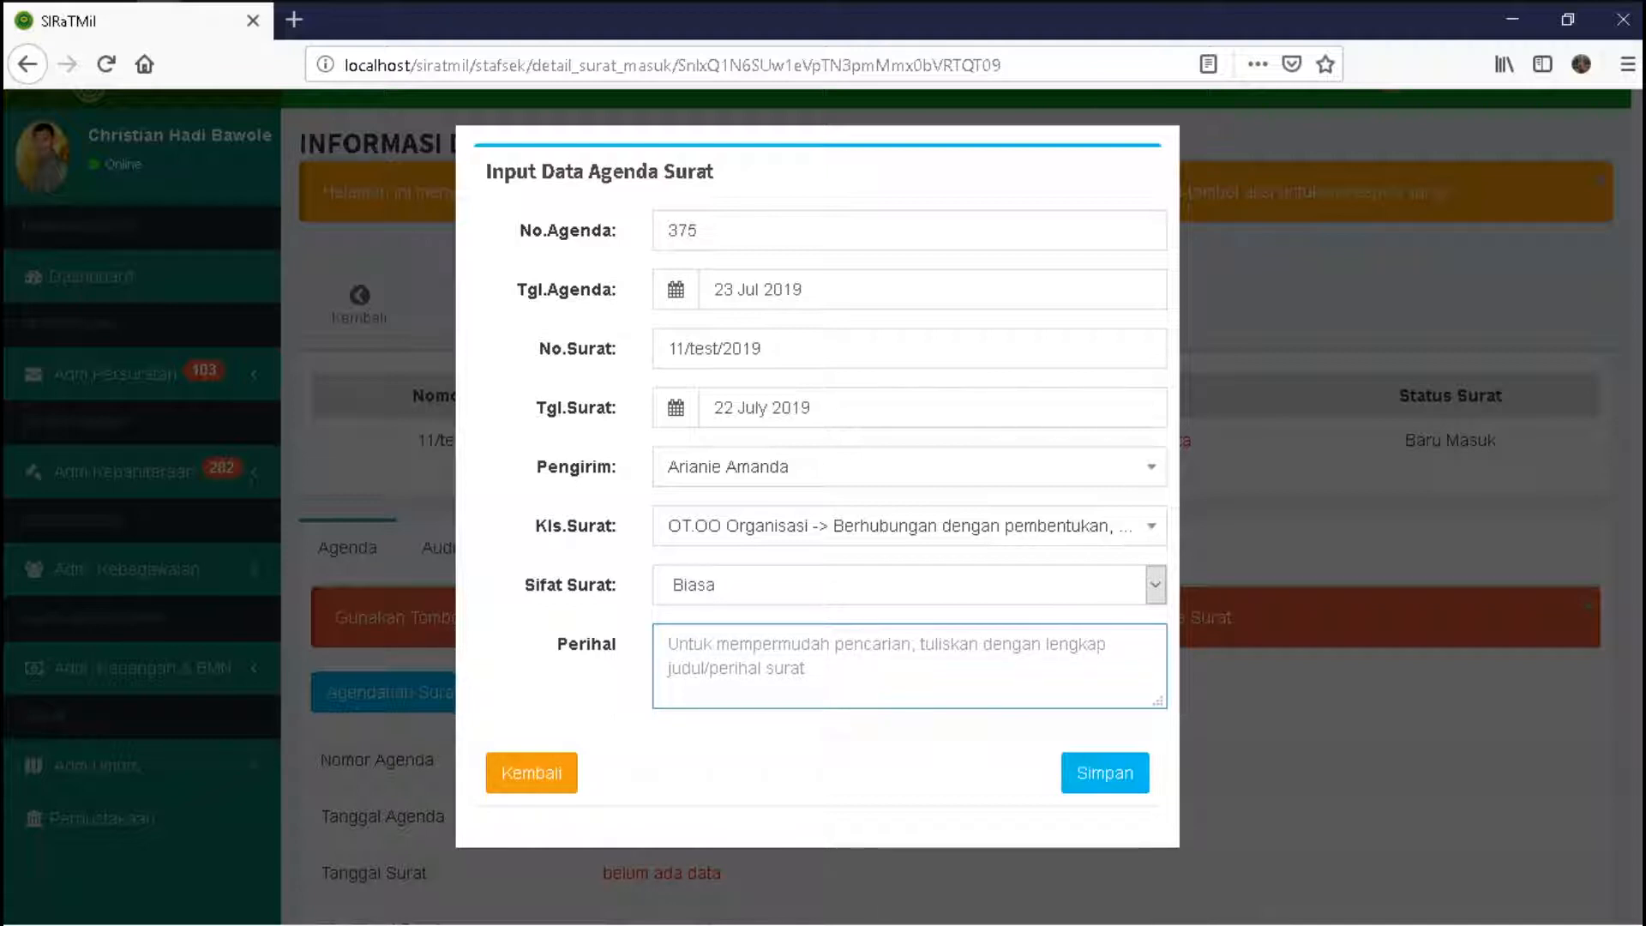
text(sura)
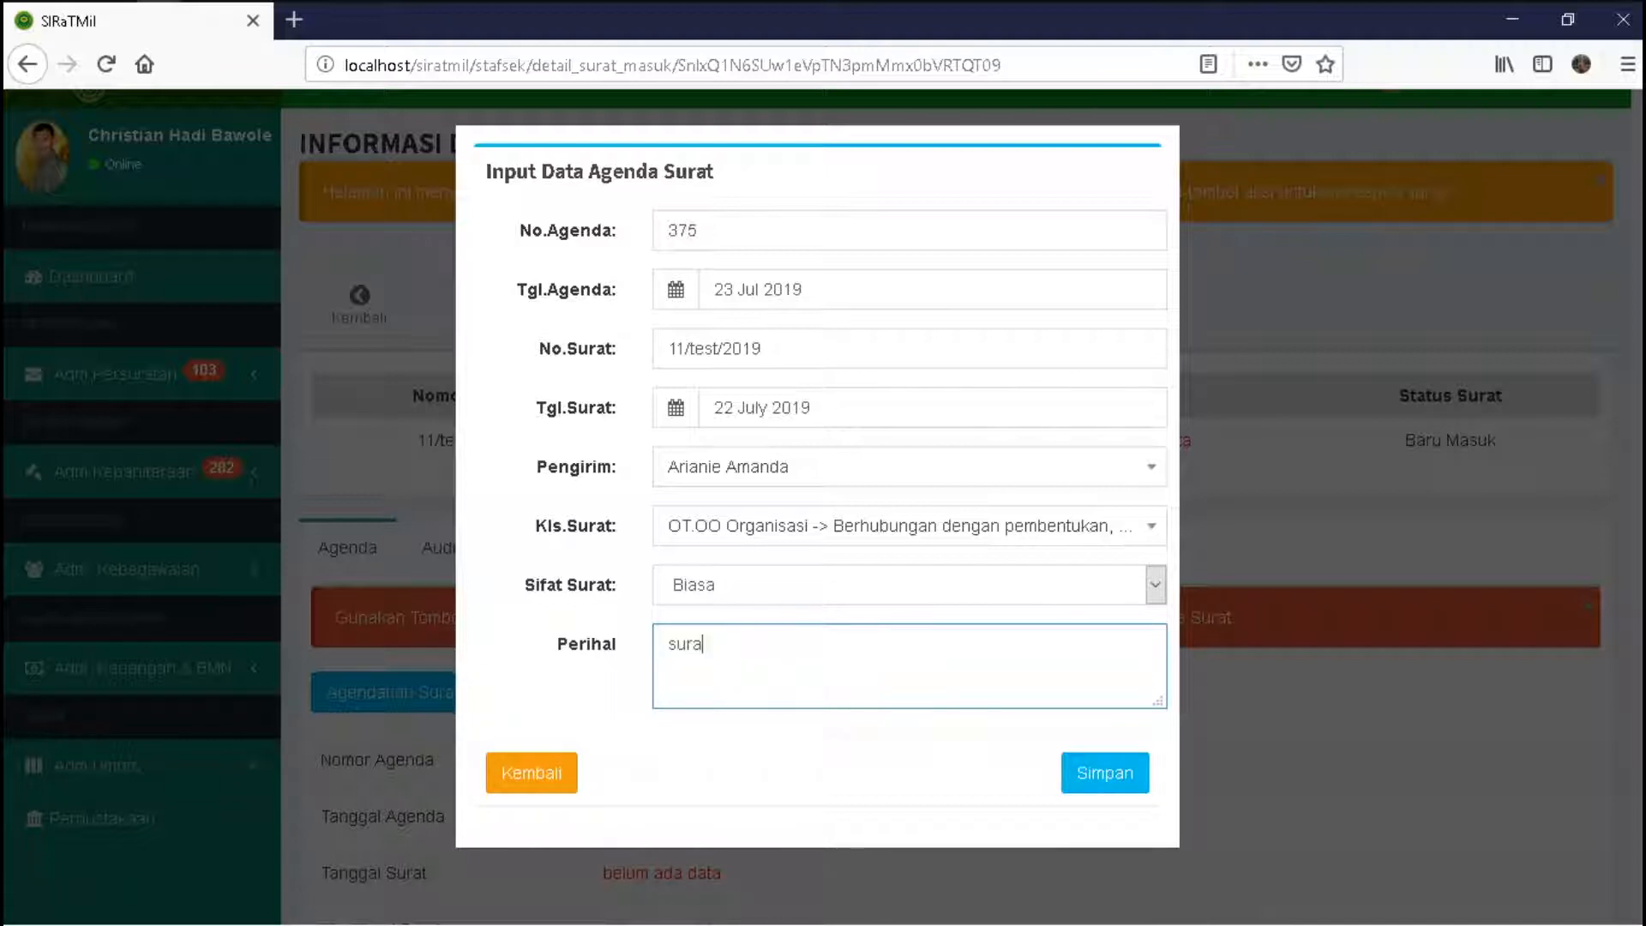
text(t perintah )
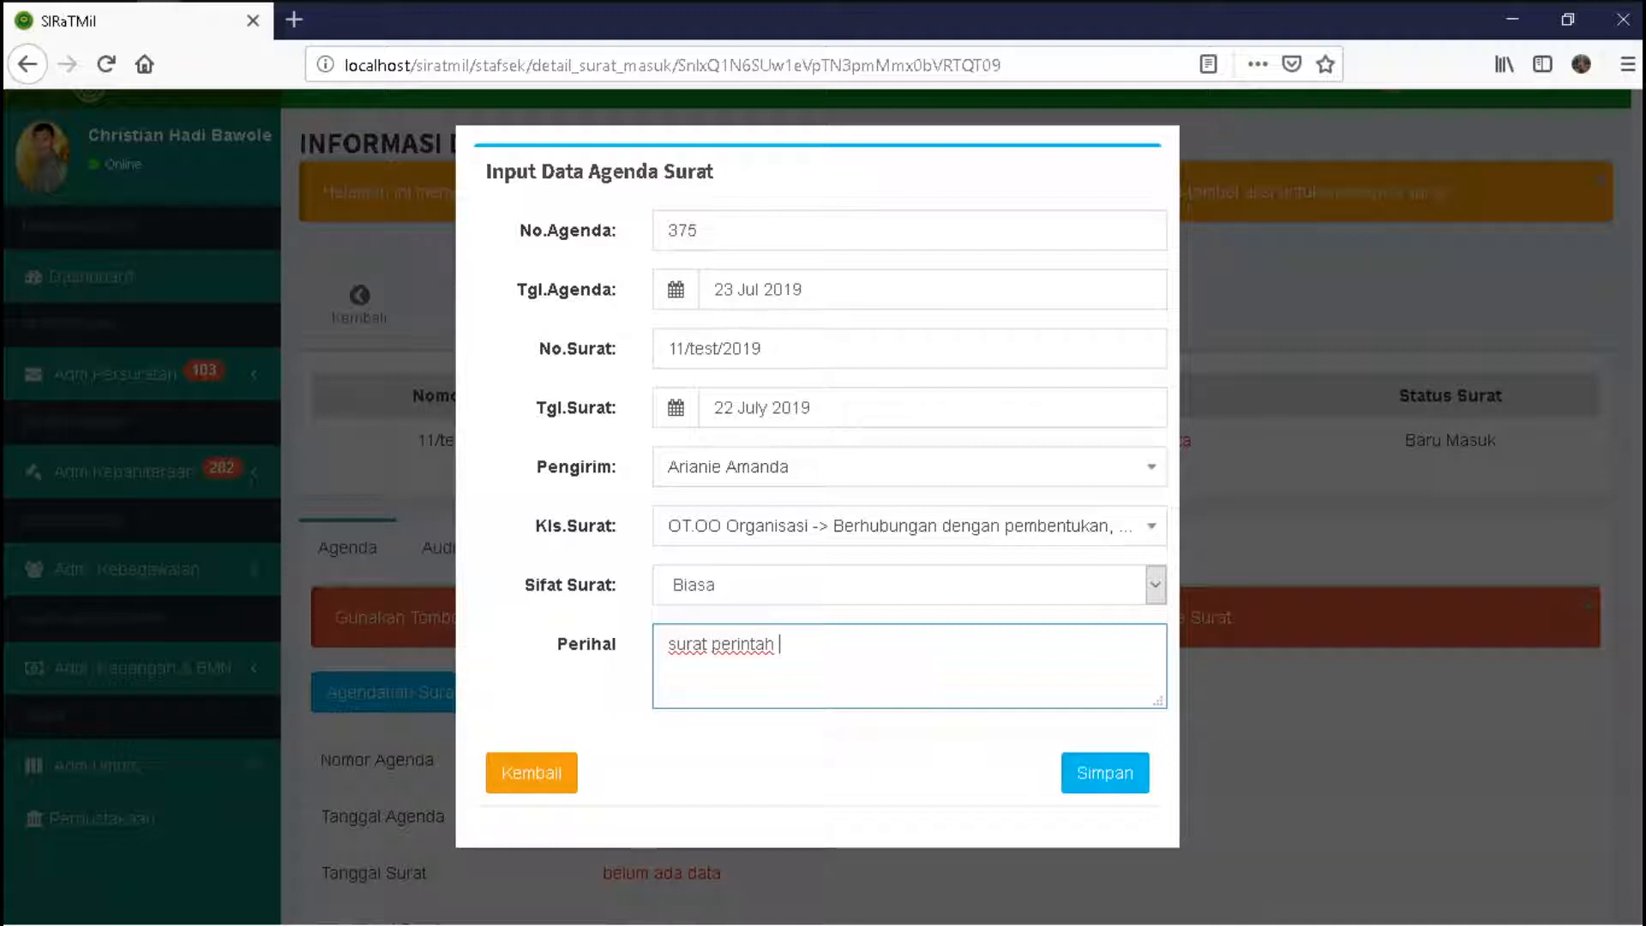
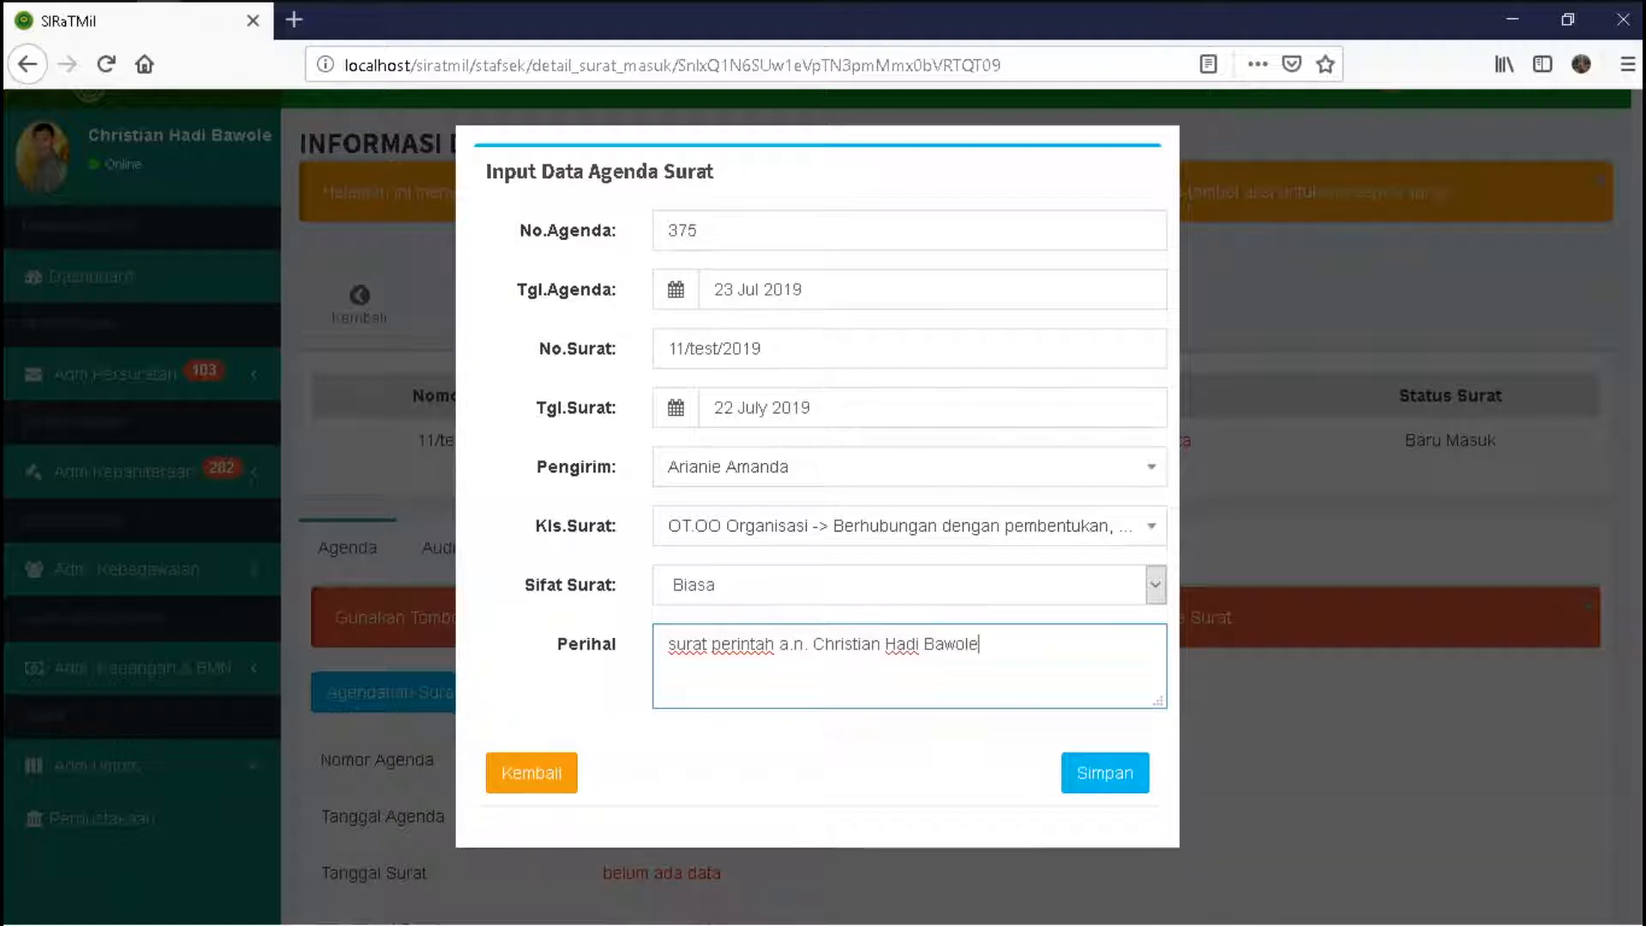
click(1105, 772)
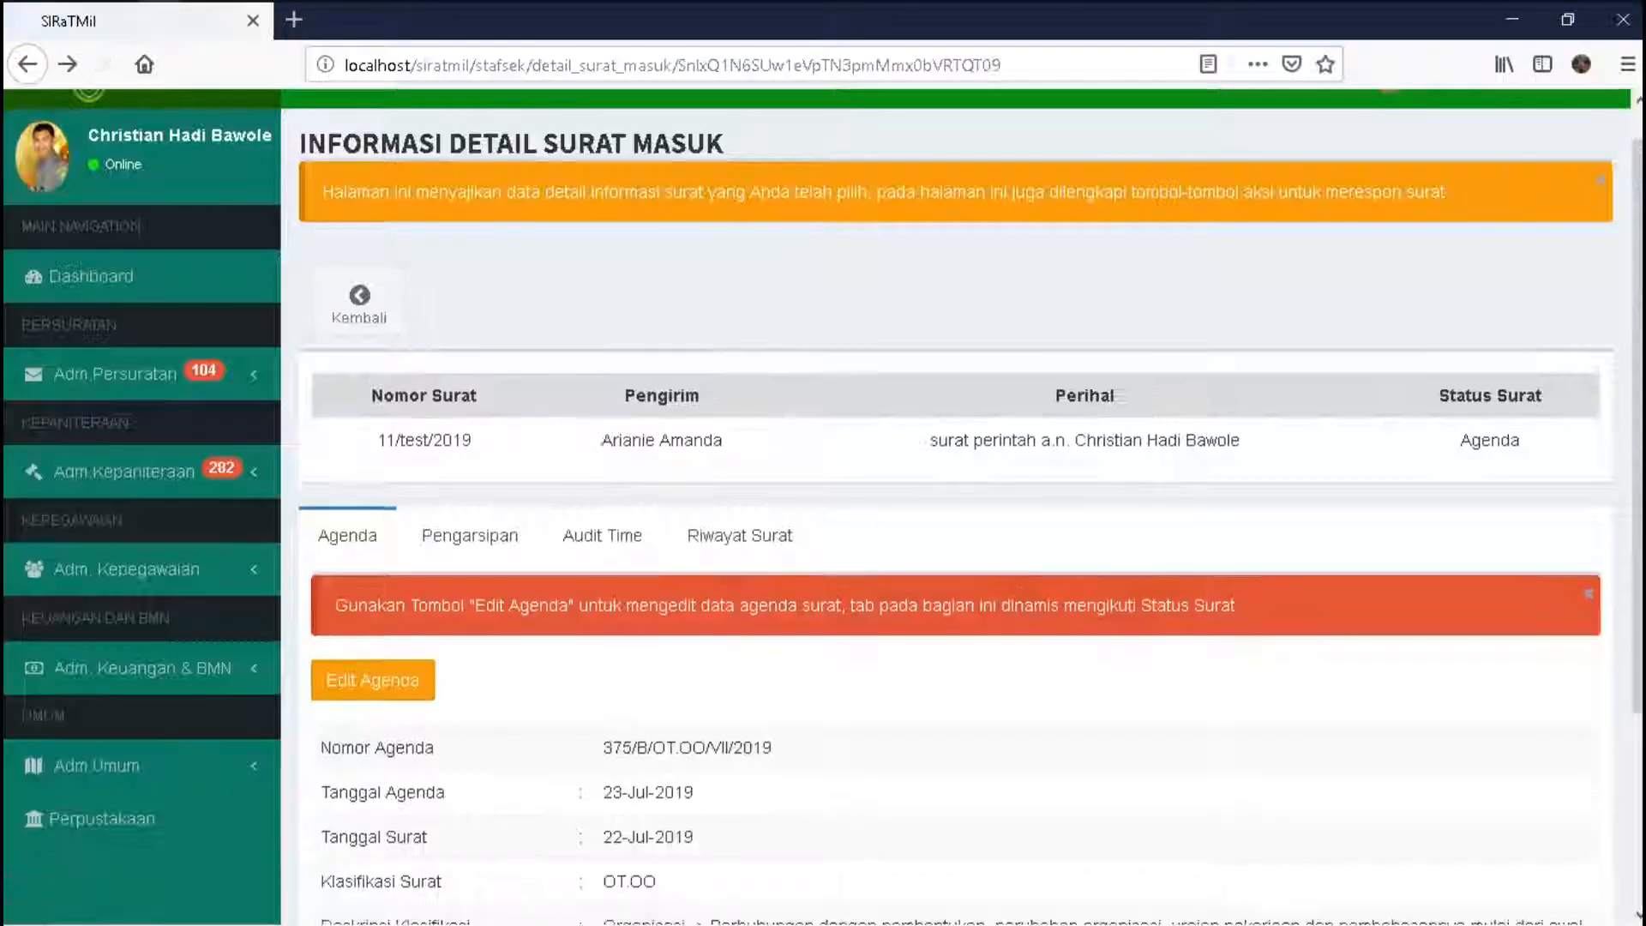
- Go to the Pengarsipan tab and launch the Arsipkan Surat form for letter 11/test/2019
scroll(960, 506, down, 1)
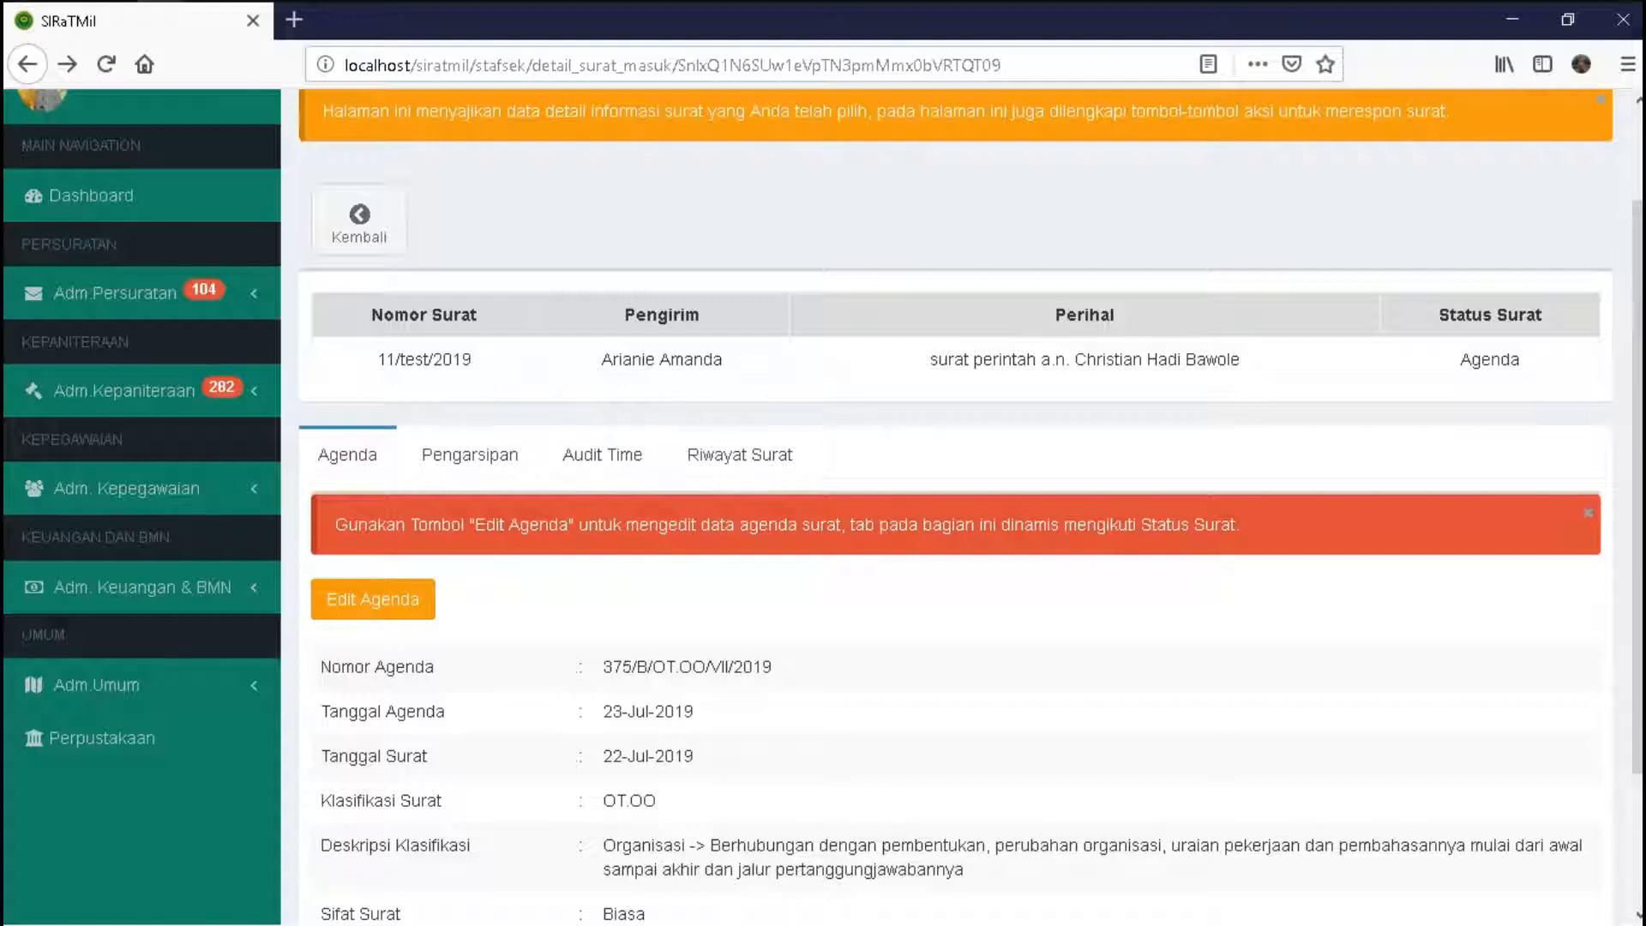
click(469, 454)
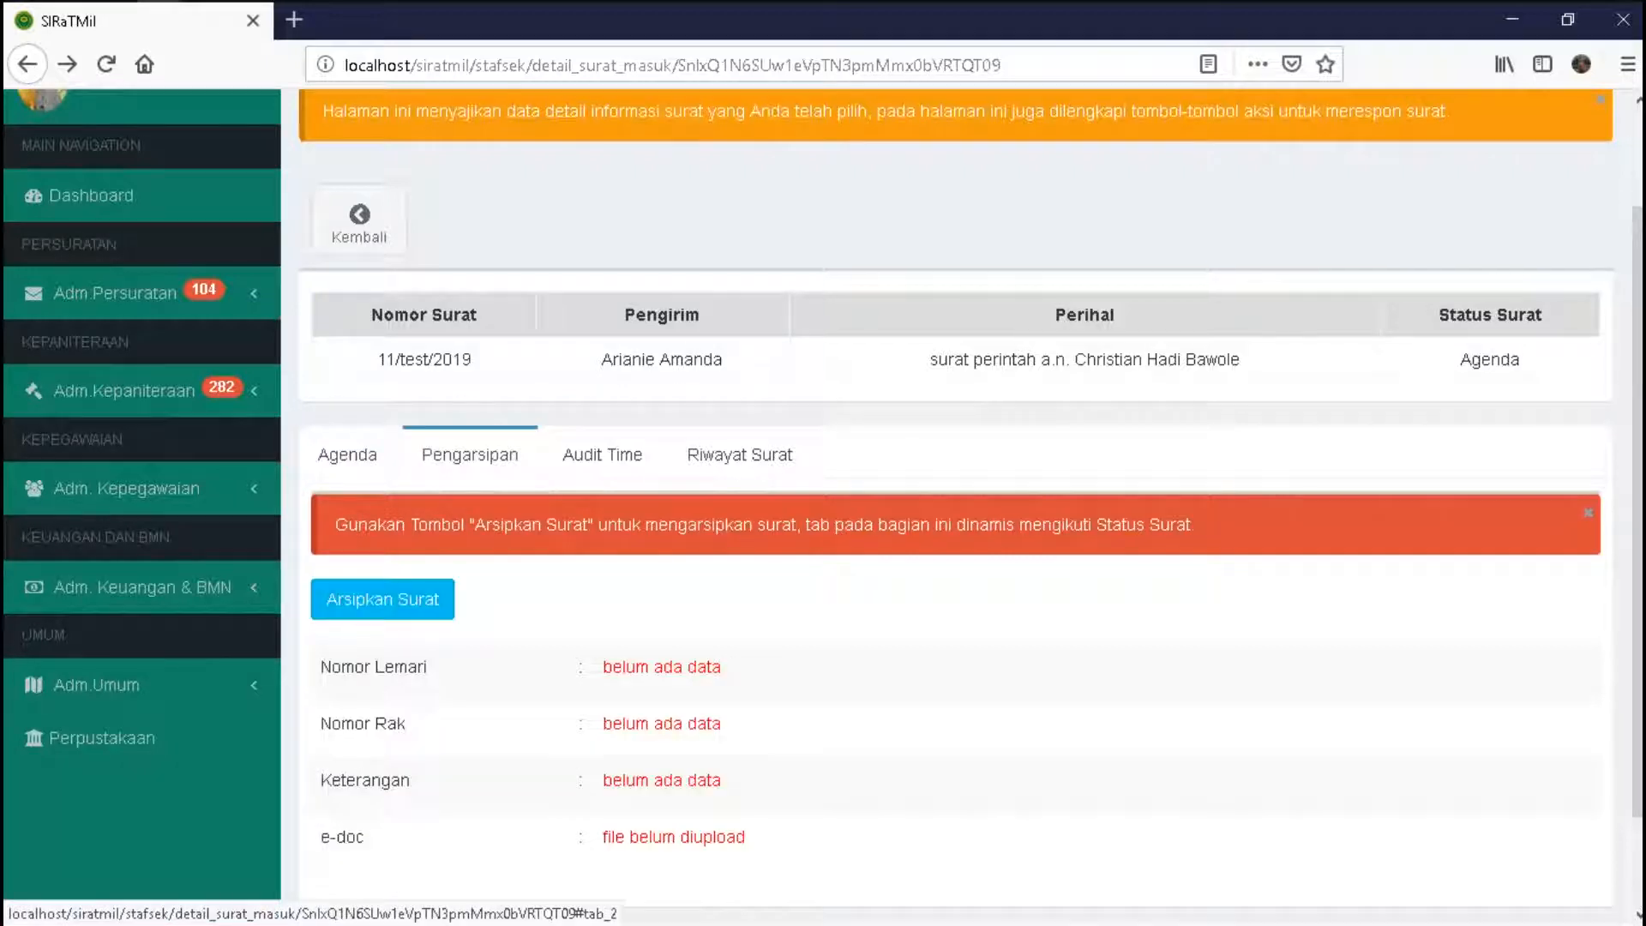
click(382, 598)
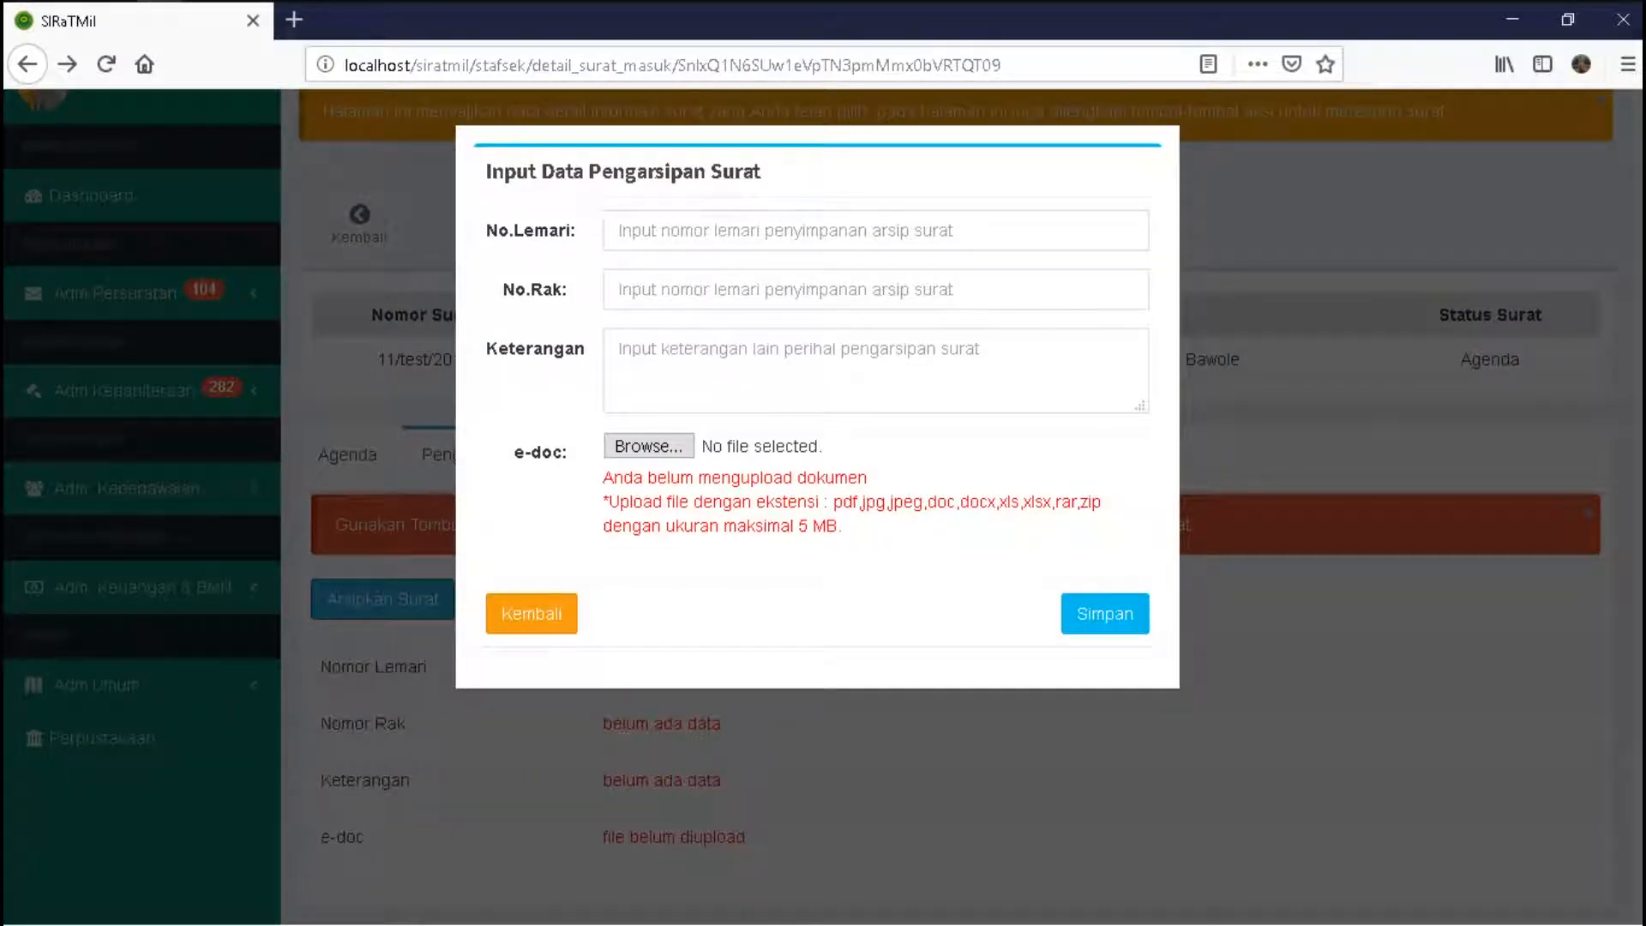
- Highlight the allowed e-doc file types and the 5 MB size limit on the archive form
click(874, 230)
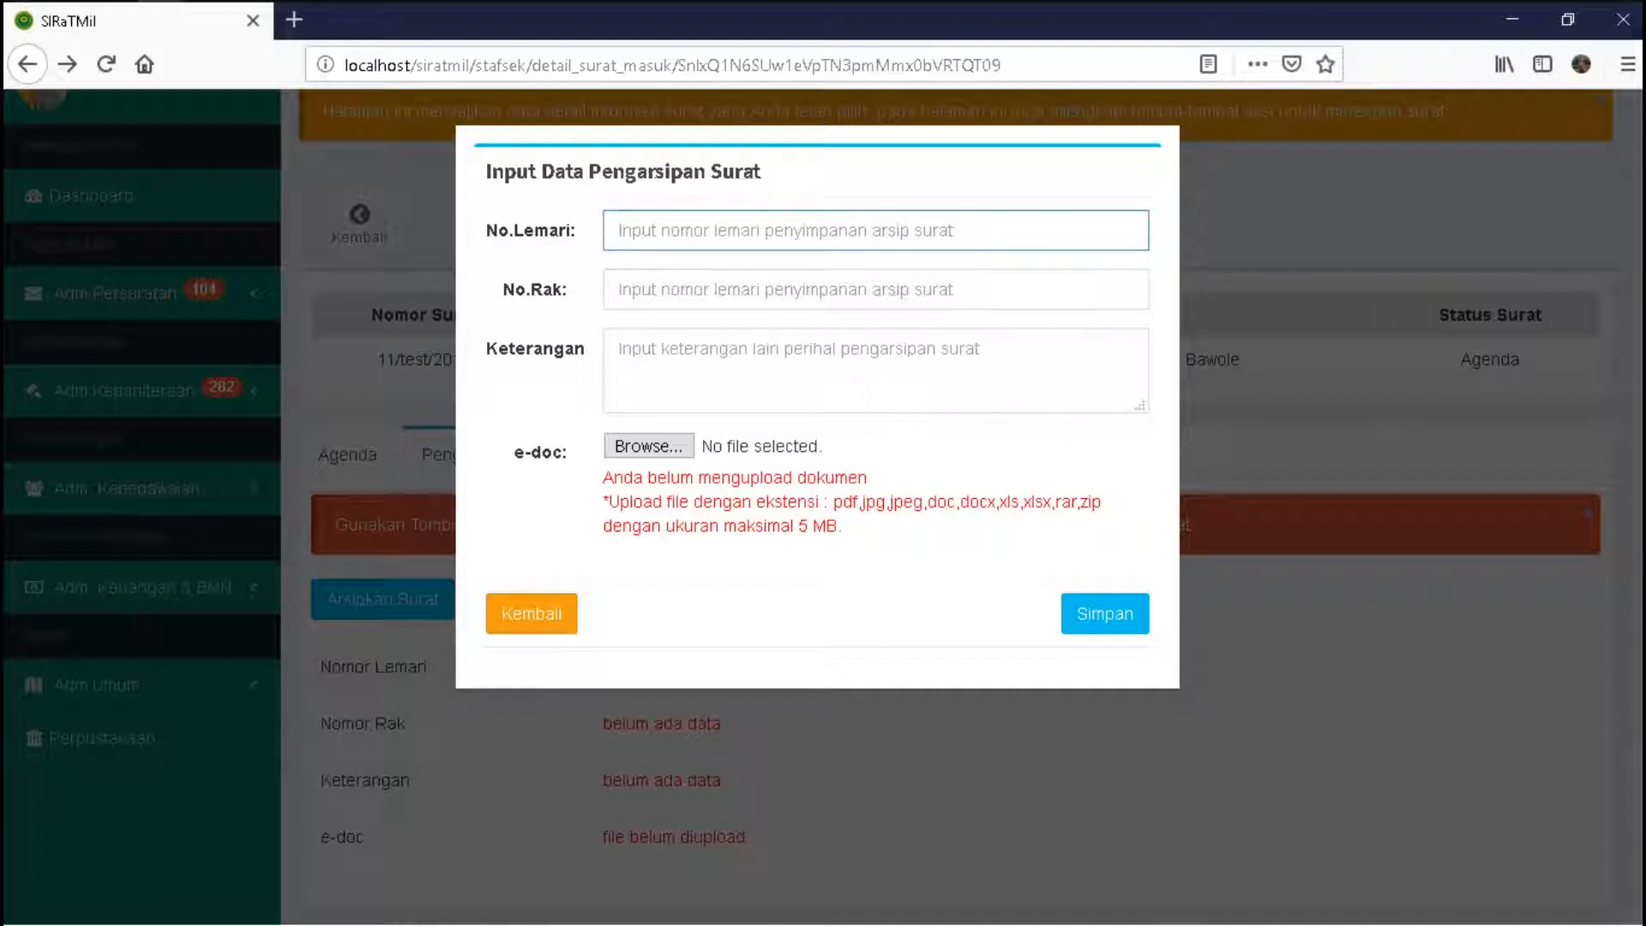
drag(833, 501, 1105, 501)
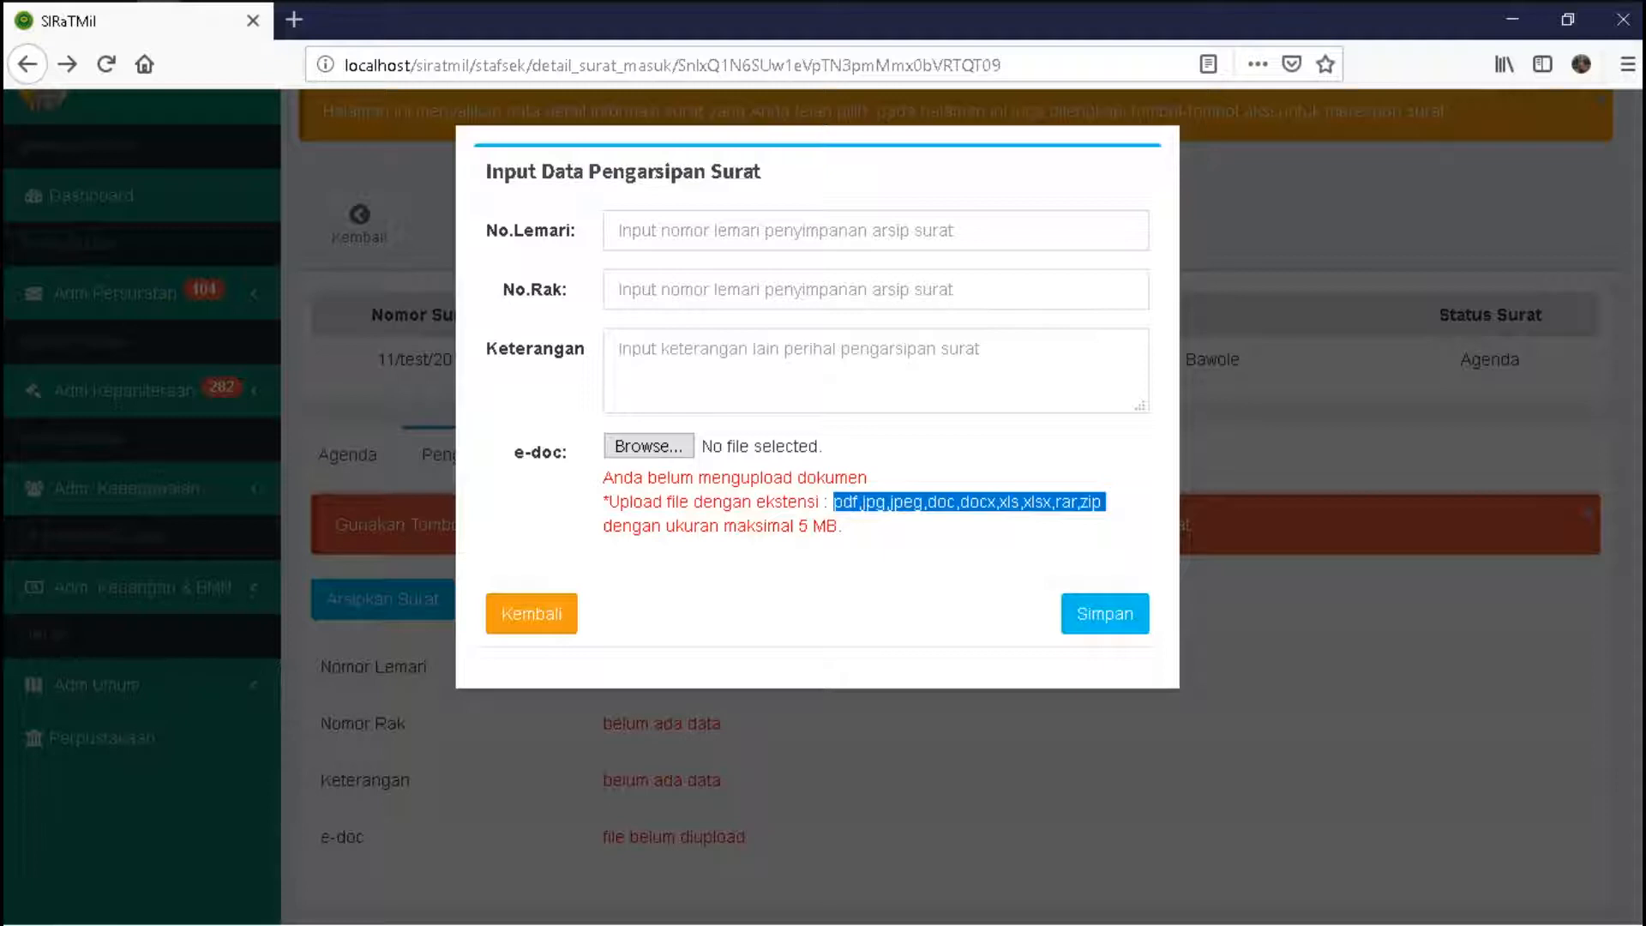
drag(798, 525, 842, 525)
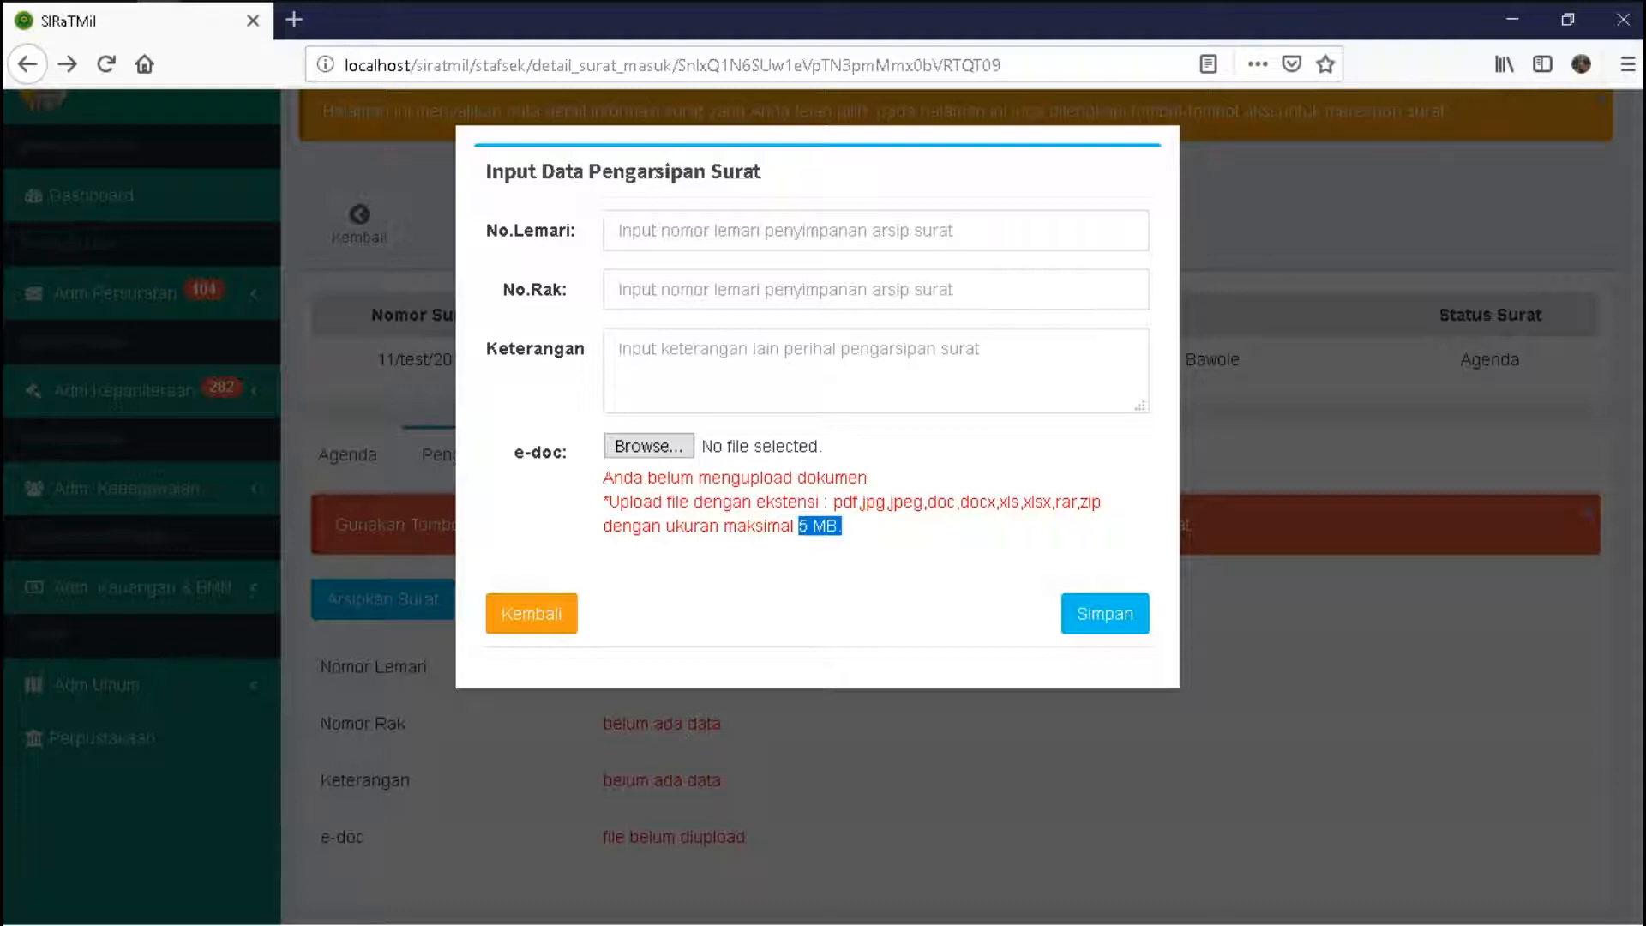
- Enter No.Lemari 1, No.Rak 1 and Keterangan 'berada pada urutan binding ke 4'
click(620, 230)
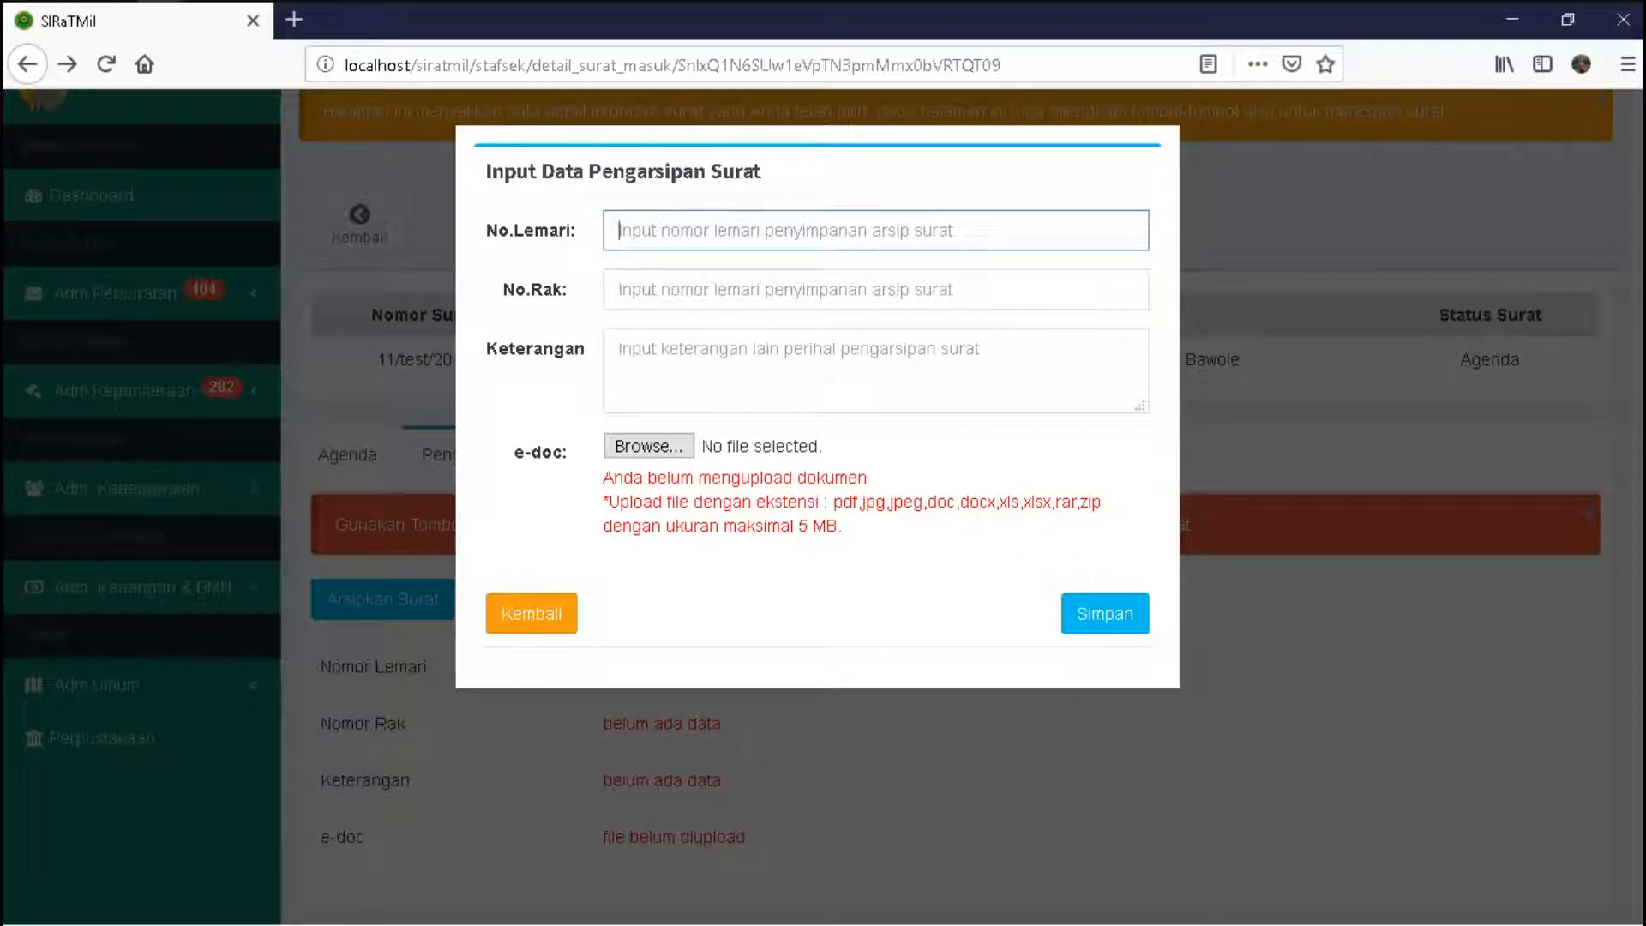
text(1)
key(Tab)
text(1)
key(Tab)
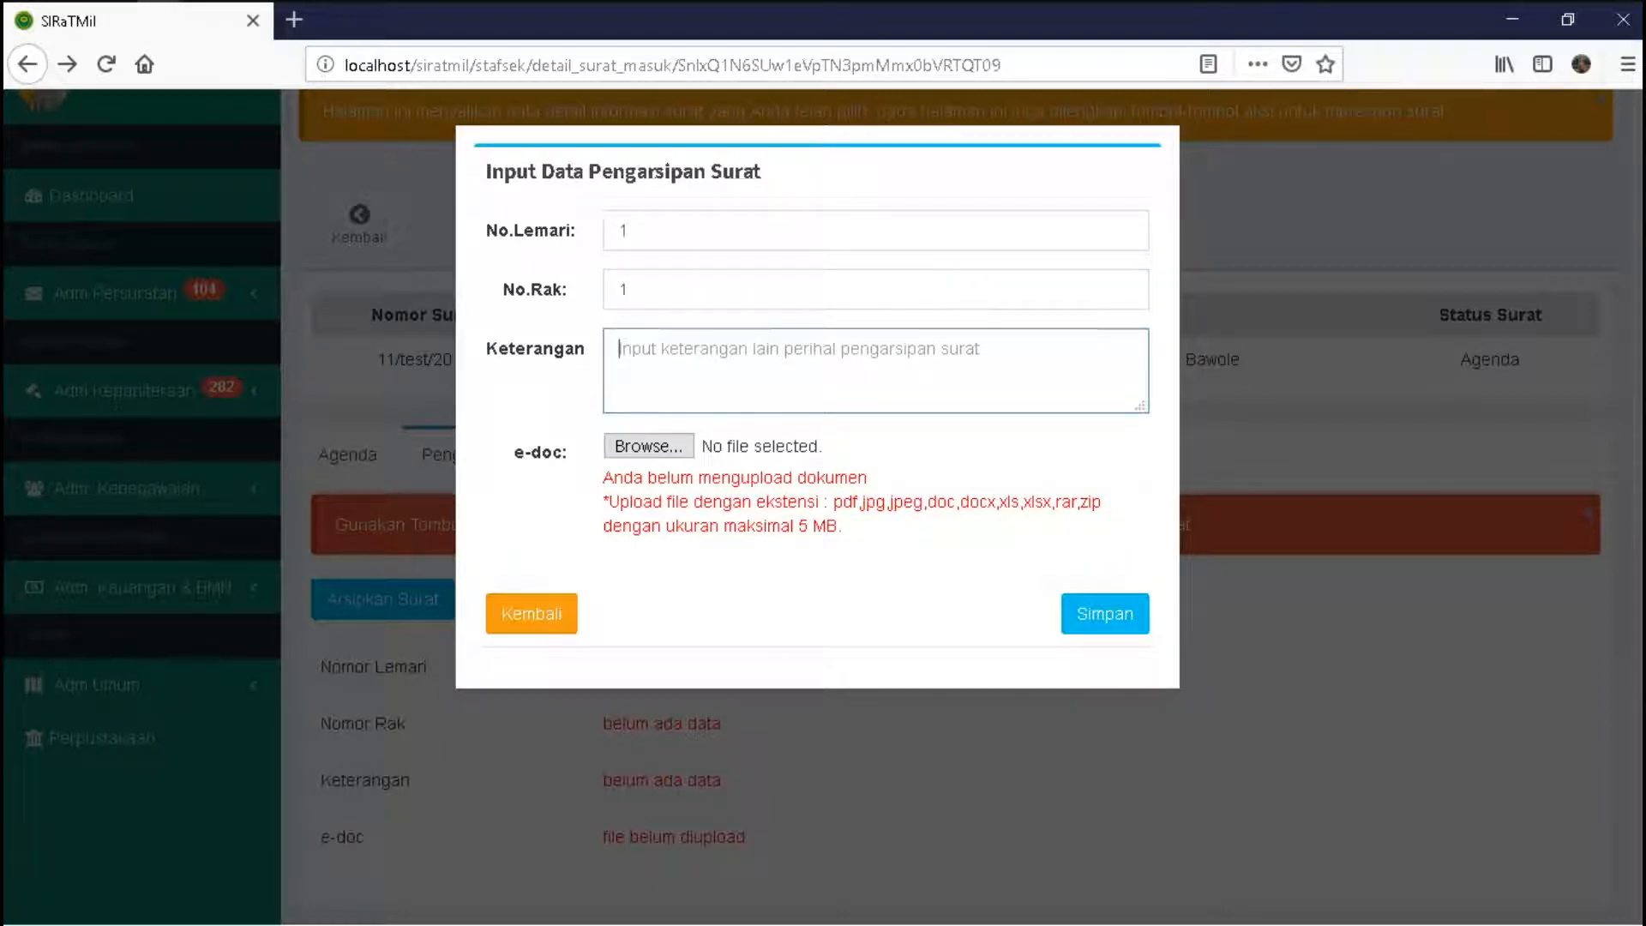
text(berad)
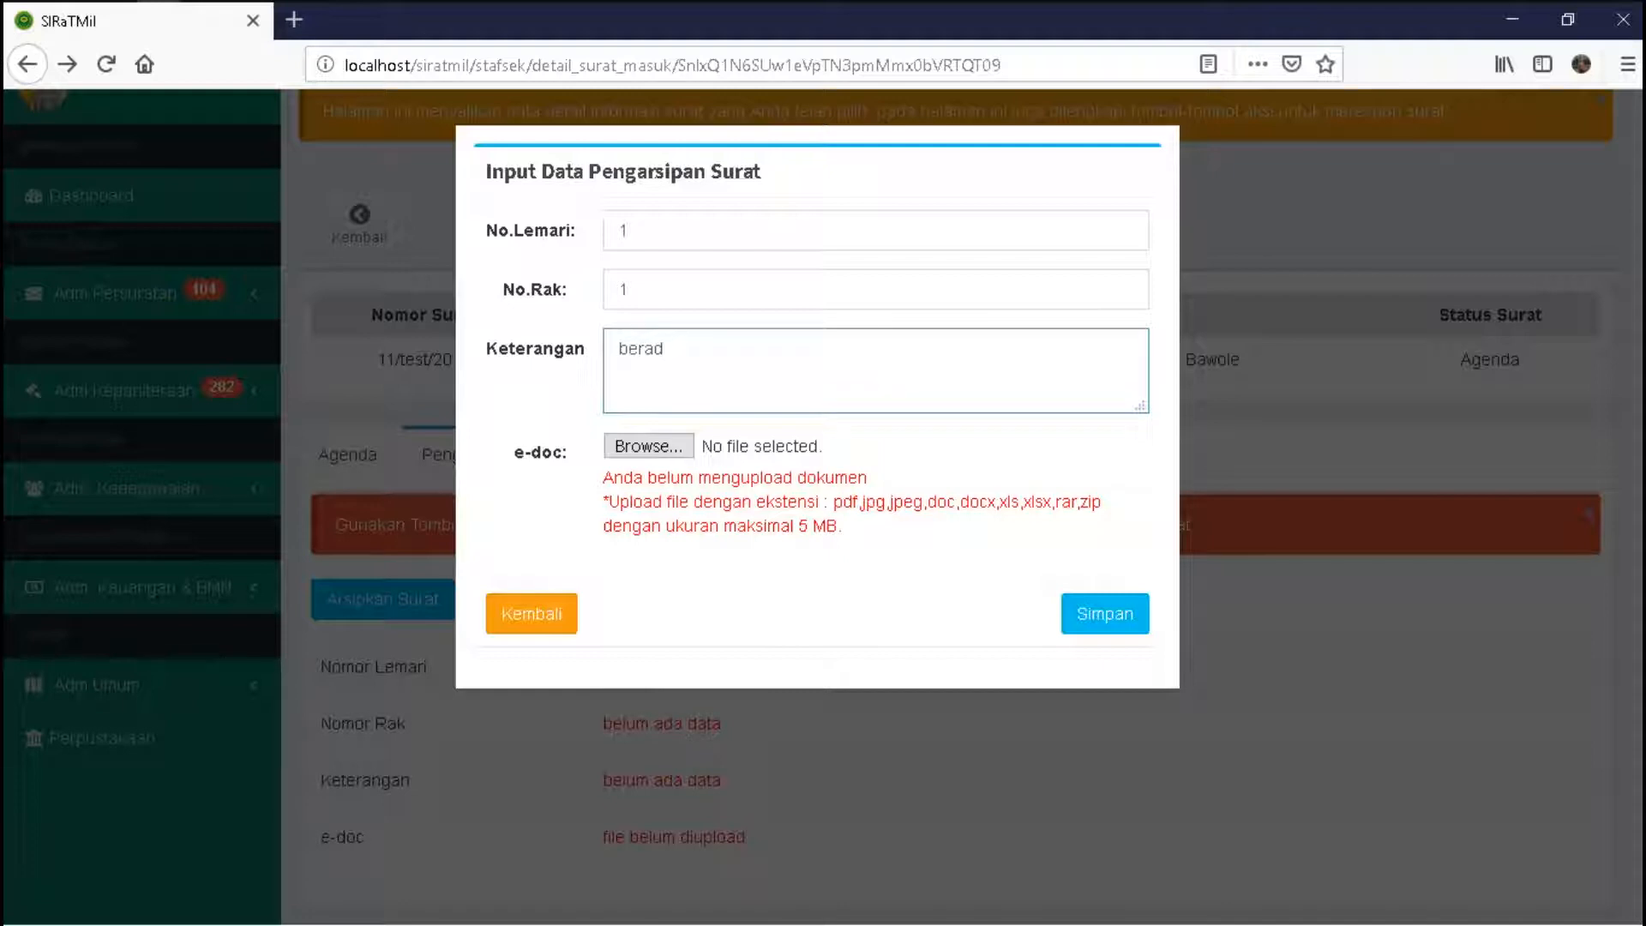
text(a pada ur)
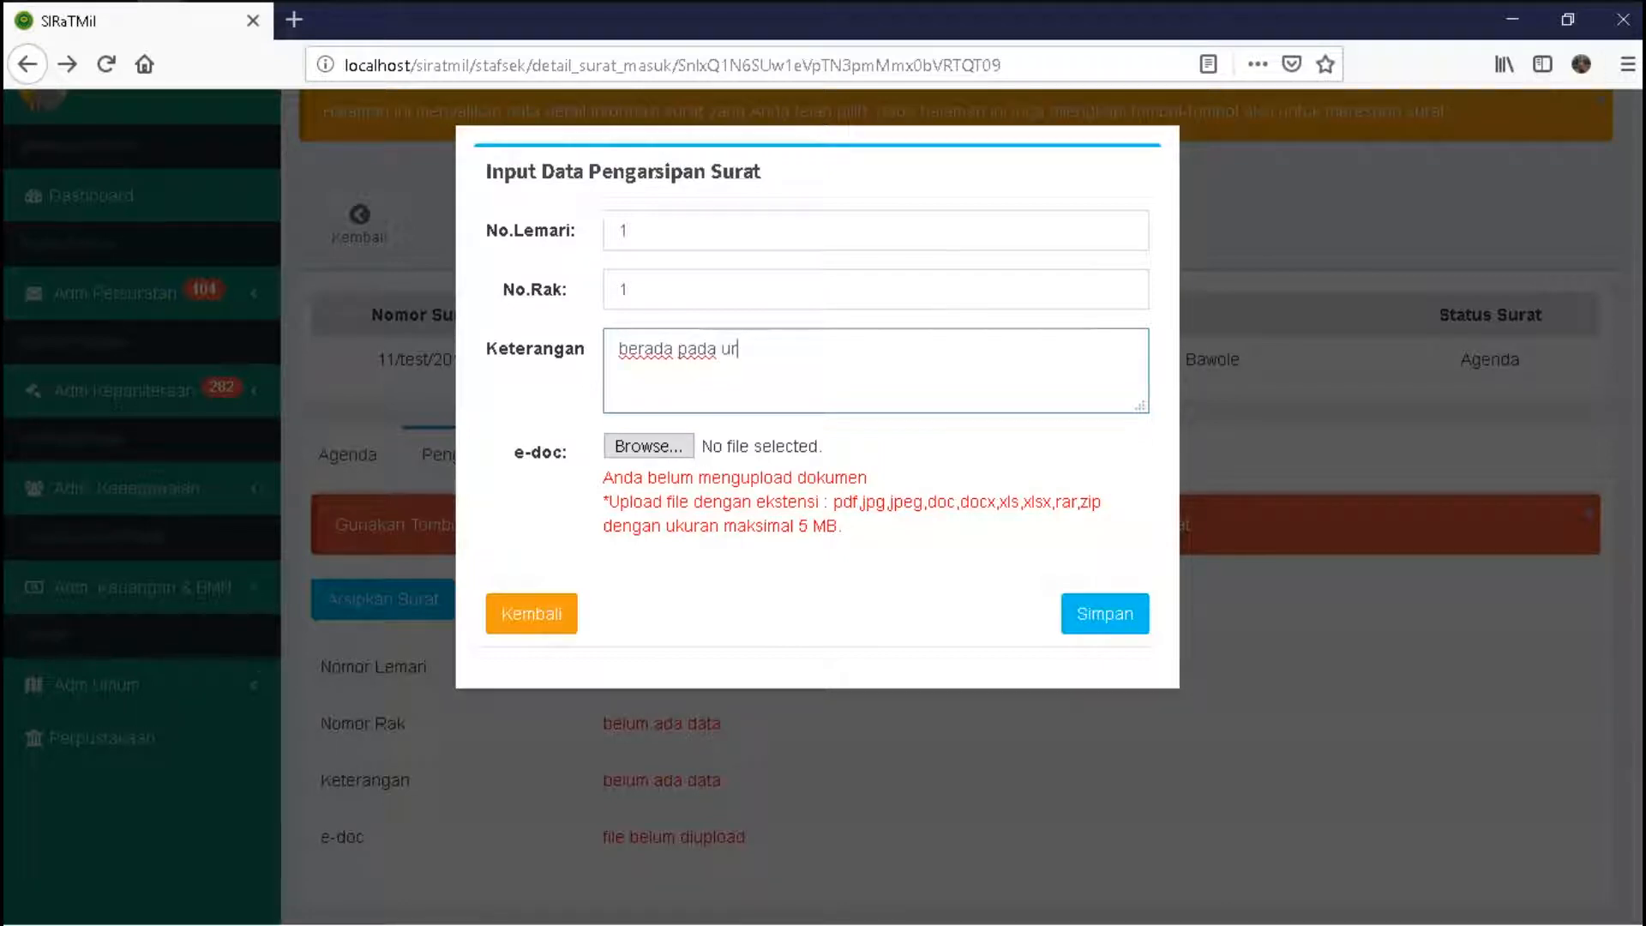
text(utan bin)
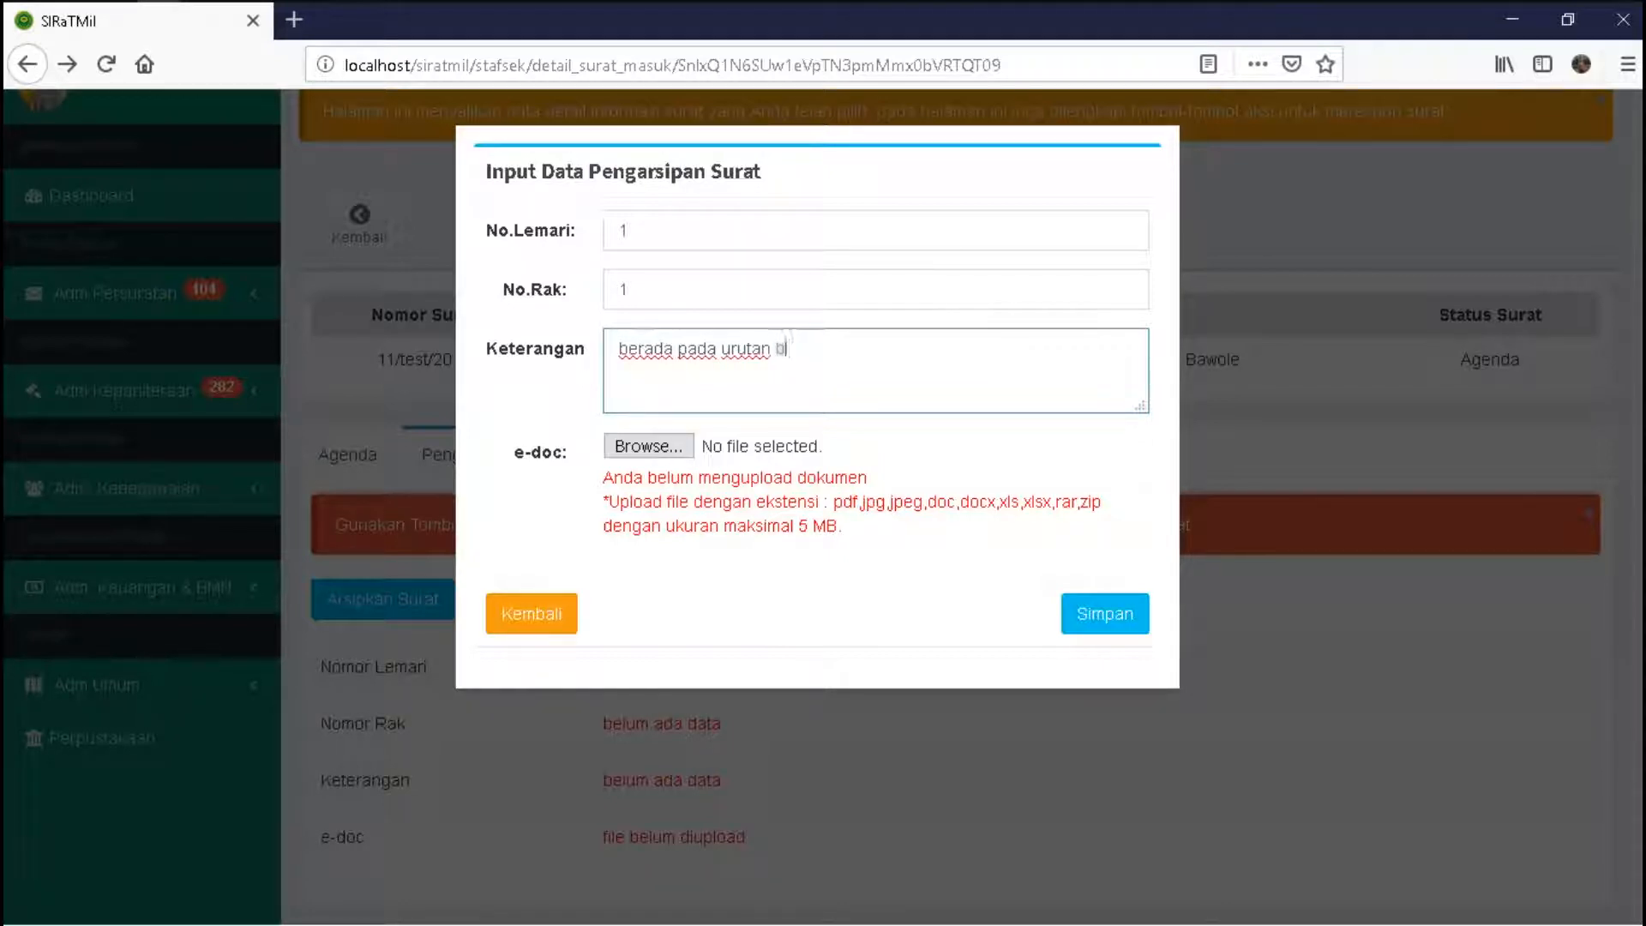
text(ding ke 4)
click(648, 445)
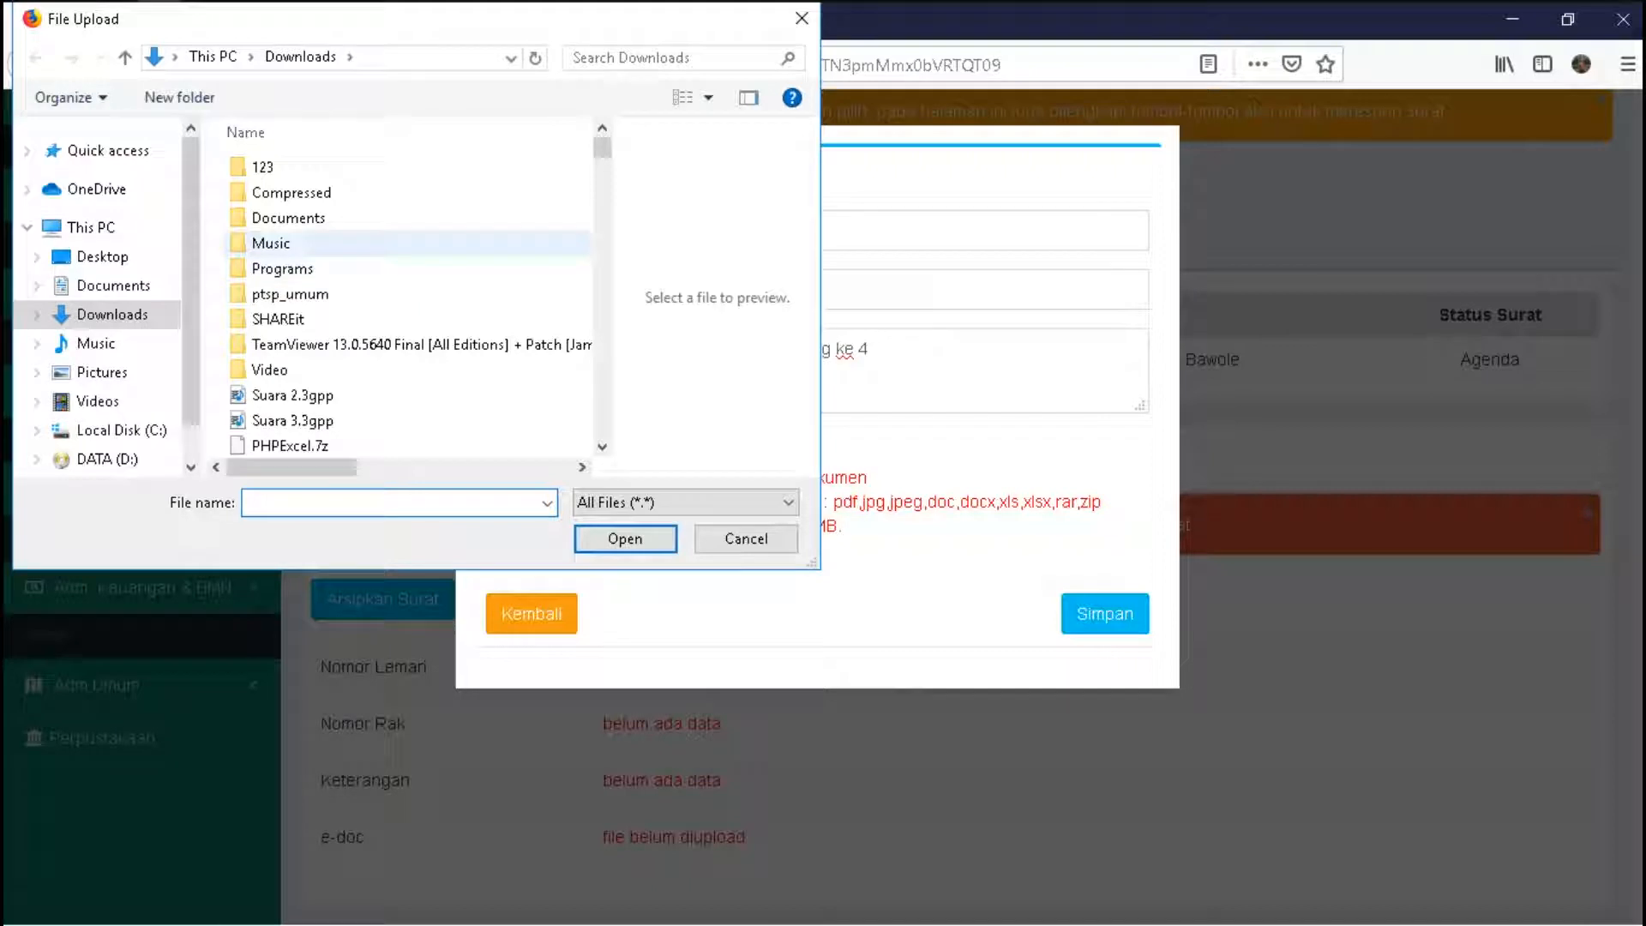
double_click(288, 217)
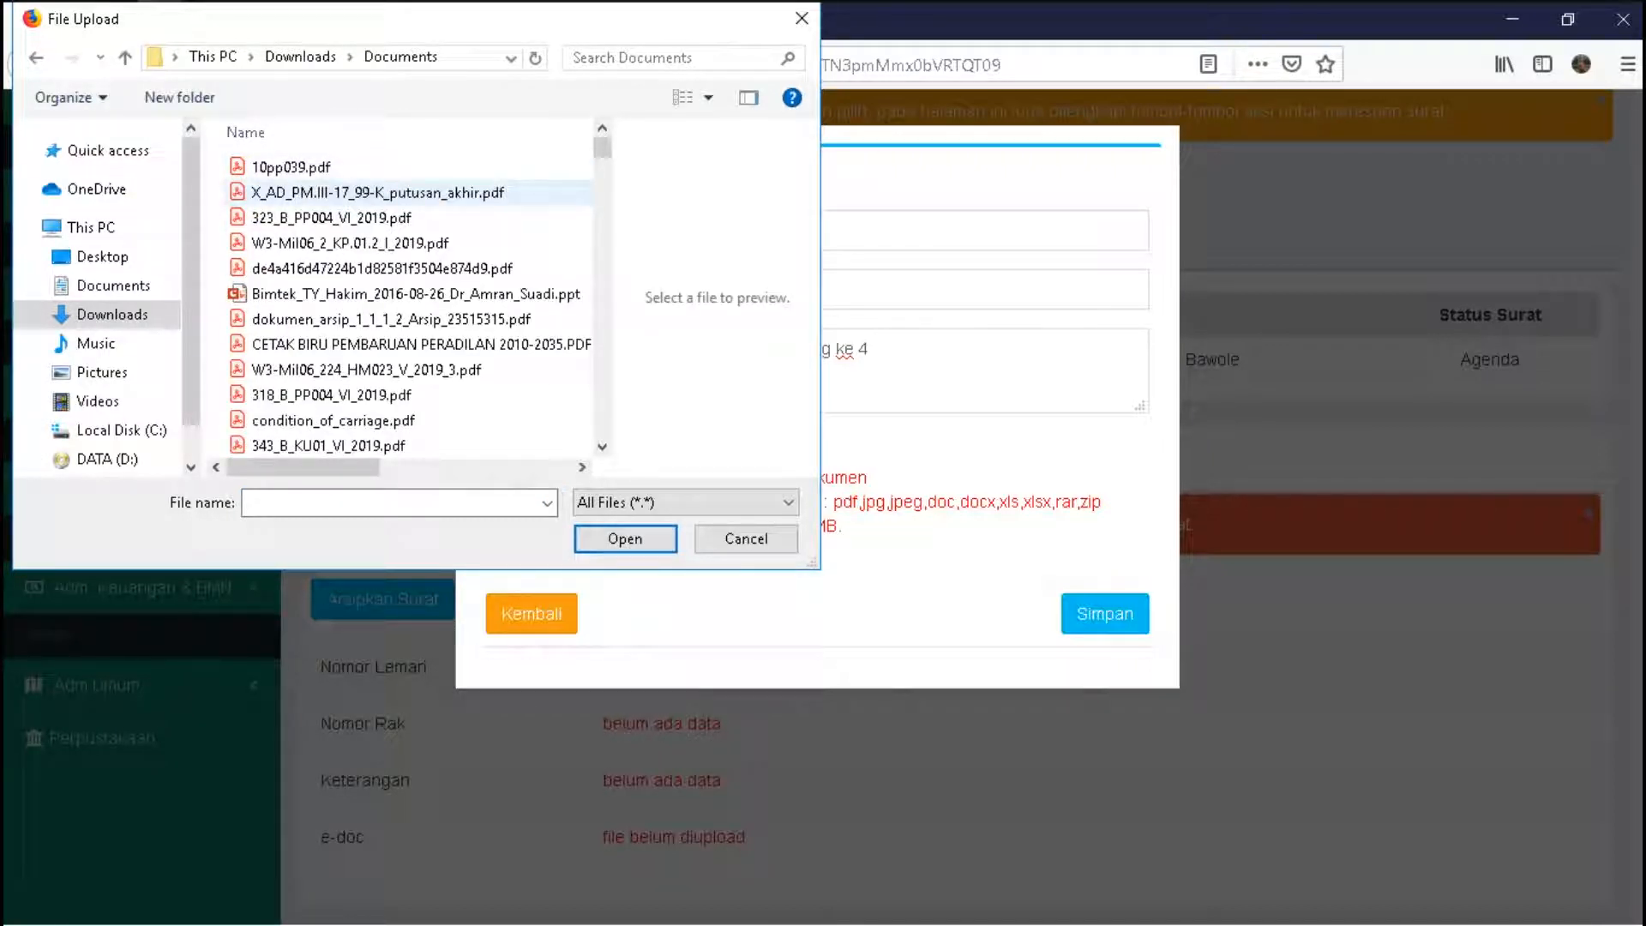
click(377, 192)
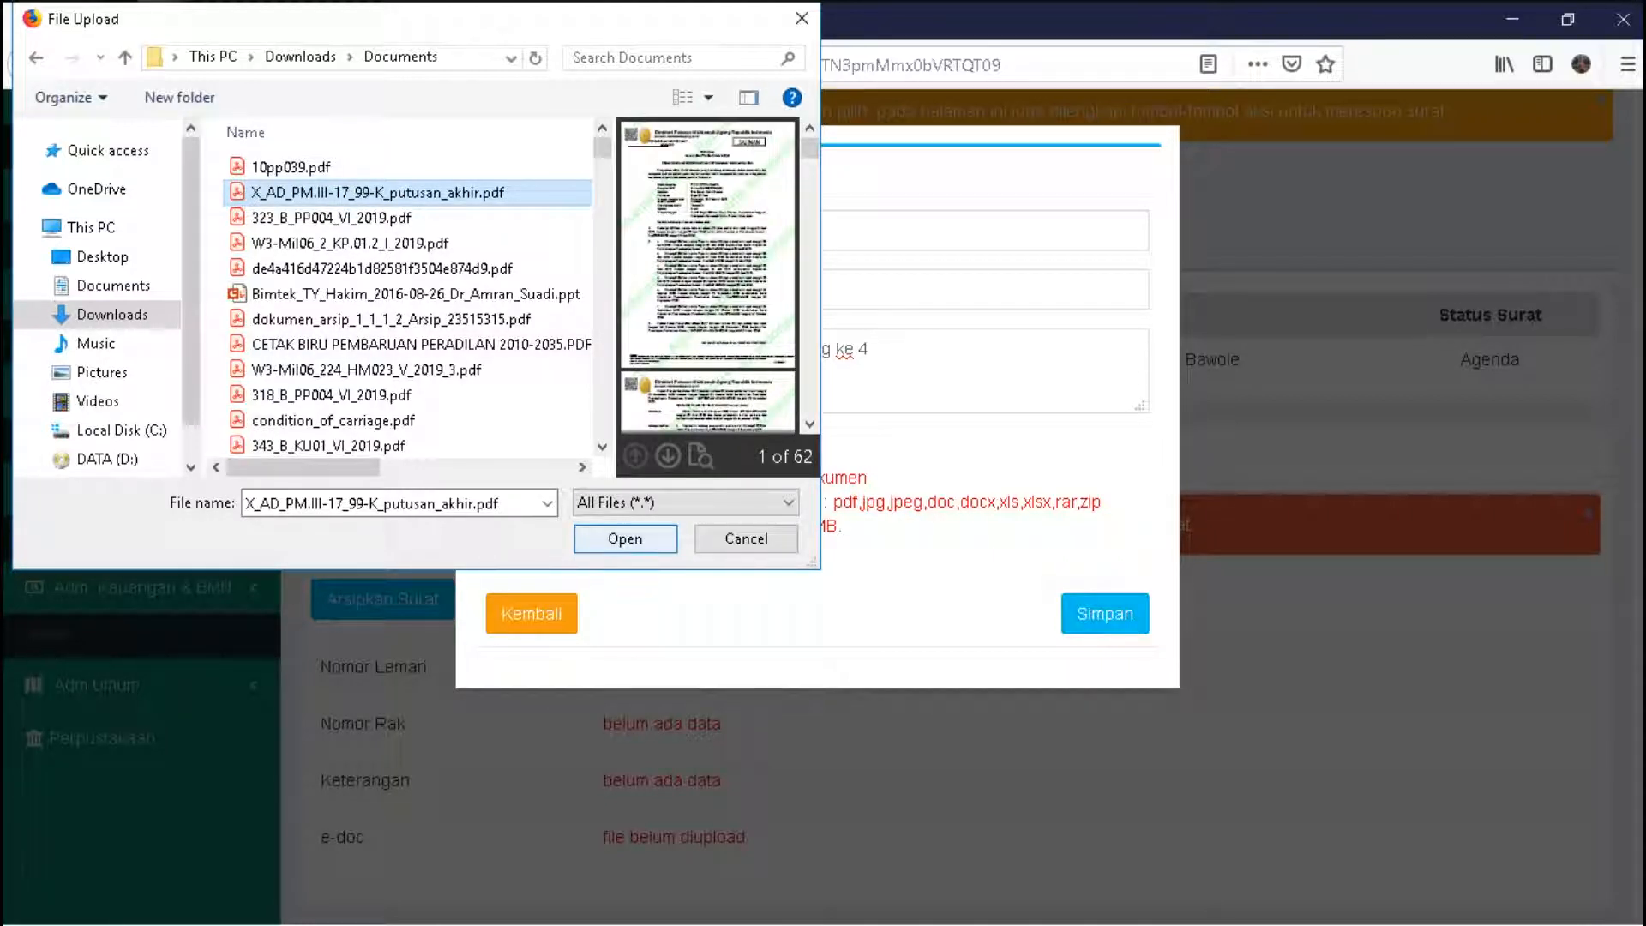
key(Return)
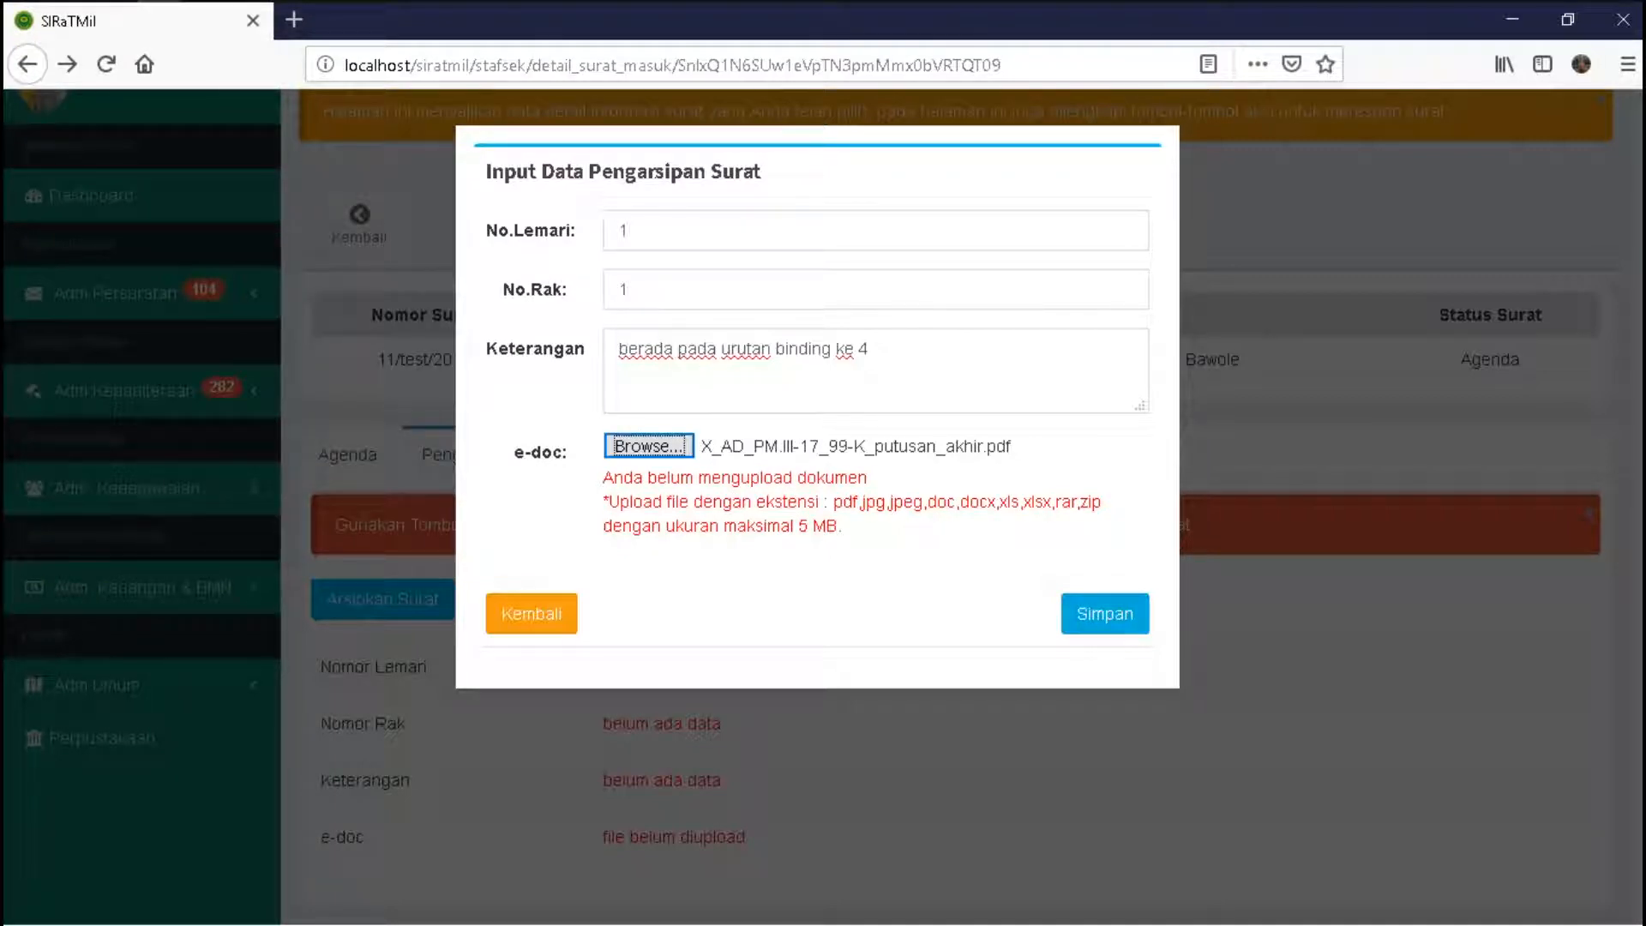
click(1104, 613)
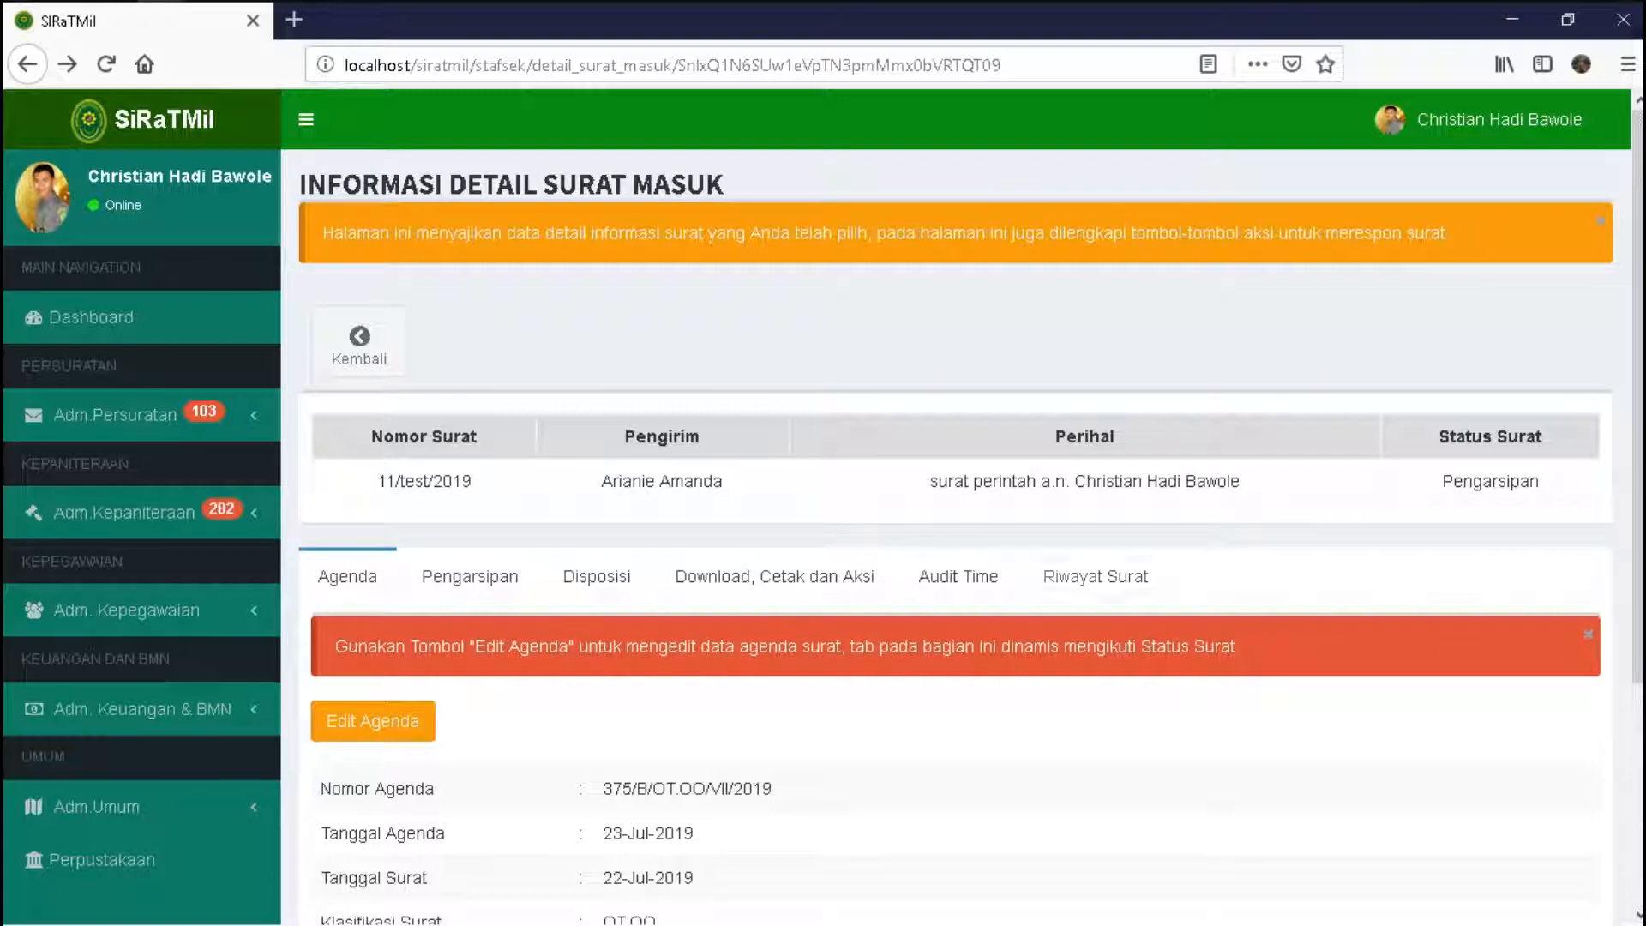
- Switch to the Disposisi tab via Download, Cetak dan Aksi to review the letter's empty disposition history
scroll(960, 506, down, 3)
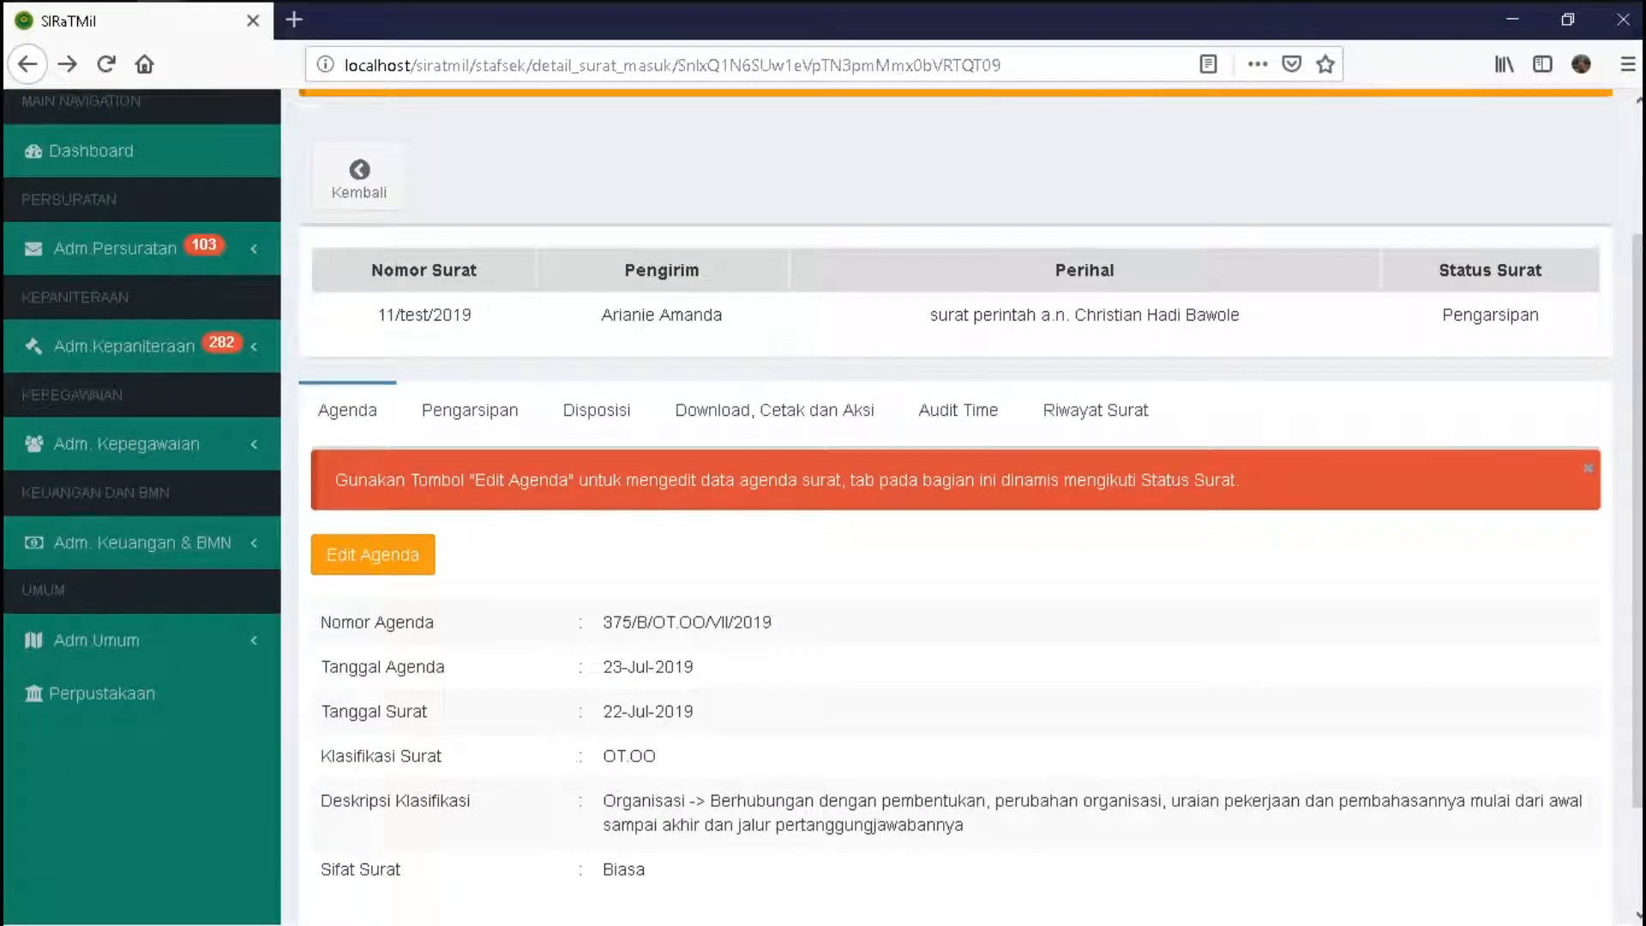
click(774, 410)
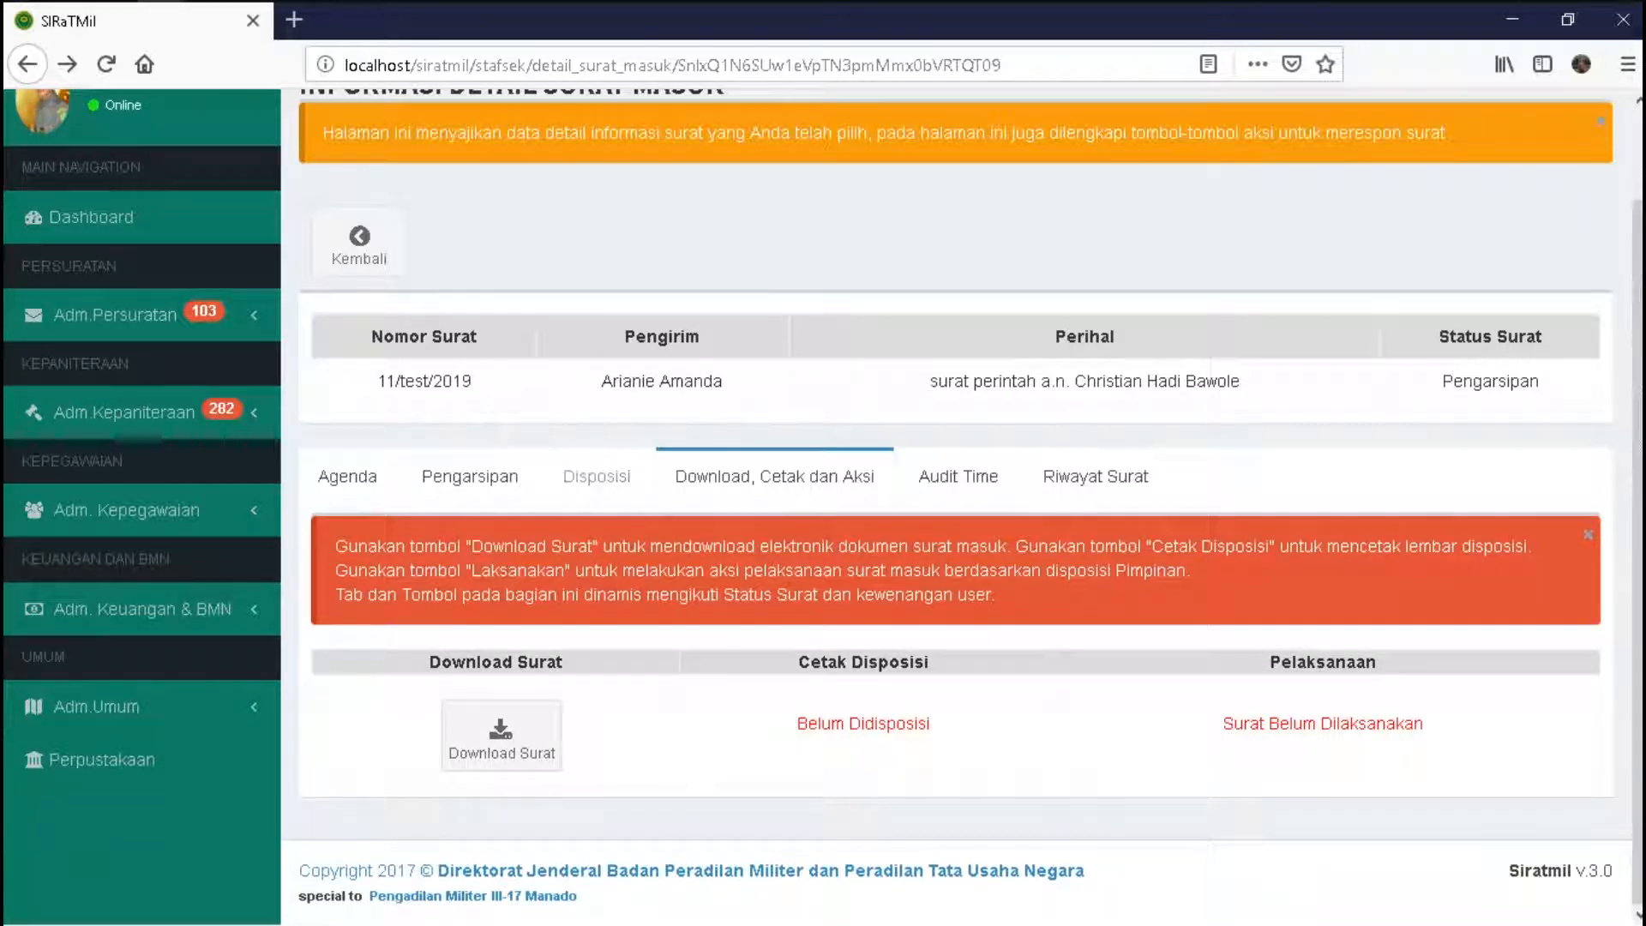
click(596, 475)
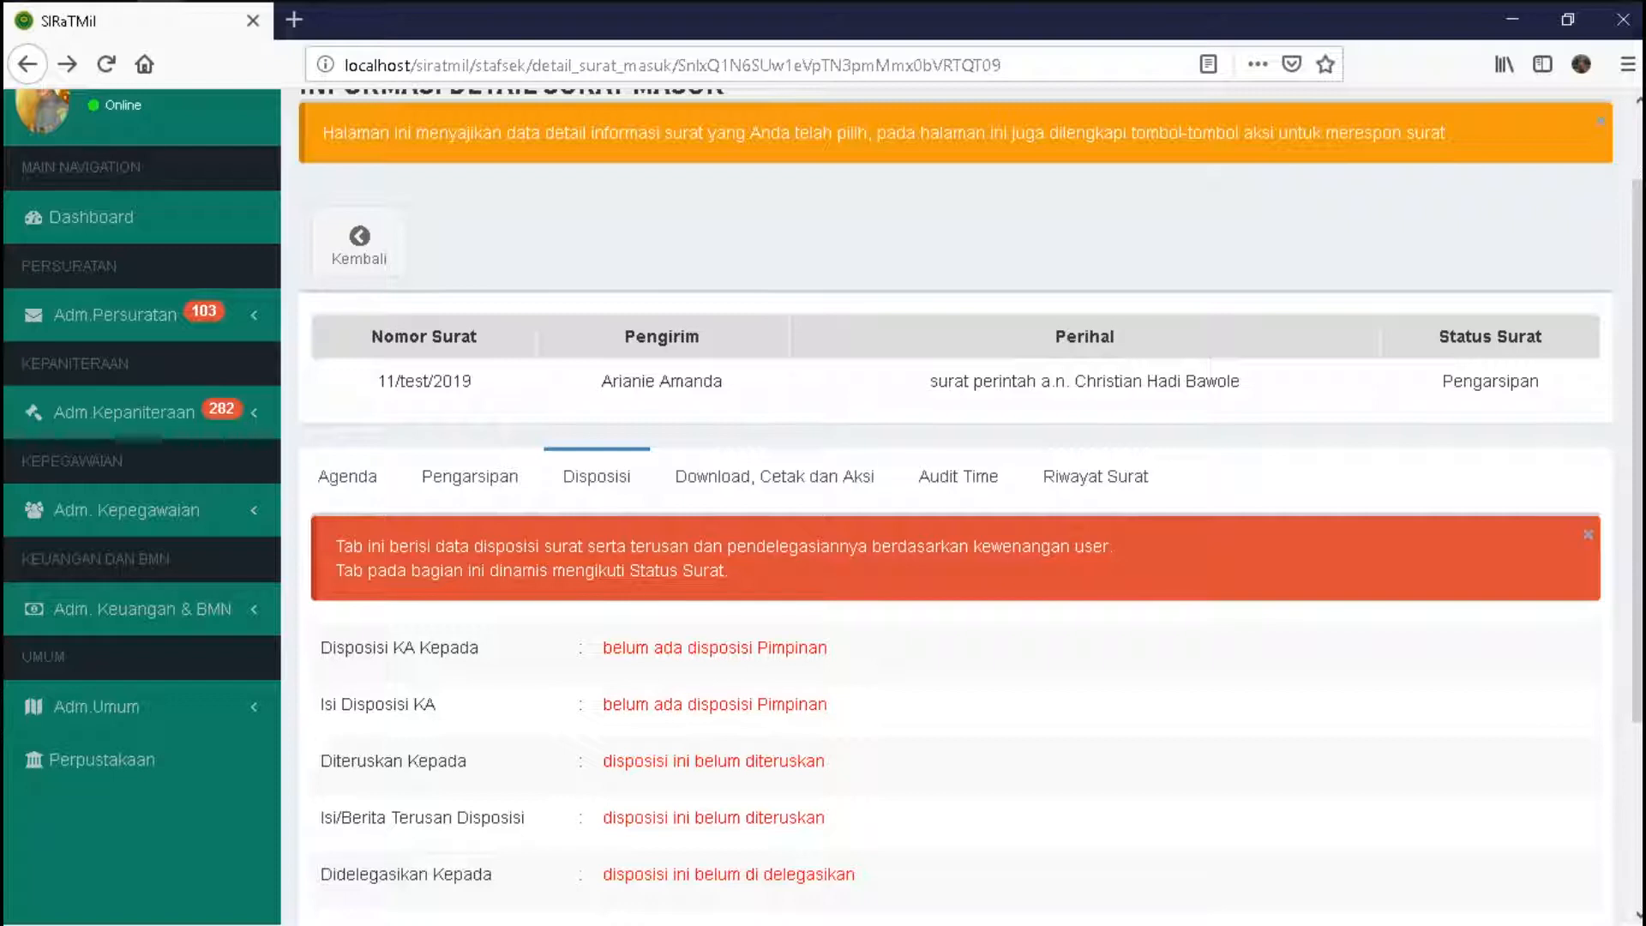
scroll(956, 506, up, 2)
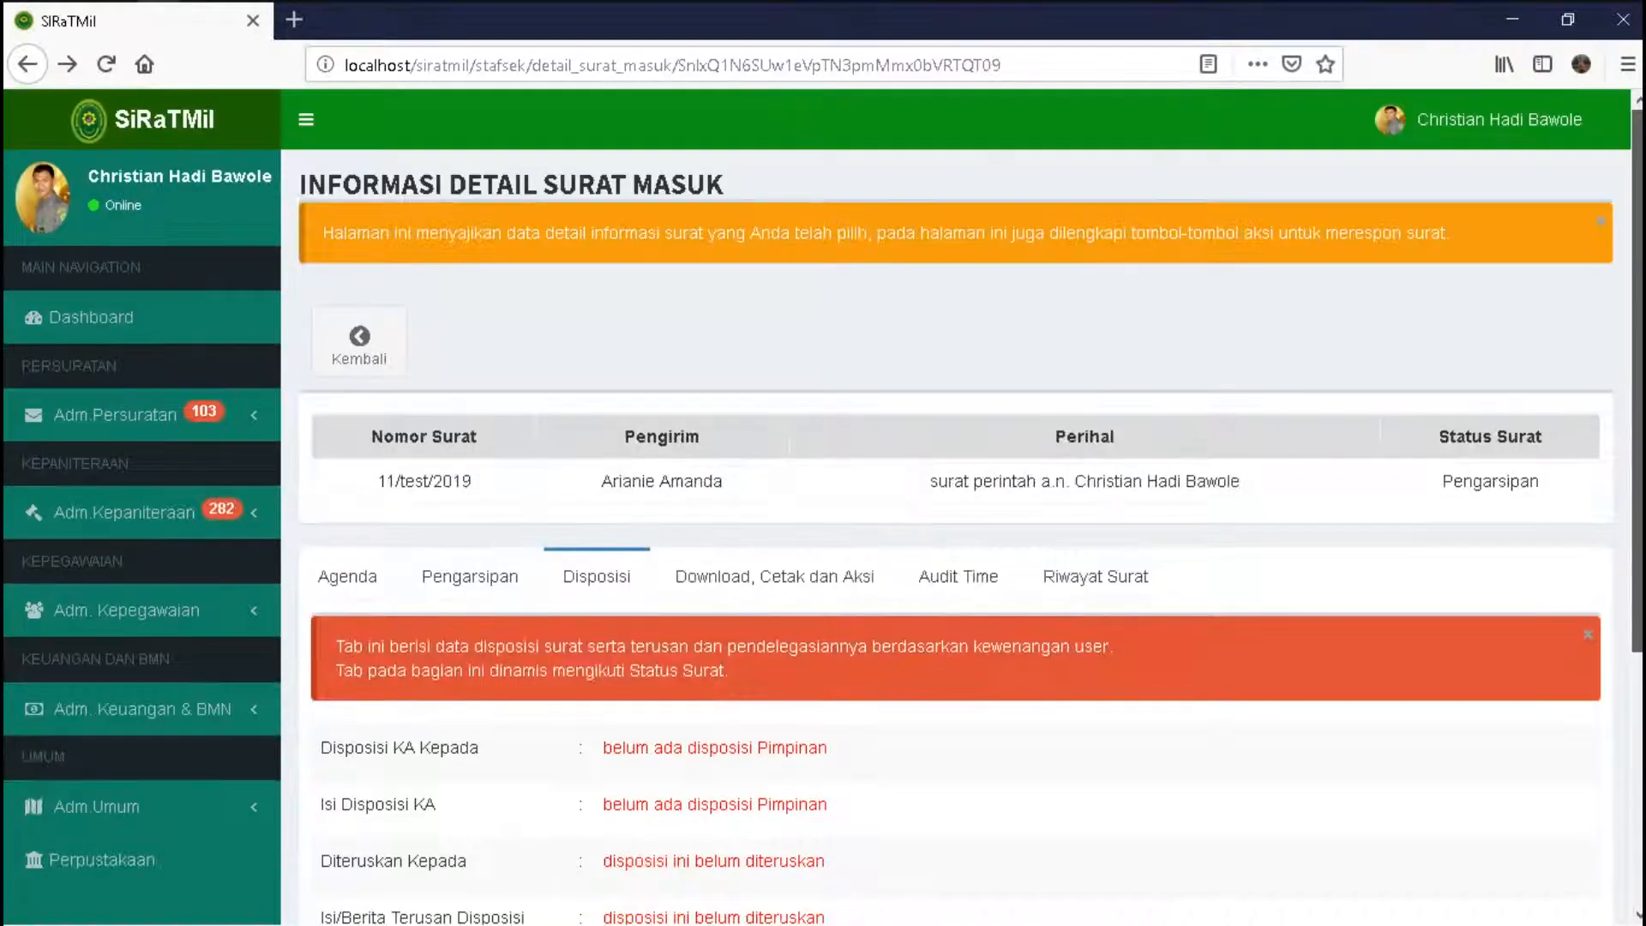
- Sign out of the staff account and log back in with the court head's username and password
click(1477, 120)
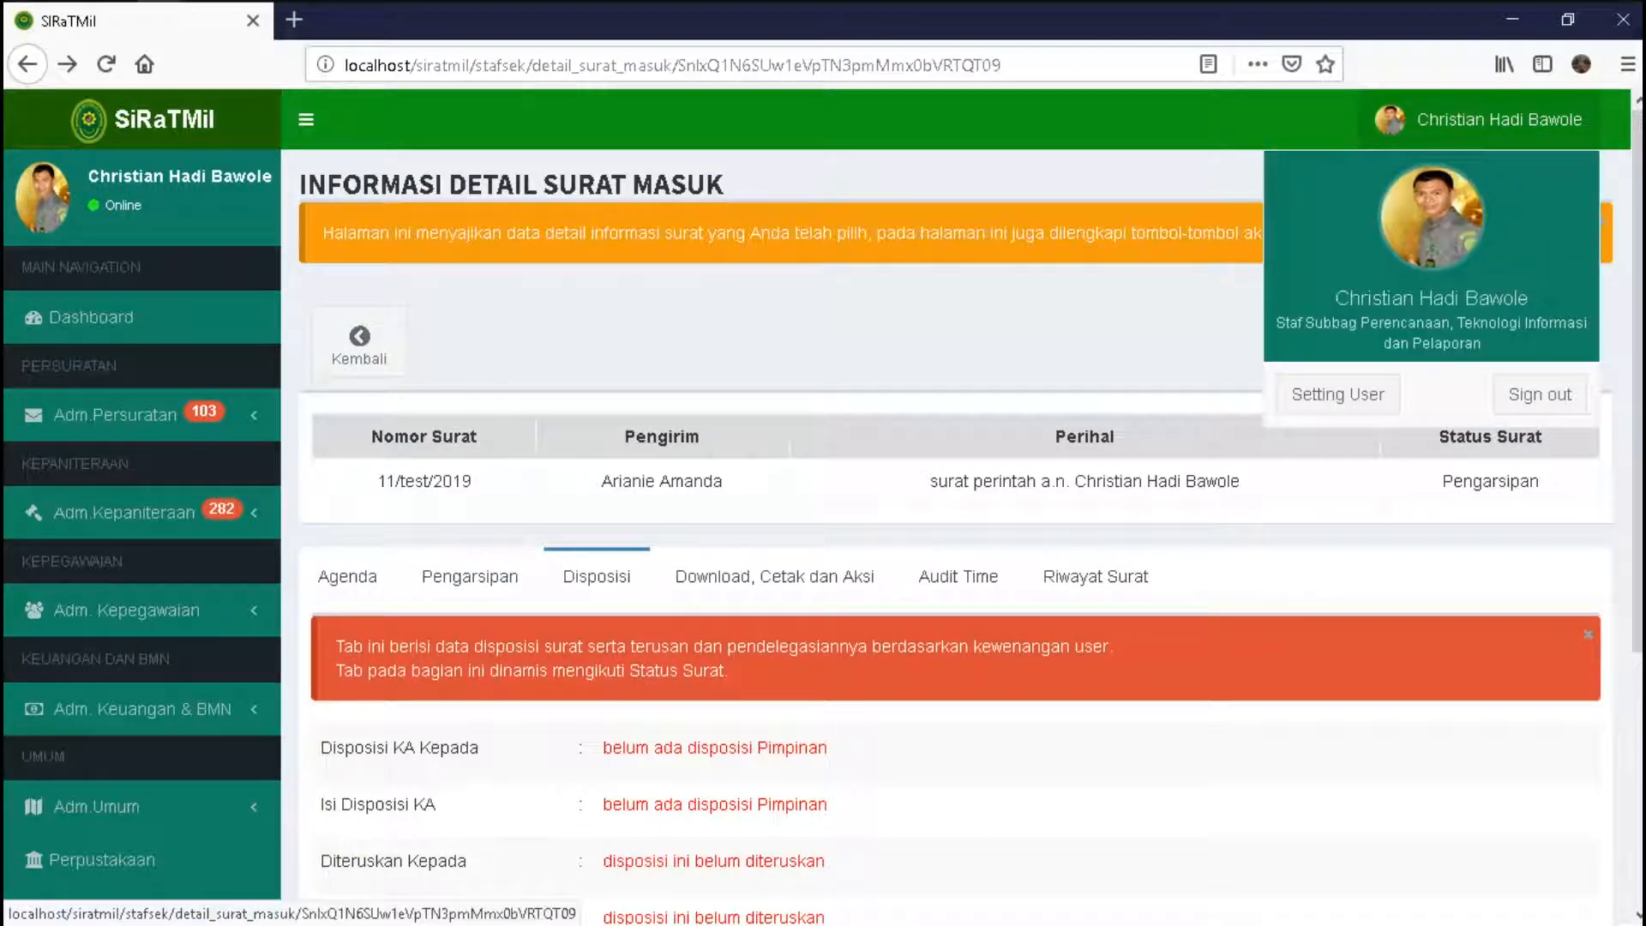
click(1540, 395)
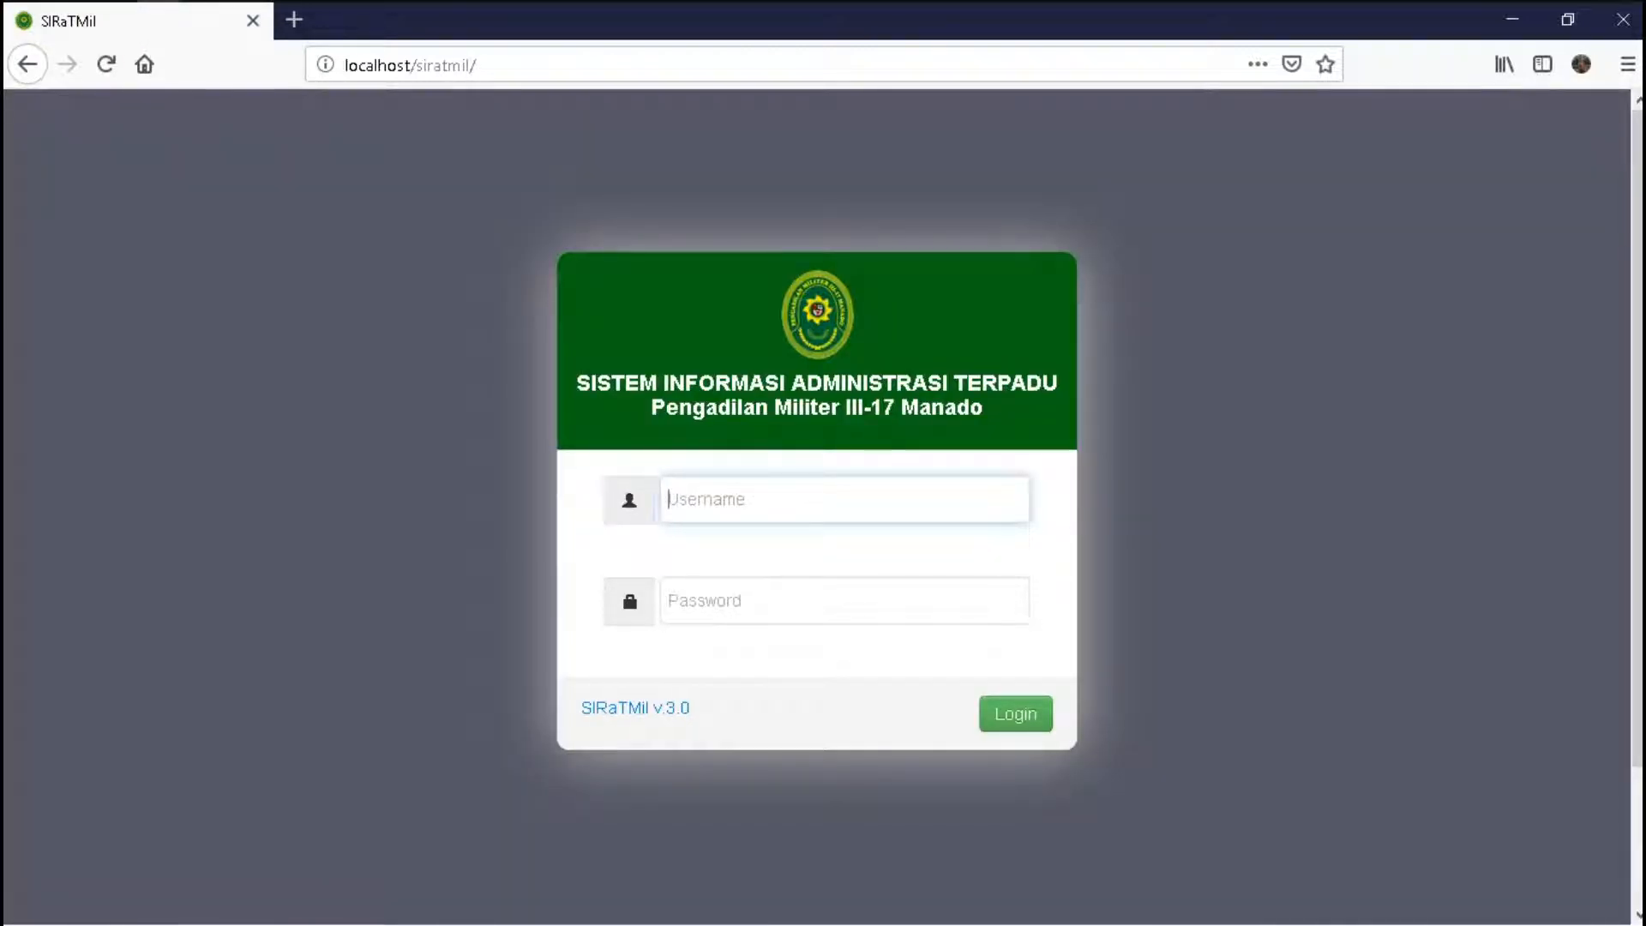
text(Sagala)
key(Tab)
text(******)
key(Return)
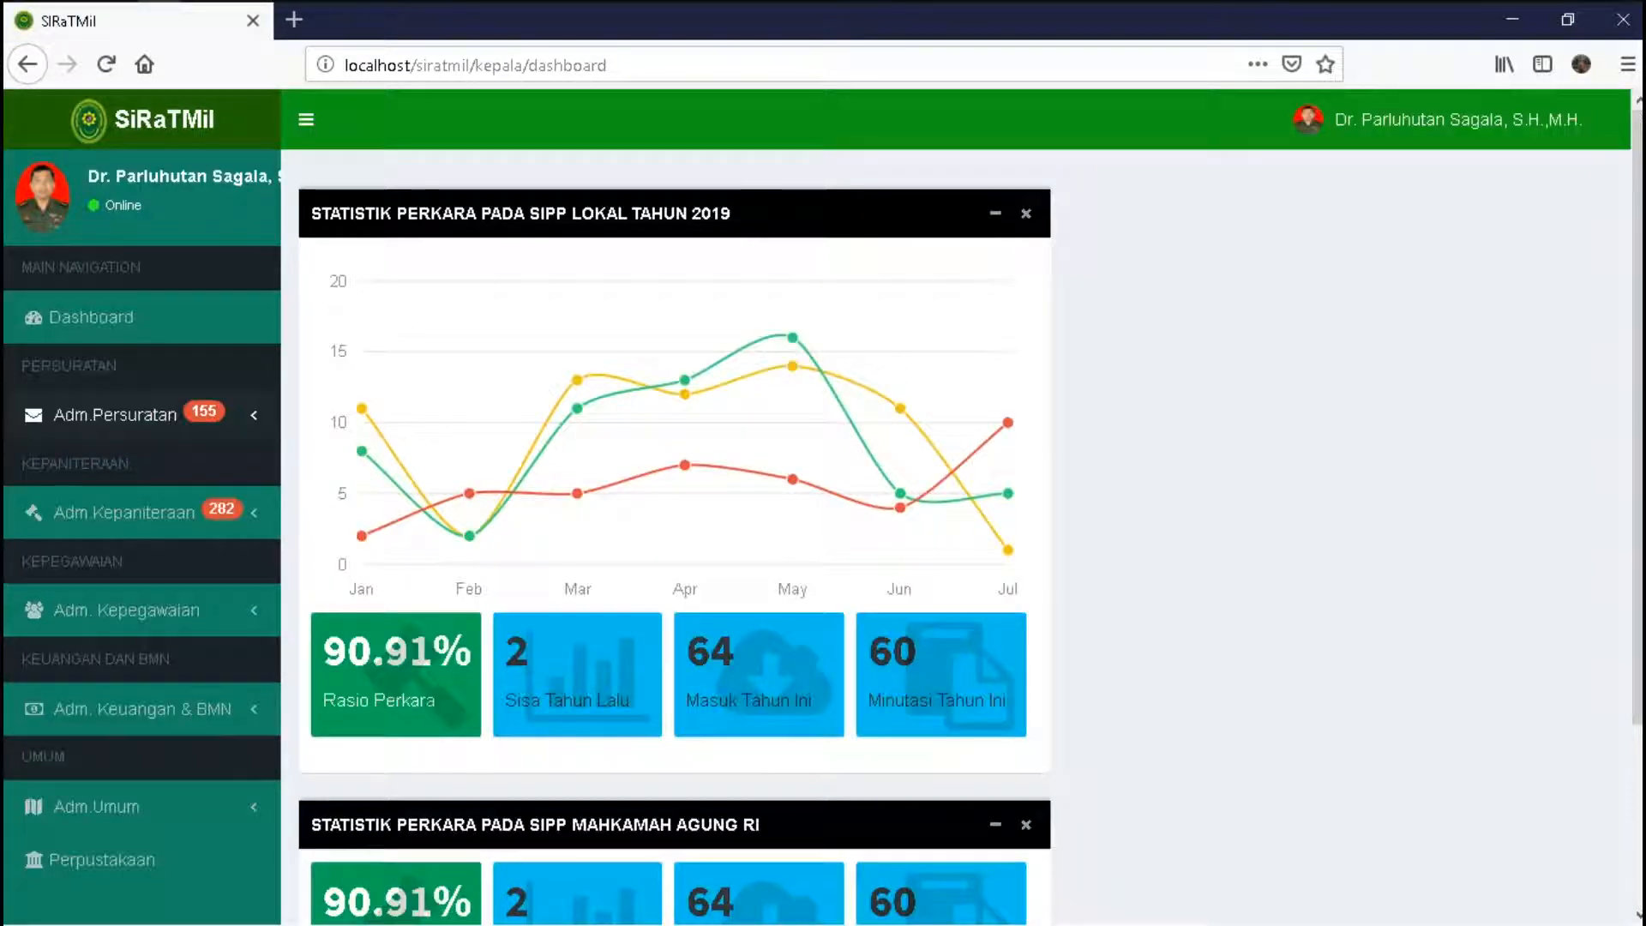
- Under Adm.Persuratan > Surat Masuk, open the Informasi Surat Masuk Belum Disposisi list
click(115, 414)
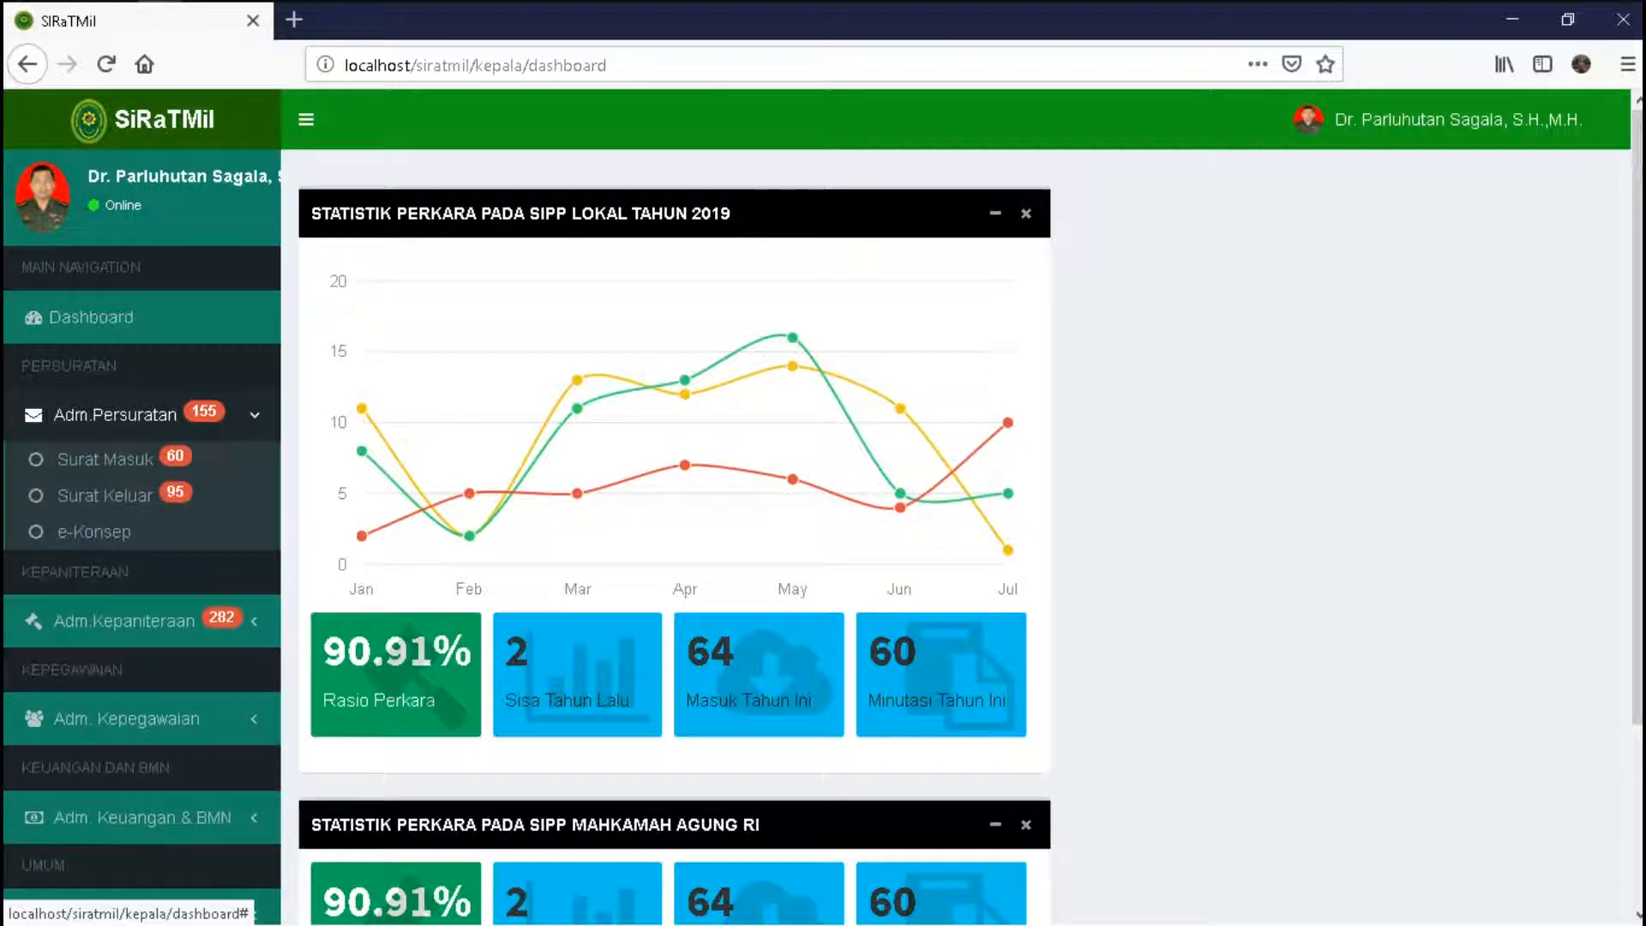
click(105, 458)
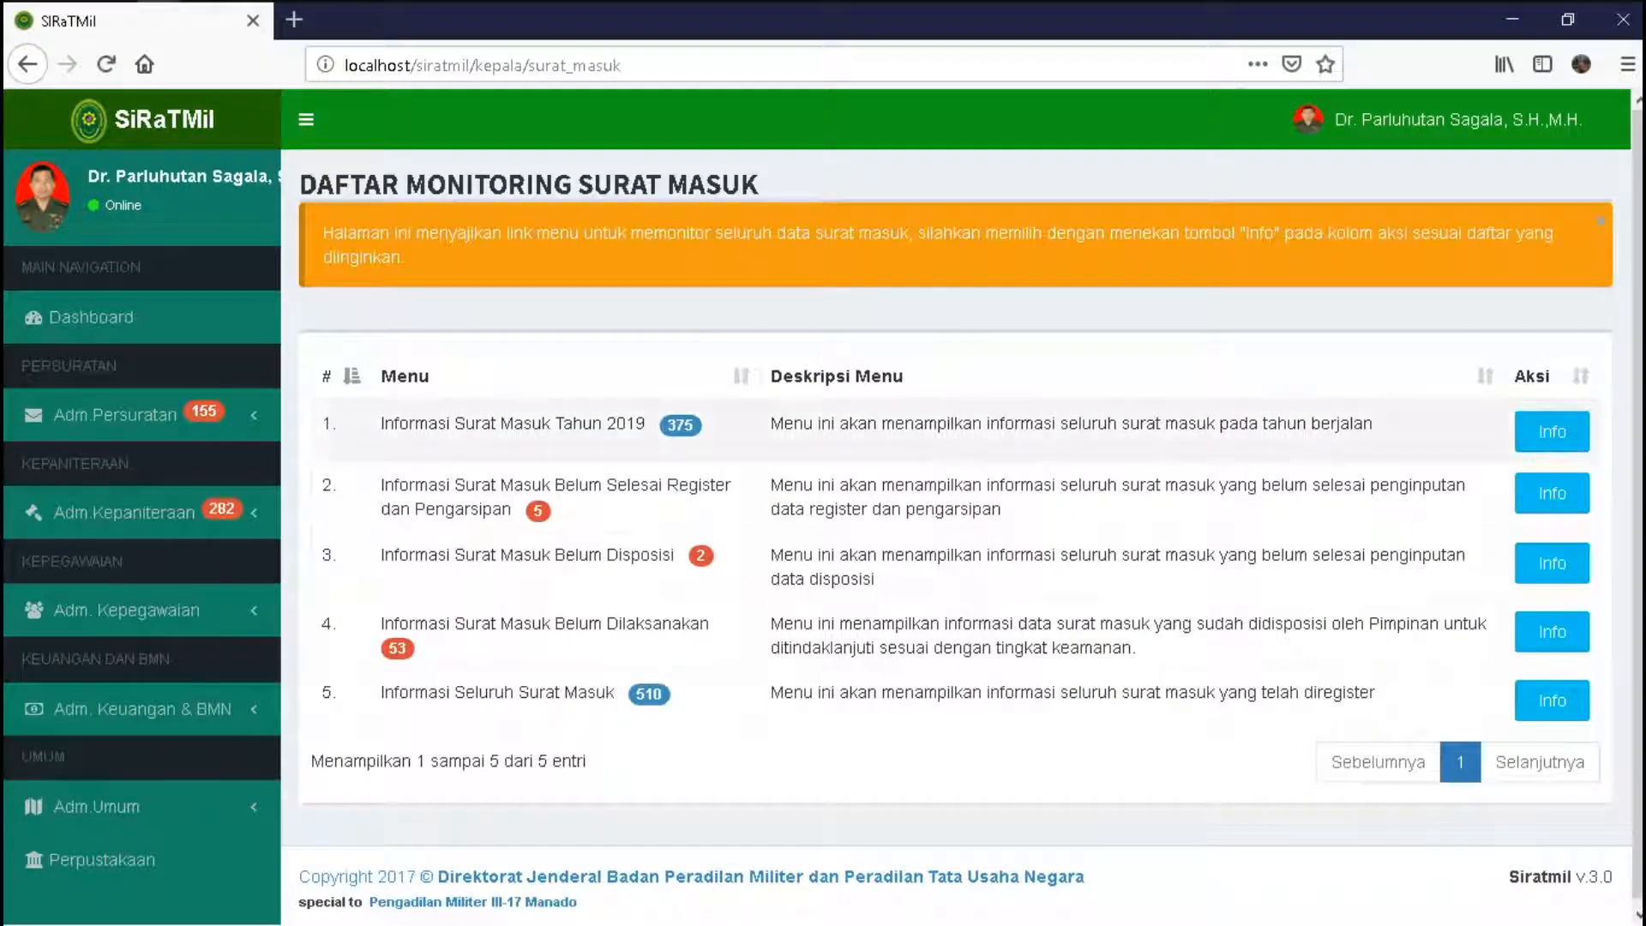
drag(380, 555, 688, 555)
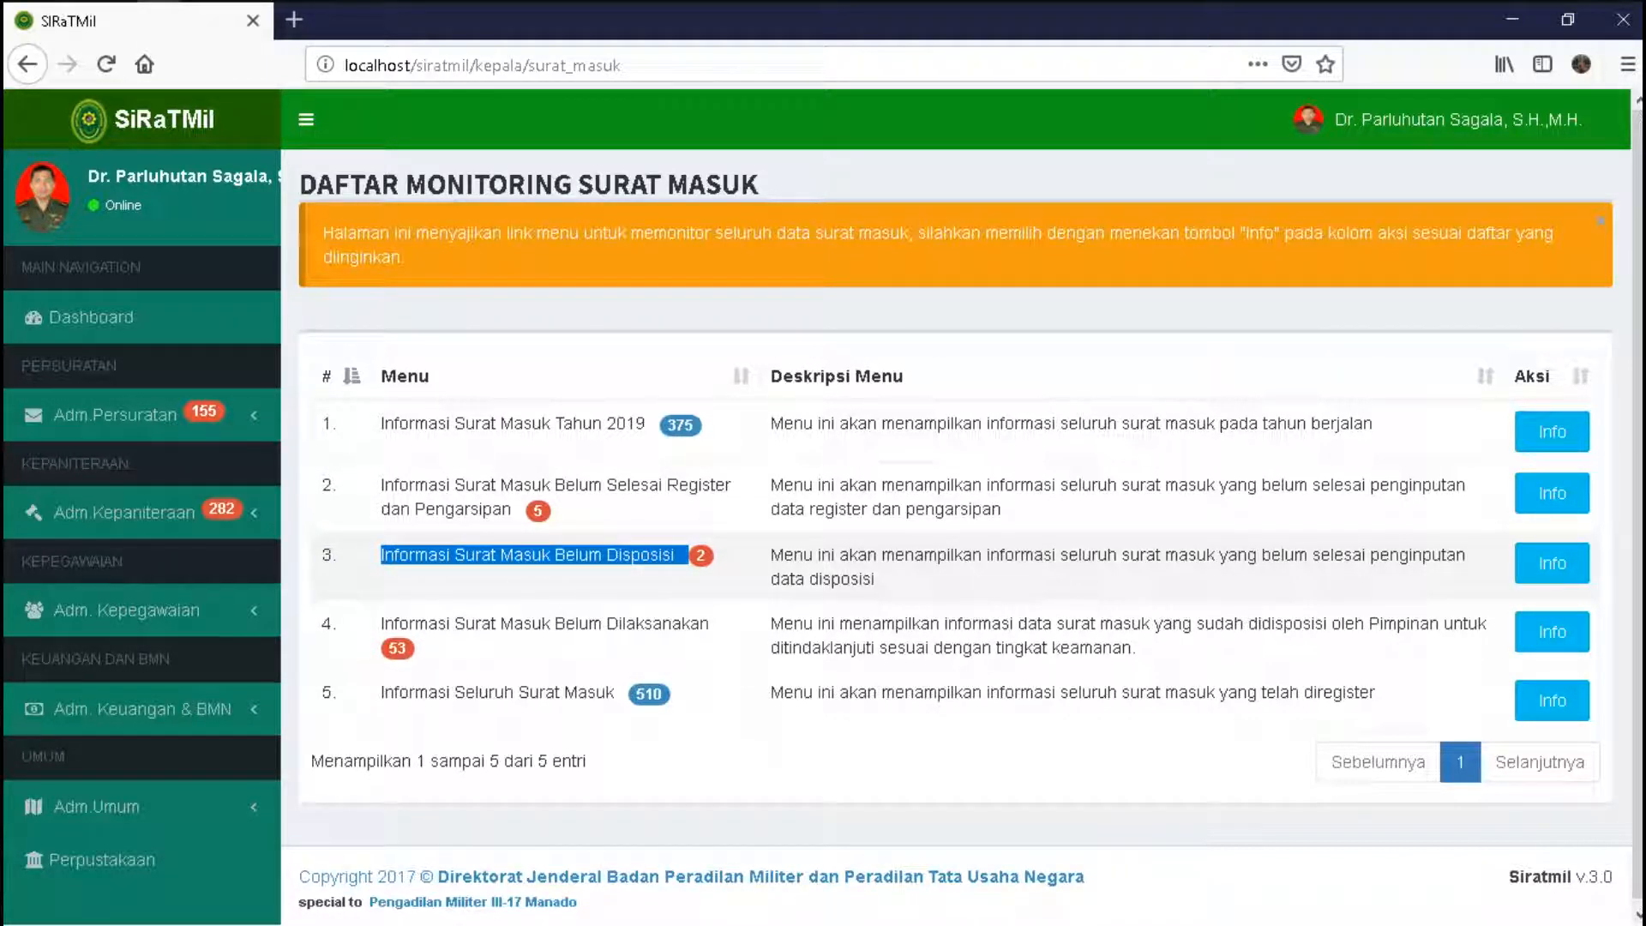
click(1551, 564)
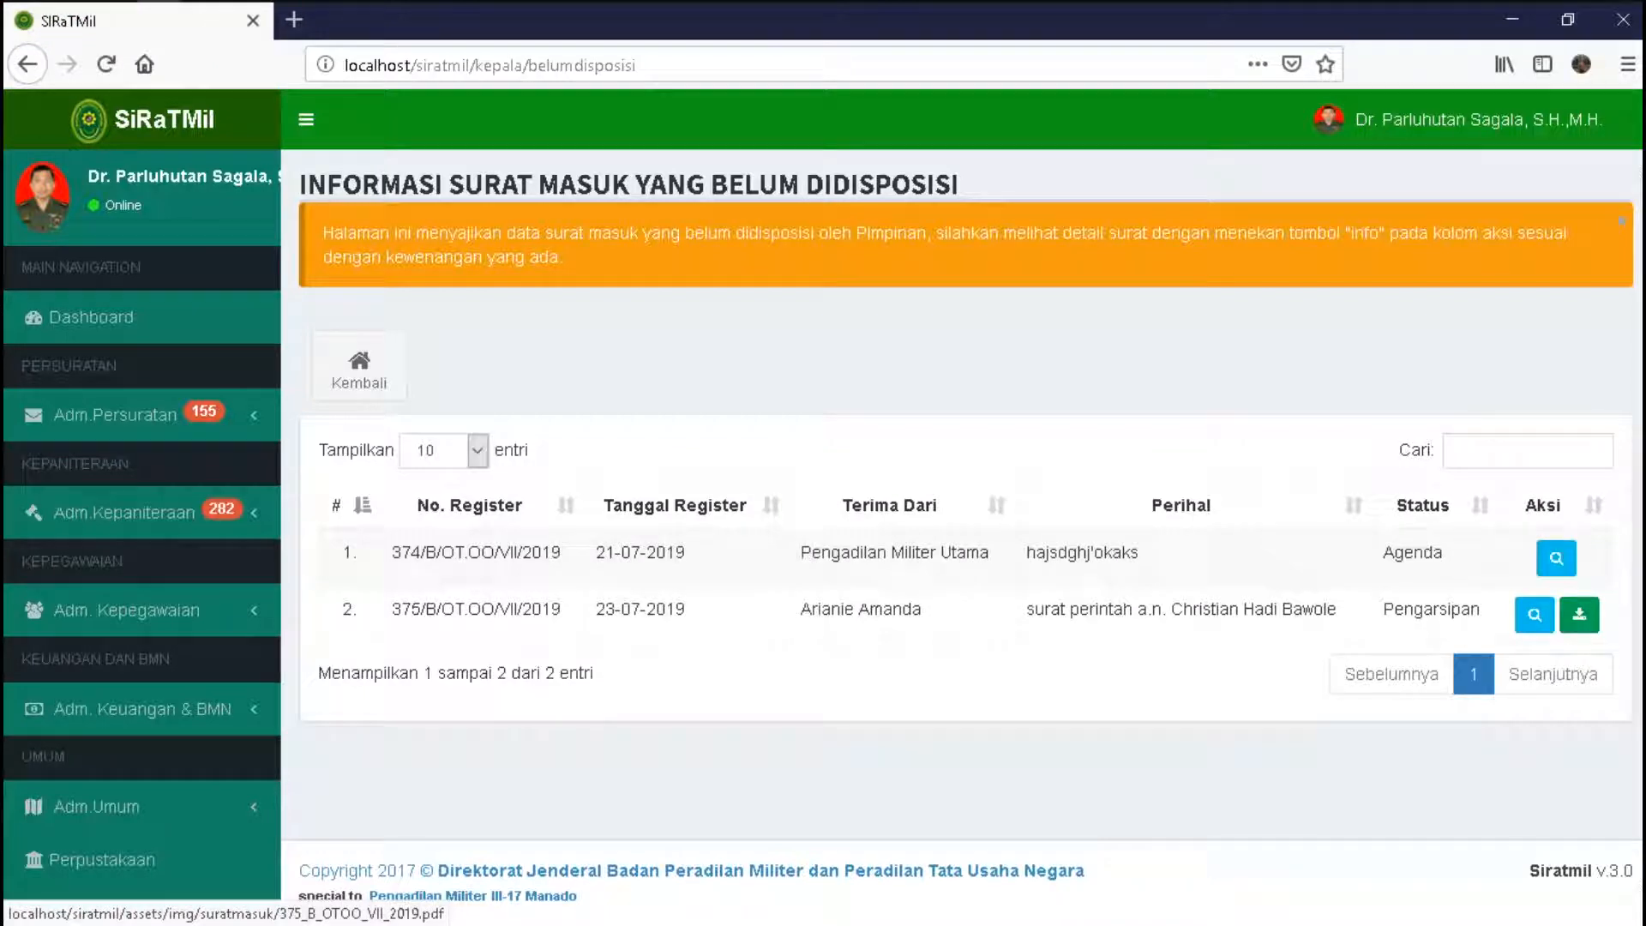
- Open the detail page for register 375/B/OT.OO/VII/2019 from the pending-disposition list
click(1578, 613)
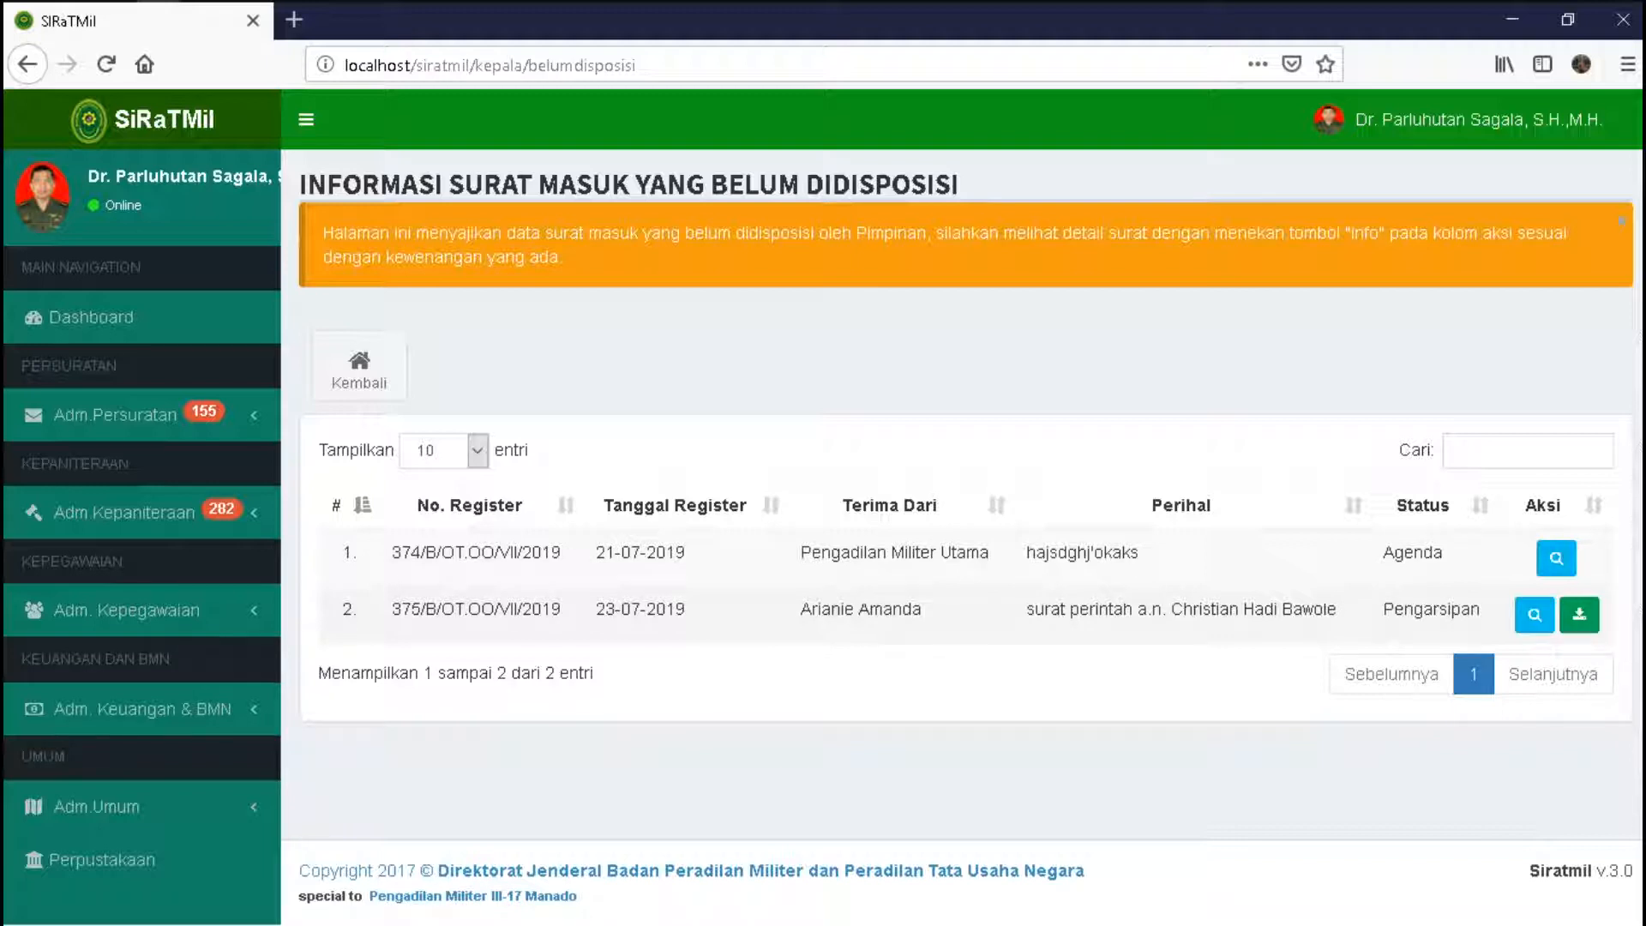
drag(392, 608, 561, 609)
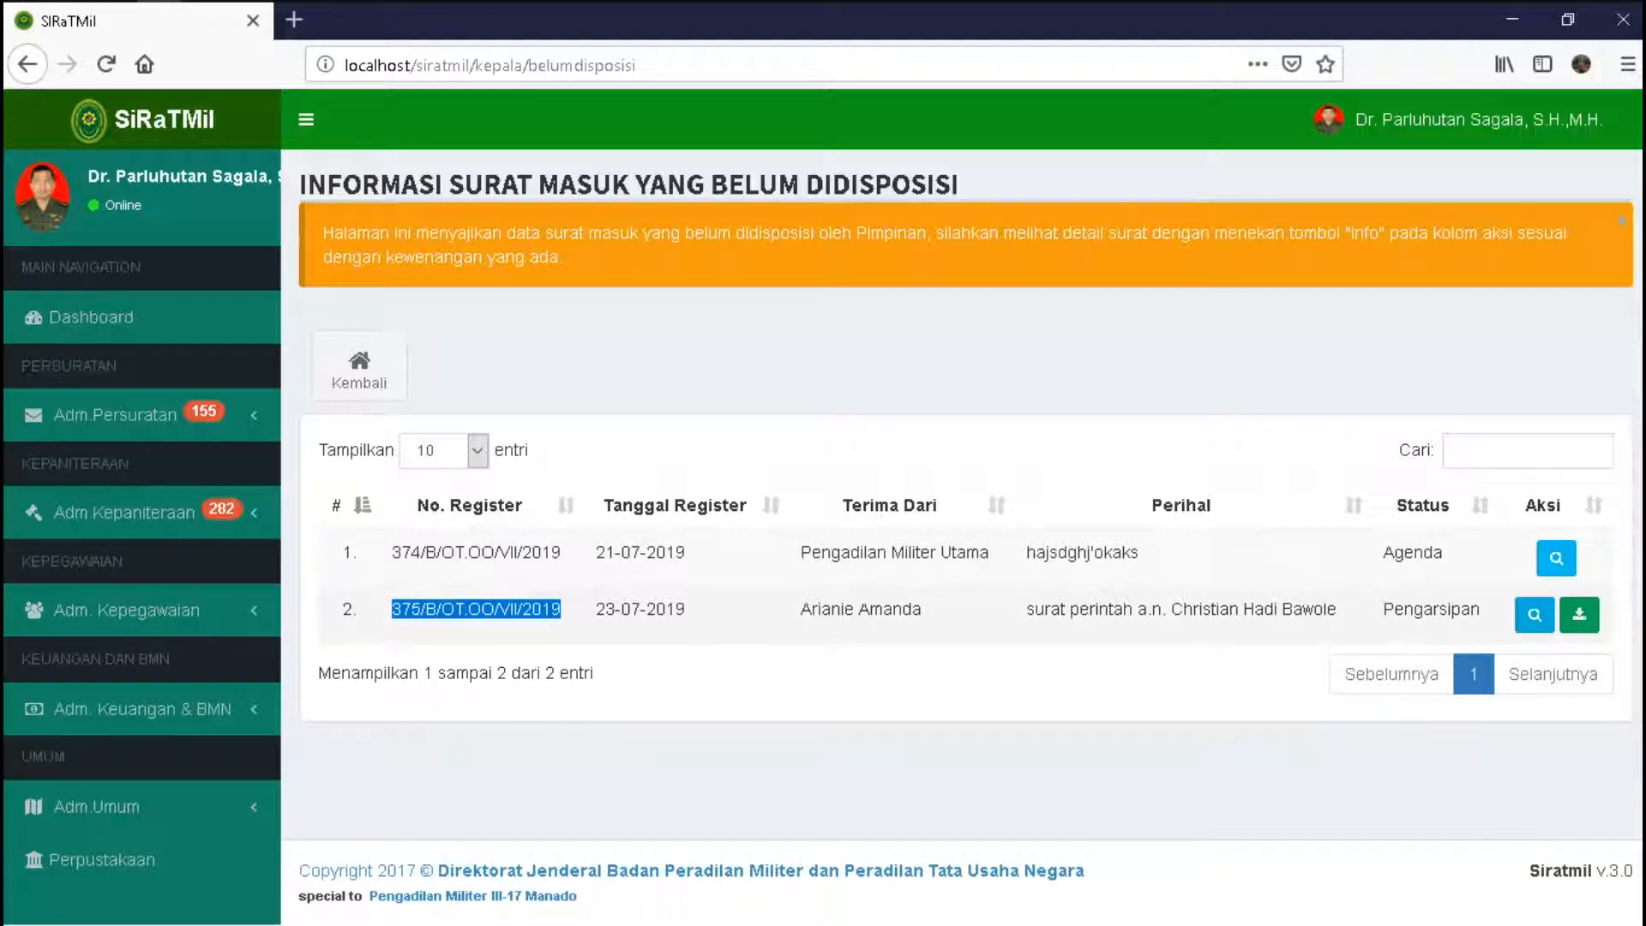
click(1534, 614)
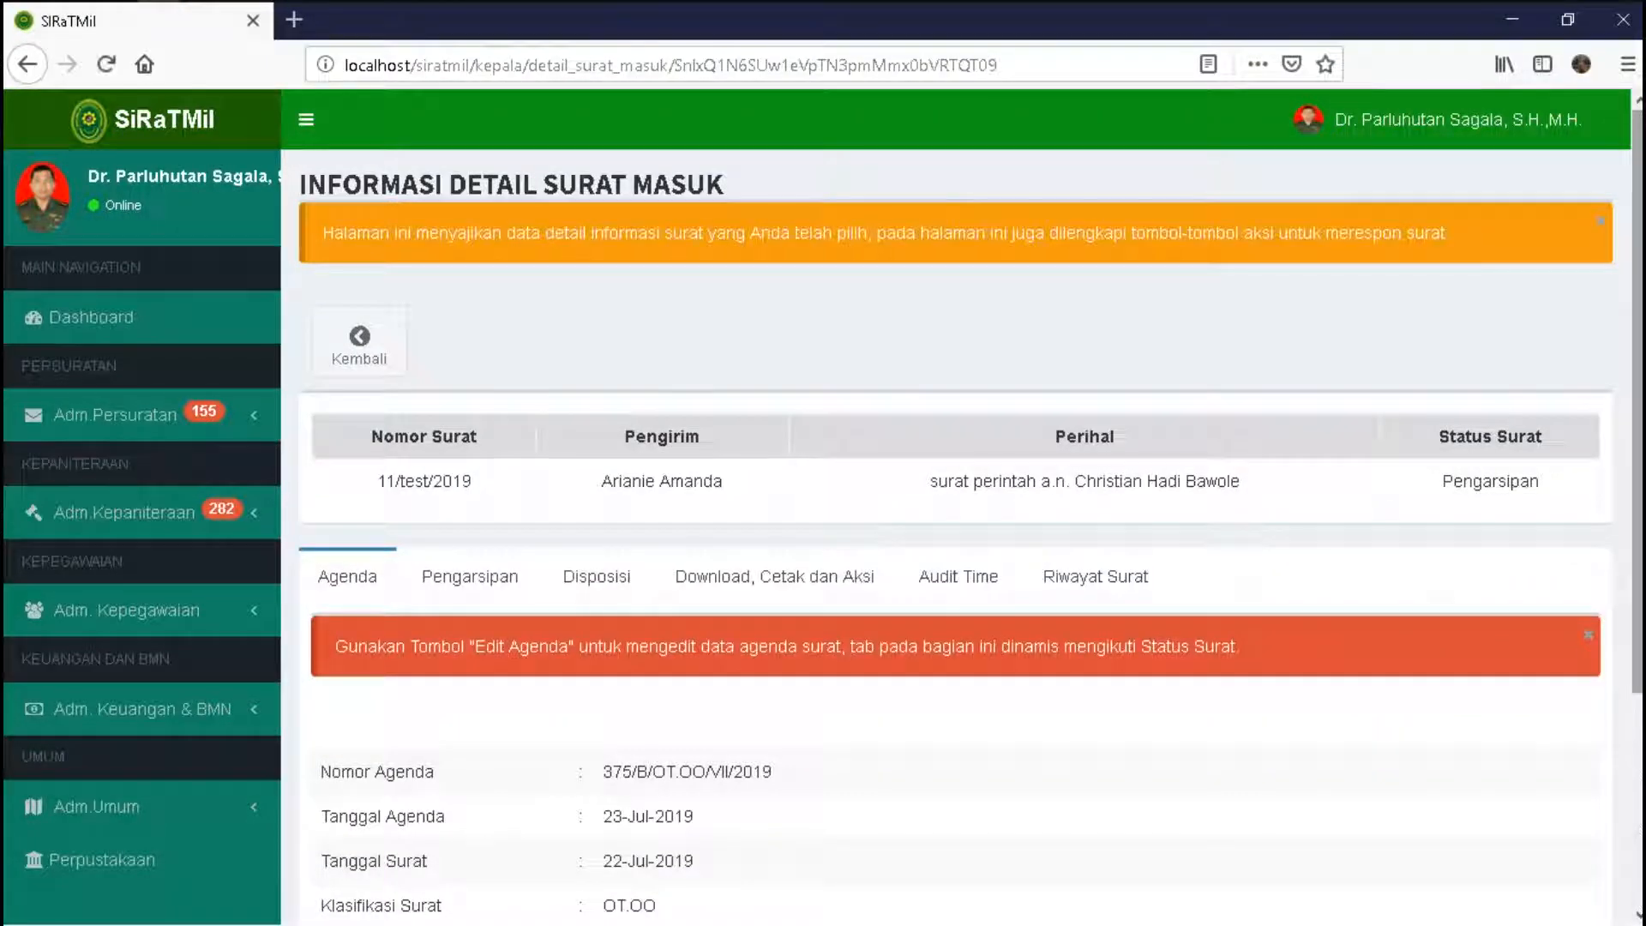
- Switch to the Disposisi tab and open the Input Data Disposisi Surat form with the Disposi button
scroll(955, 549, down, 2)
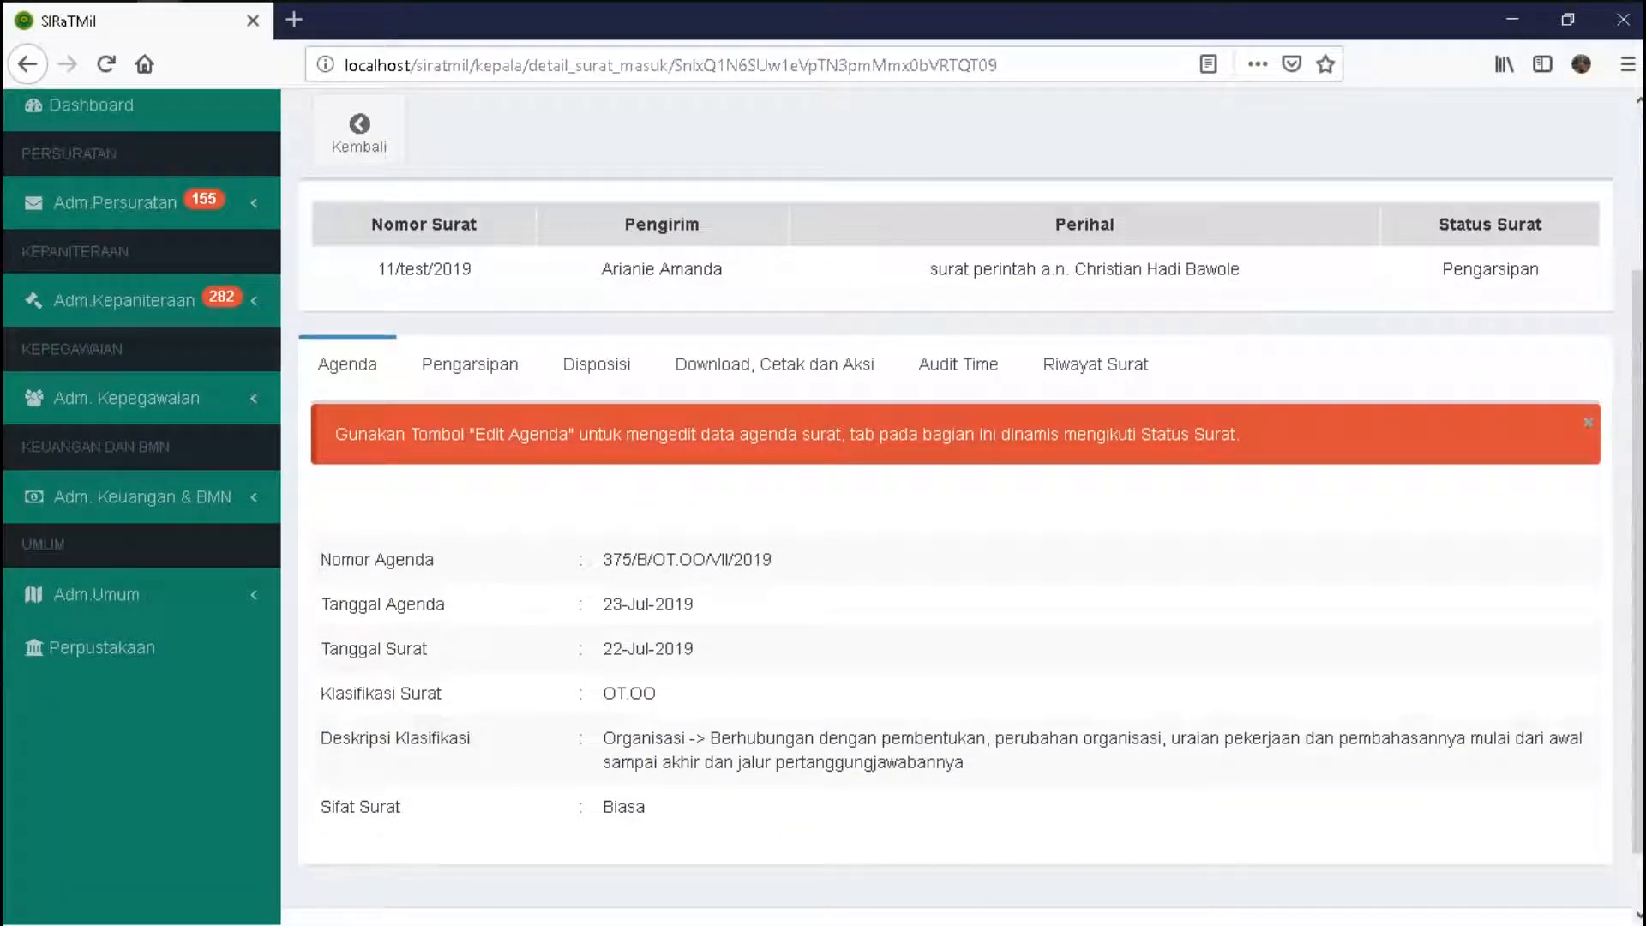
click(469, 363)
click(597, 410)
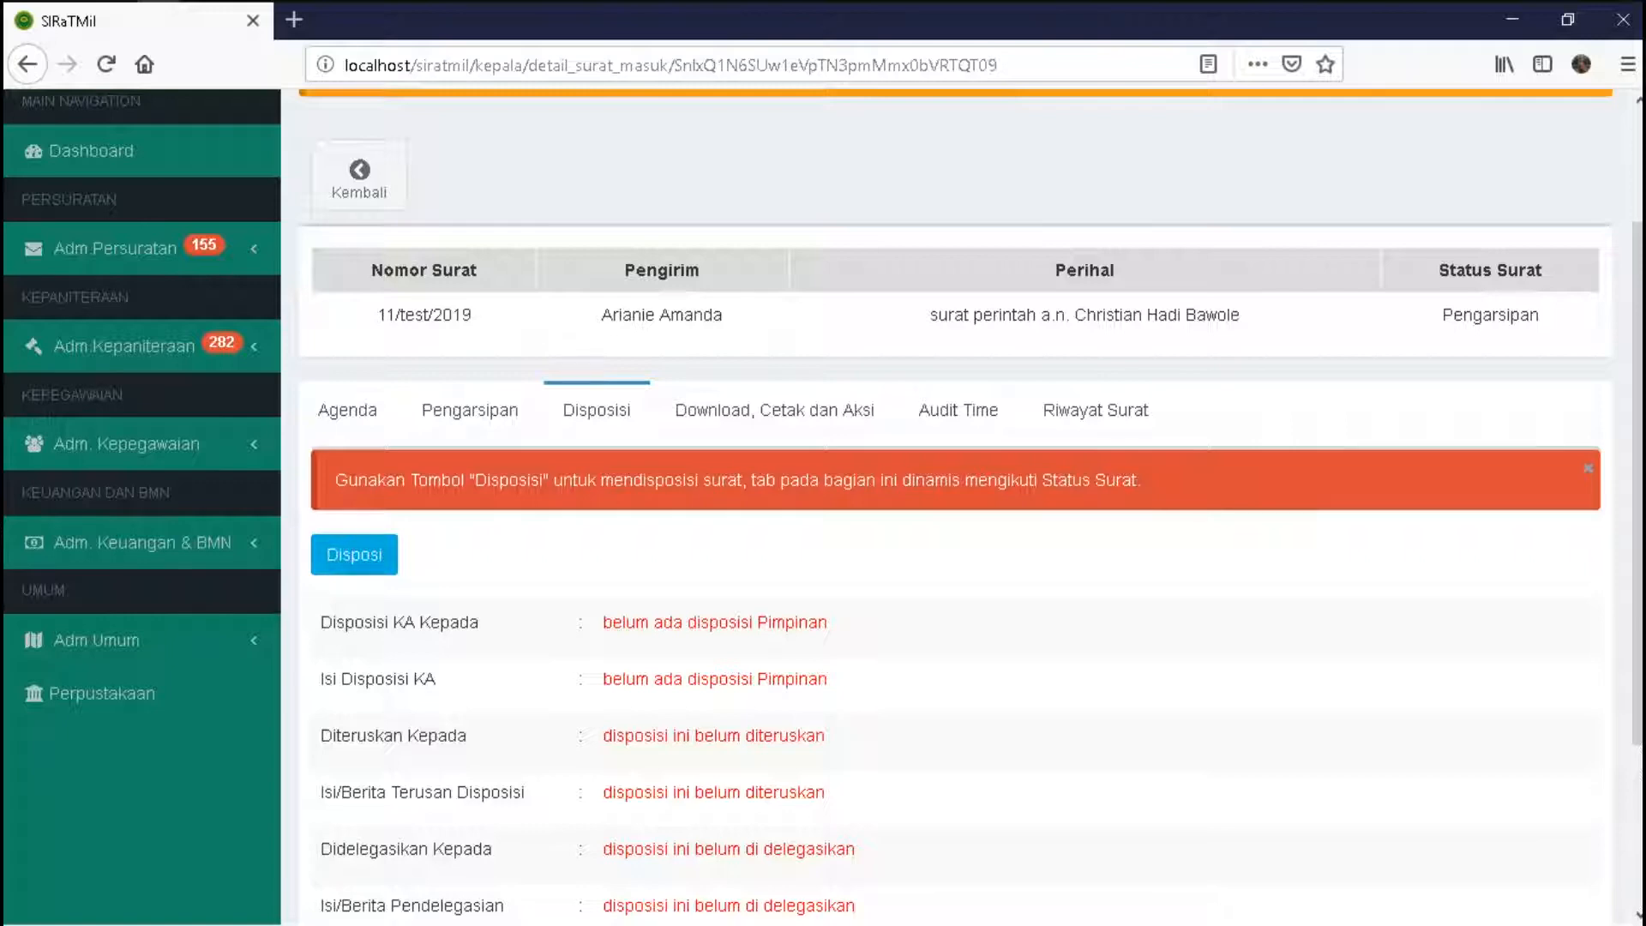
click(354, 554)
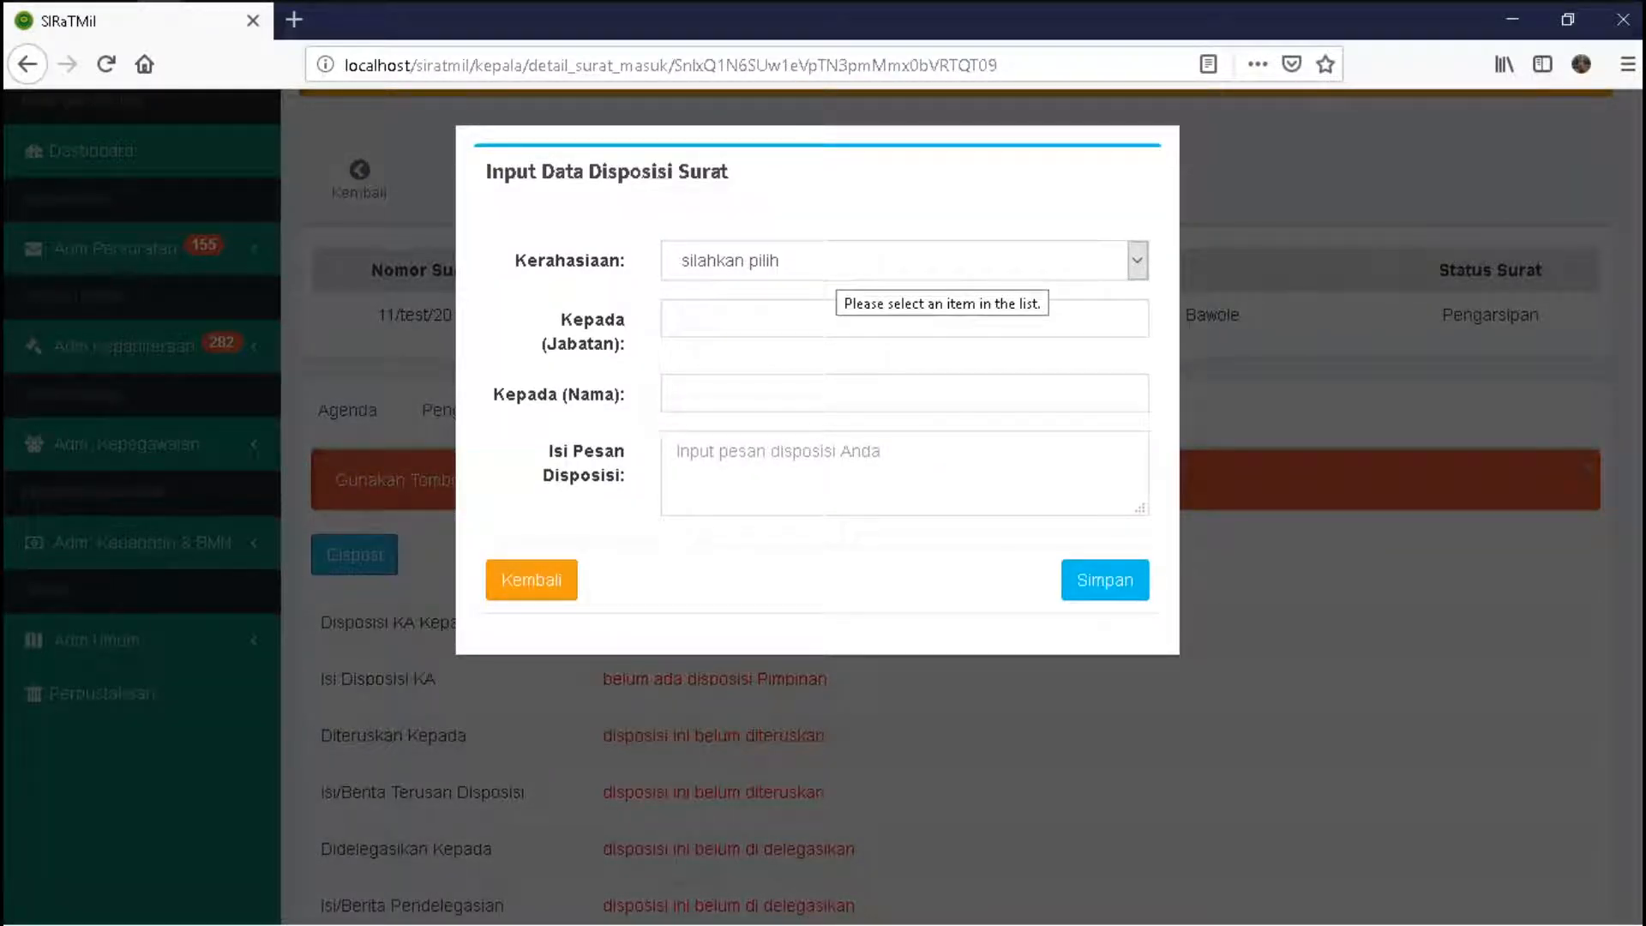
- Try the Semua confidentiality group and check its recipient position and name lists
click(835, 261)
key(Down)
key(Down)
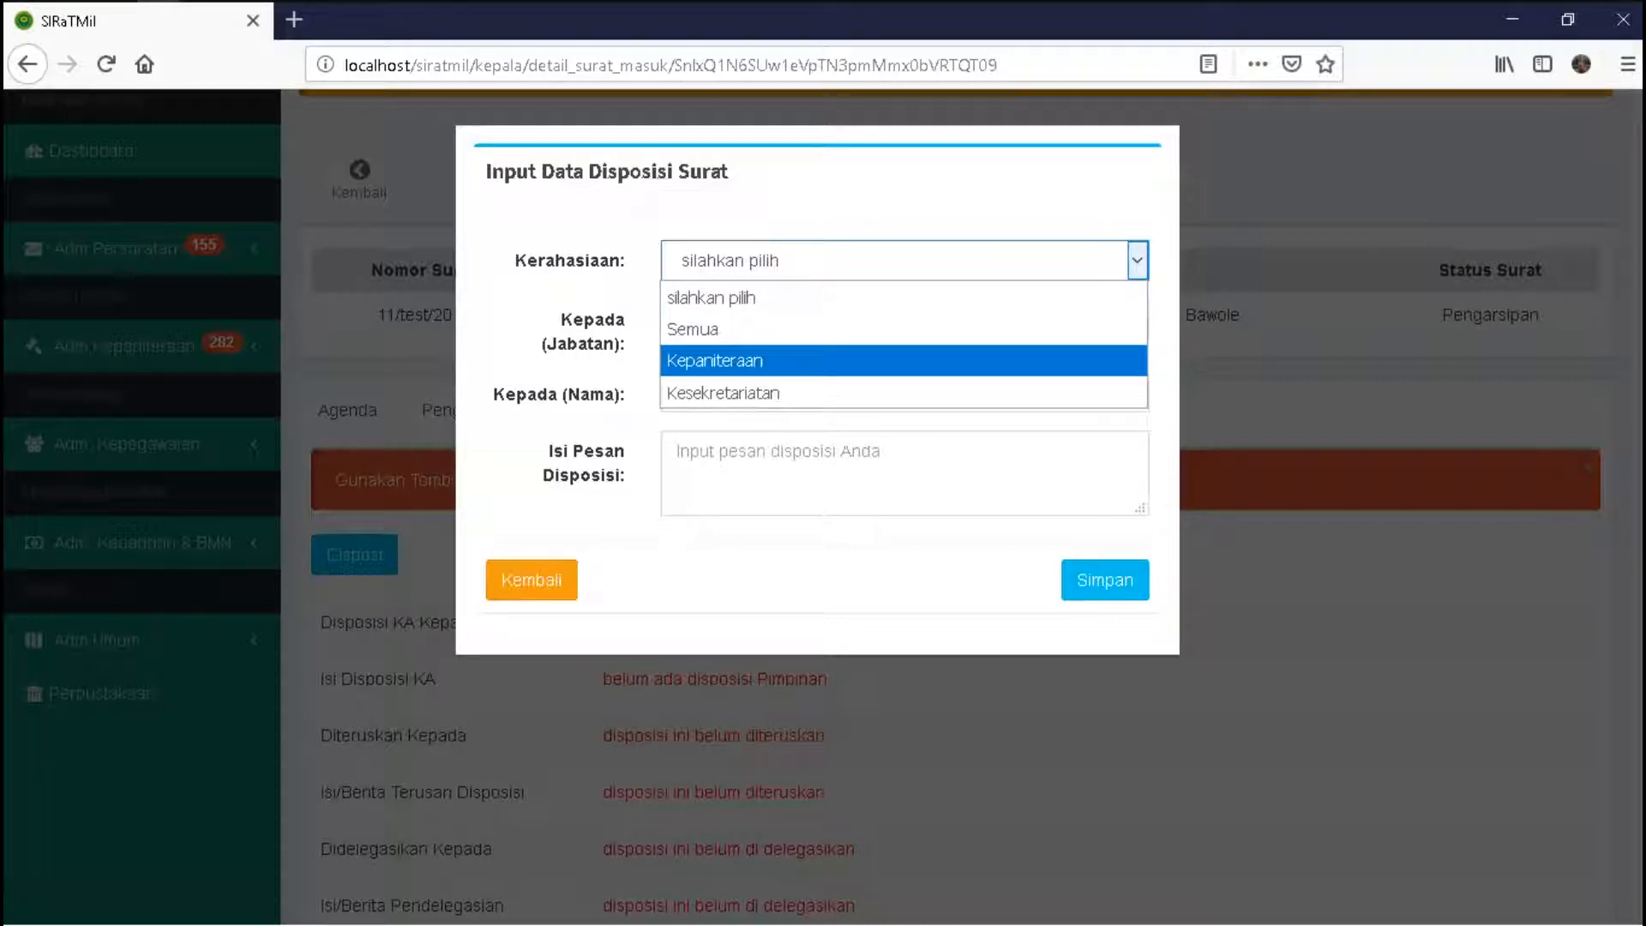
key(Down)
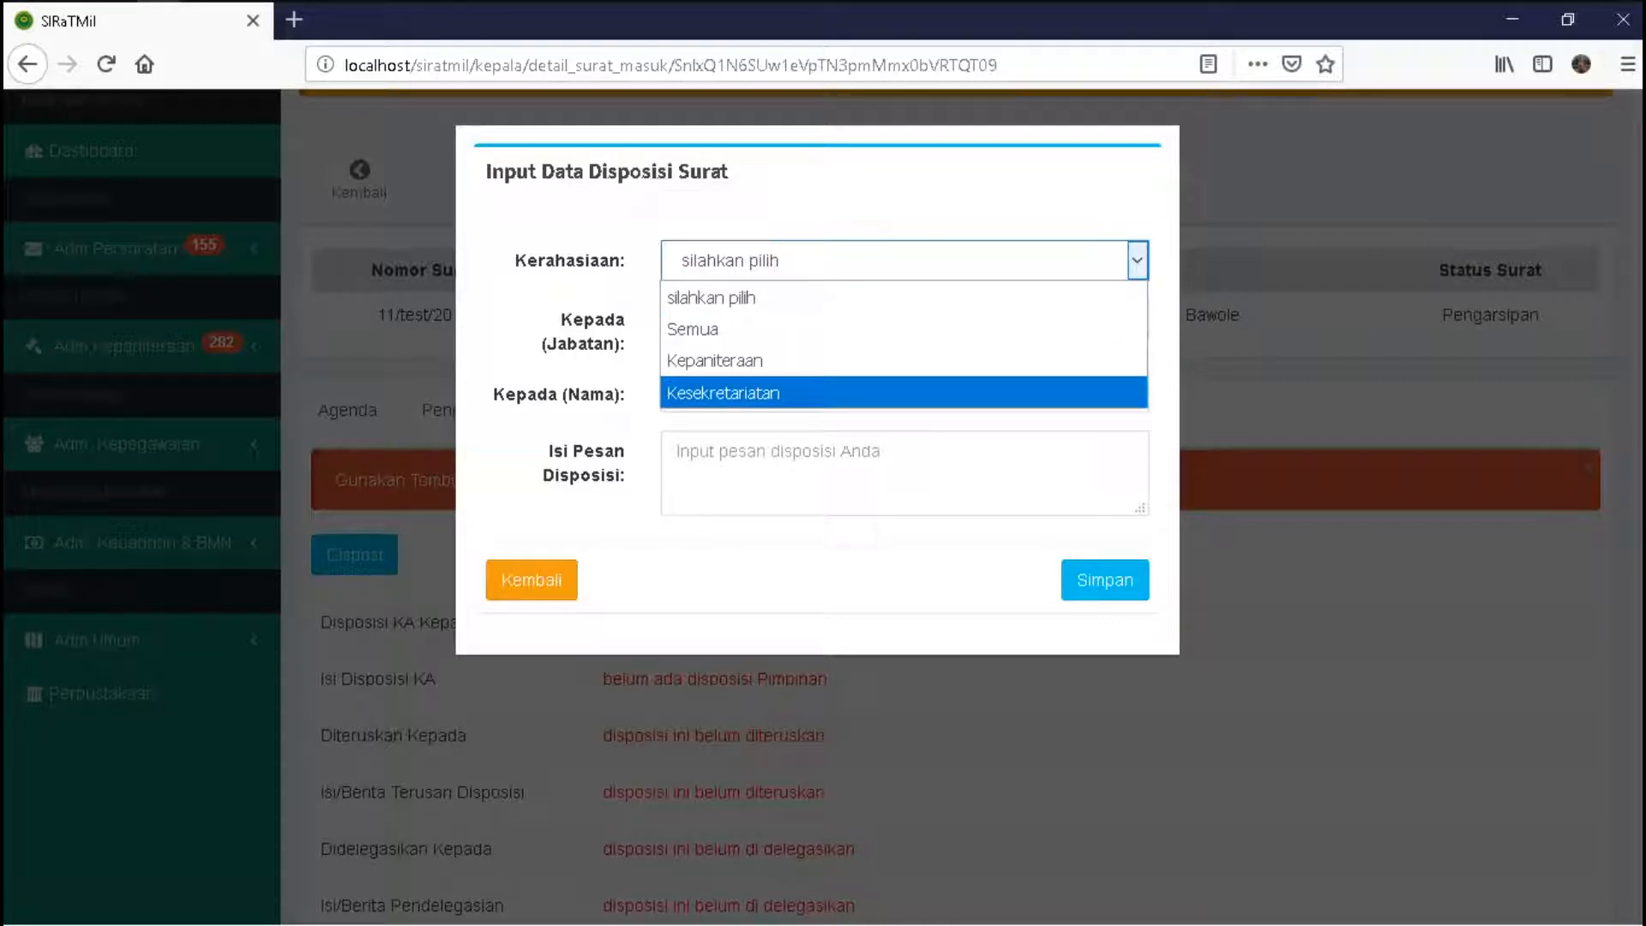
key(Up)
key(Up)
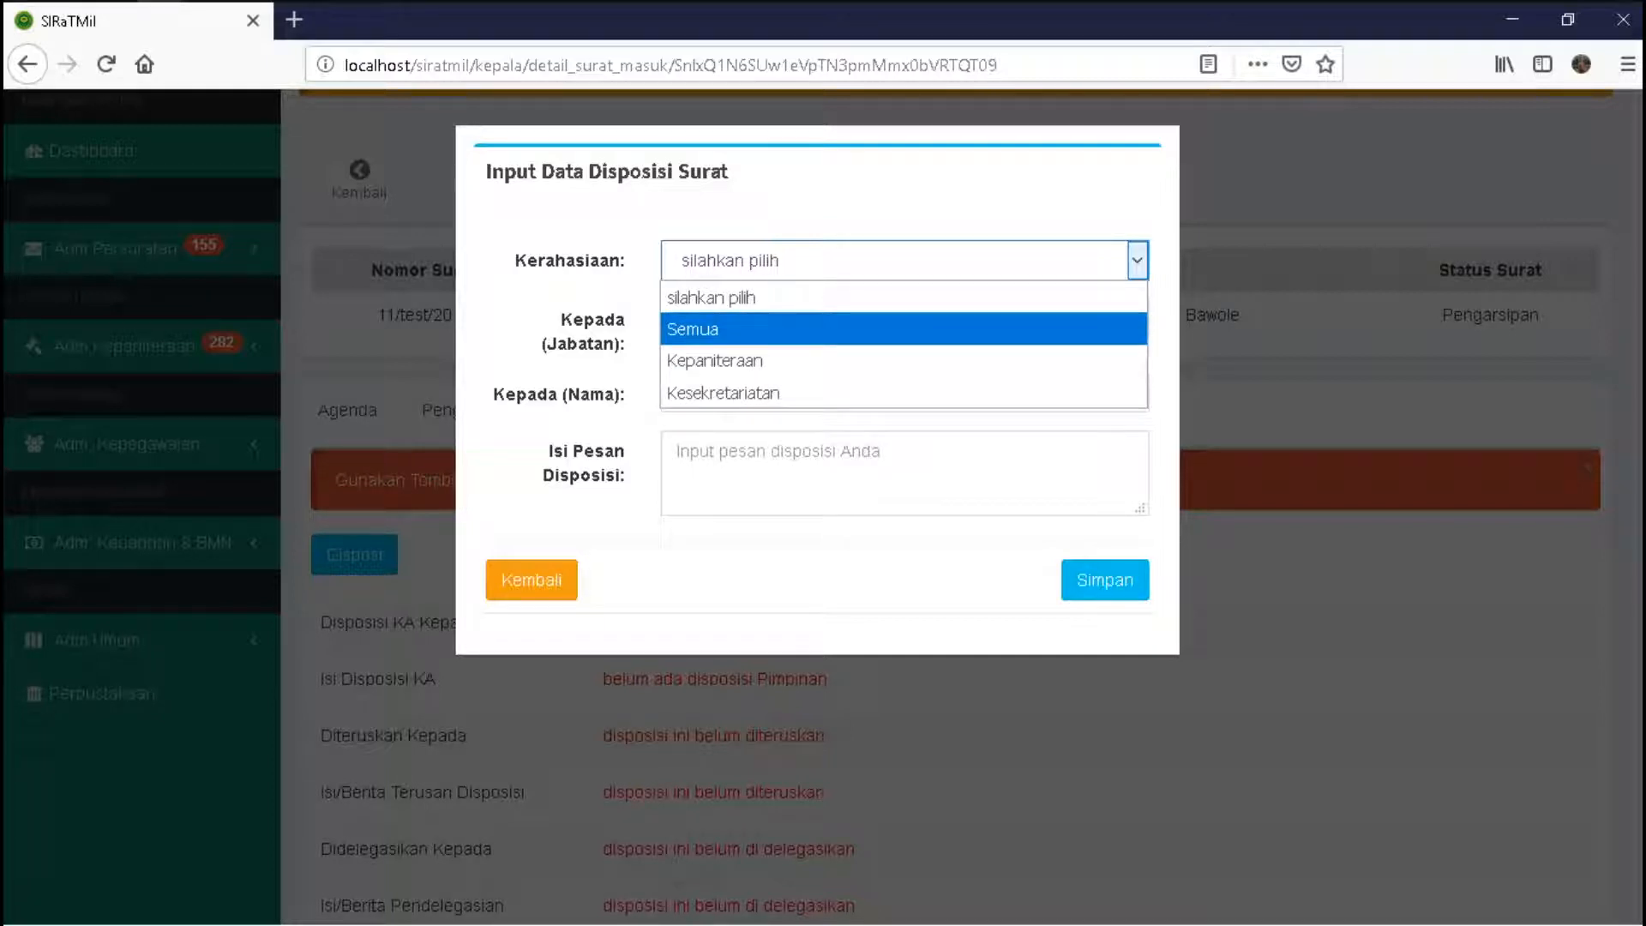
key(Return)
key(Tab)
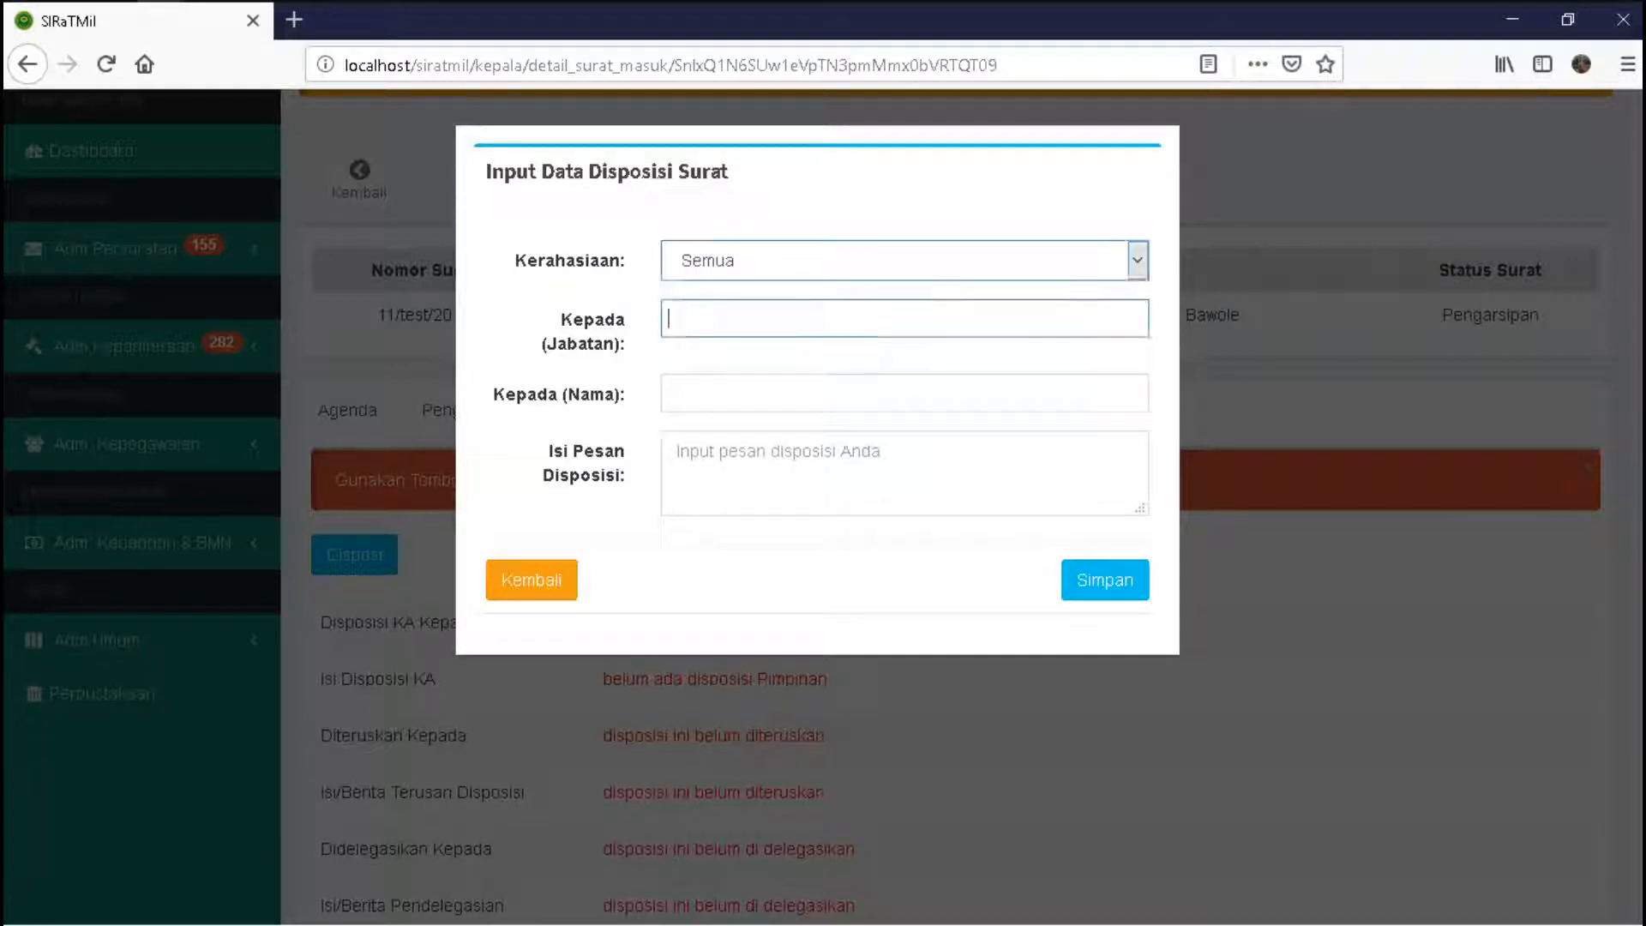
key(Down)
key(Escape)
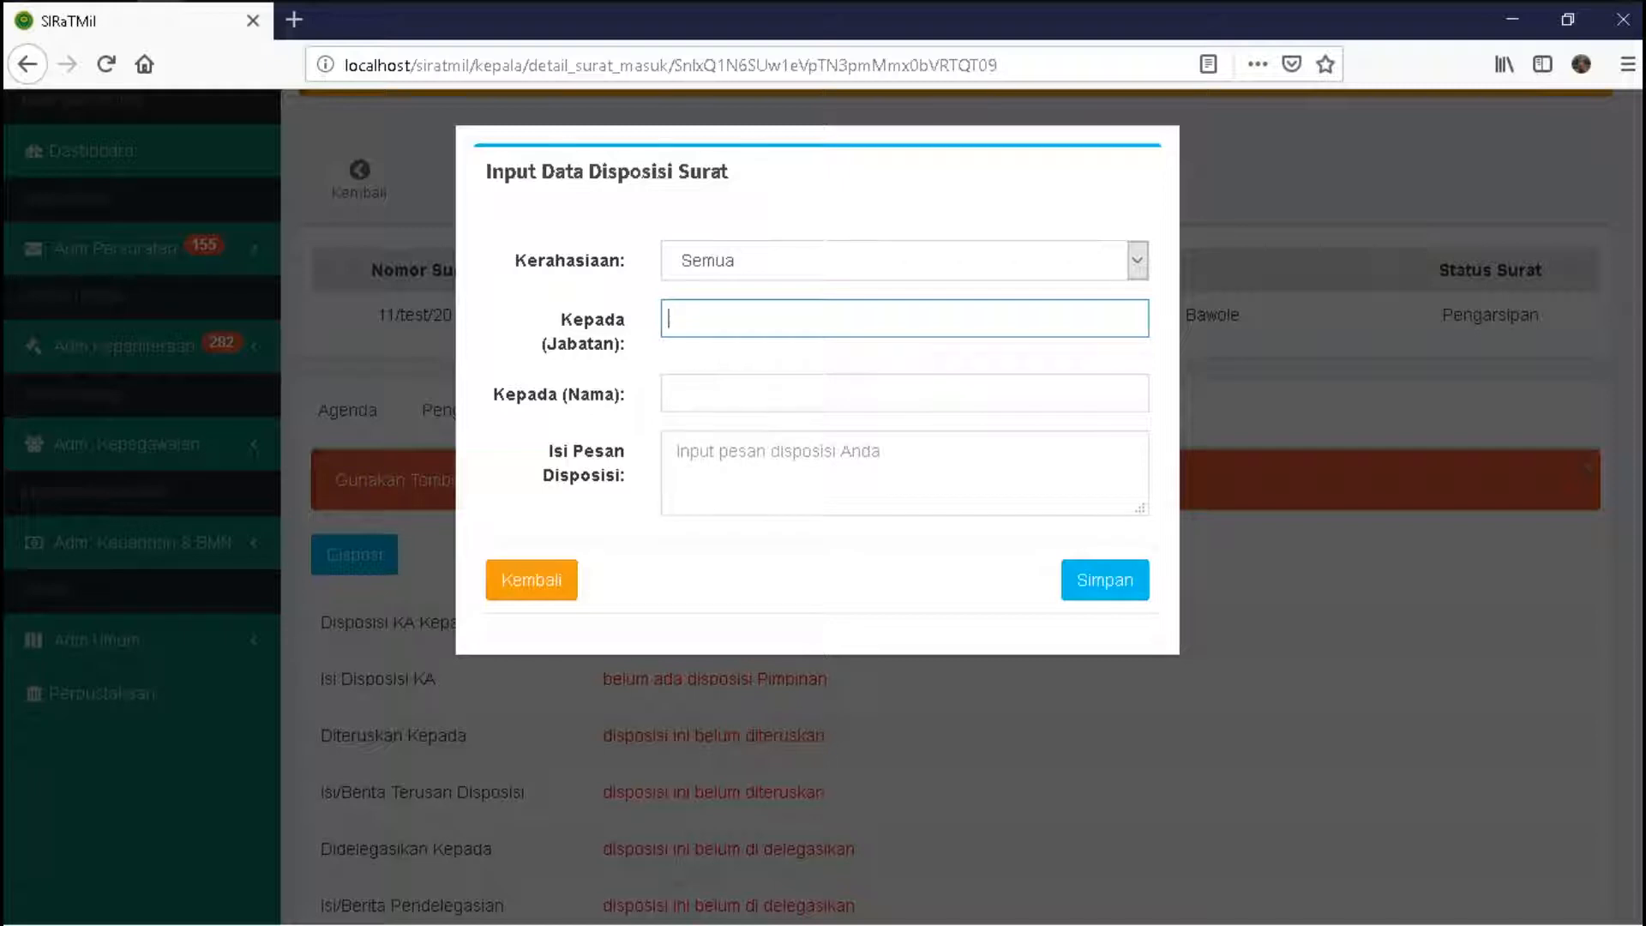
key(Tab)
key(Down)
key(Escape)
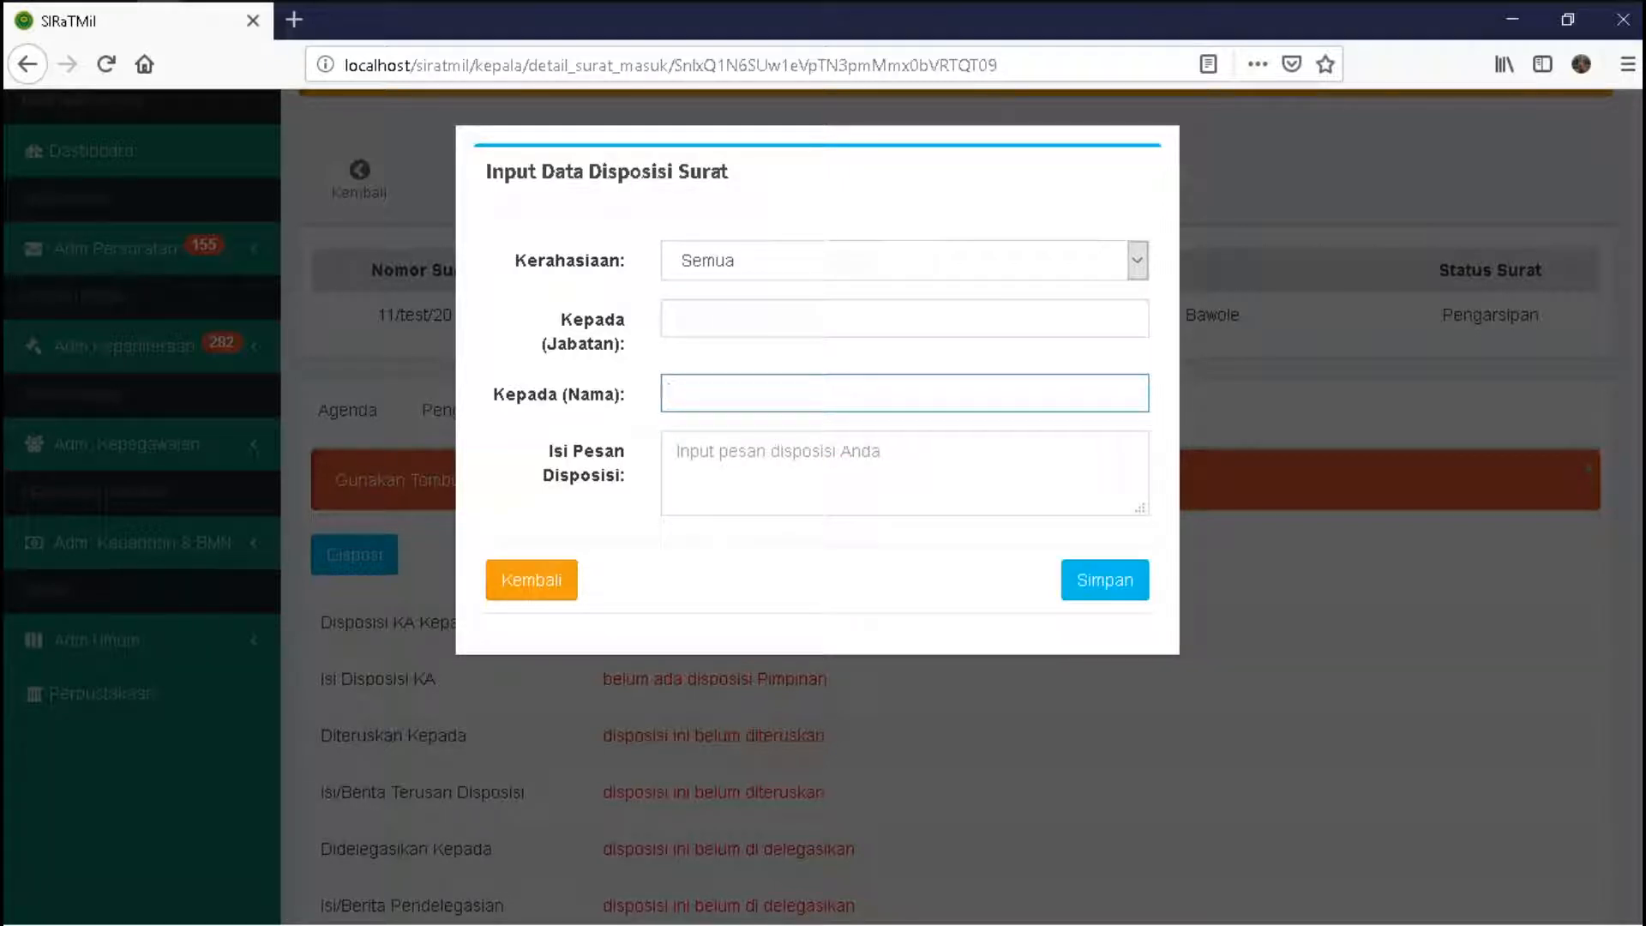
- Switch confidentiality to Kepaniteraan and check the recipient positions it offers
key(shift+Tab)
key(shift+Tab)
key(alt+Down)
key(Down)
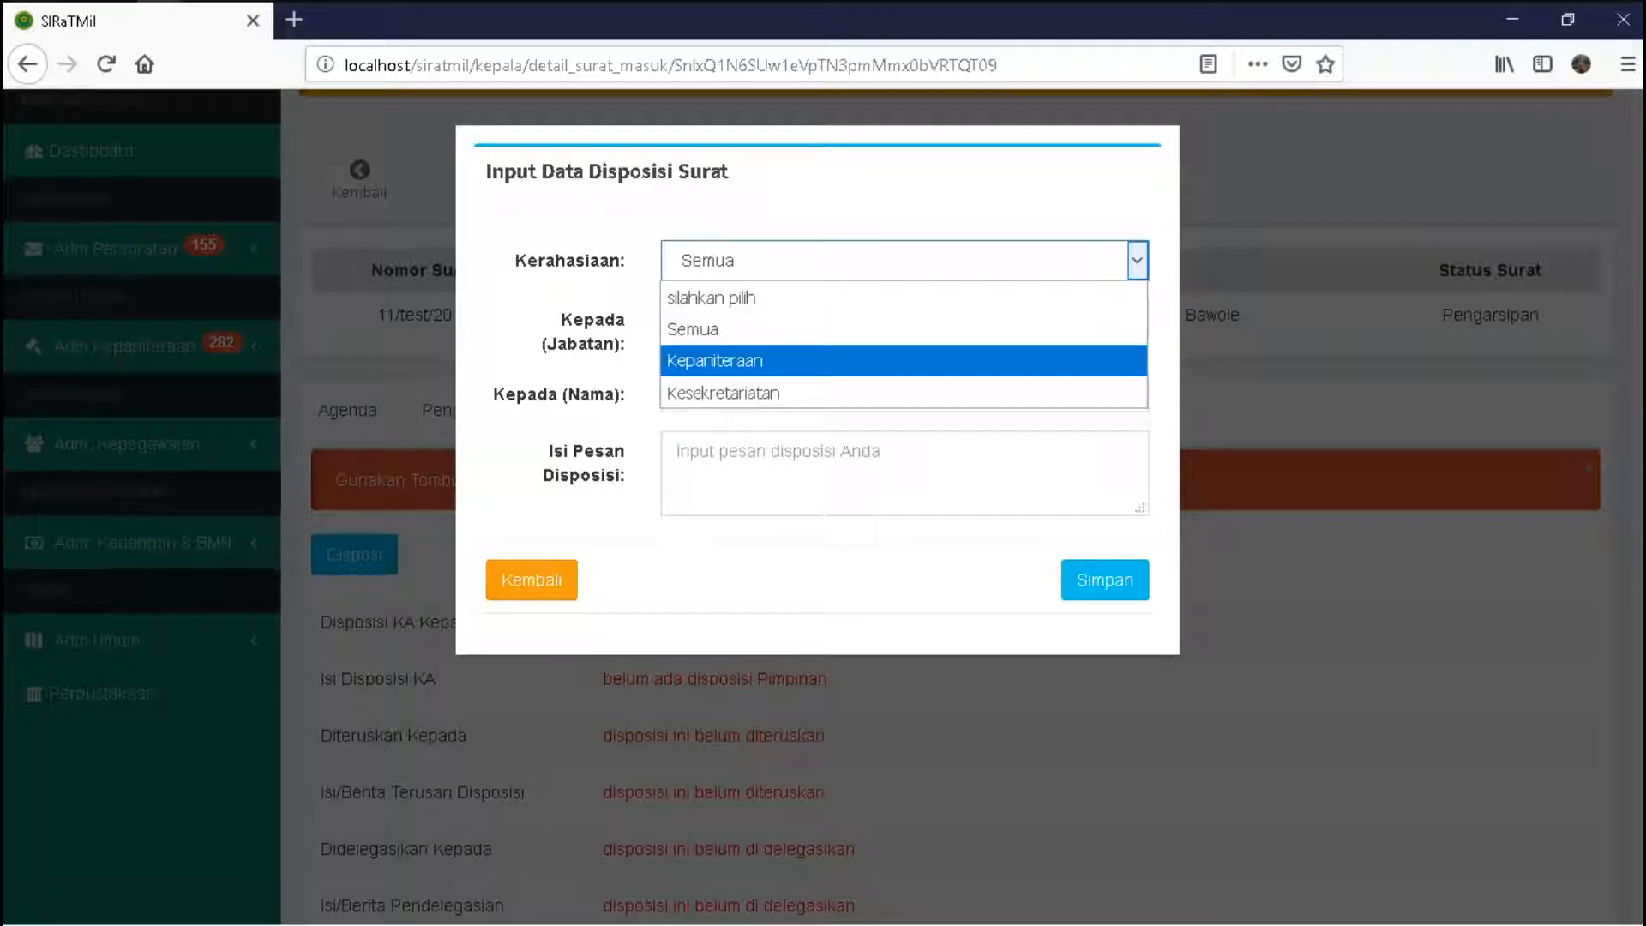
key(Return)
key(Tab)
key(Down)
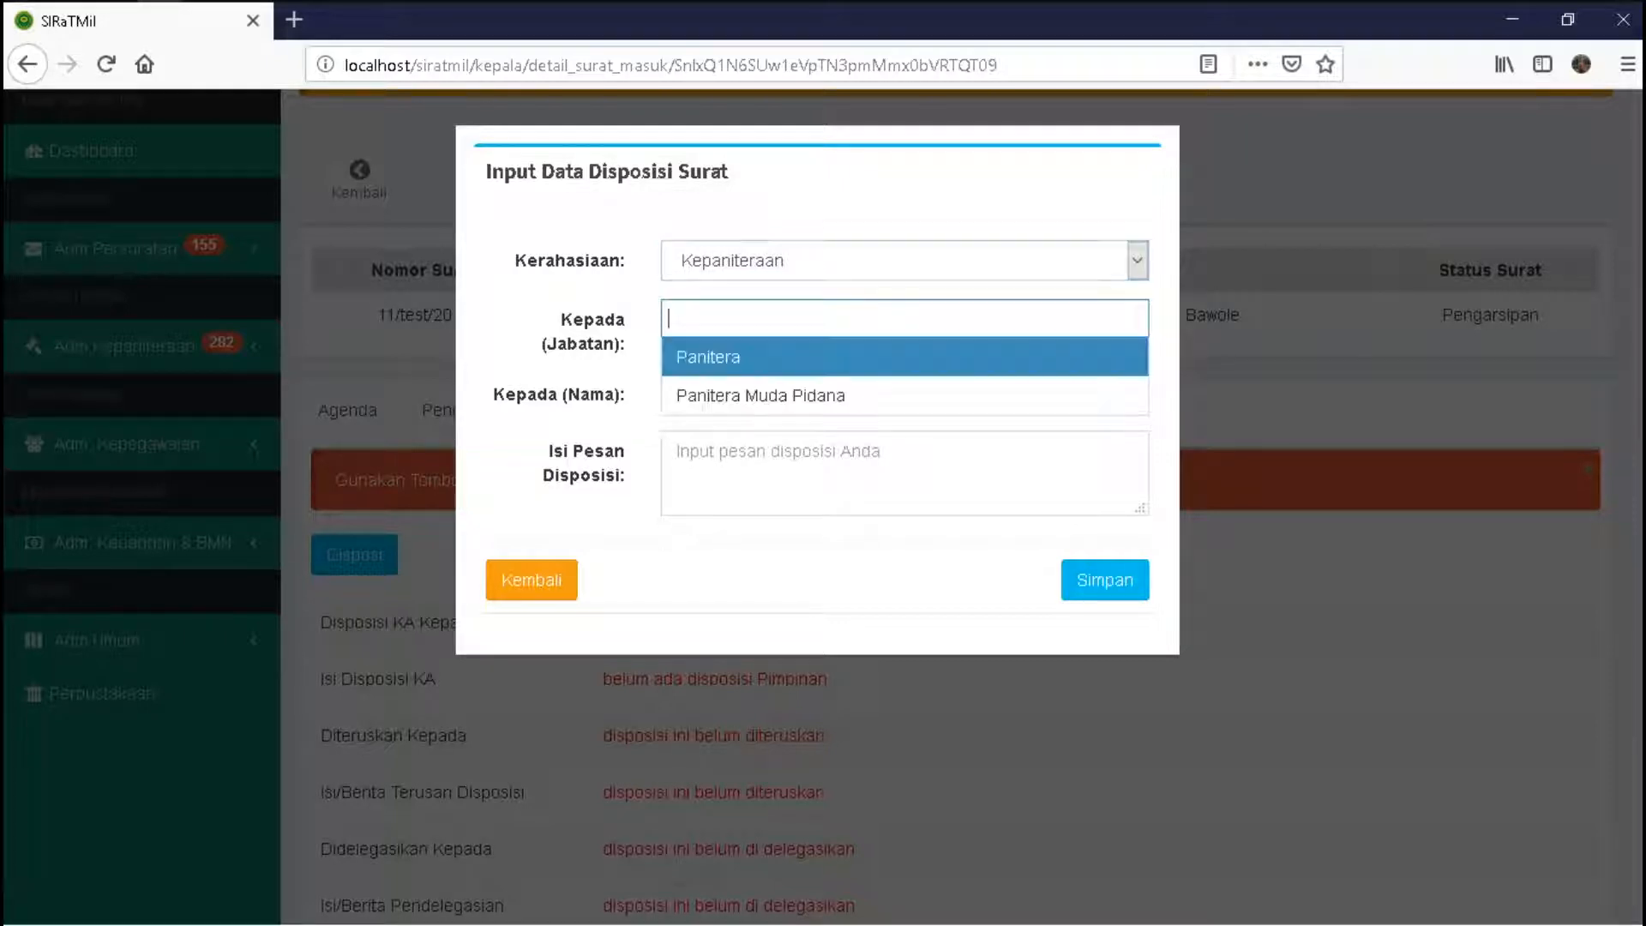
key(Escape)
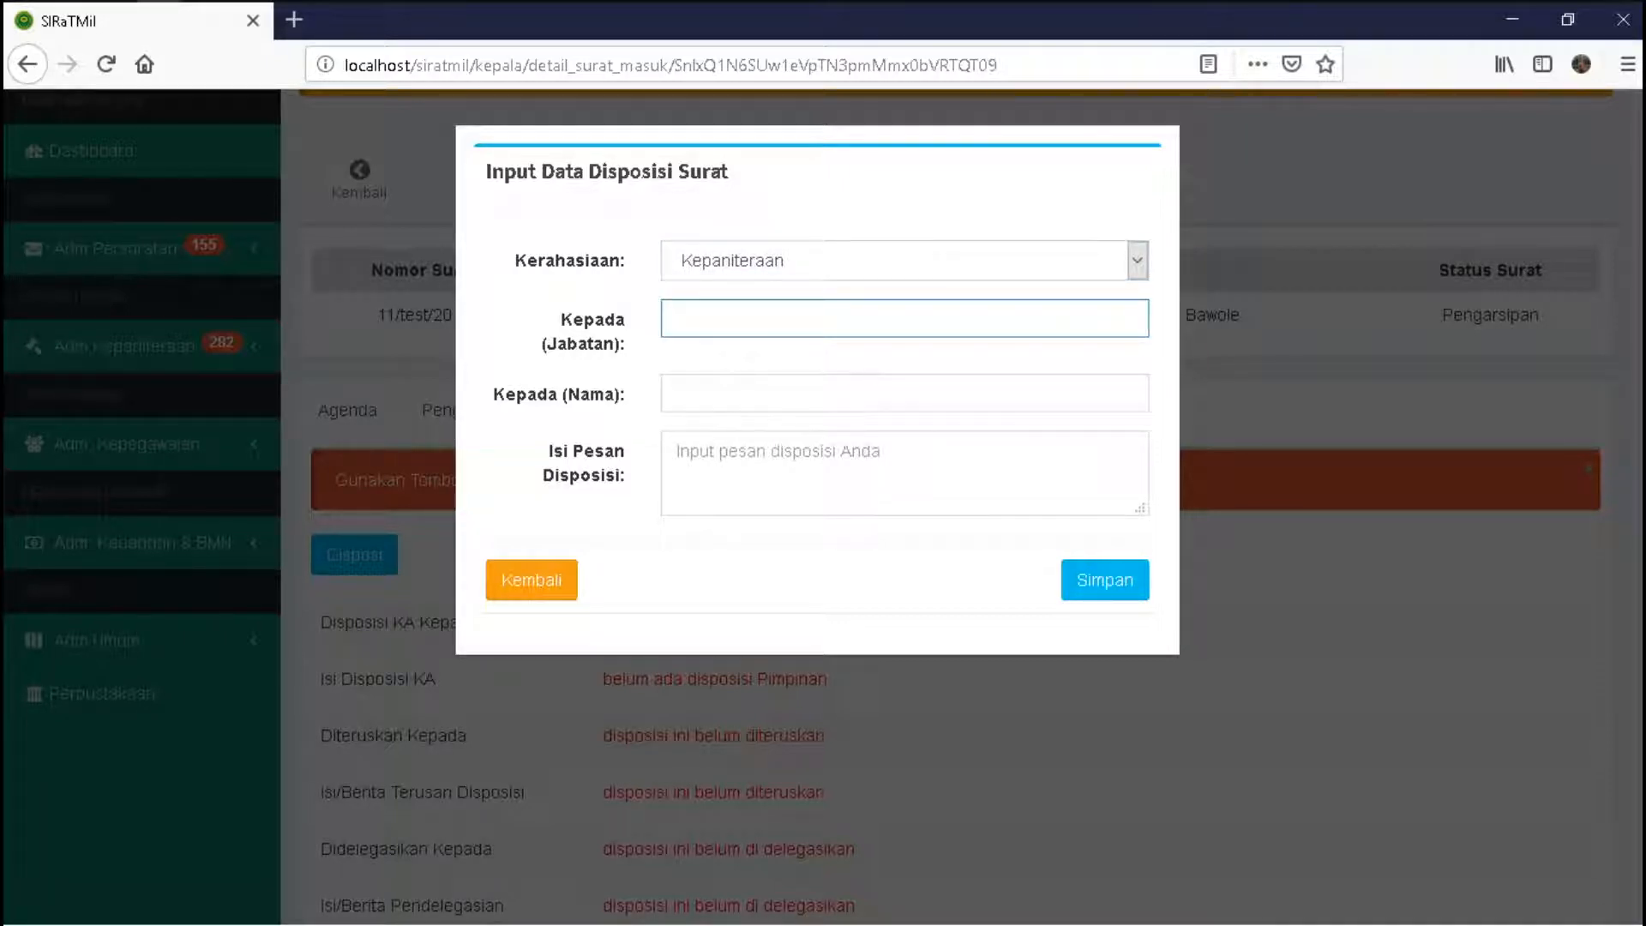
key(Tab)
key(Escape)
- Switch confidentiality to Kesekretariatan and check the recipient positions it offers
key(shift+Tab)
key(shift+Tab)
key(alt+Down)
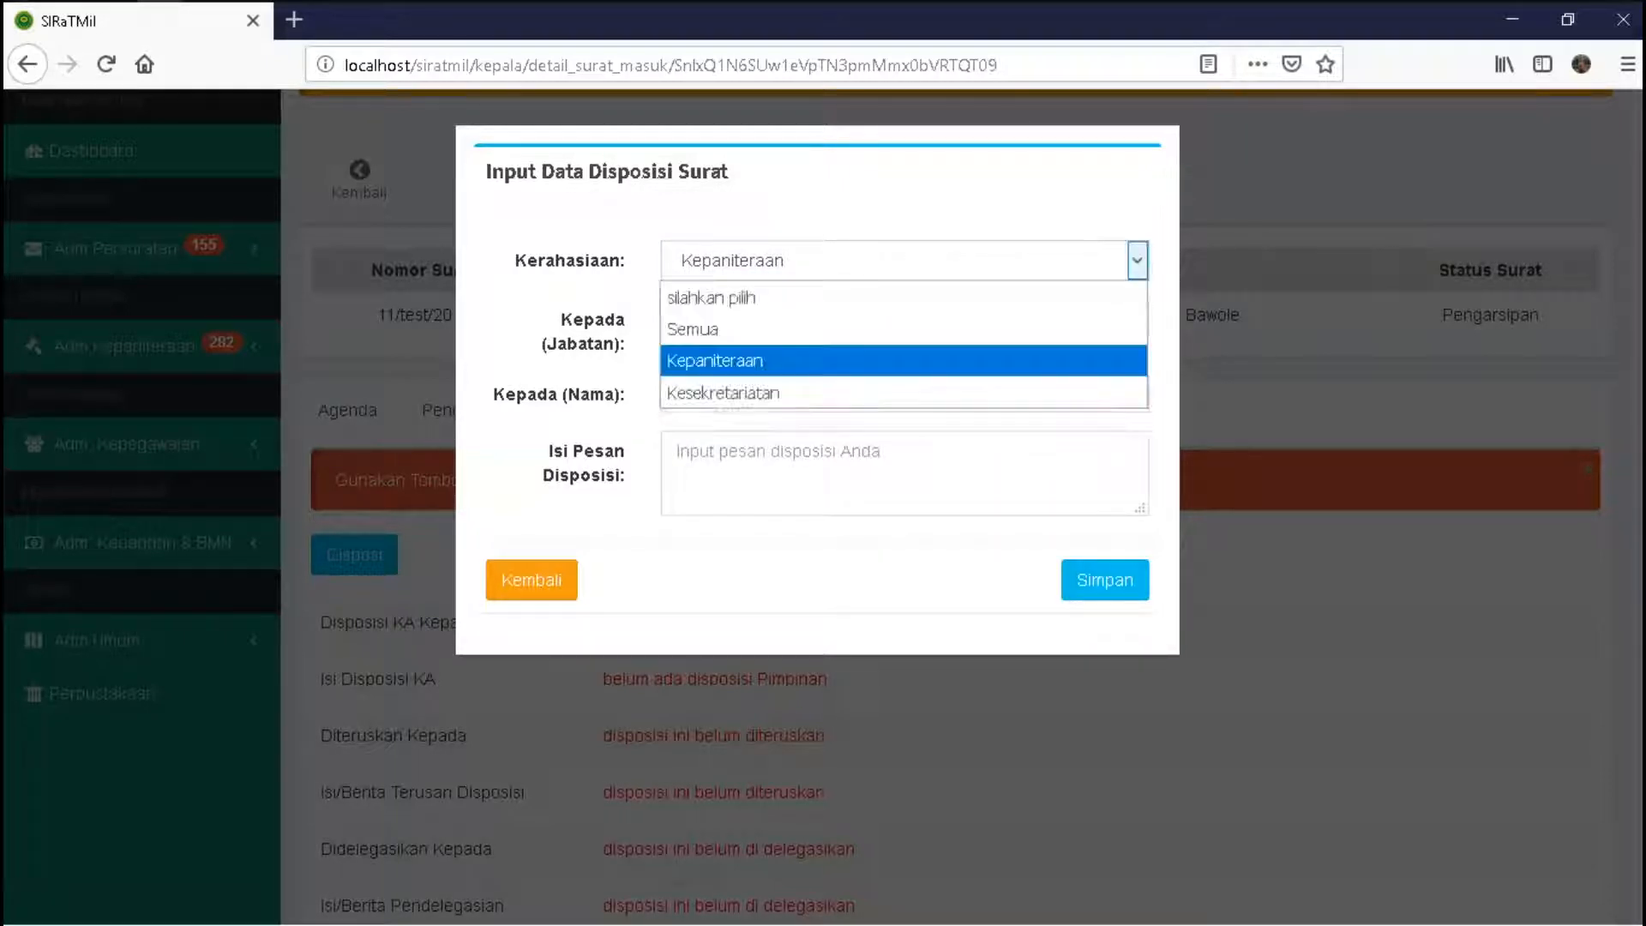
key(Down)
key(Return)
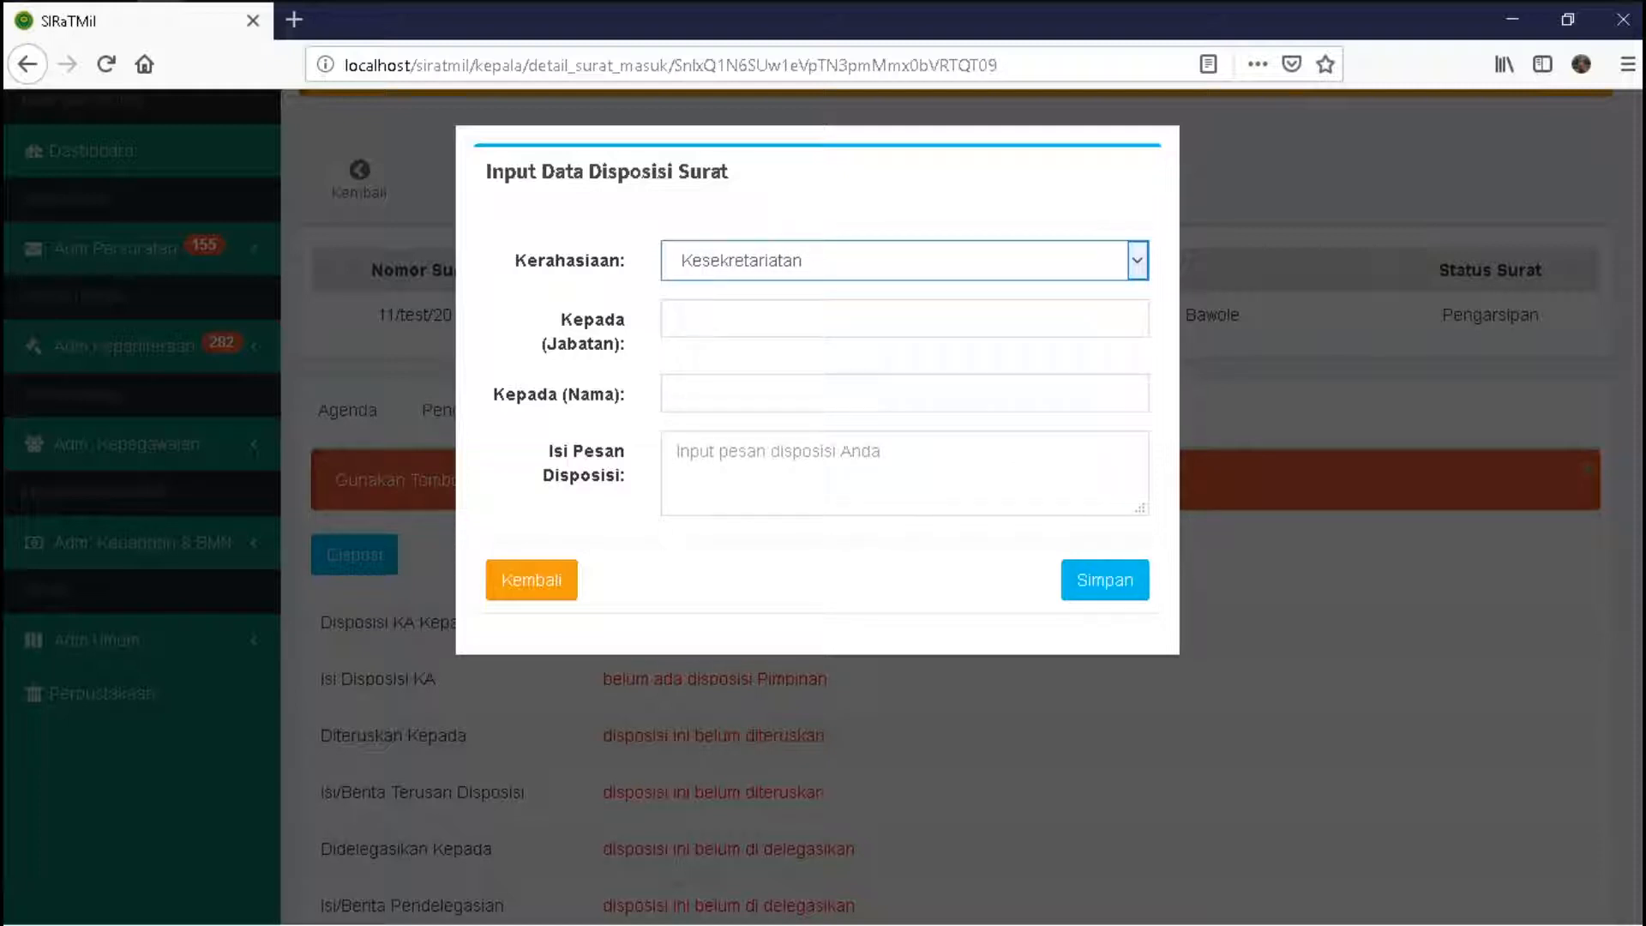
key(Tab)
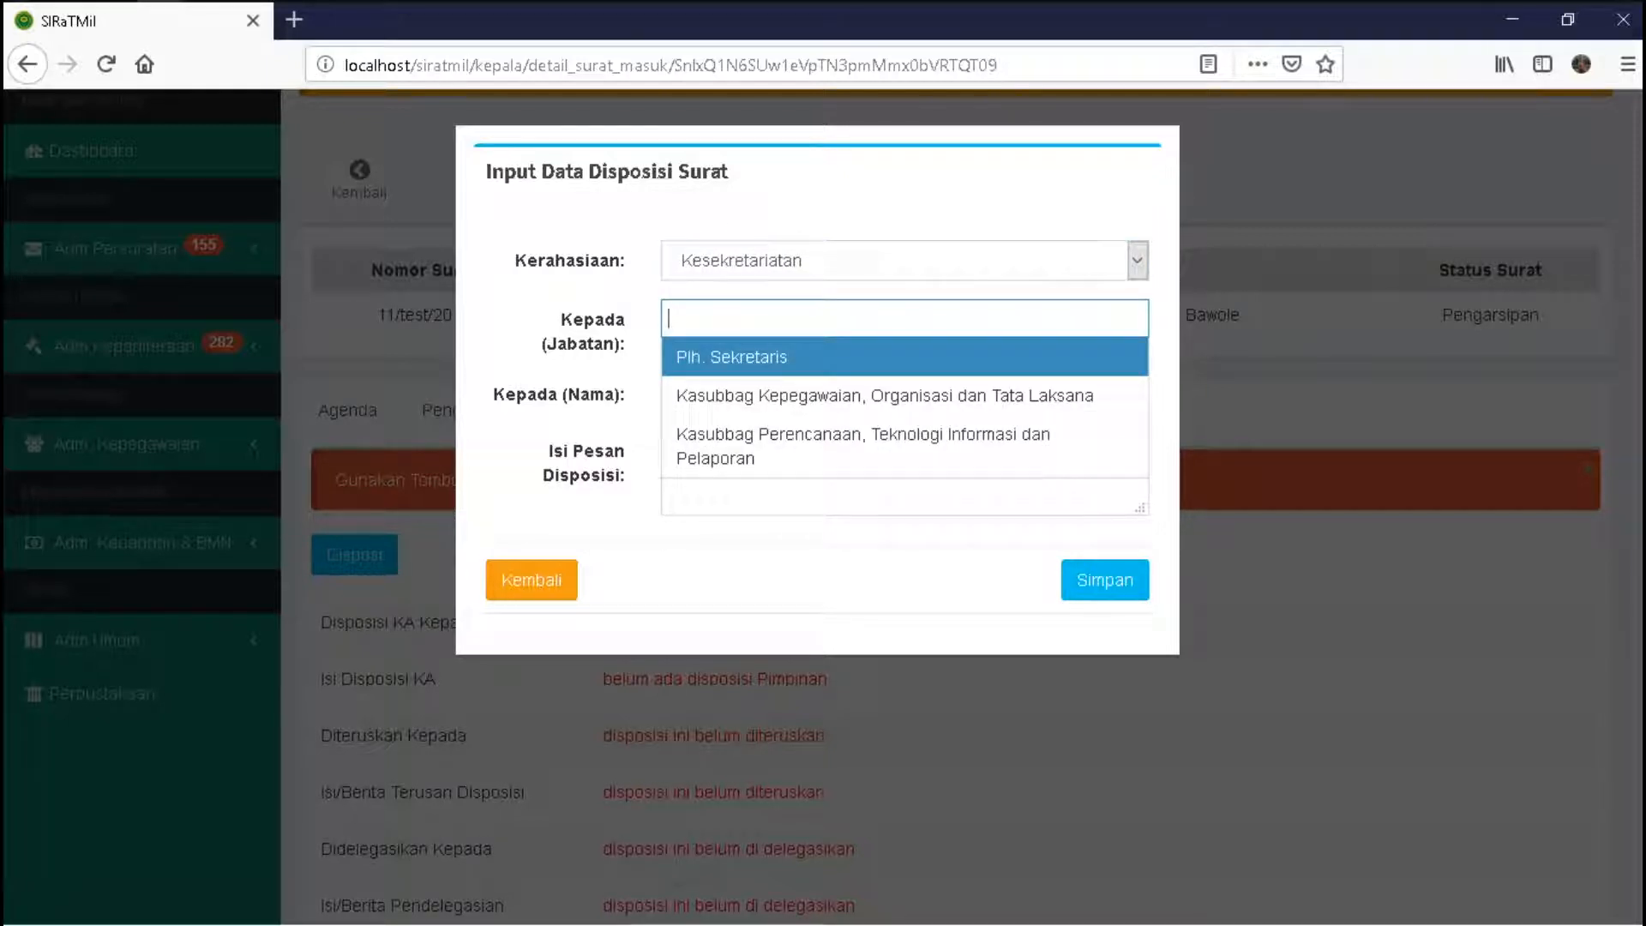
key(Escape)
key(Tab)
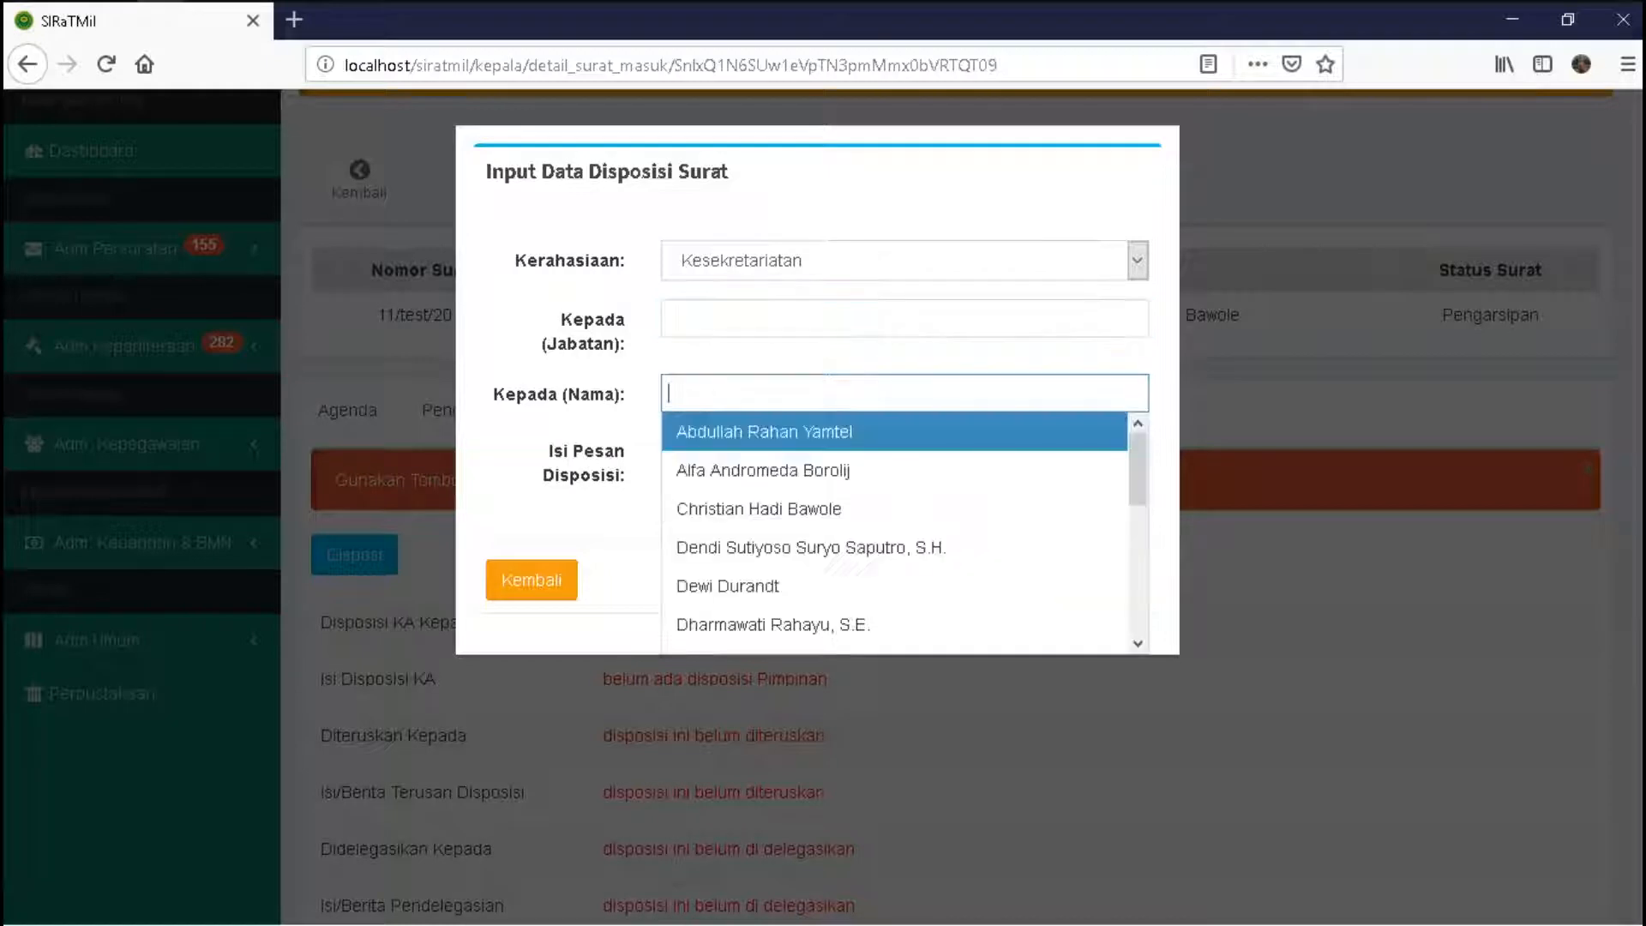
key(Escape)
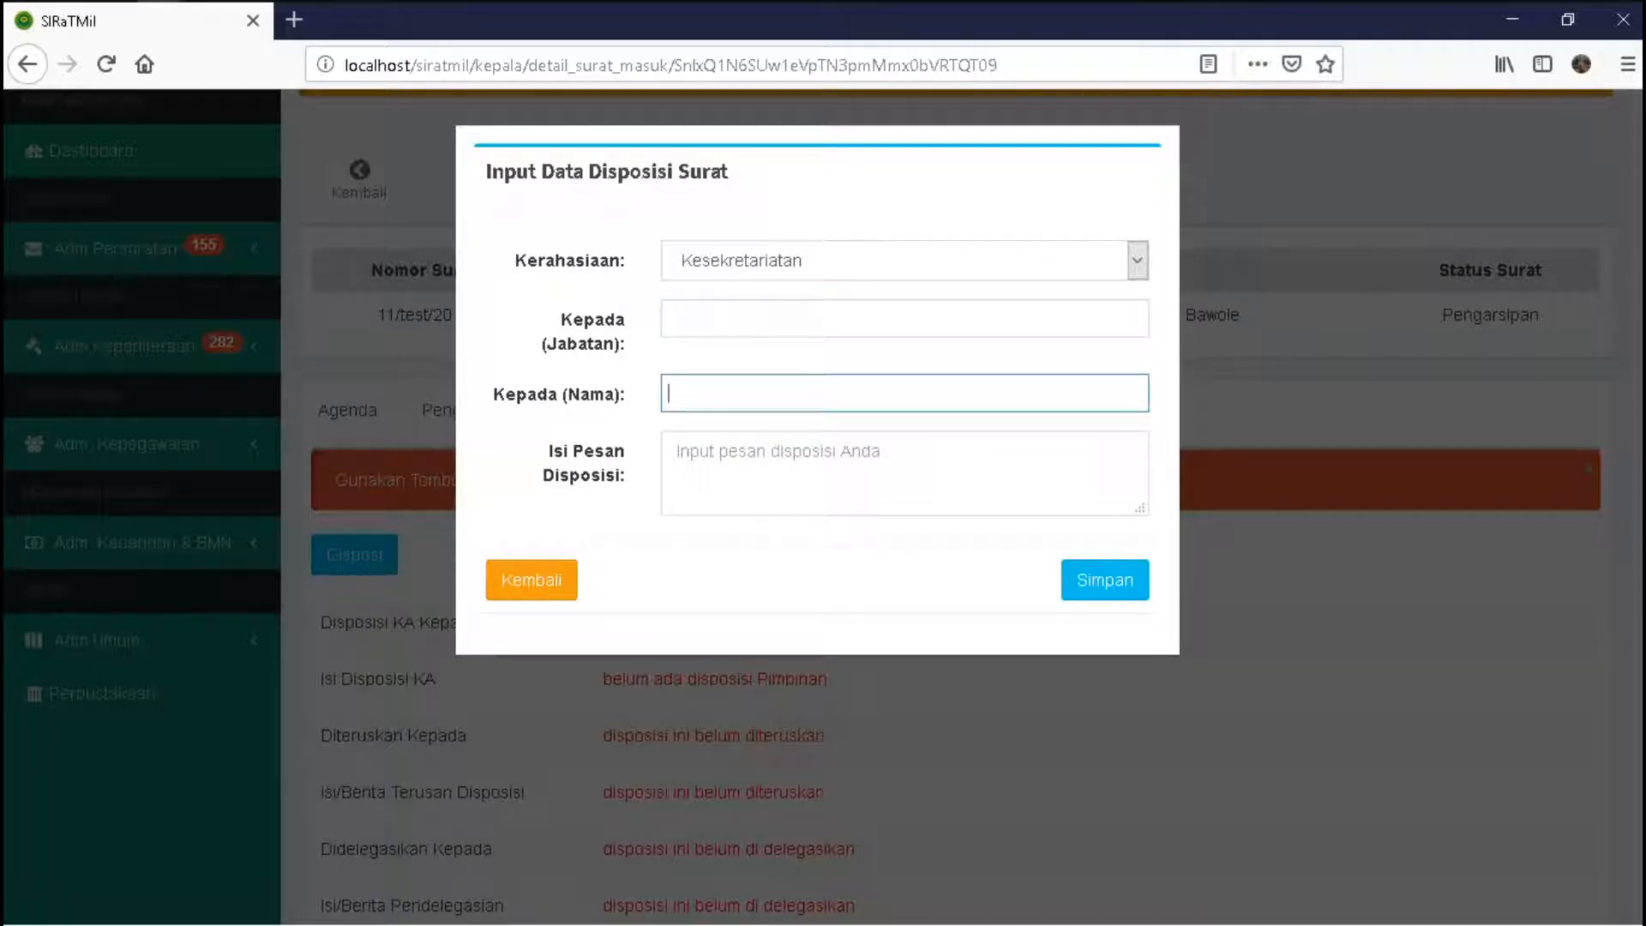
- Set Kerahasiaan back to Kepaniteraan and bring up the Panitera recipient position suggestion
click(1136, 260)
key(Up)
key(Down)
key(Up)
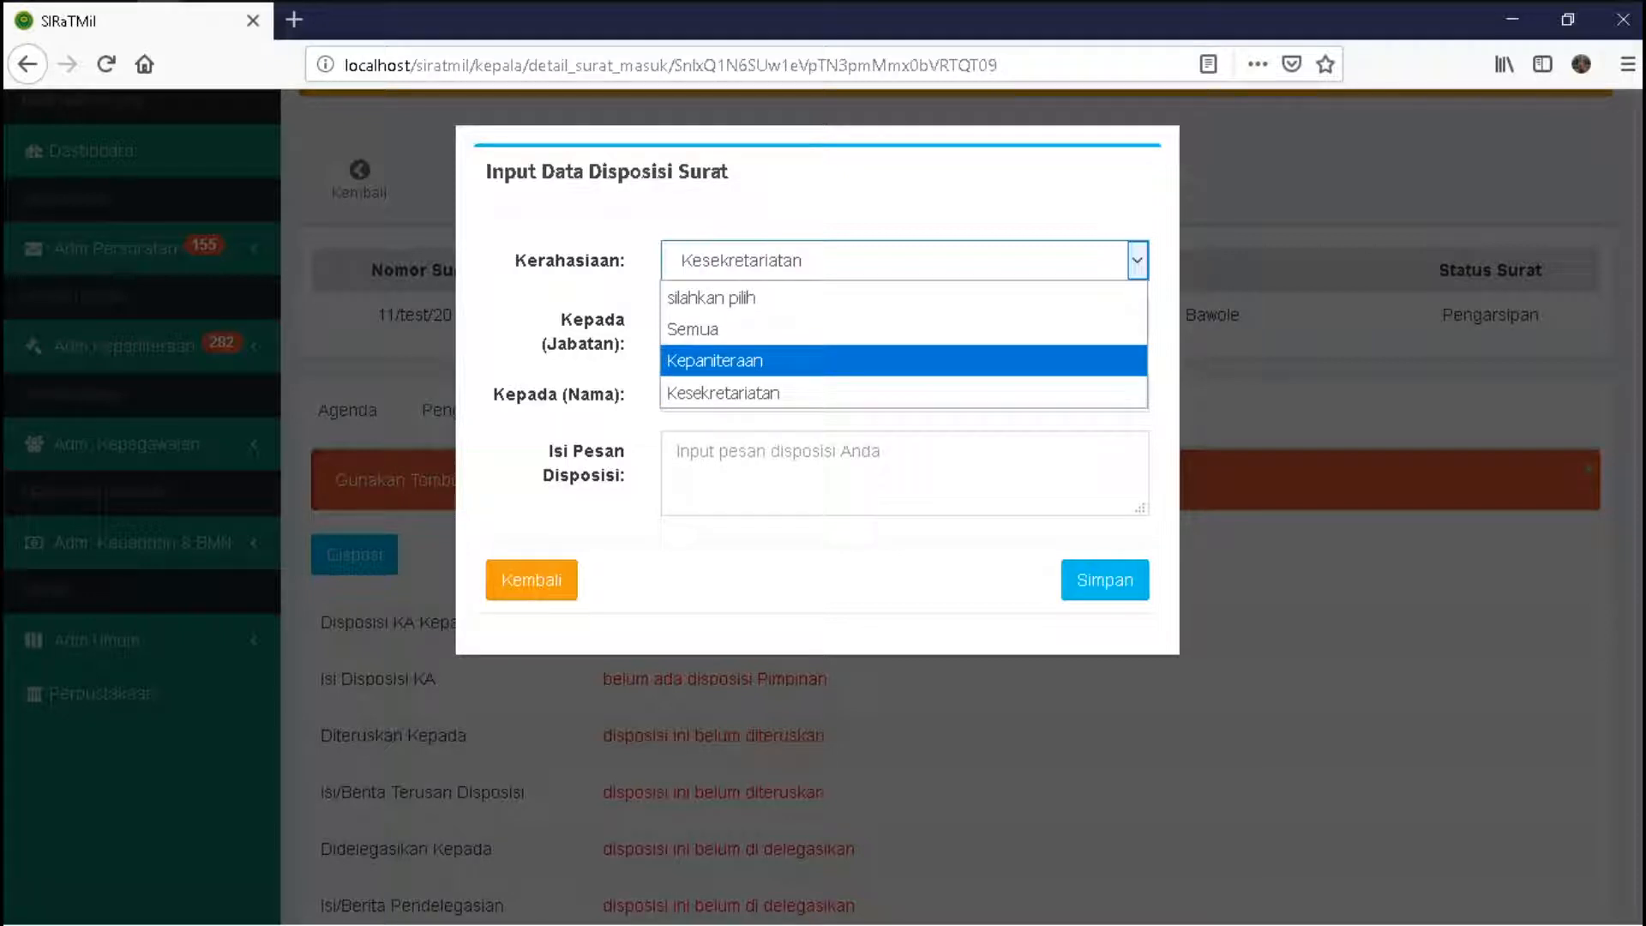
key(Return)
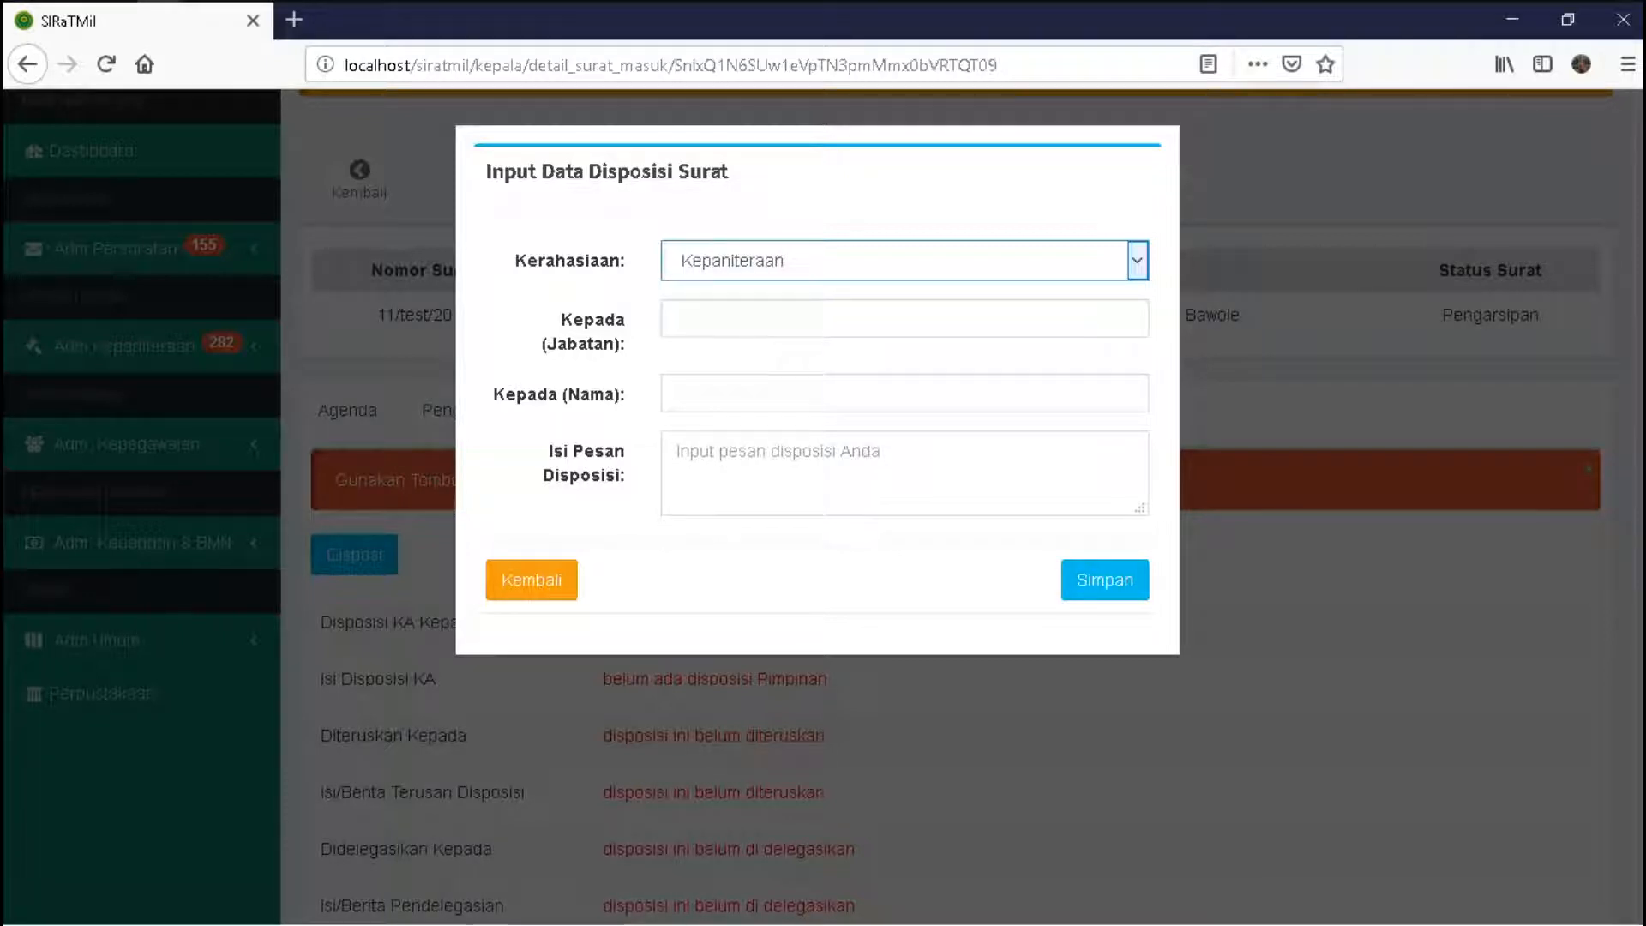
key(Tab)
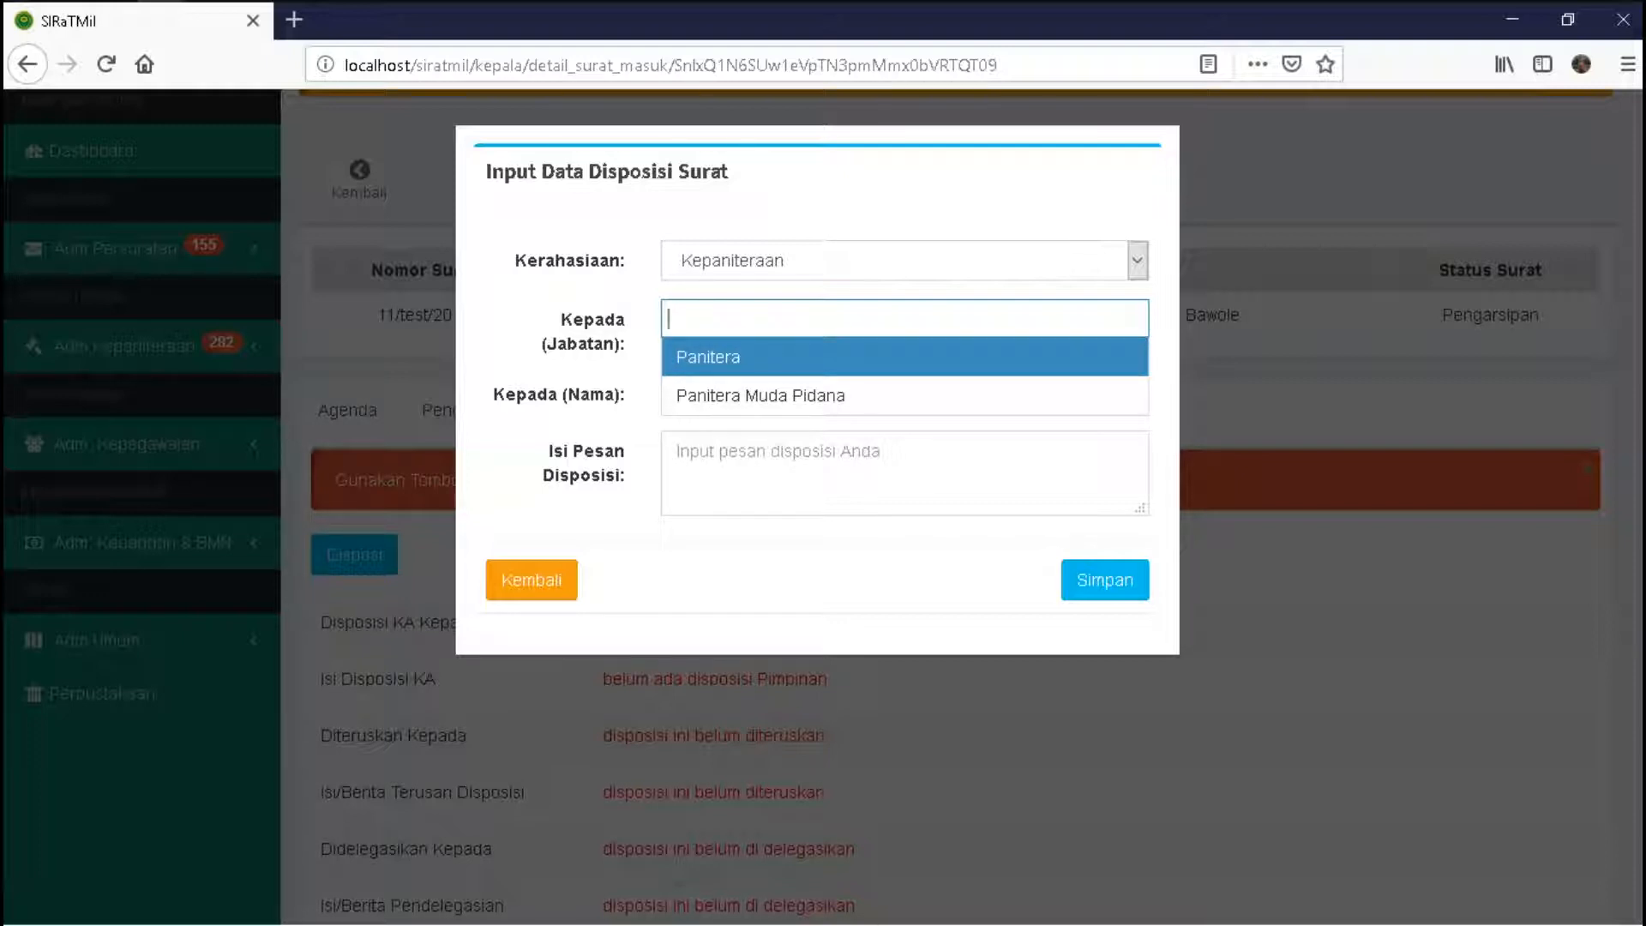
key(Down)
key(Up)
key(Down)
key(Up)
- Add Panitera as recipient, enter the message 'tolong segera ditindaklanjuti' and save the disposition
key(Return)
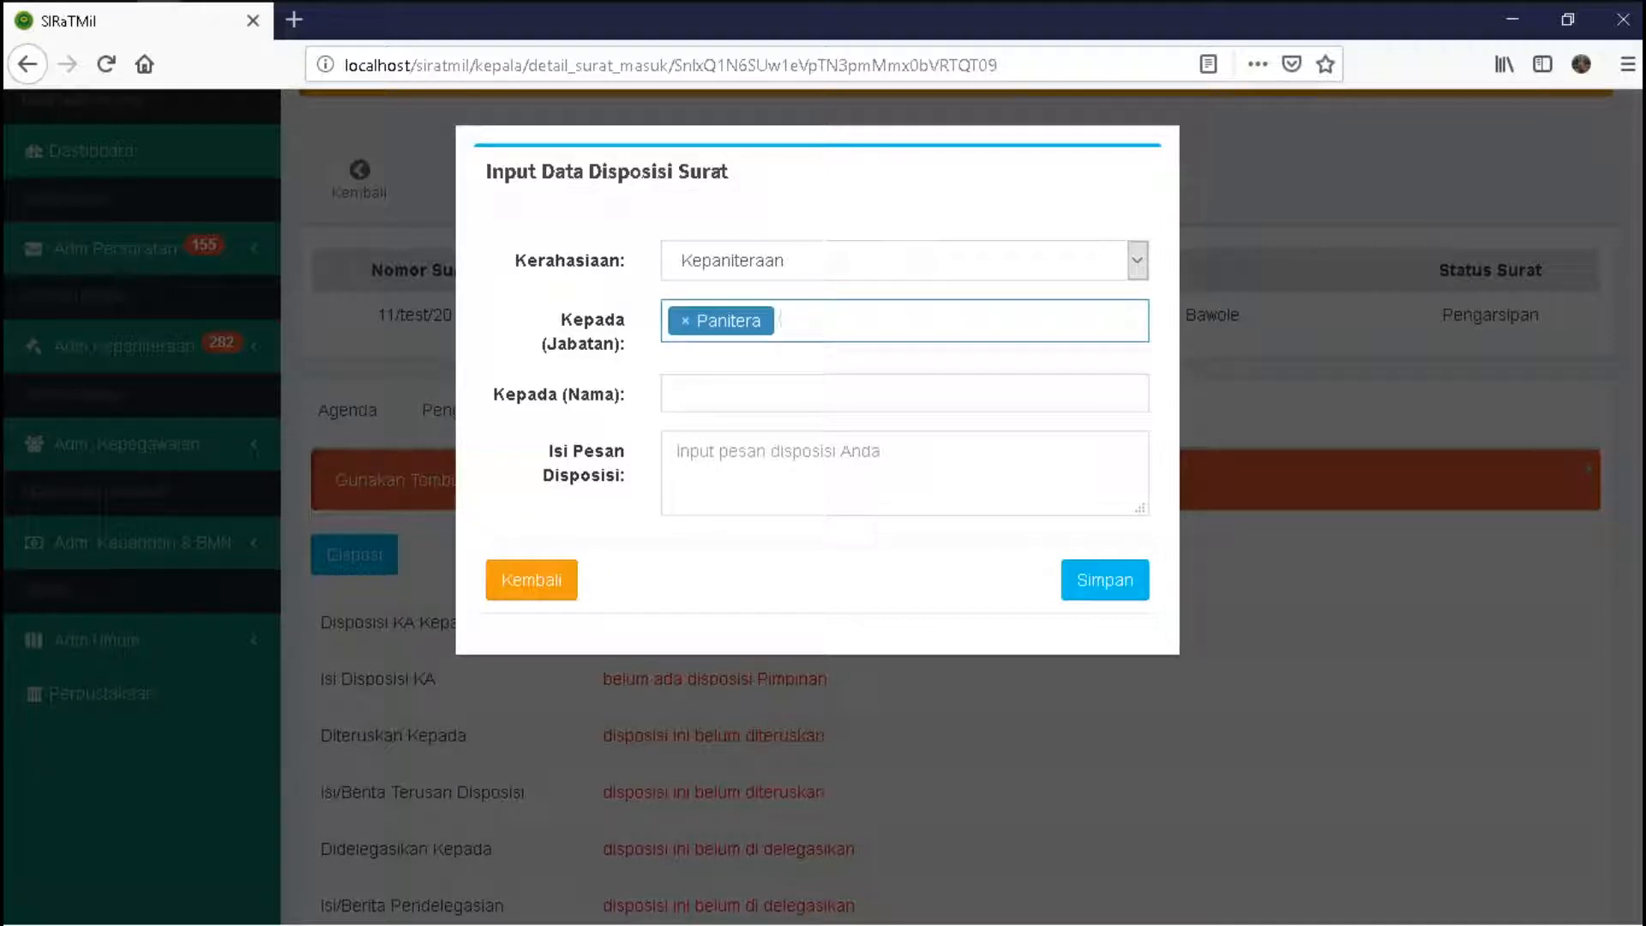
click(904, 393)
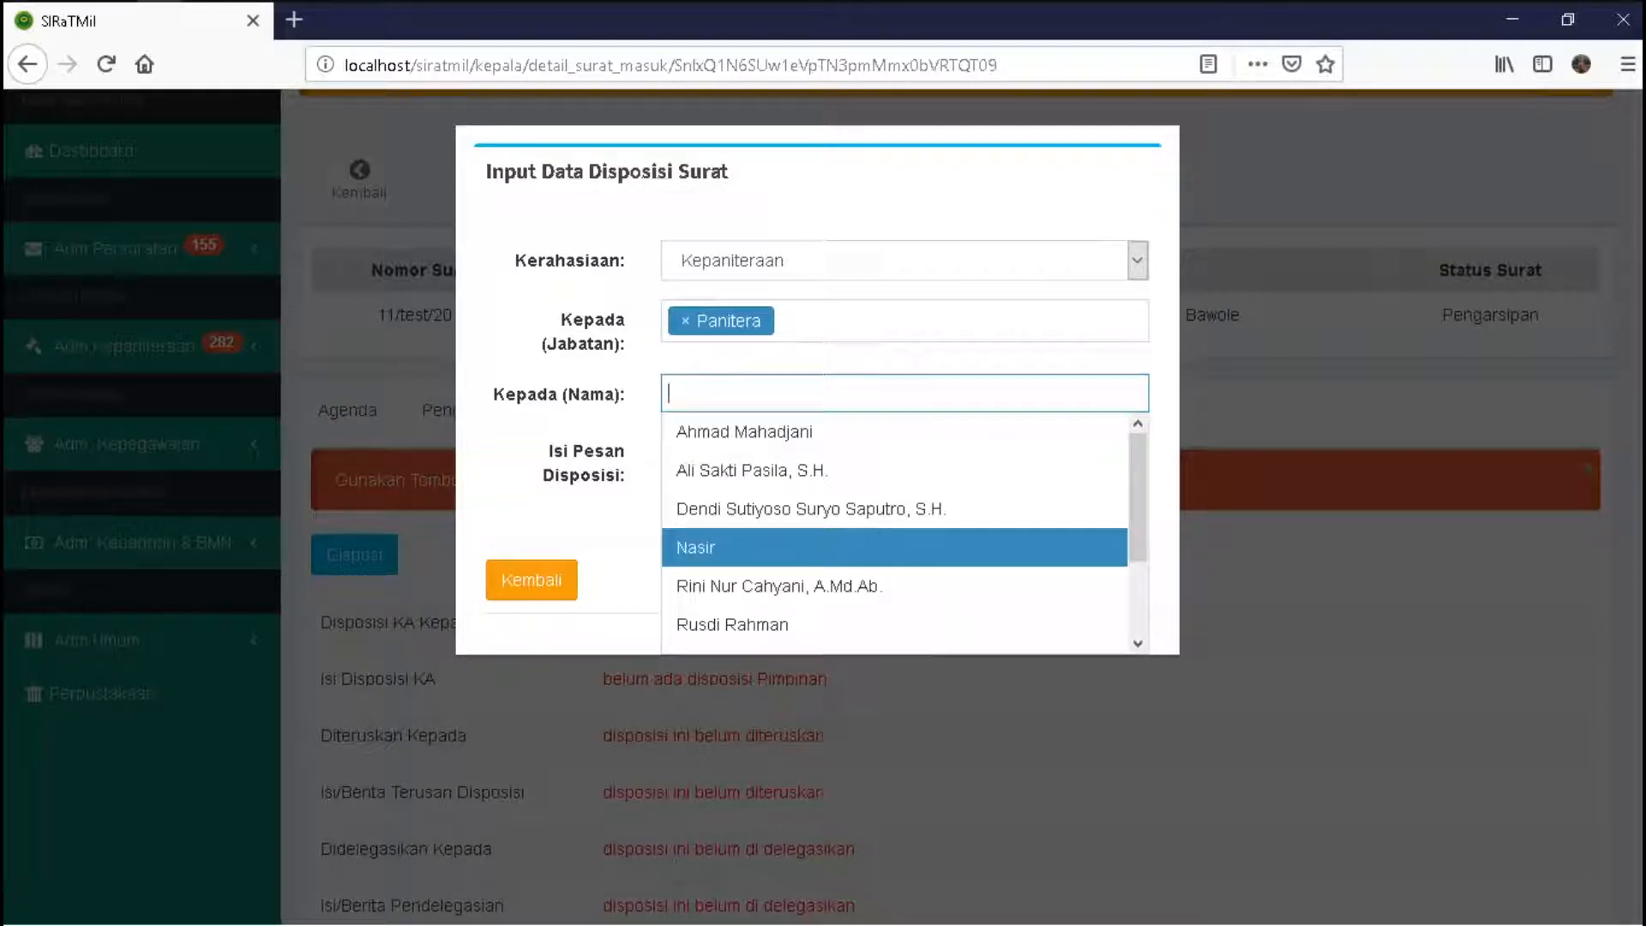
key(Escape)
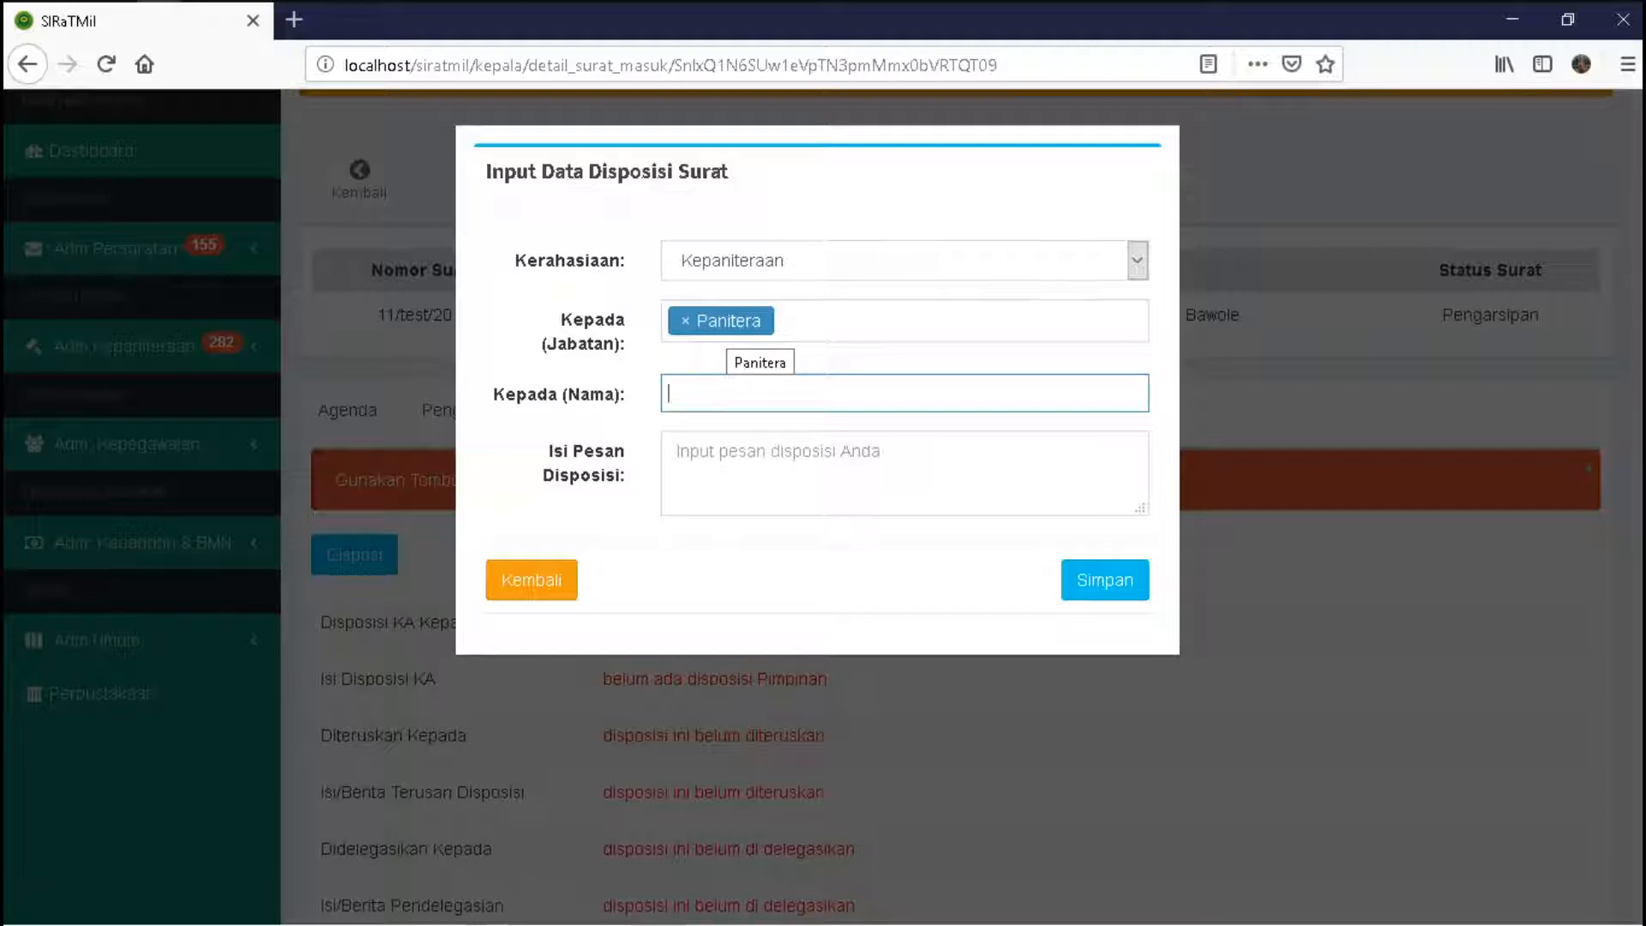
click(735, 463)
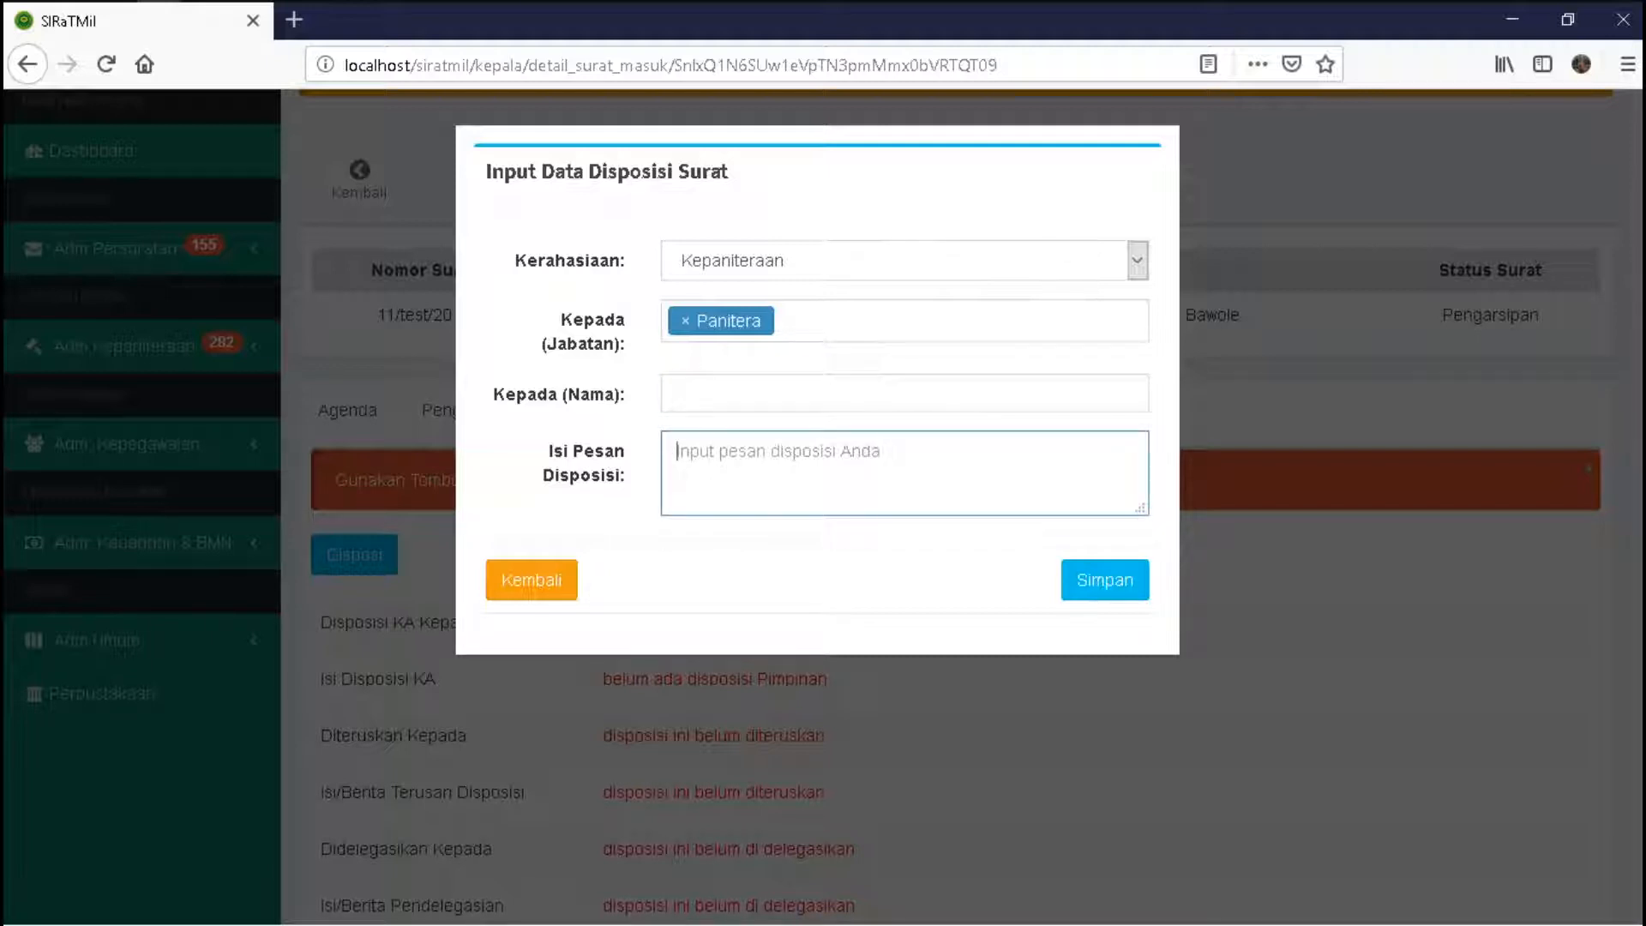
text(tolong s)
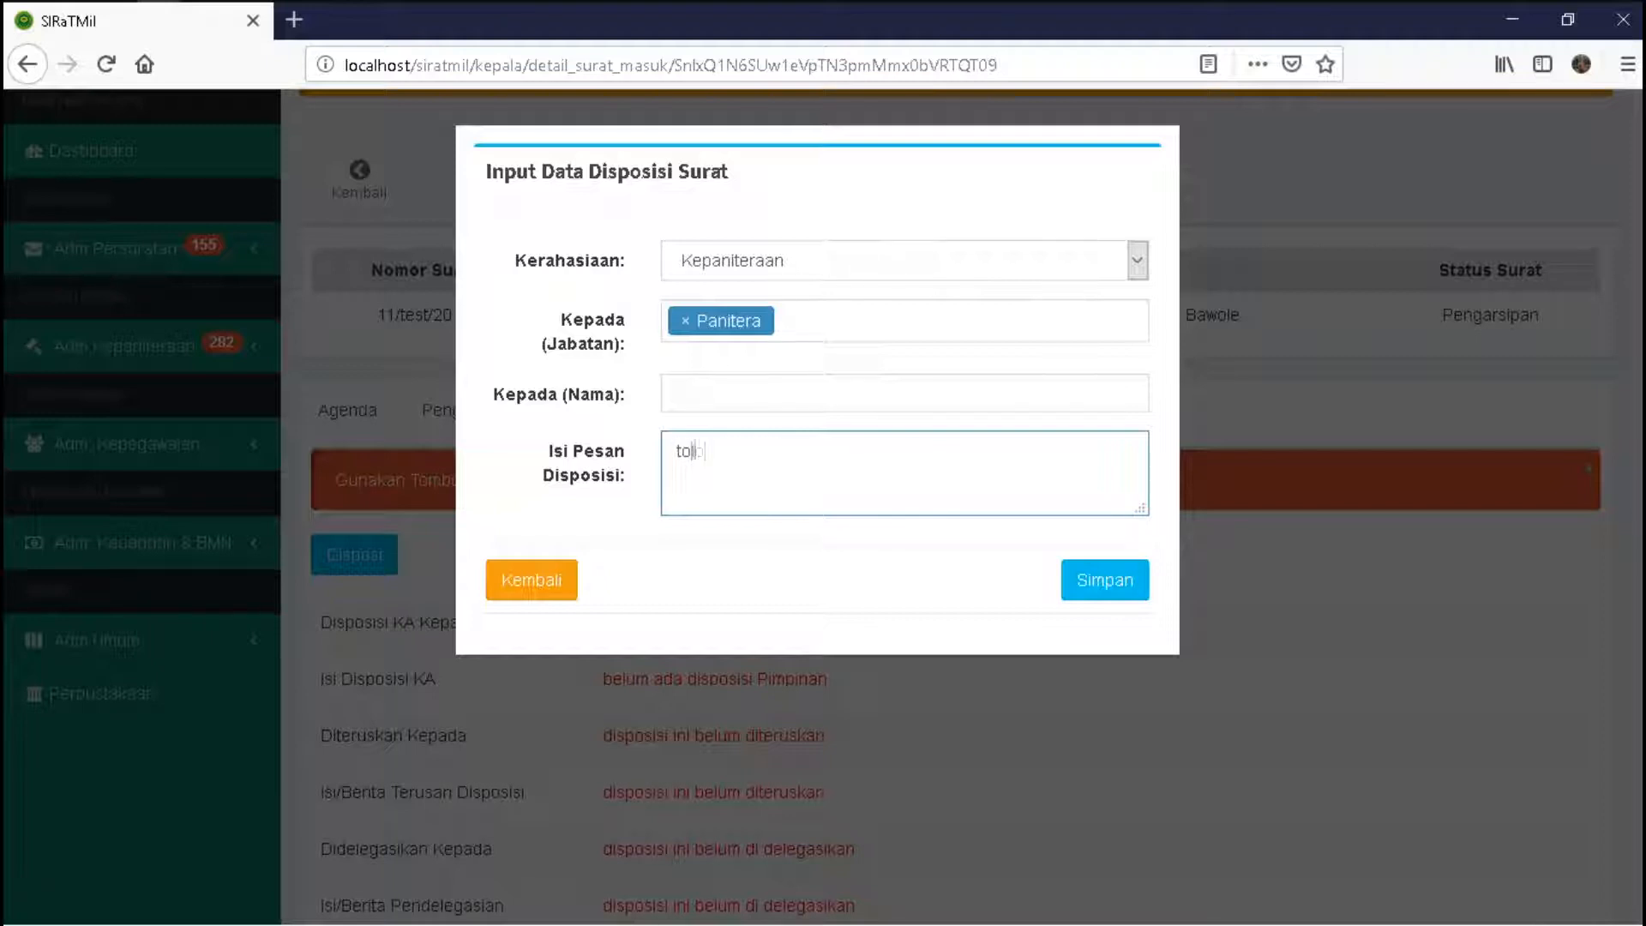
text(egera ditindaklanju)
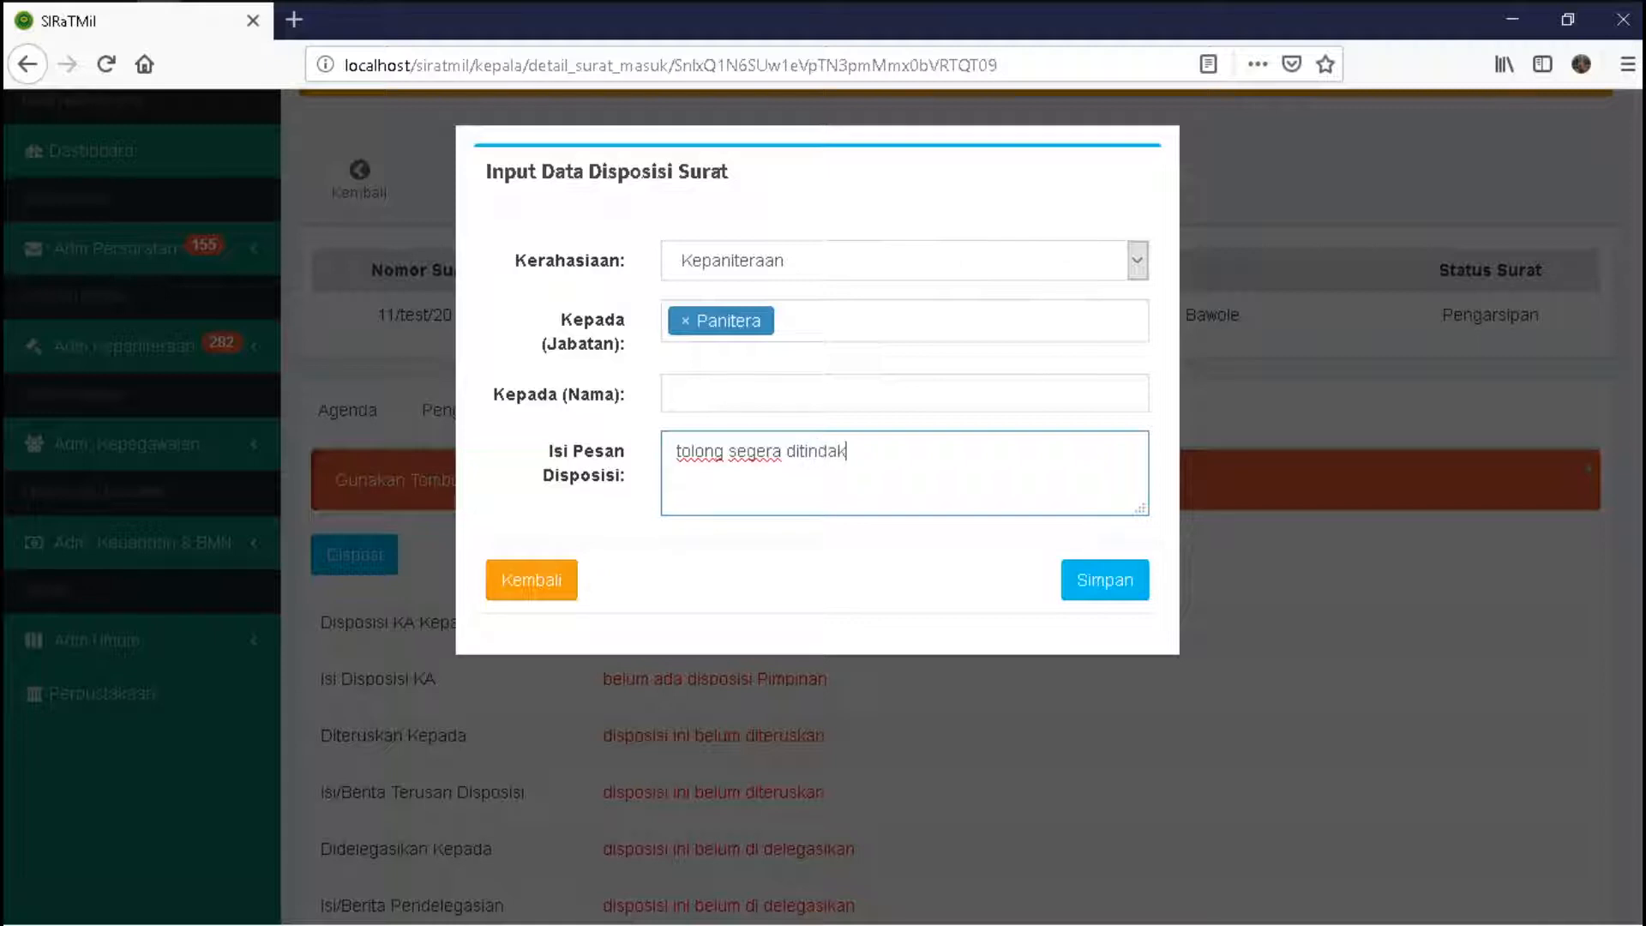
text(ti)
click(1105, 579)
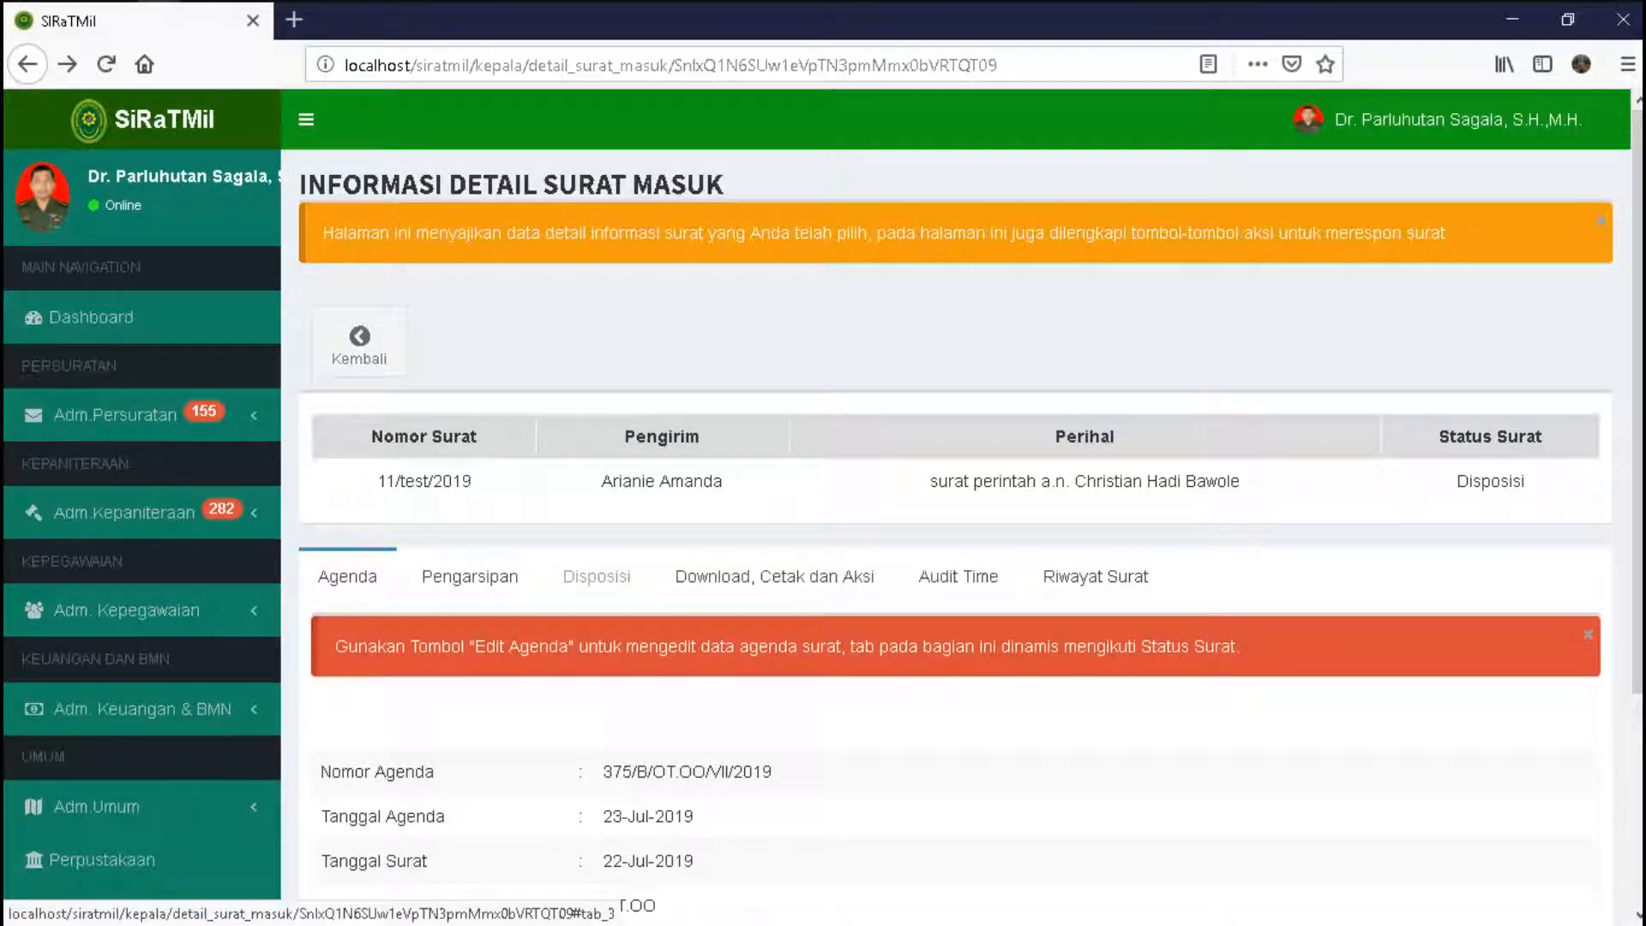
- Open the Disposisi tab and review the head's disposition recipient and message
click(597, 576)
scroll(955, 514, down, 3)
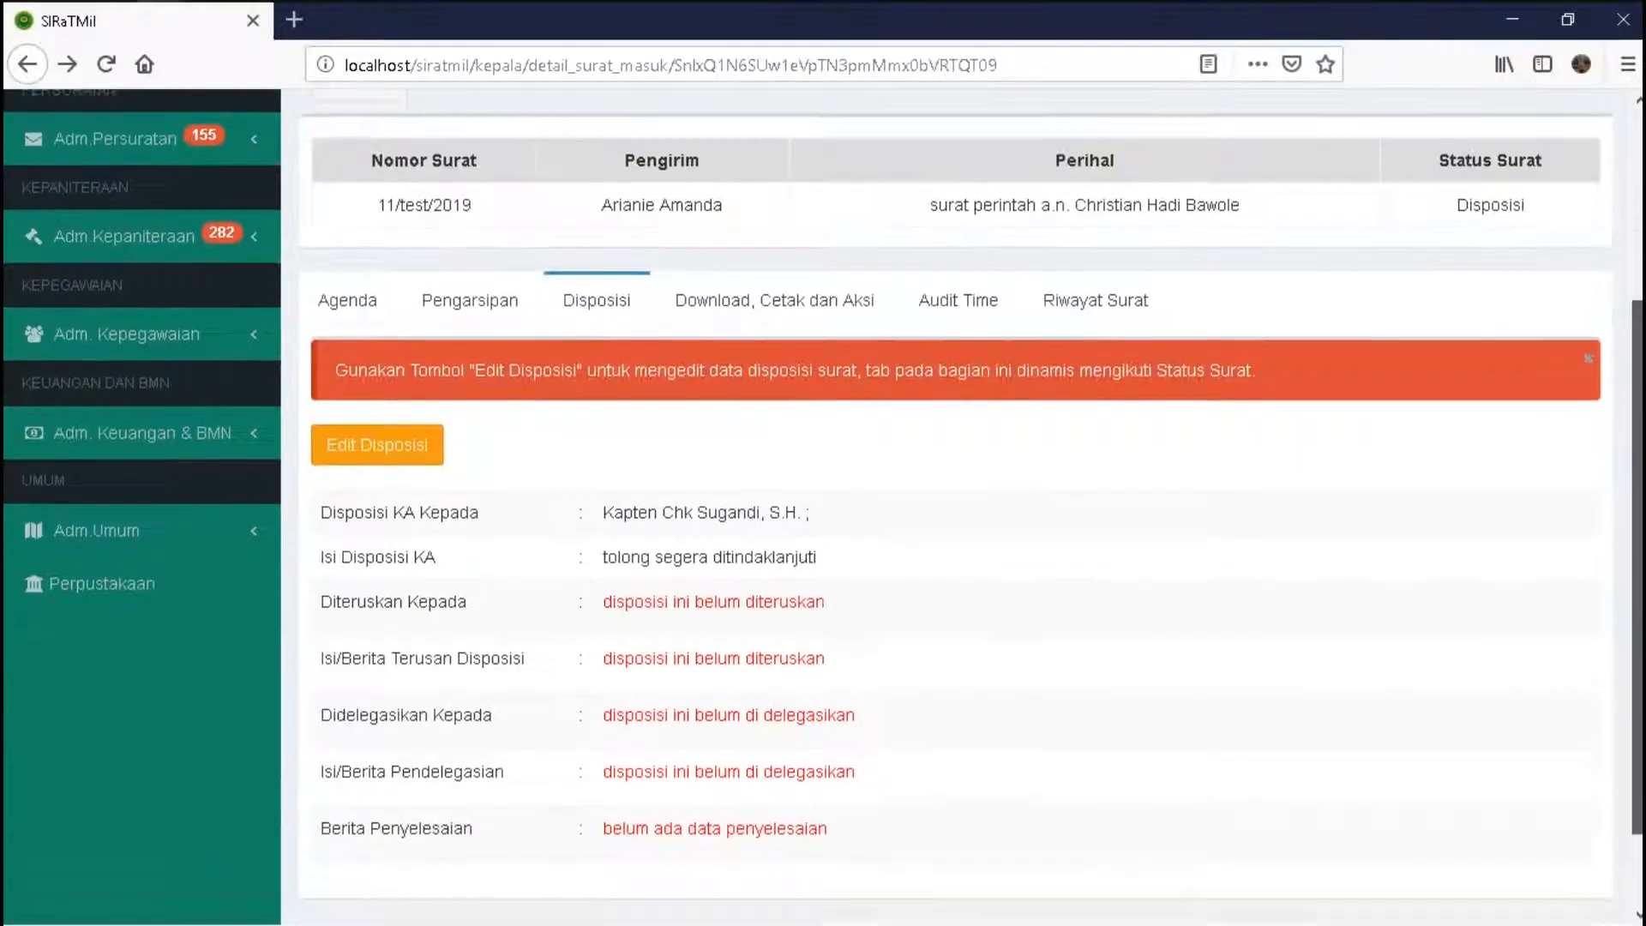
scroll(955, 514, down, 2)
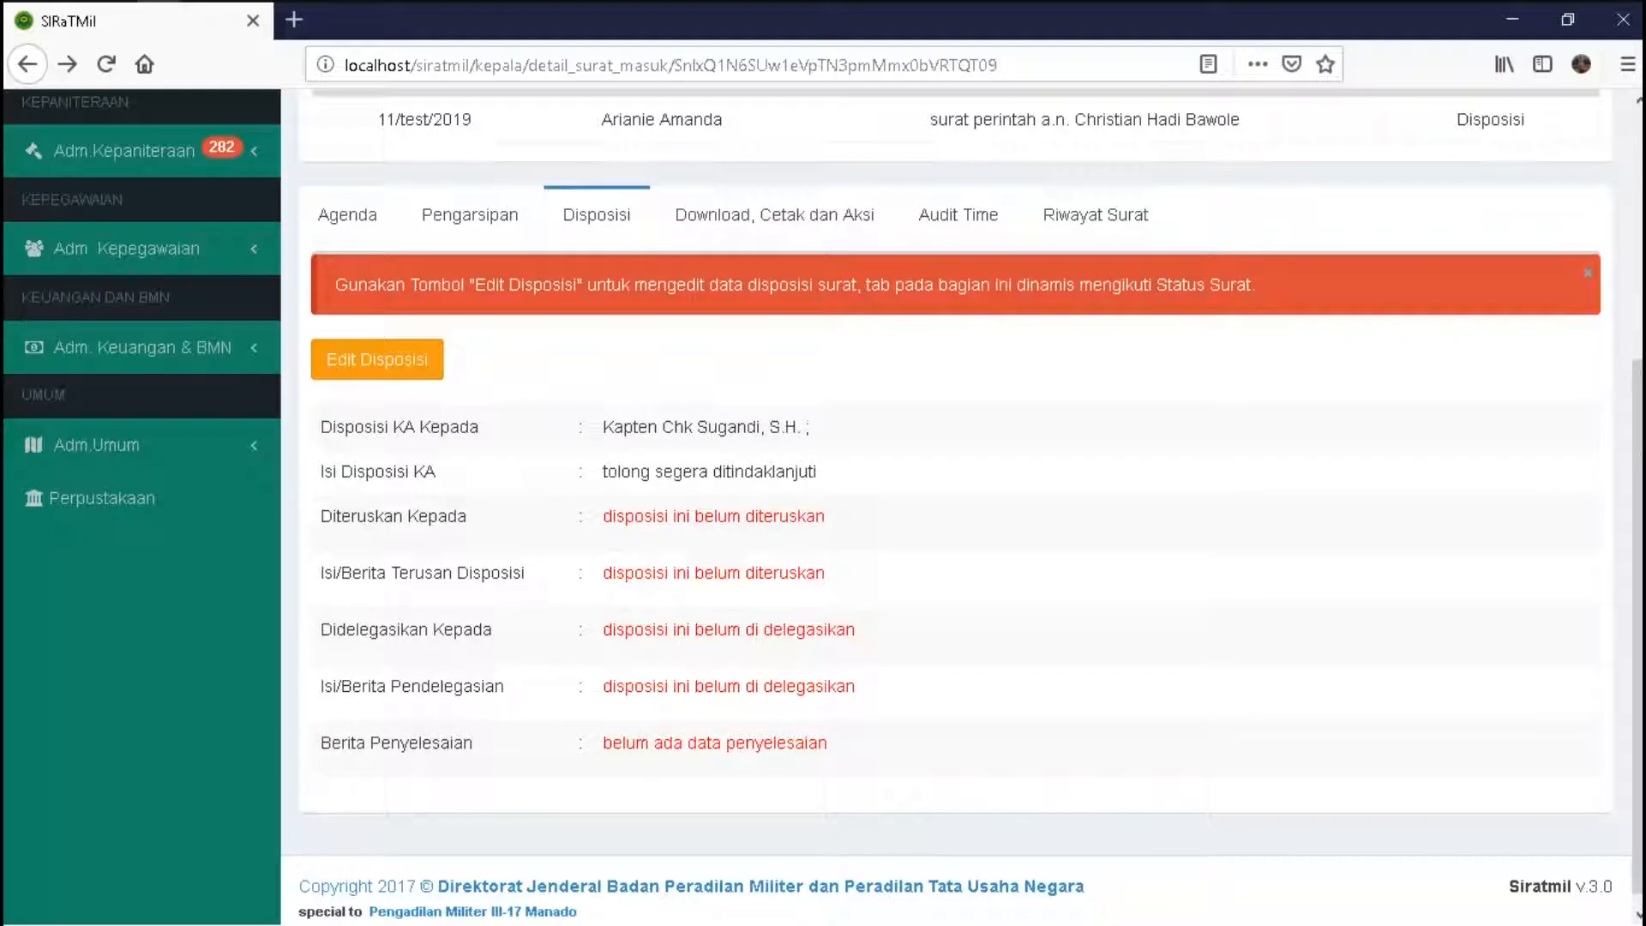
drag(603, 427, 815, 427)
drag(603, 472, 816, 471)
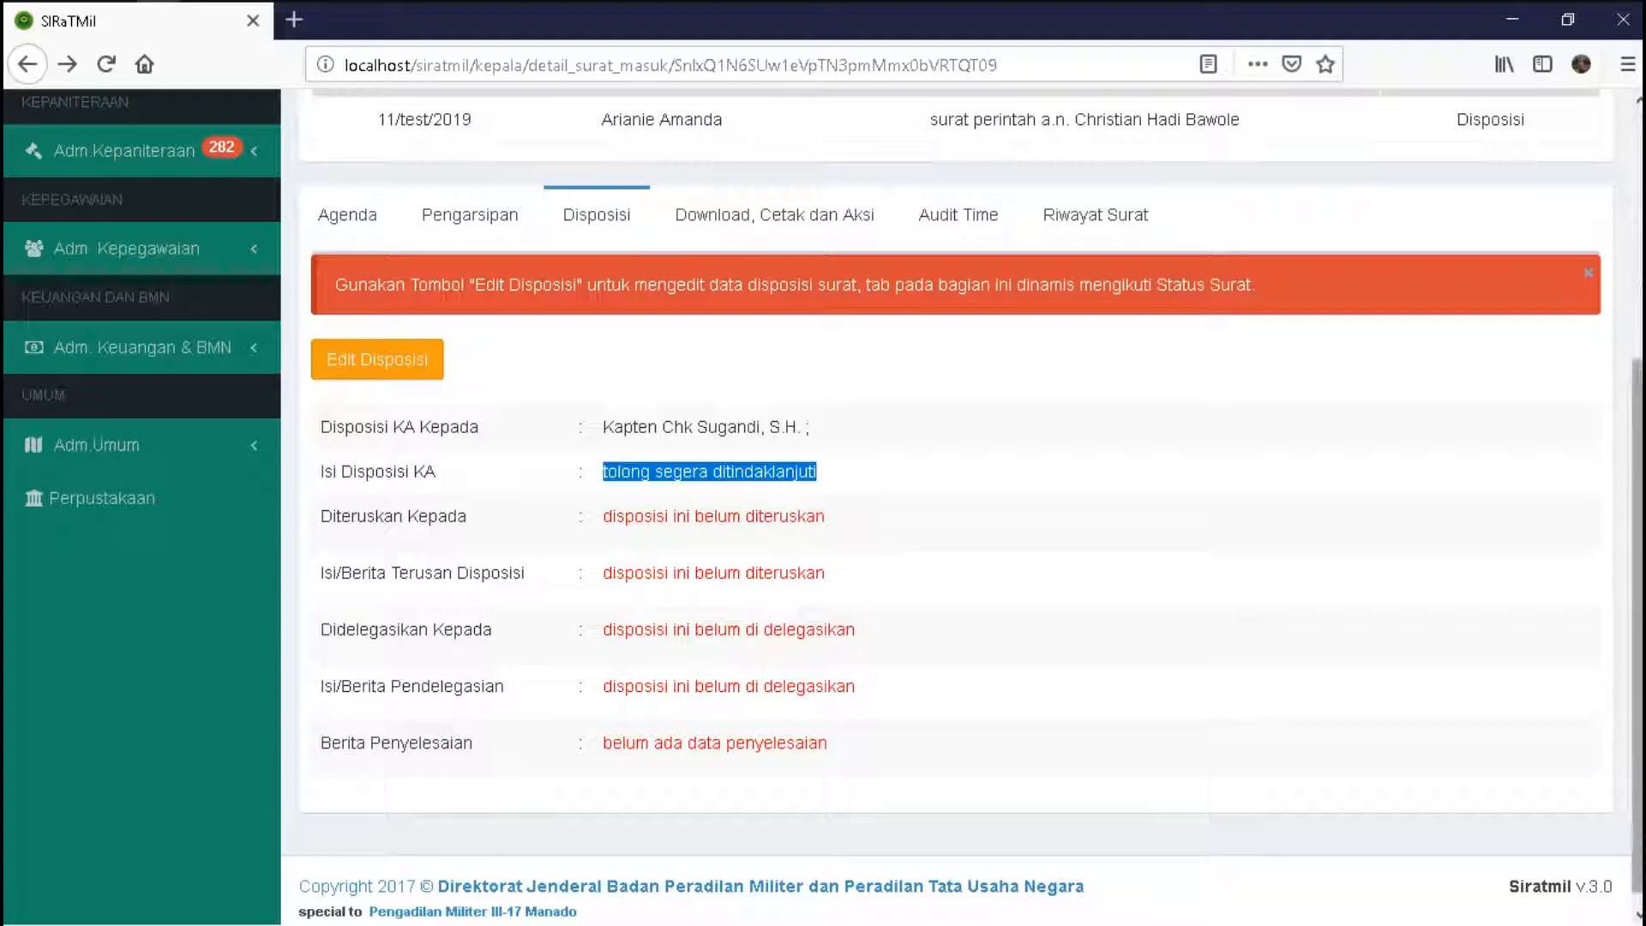
- Recheck the disposition recipient, then bring up the profile dropdown under the user name
scroll(956, 506, up, 5)
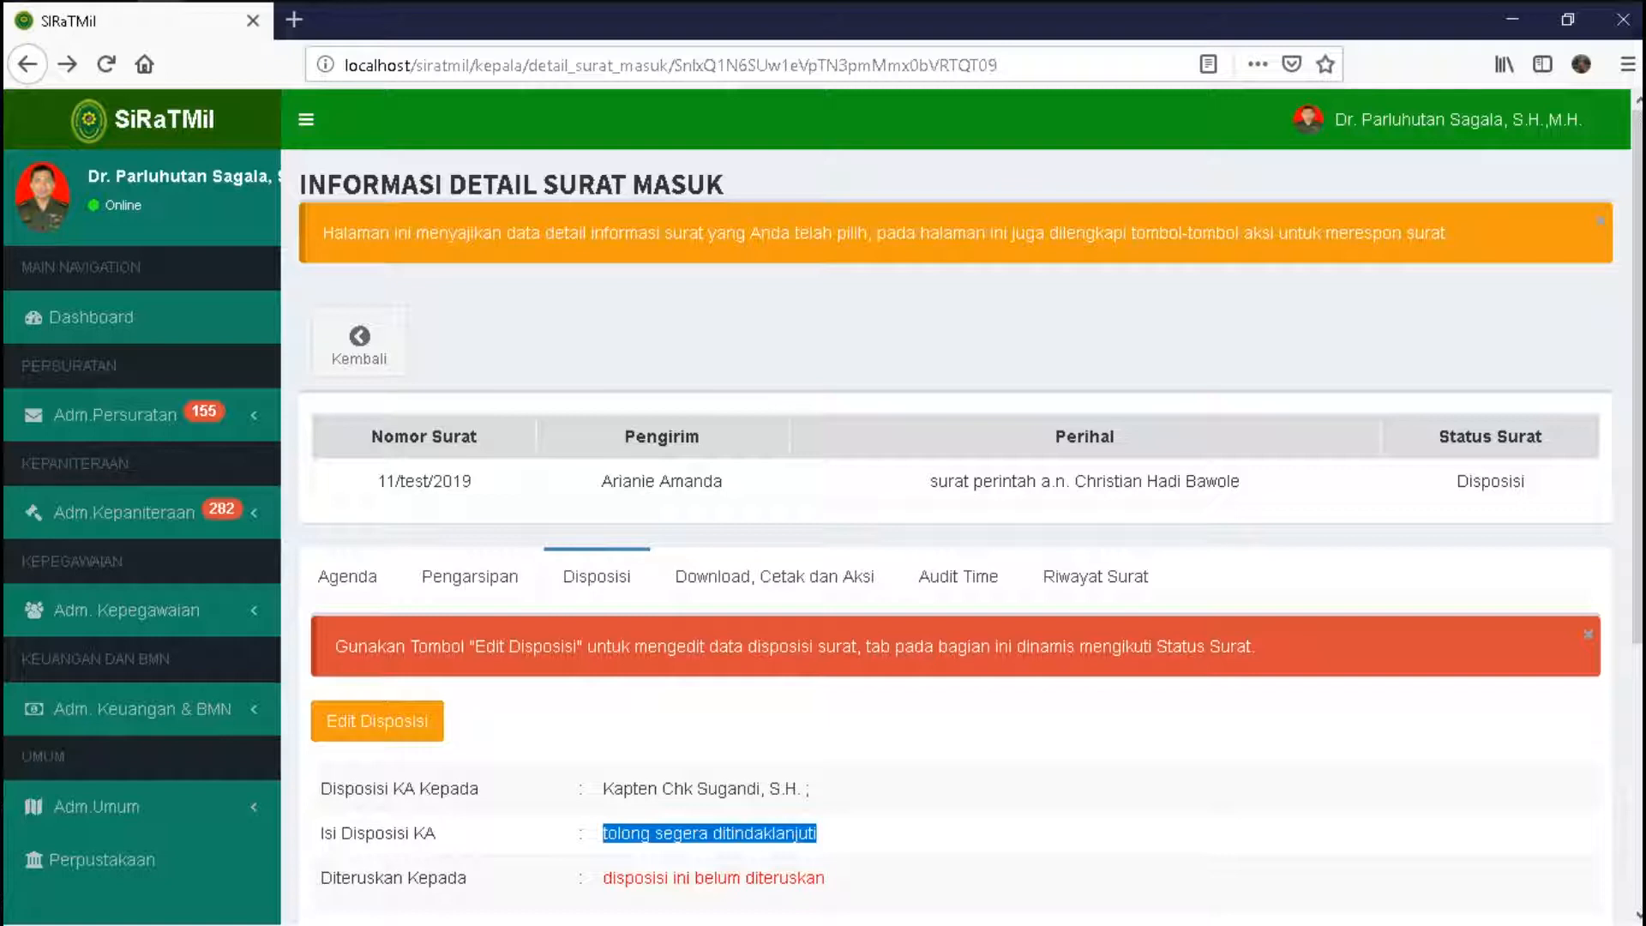
scroll(857, 514, down, 1)
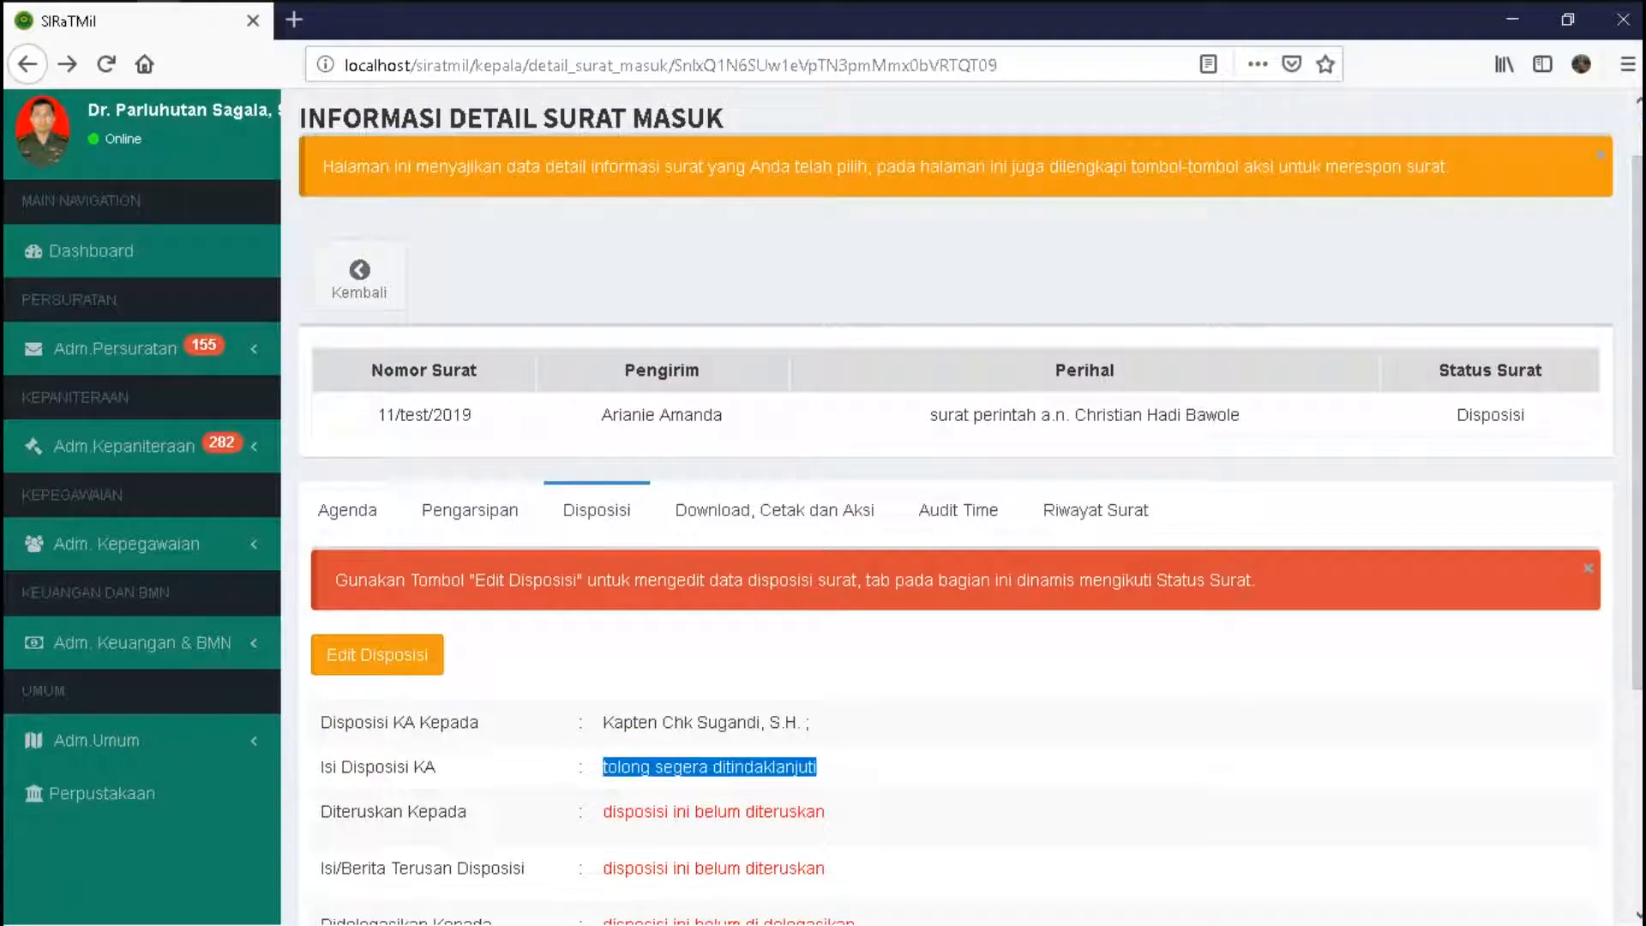
drag(603, 722, 814, 722)
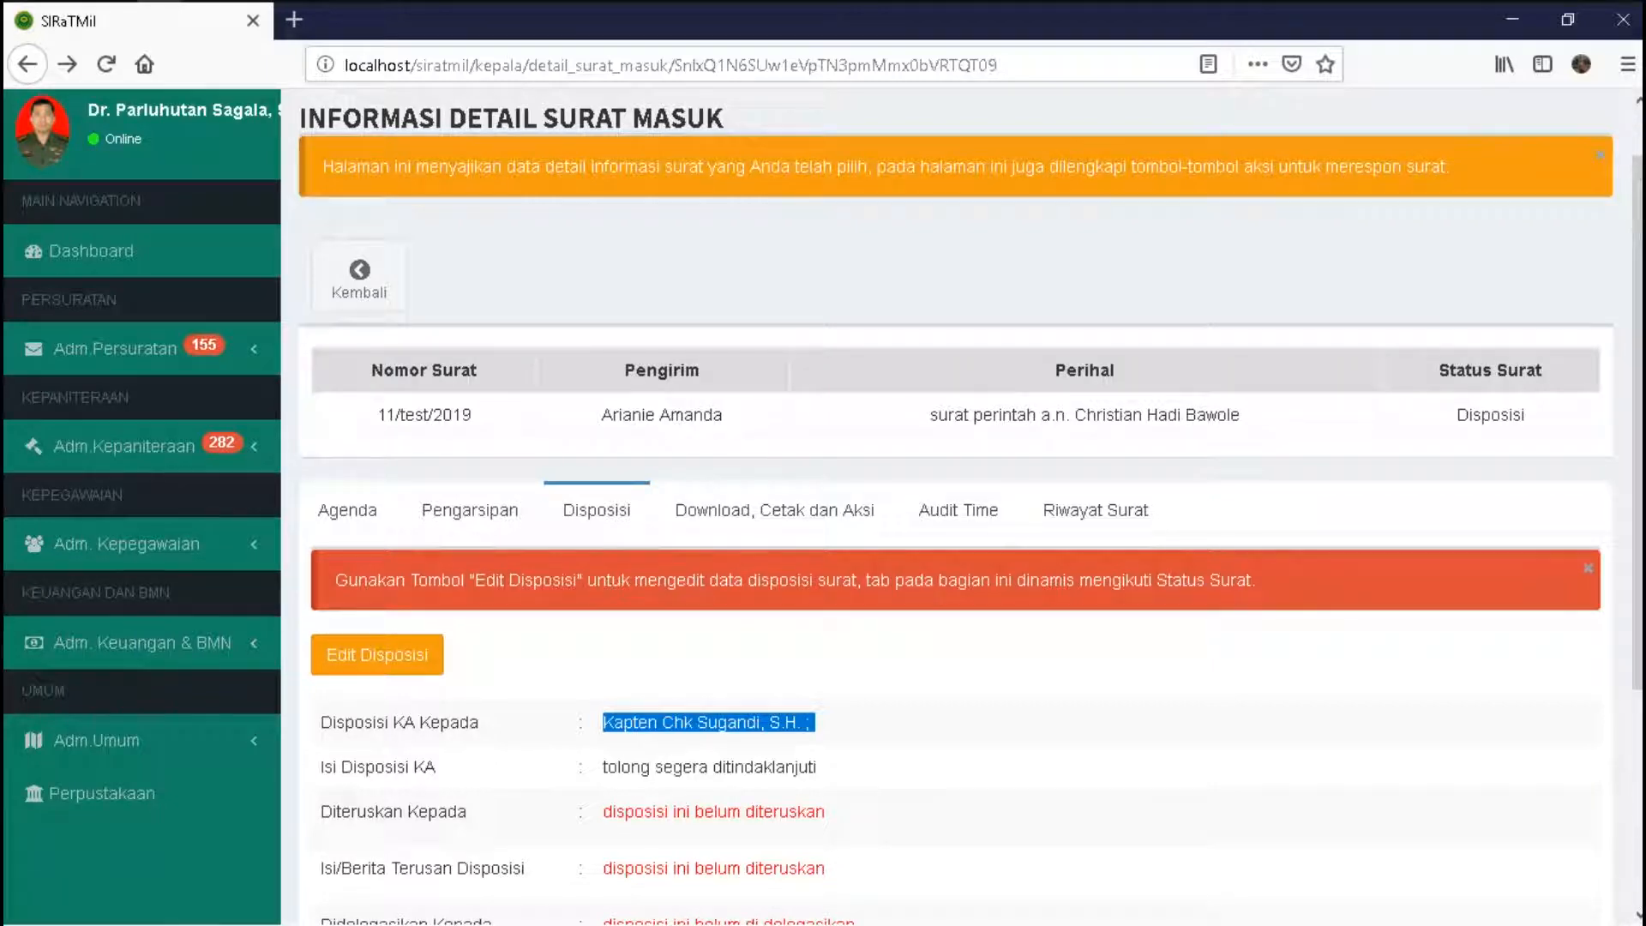
scroll(955, 506, up, 1)
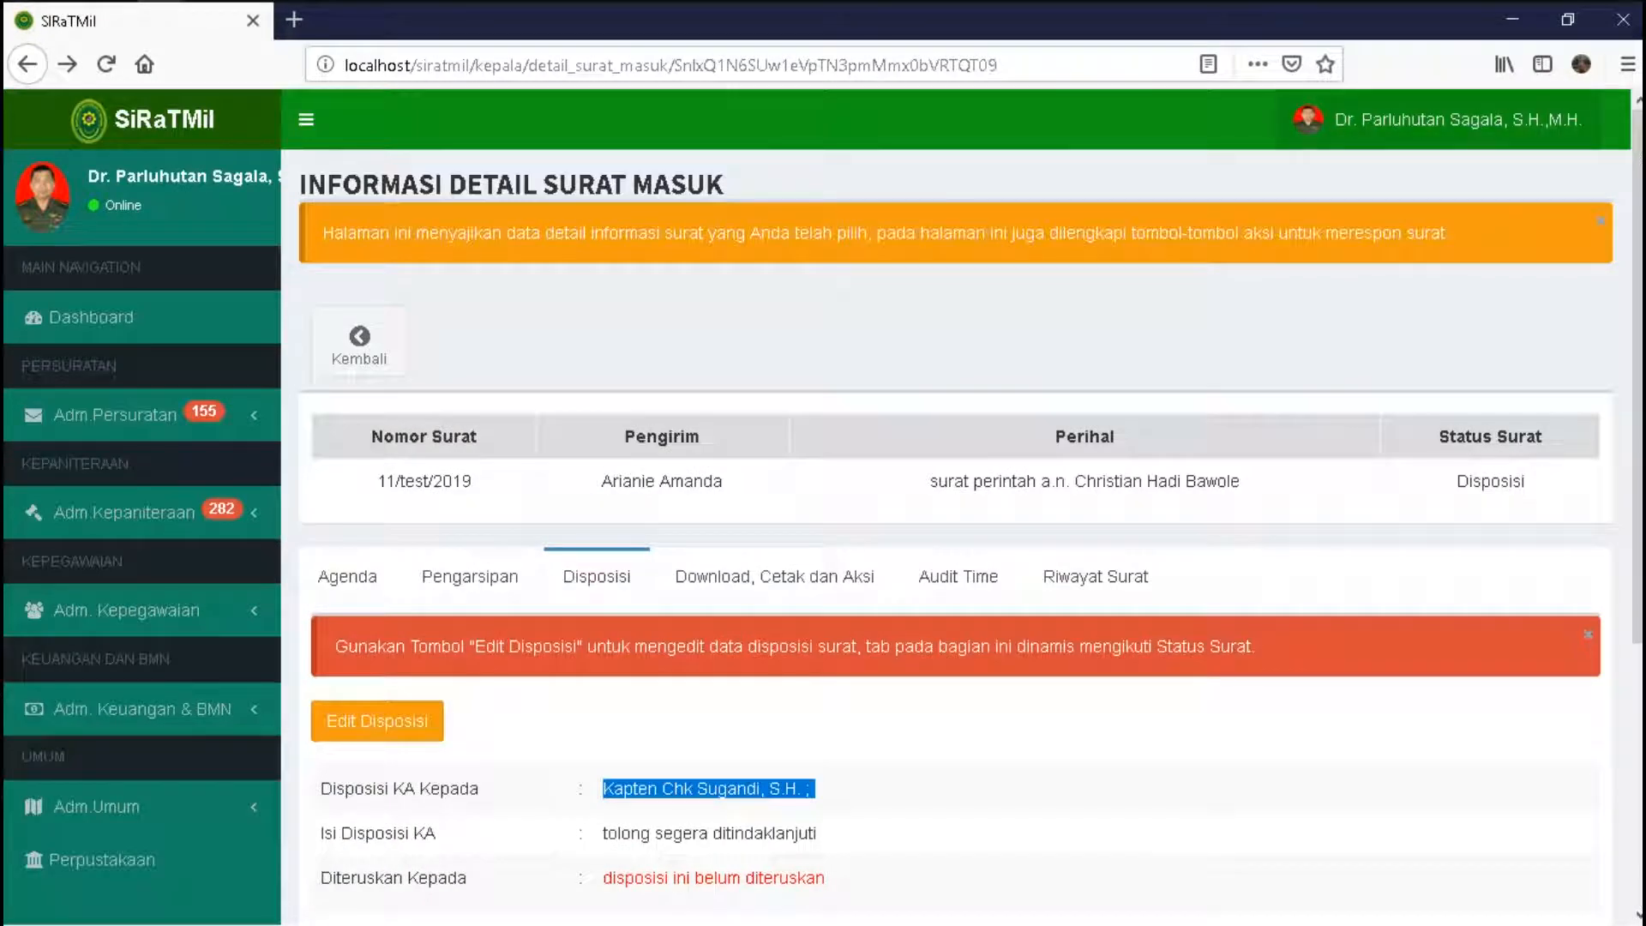
click(1457, 119)
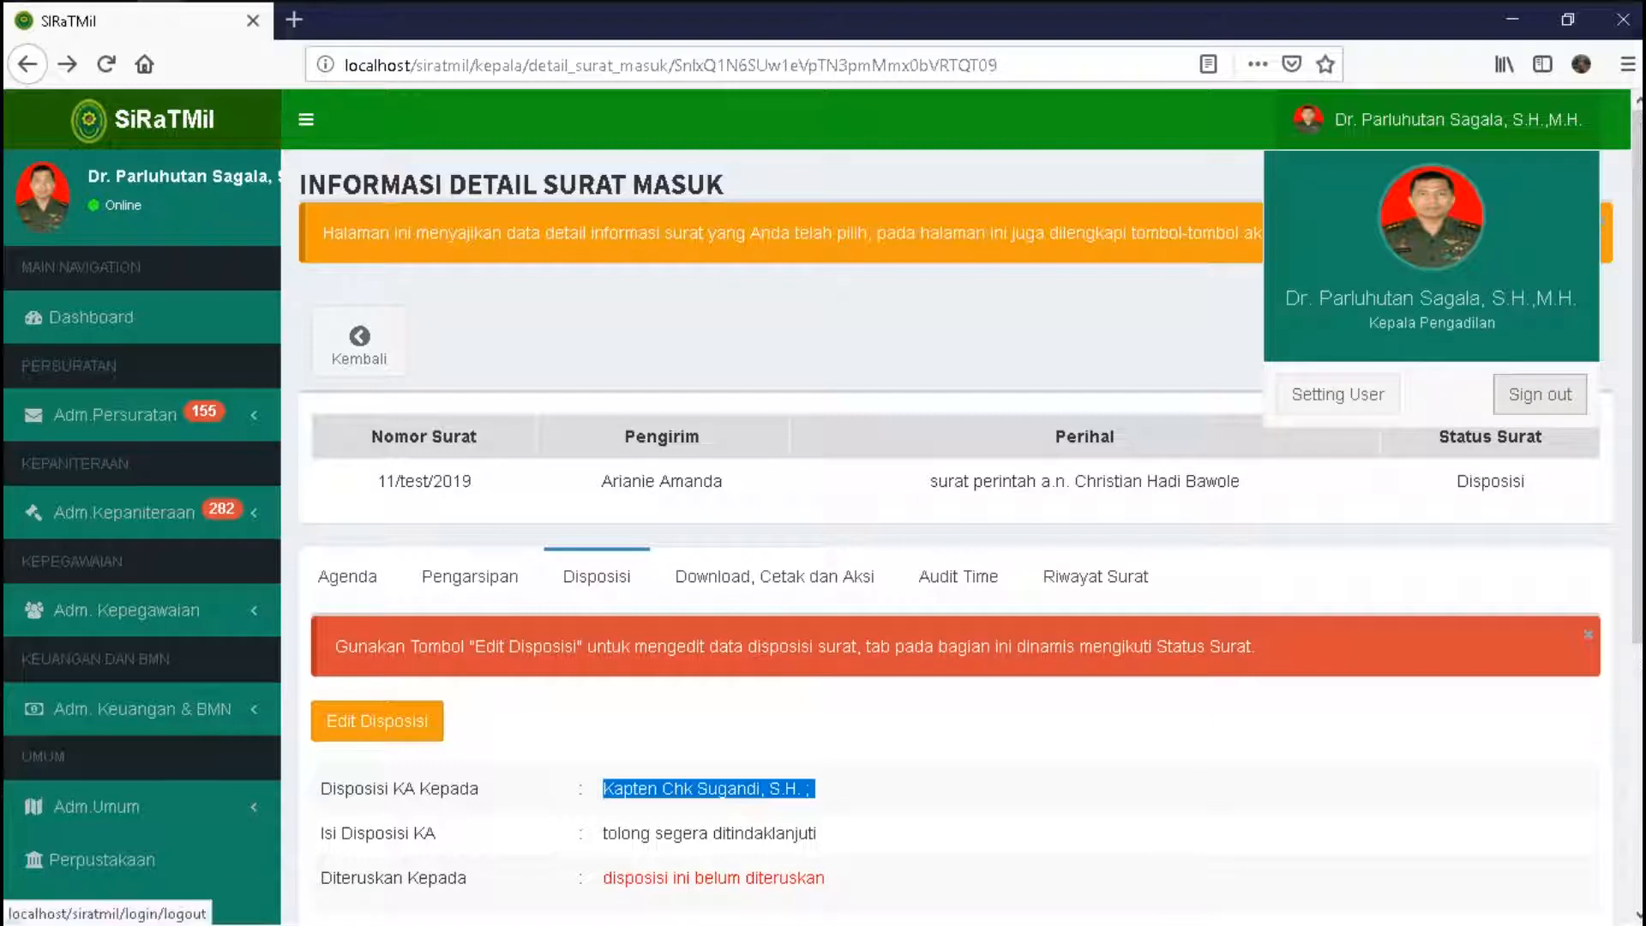
- Sign out, log in with the staff user's username and password, and open Adm.Persuratan's incoming letters
click(1436, 392)
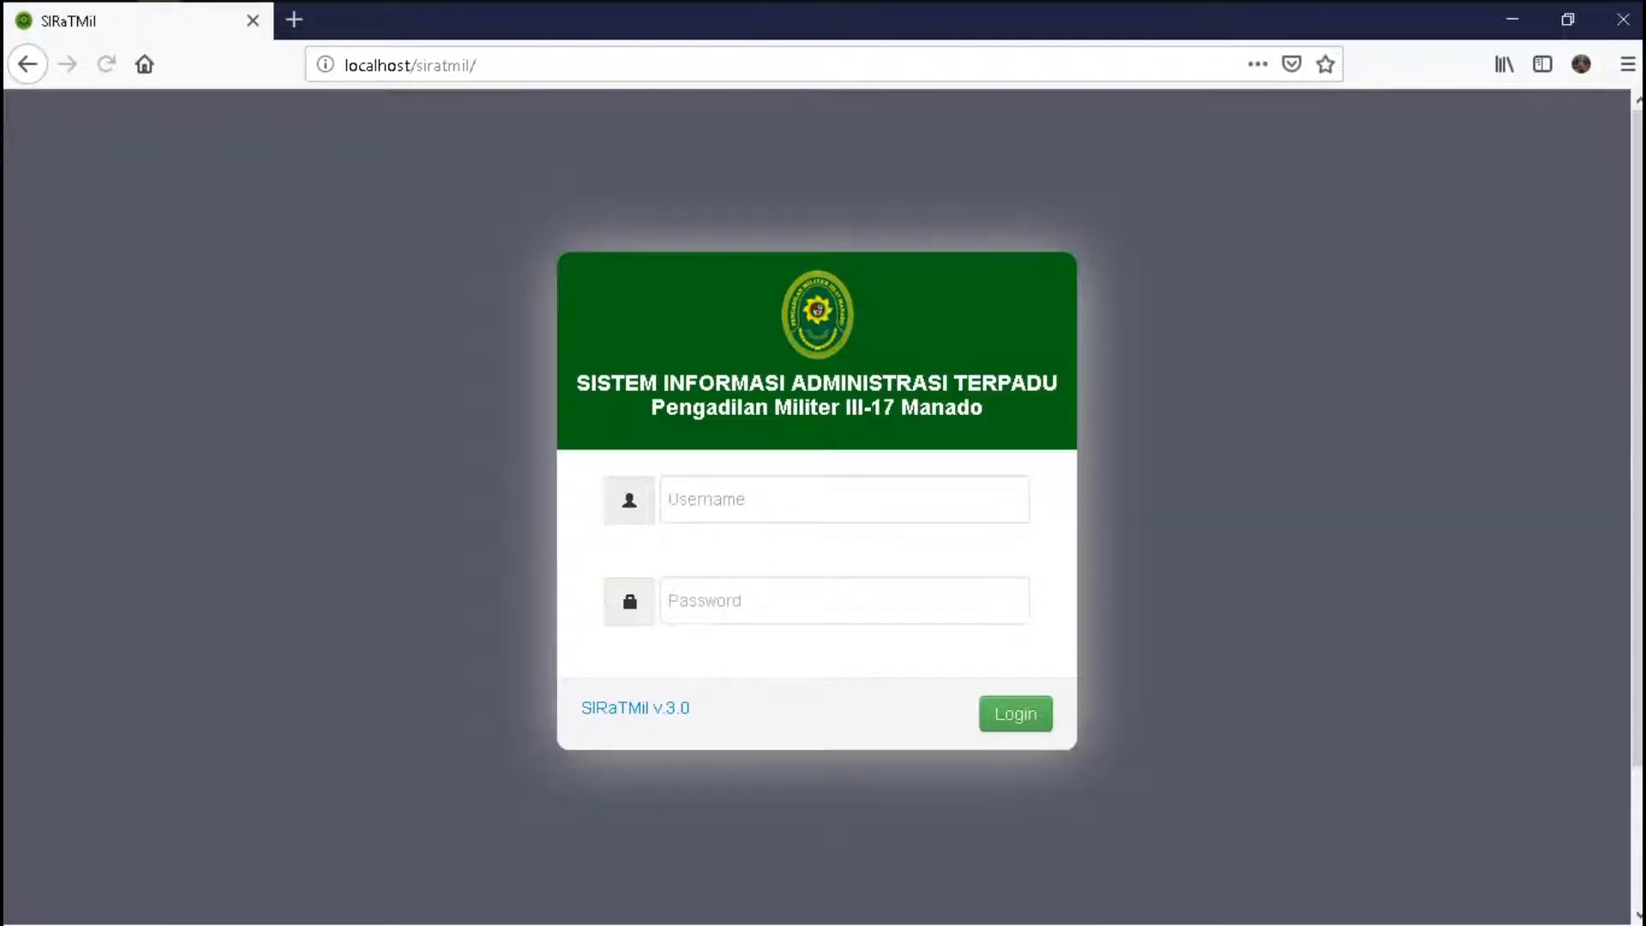
text(Christian)
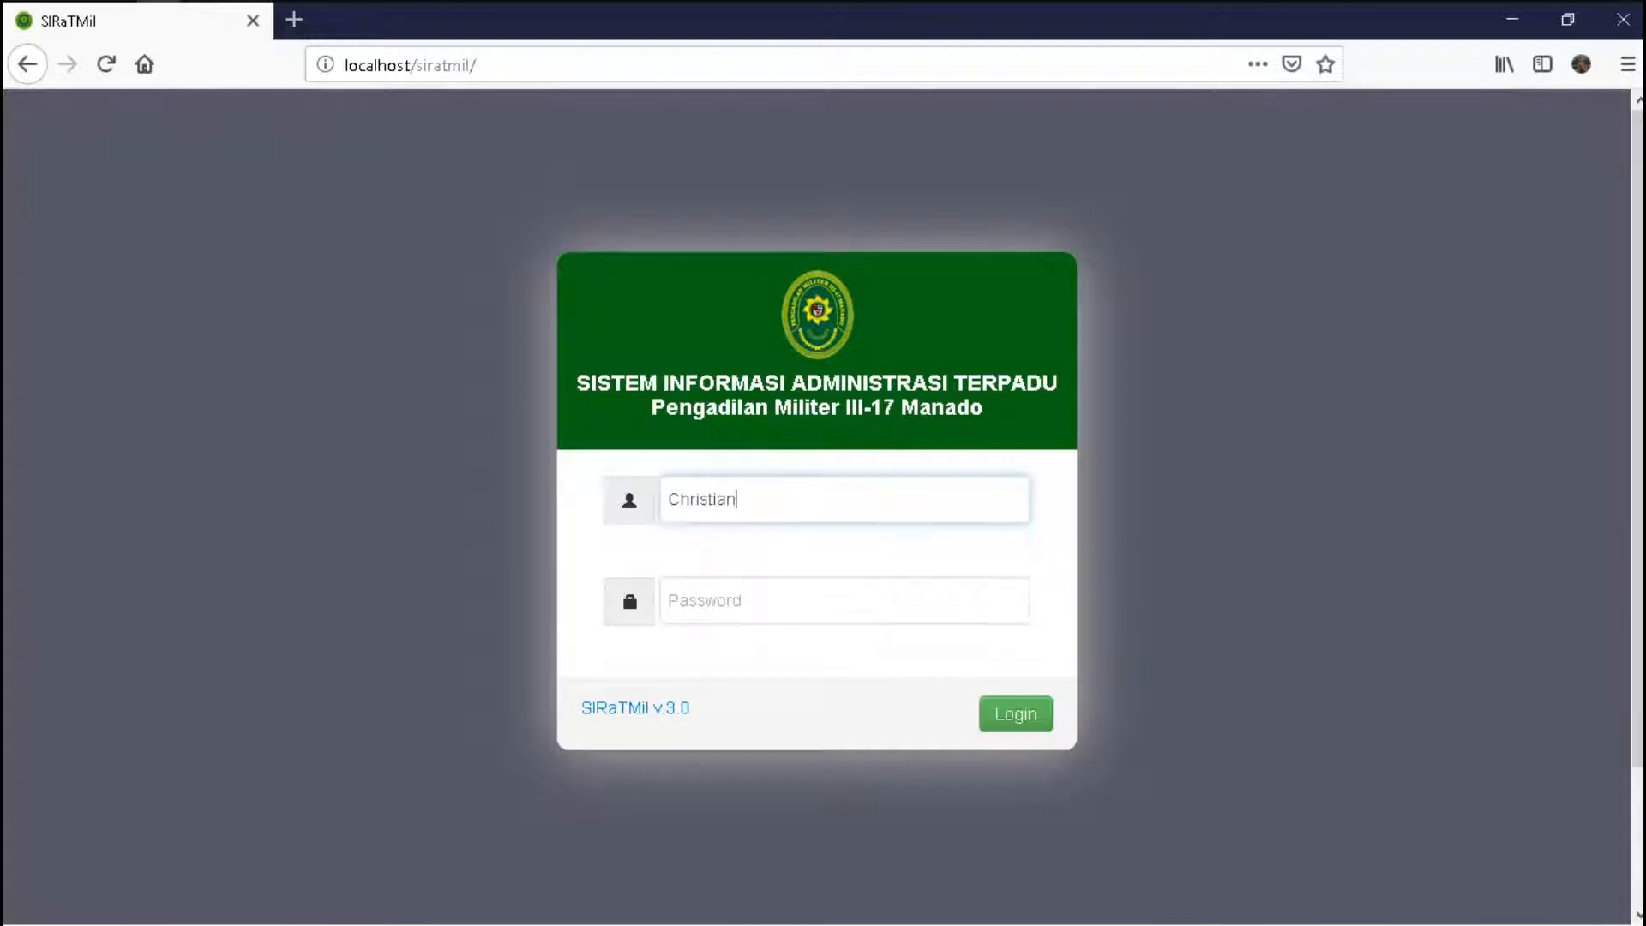
key(Tab)
text(******)
key(Return)
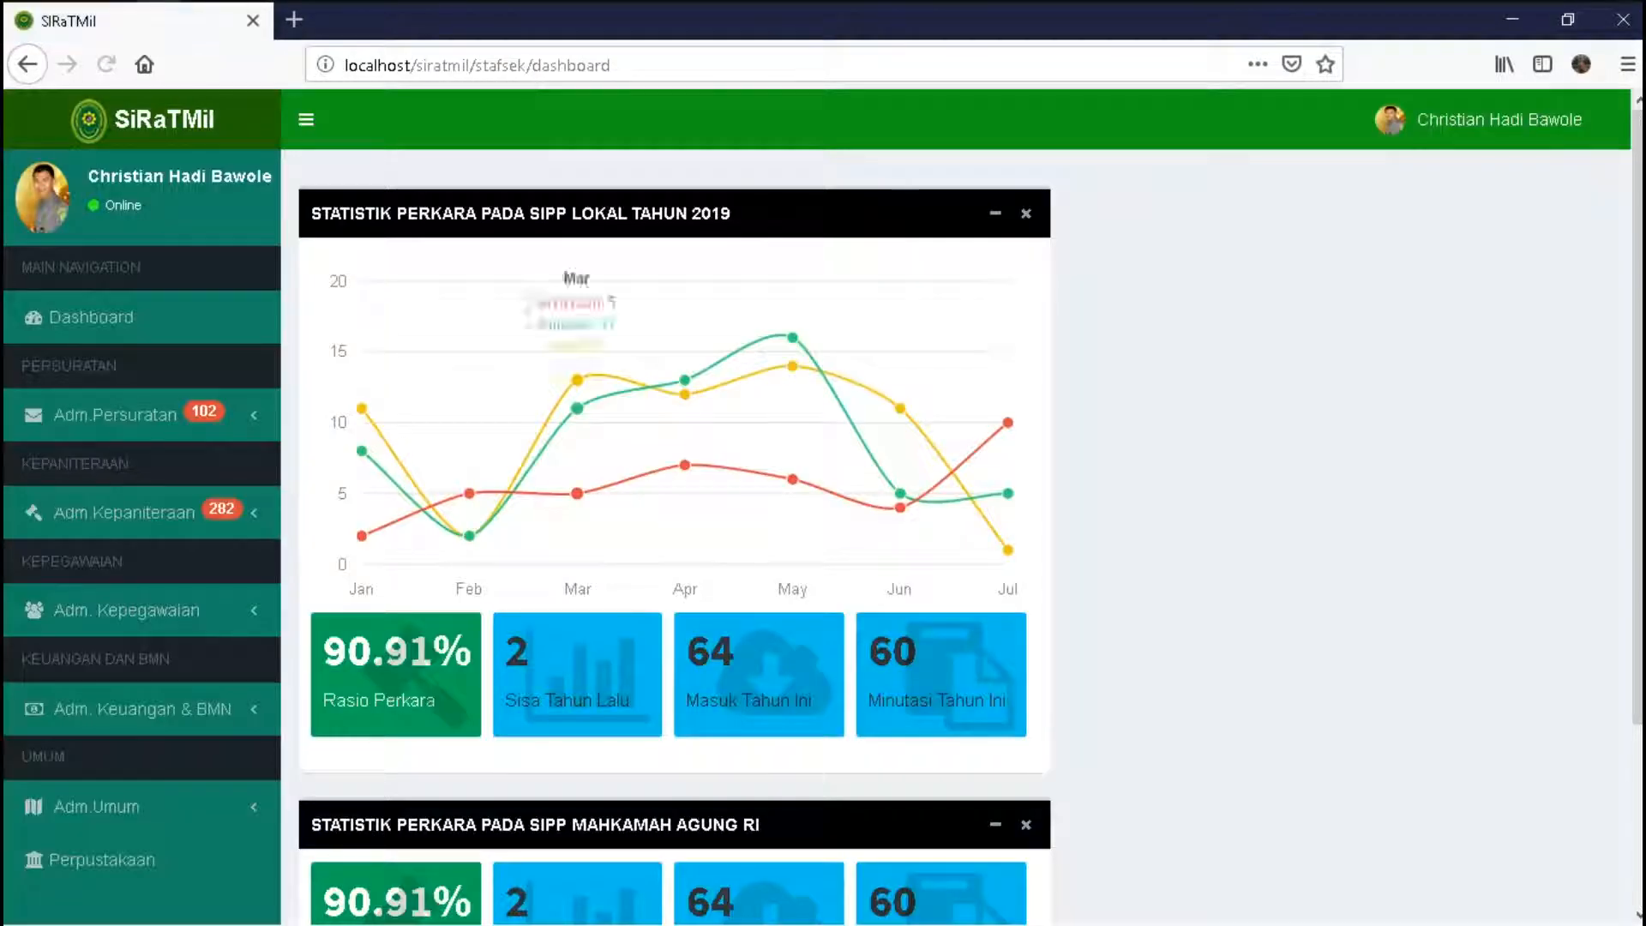
click(115, 414)
click(104, 459)
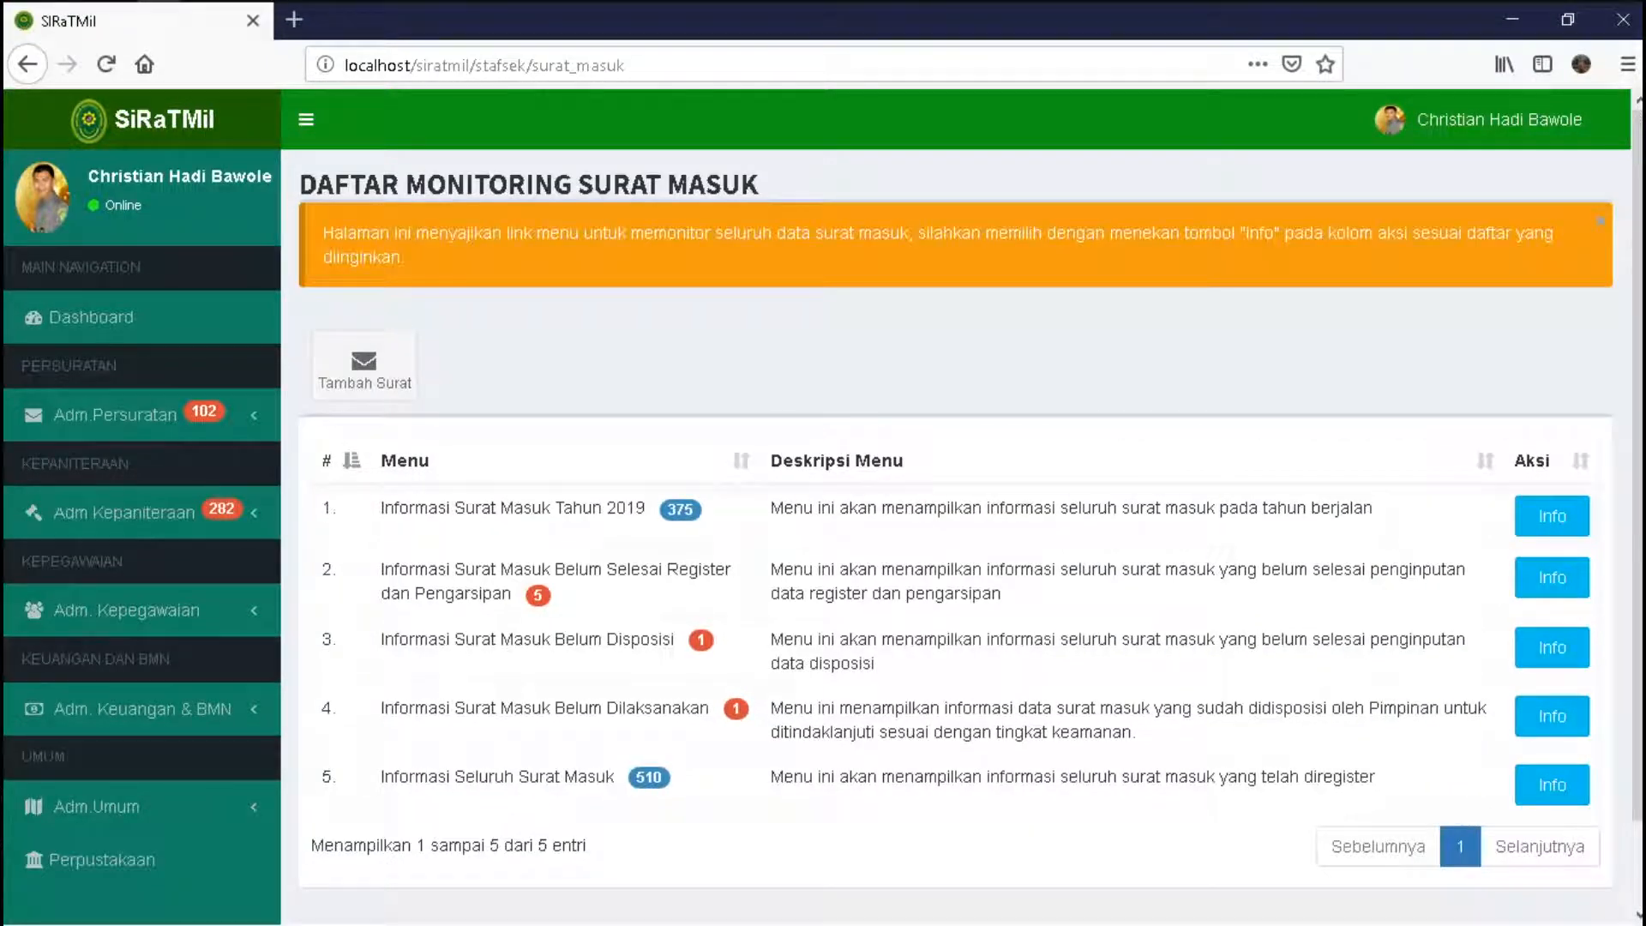
- Open Informasi Surat Masuk Tahun 2019, go to page 38 and check letter 375 at Disposisi stage
click(1551, 515)
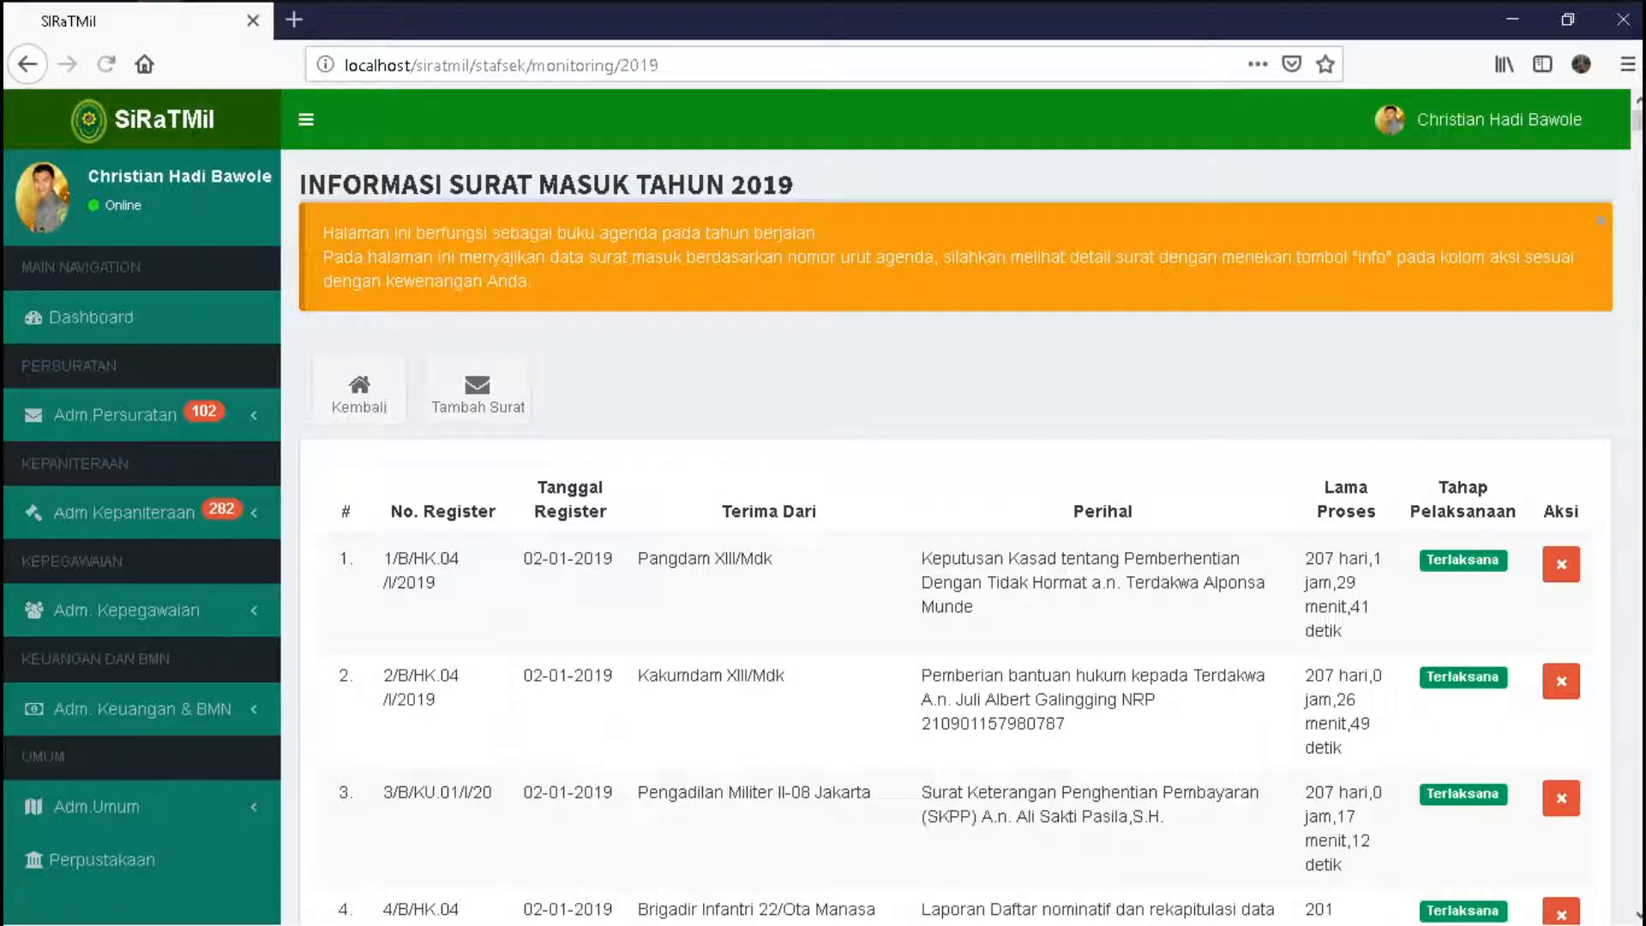
scroll(942, 514, down, 10)
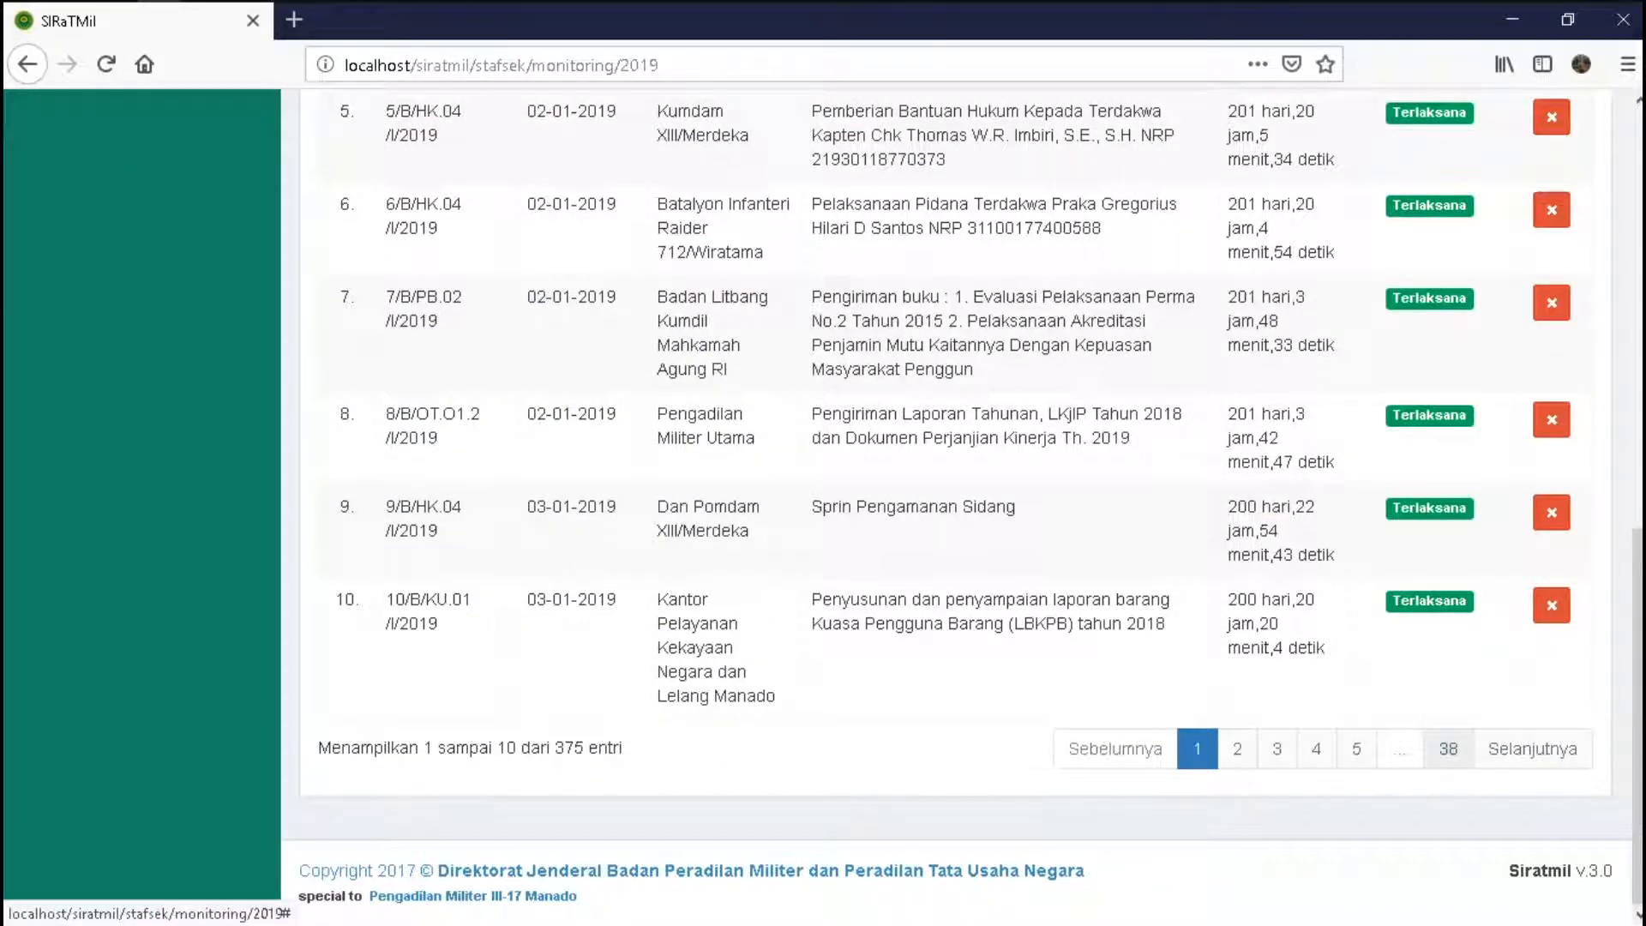
click(1447, 748)
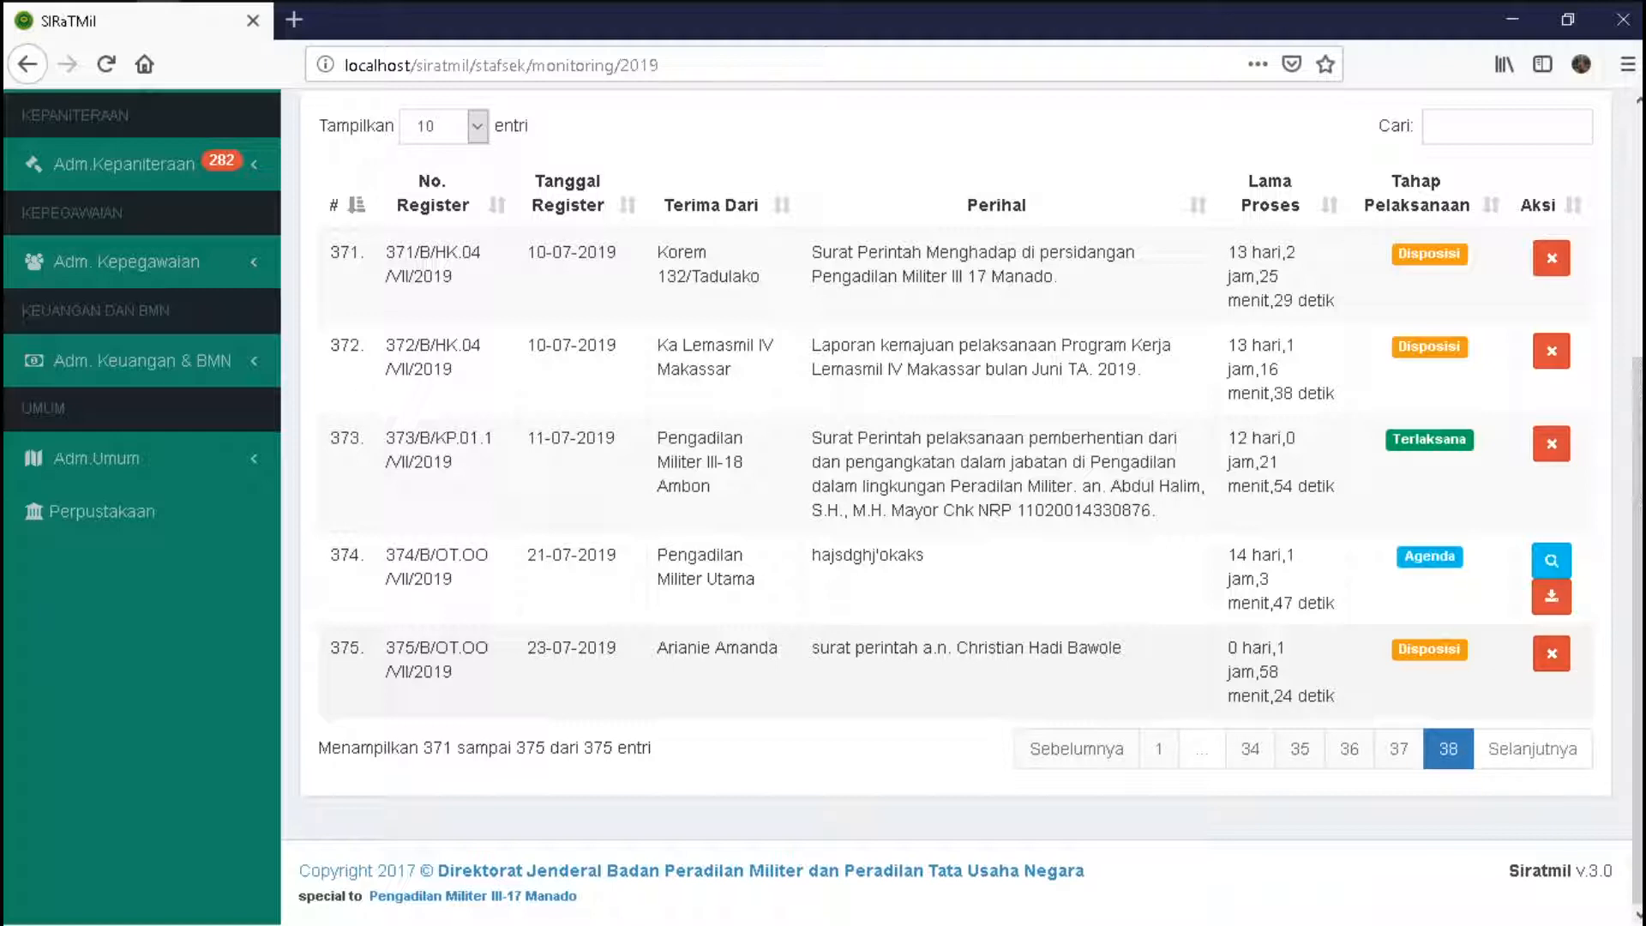
drag(385, 647, 700, 650)
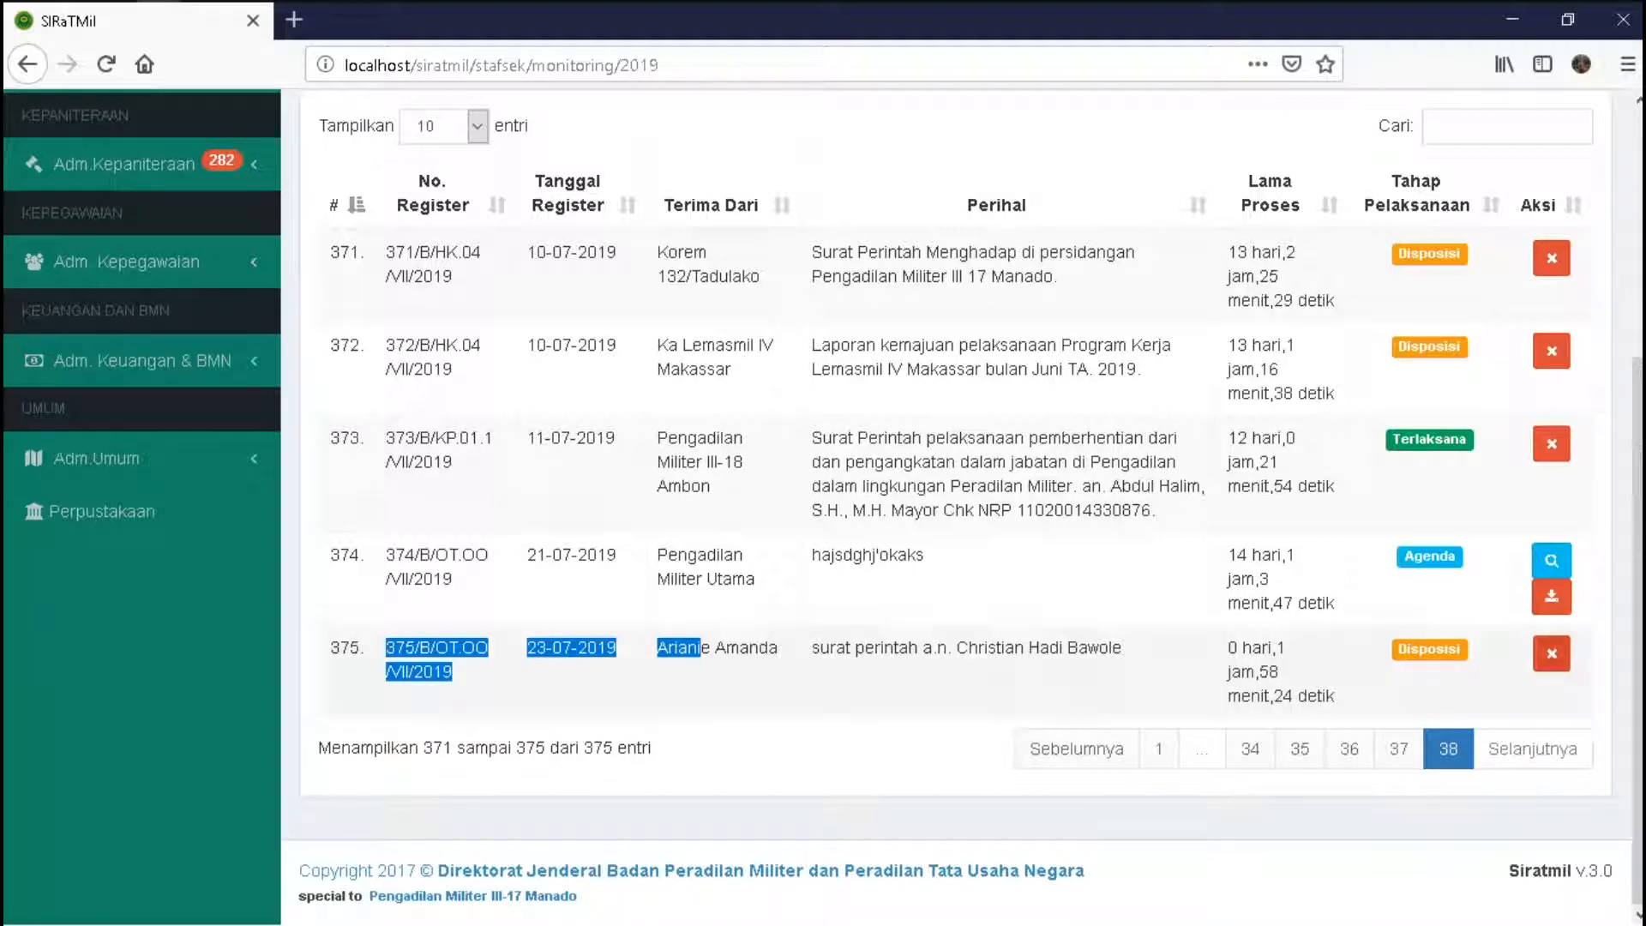
scroll(956, 506, up, 4)
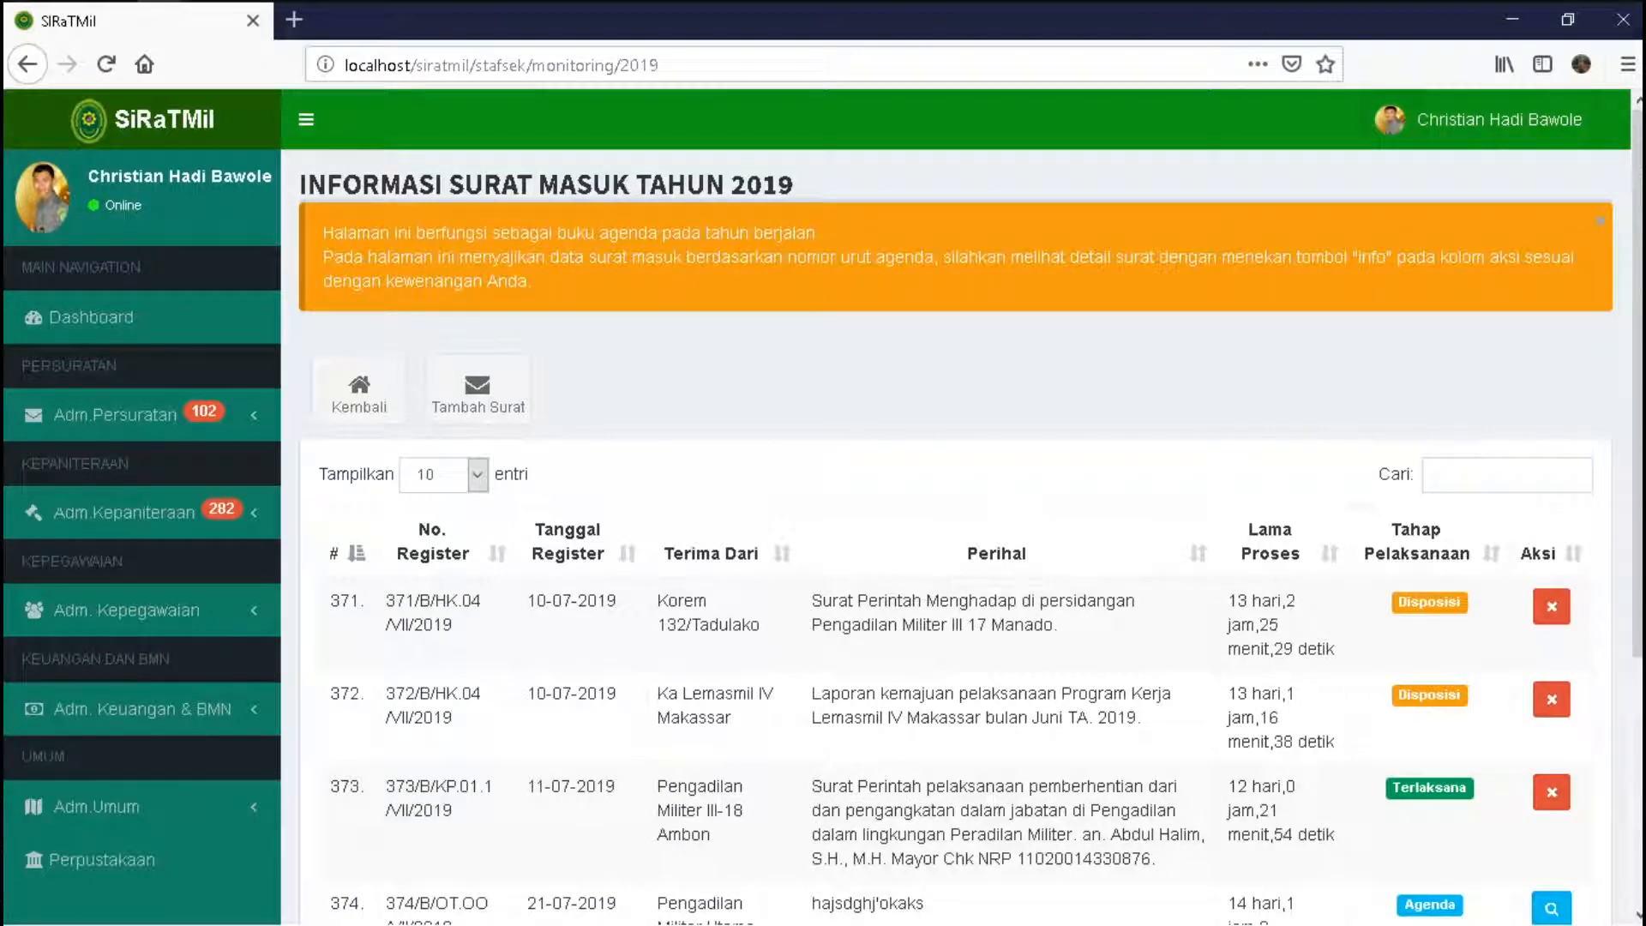
- Sign out and log in as the Panitera user, declining Firefox's save prompt, then expand Adm.Persuratan
click(1479, 119)
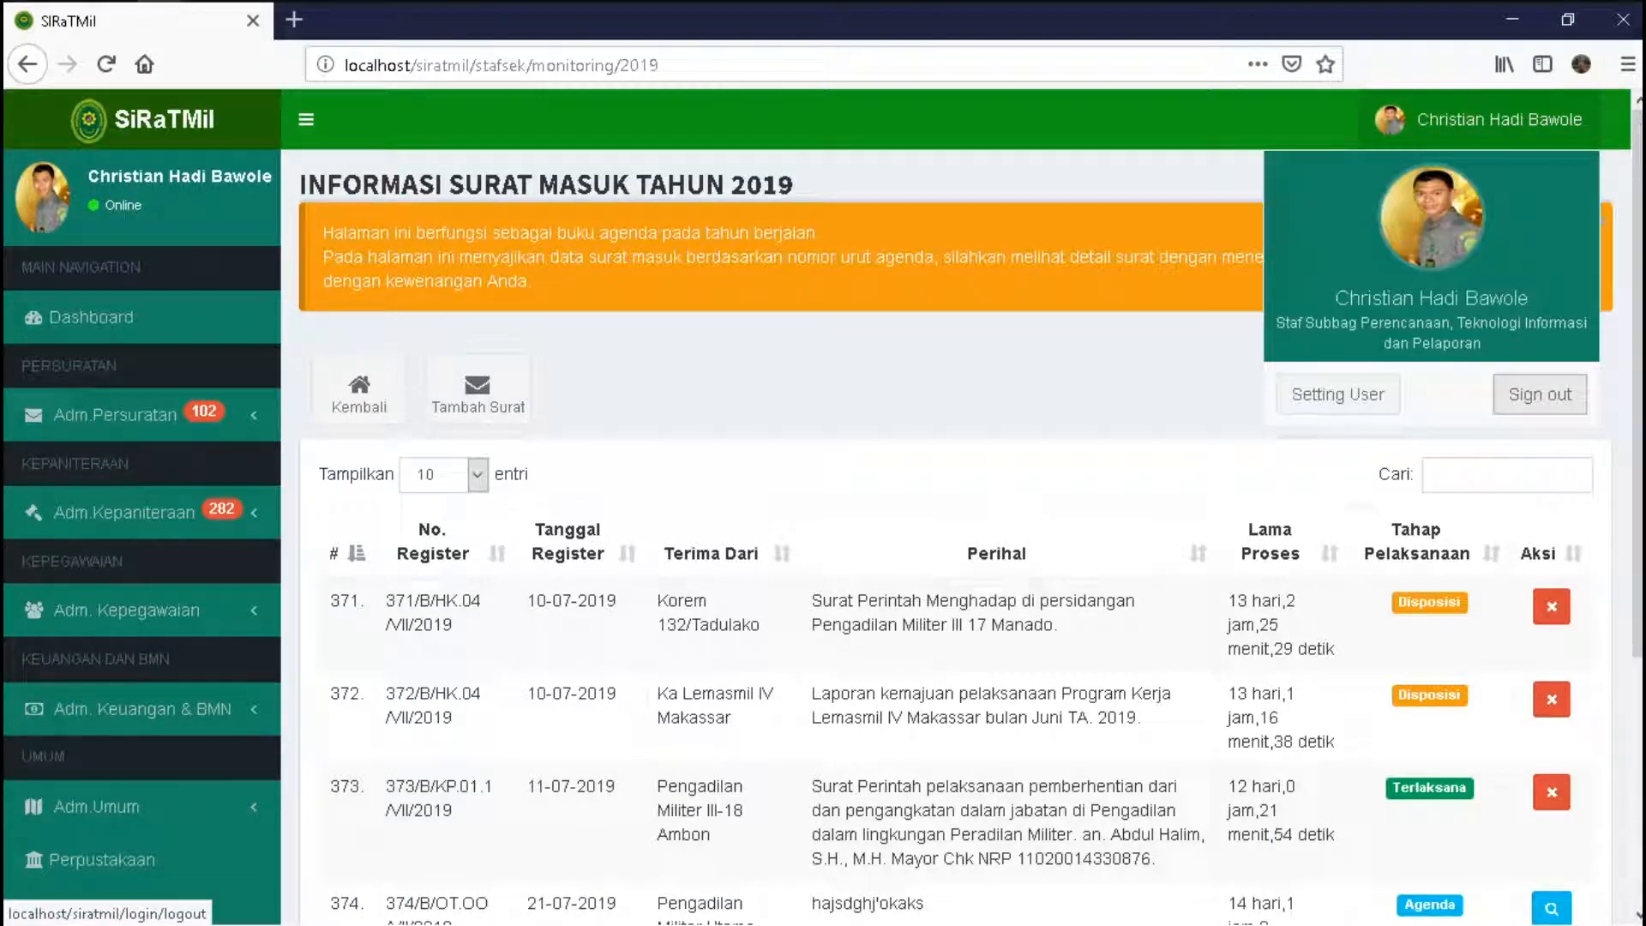
click(1540, 395)
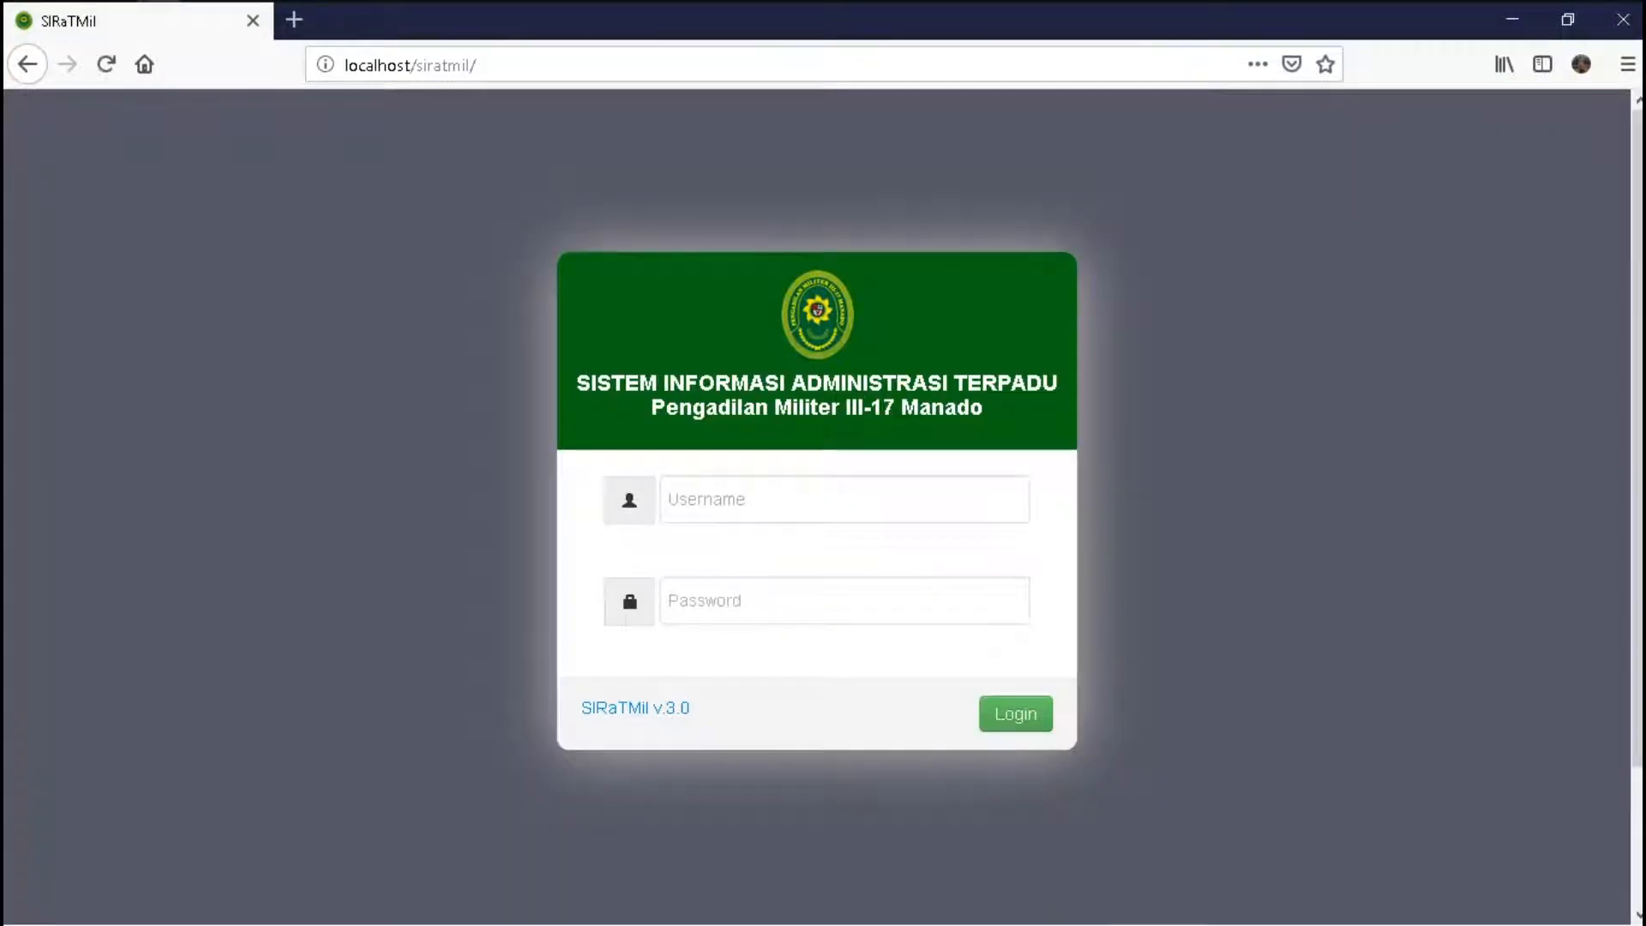
text(Suga)
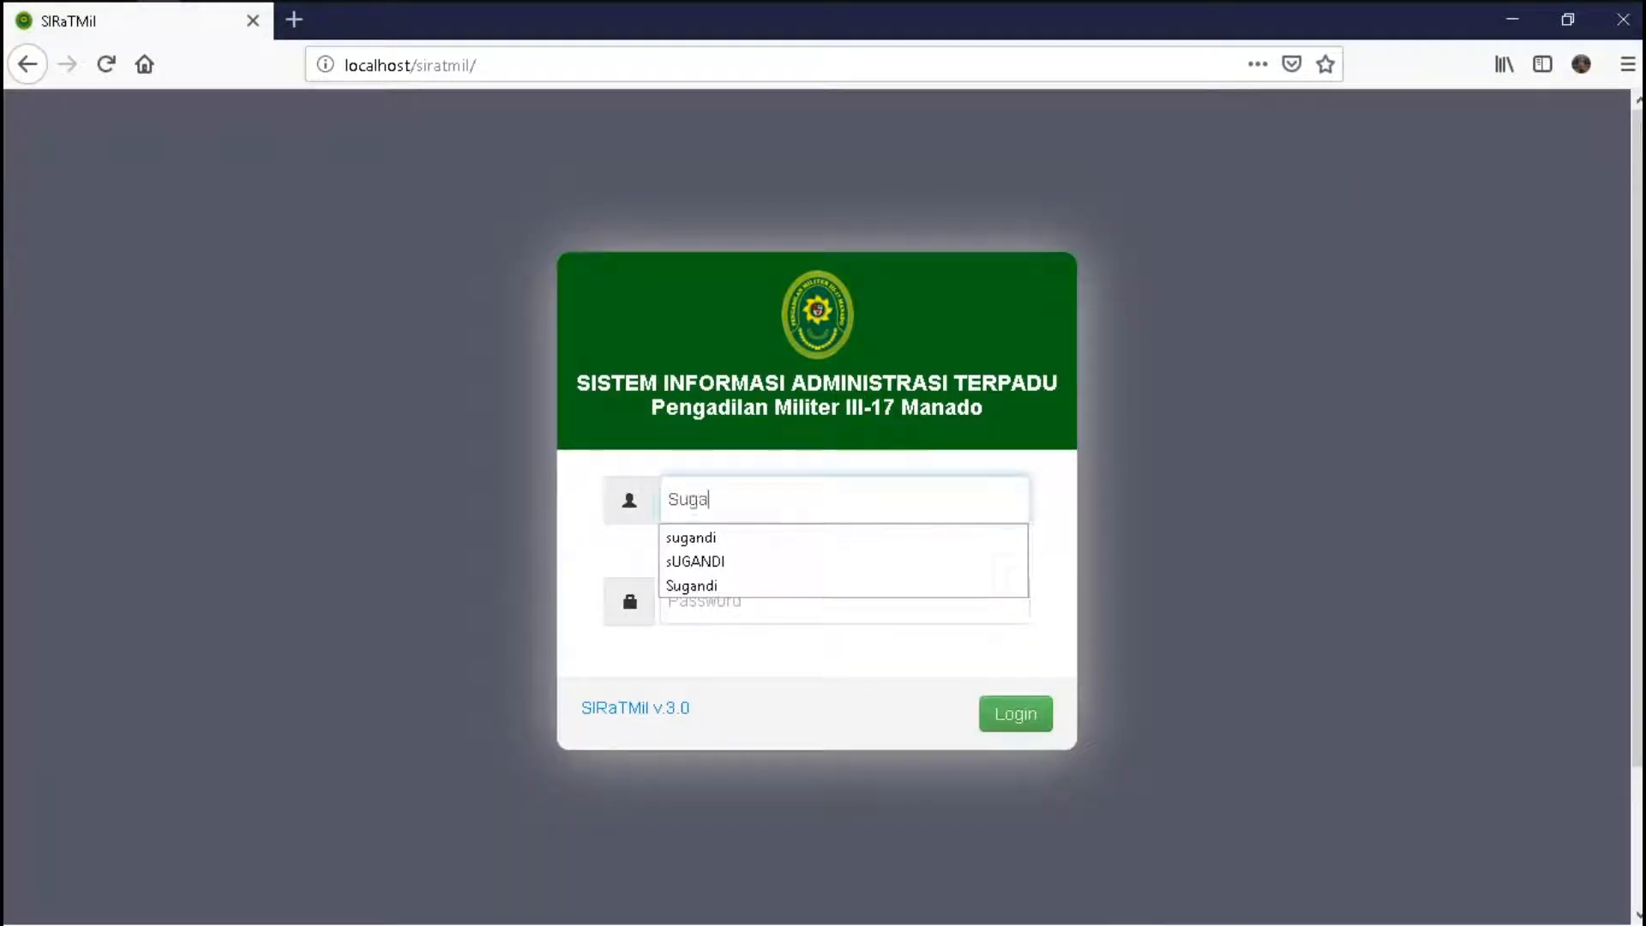
text(ndi)
key(Tab)
text(******)
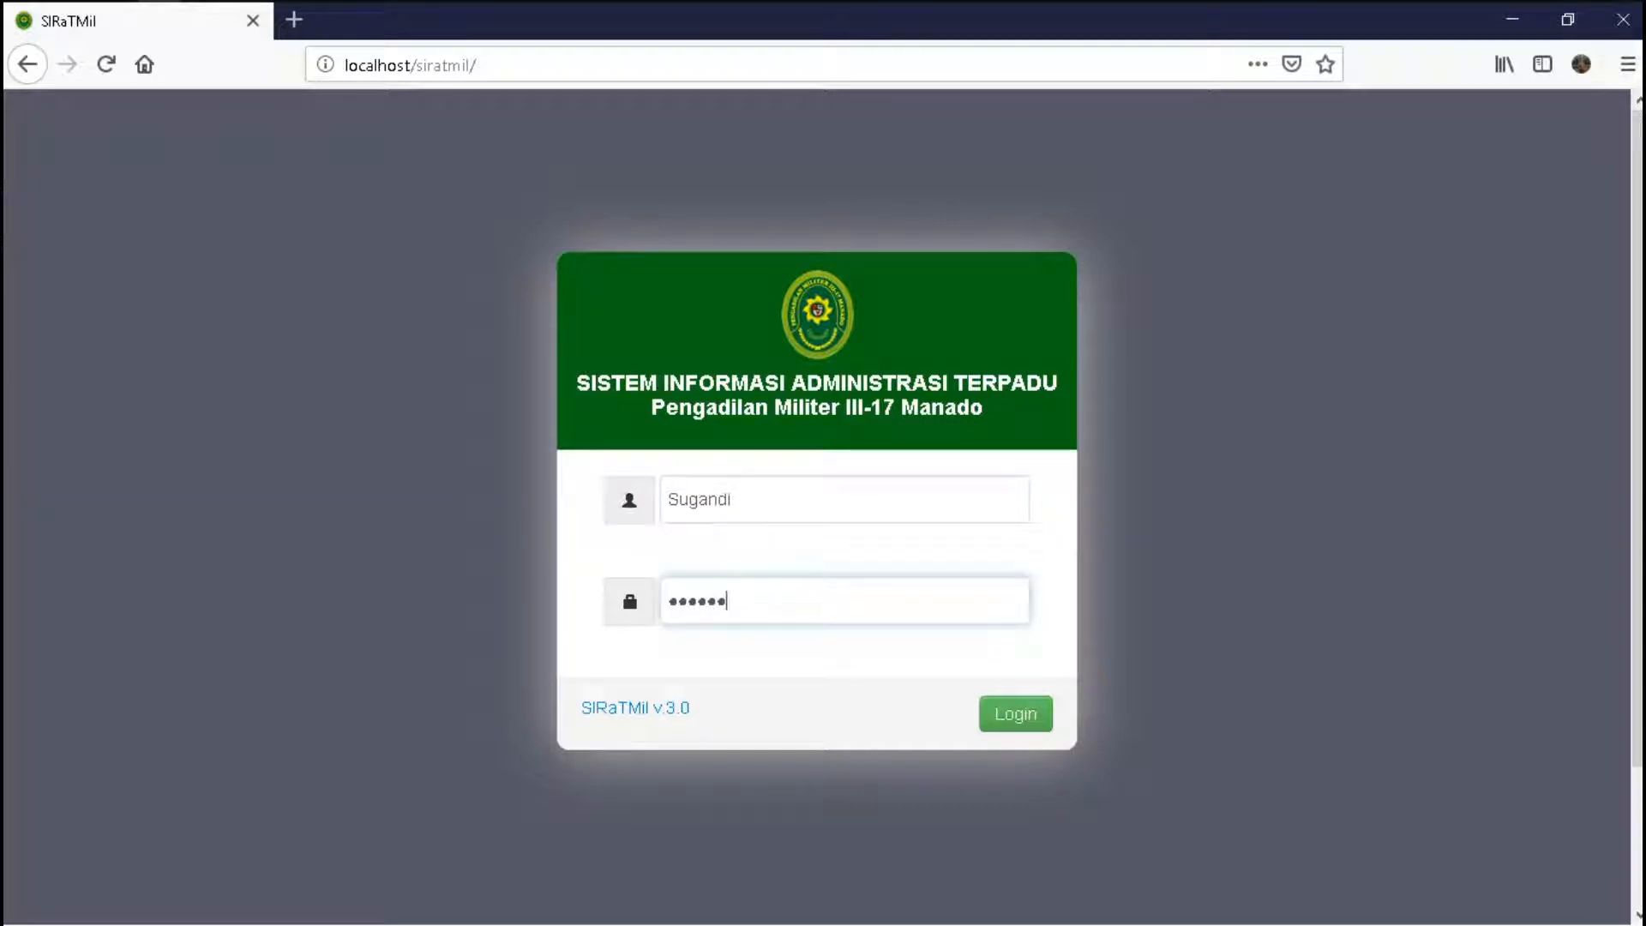
key(Return)
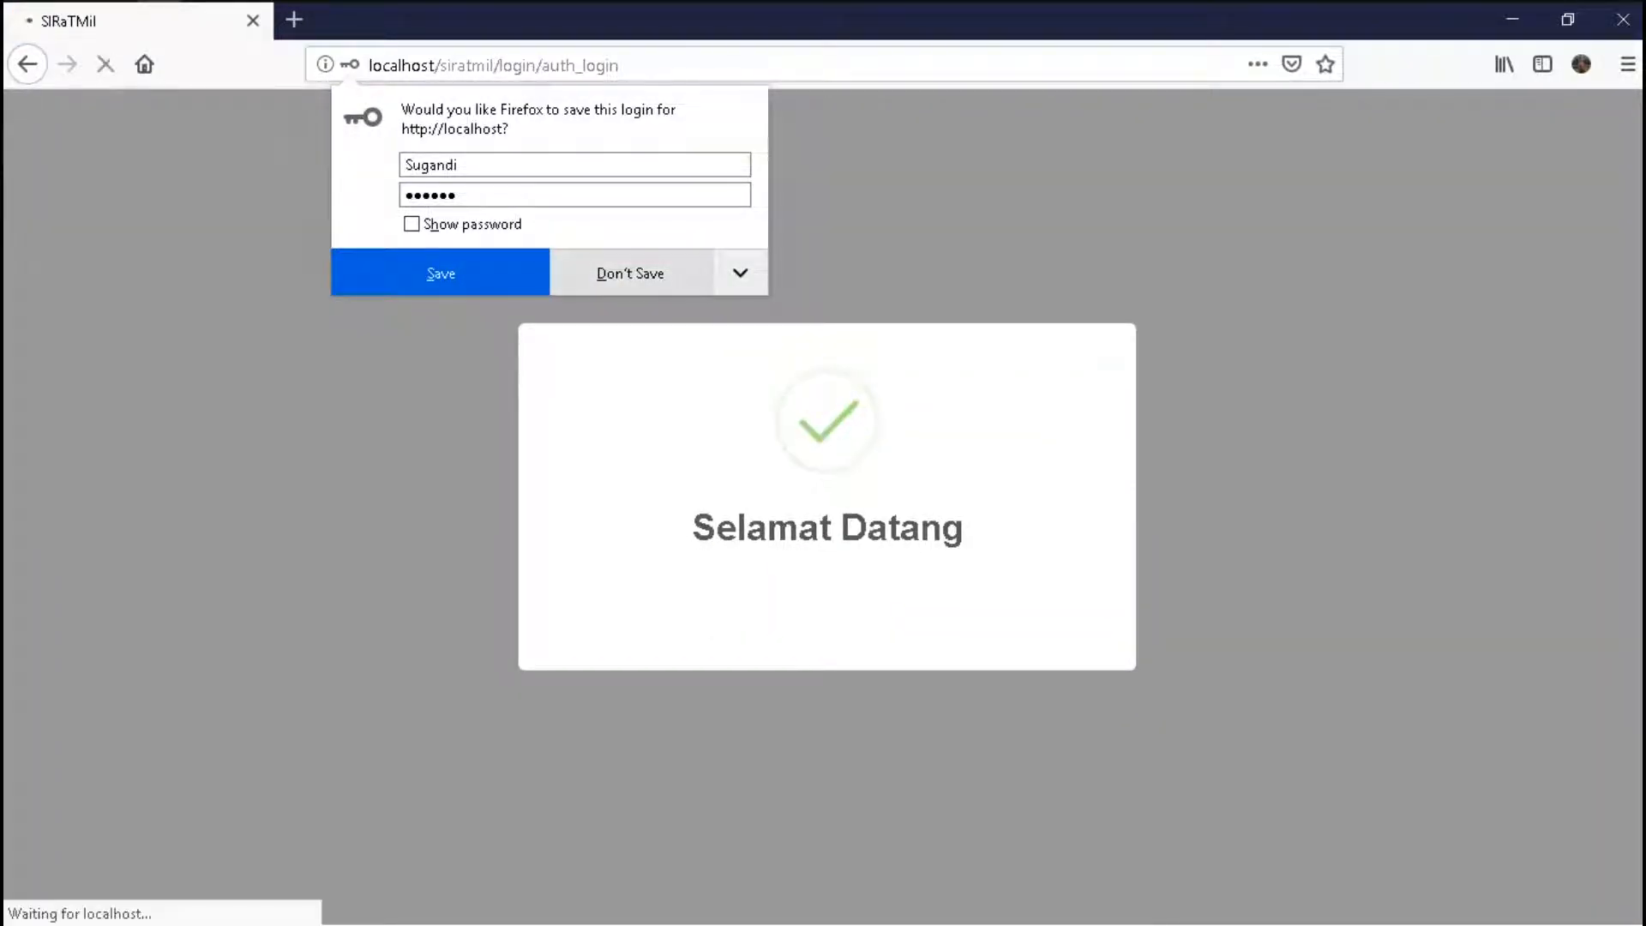
click(630, 272)
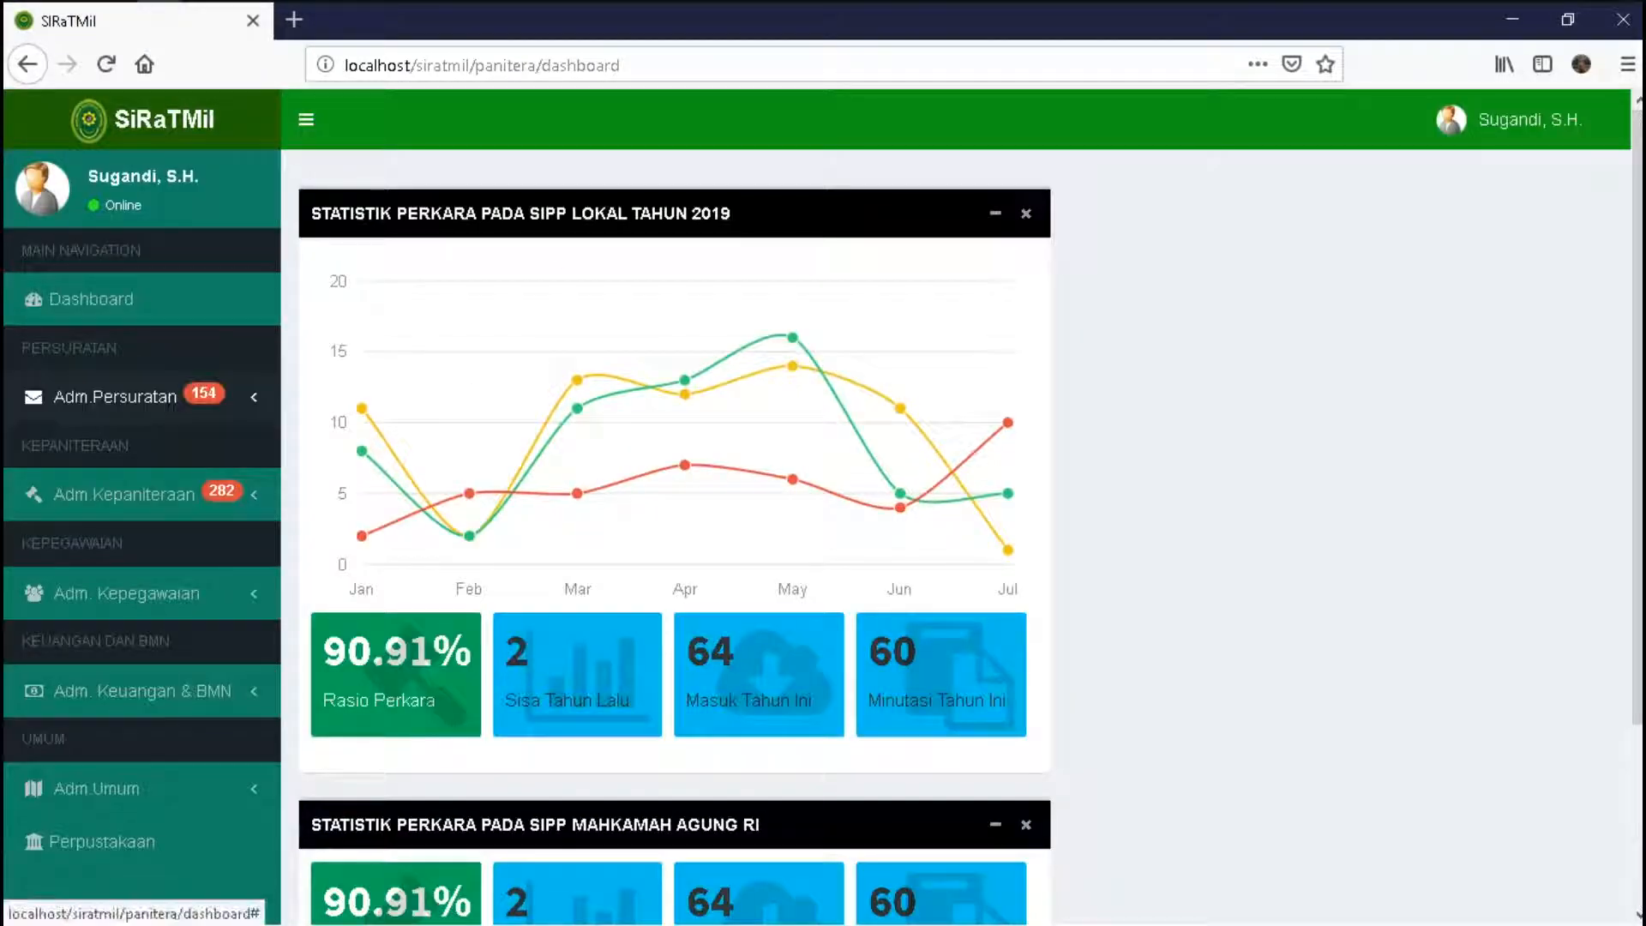
click(115, 396)
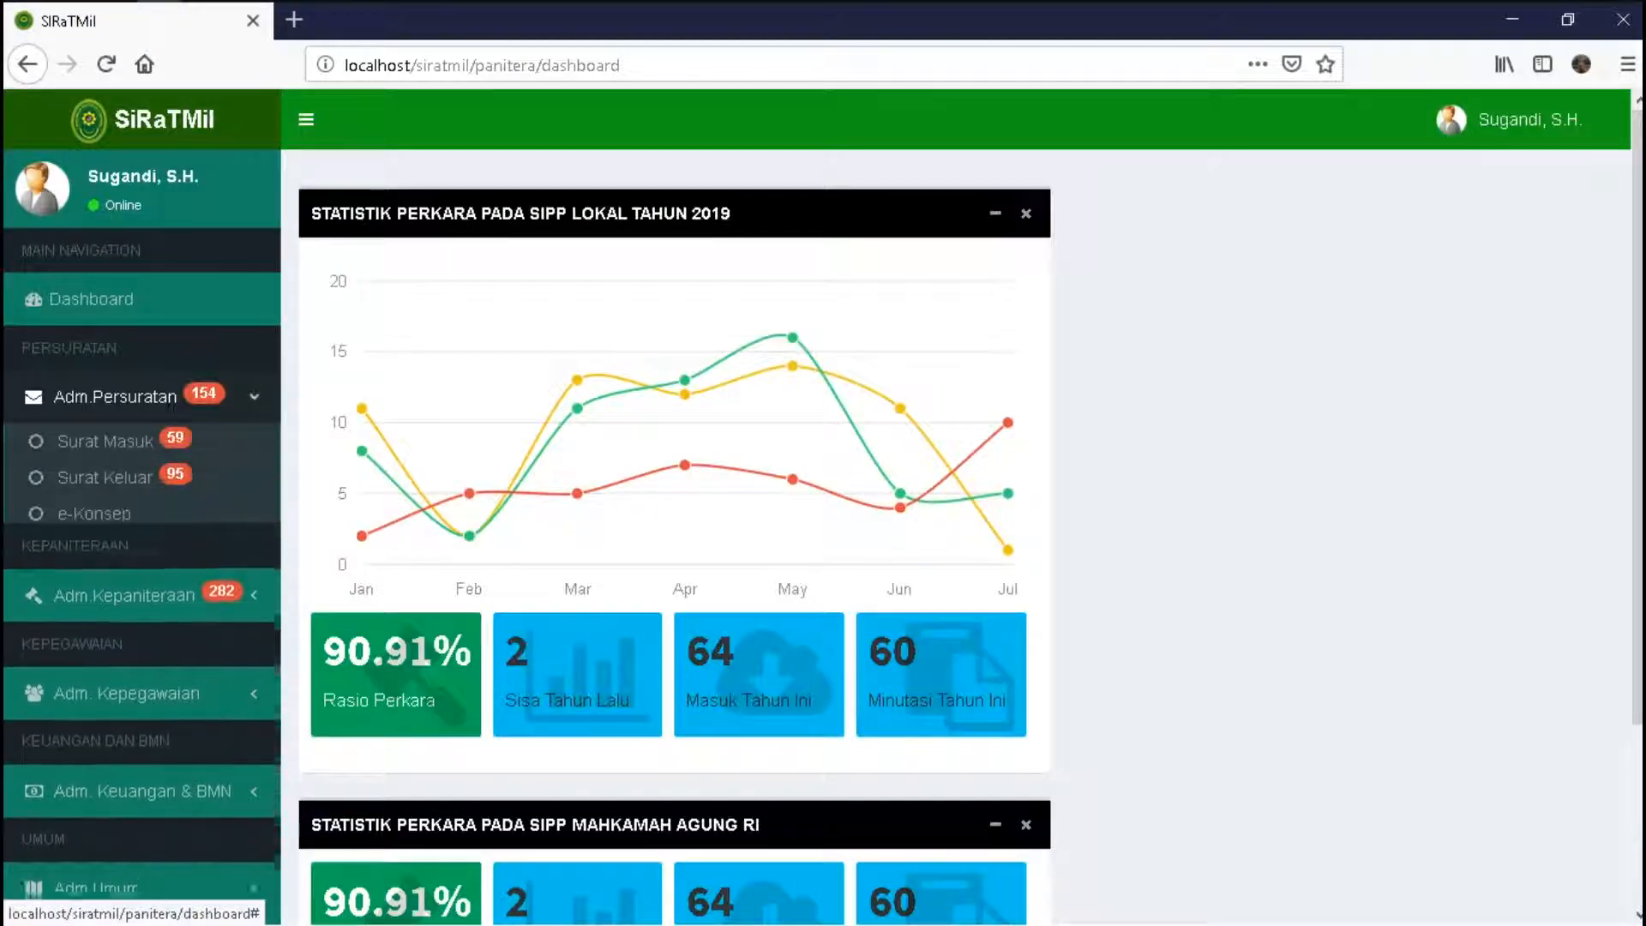
- Open the Informasi Surat Masuk Belum Dilaksanakan list of unexecuted letters
click(105, 441)
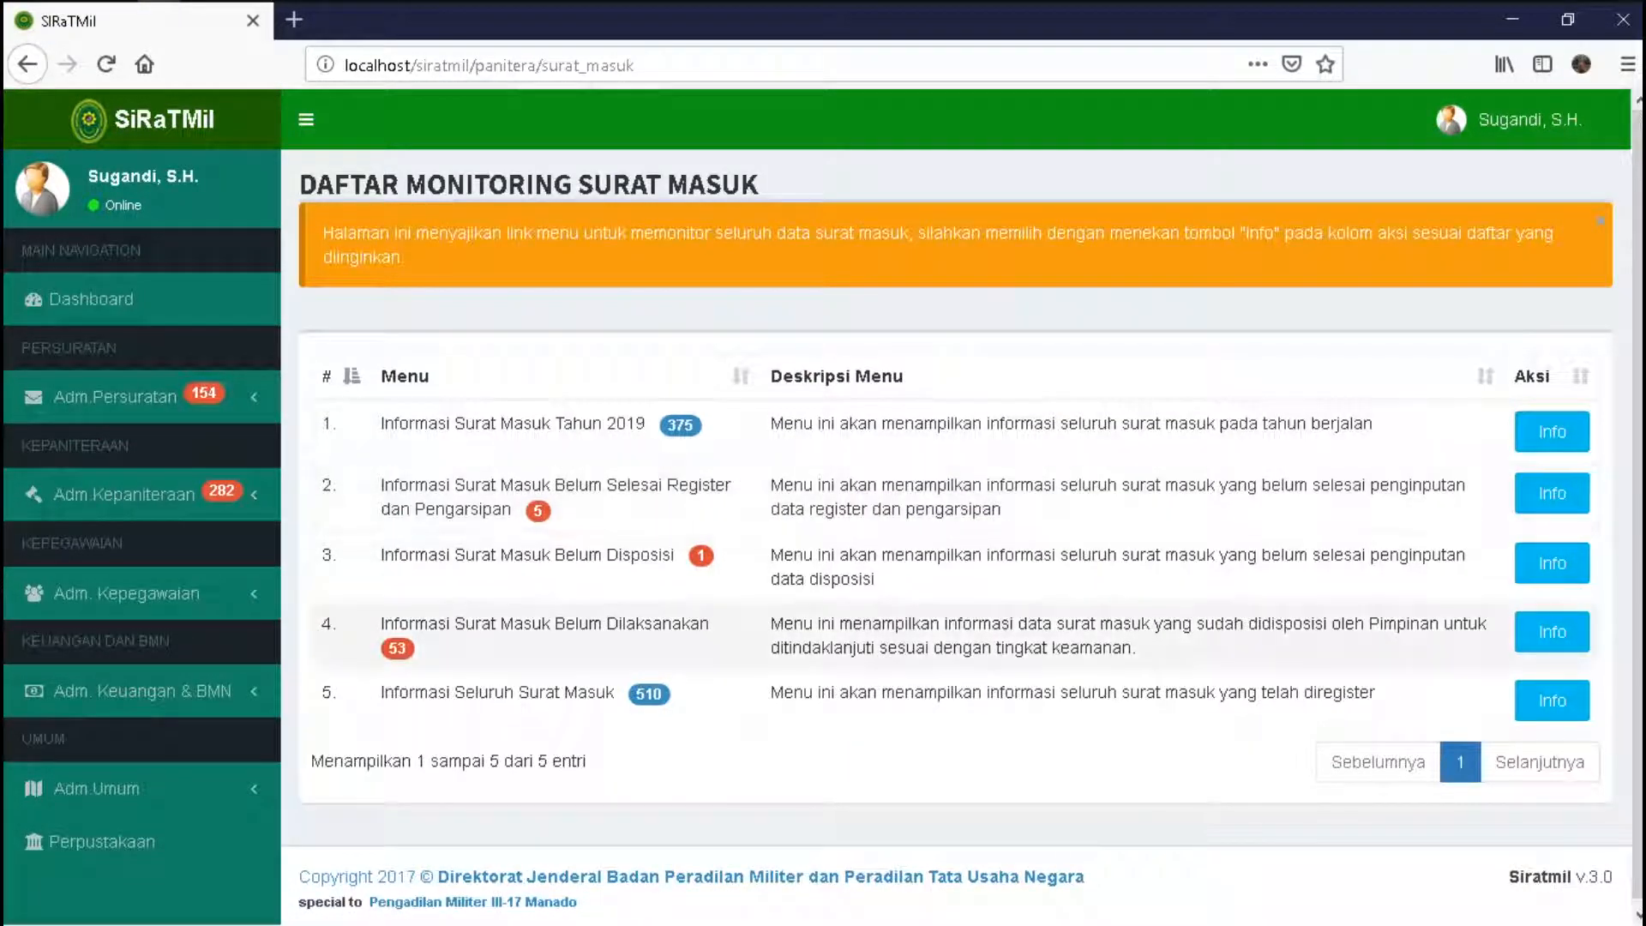
drag(380, 623, 714, 623)
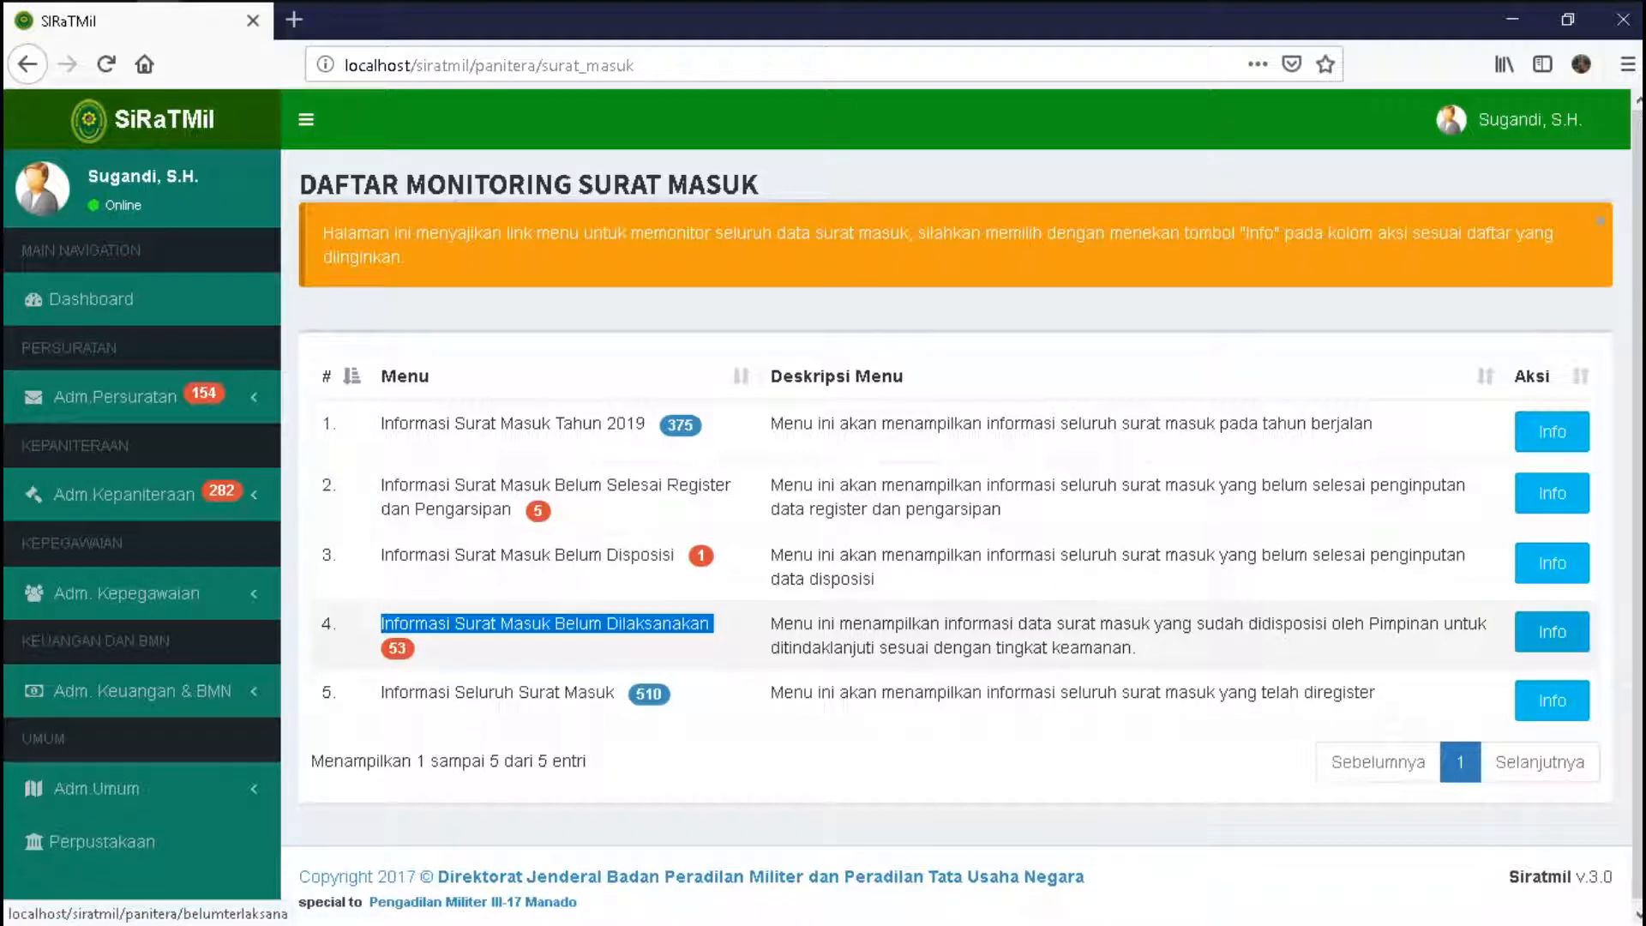
click(1551, 632)
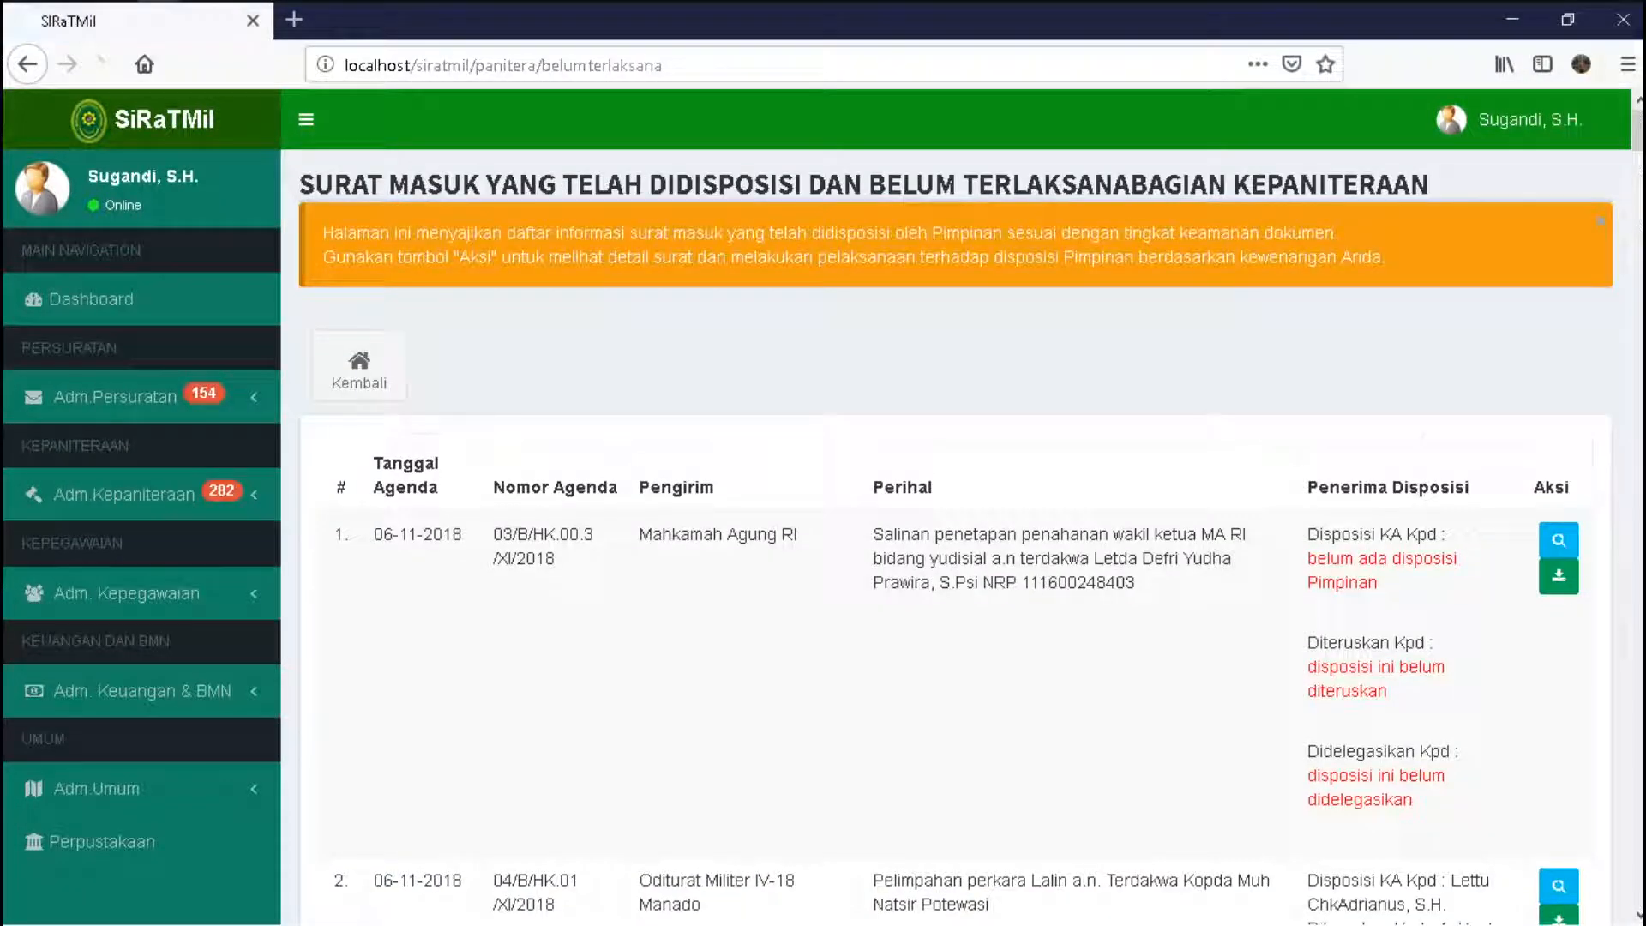
- Try searching the pending list, then browse to its last page and back to the first
click(1435, 450)
text(158)
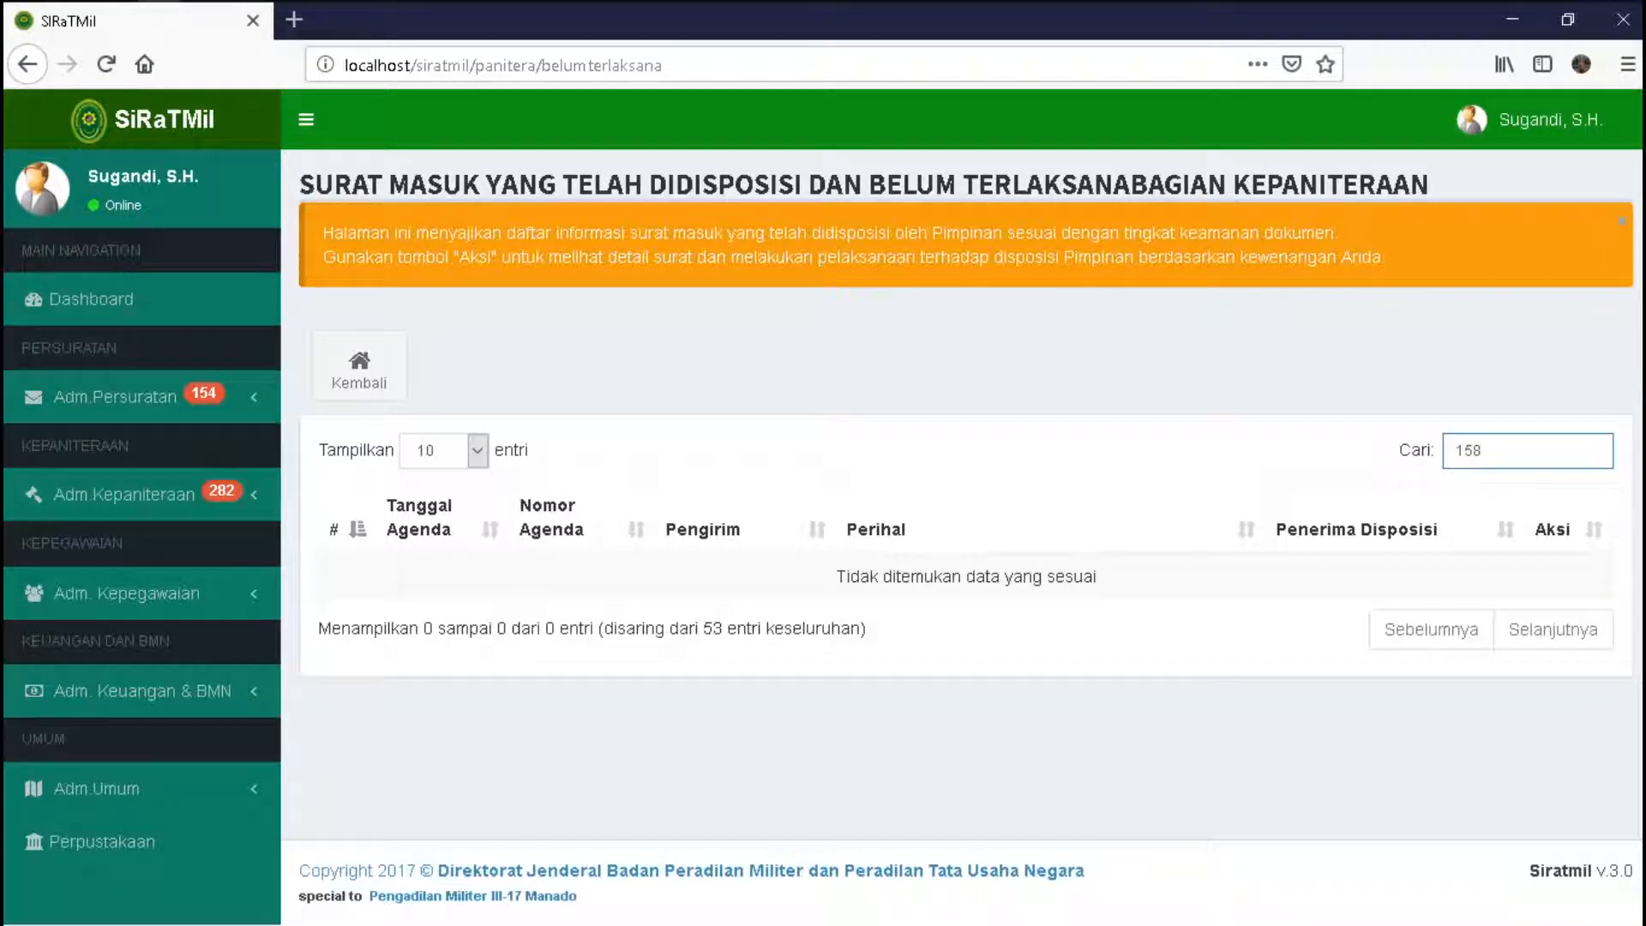
key(BackSpace)
key(BackSpace)
text(48)
key(BackSpace)
key(BackSpace)
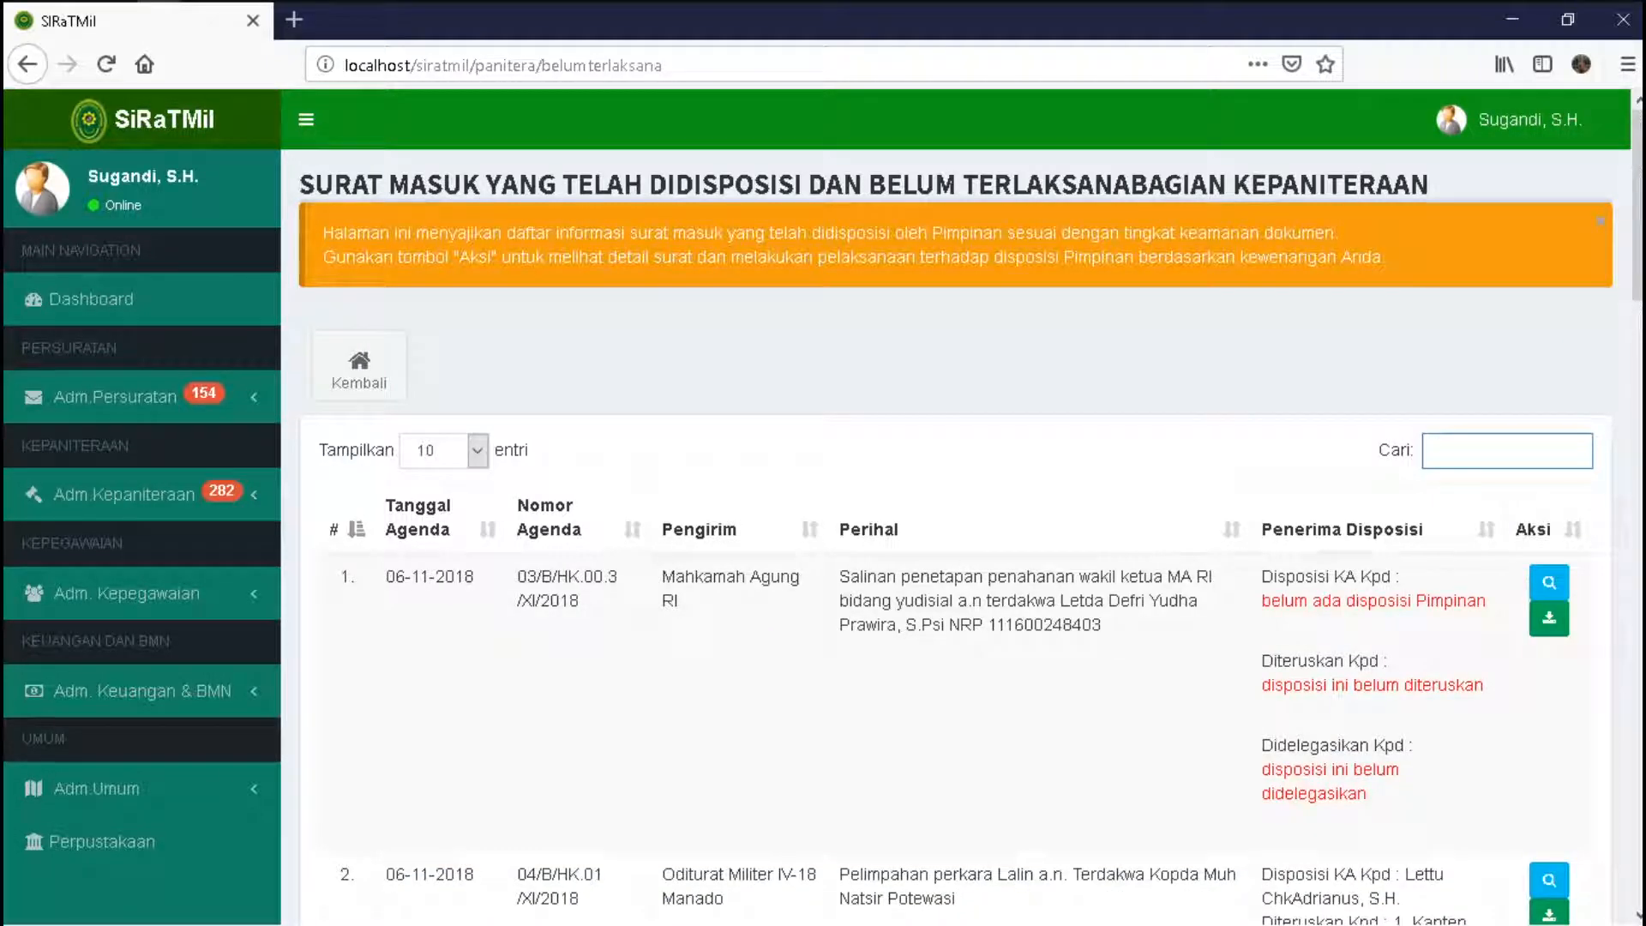
scroll(943, 514, down, 15)
scroll(1535, 785, down, 2)
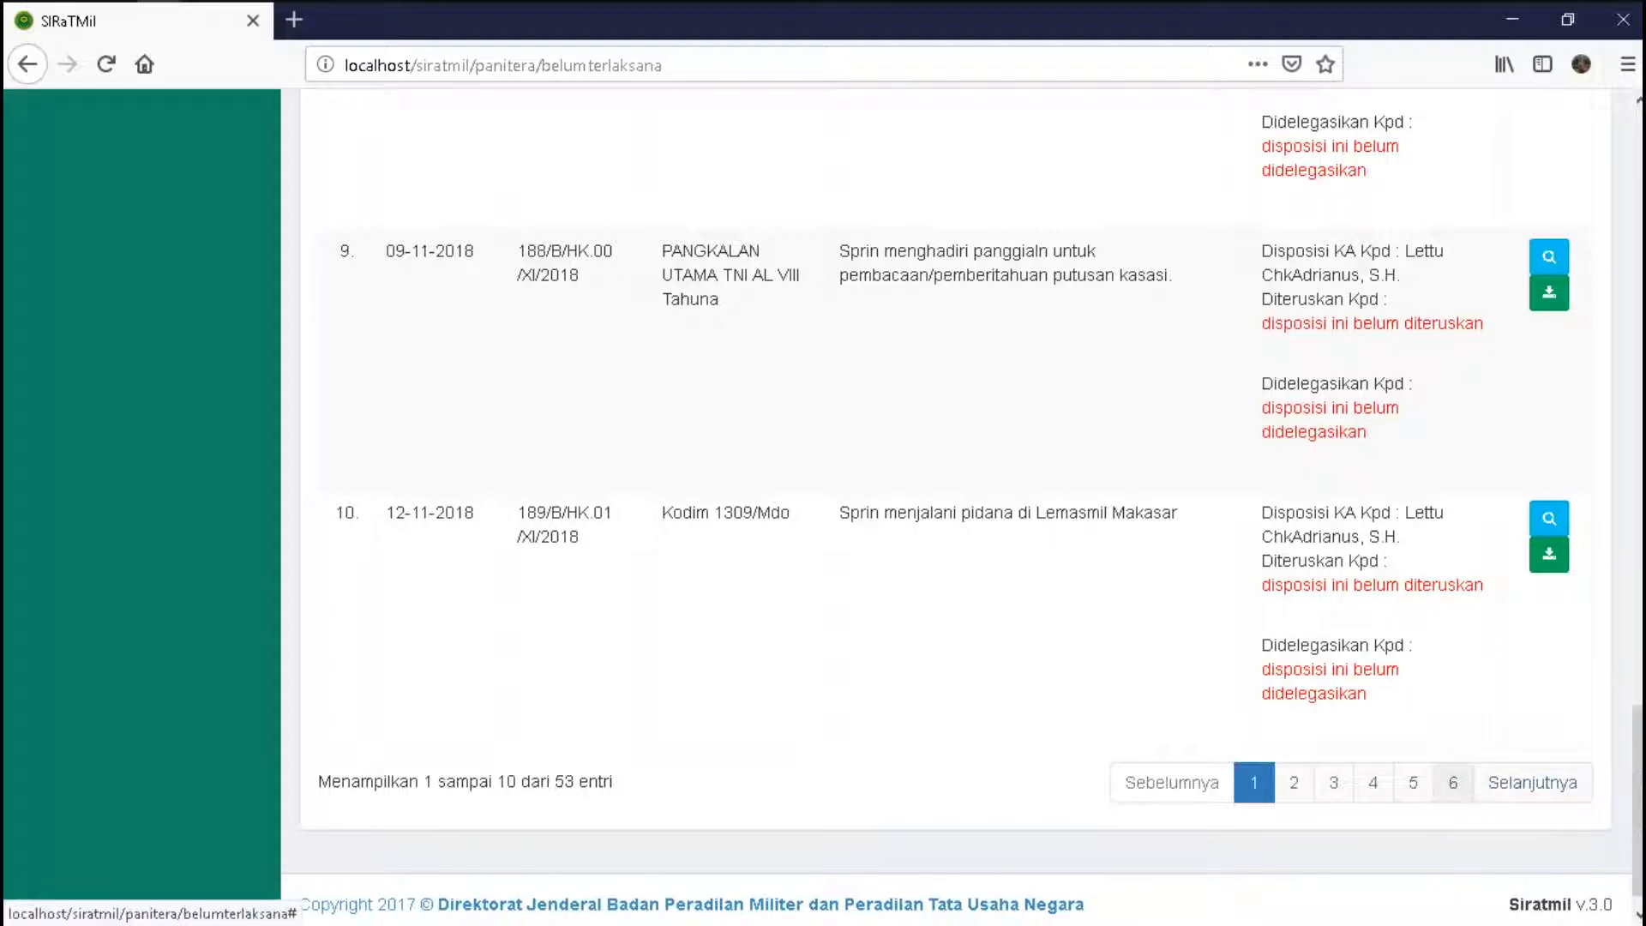
click(1452, 782)
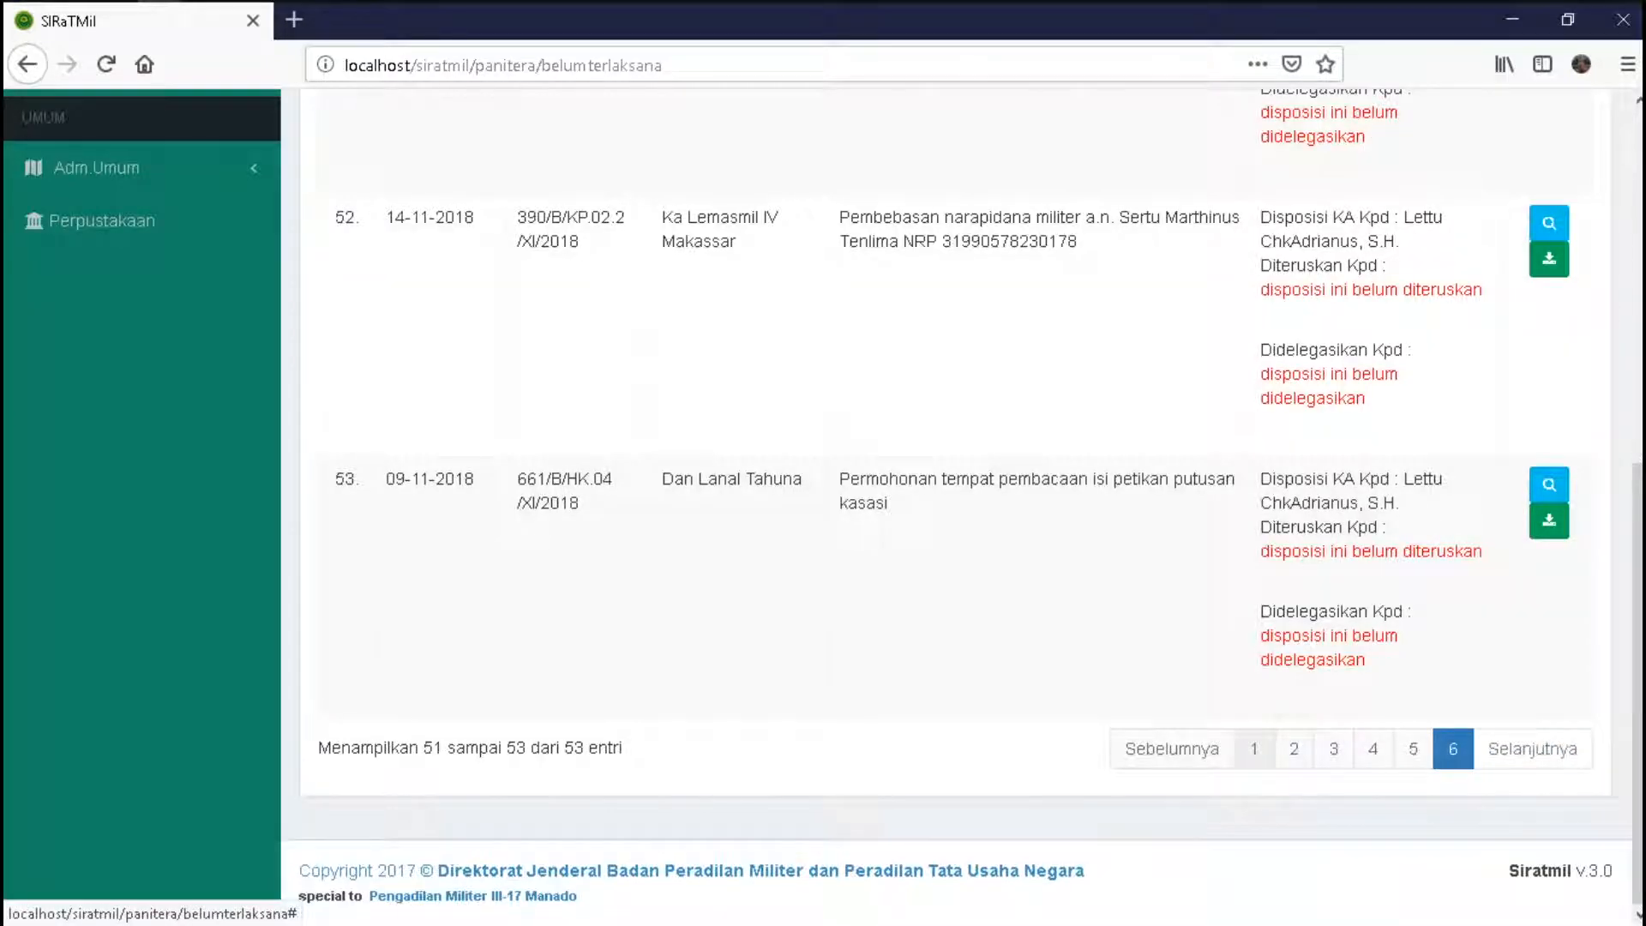
click(1254, 747)
scroll(943, 514, up, 20)
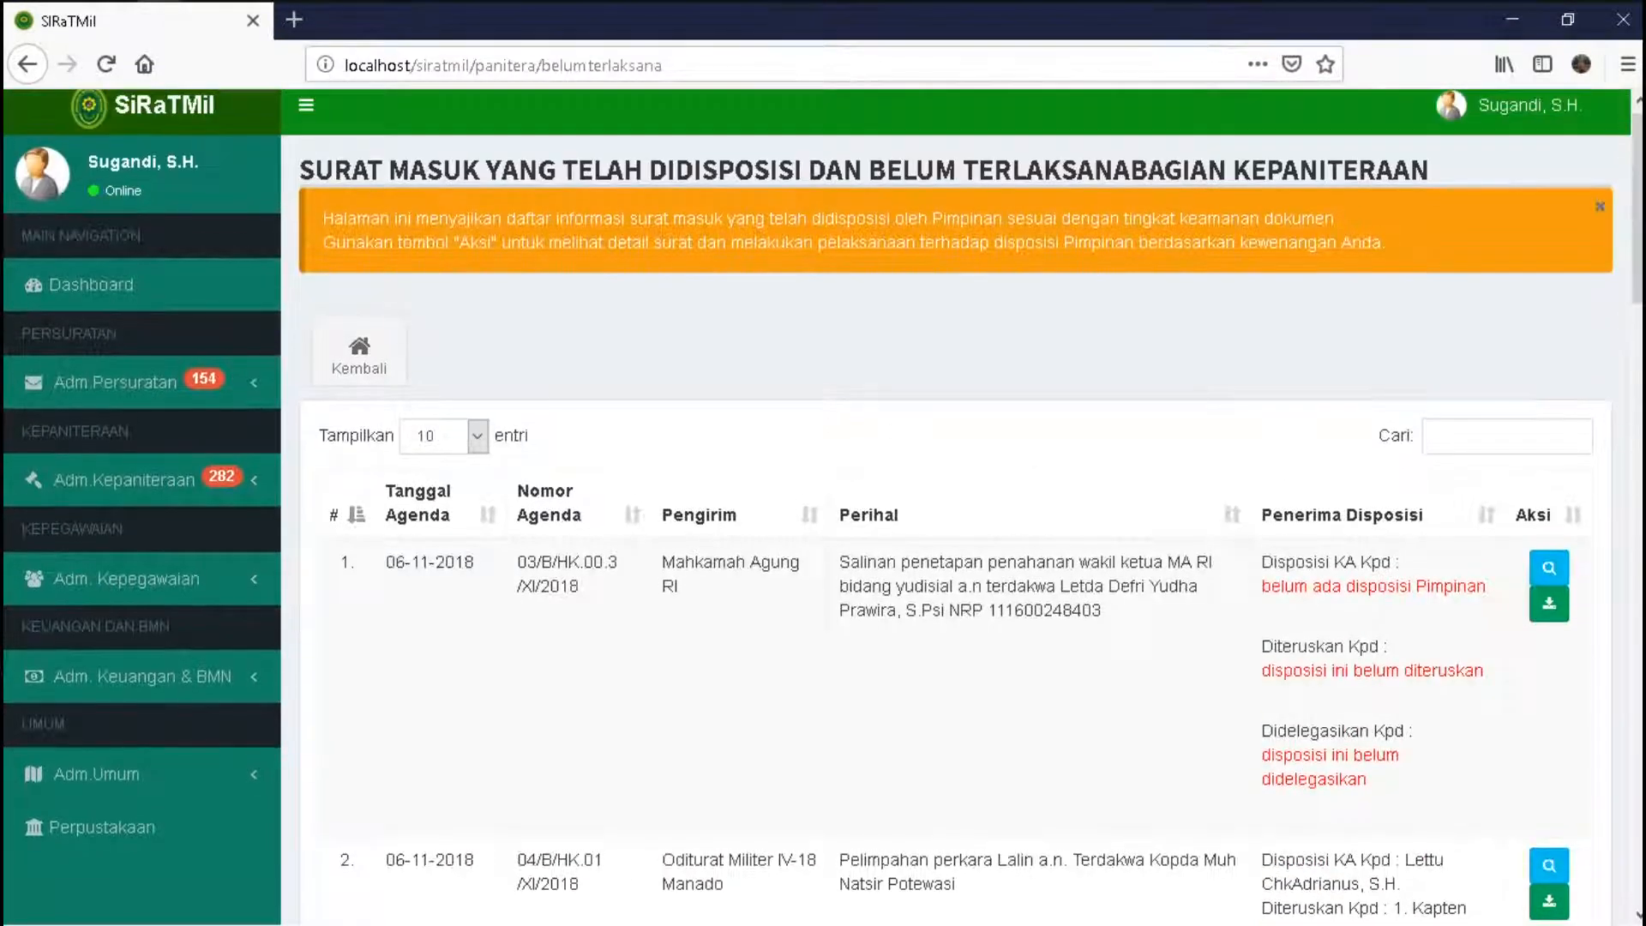
- Filter the pending letters by the sender's name, then by agenda number 375, showing rows 41-42
click(1491, 436)
text(ariani)
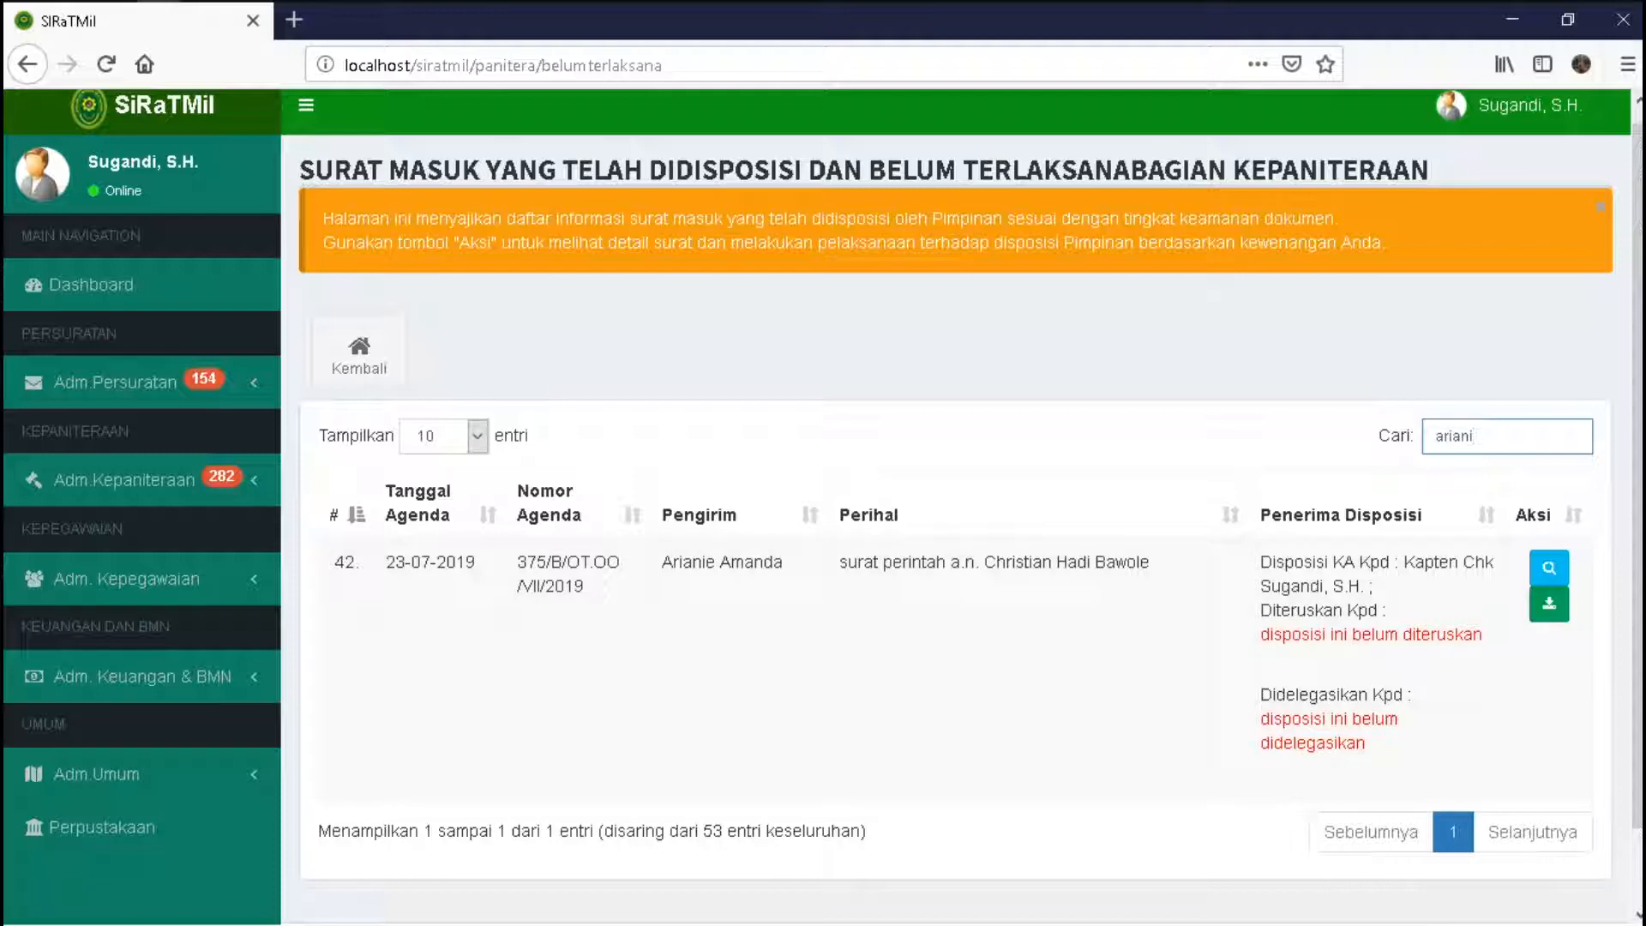
key(ctrl+a)
text(375)
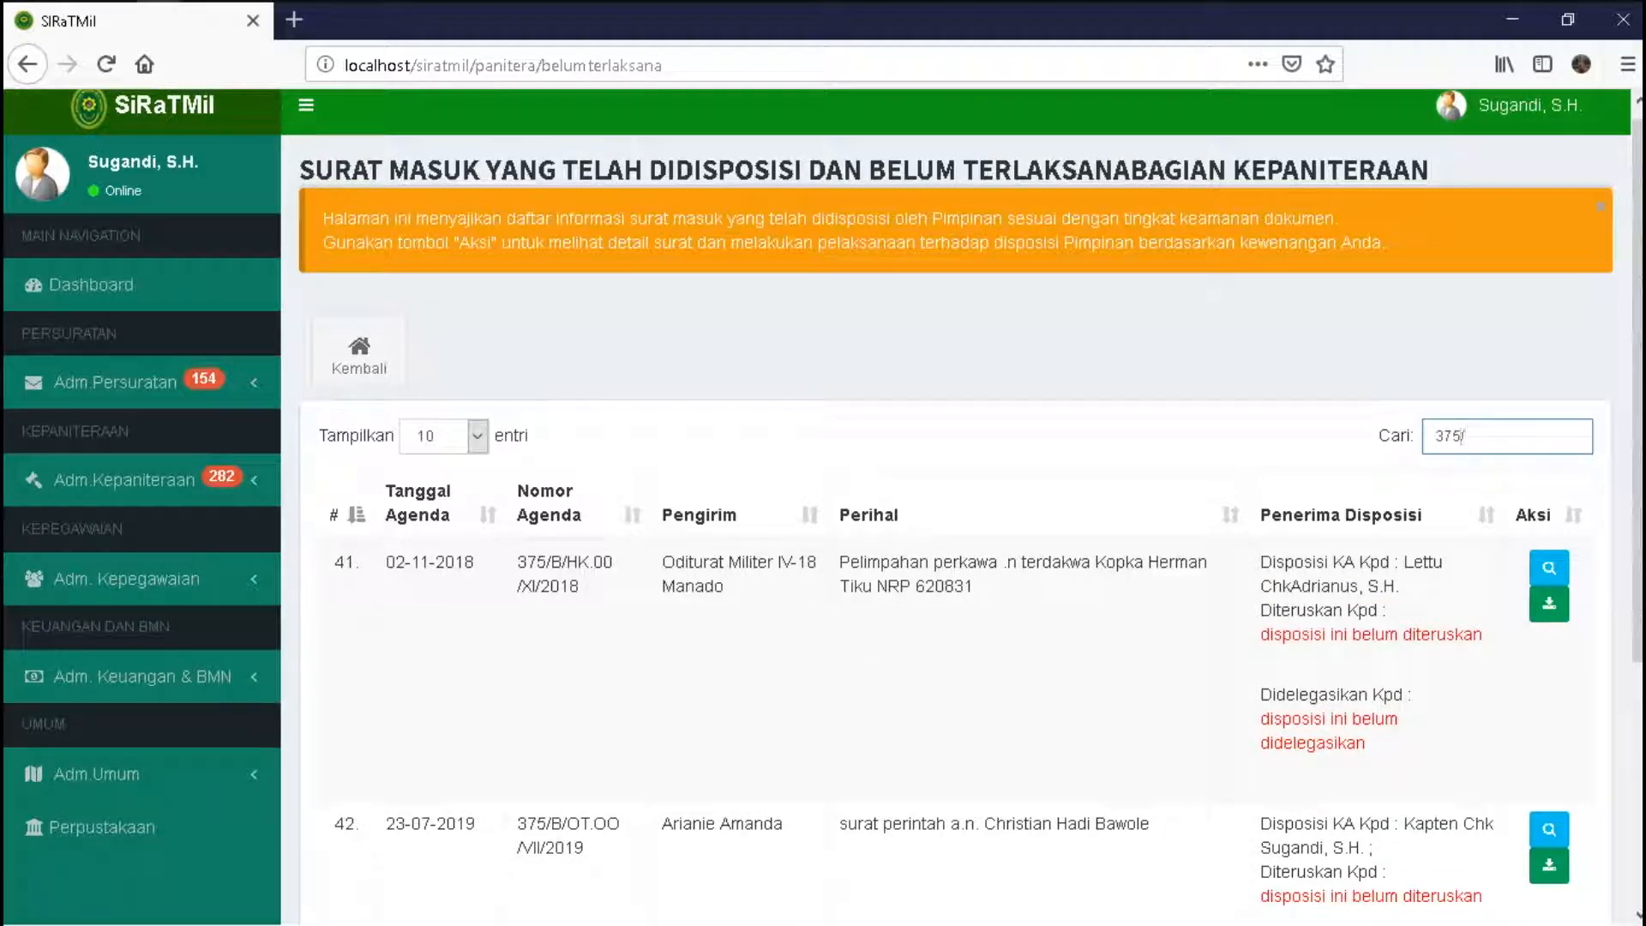
scroll(952, 505, down, 2)
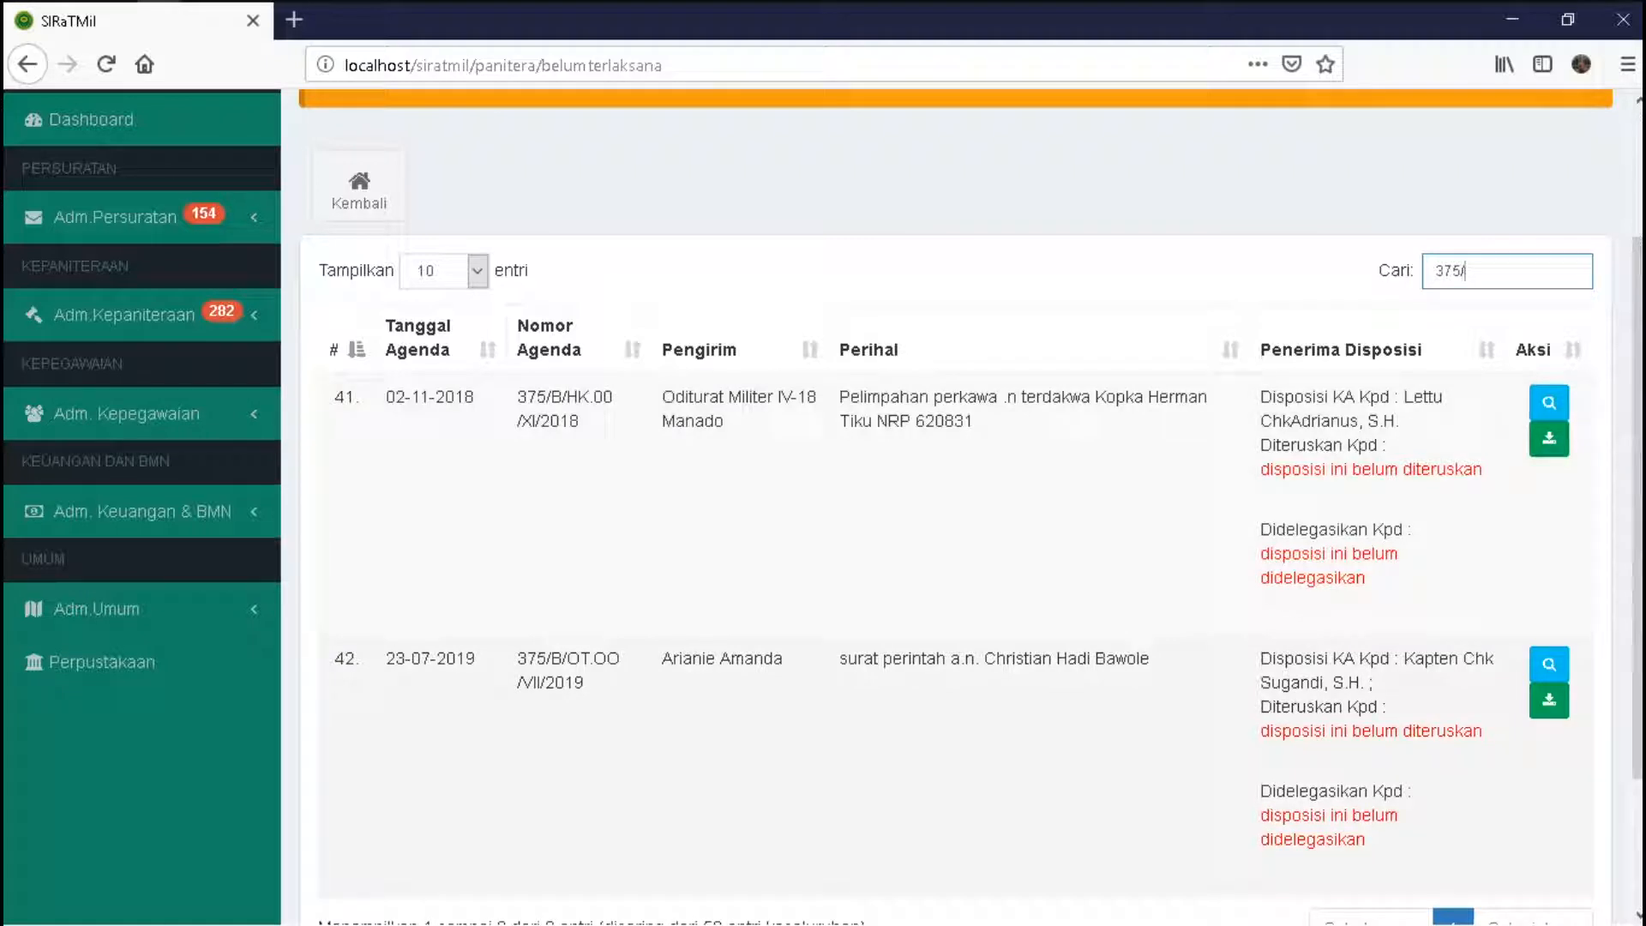
- Open row 42's details and download the letter PDF from the Download, Cetak dan Aksi tab
click(1548, 663)
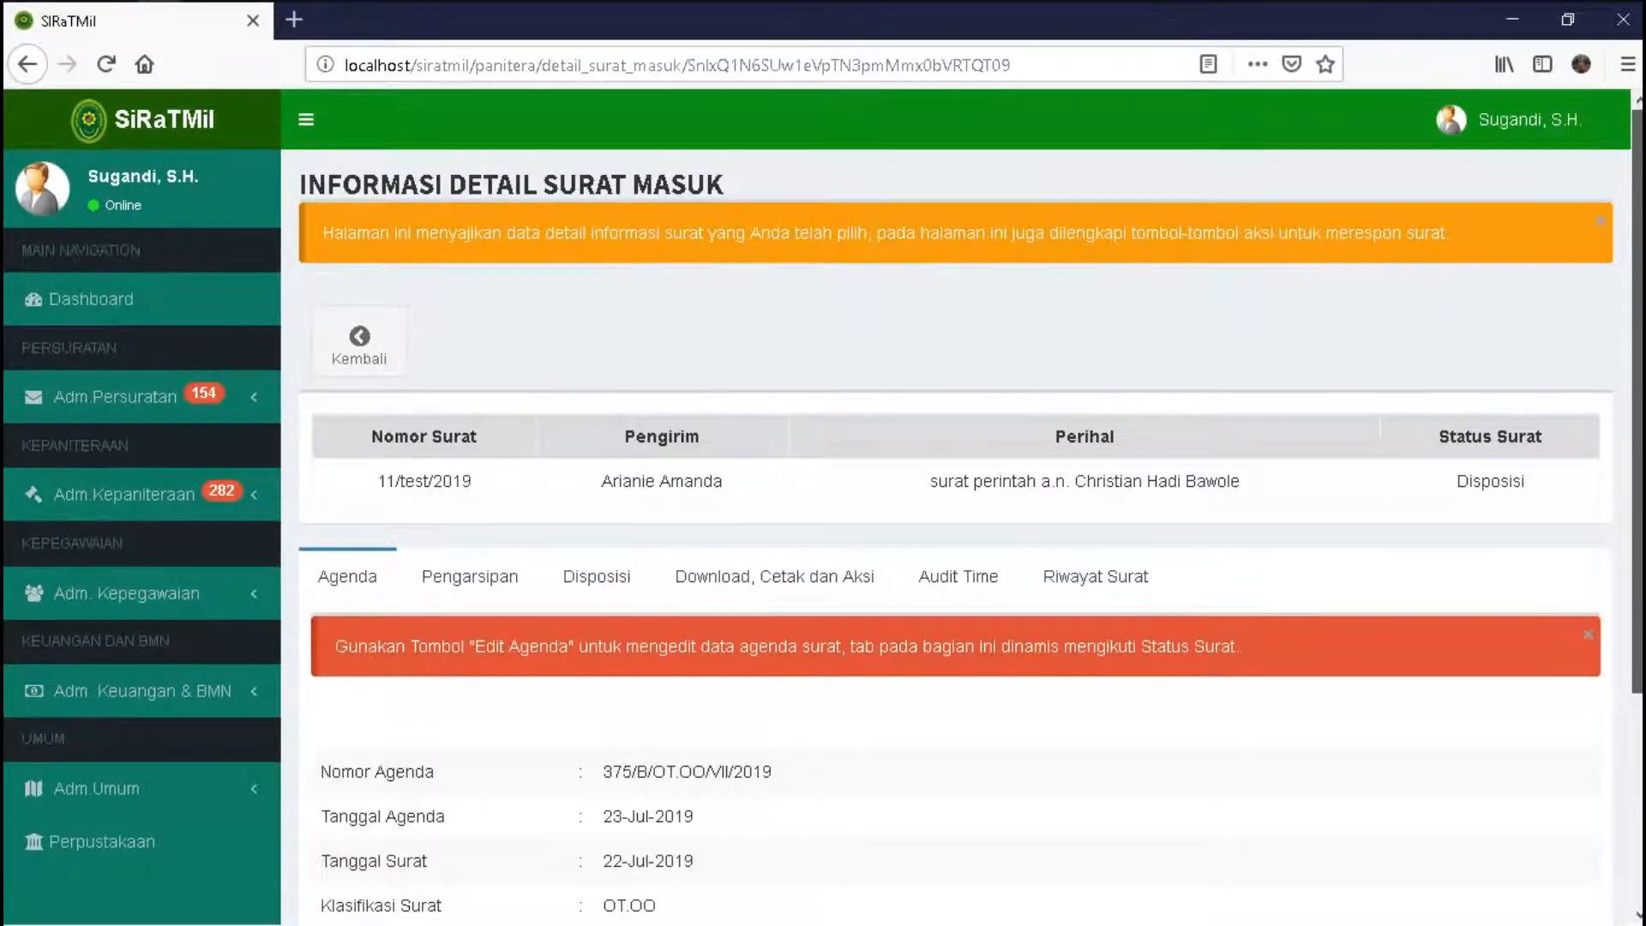
scroll(952, 506, down, 2)
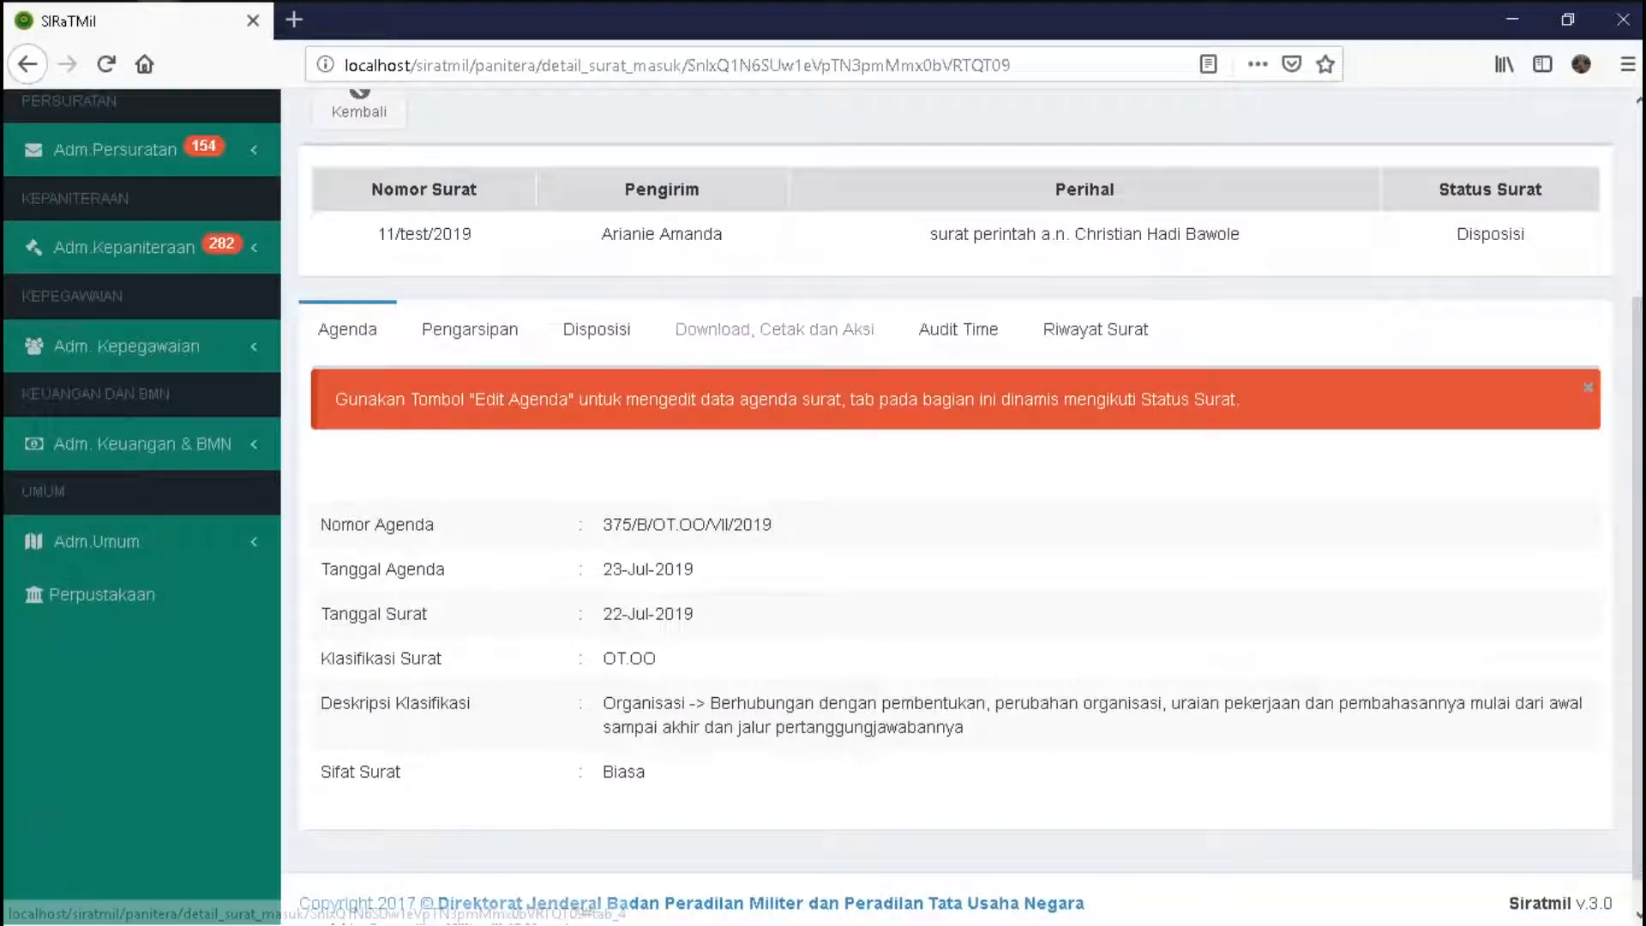
click(754, 328)
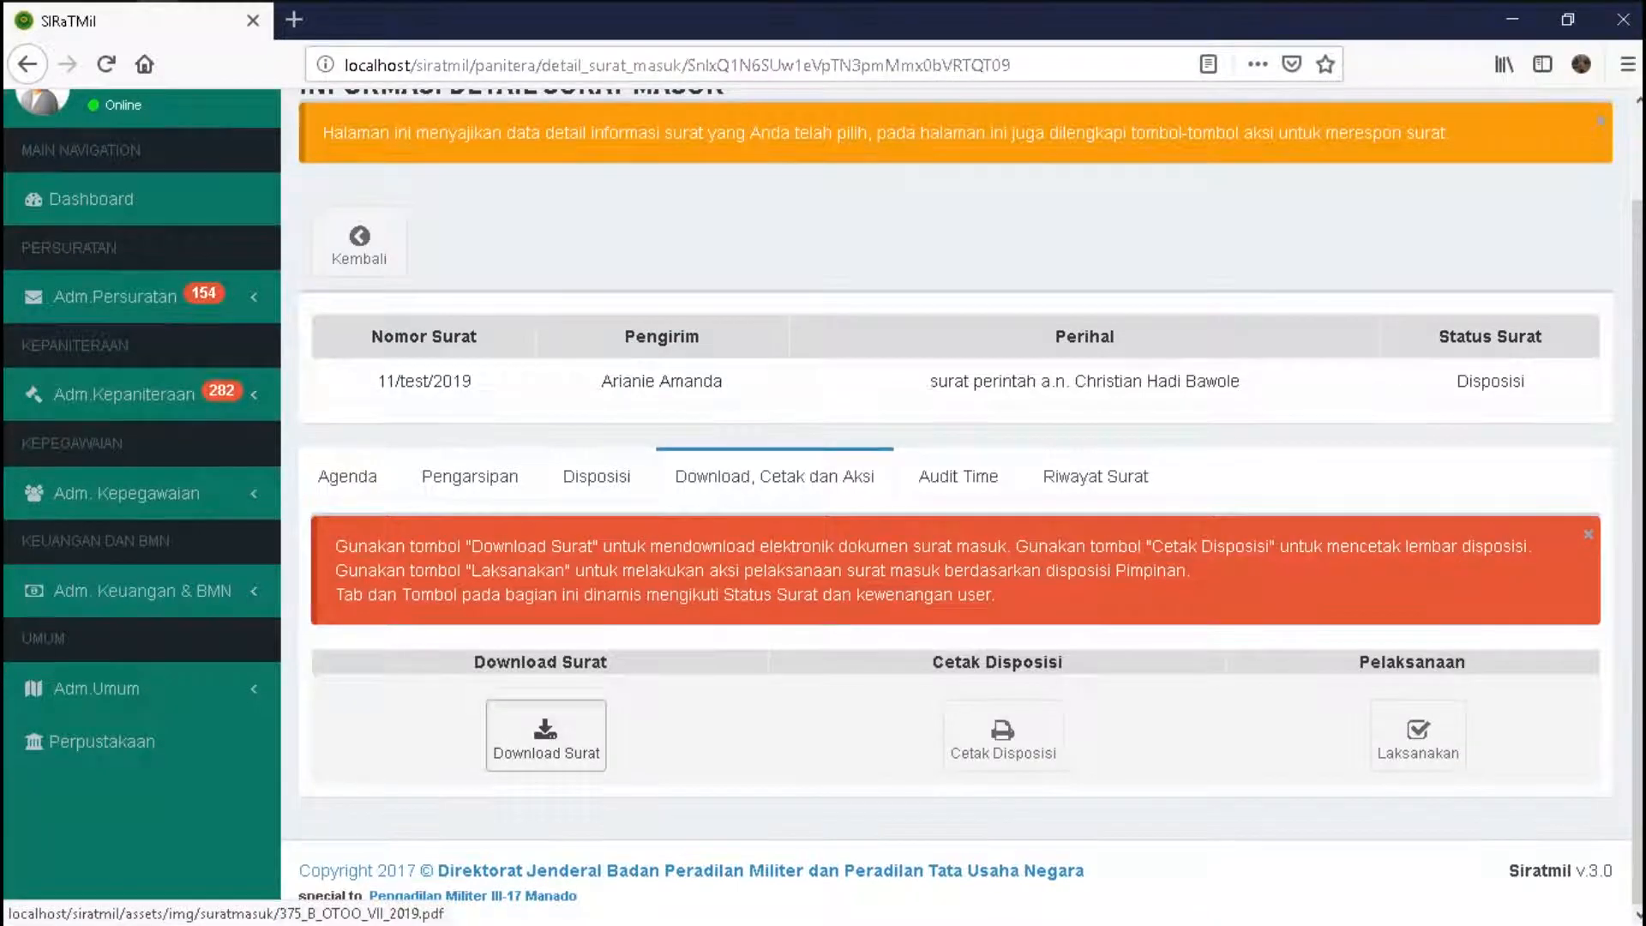
click(546, 734)
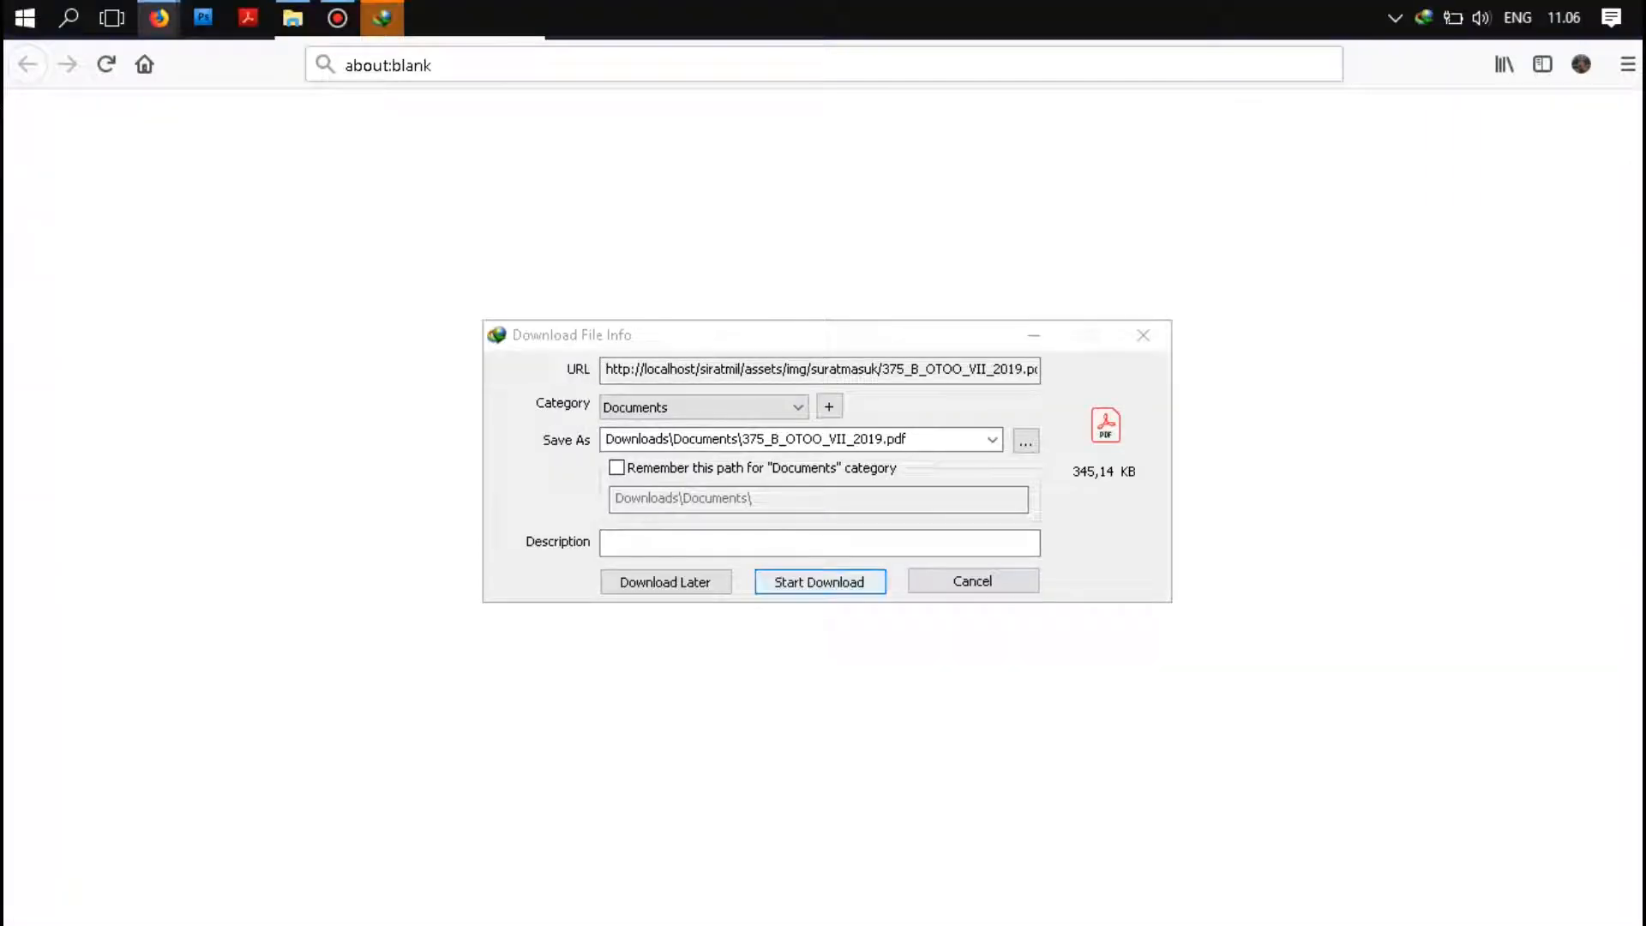
- Save 375_B_OTOO_VII_2019.pdf via IDM, view it maximized, then close the viewer
key(Return)
key(Return)
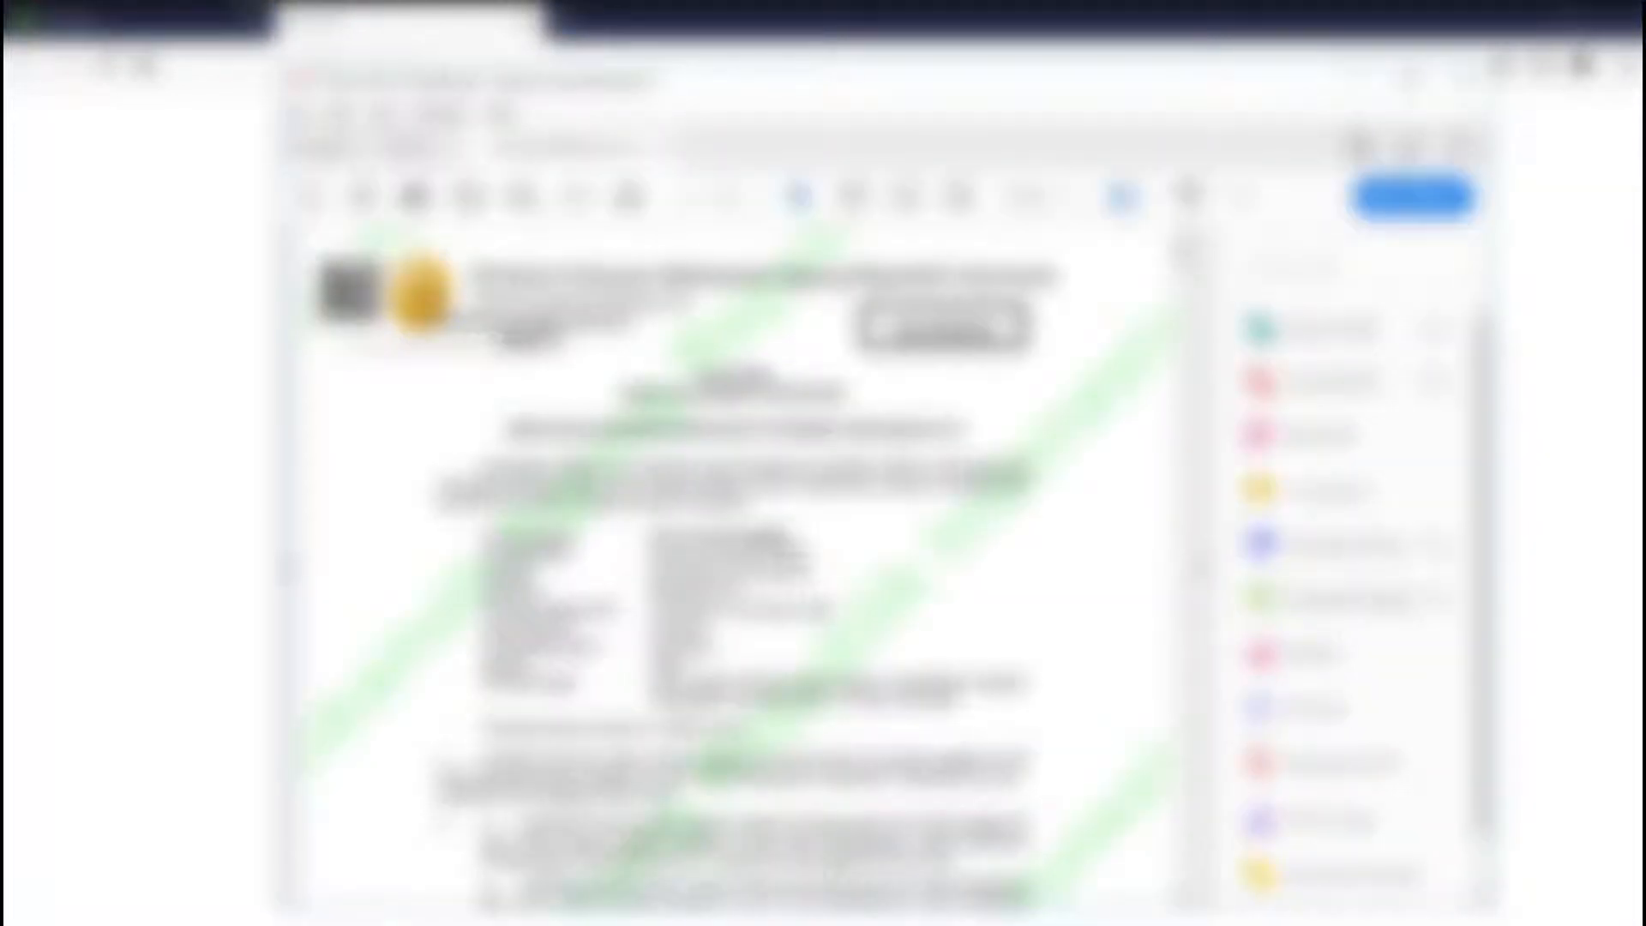
click(1408, 81)
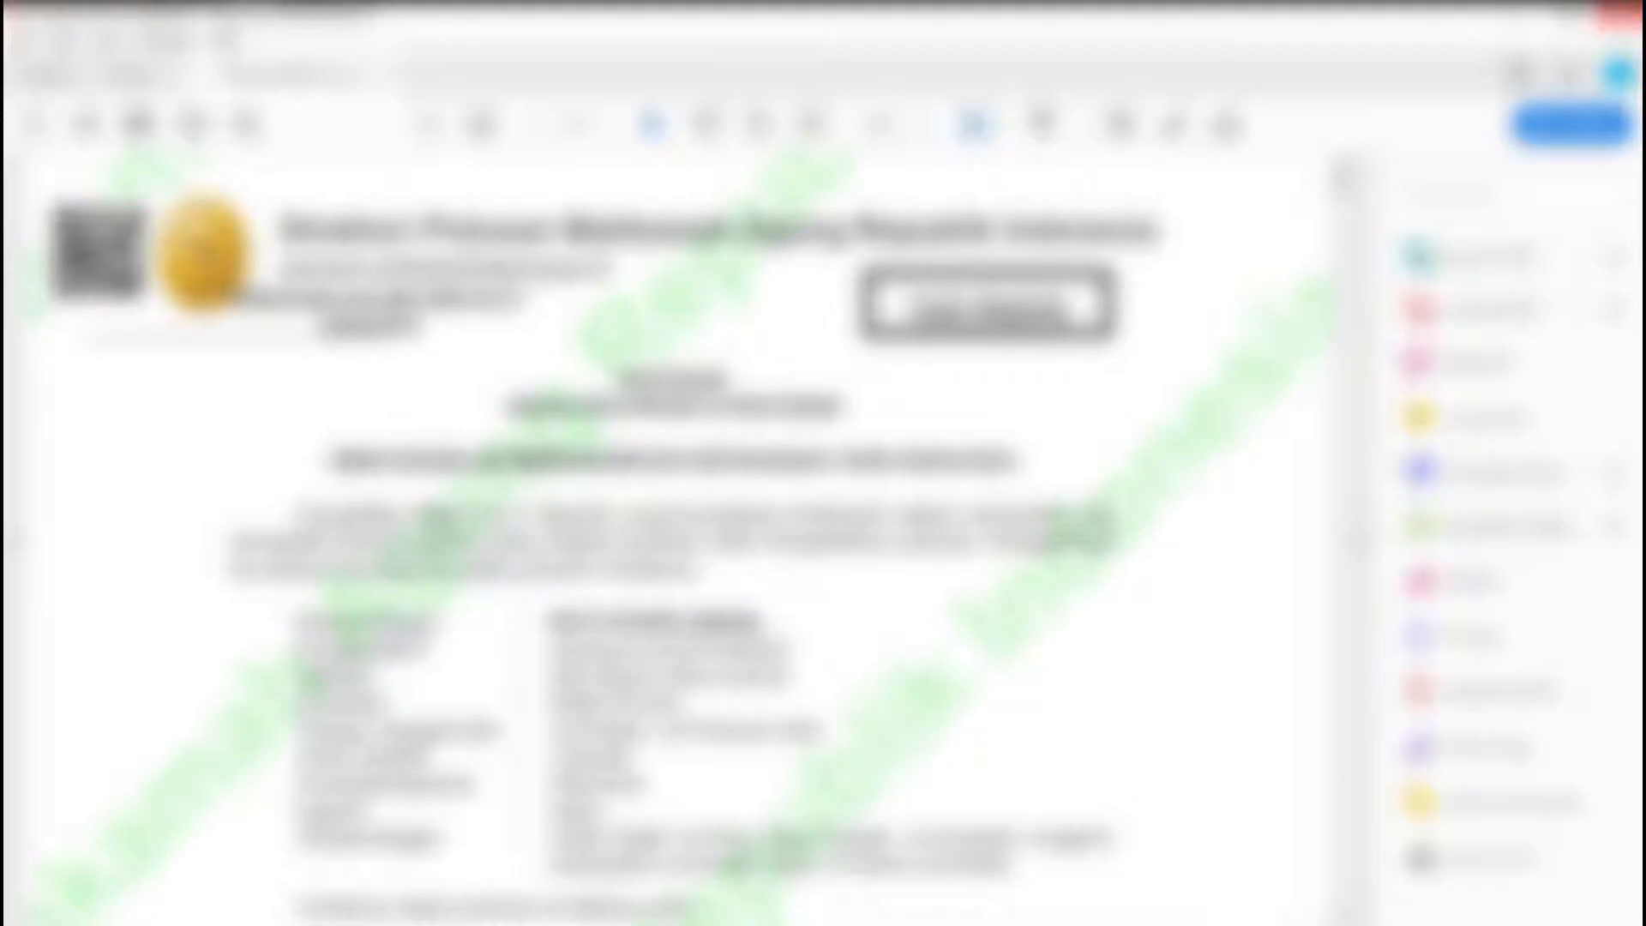
click(1618, 14)
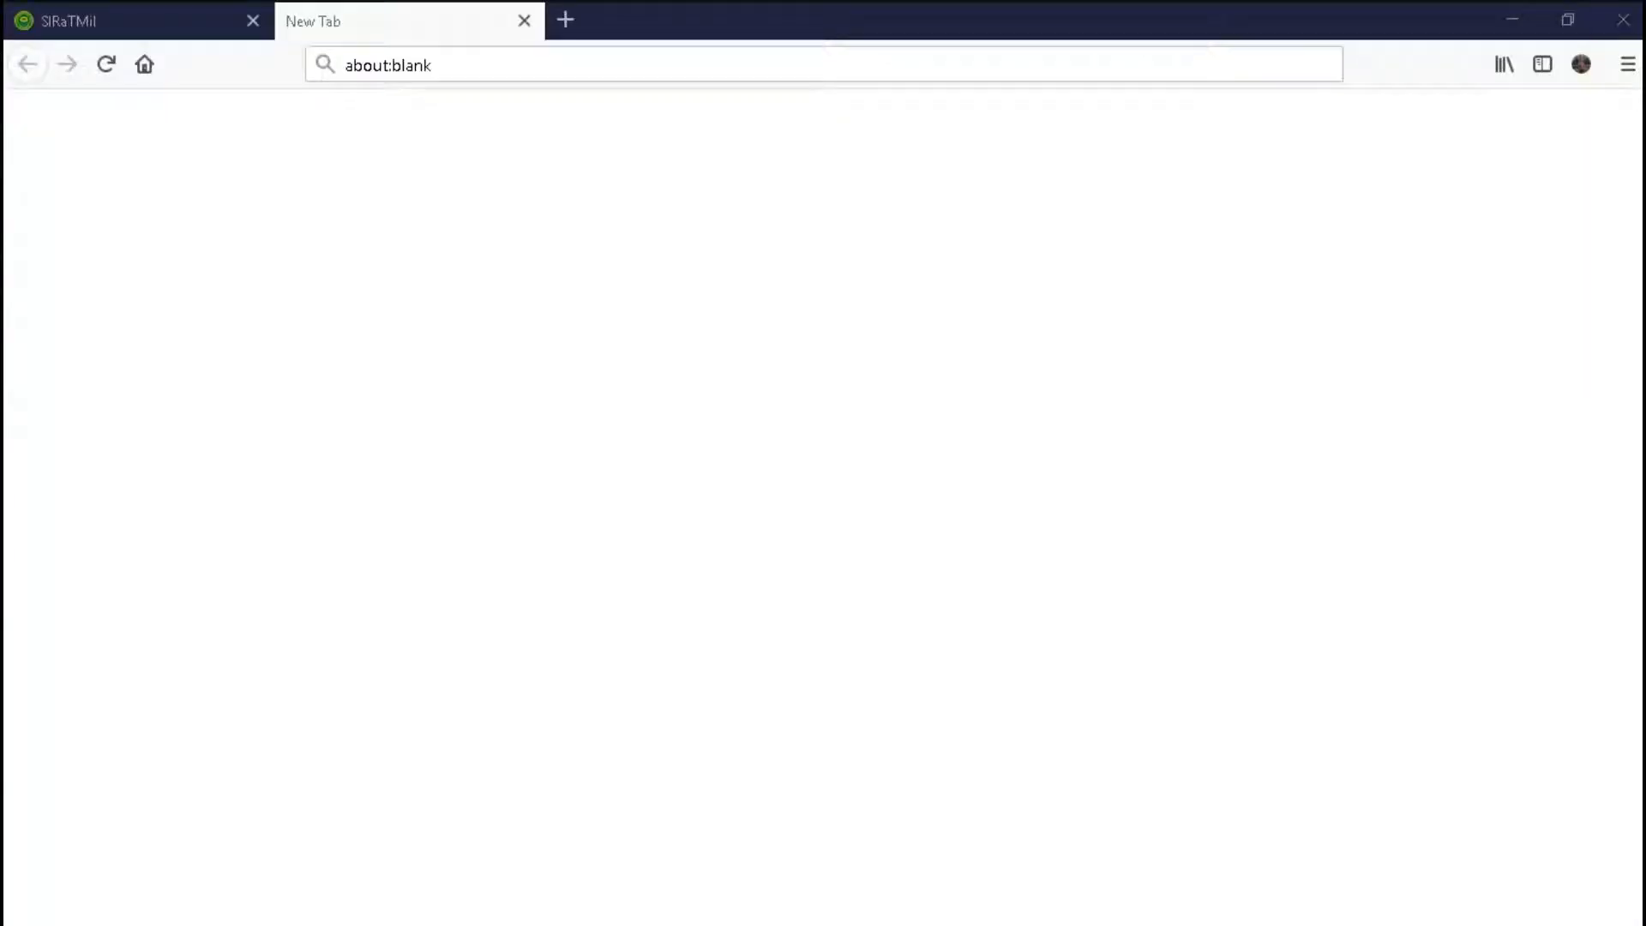
- Close the blank tab and start forwarding the disposition from the Disposisi tab
click(524, 20)
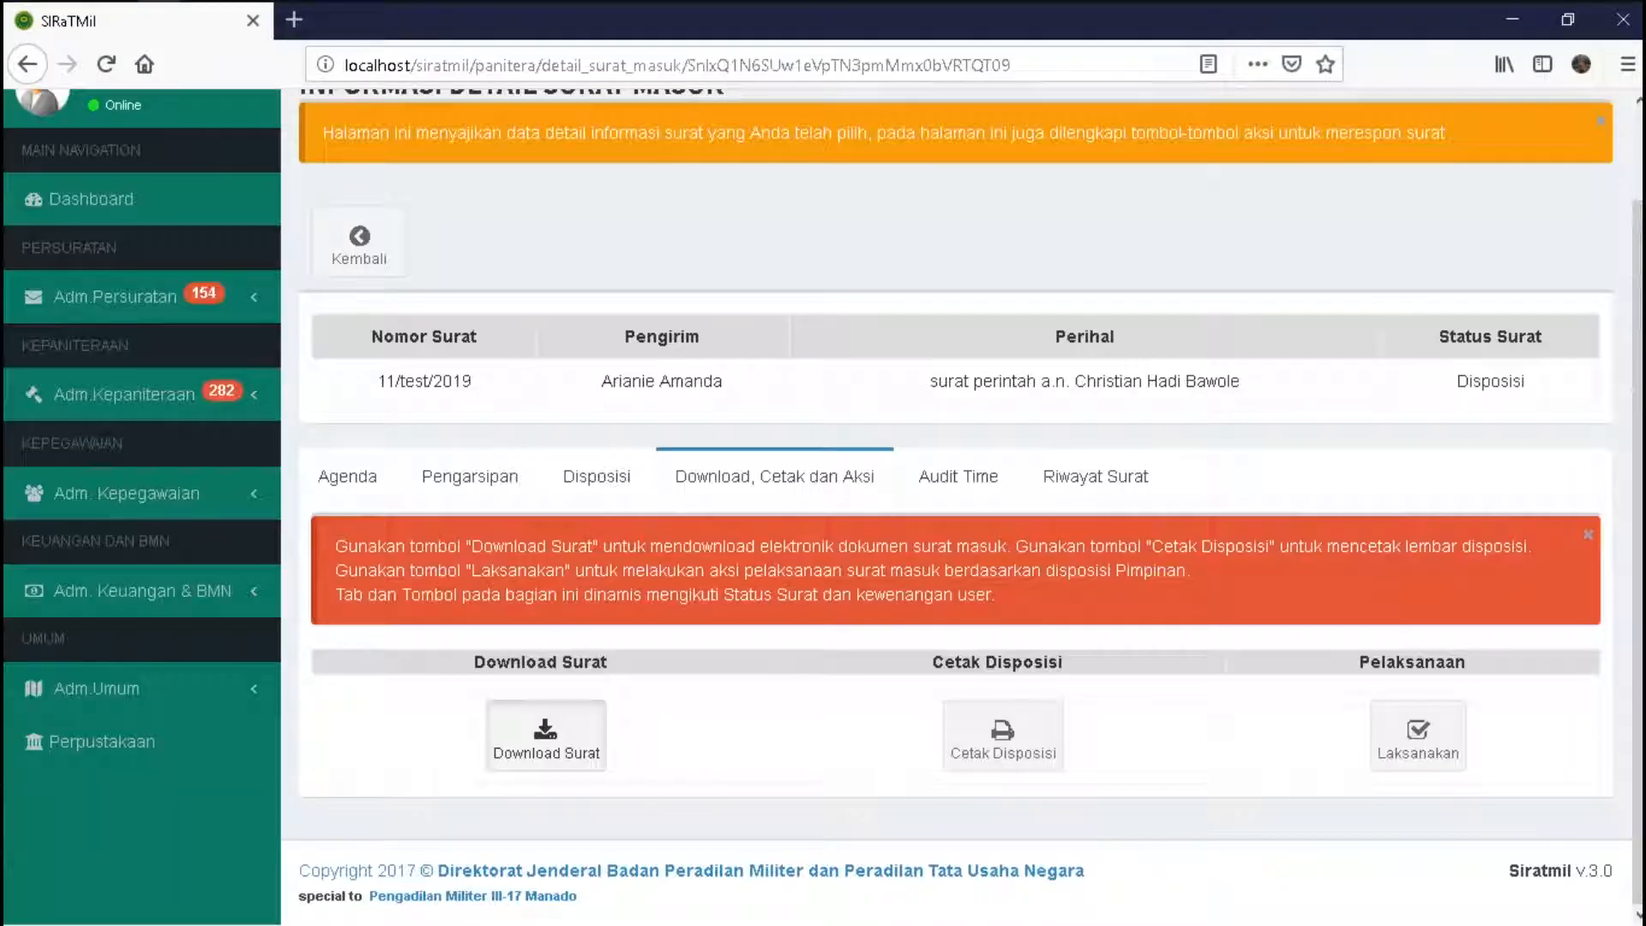
click(596, 476)
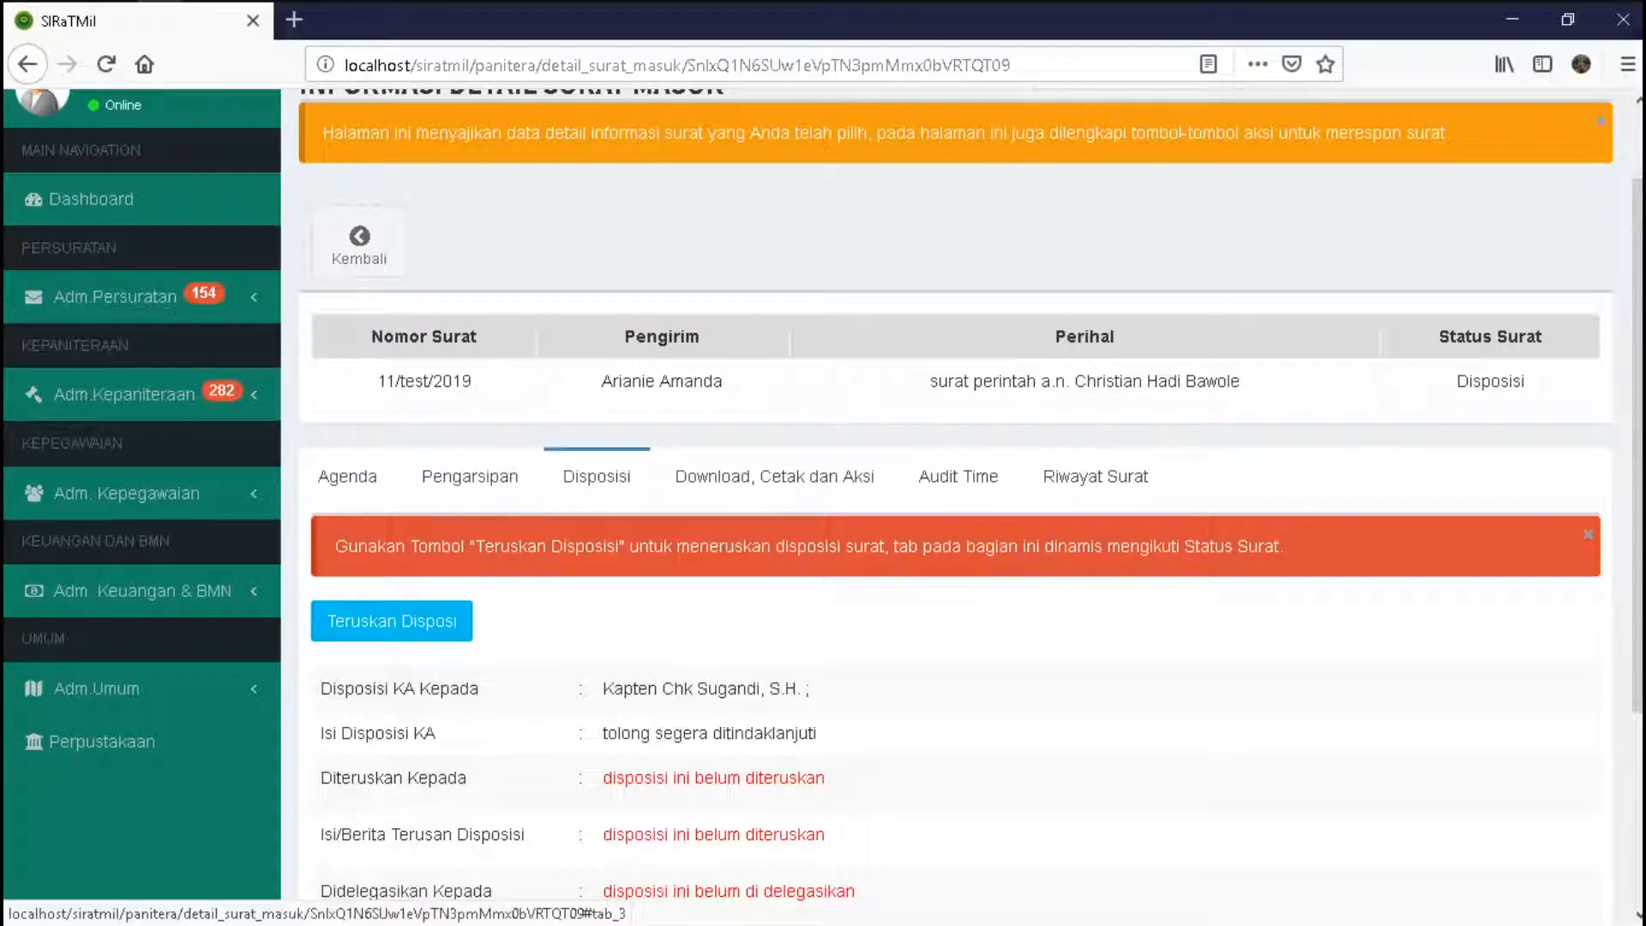
scroll(943, 600, down, 2)
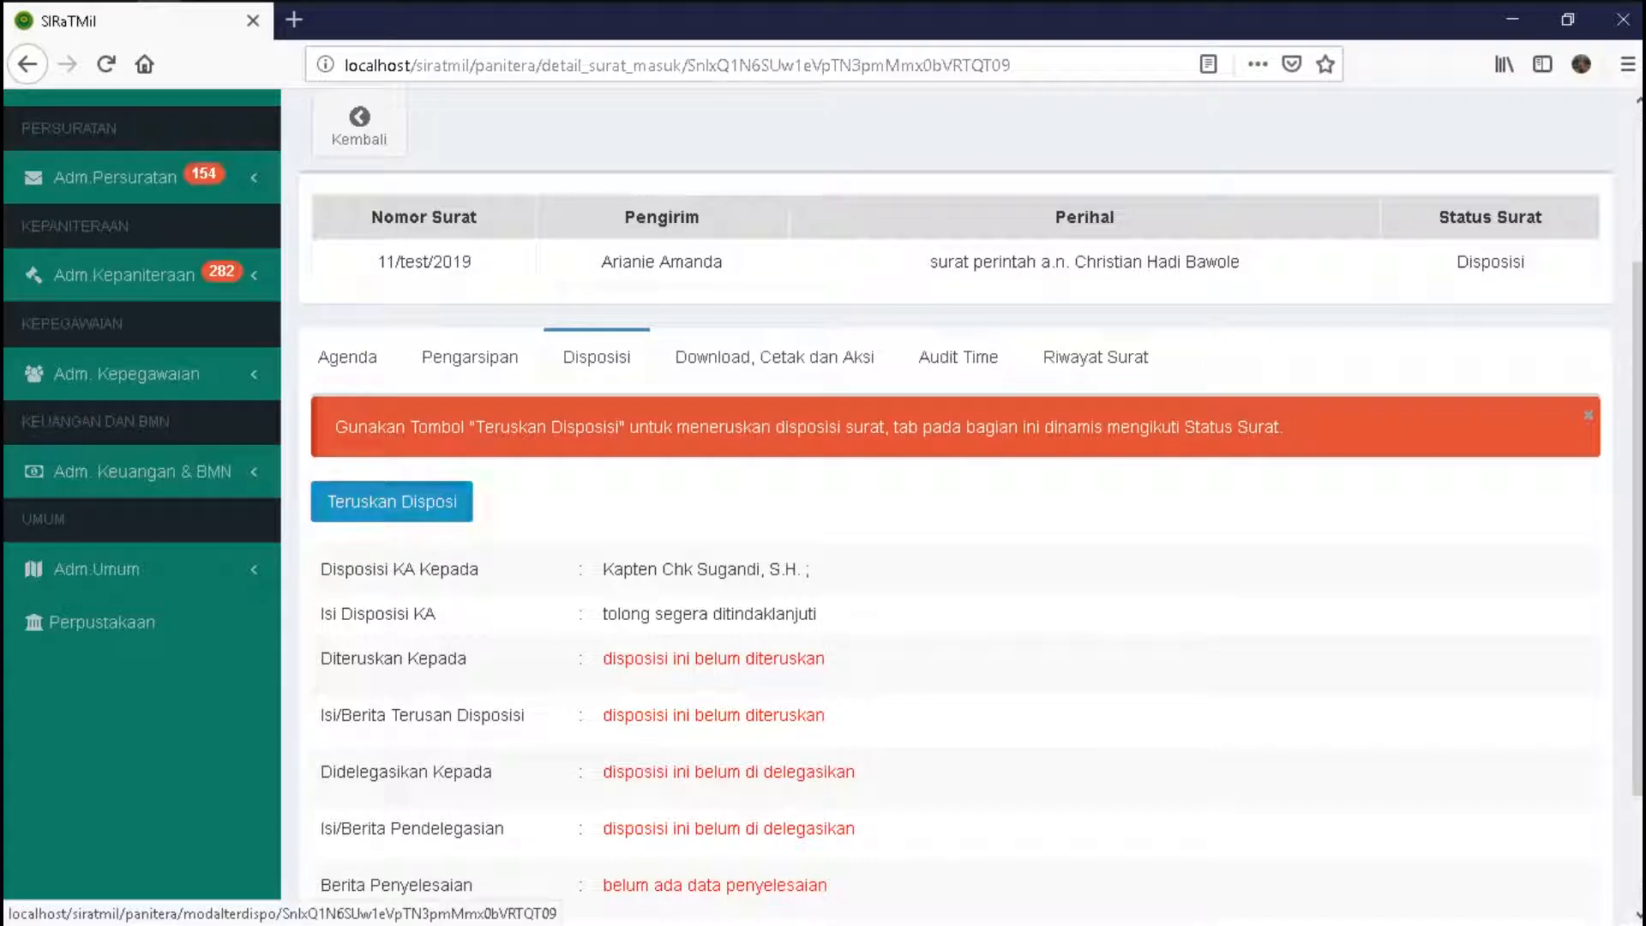
click(392, 502)
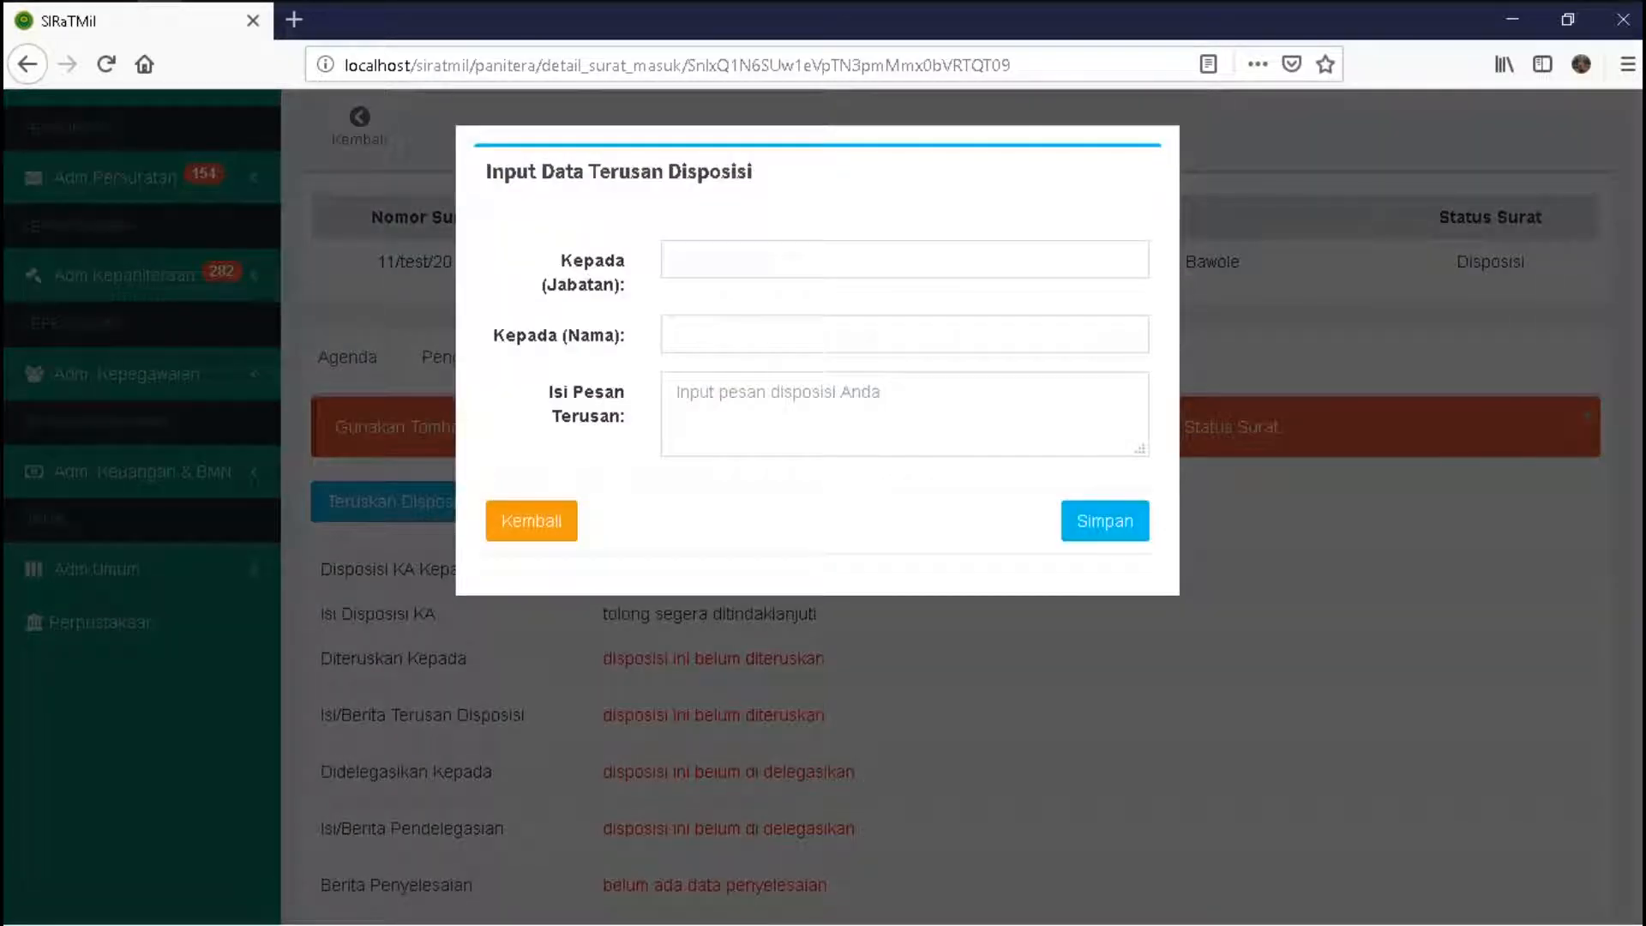
- Forward to a Panitera Muda Pidana staff member with message 'tolong segera ditindaklanjuti' and save
click(857, 259)
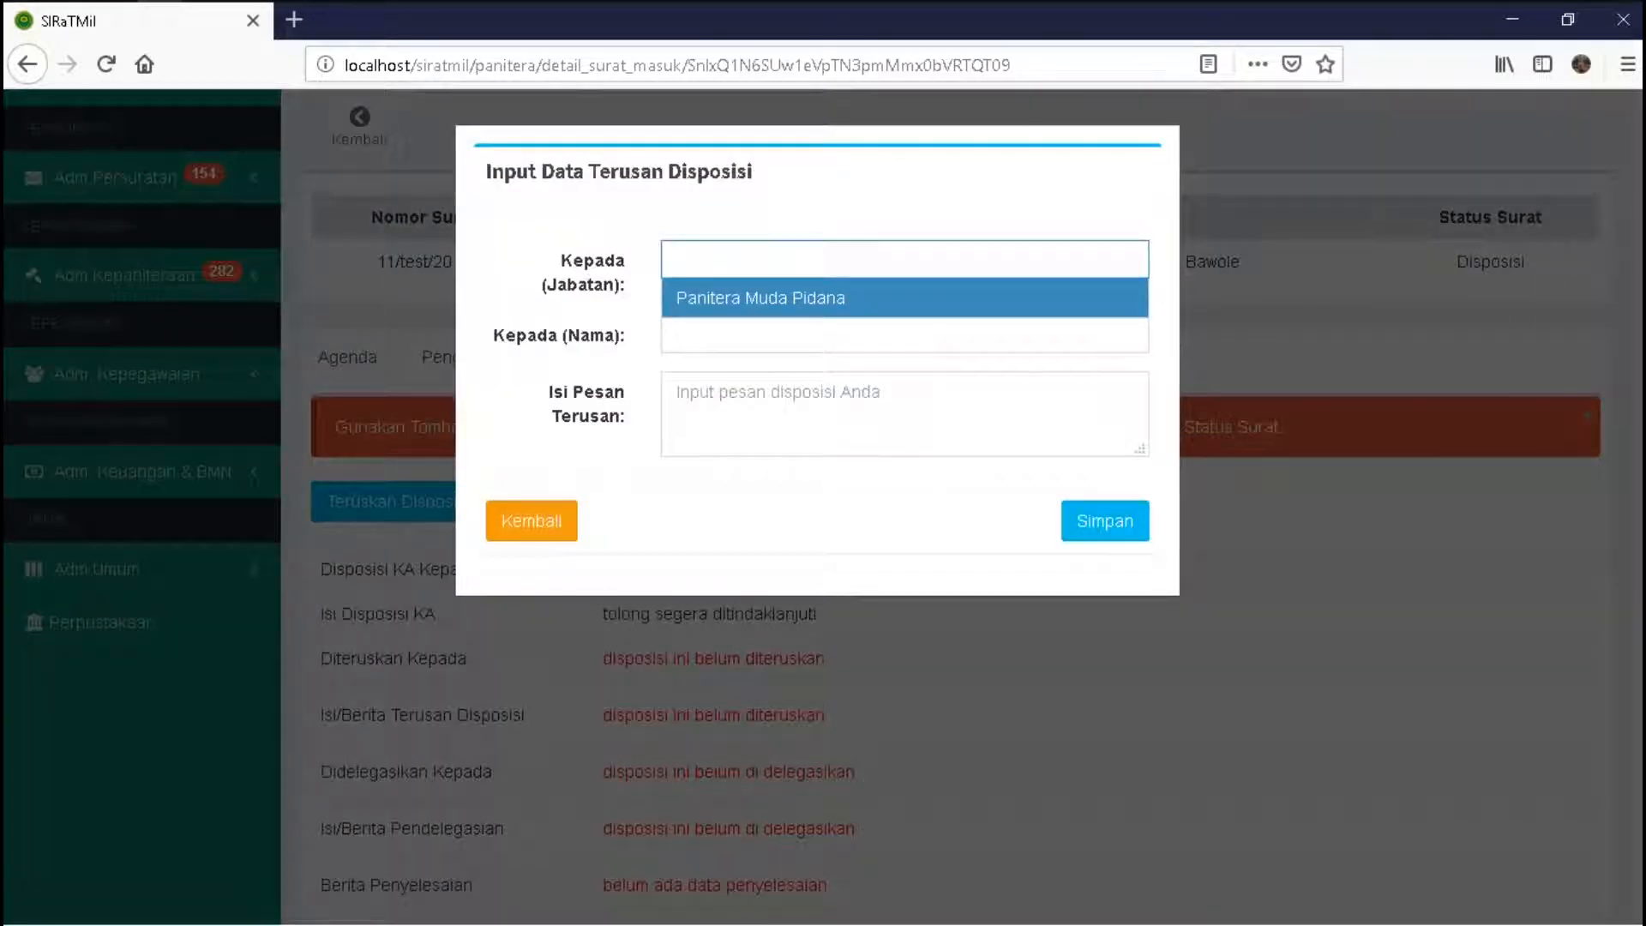
key(Return)
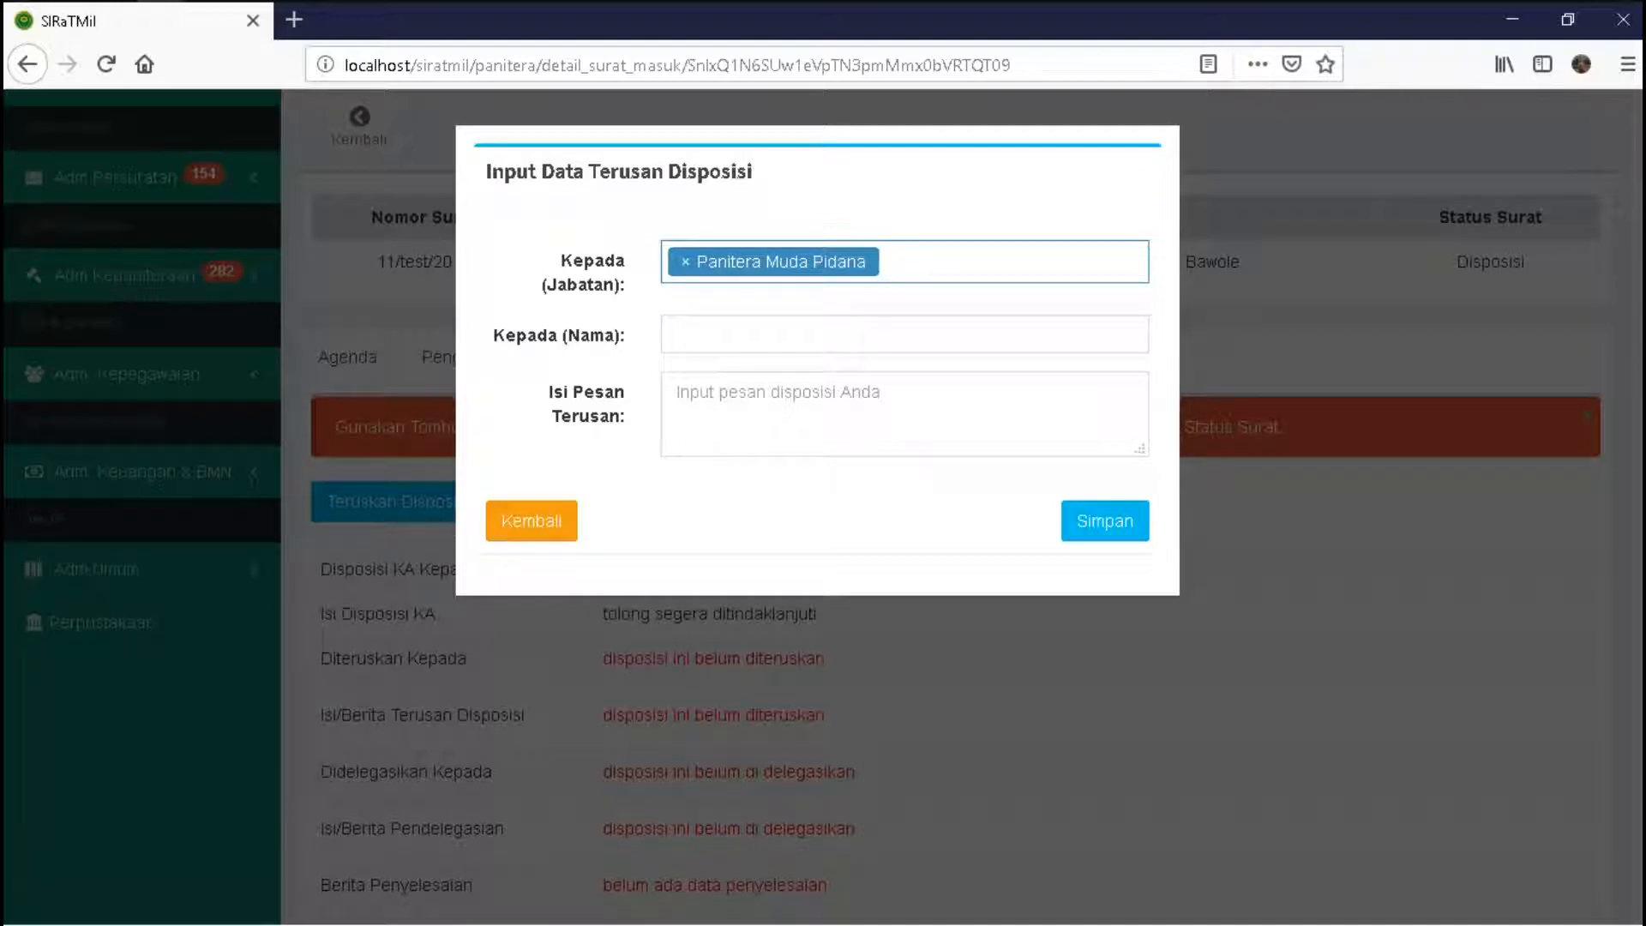
click(904, 333)
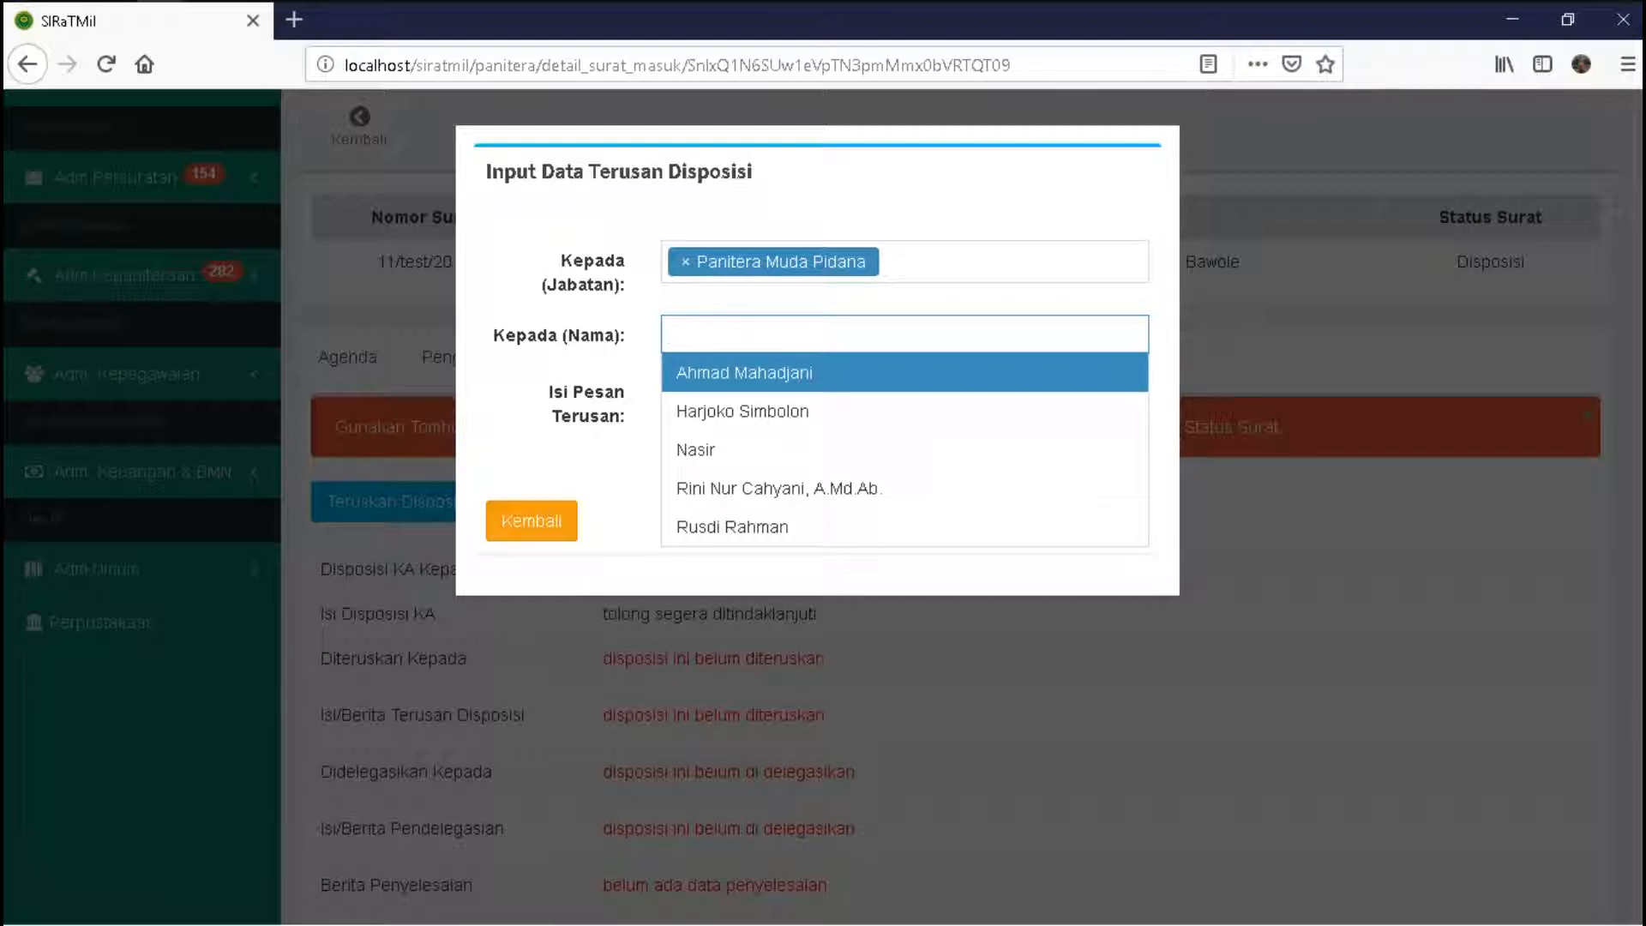
key(Return)
click(904, 418)
text(tolong)
text( segera d)
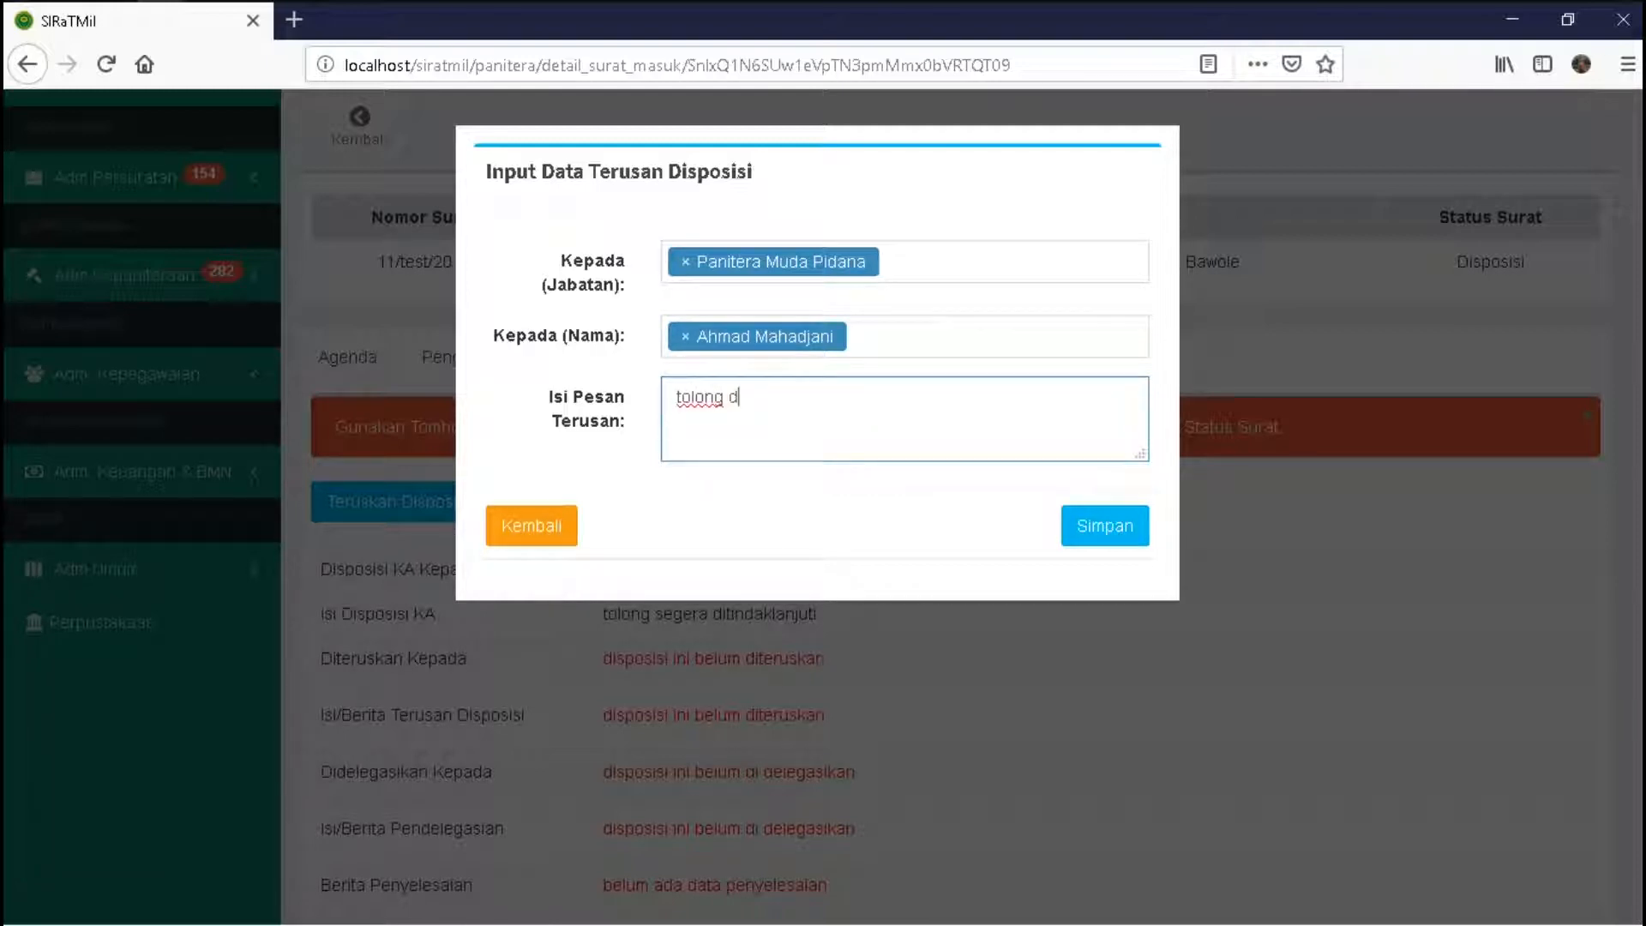
text(i)
key(BackSpace)
key(BackSpace)
text(segera ditindaklanjuti)
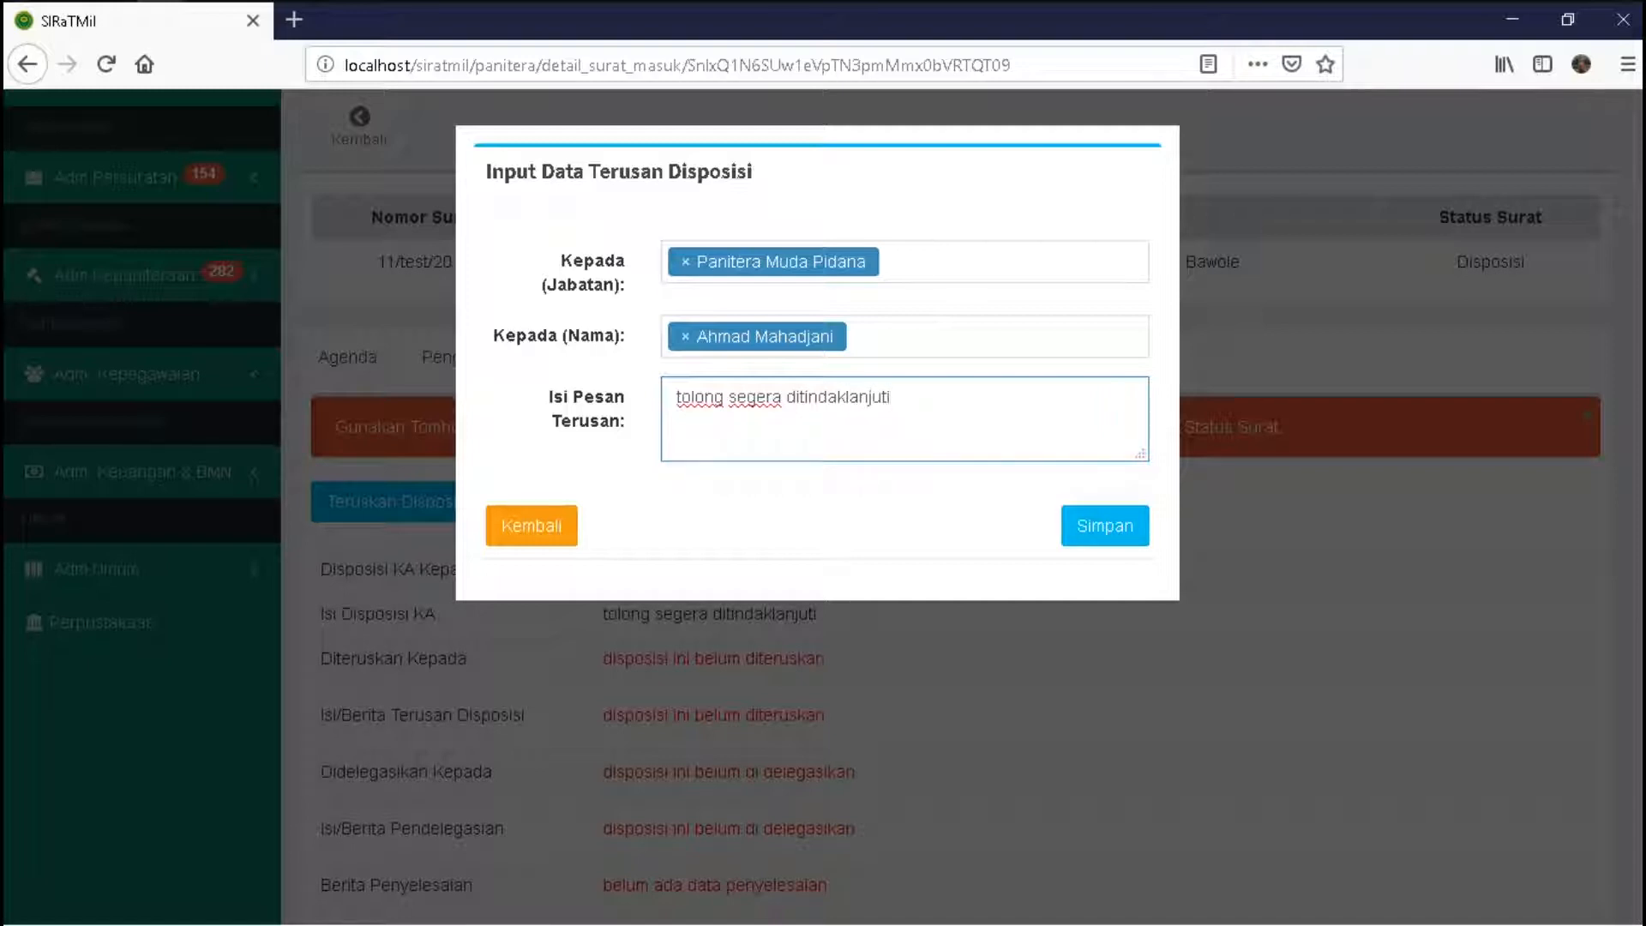
click(1105, 525)
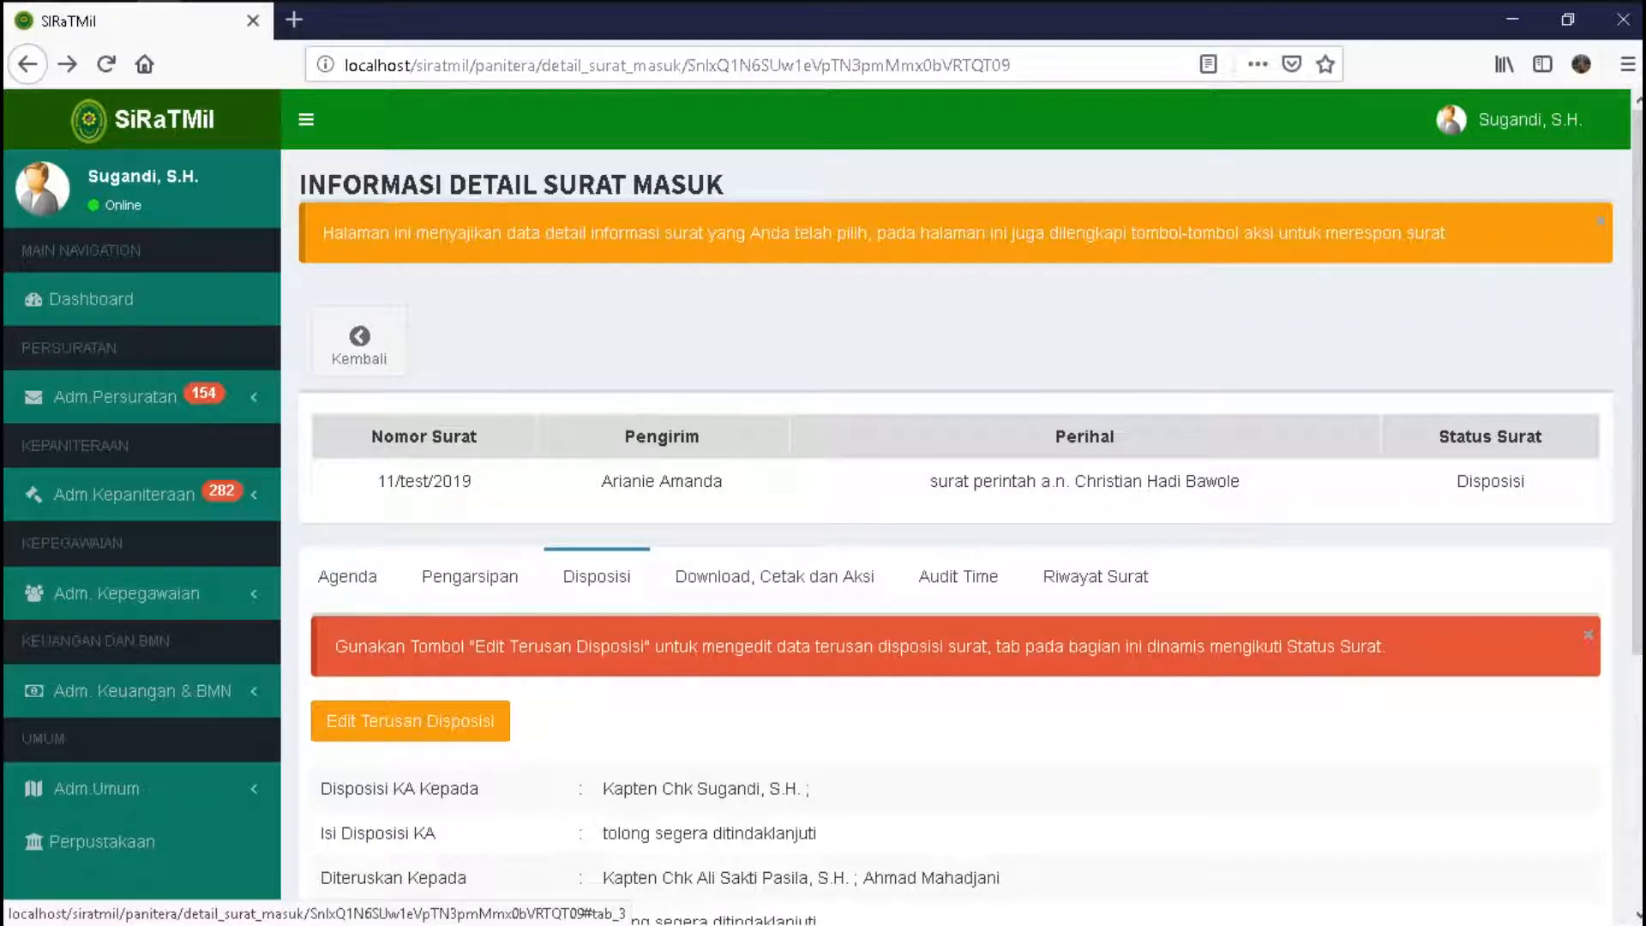
- Check the head's disposition recipient and the two forwarded-to recipients
scroll(956, 506, down, 4)
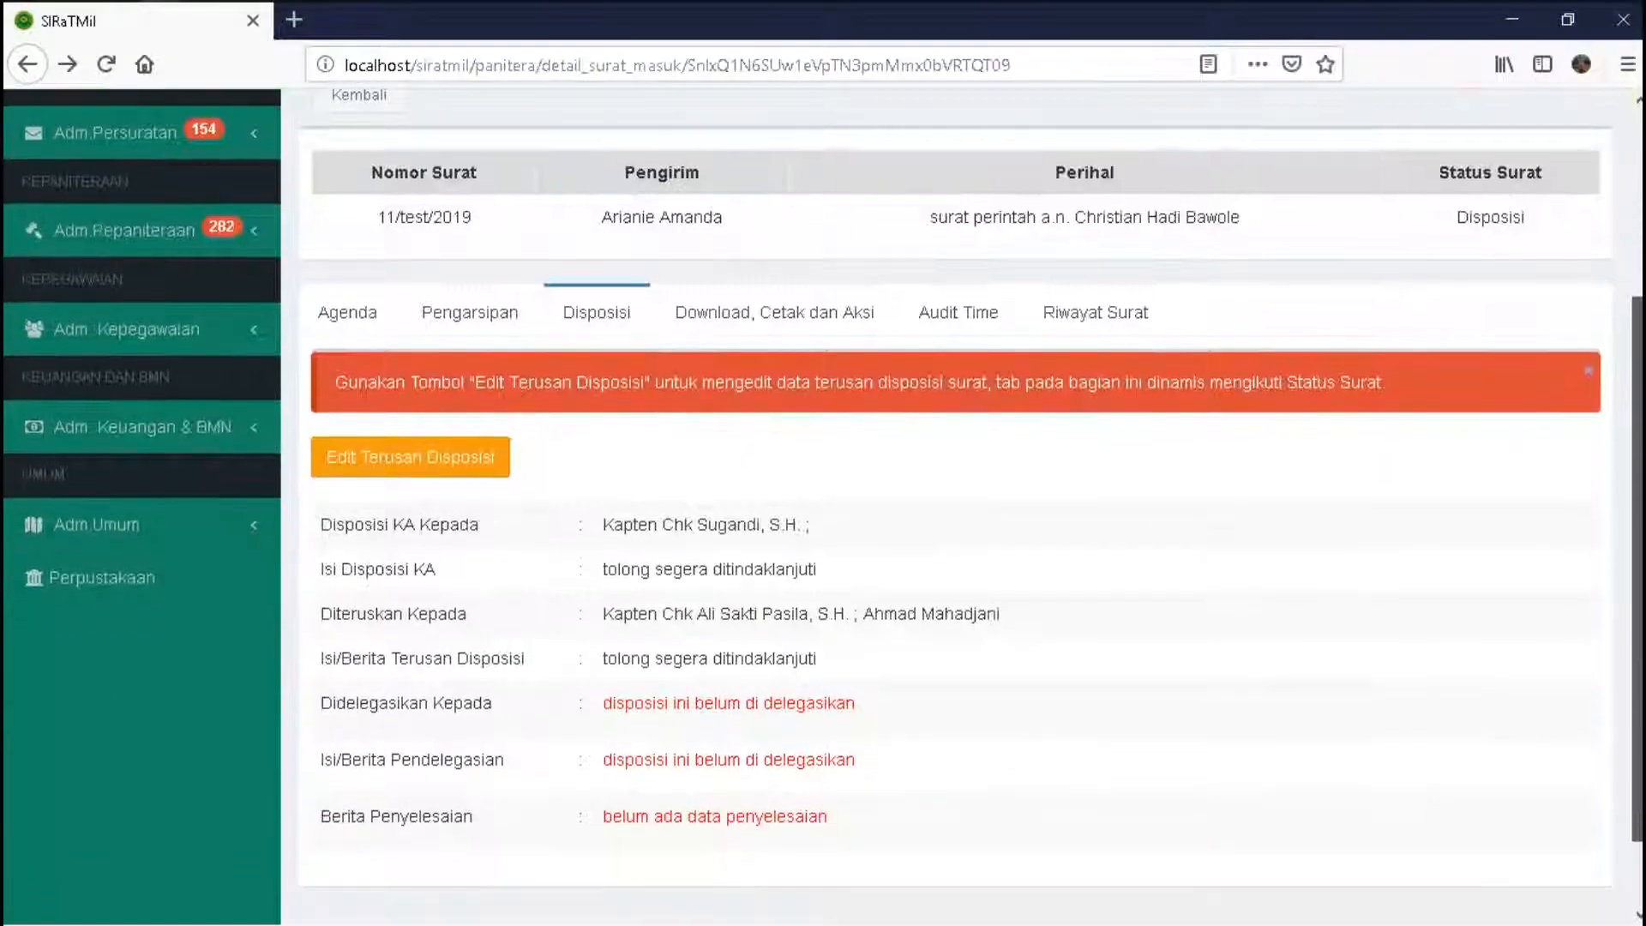
scroll(956, 506, down, 1)
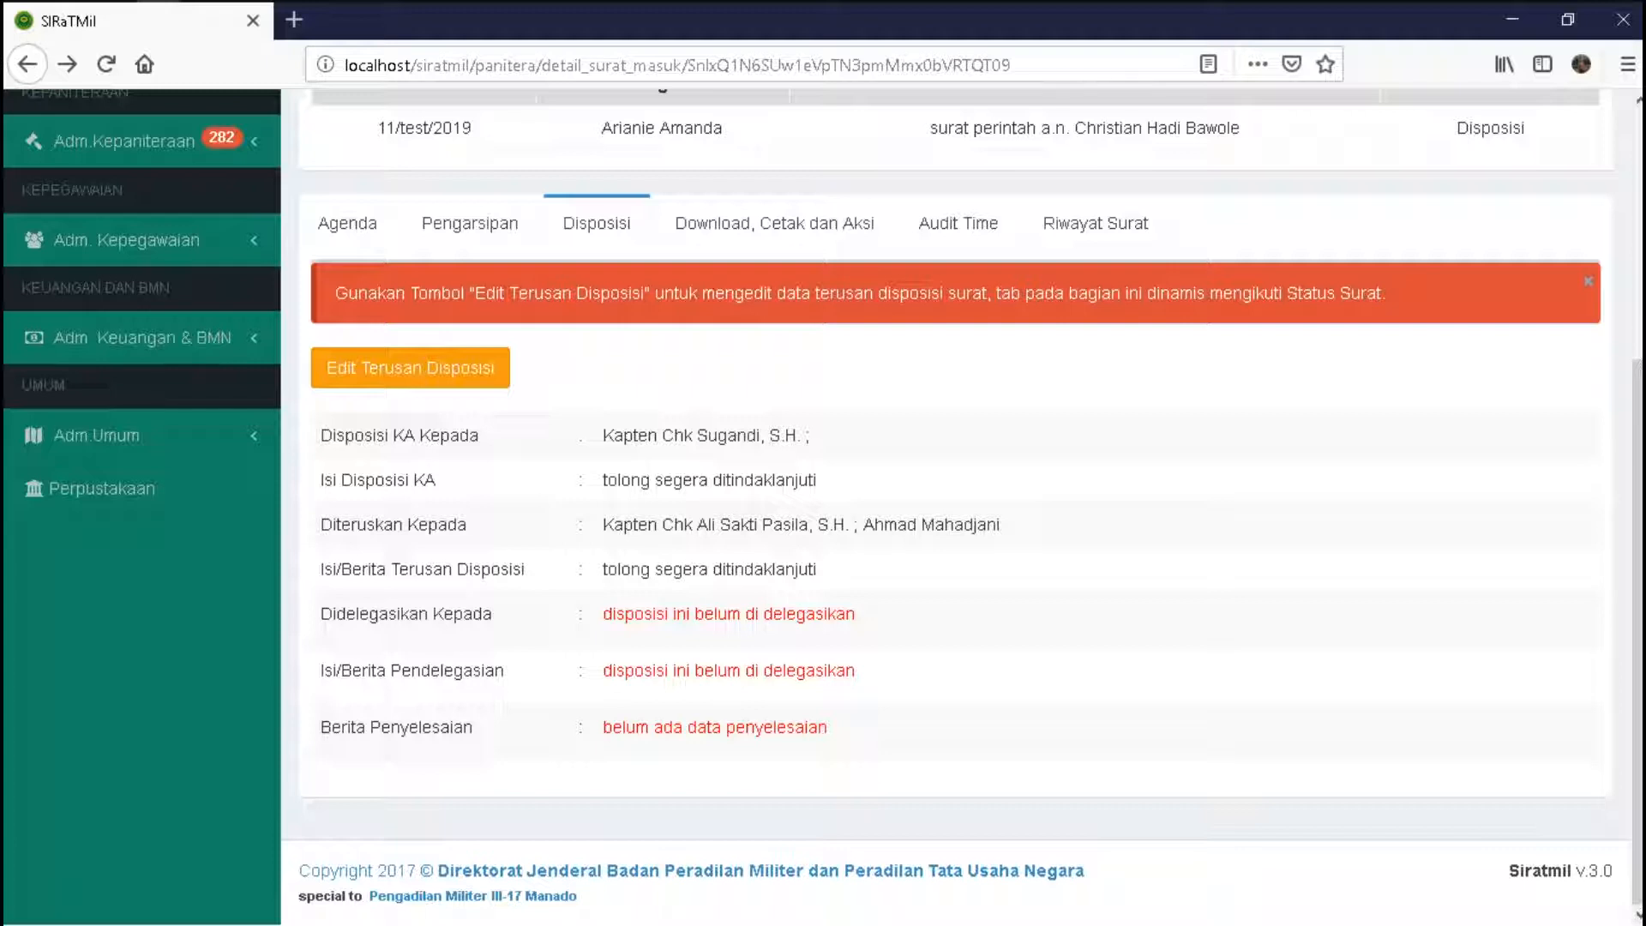
drag(692, 436, 816, 436)
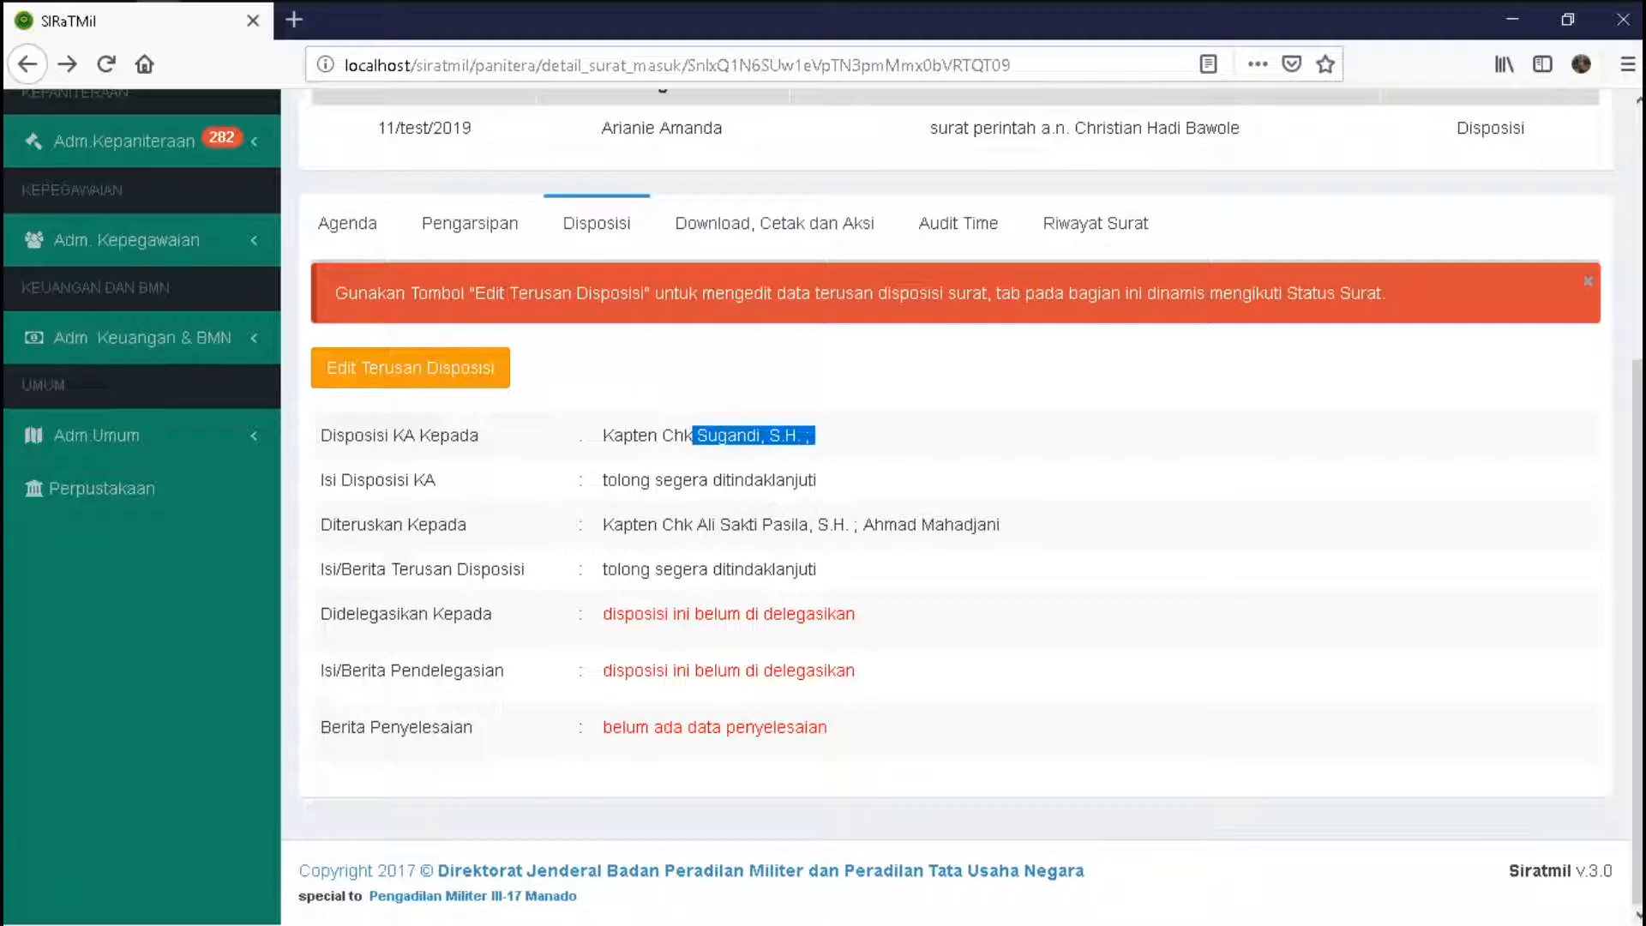
drag(602, 524, 814, 524)
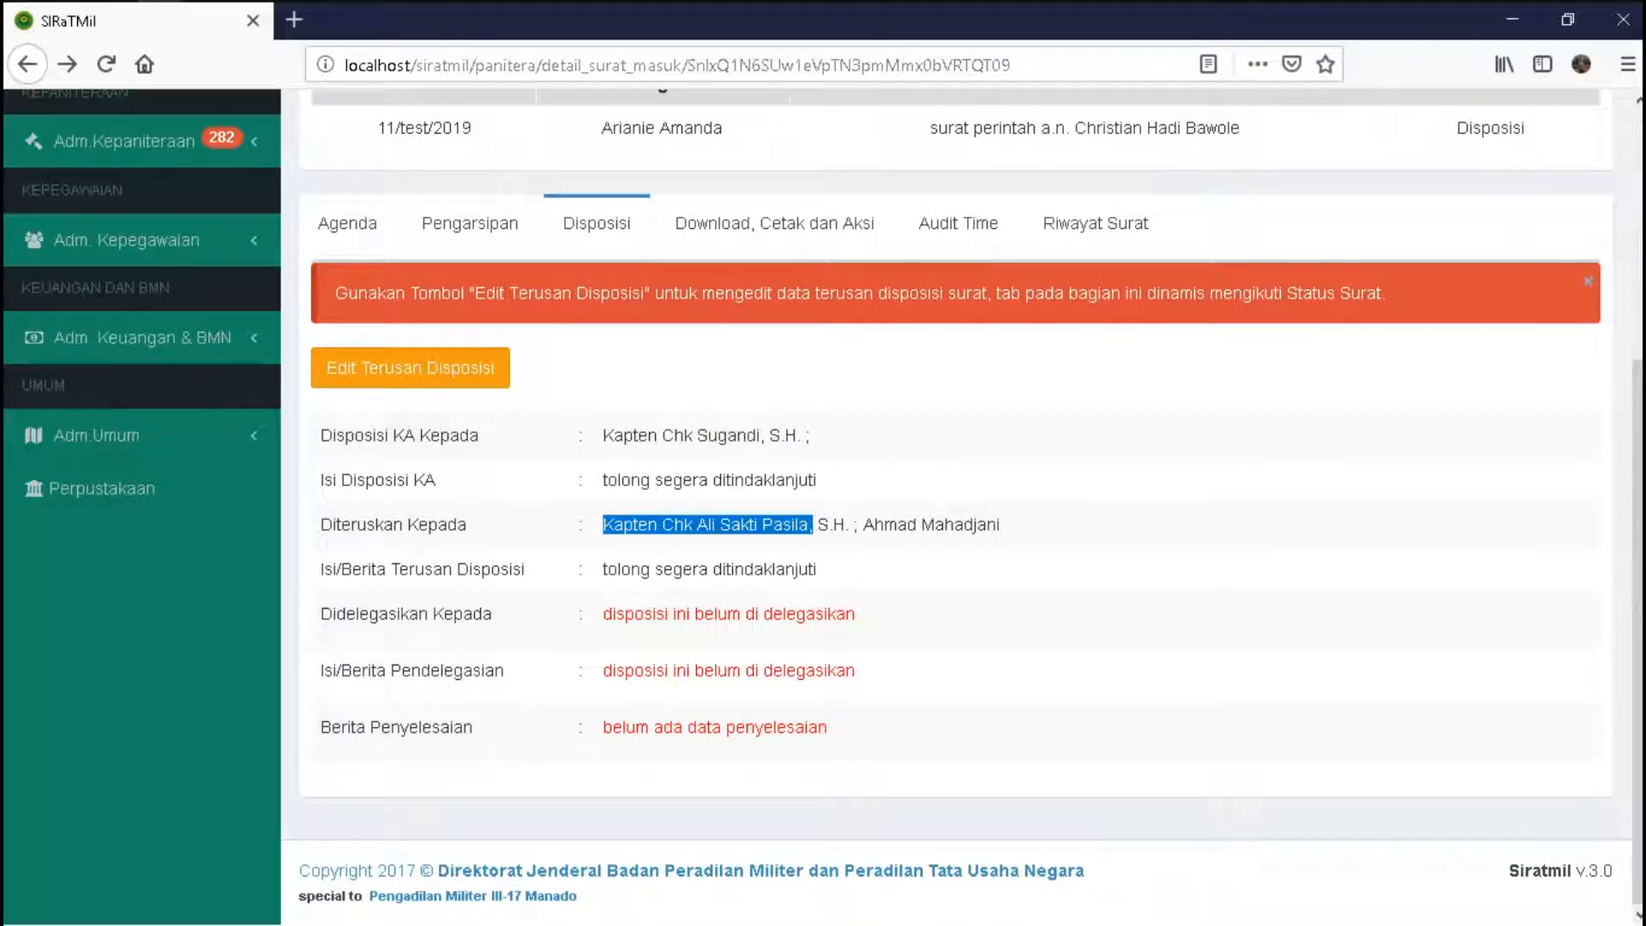
drag(863, 525, 1004, 524)
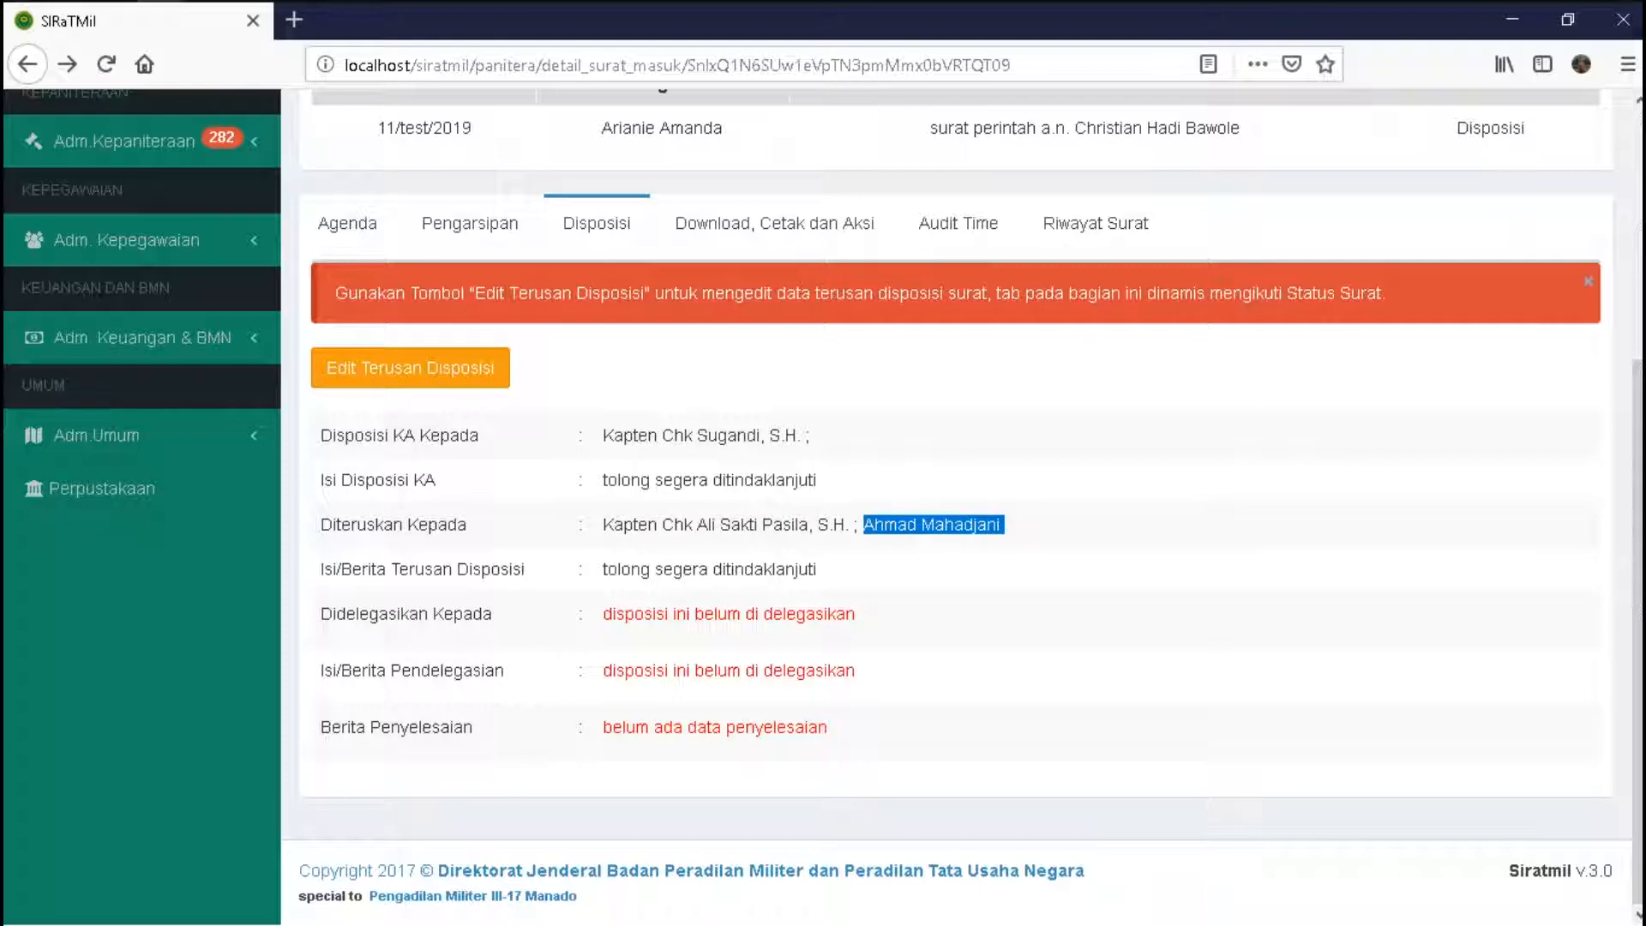
- Sign out of the clerk's account from the user dropdown
scroll(955, 506, up, 4)
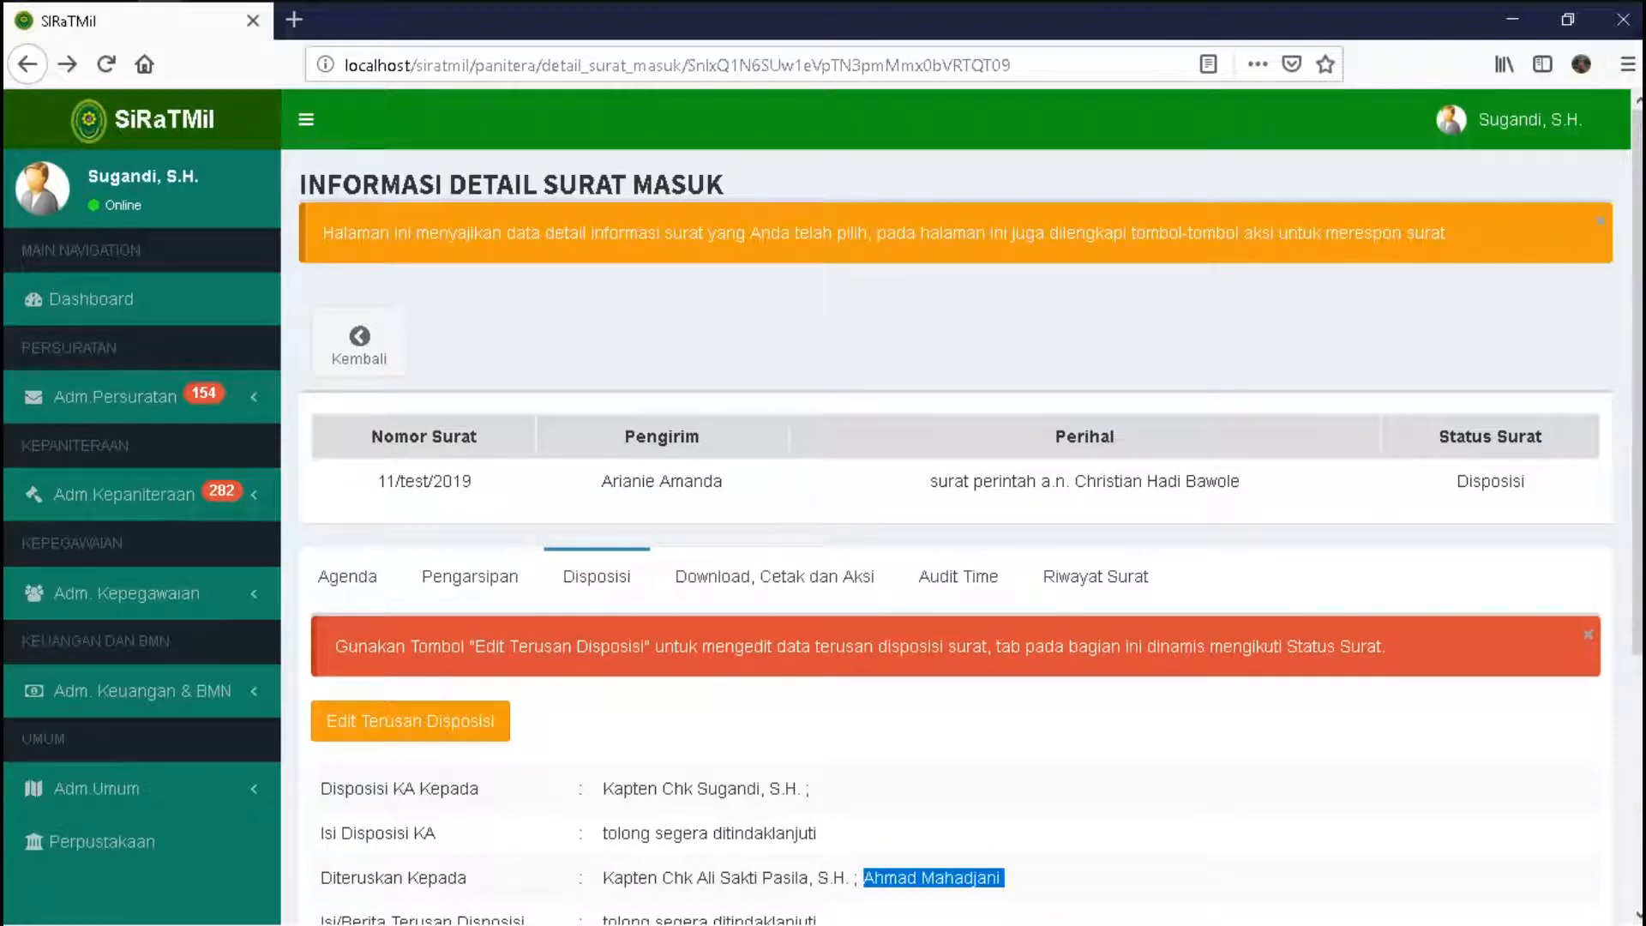
scroll(956, 506, down, 2)
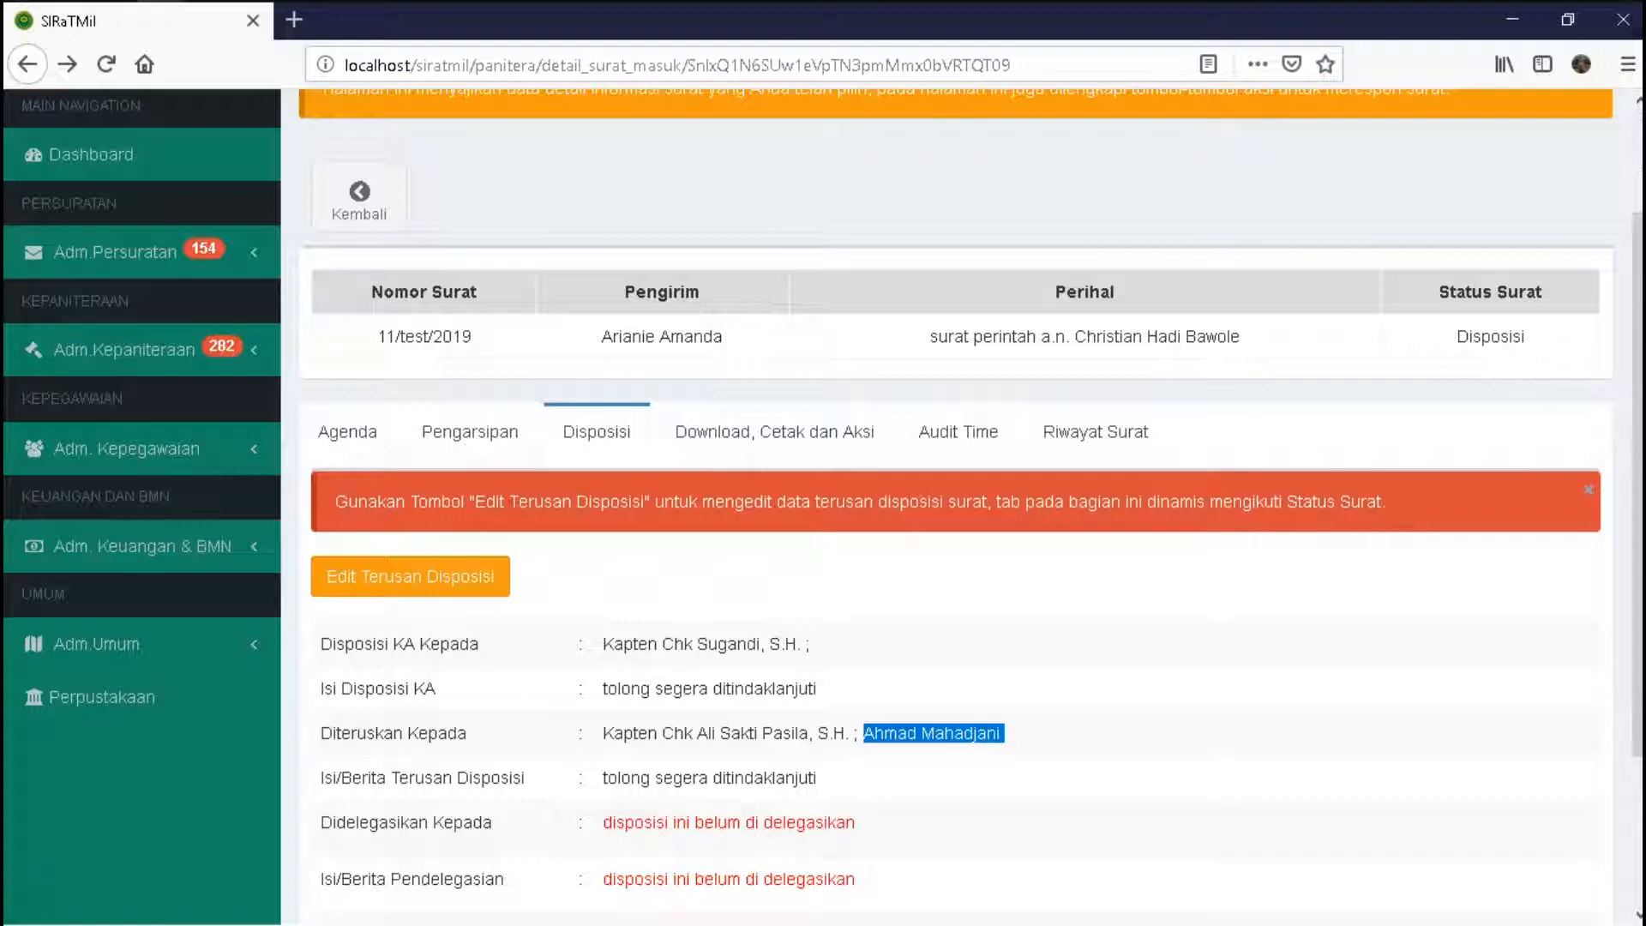
drag(1637, 428, 1637, 321)
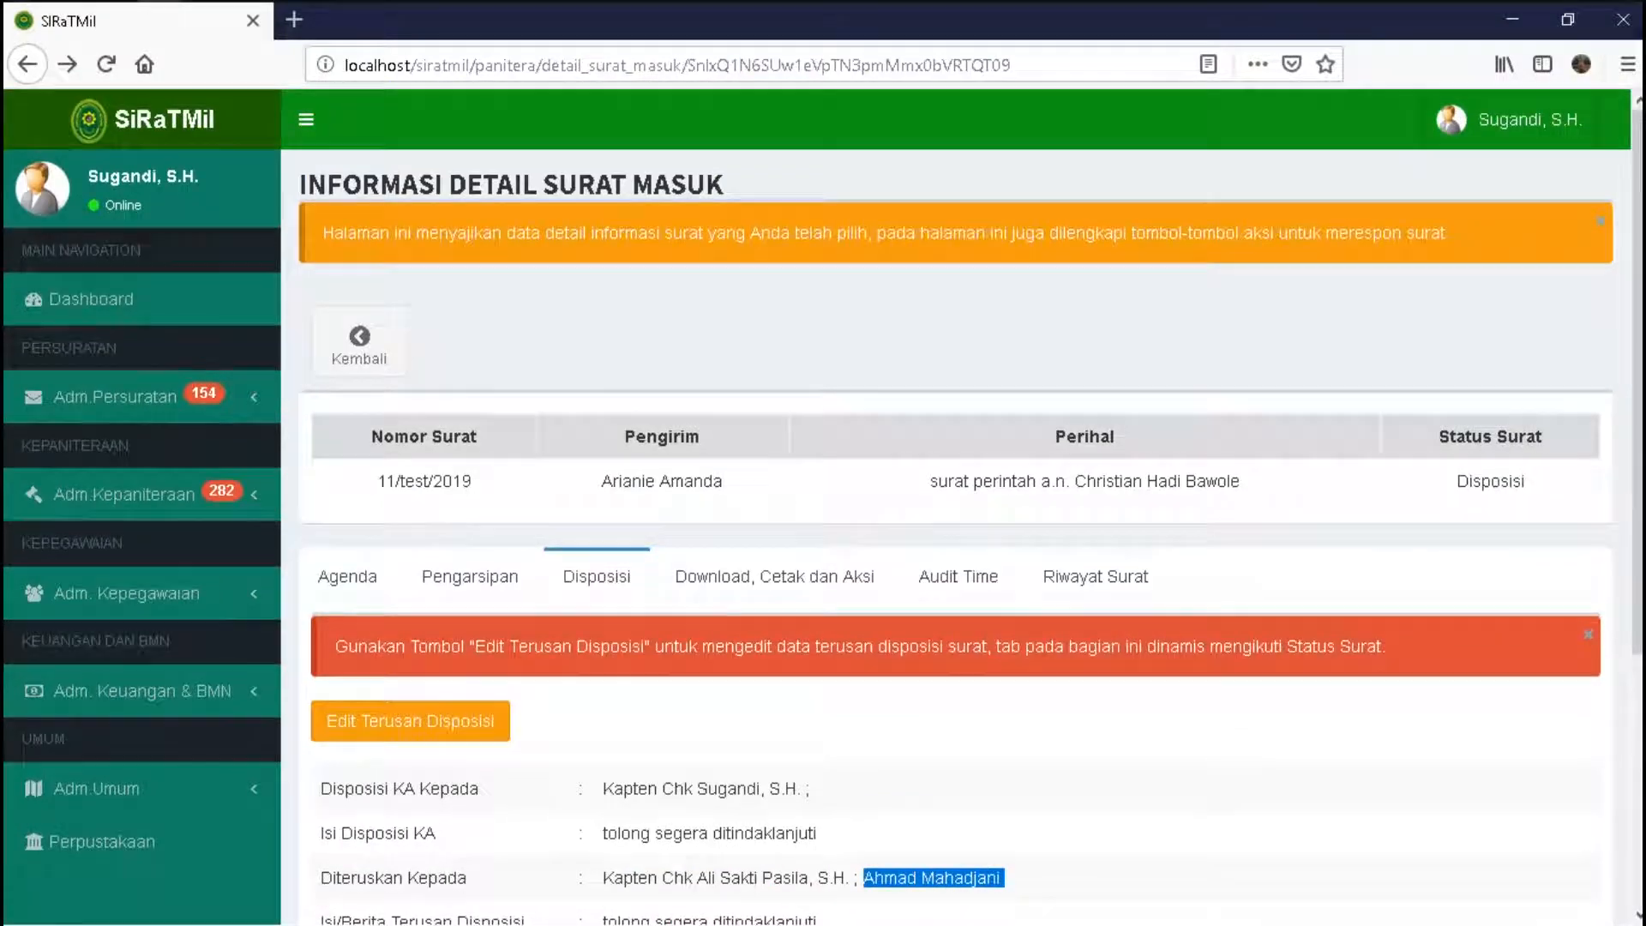
click(1510, 120)
click(1540, 394)
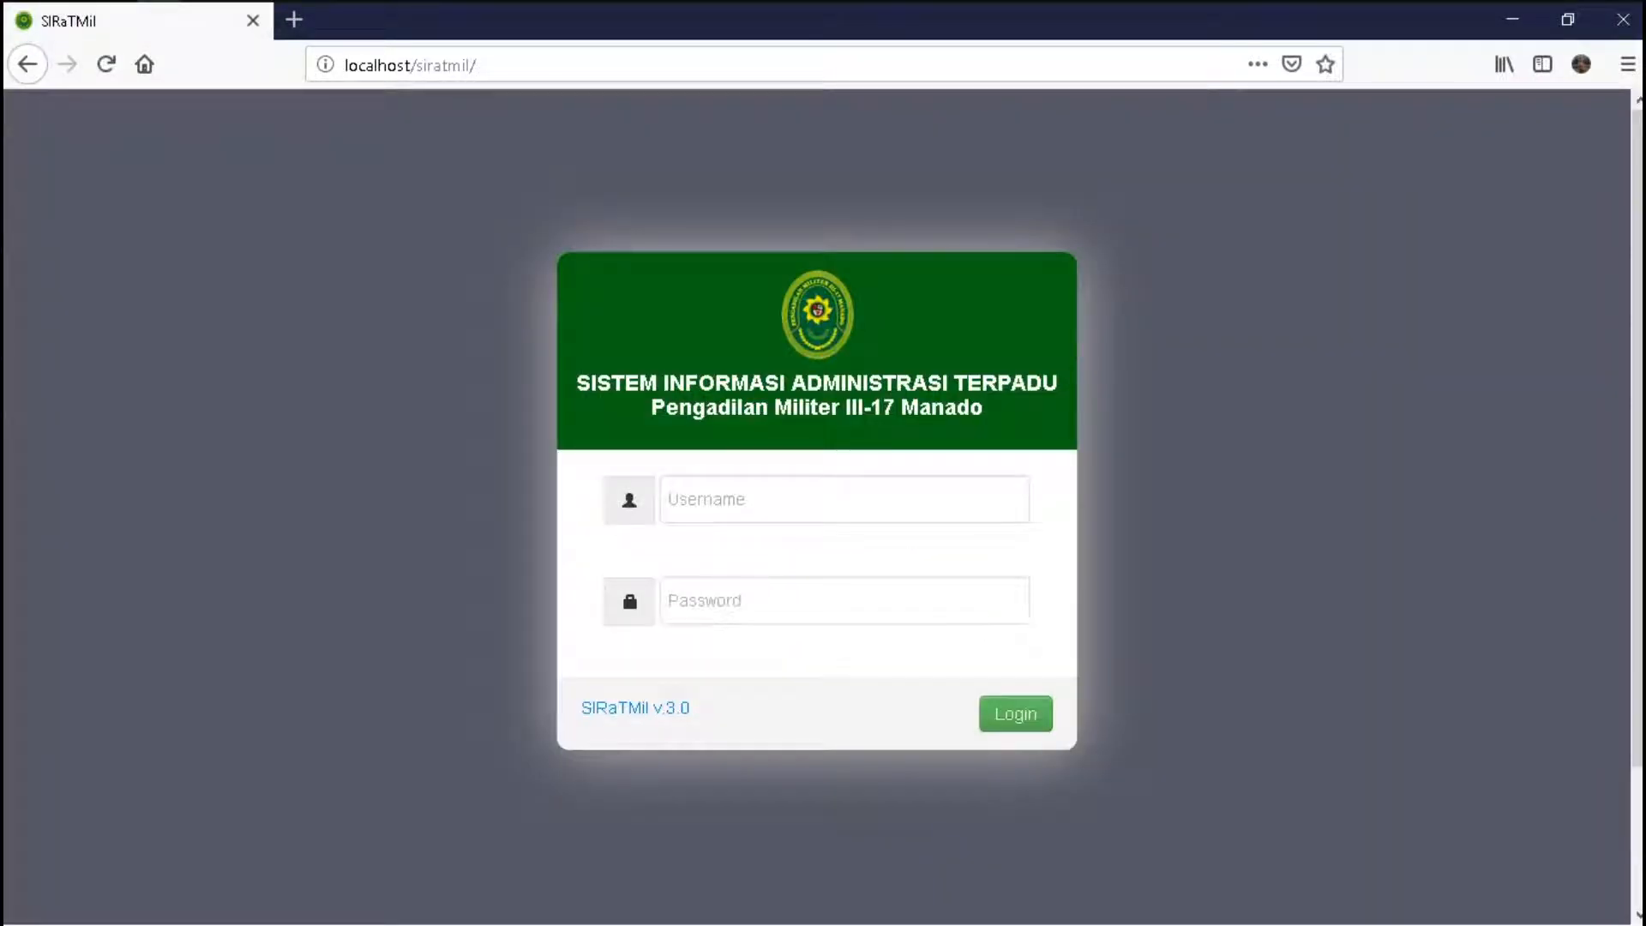
- Attempt to log in with the forwarded clerk's username and password, which is rejected
click(669, 499)
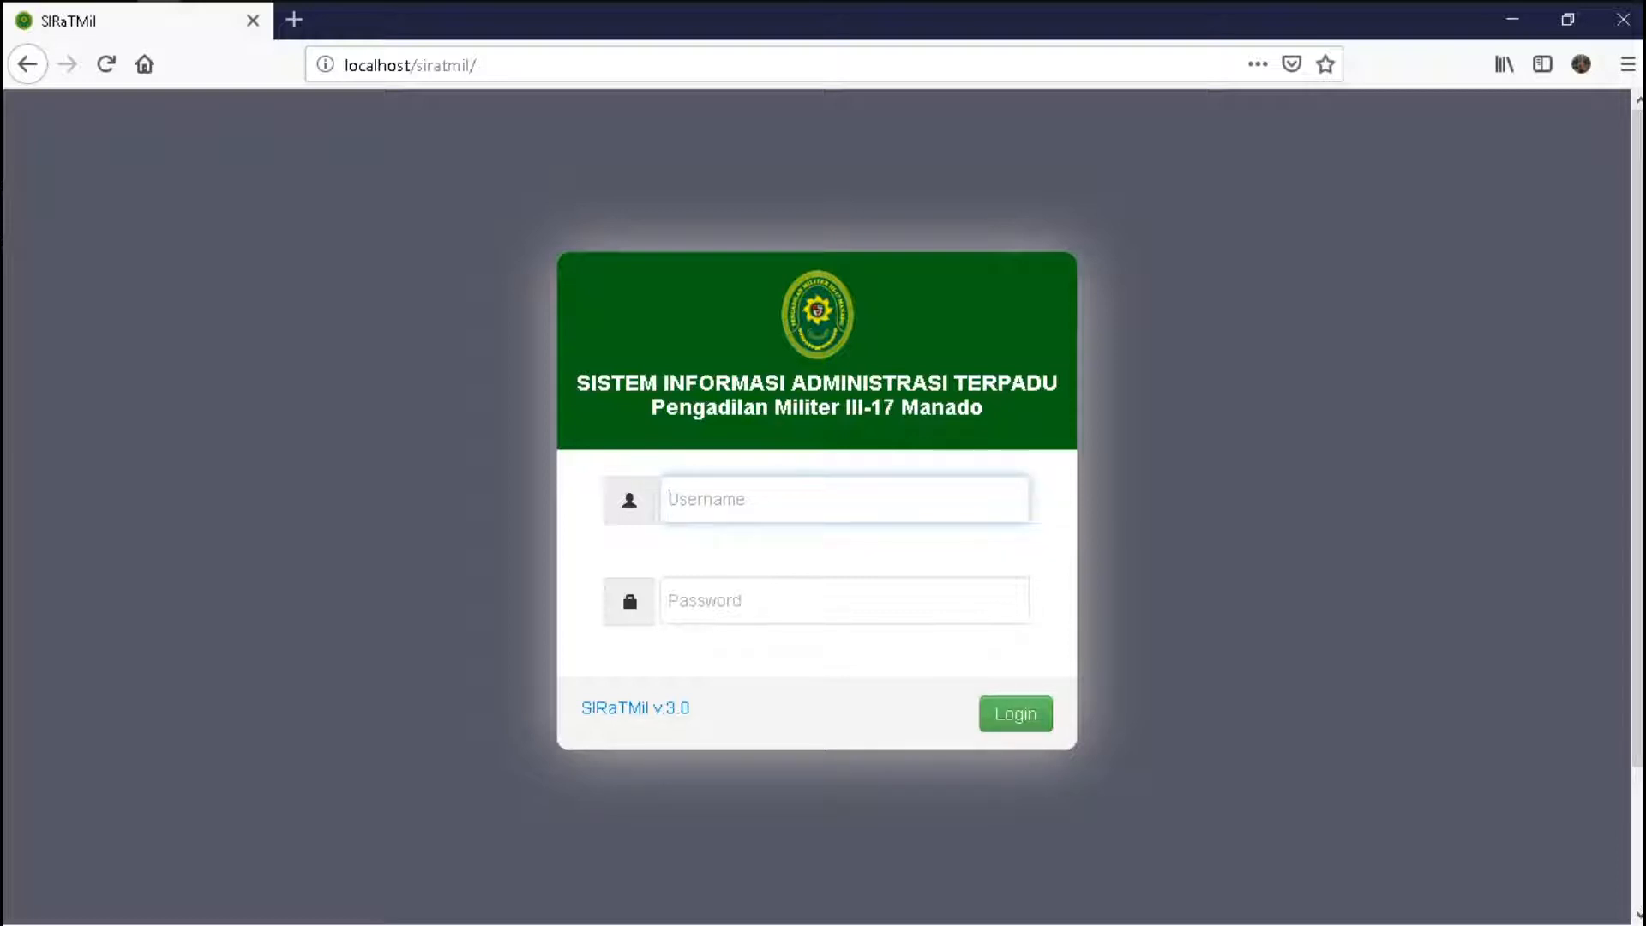
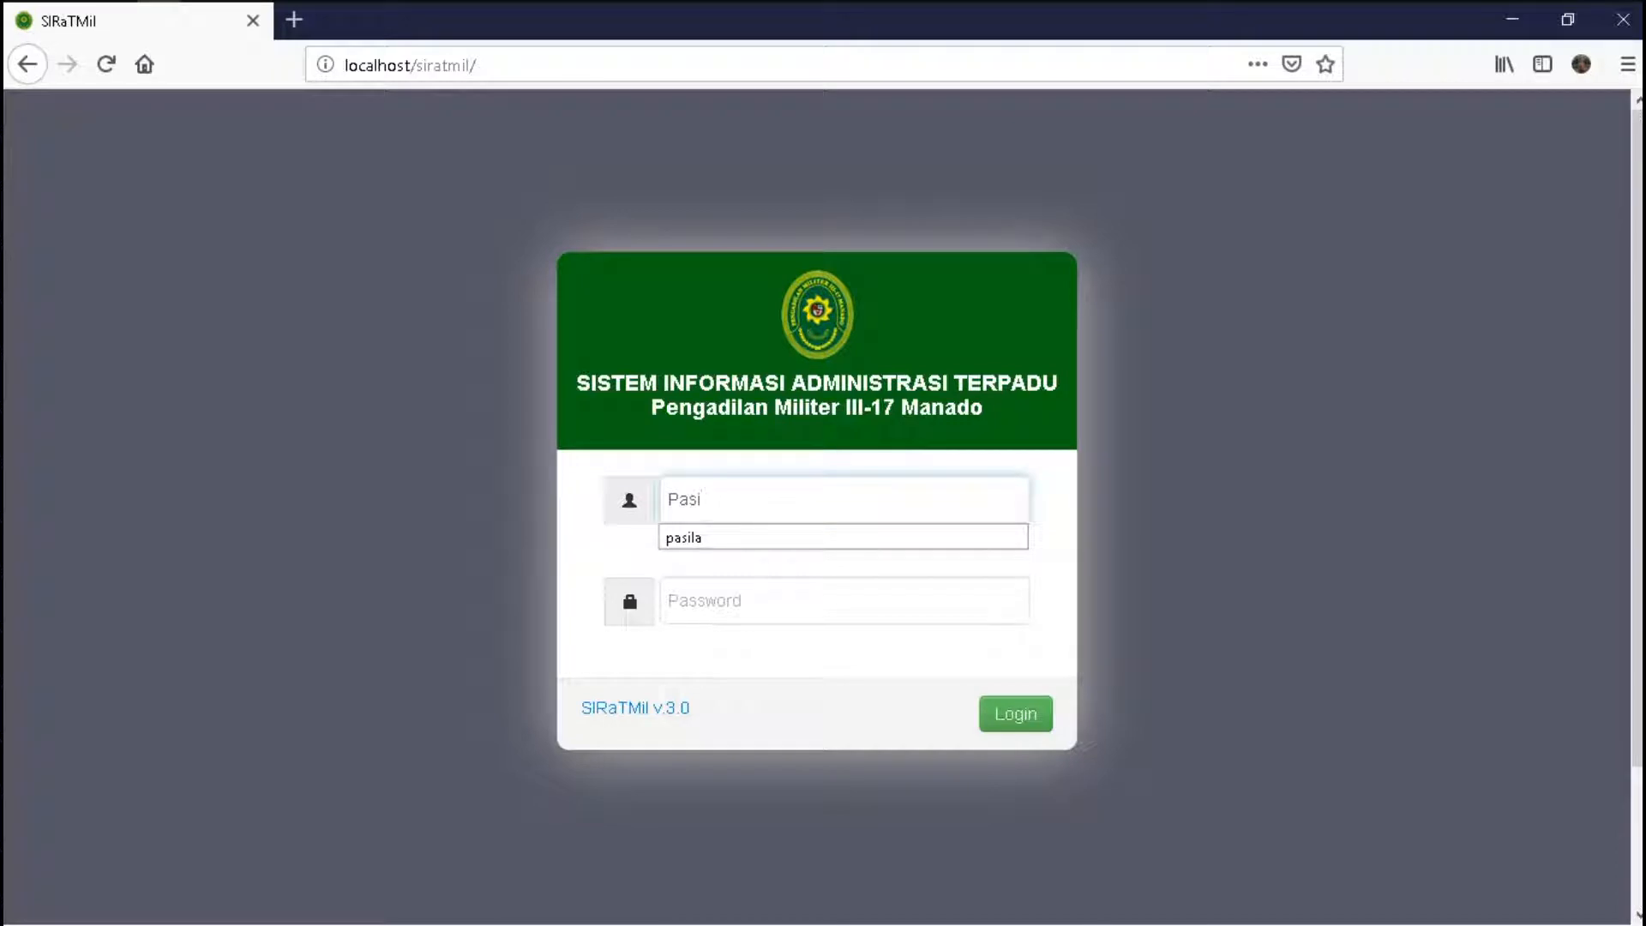
key(Down)
key(Return)
key(Tab)
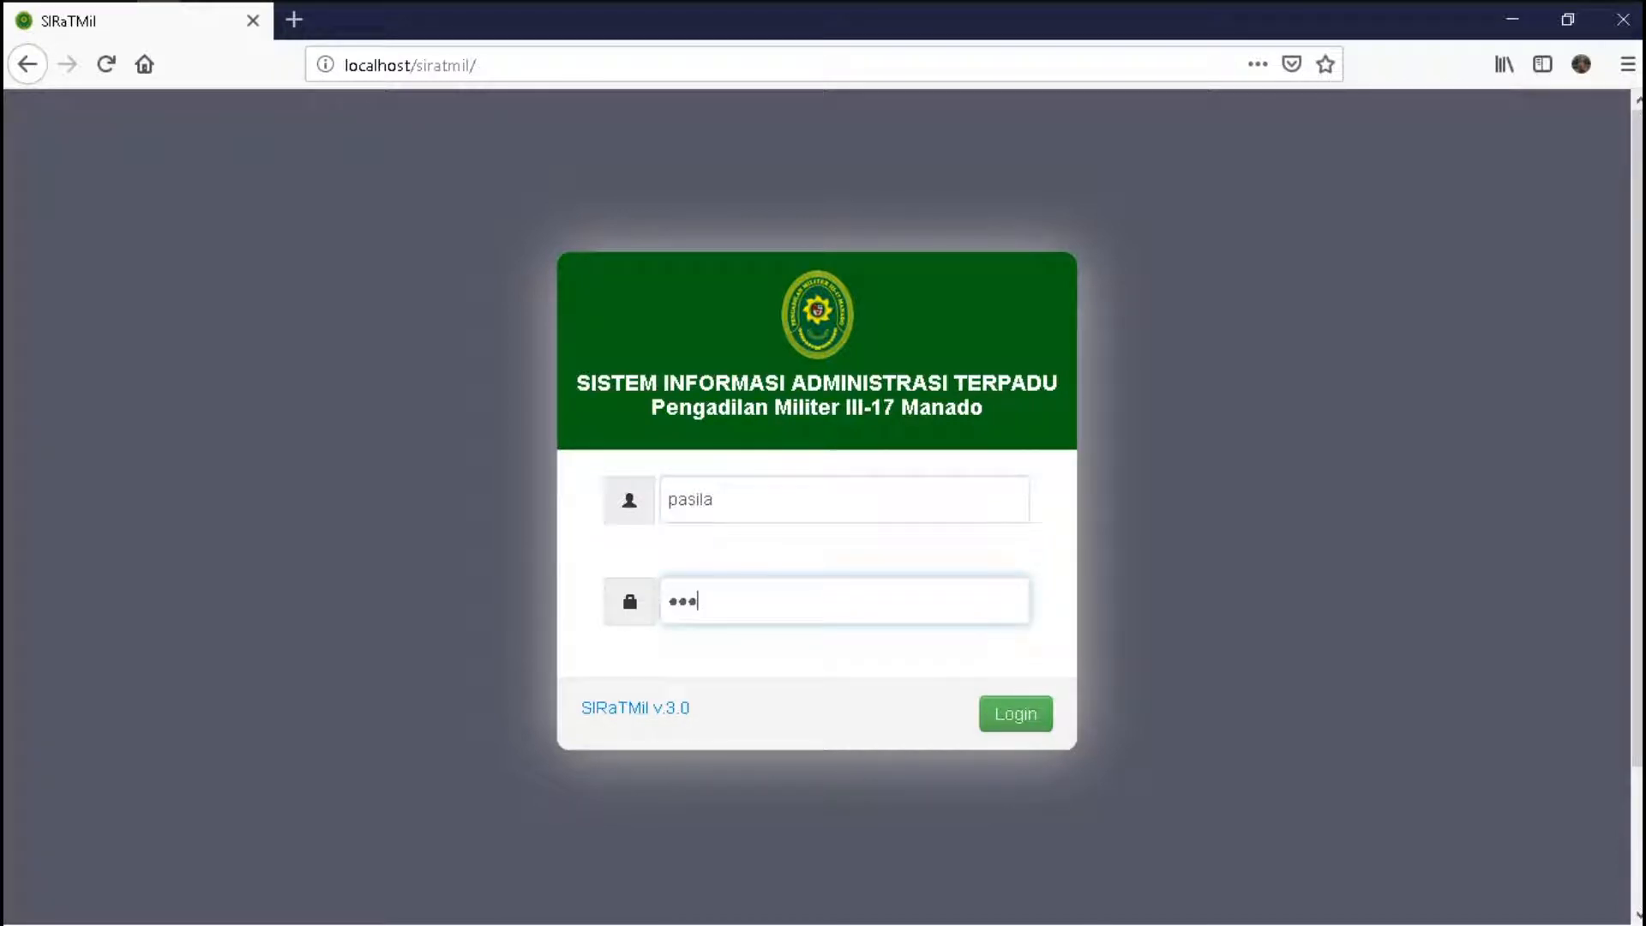
key(Return)
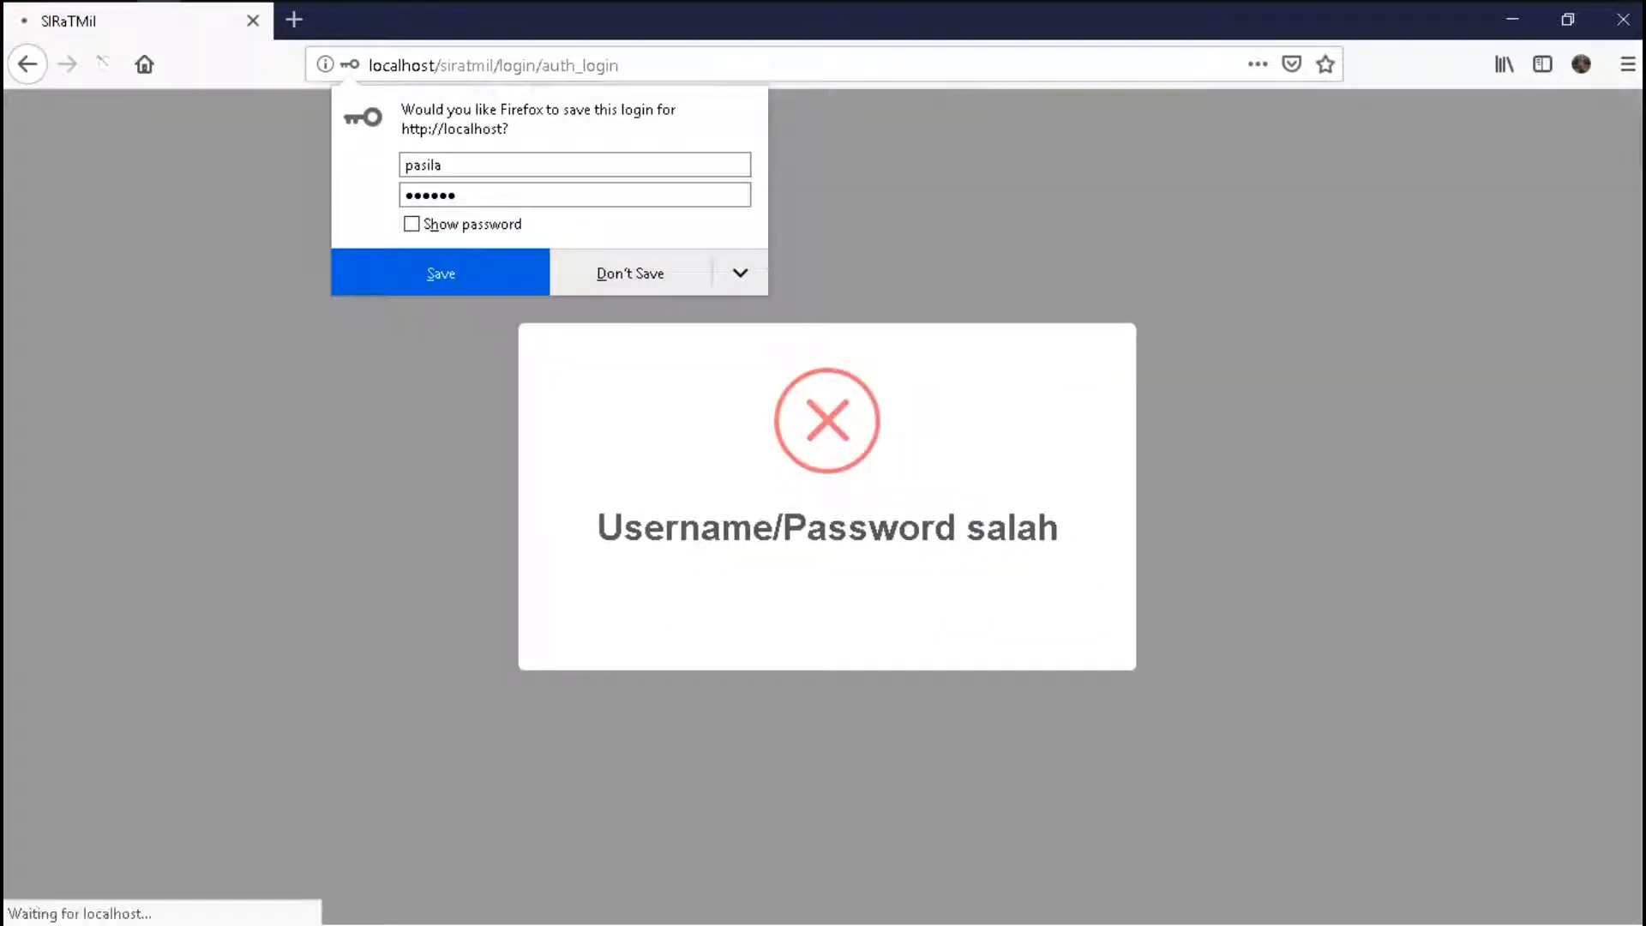
- Retry with the corrected username and password, then expand Adm.Persuratan on the dashboard
key(Escape)
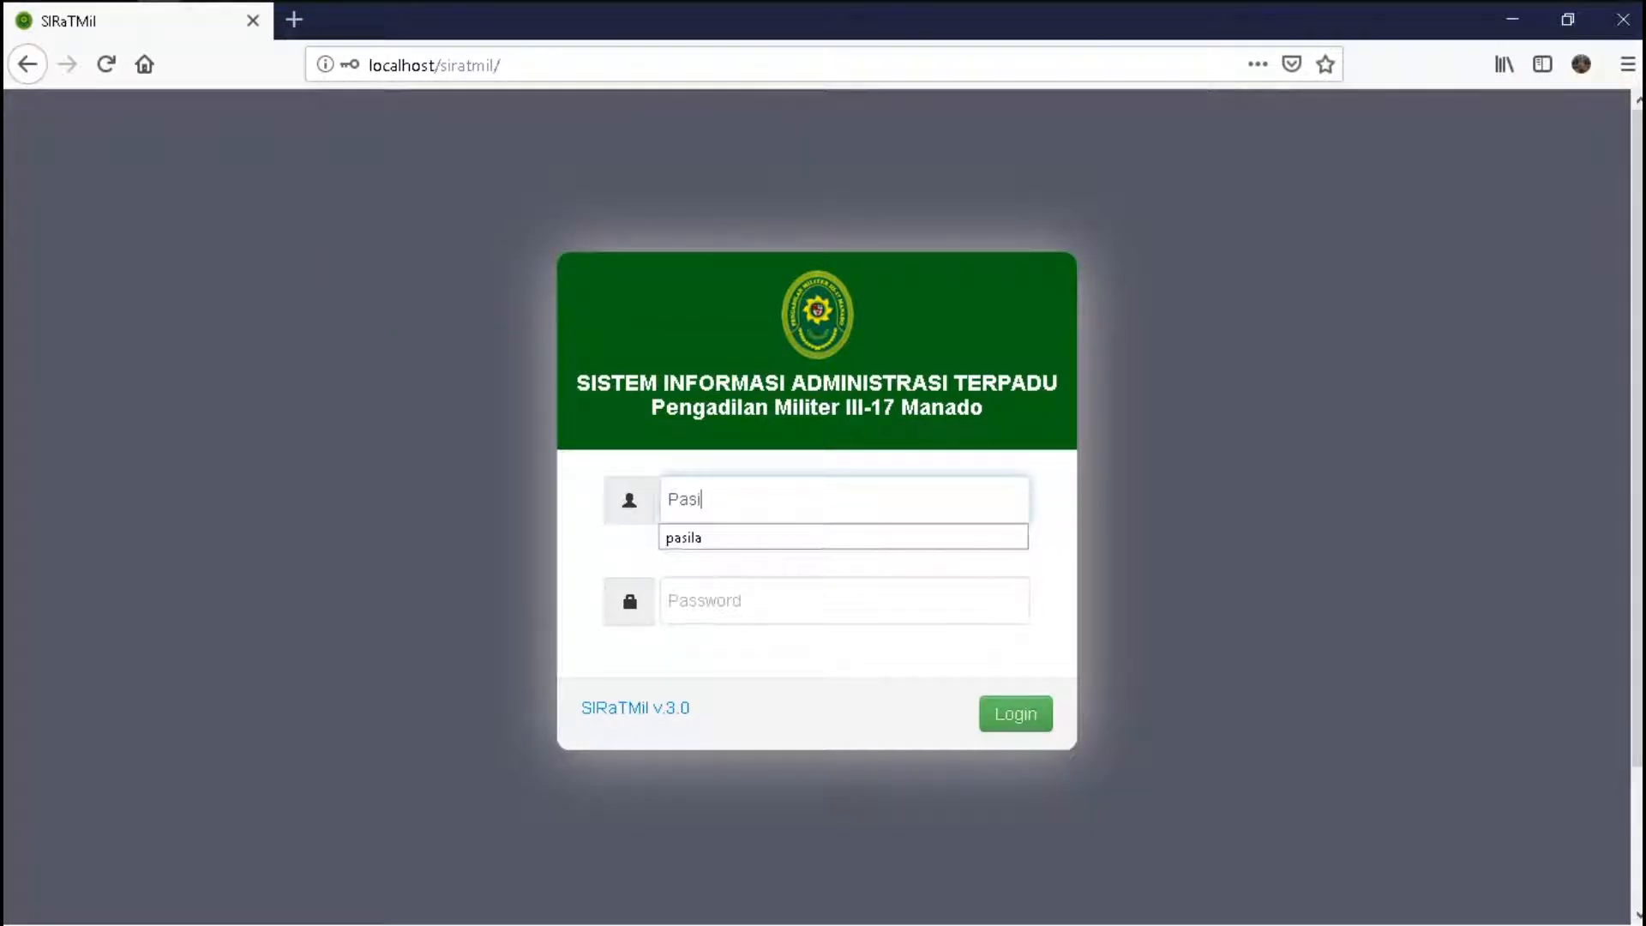
key(Tab)
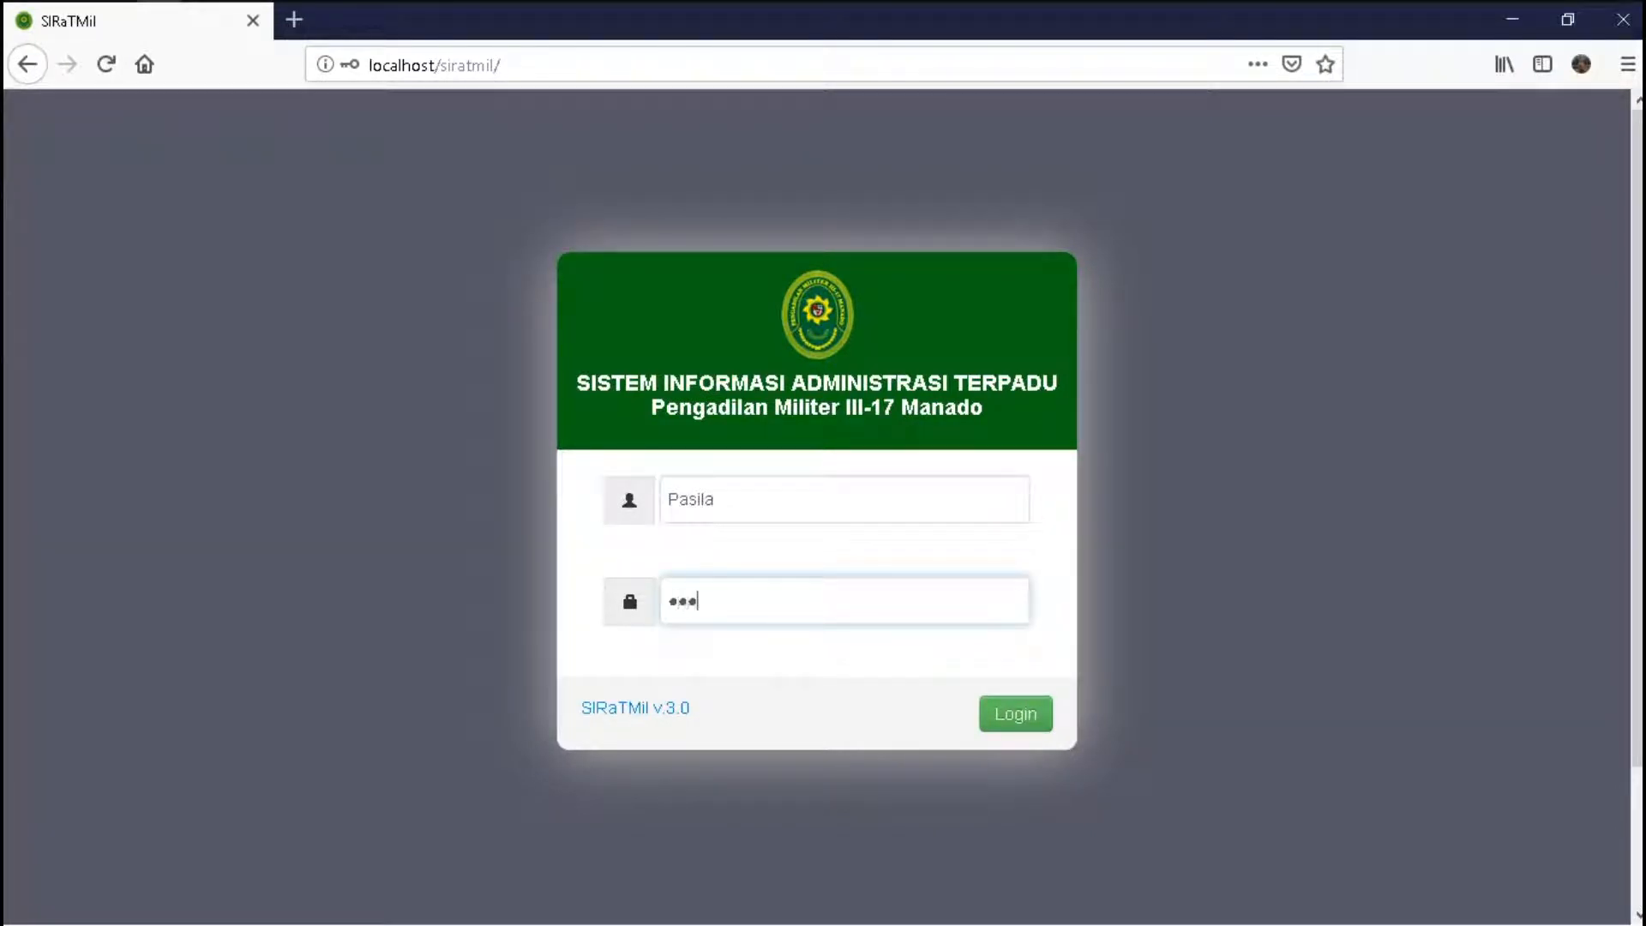
key(Return)
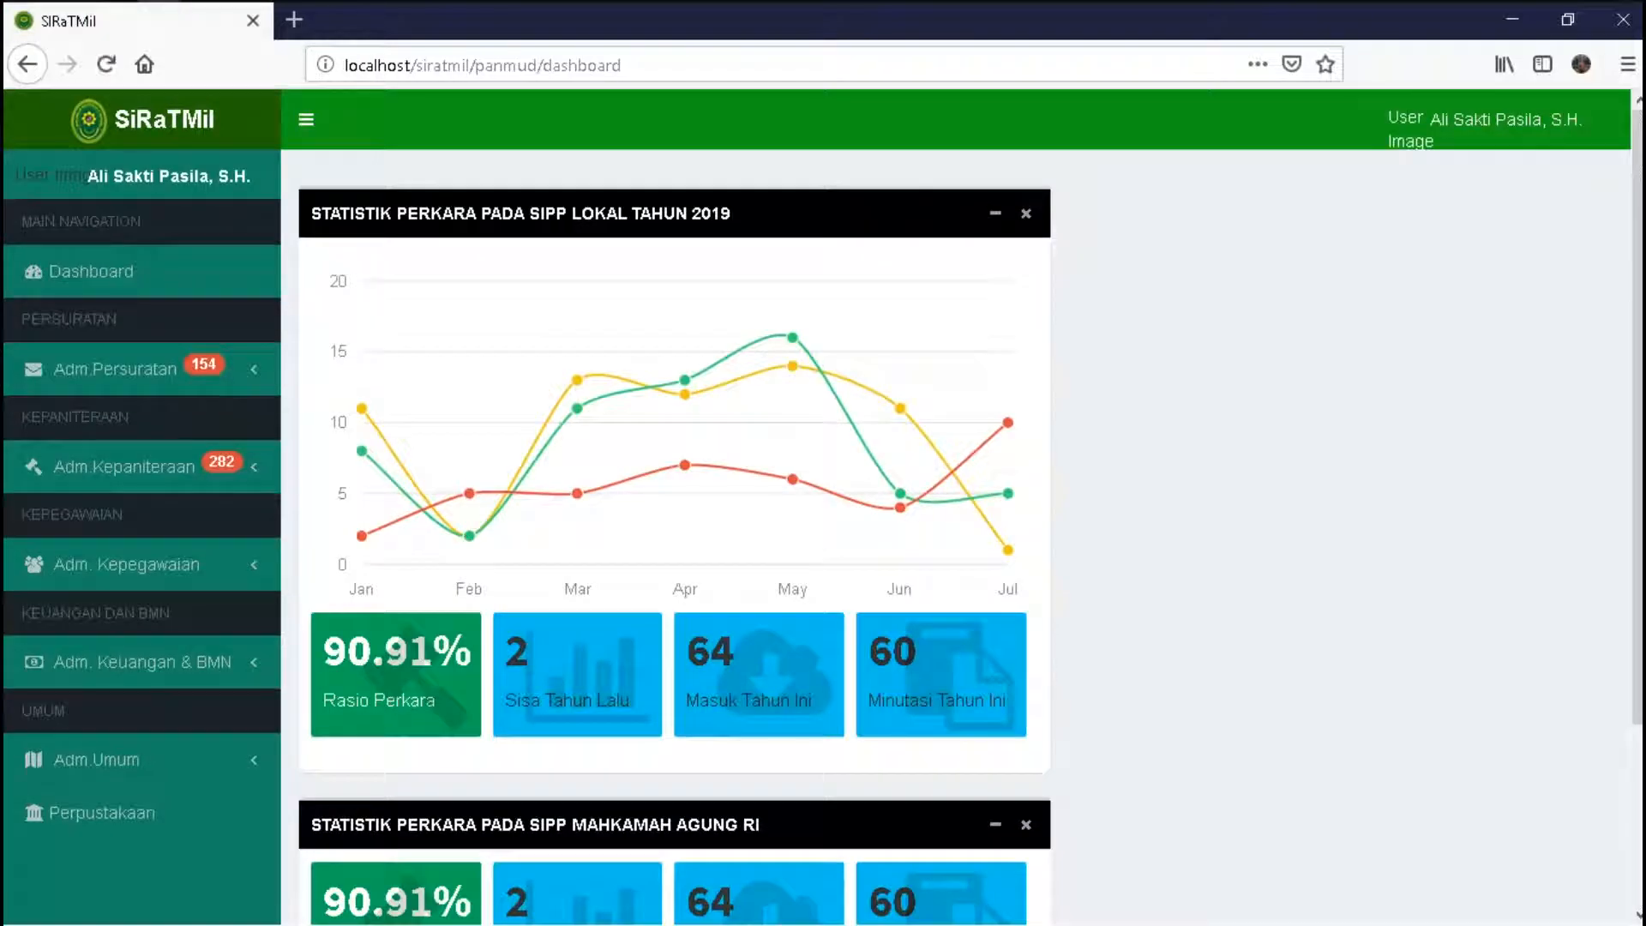
click(115, 368)
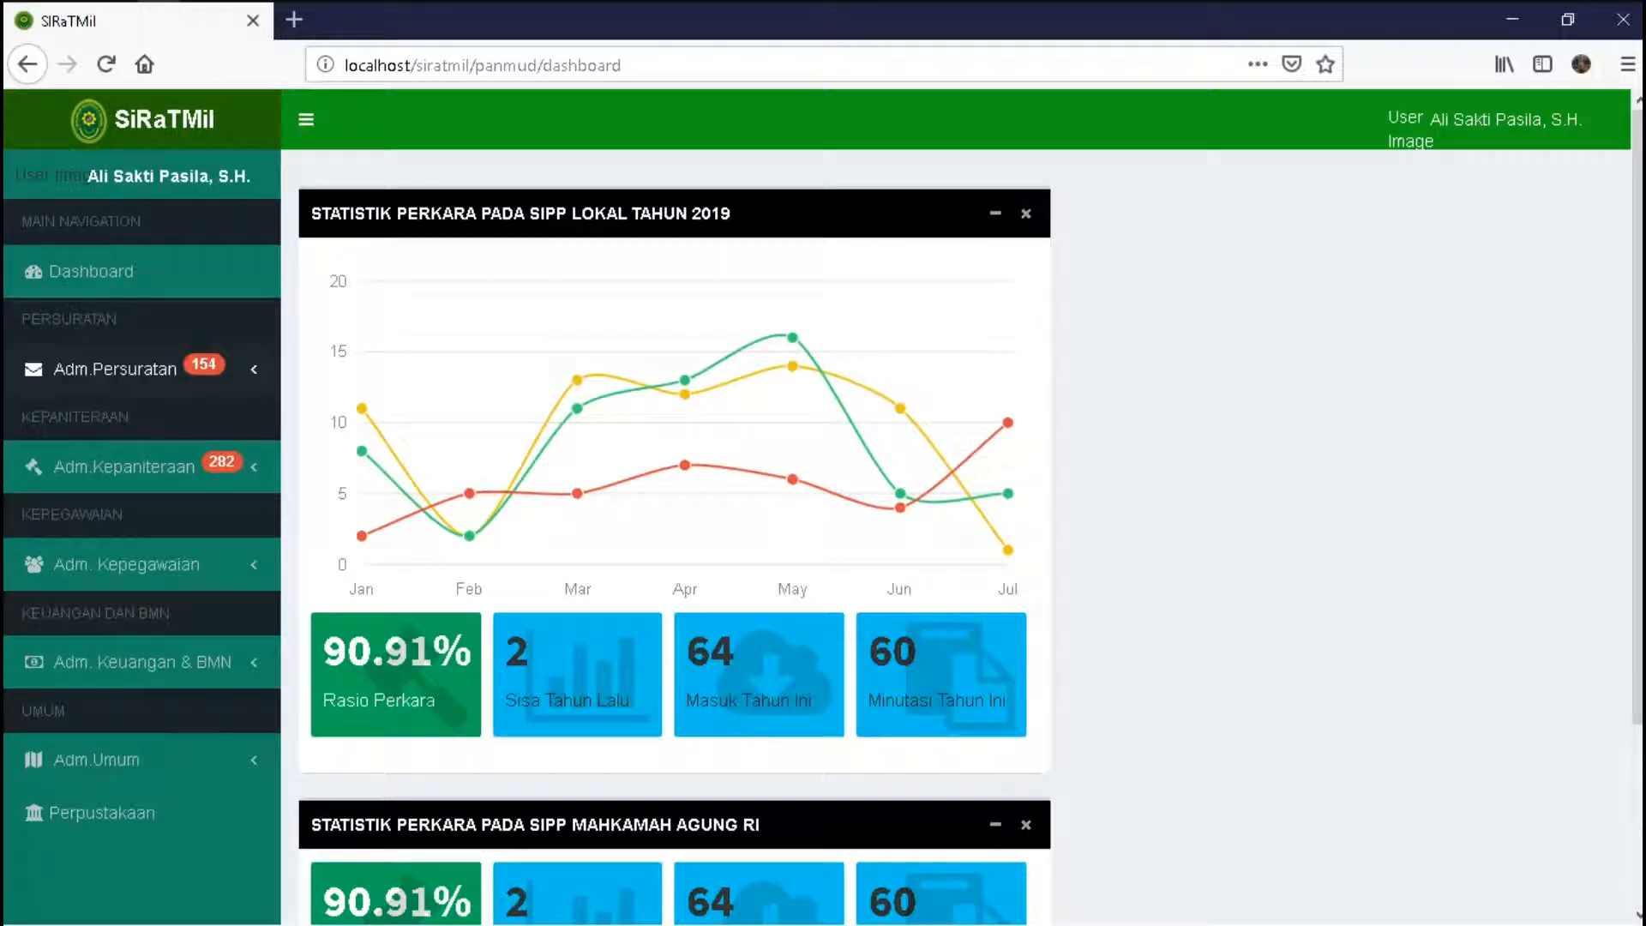
- Search the dispositioned-but-unexecuted letters by sender and open letter 11/test/2019's Disposisi details
click(105, 413)
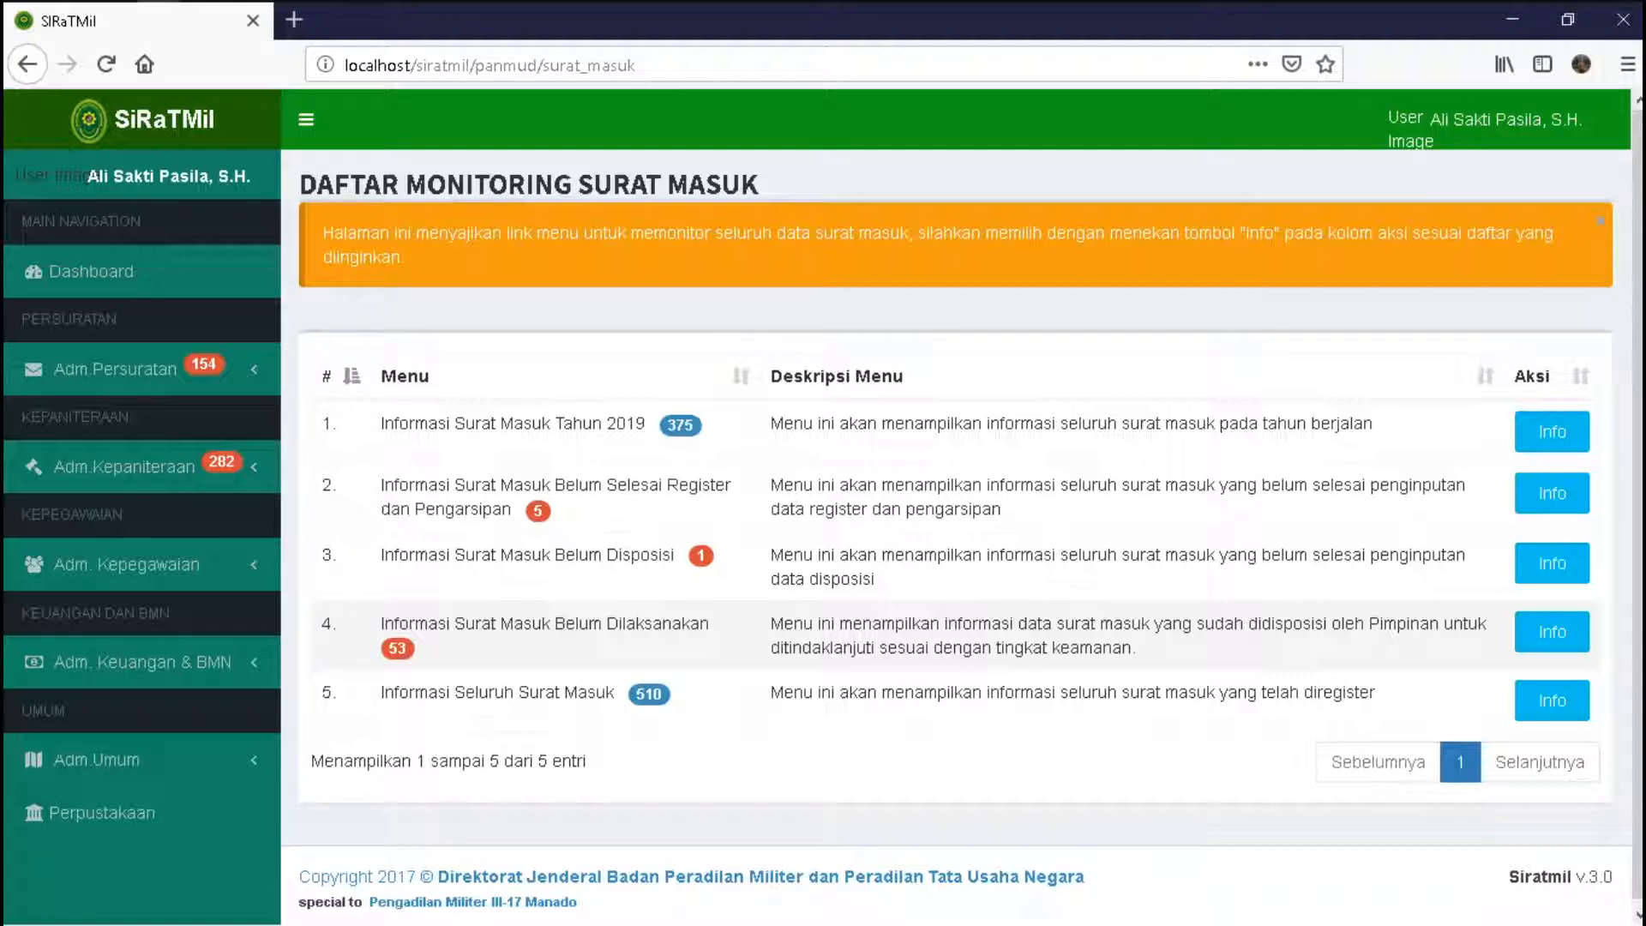
click(1551, 631)
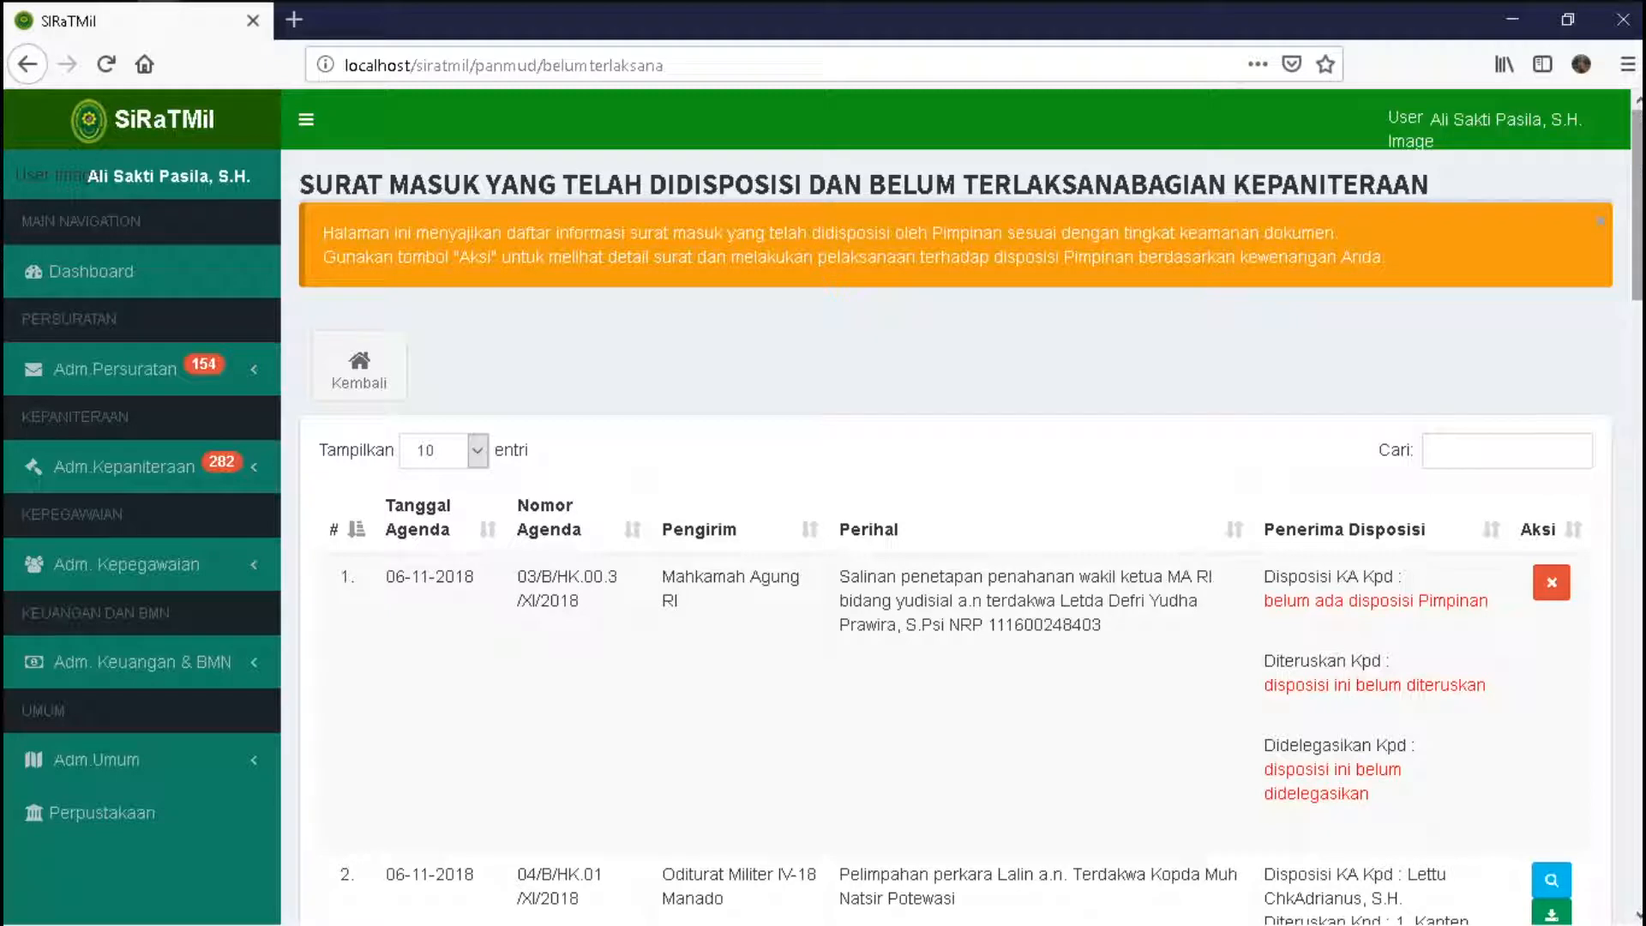
click(1506, 450)
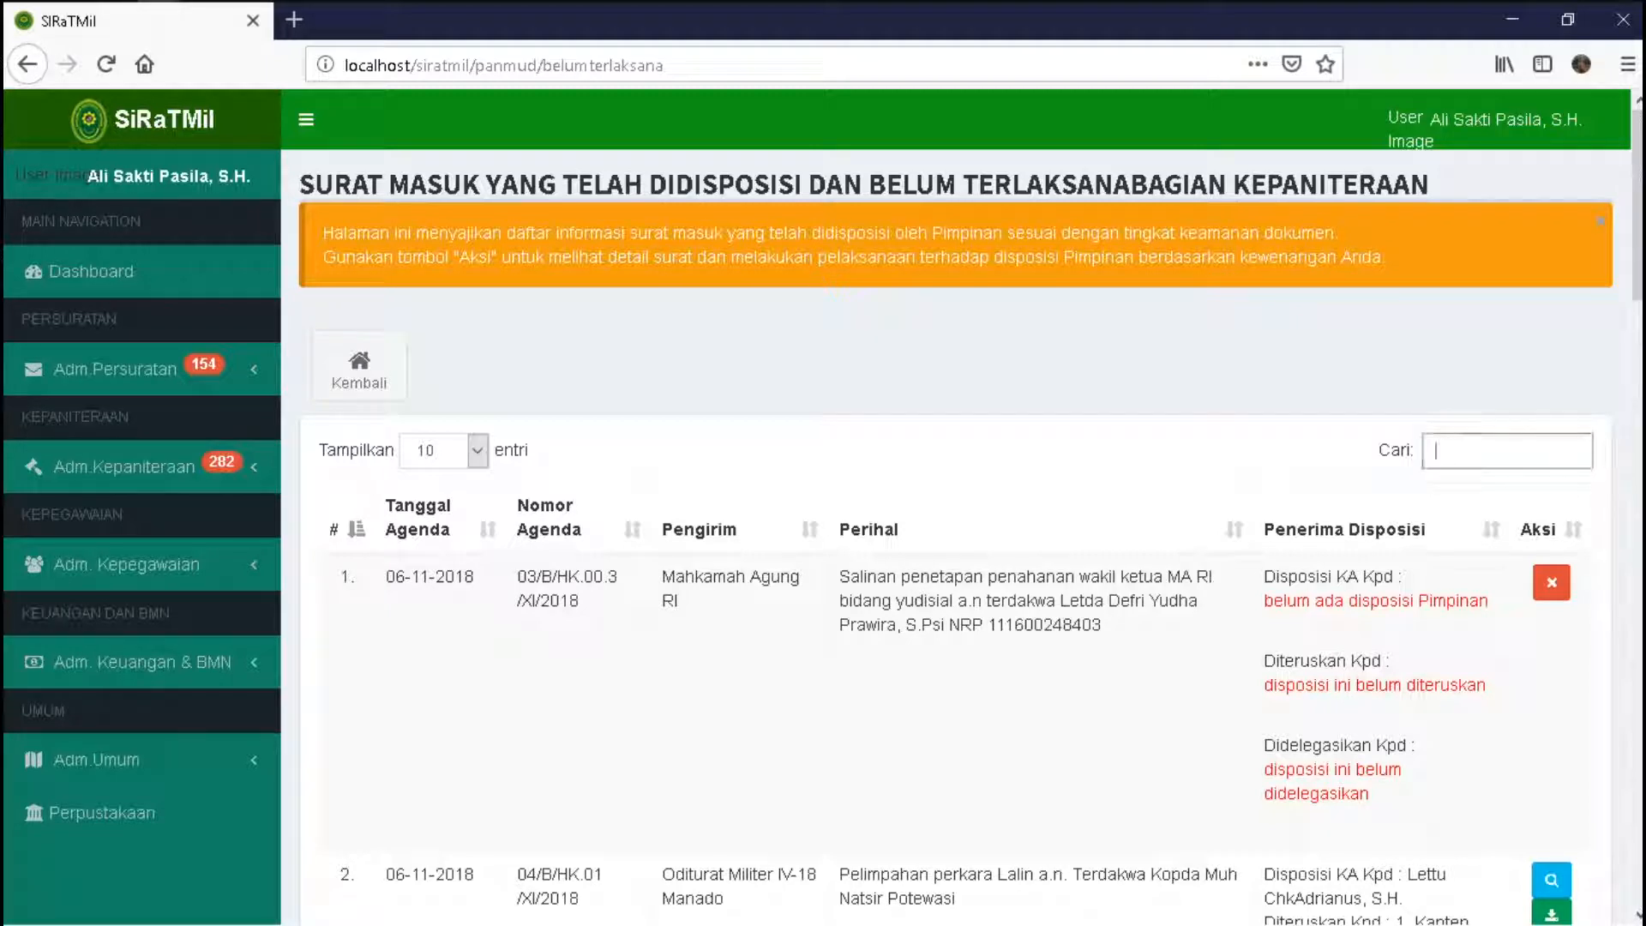
text(ariani)
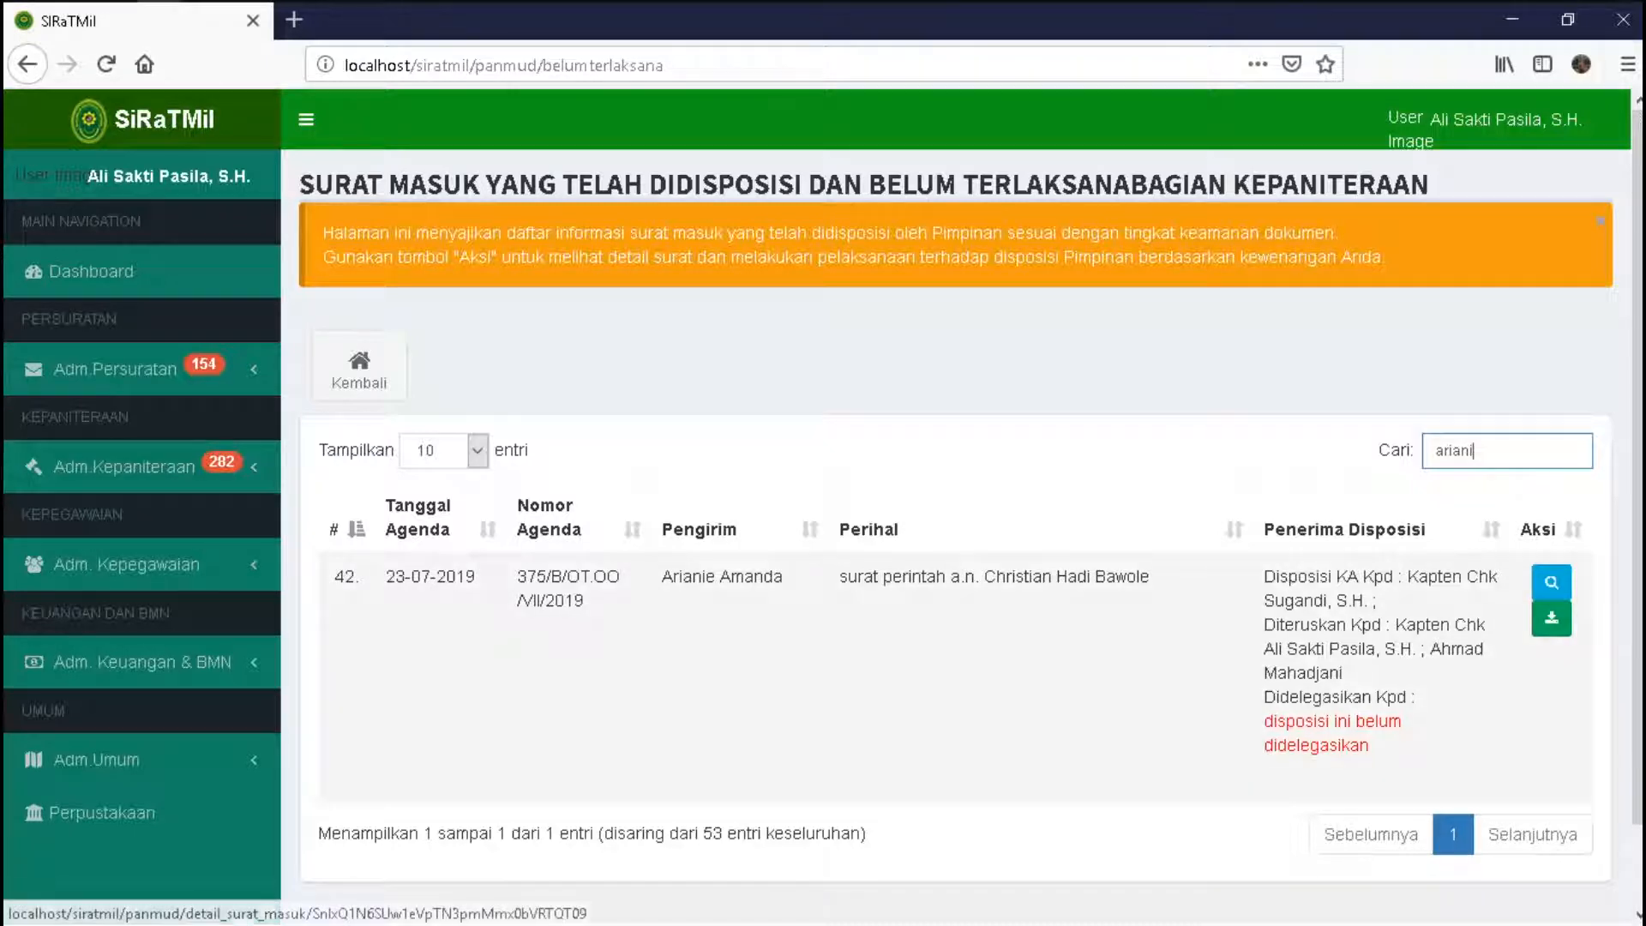
click(1551, 583)
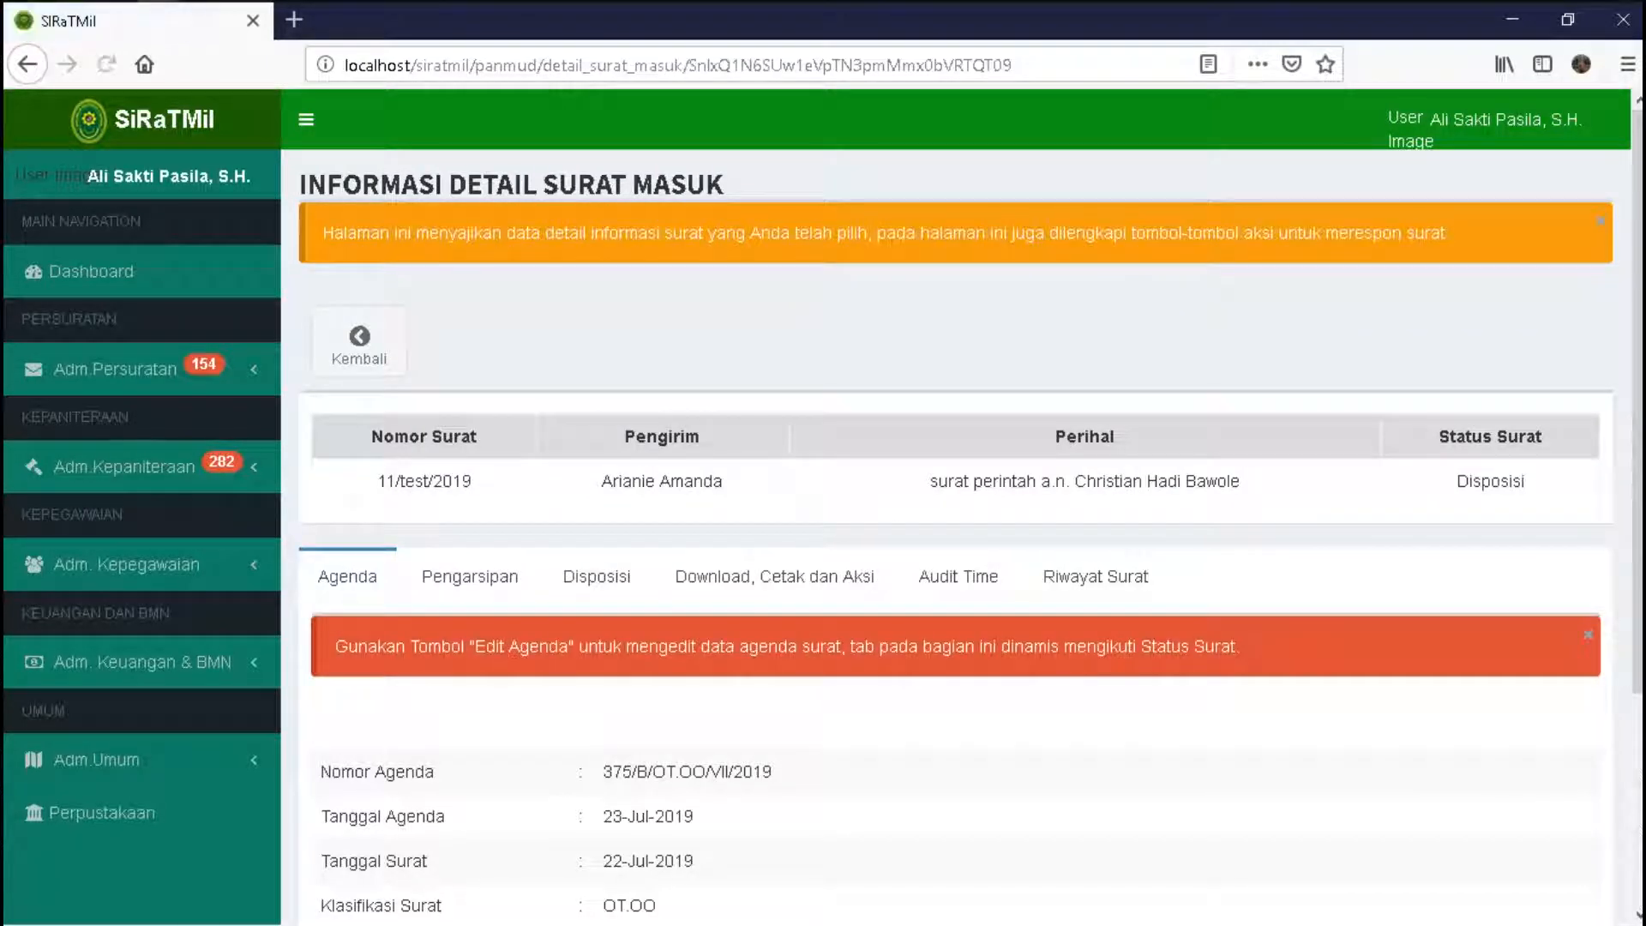
scroll(955, 514, down, 3)
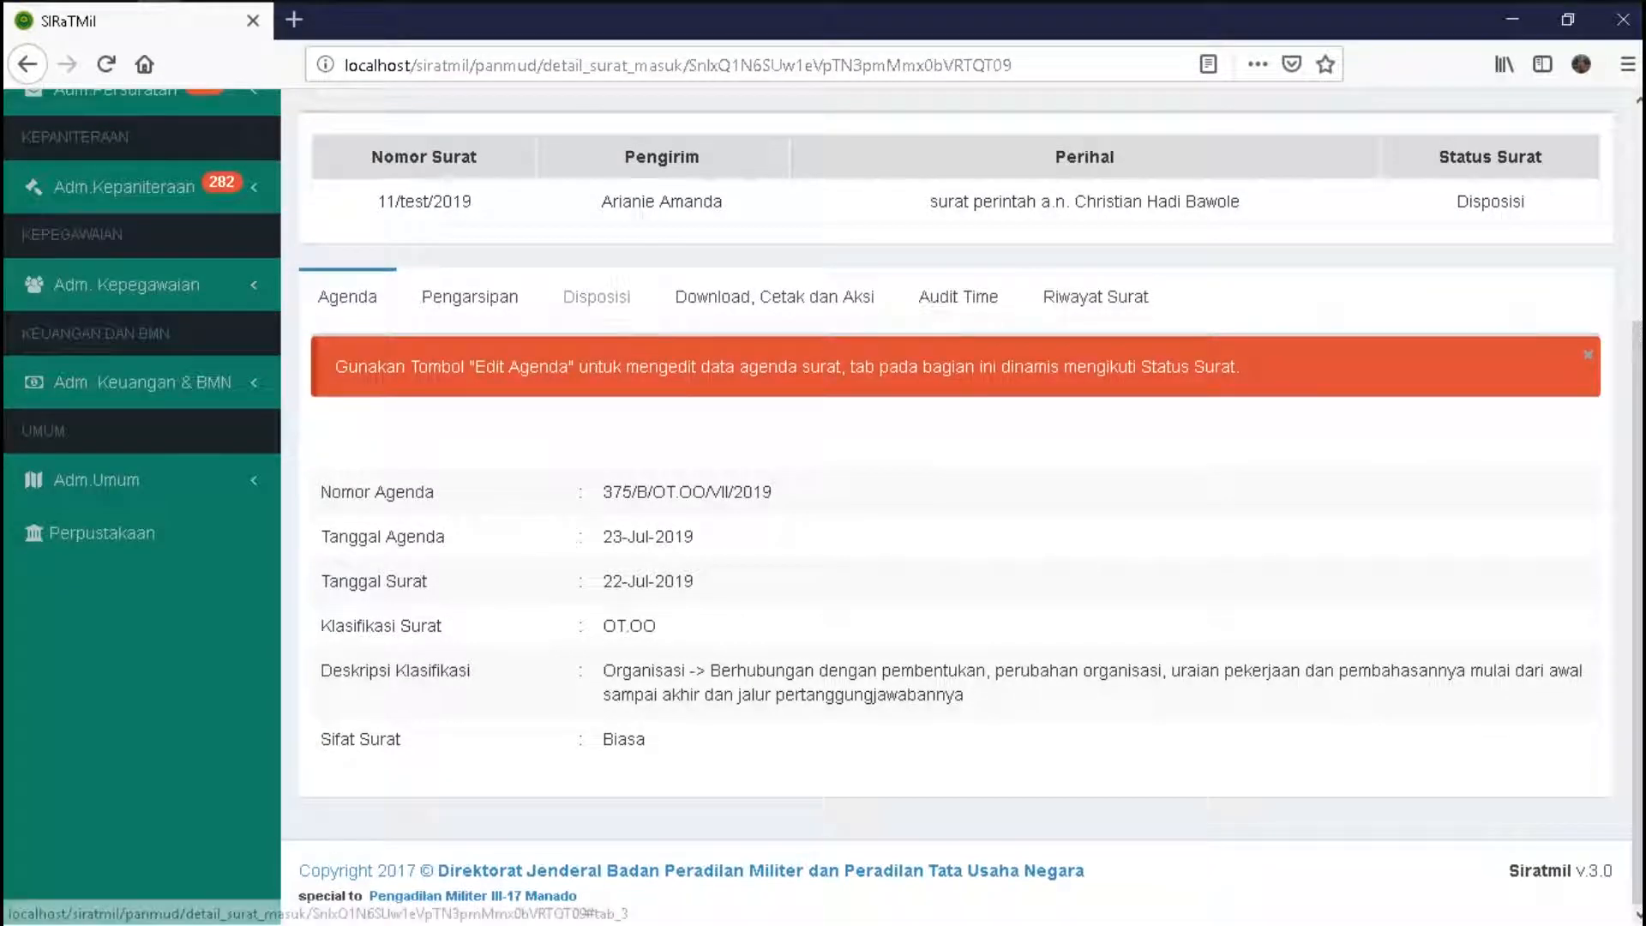
click(597, 297)
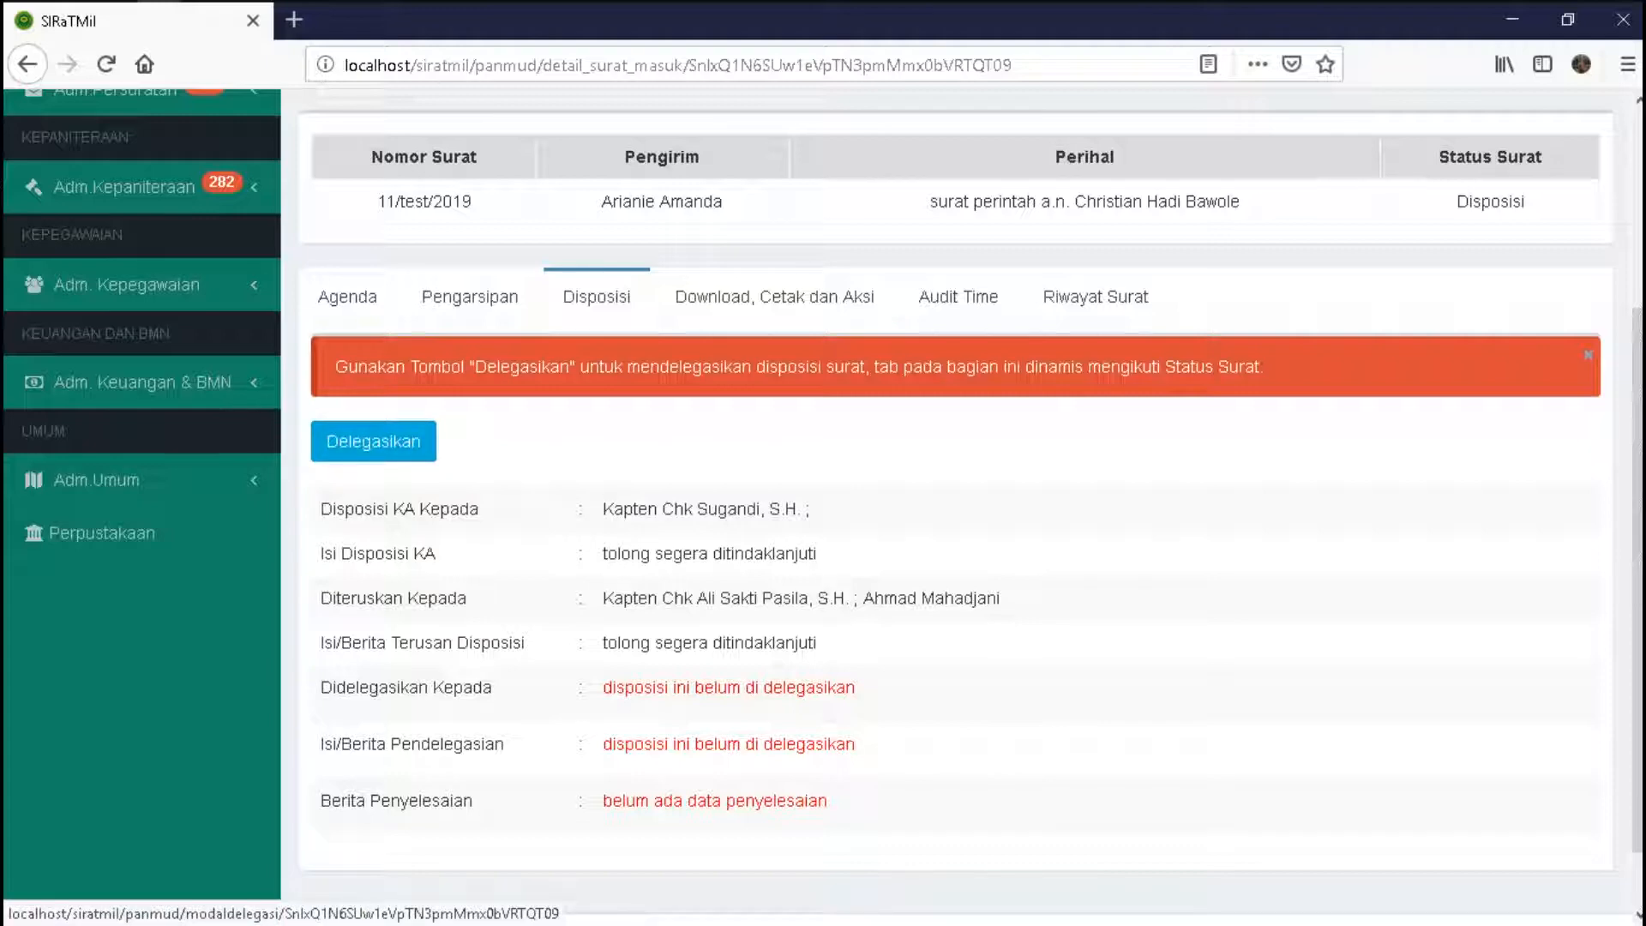
- Add three suggested staff names as delegation recipients, then cancel the delegation form
click(372, 441)
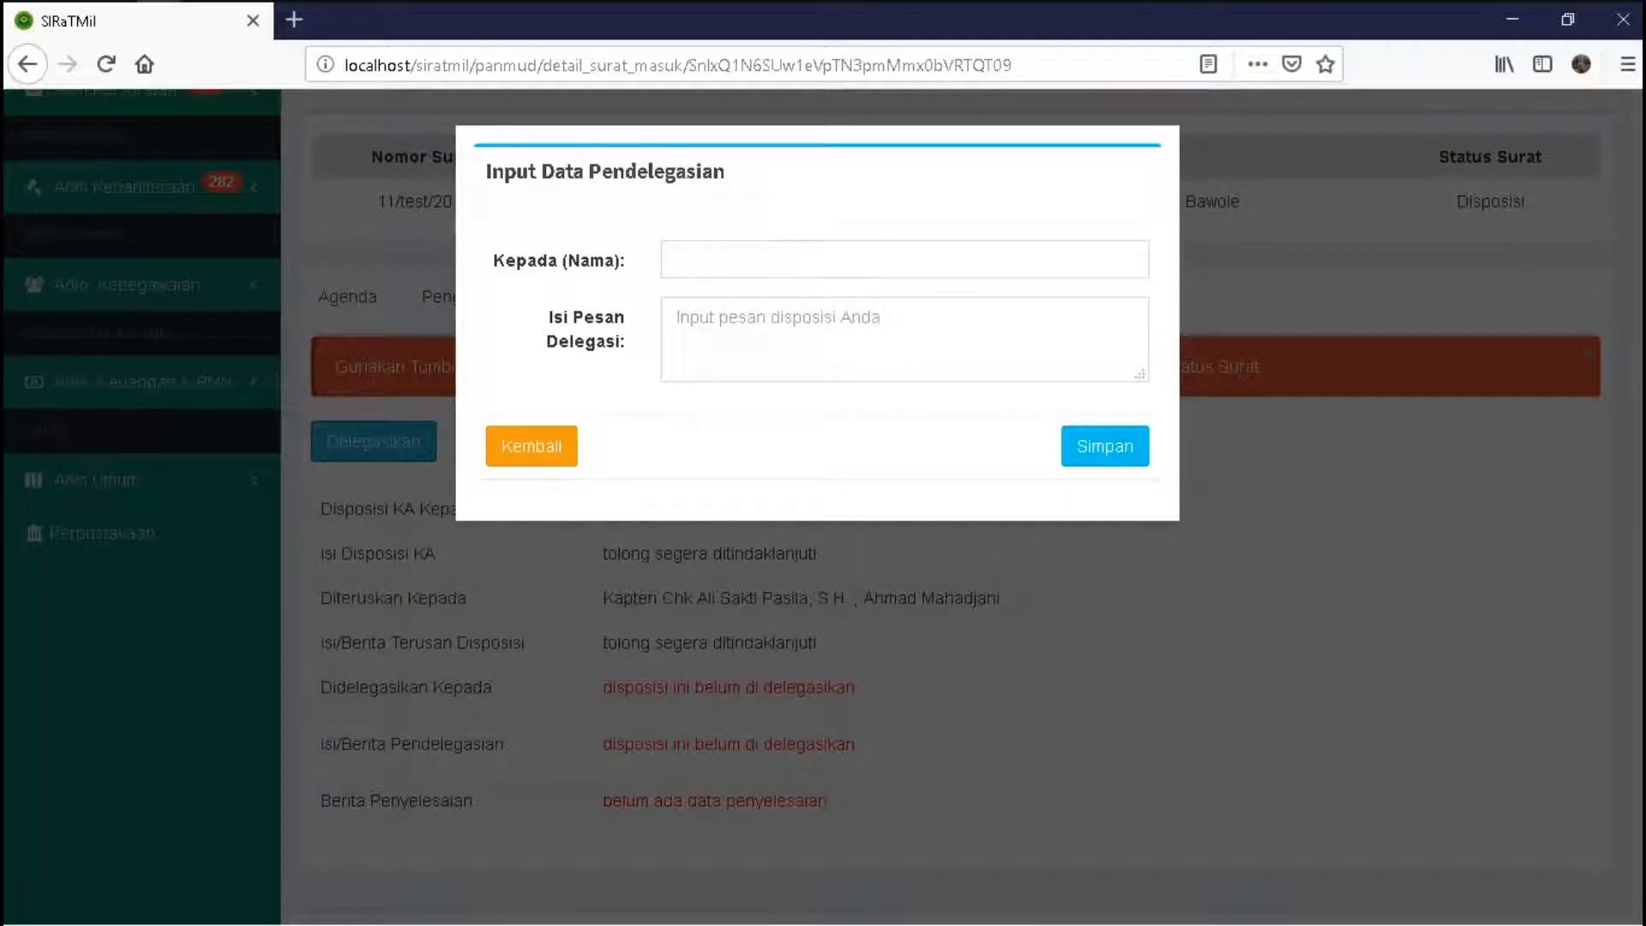
click(669, 260)
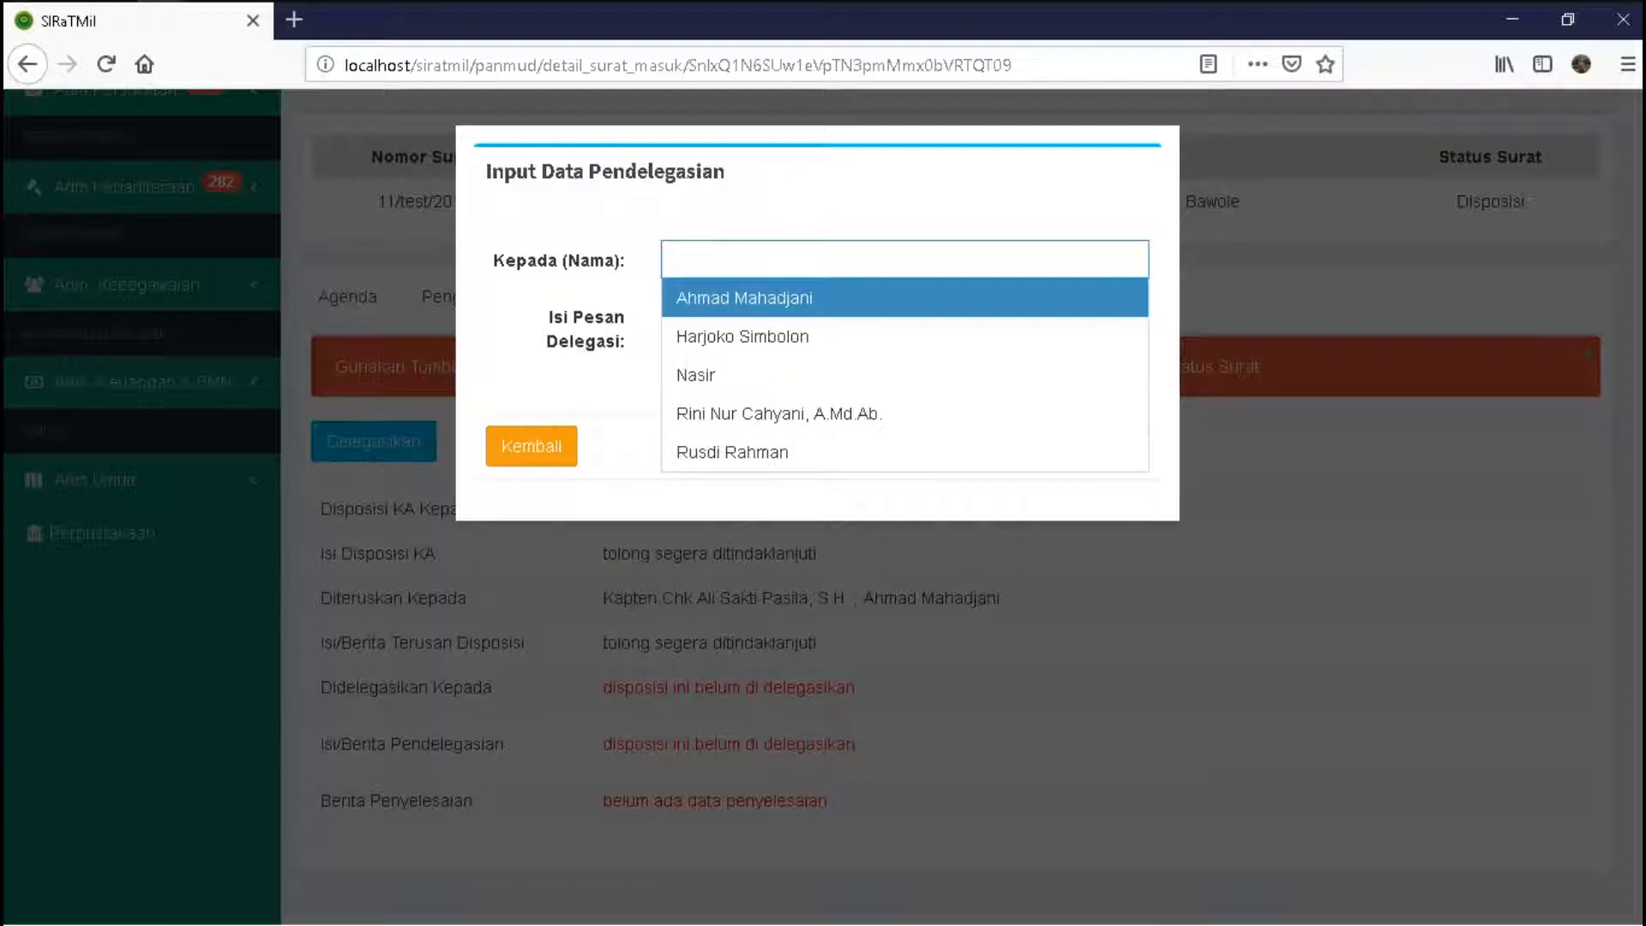
key(Return)
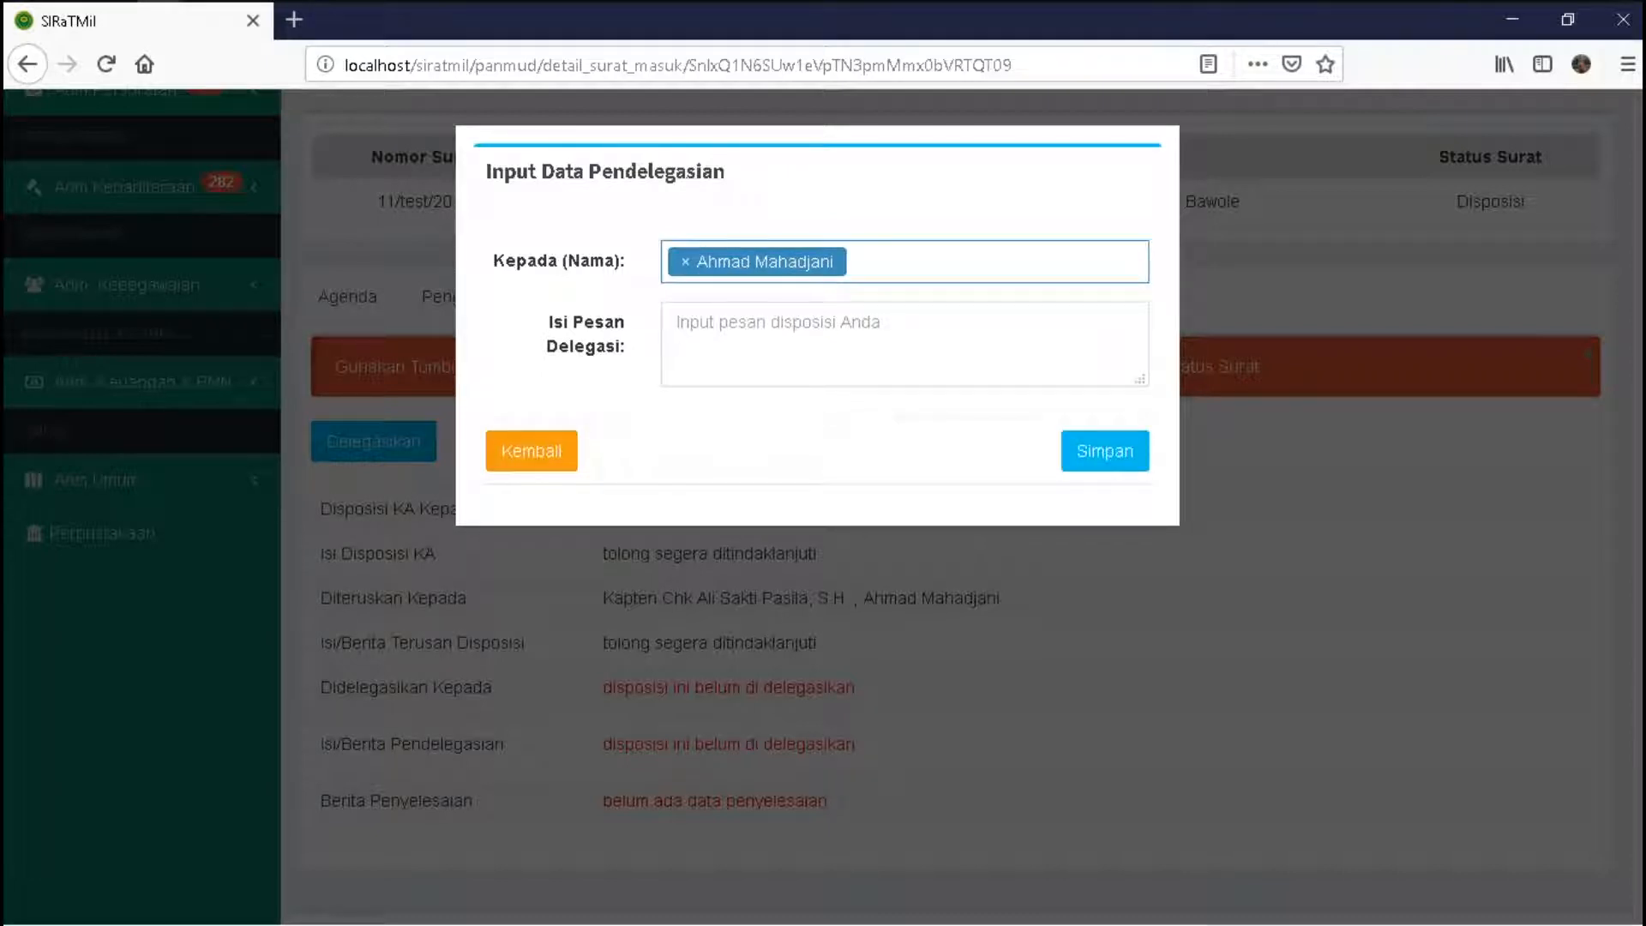
key(Down)
key(Down)
key(Return)
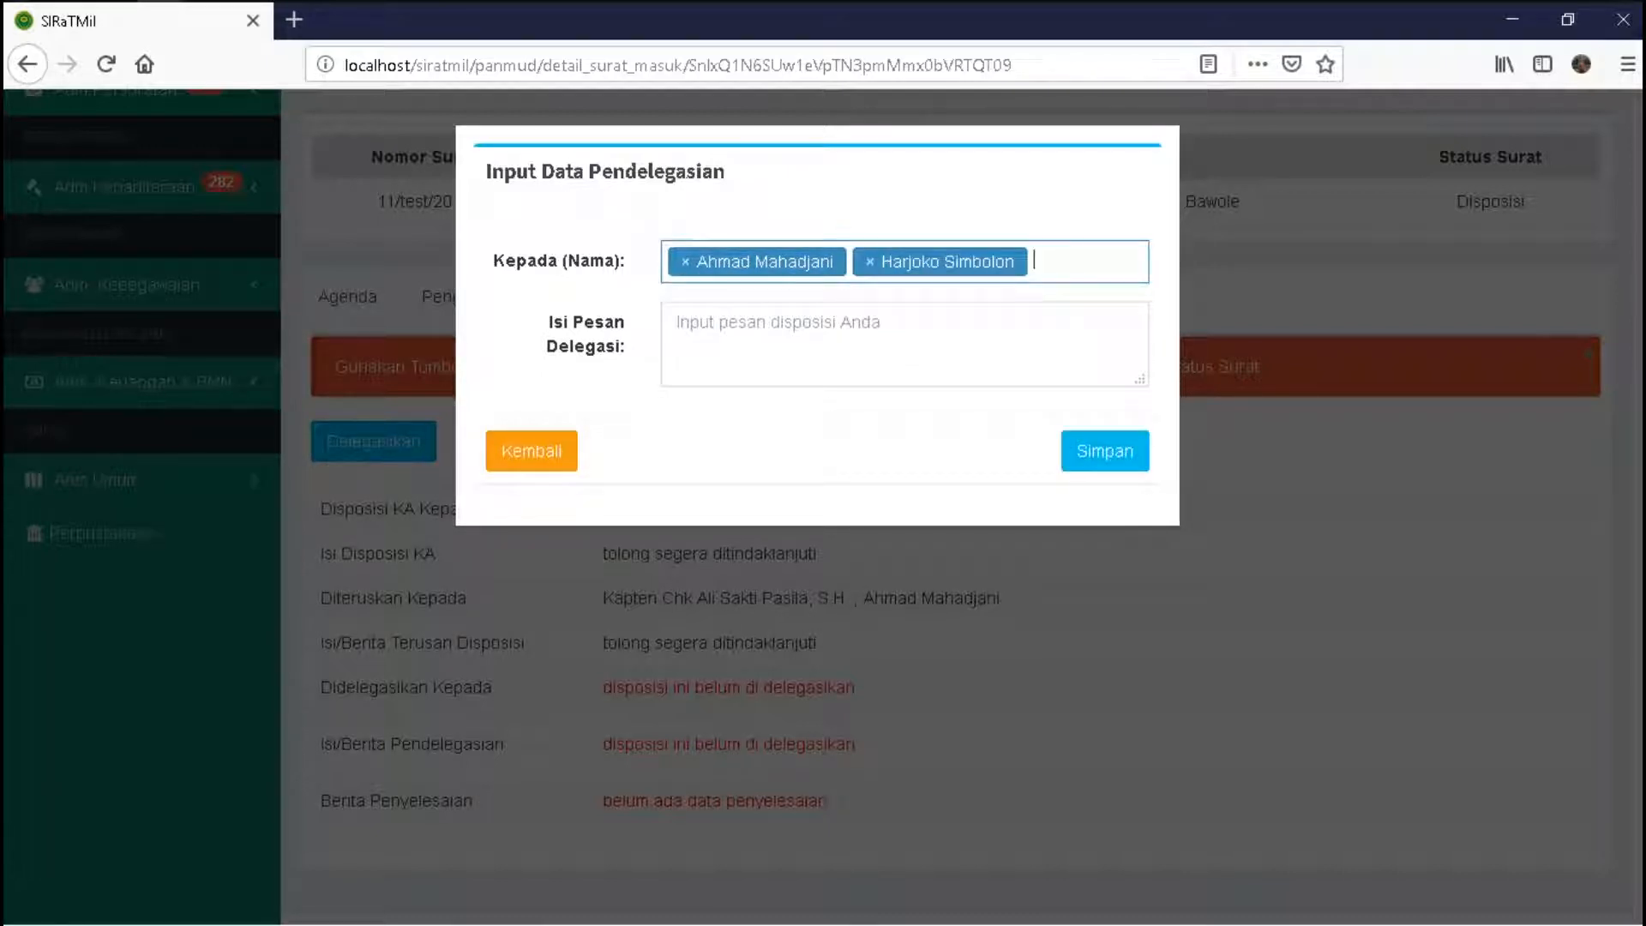
key(Down)
key(Down)
key(Return)
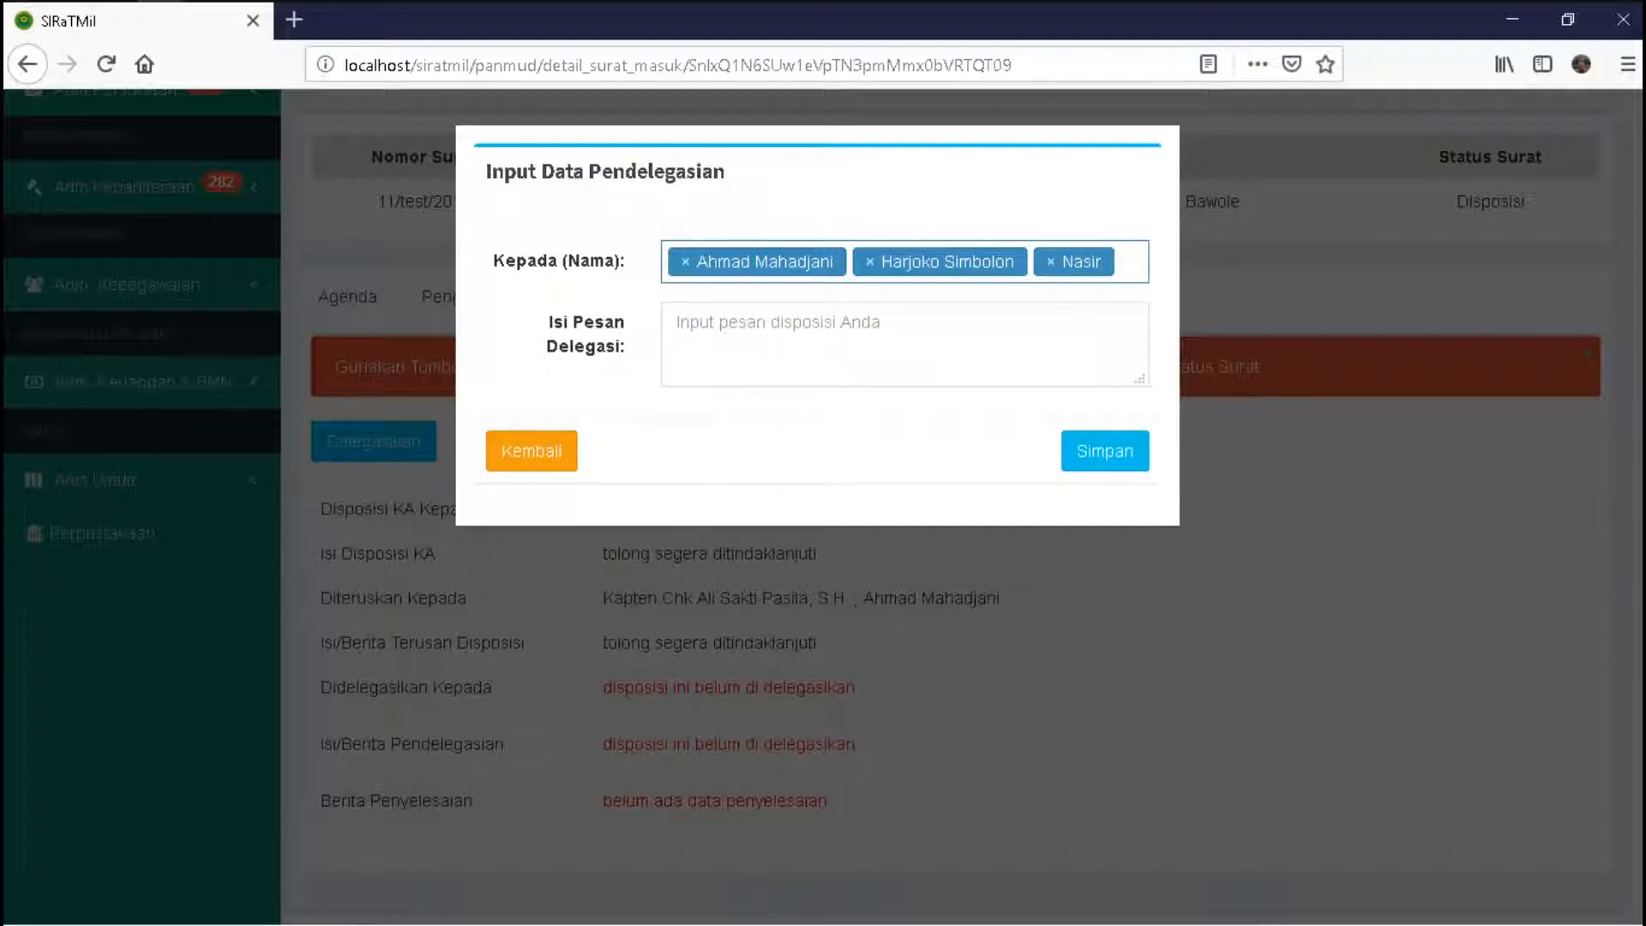
click(531, 450)
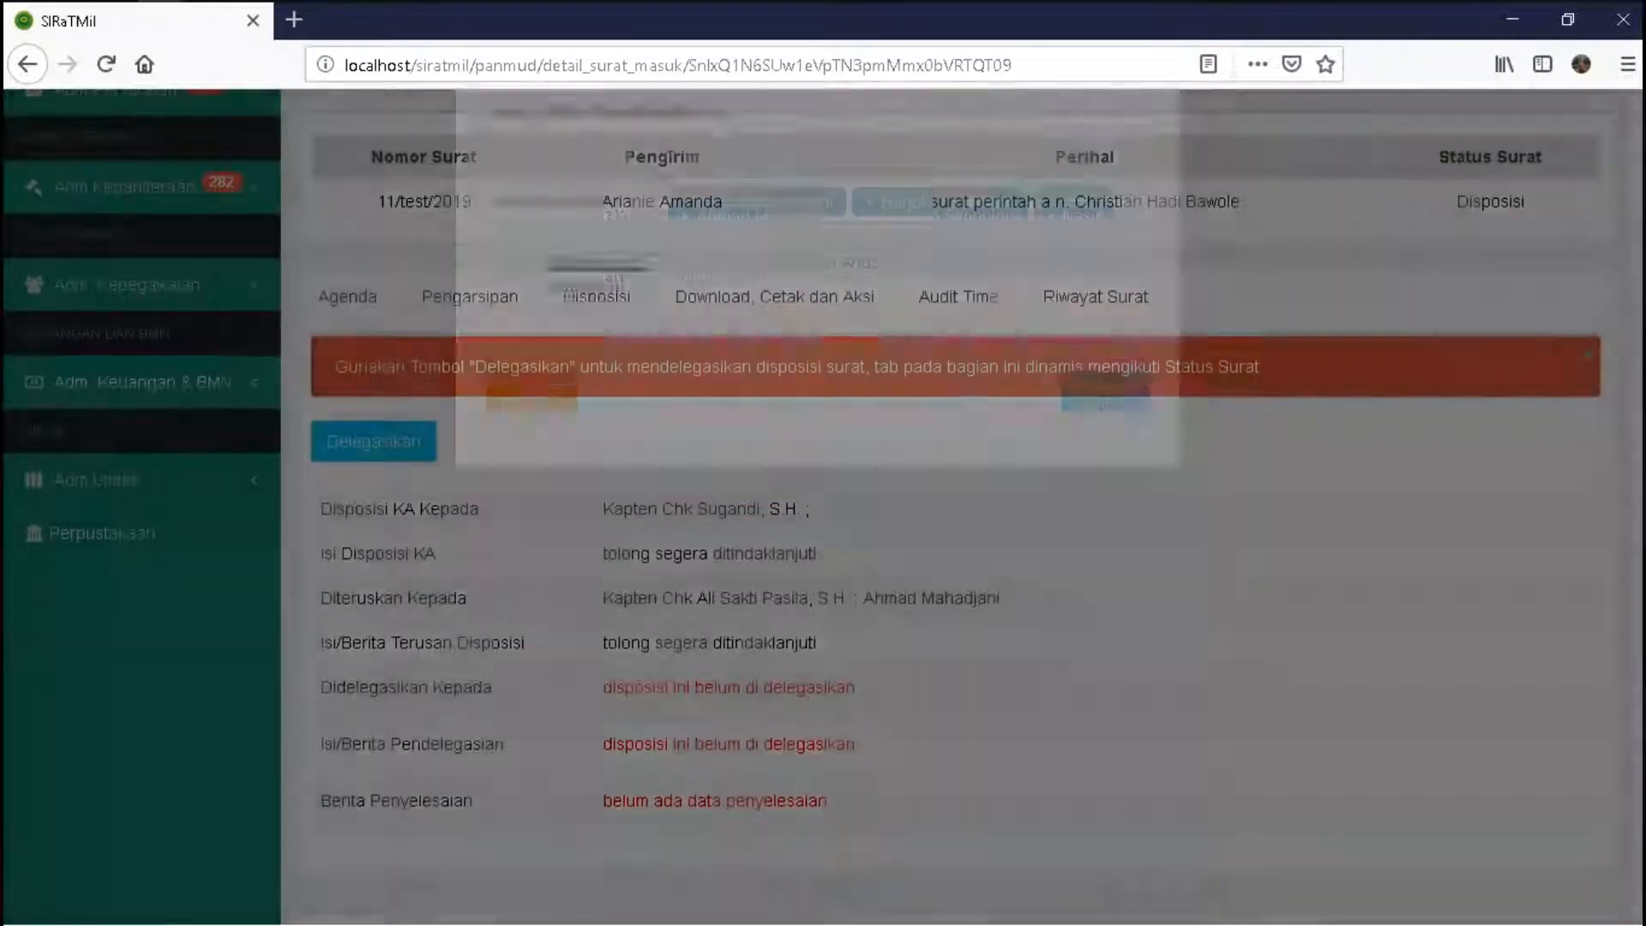
- Reopen the delegation form and clear all three names from the Kepada field
click(374, 441)
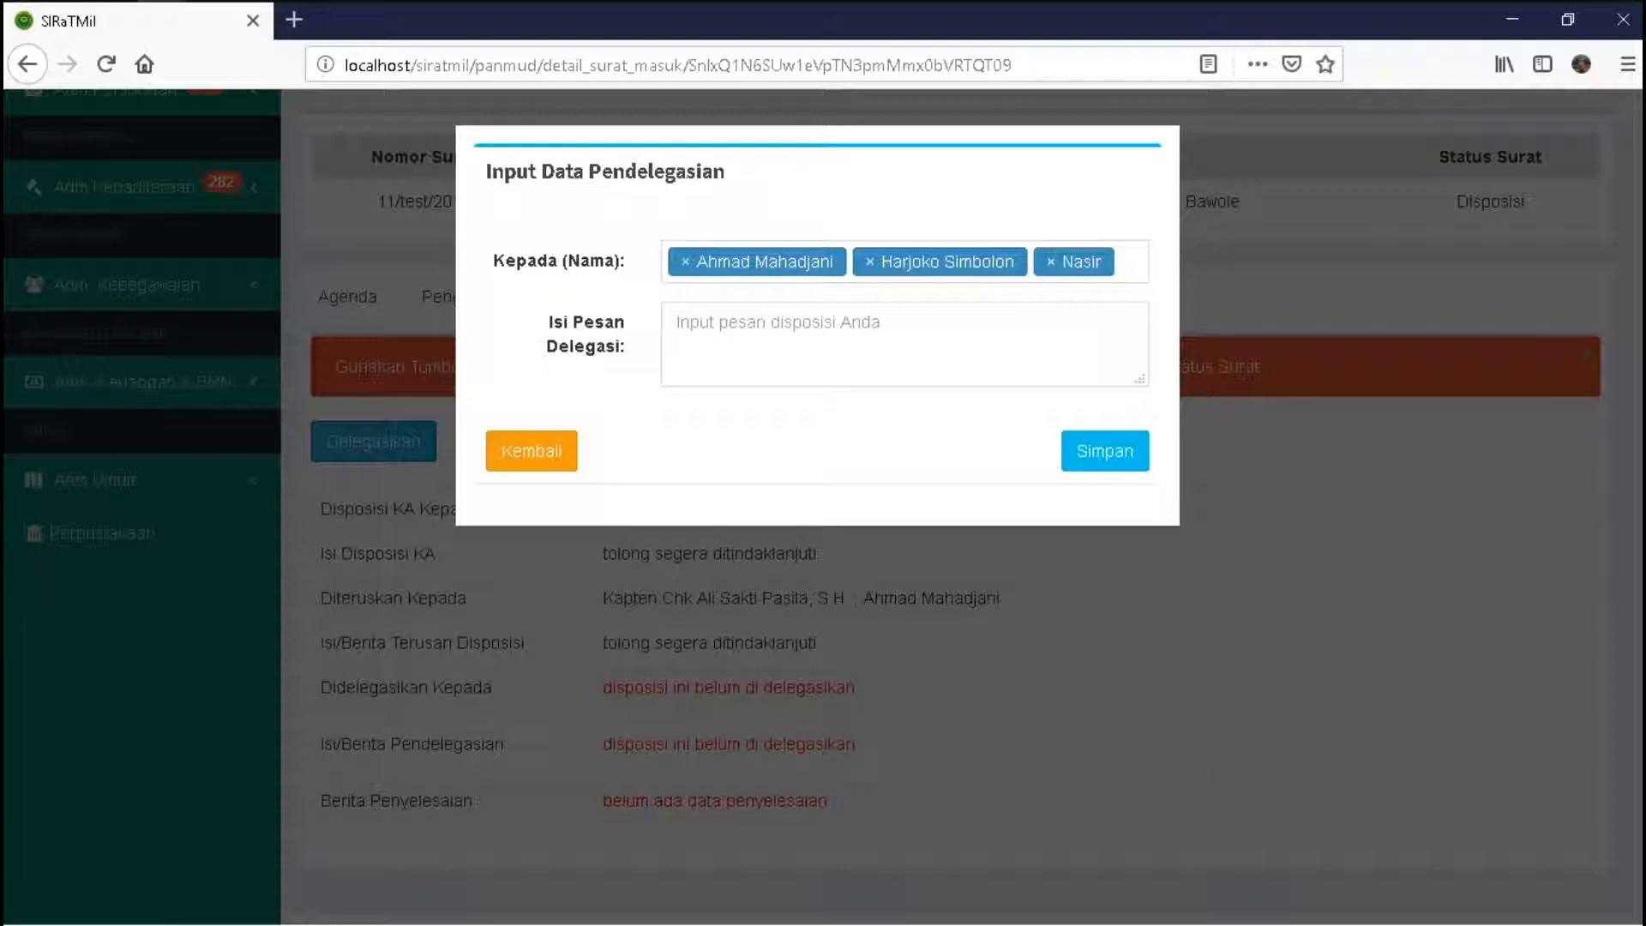
click(685, 261)
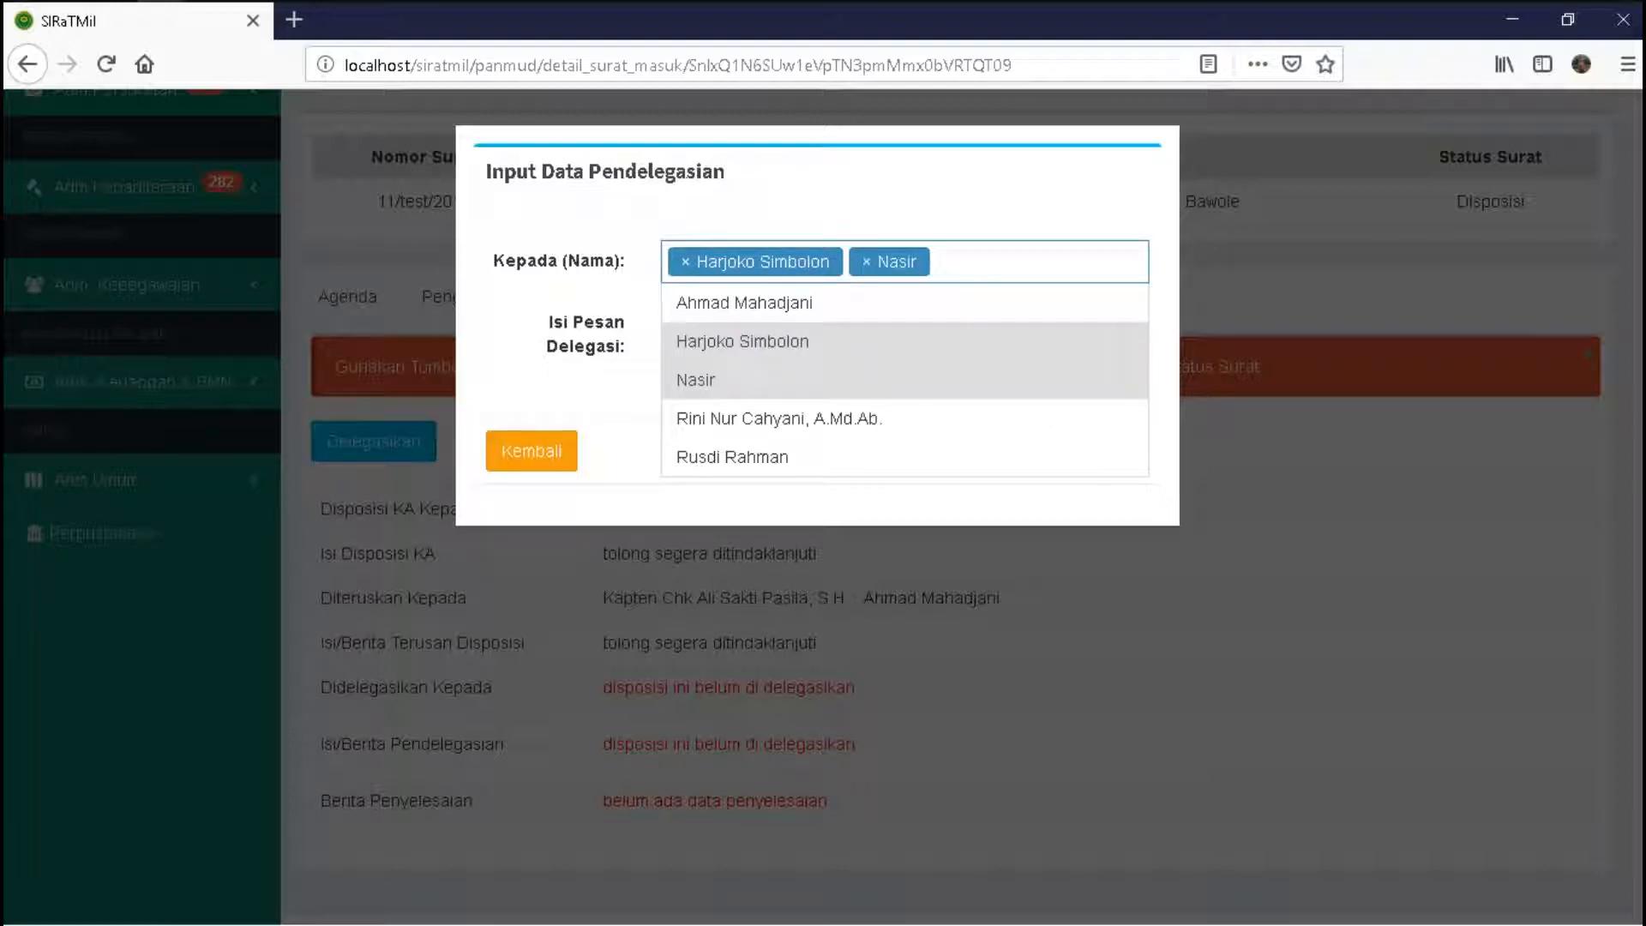
click(685, 261)
click(685, 261)
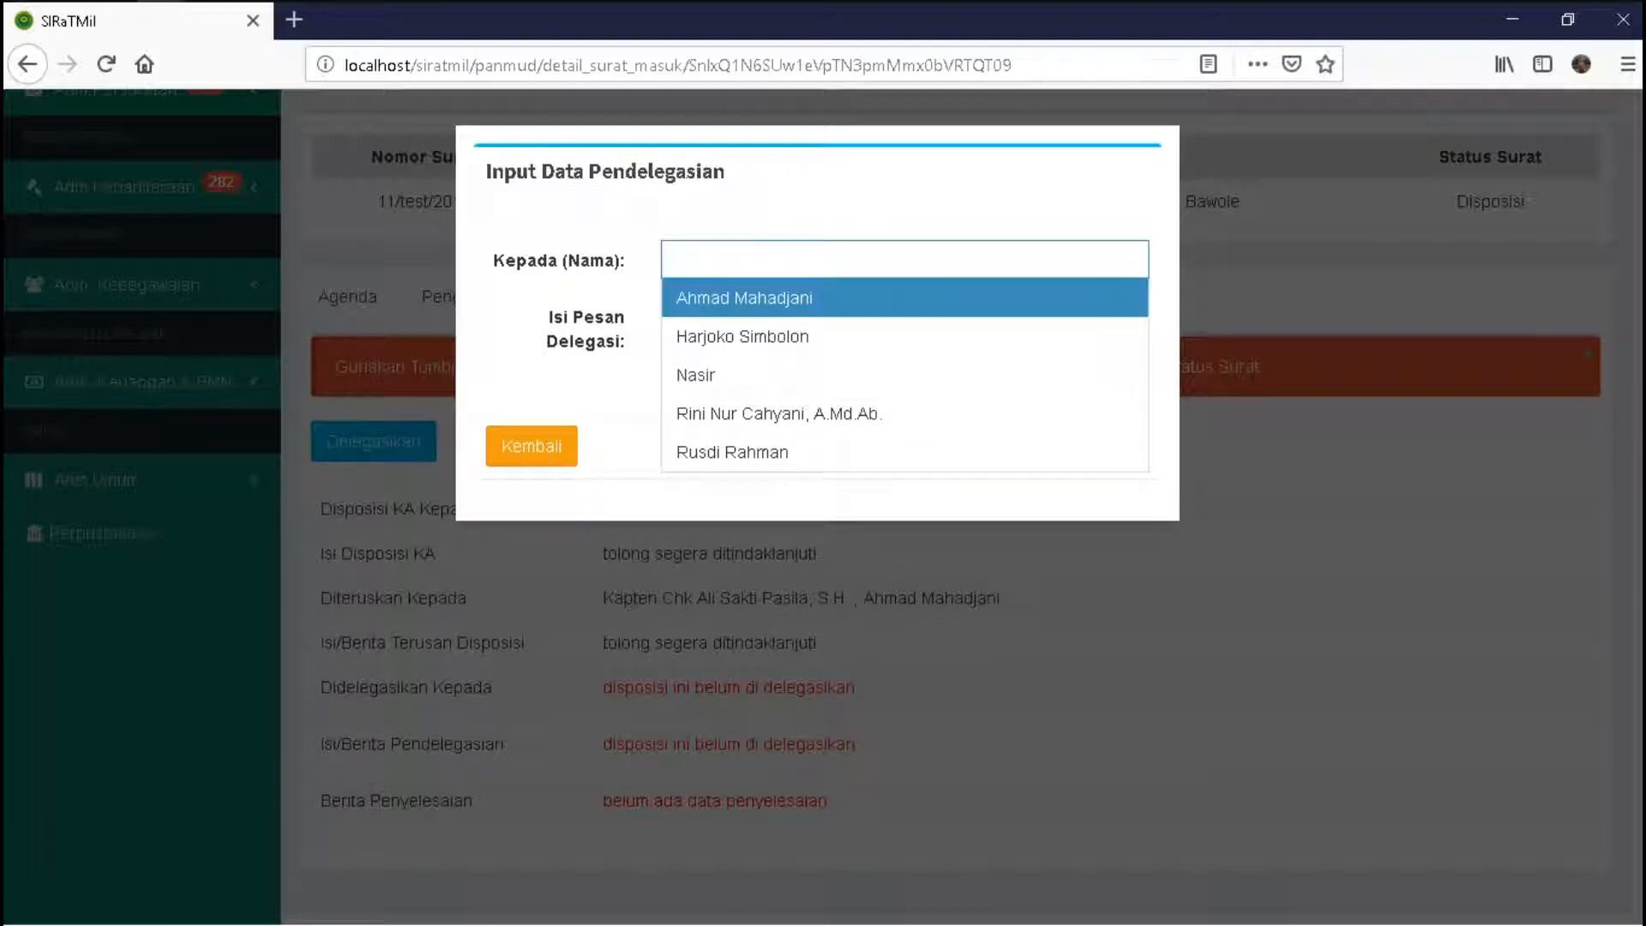
- Choose three staff members from the Kepada dropdown as the delegation recipients
click(858, 259)
click(814, 298)
click(904, 261)
key(Down)
key(Return)
key(Down)
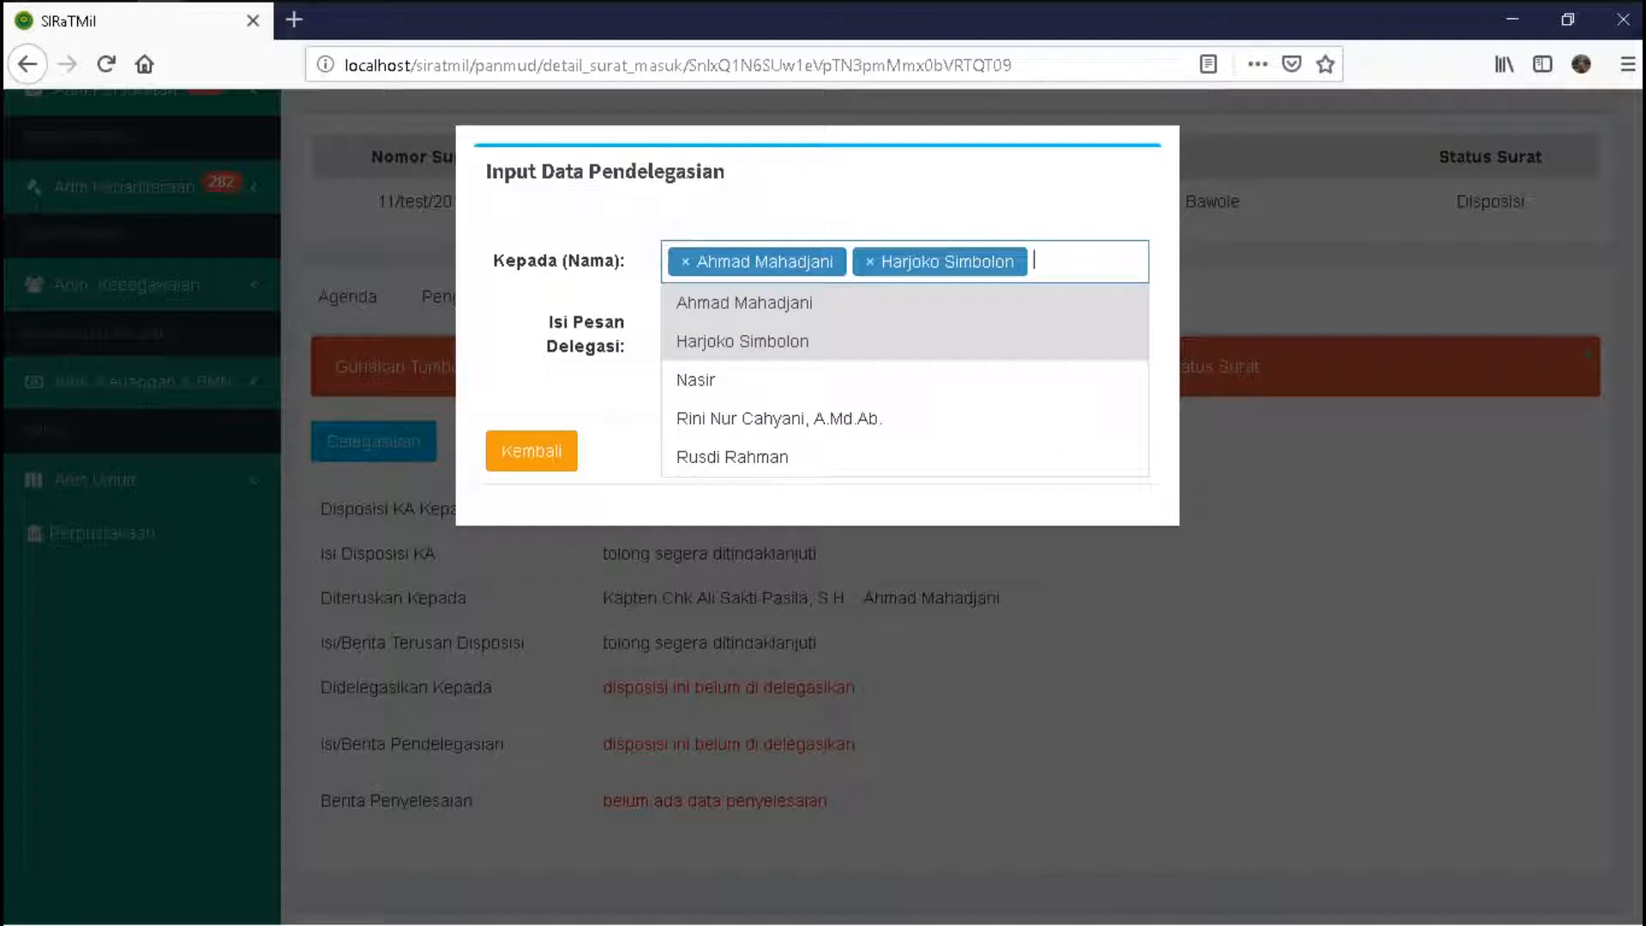
key(Down)
key(Down)
key(Up)
key(Return)
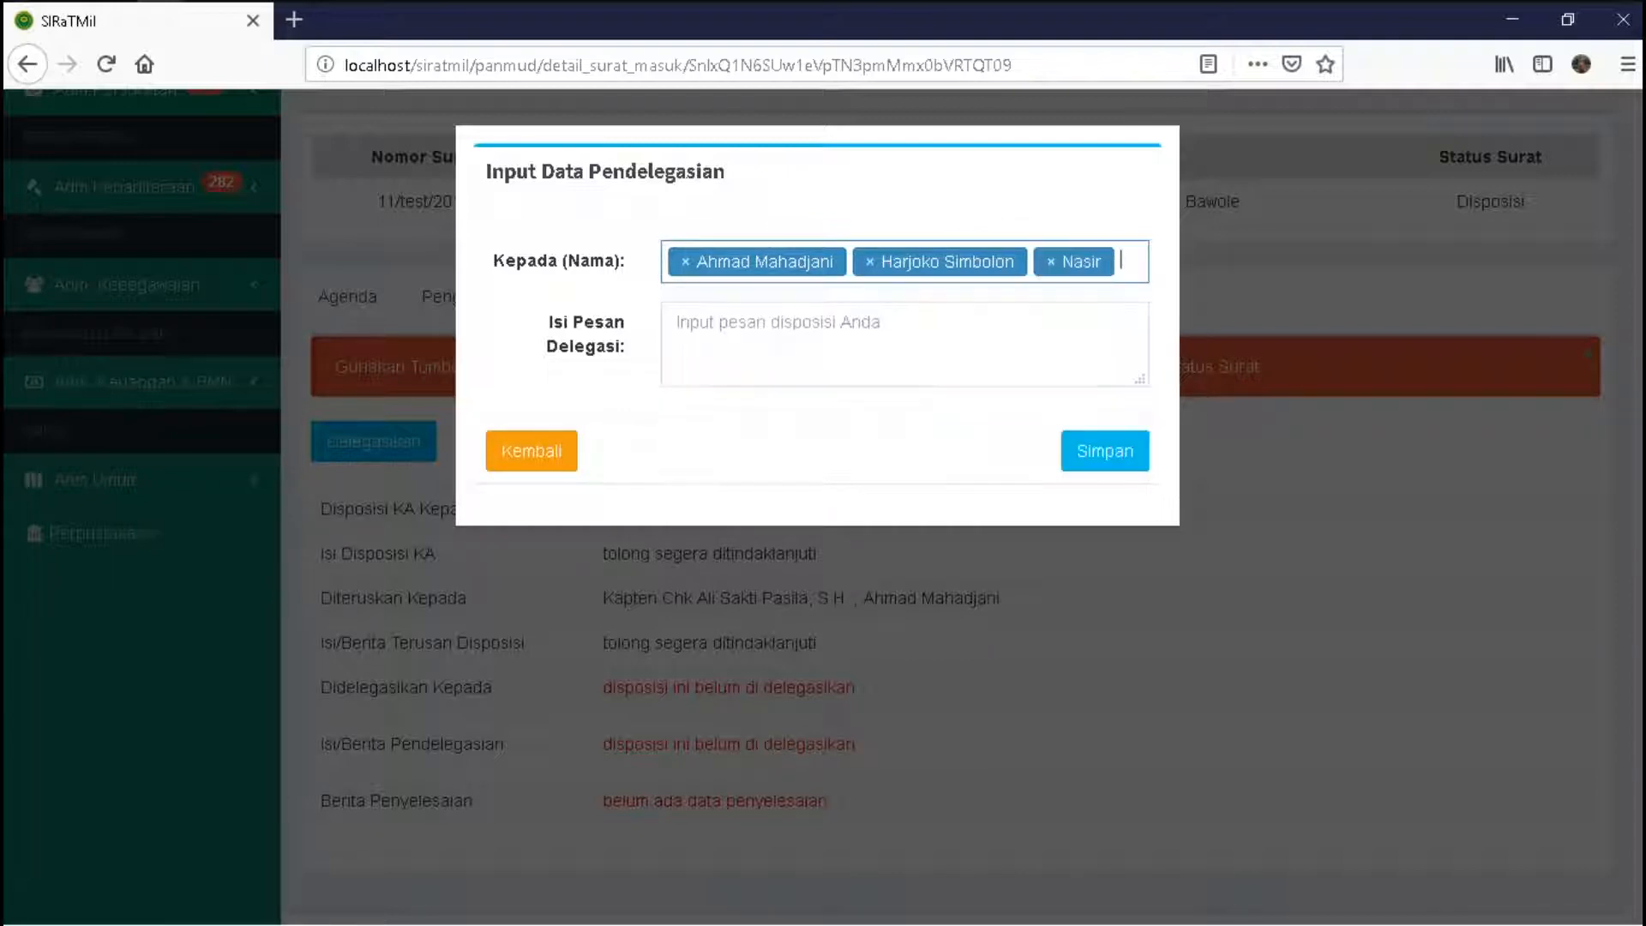
- Save the delegation with the message 'tolong dipelajari dan segera di tindaklanjuti'
click(678, 323)
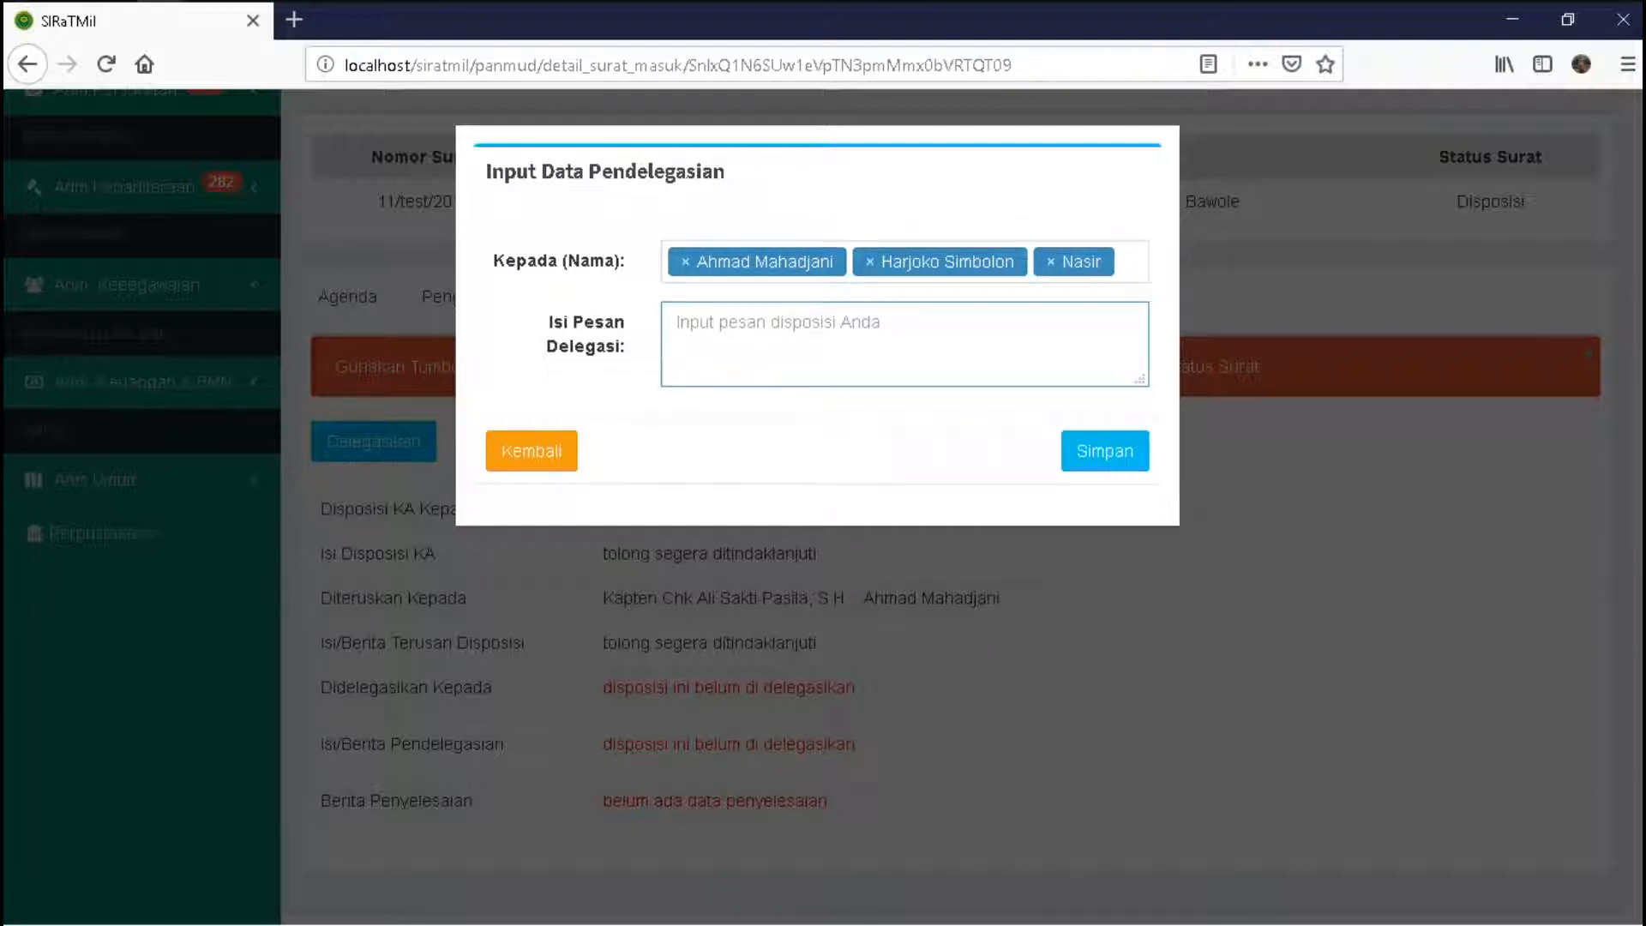
text(tolong )
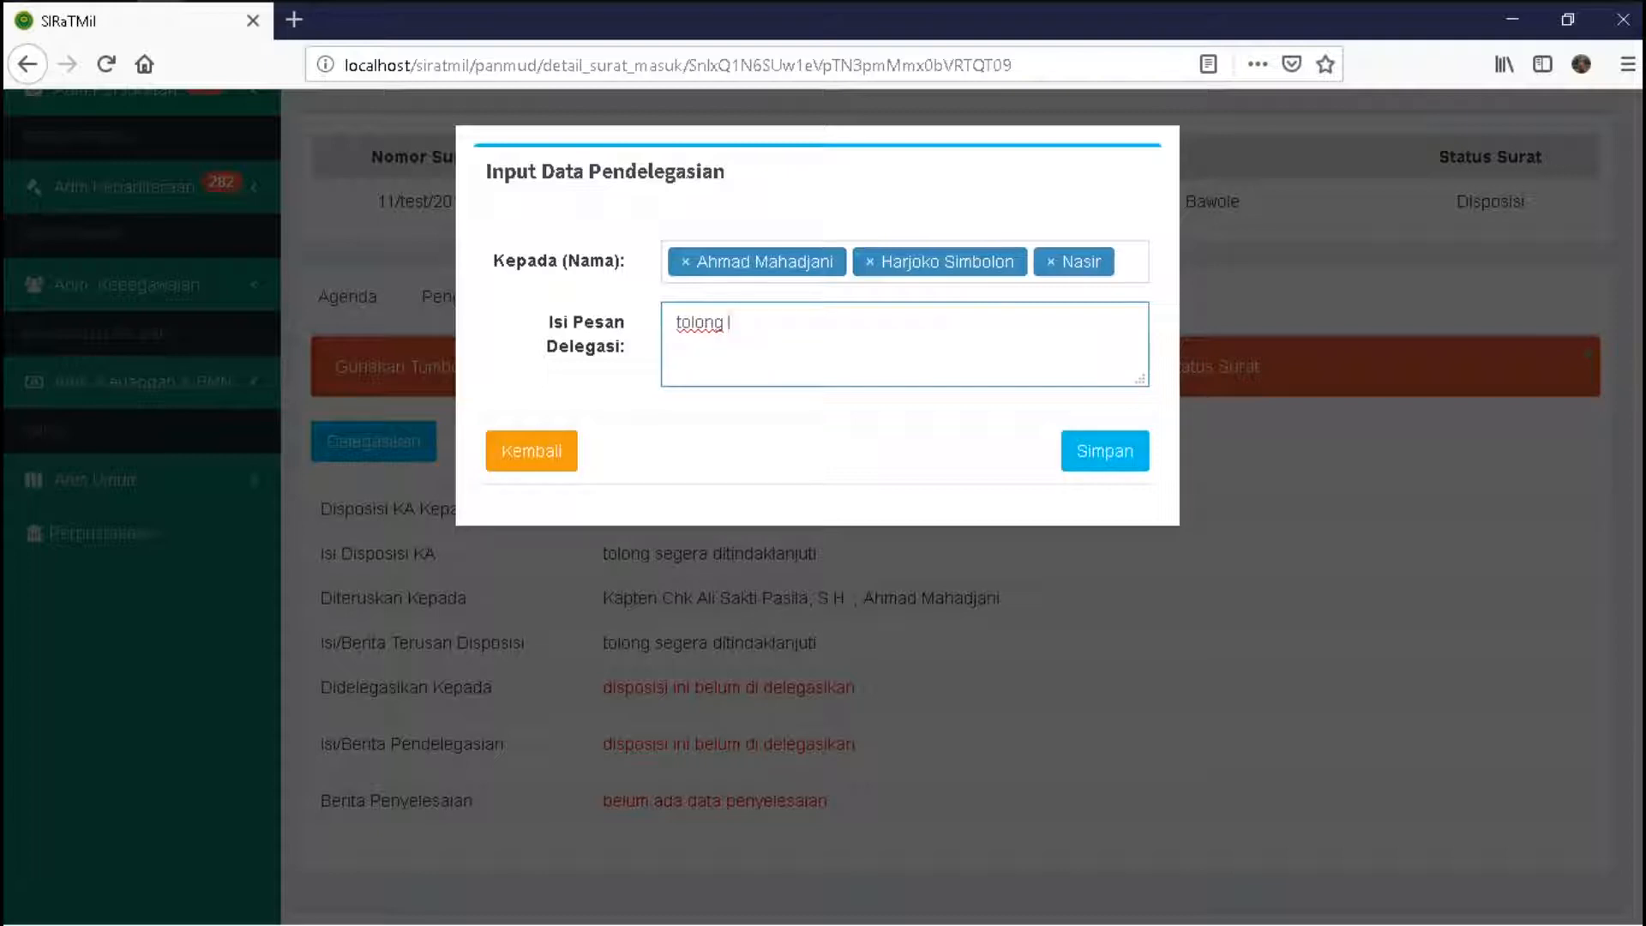
text(dipelajari dan )
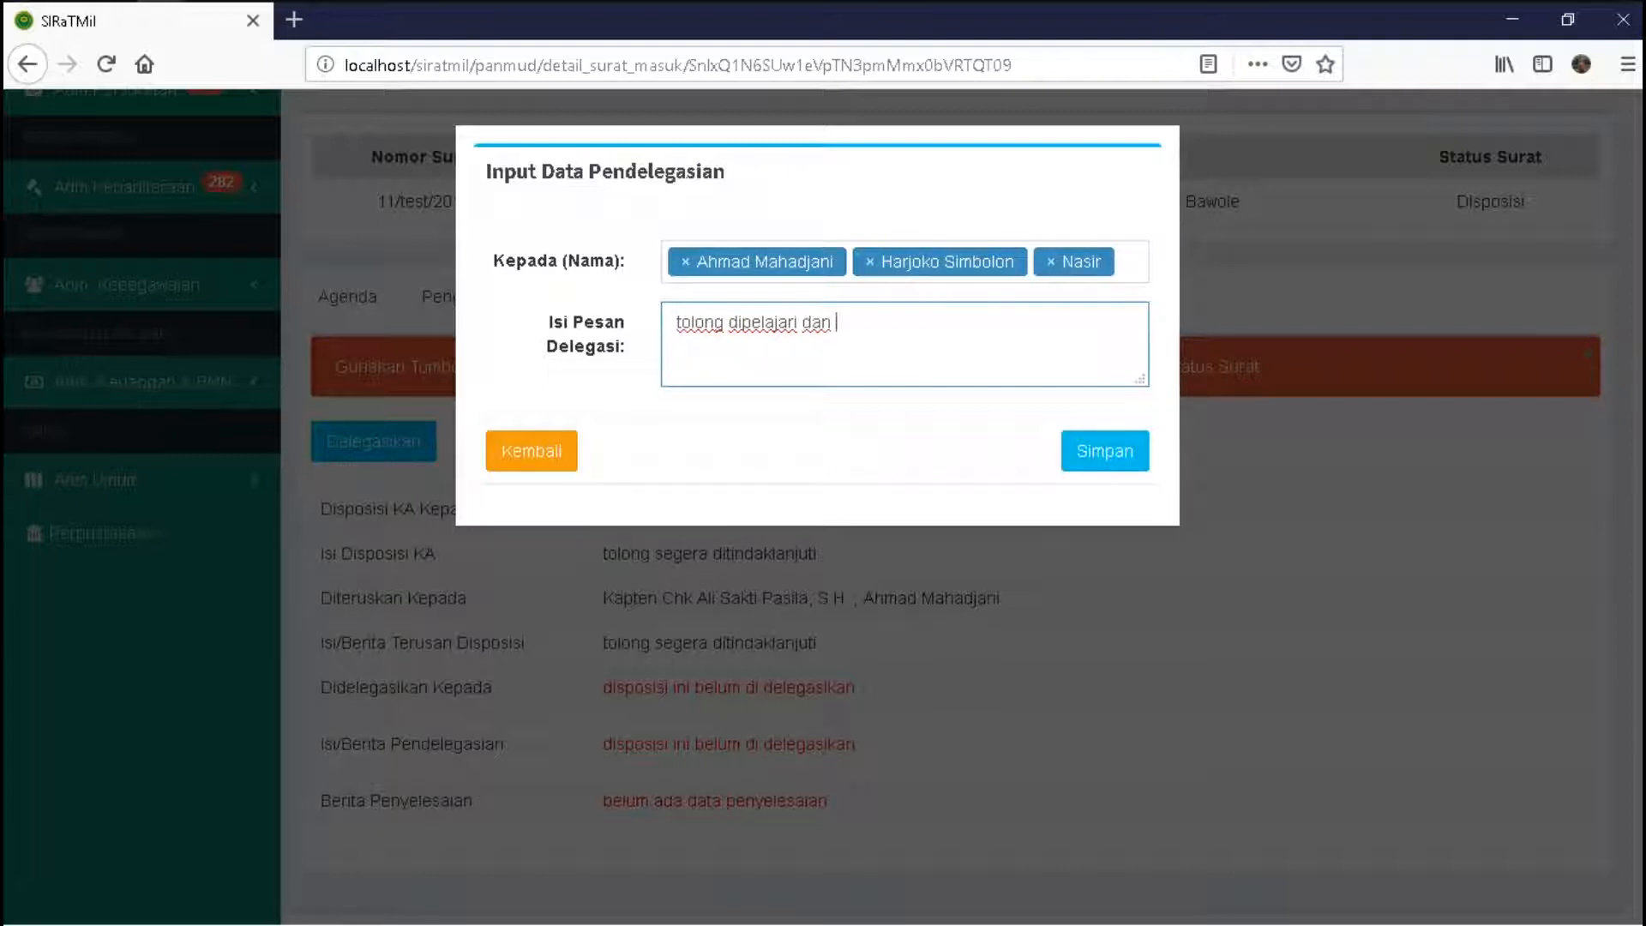
text(segera di tin)
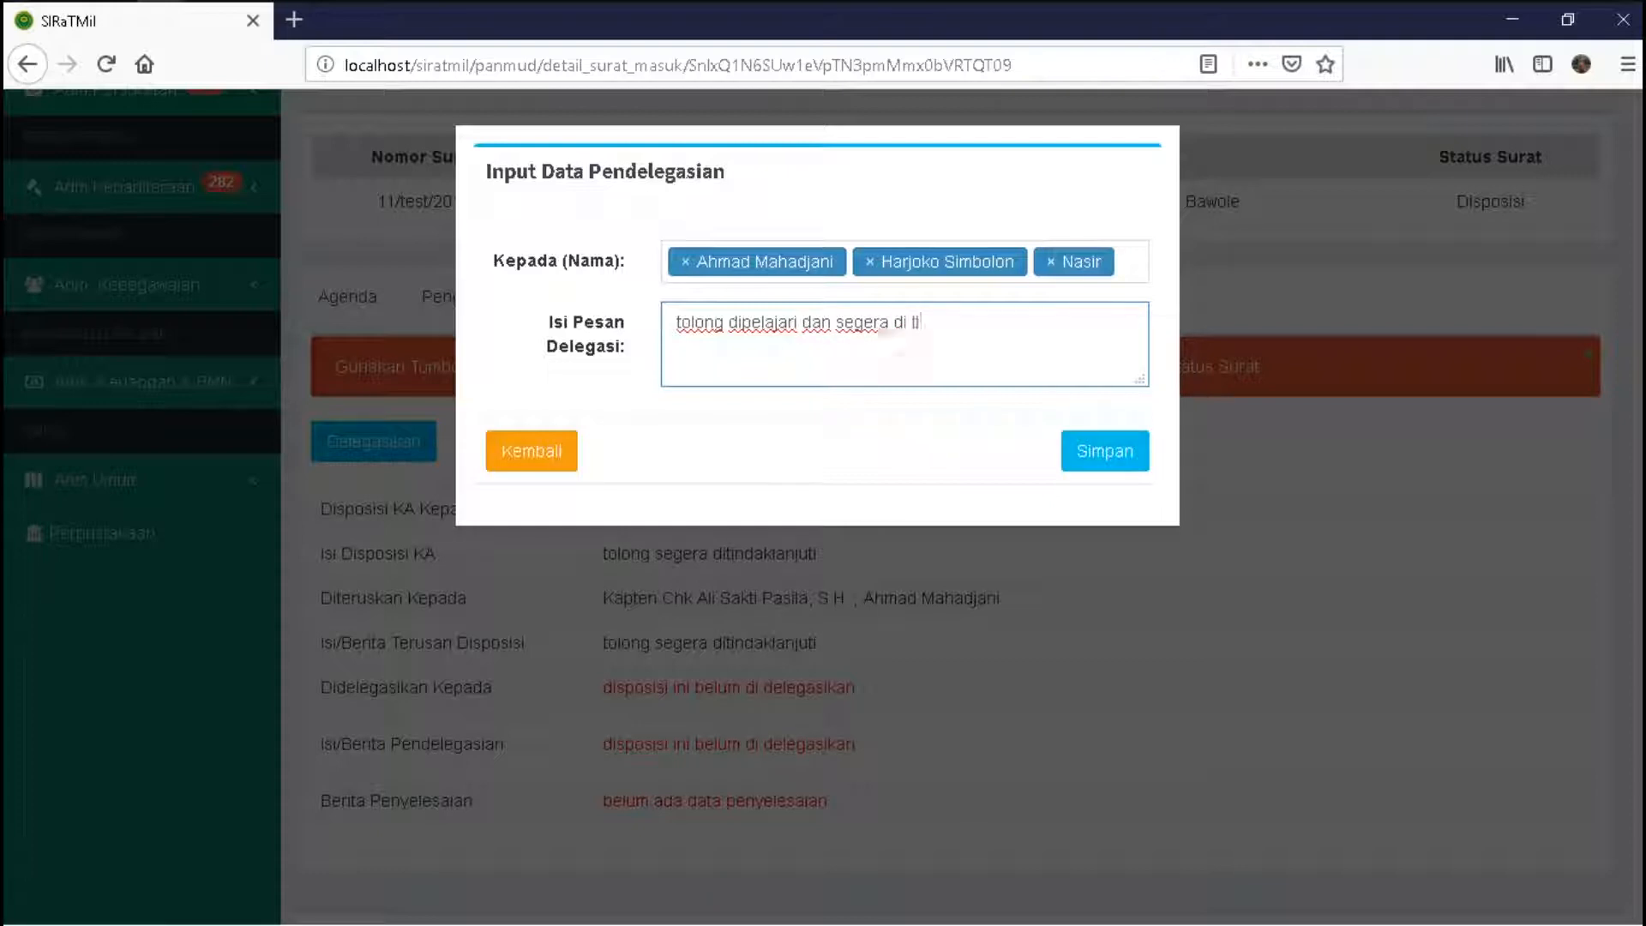
text(daklanjuti)
click(1105, 451)
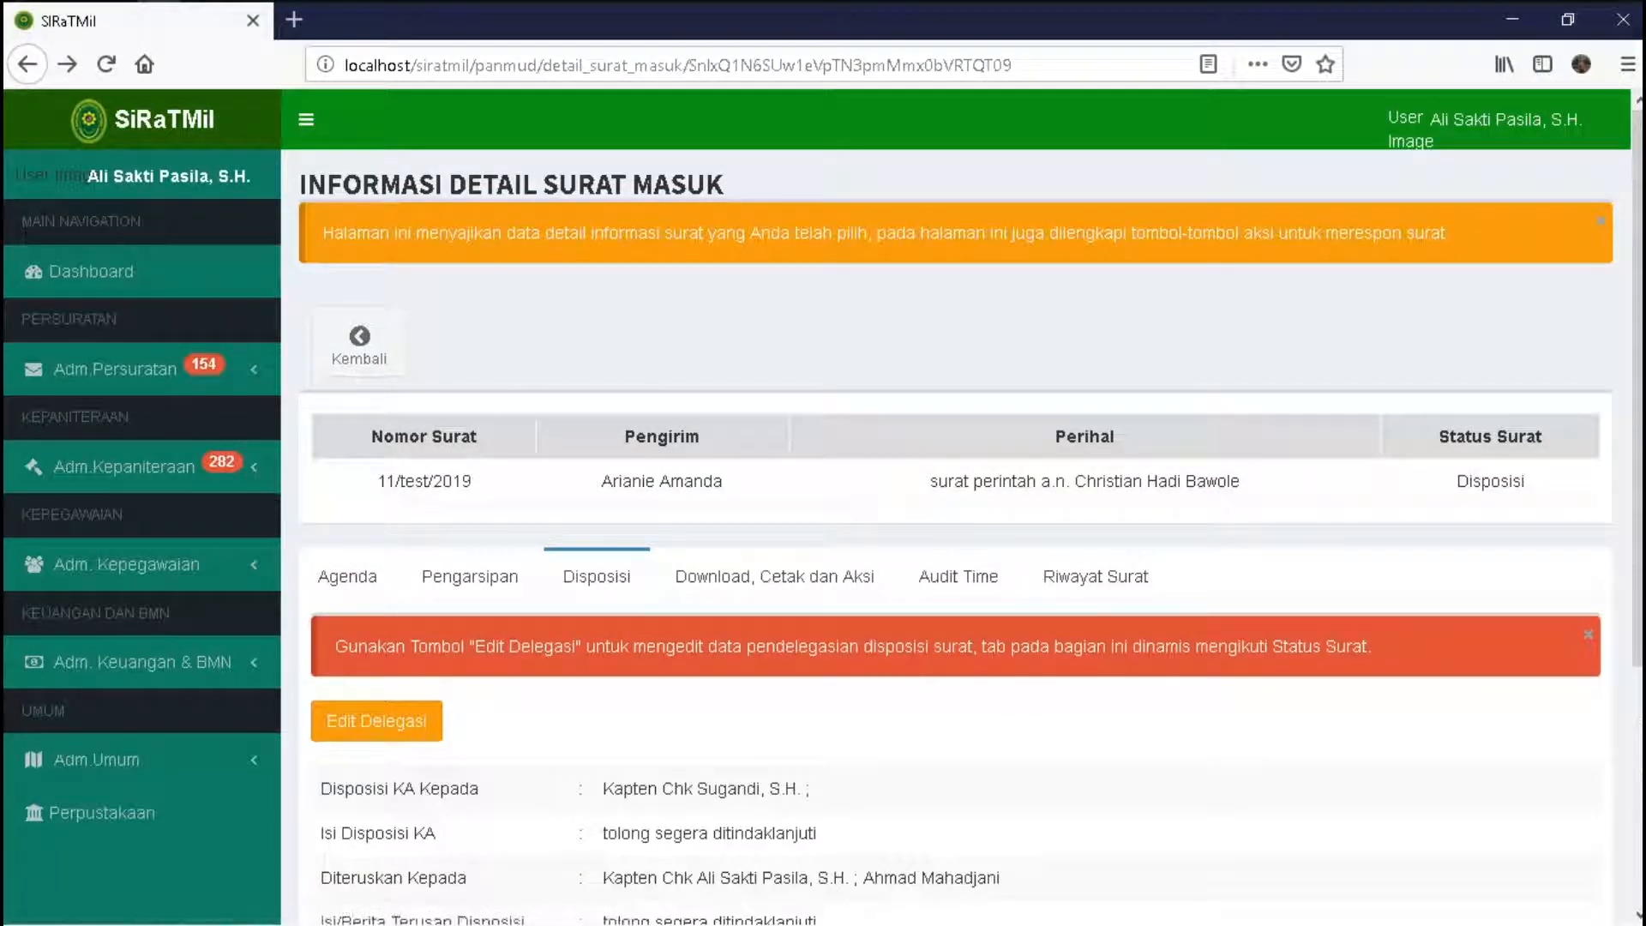
key(ctrl+a)
scroll(823, 506, down, 2)
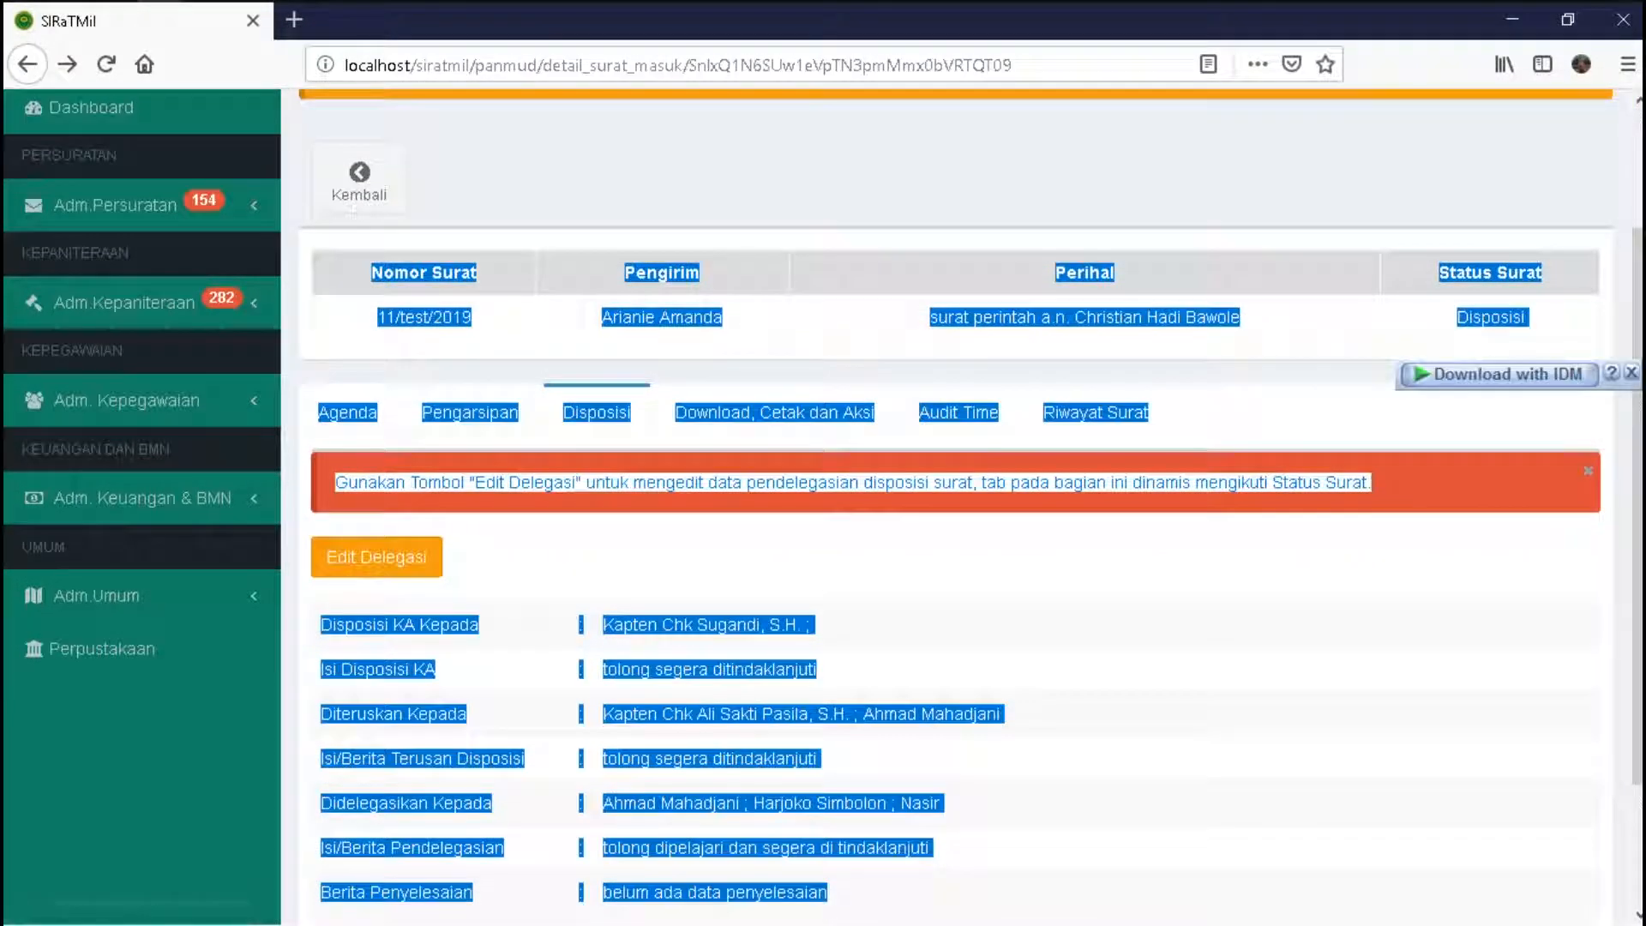
scroll(823, 506, down, 2)
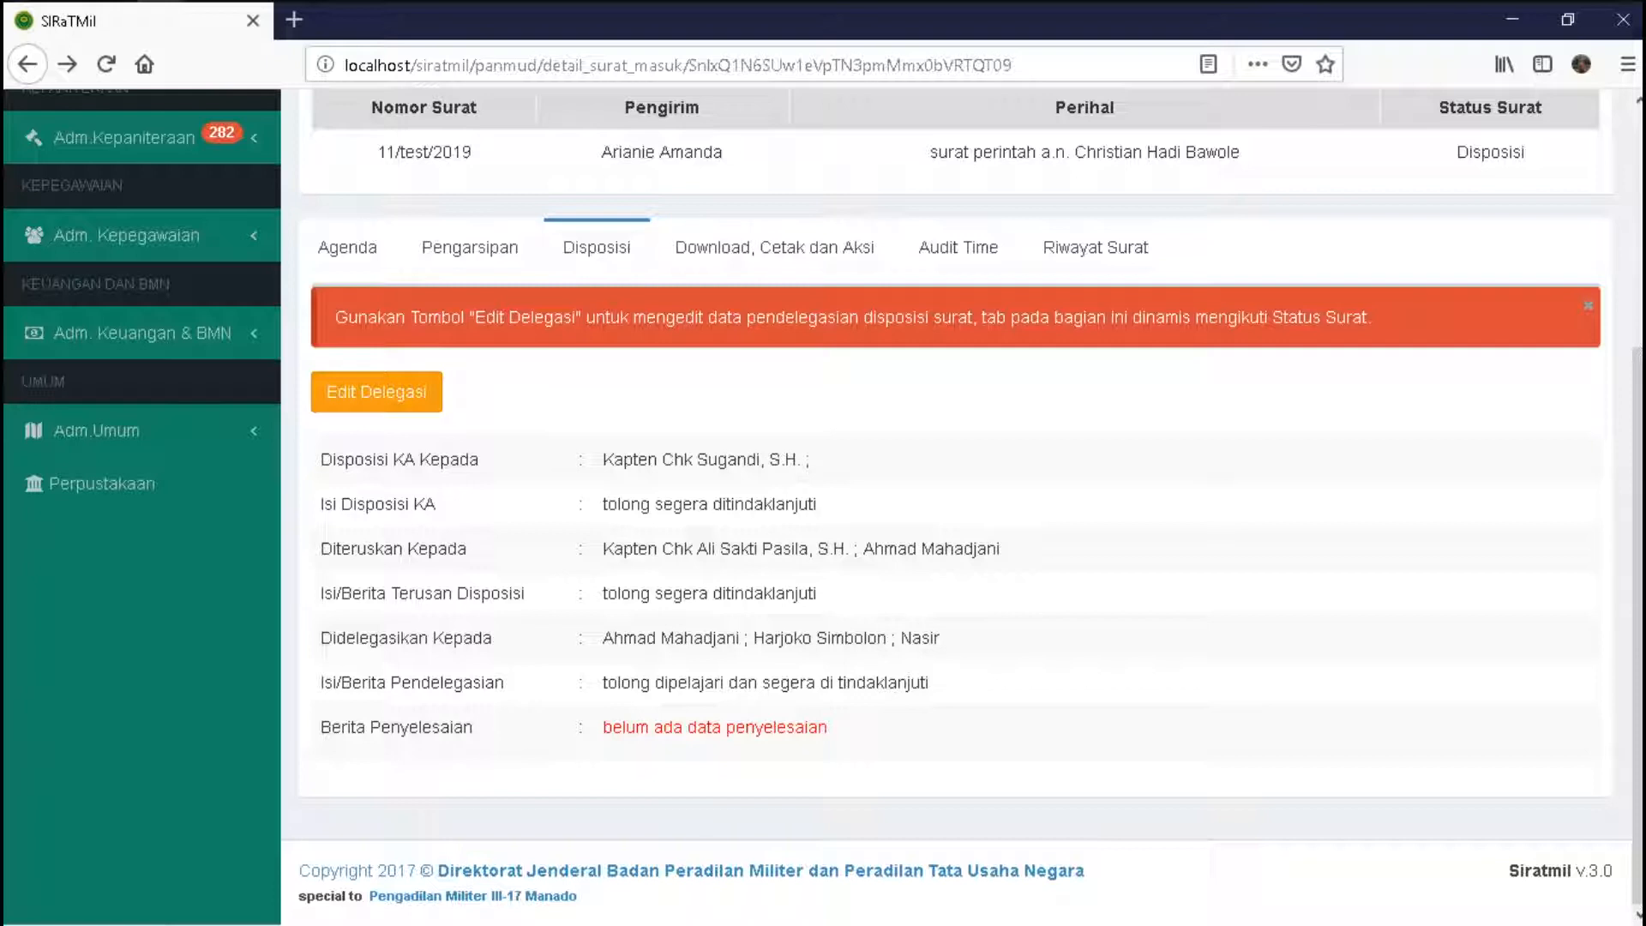
drag(603, 504, 817, 504)
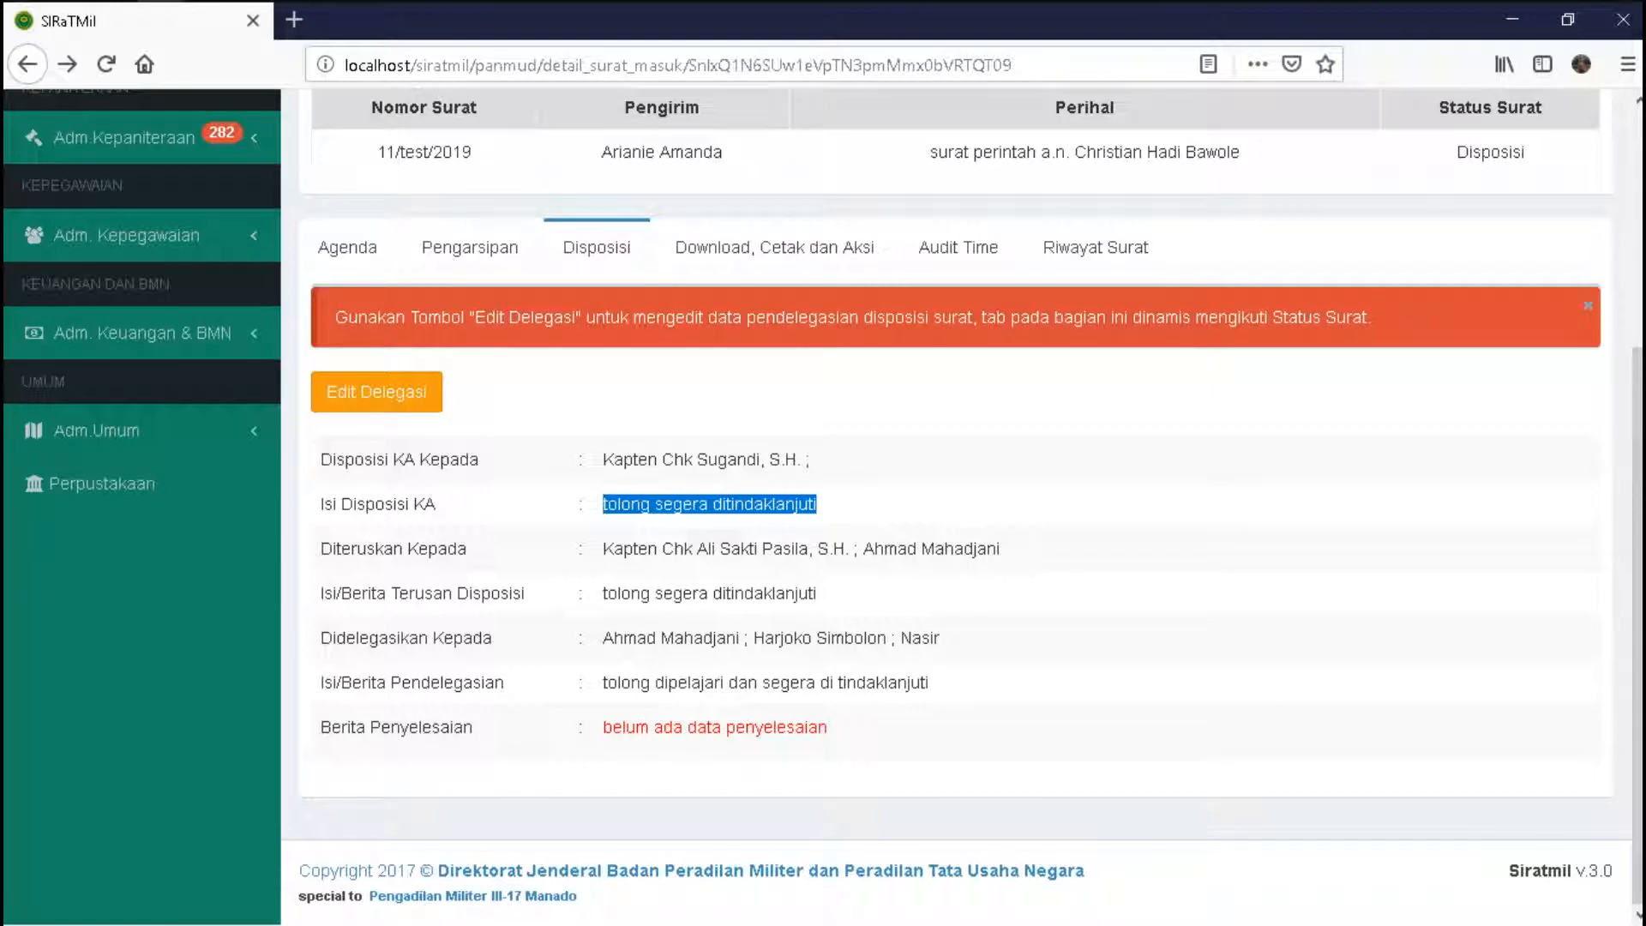
drag(603, 549, 809, 549)
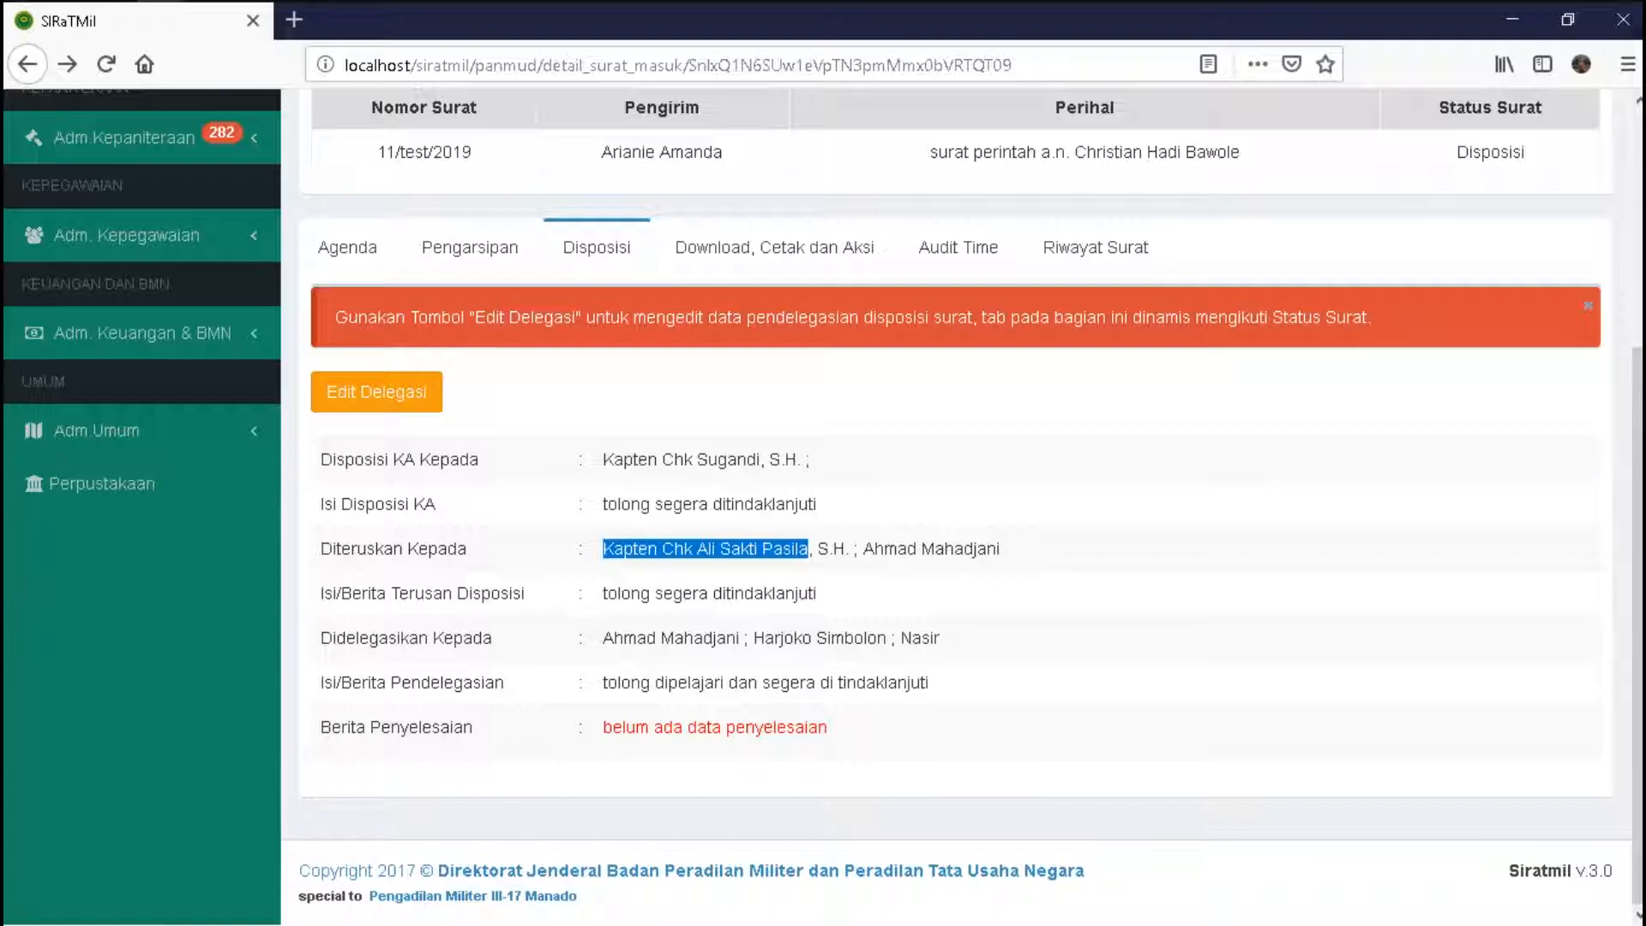
drag(863, 548, 1004, 549)
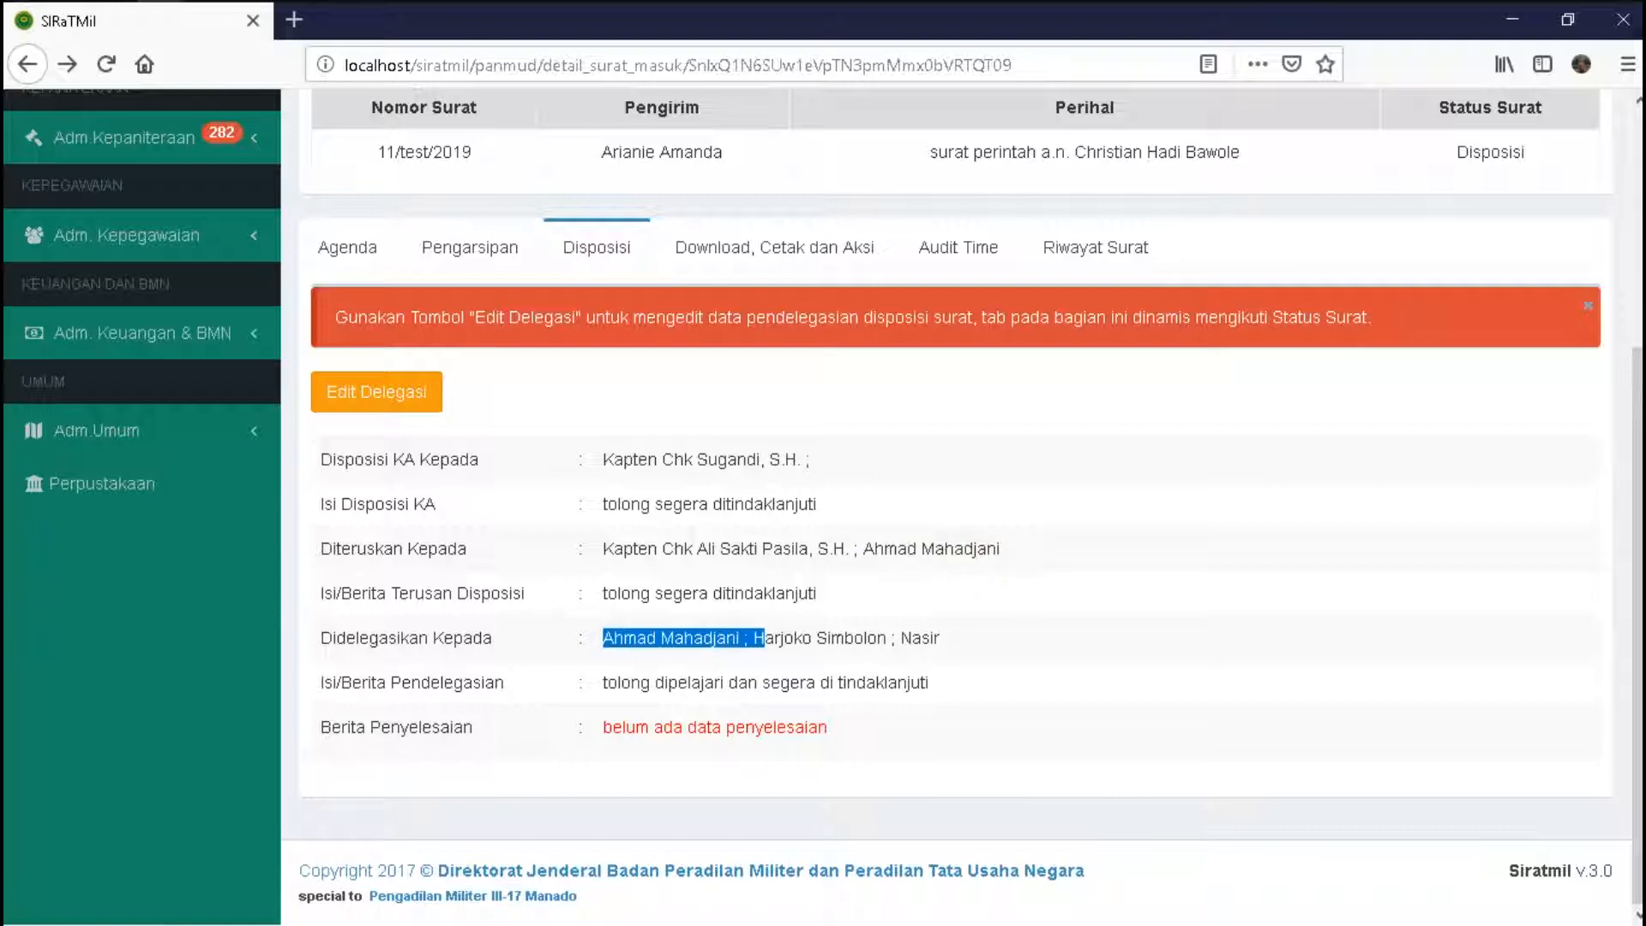
double_click(920, 638)
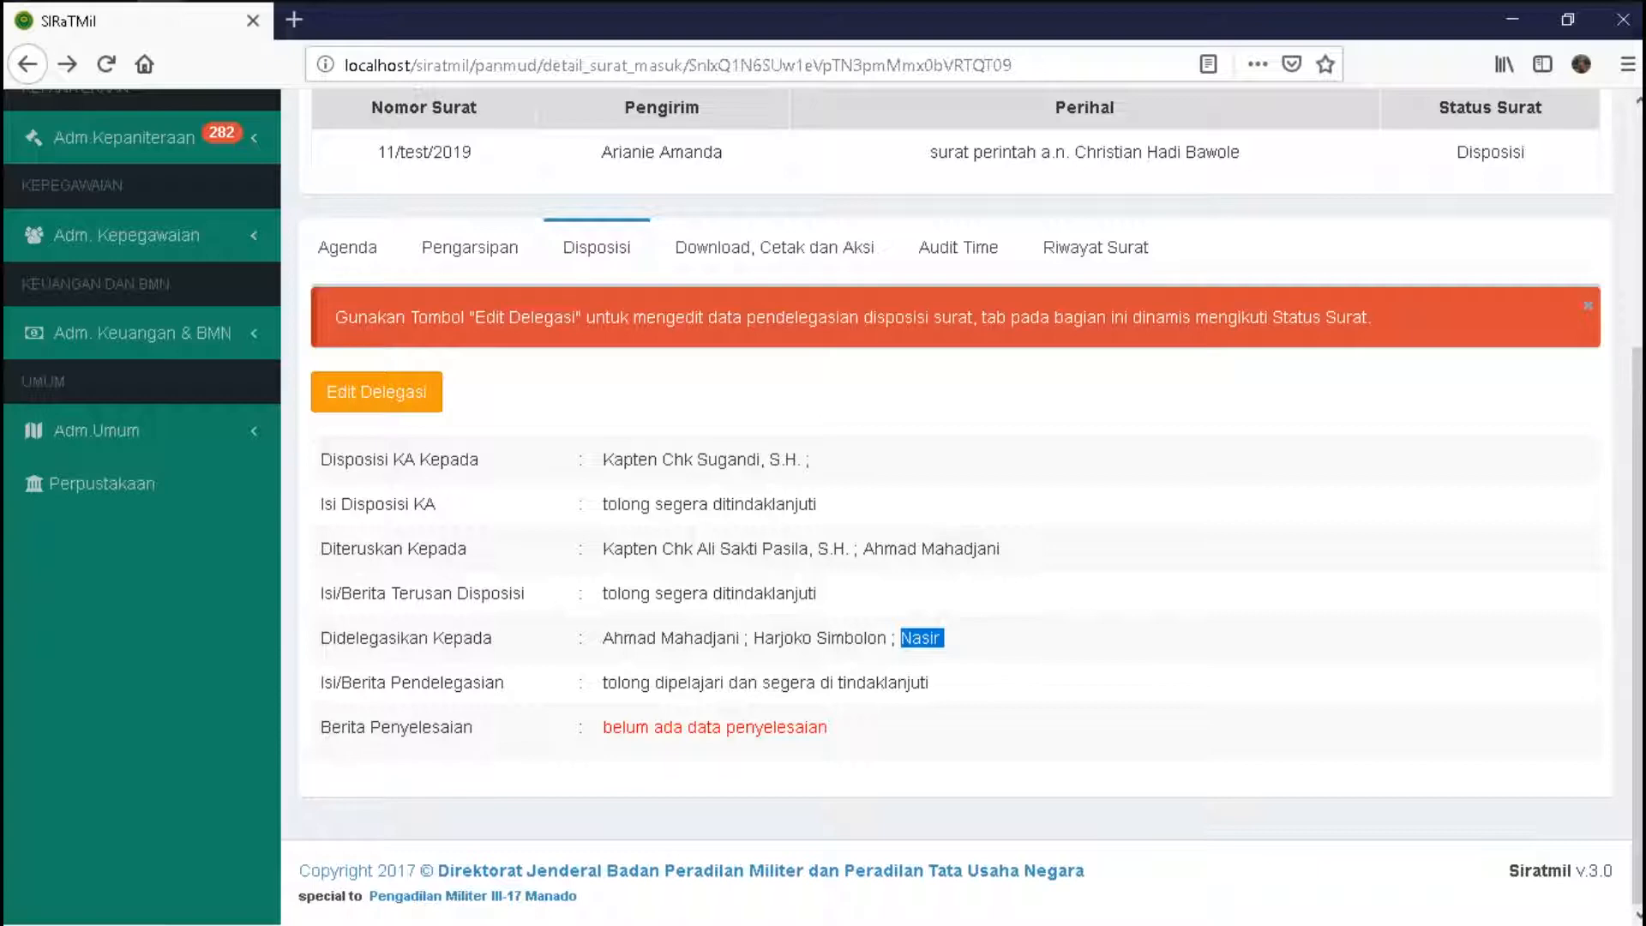
scroll(960, 515, up, 4)
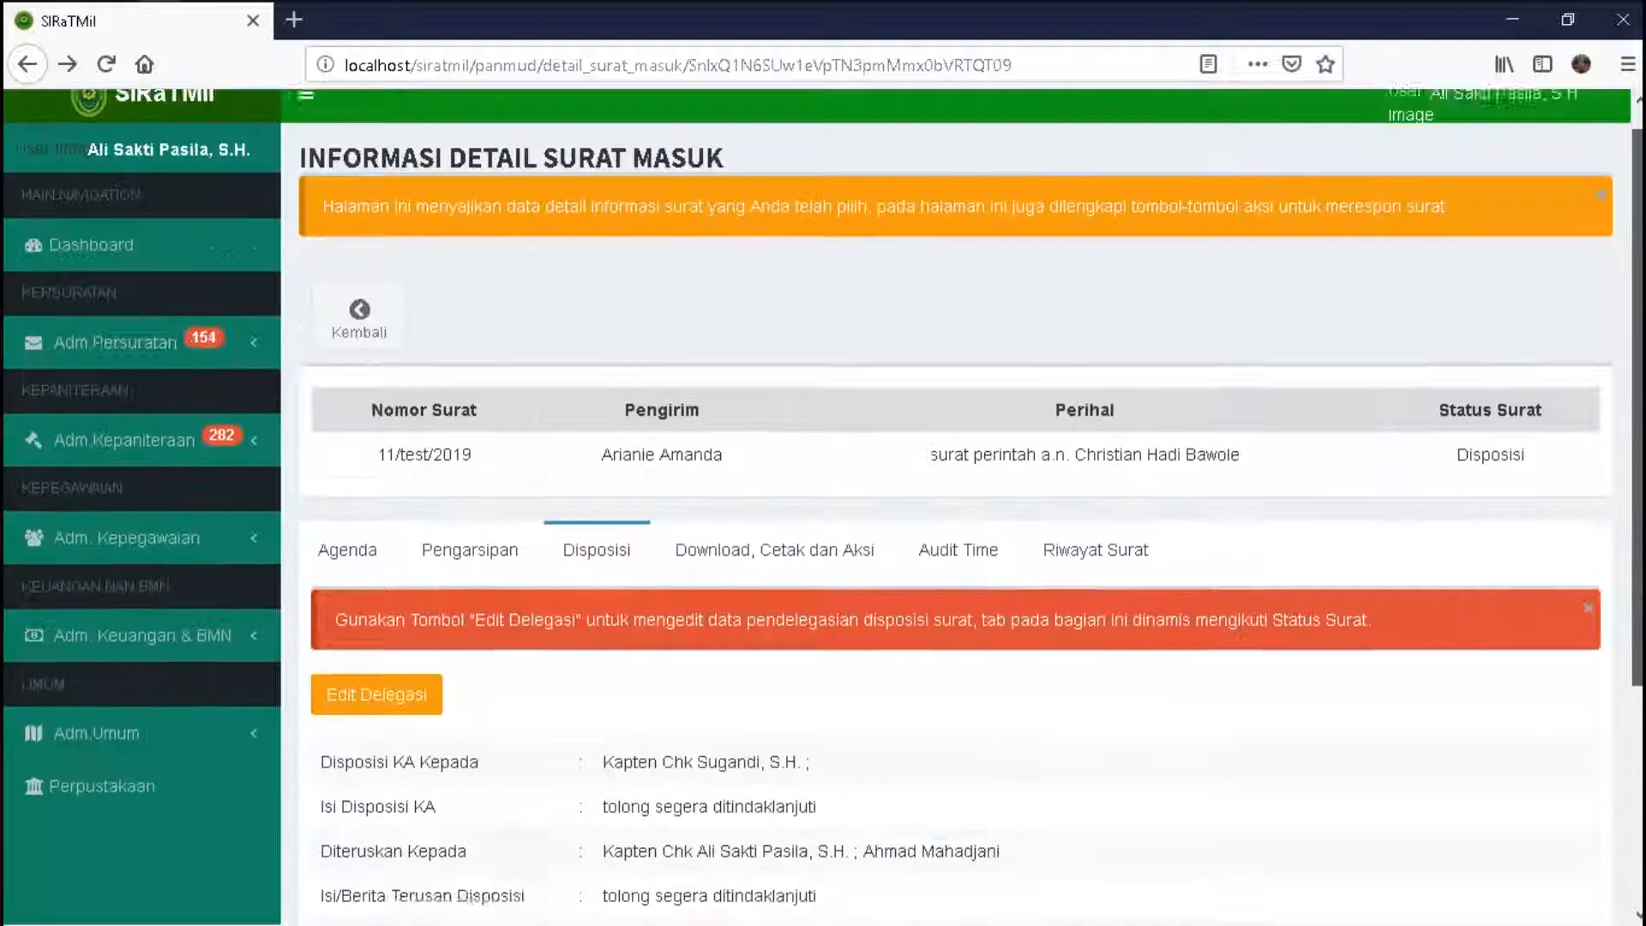
- Sign out of the Panitera Muda account and focus the login username field
click(1483, 120)
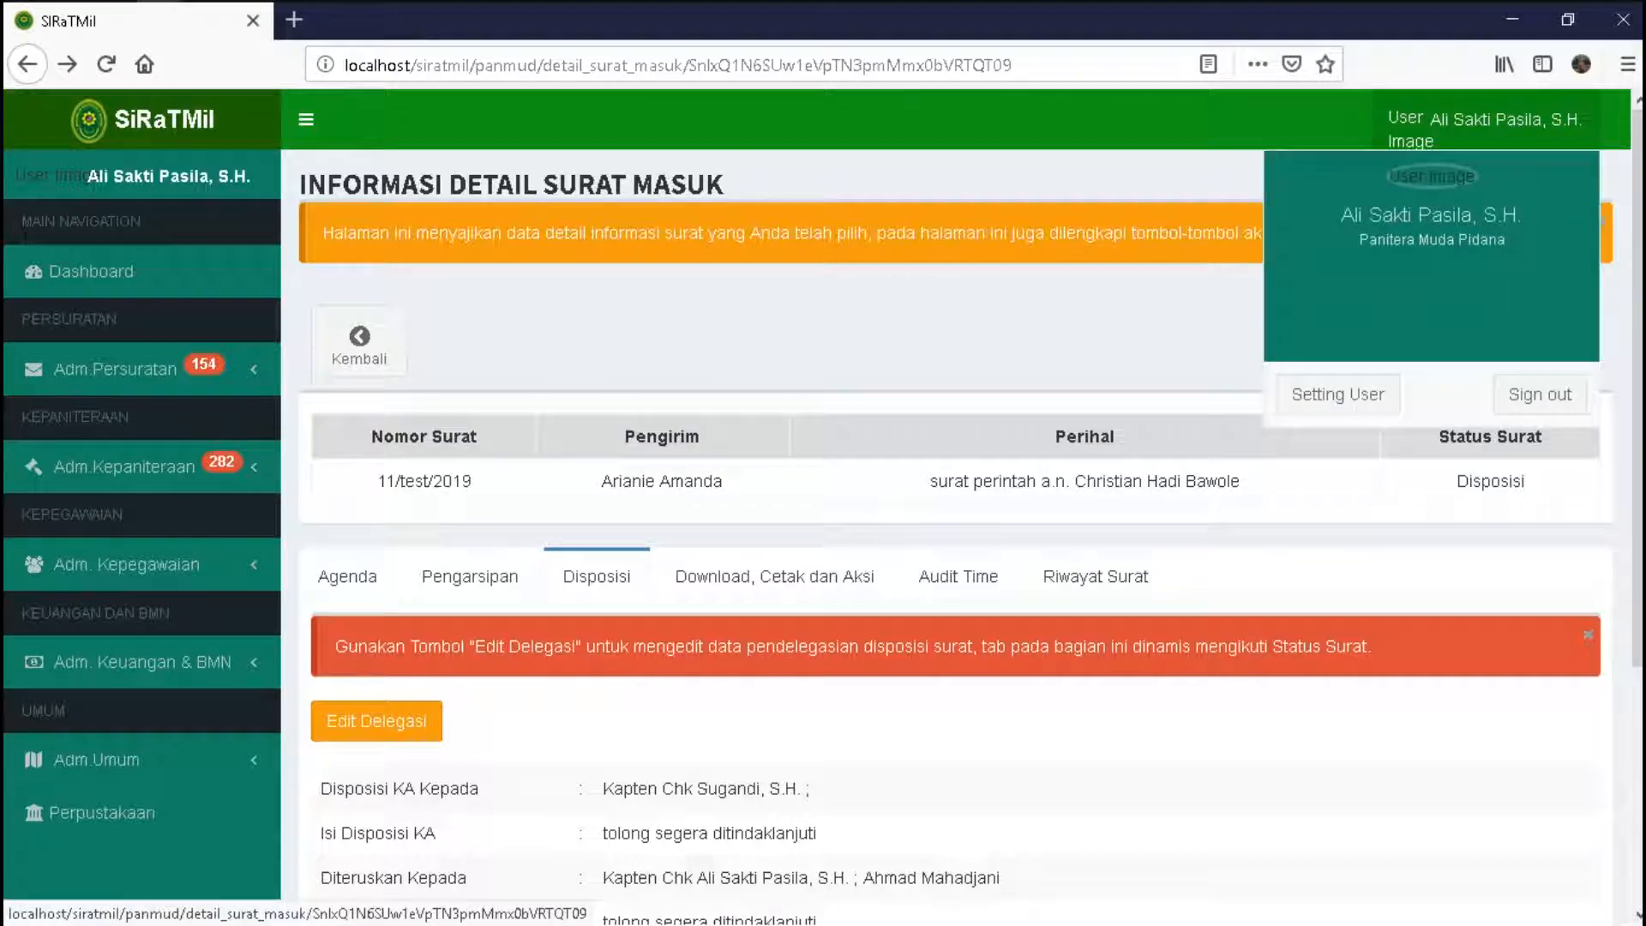
click(1540, 395)
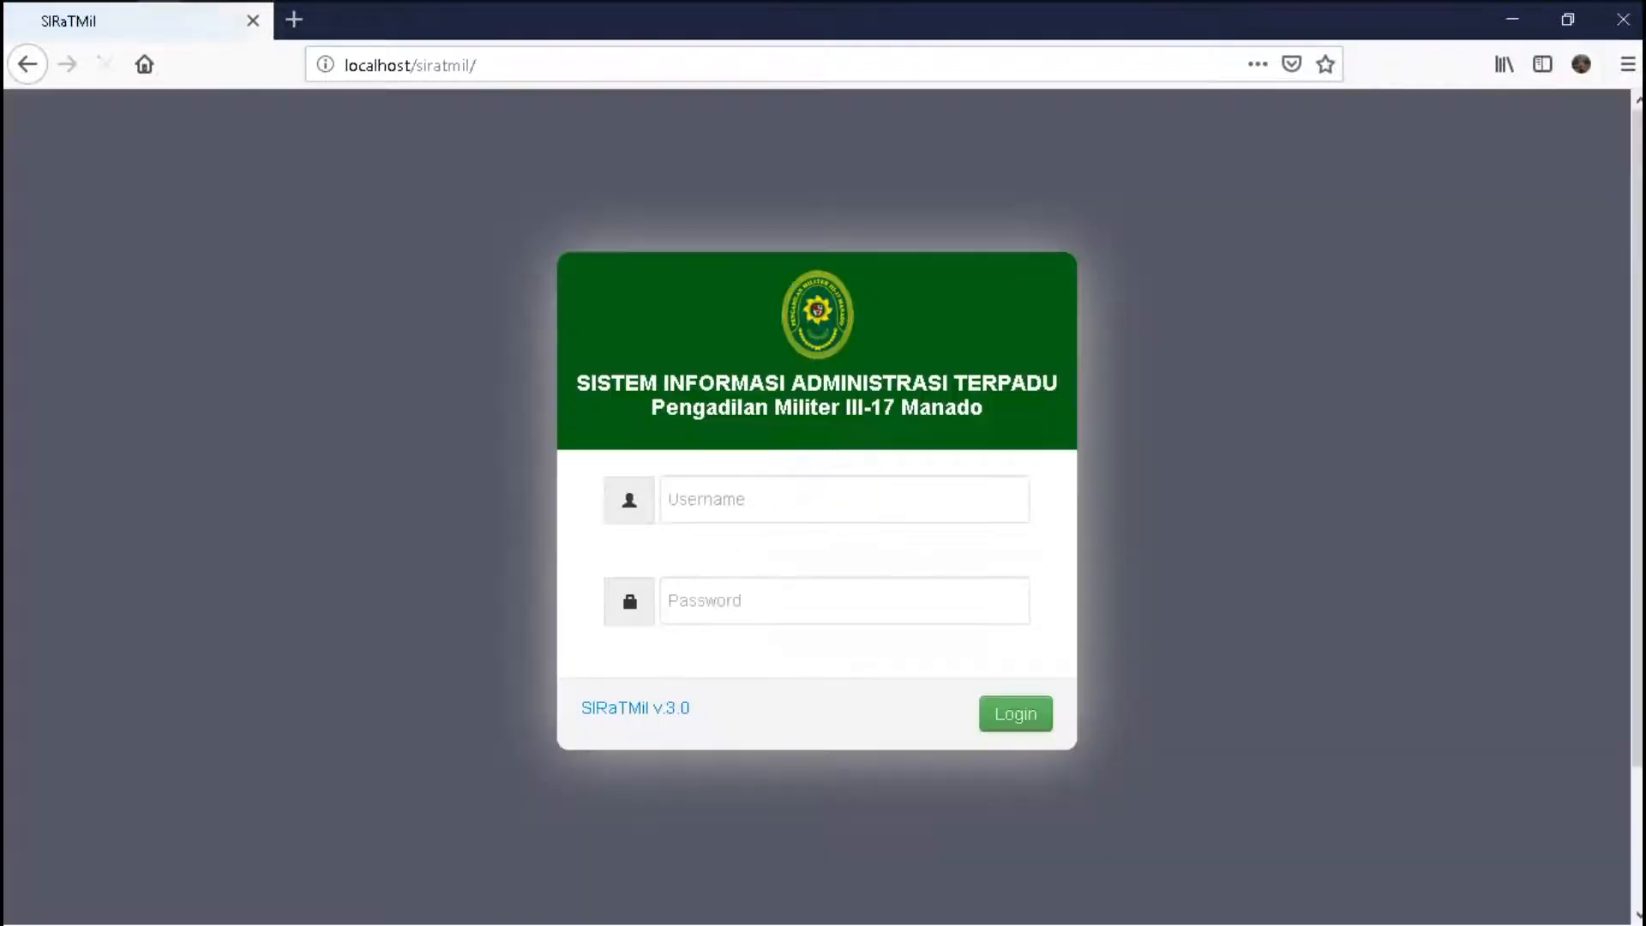
click(755, 500)
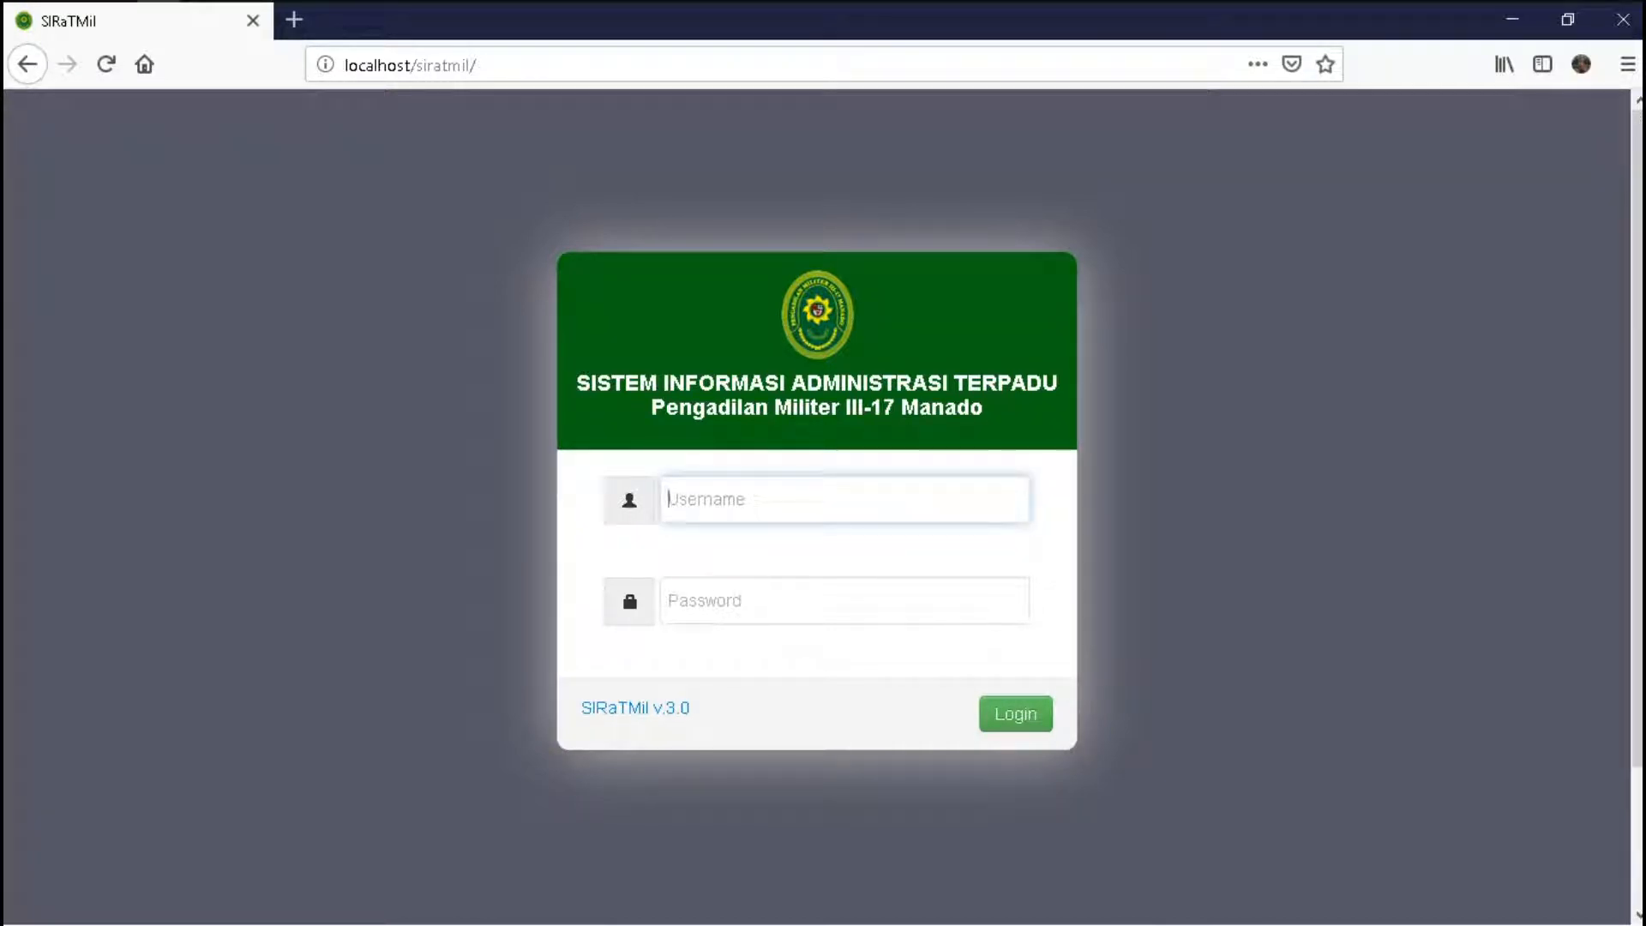
- Attempt to log in with the delegate's suggested username and password, dismissing the wrong-password alert
text(ahma)
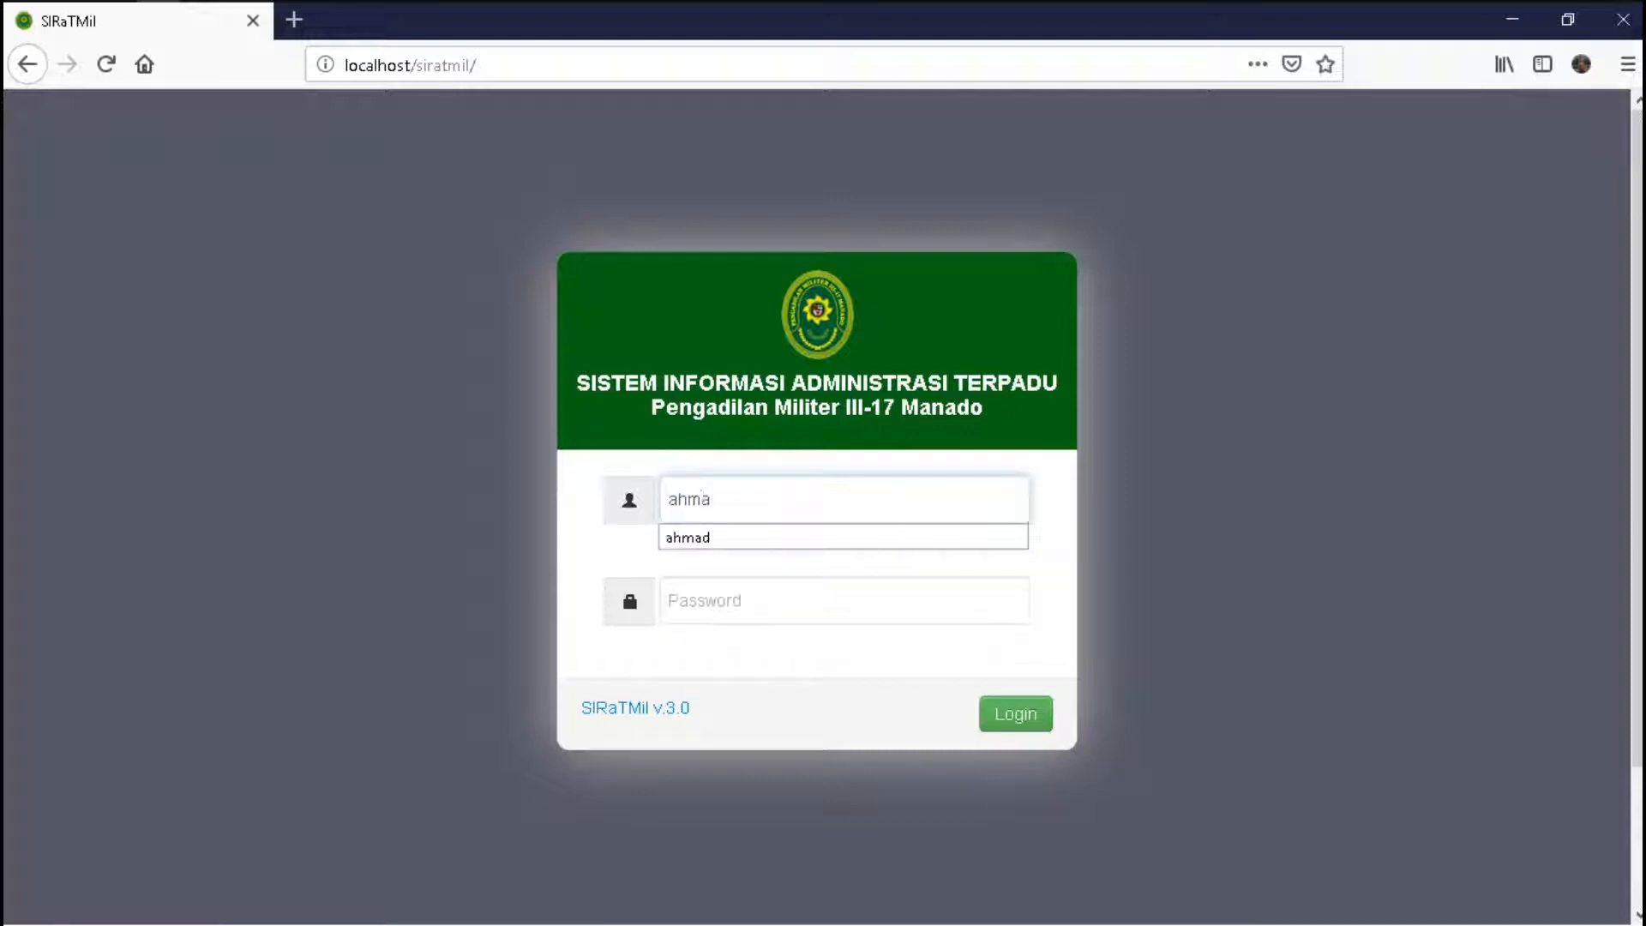
key(Down)
key(Return)
key(Tab)
key(Return)
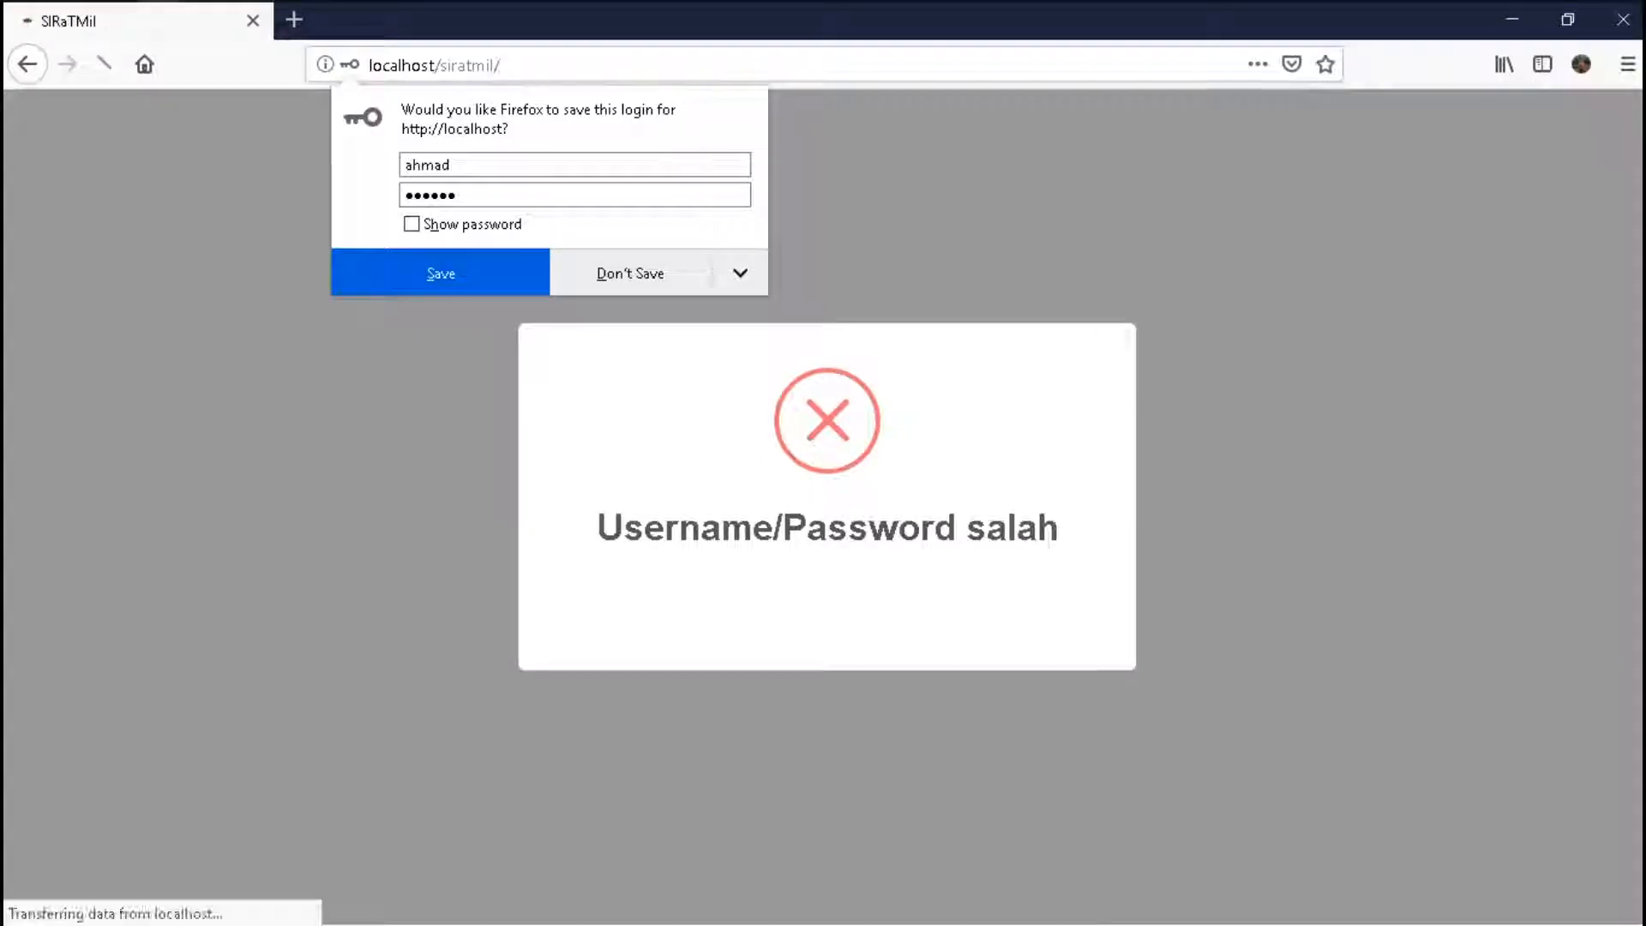
key(Escape)
- Retry the login by entering the delegate's username and password again
text(Ahmad)
key(Tab)
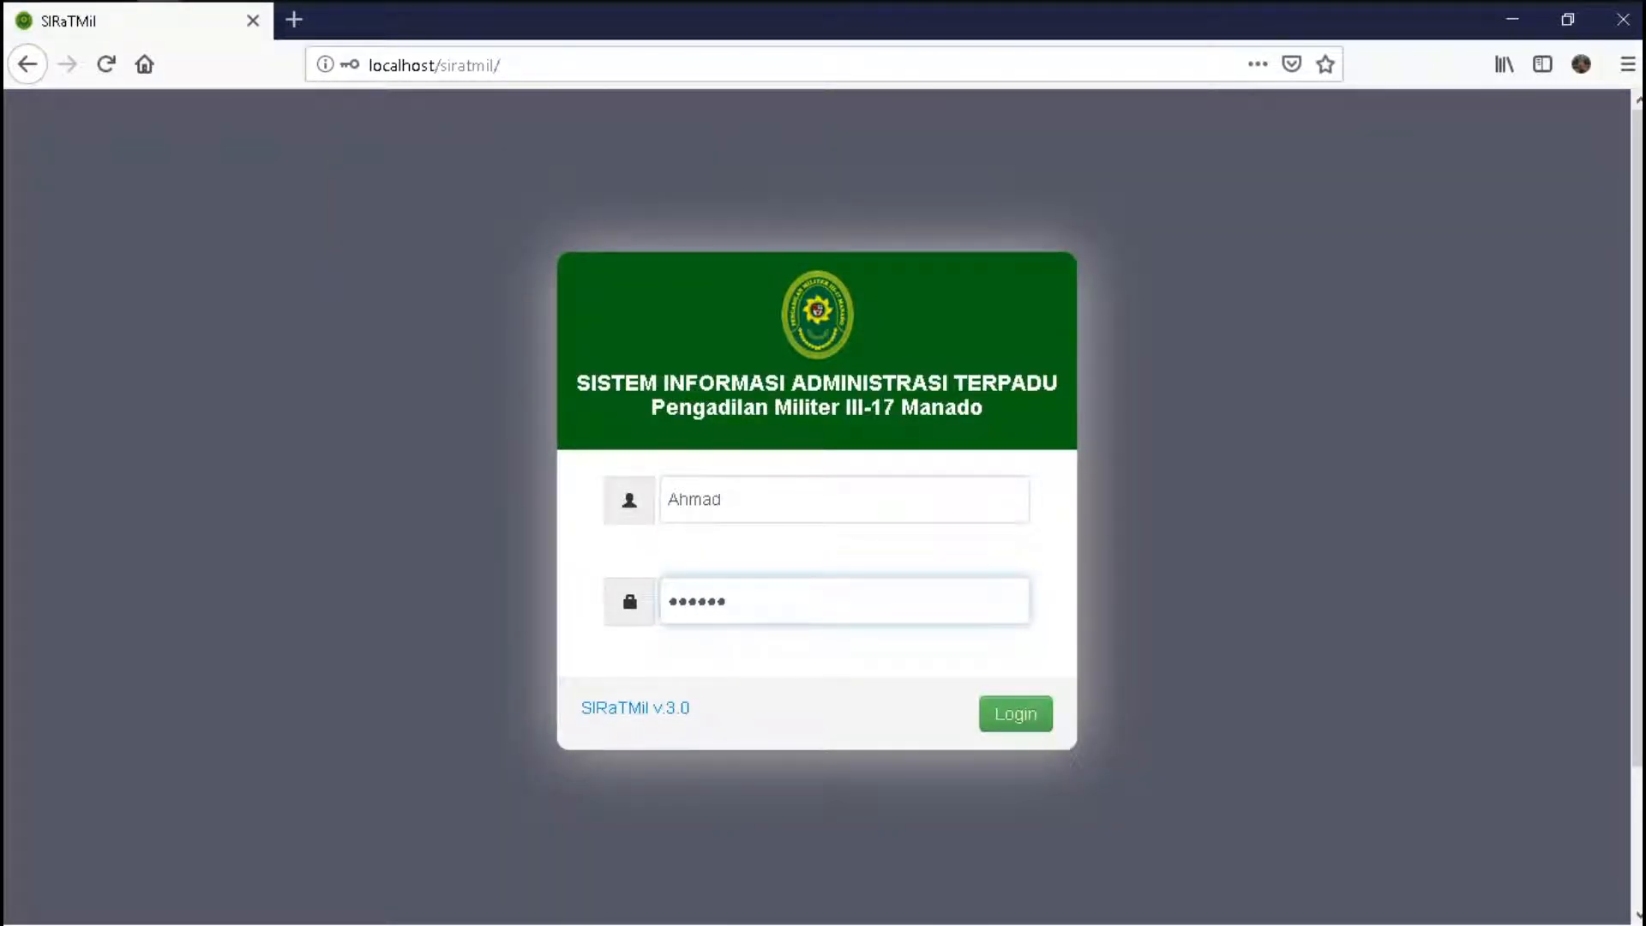
key(Return)
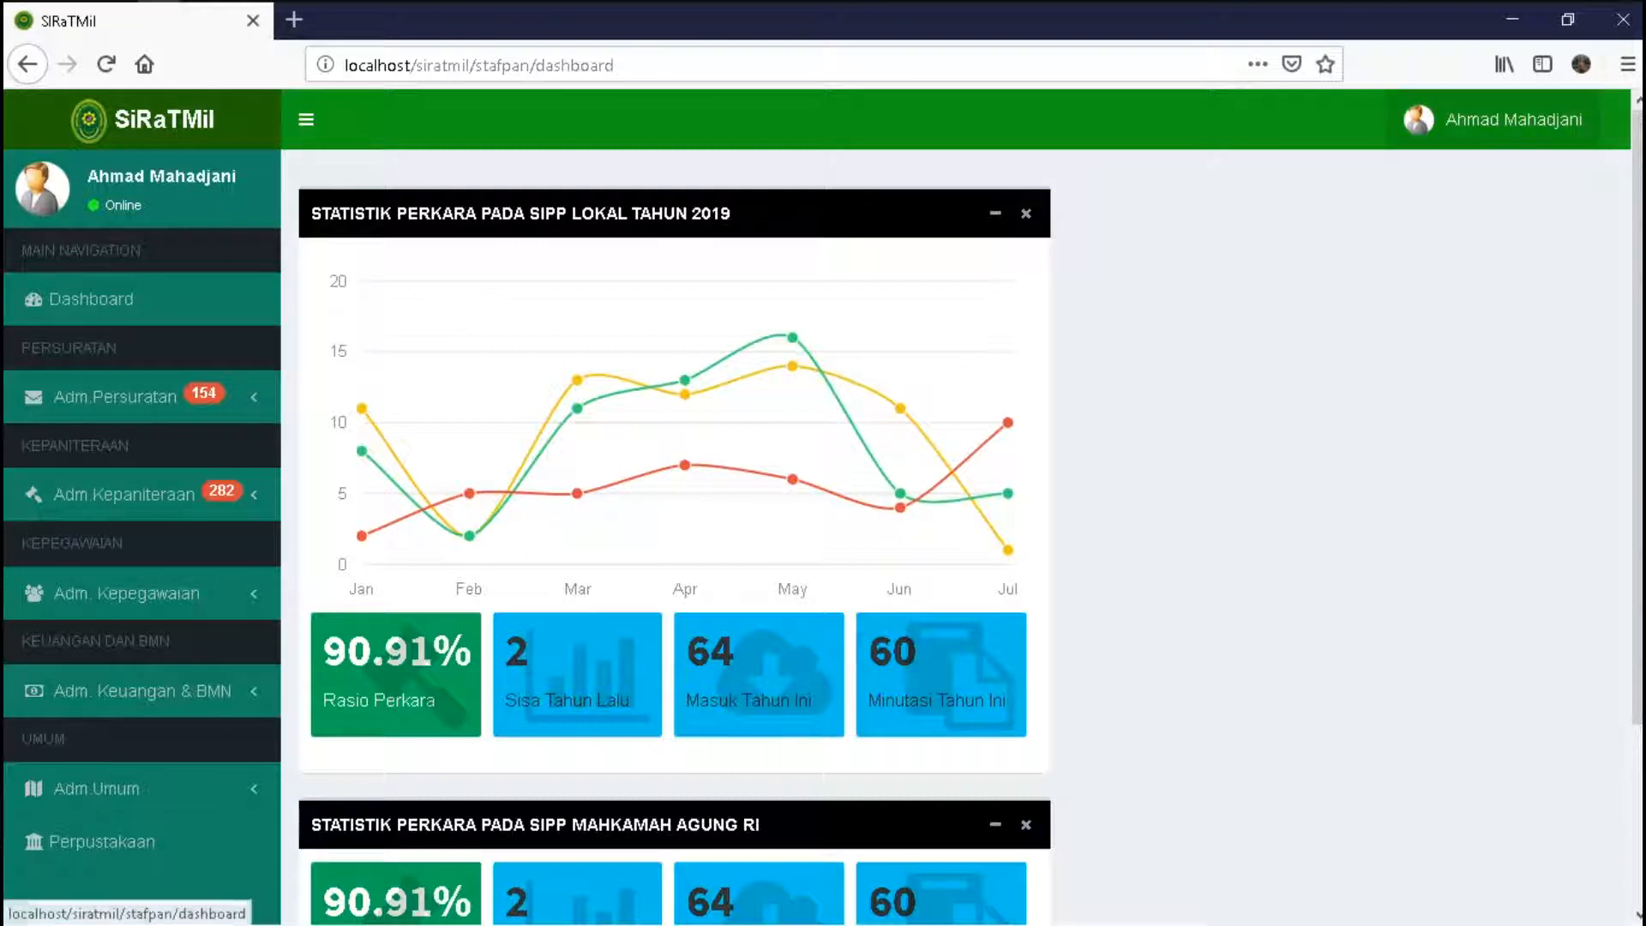
- Open the Surat Masuk list of dispositioned but not yet executed letters
click(1496, 119)
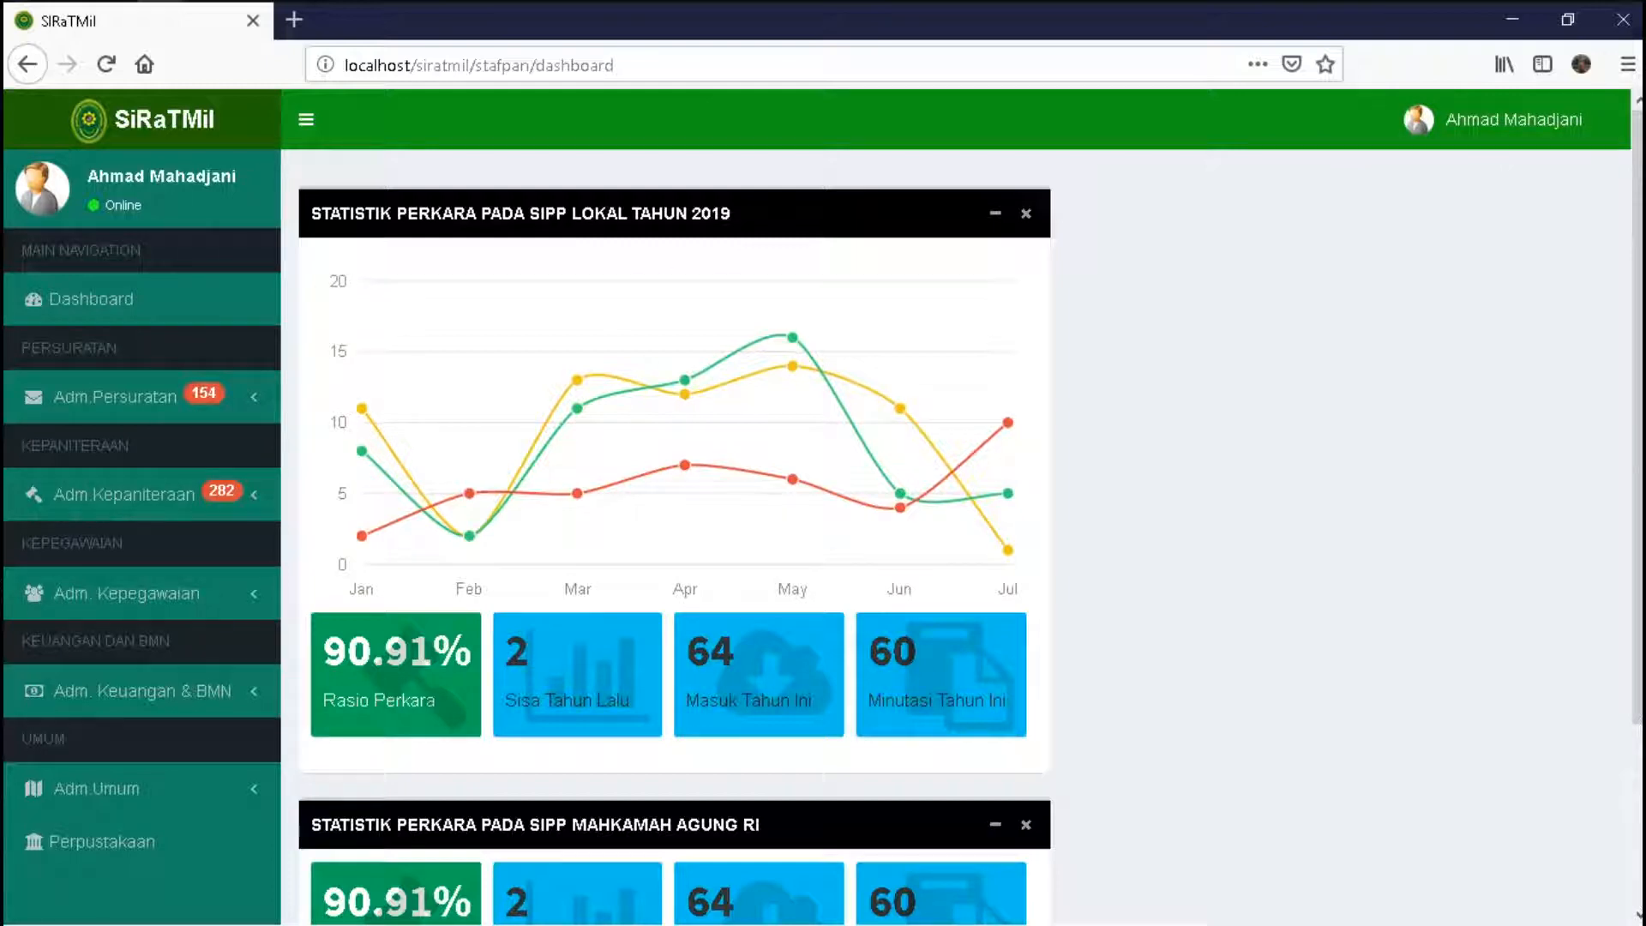
click(116, 395)
click(105, 440)
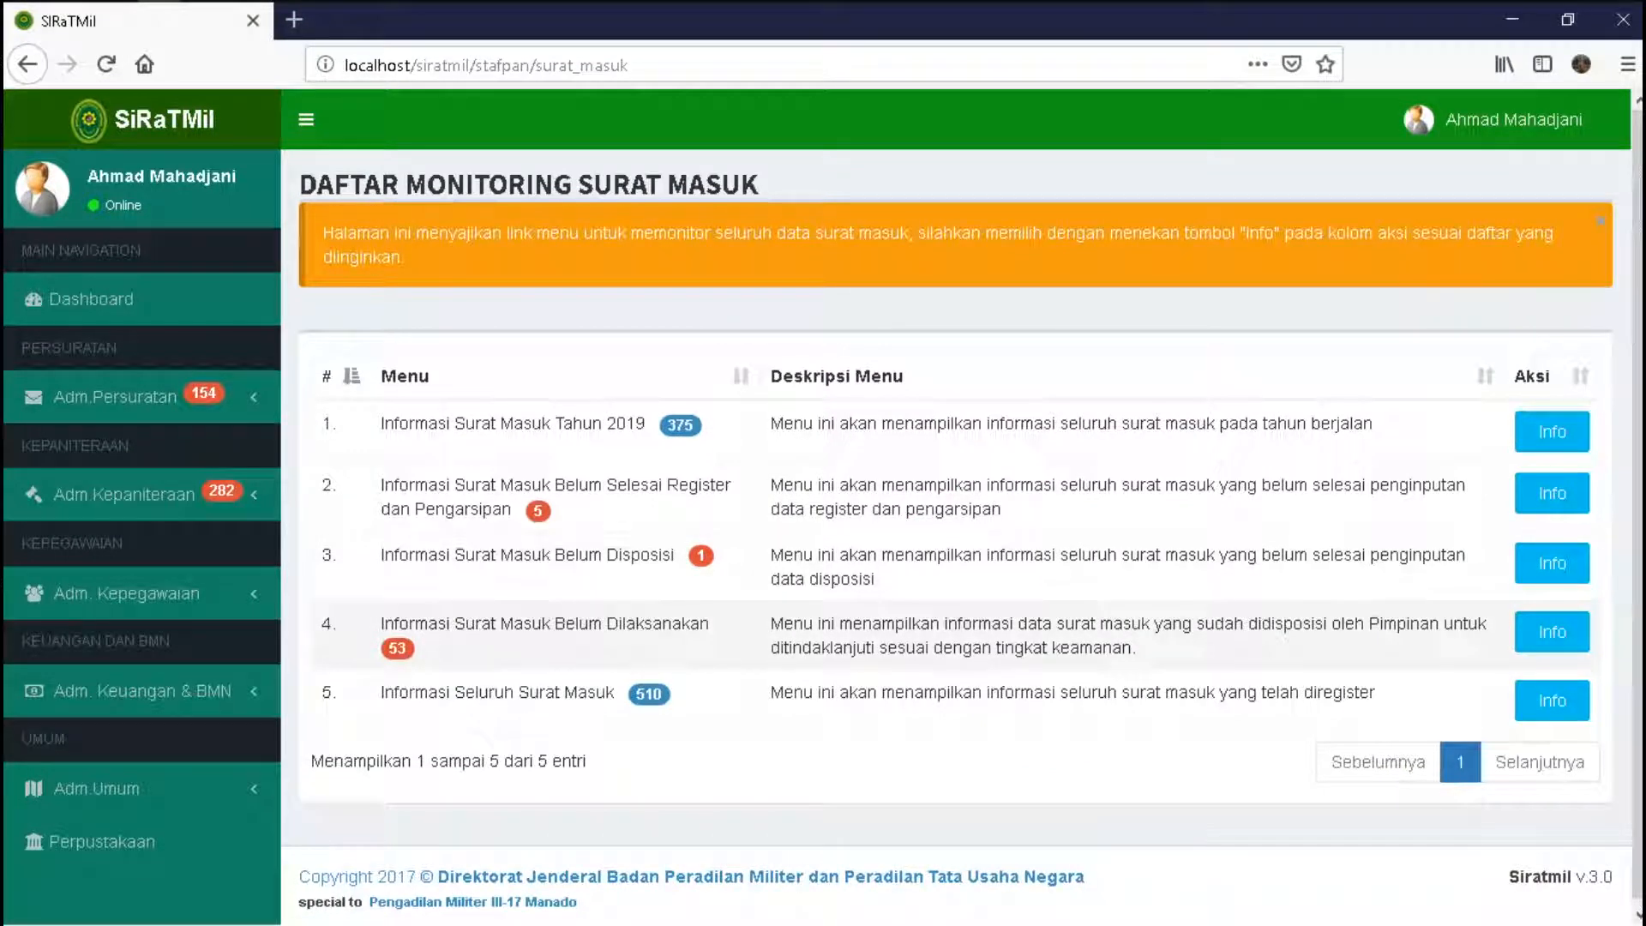
click(1551, 632)
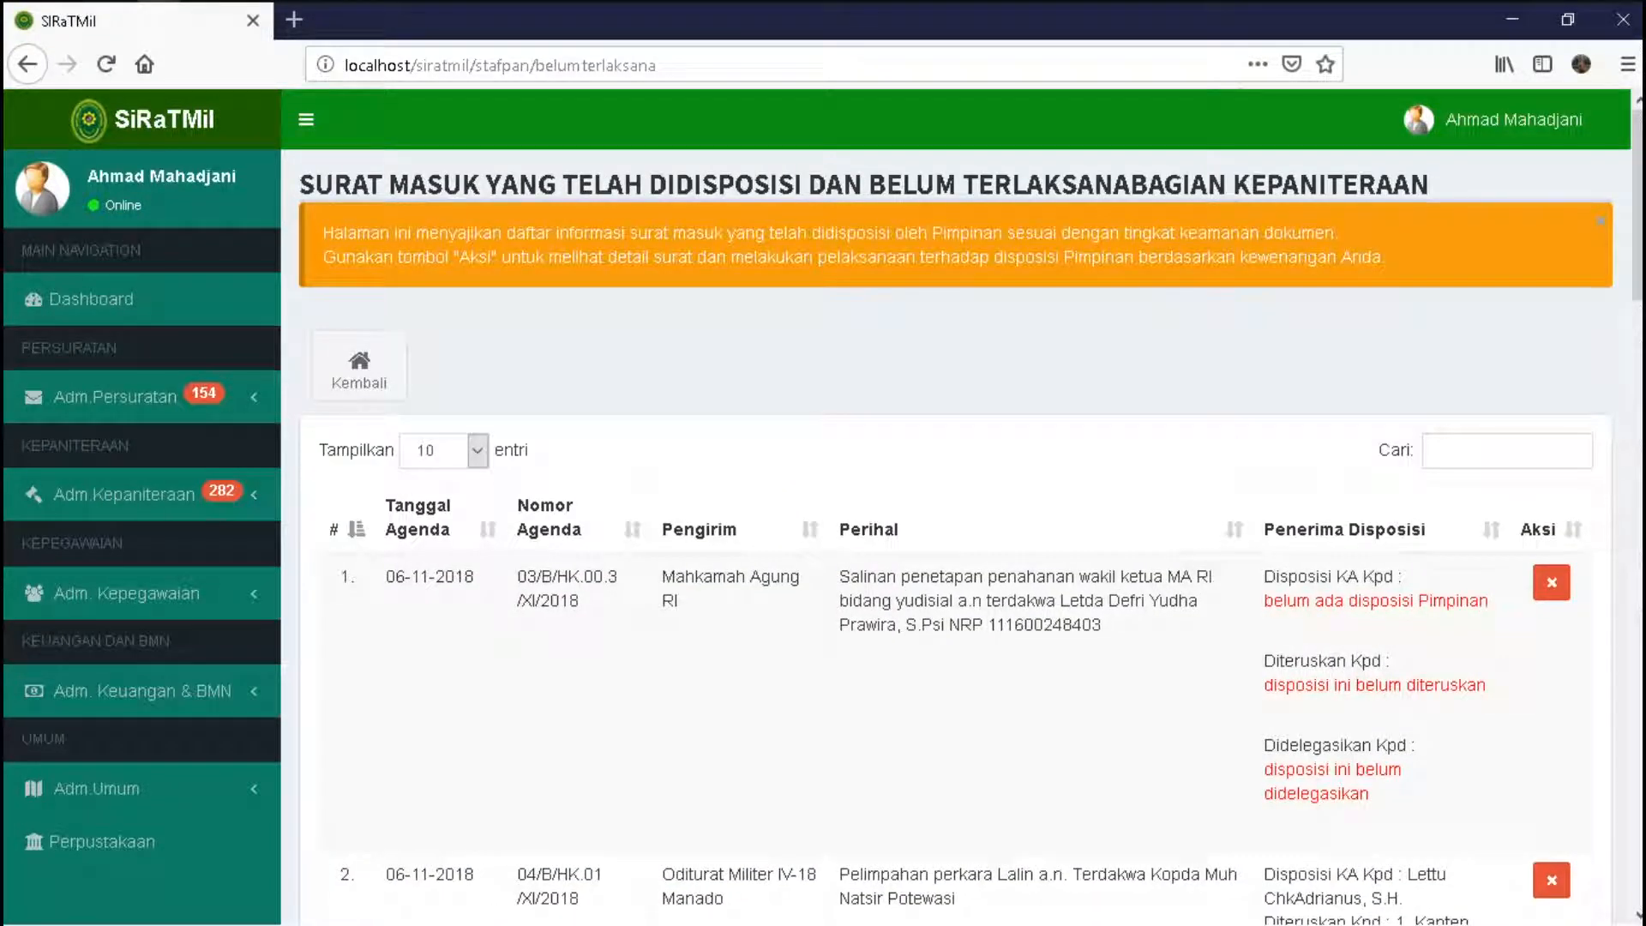
- Filter the list by the sender's name in Cari, correcting the search text
click(1506, 450)
text(ari)
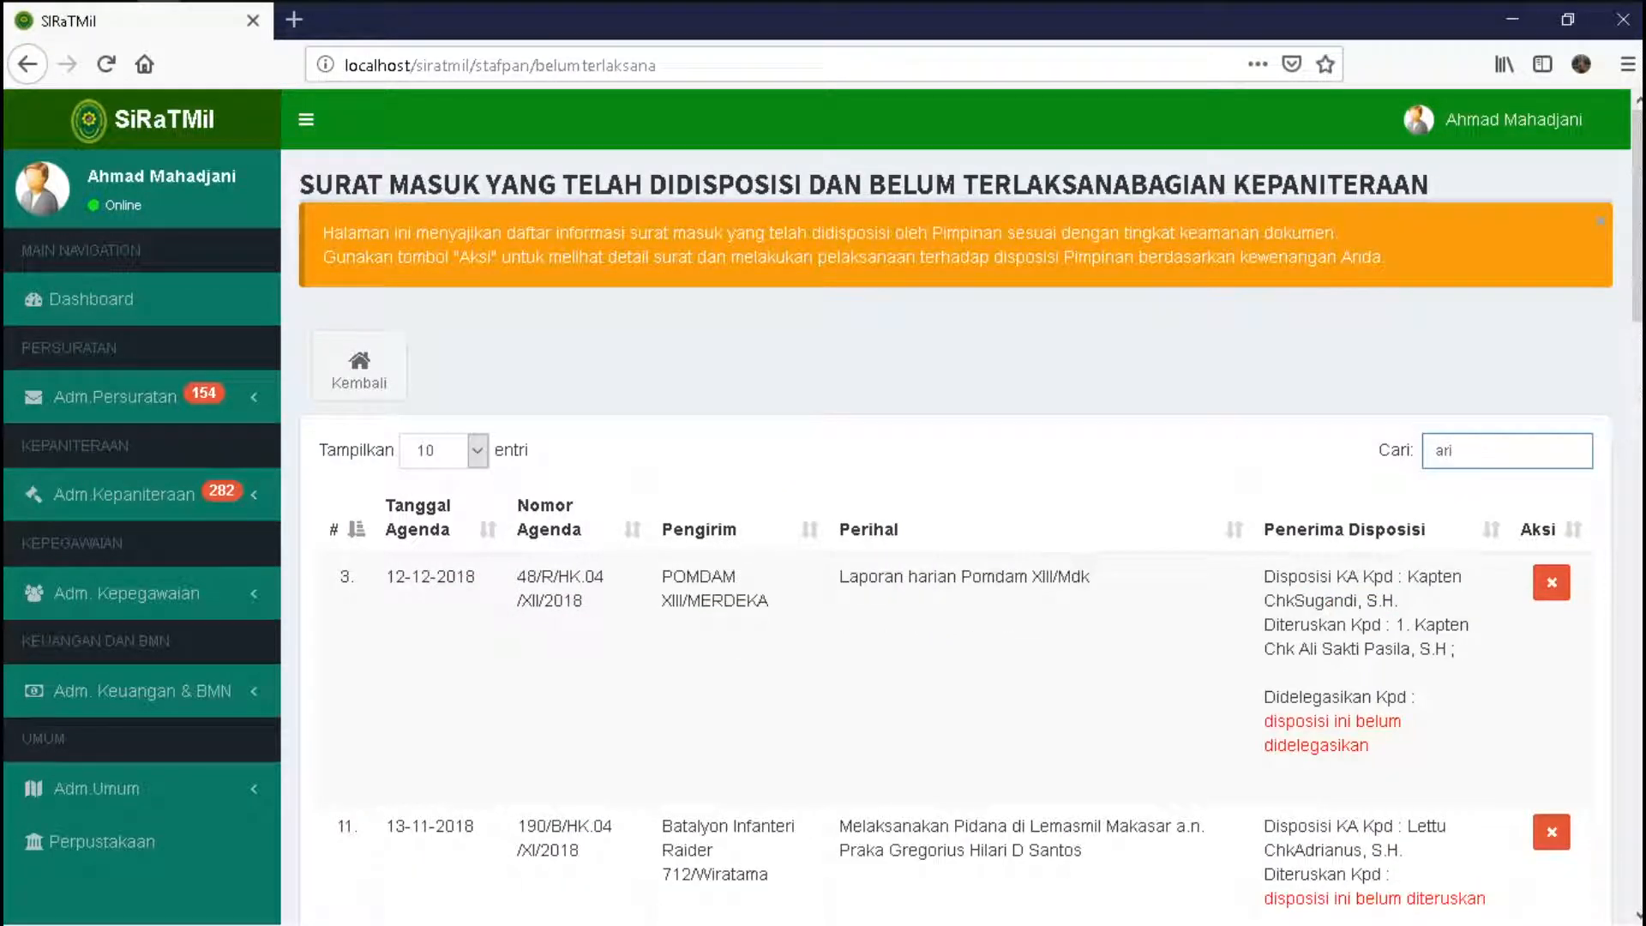
text(ani)
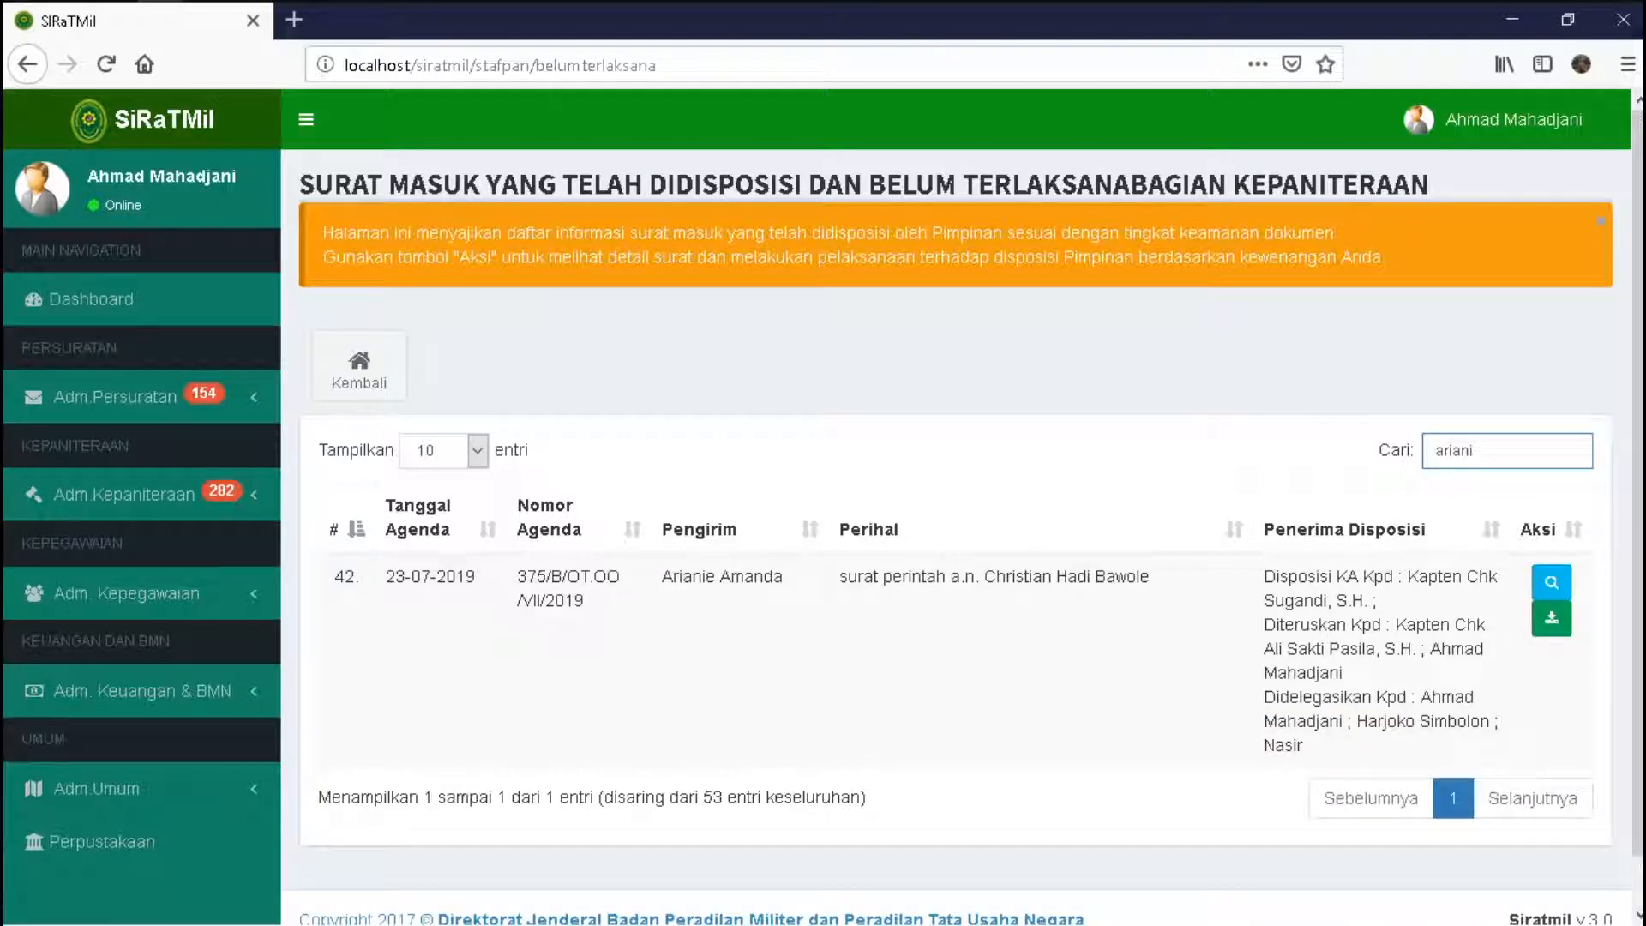
key(ctrl+a)
key(BackSpace)
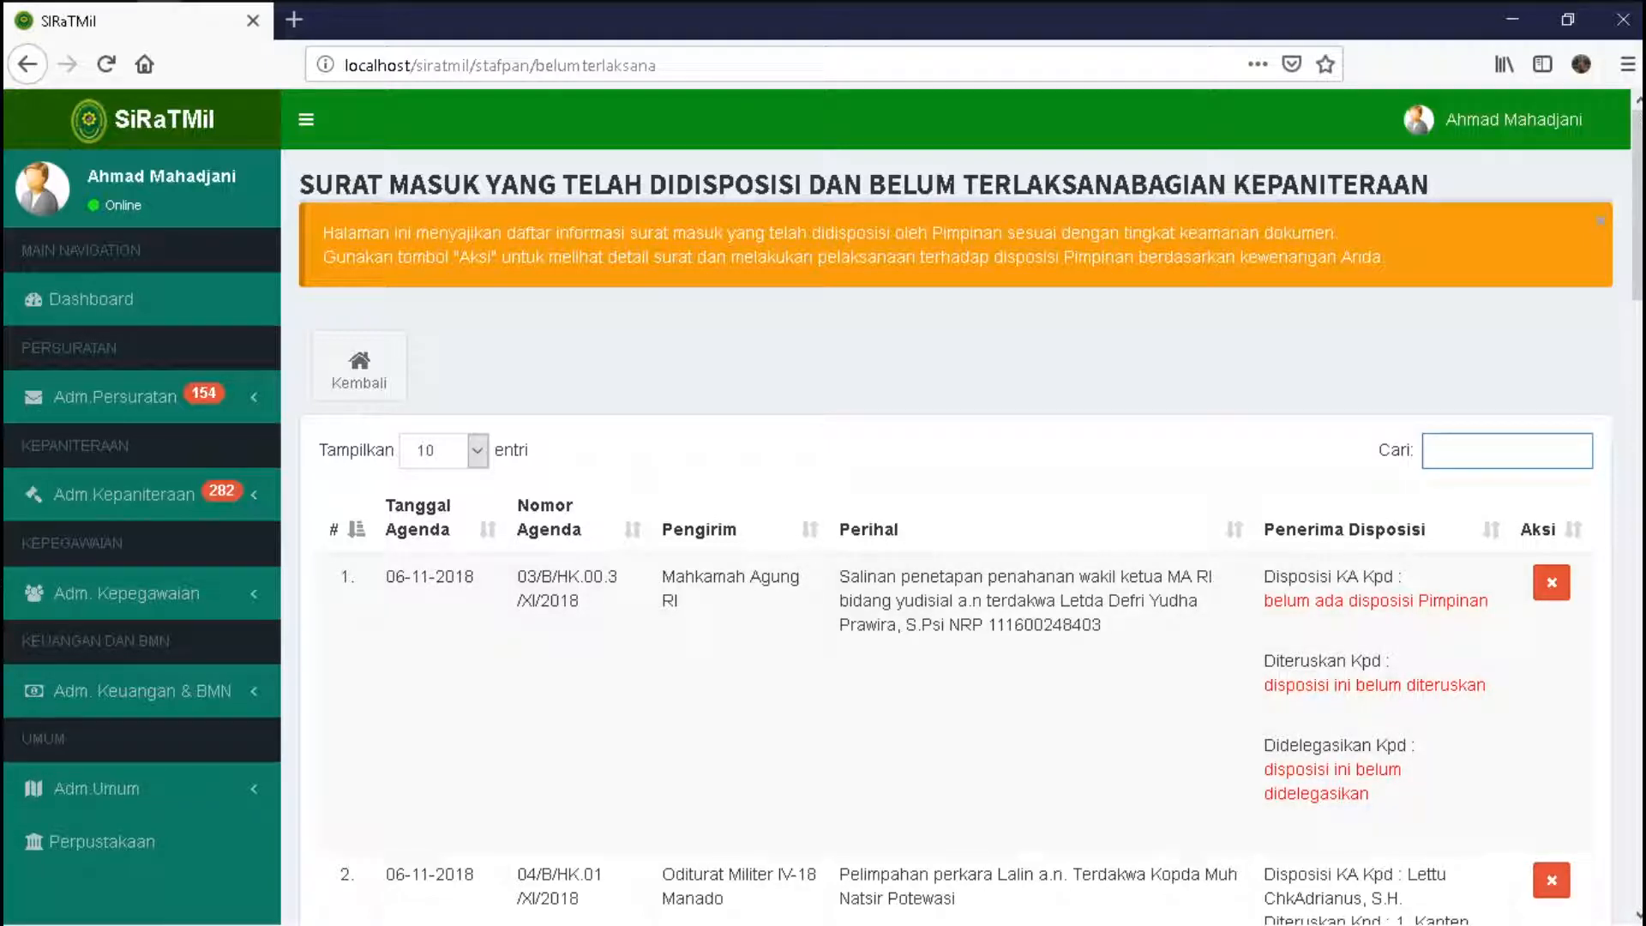
text(arni)
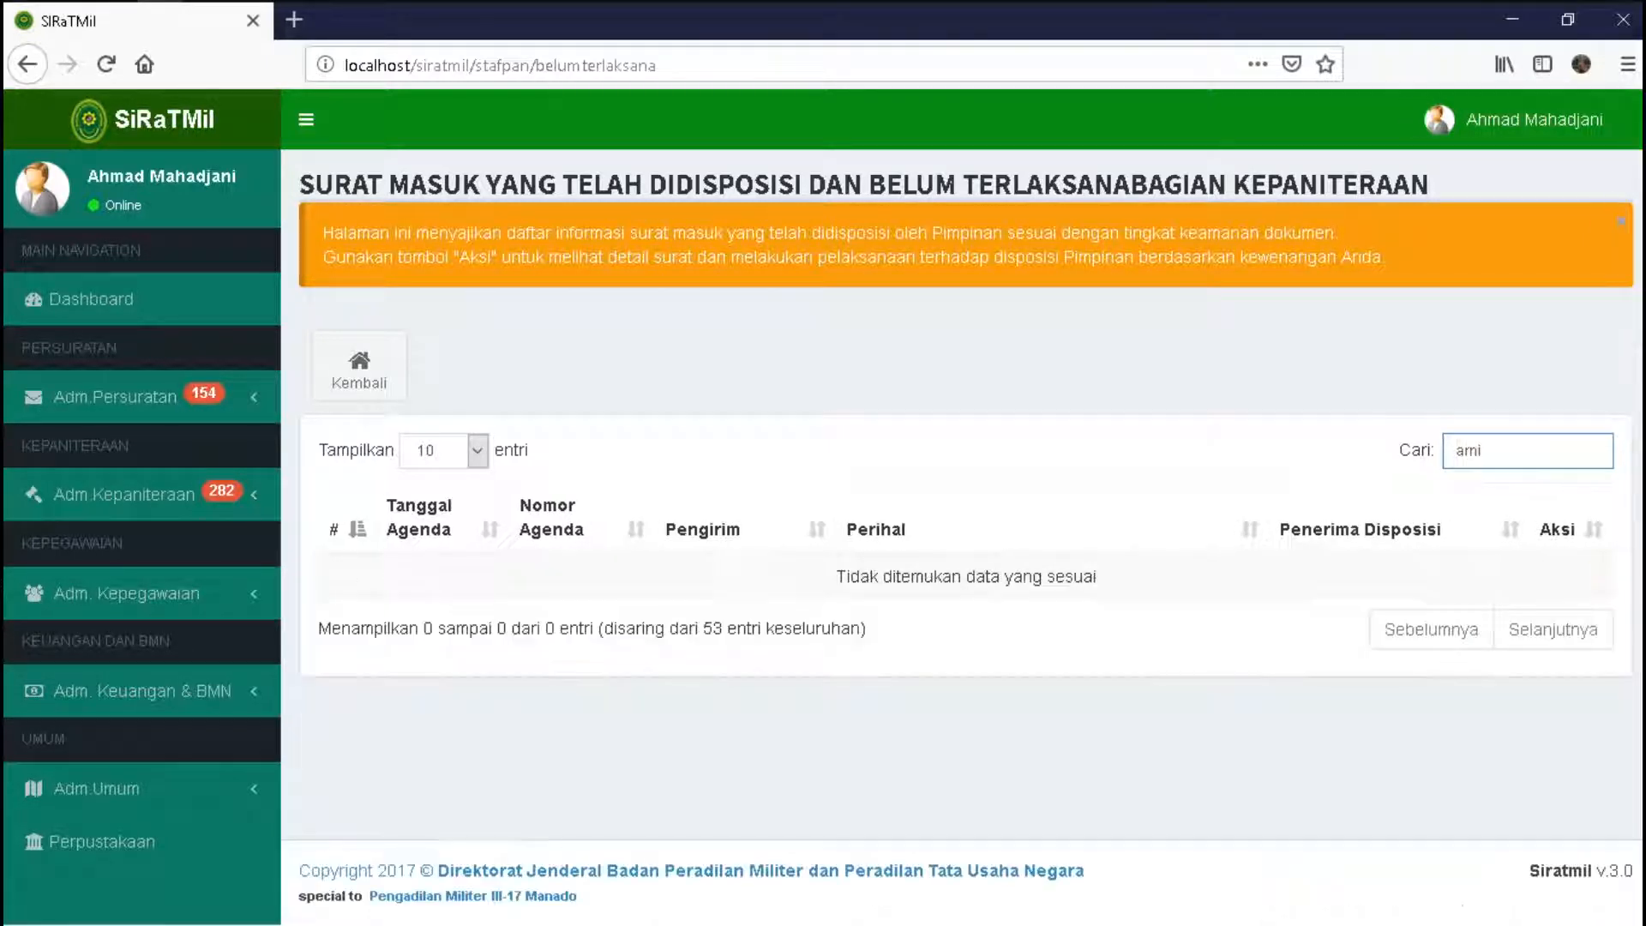
key(BackSpace)
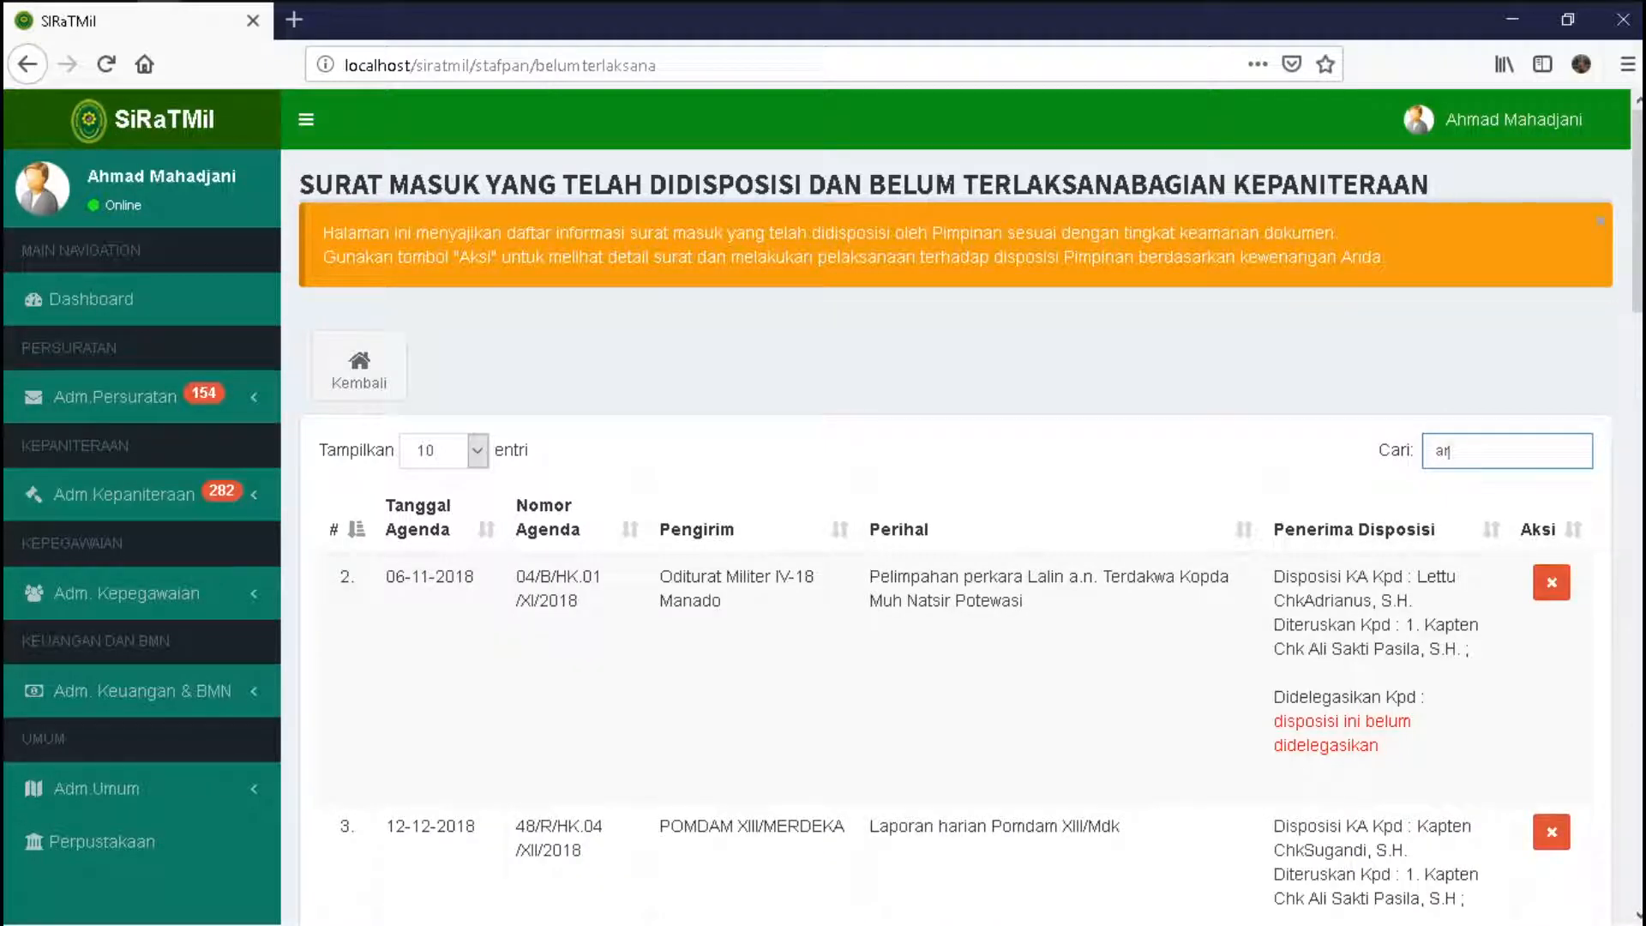
text(iane)
key(BackSpace)
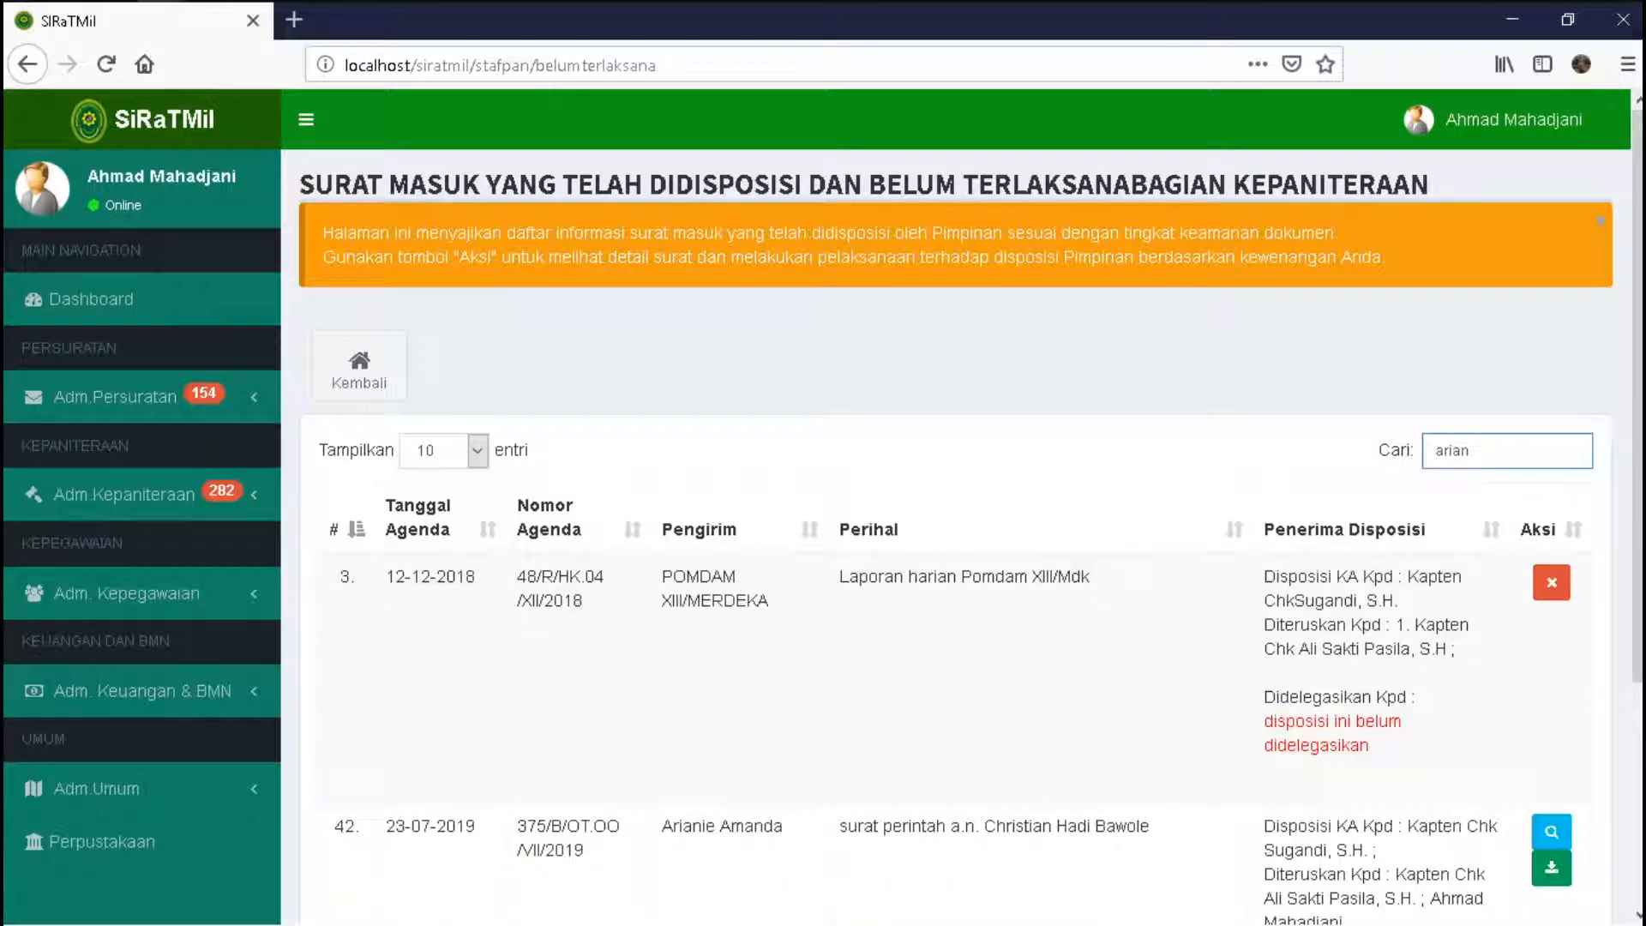
- Open letter 11/test/2019, read its Disposisi tab, then show the Download, Cetak dan Aksi tab
click(1550, 861)
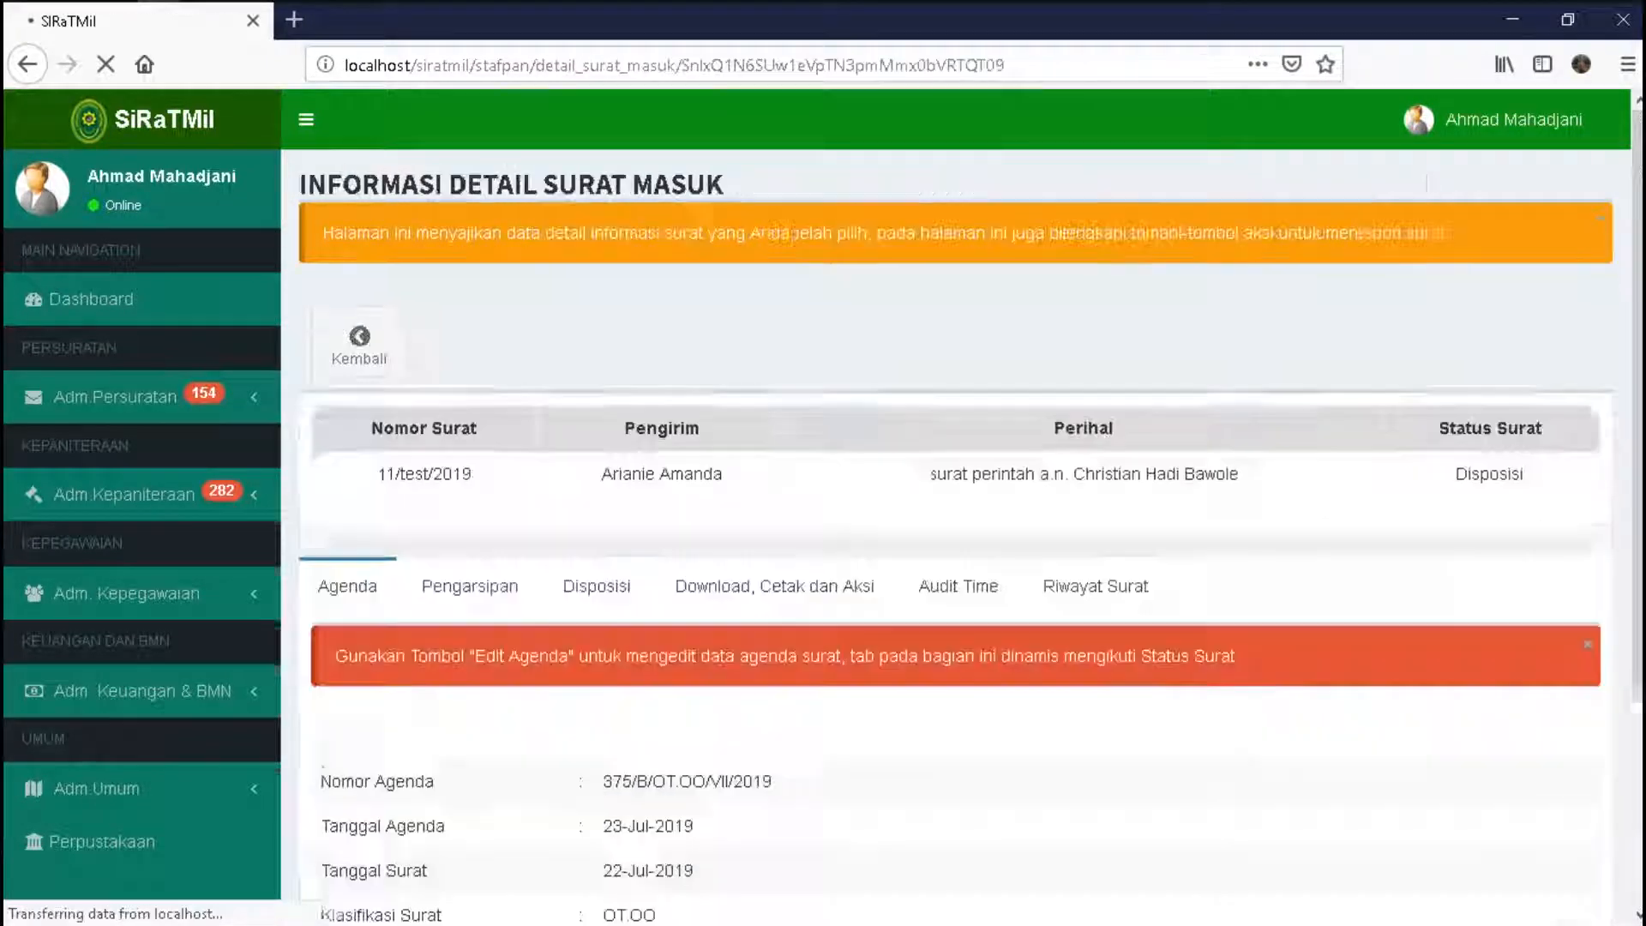
scroll(955, 514, down, 3)
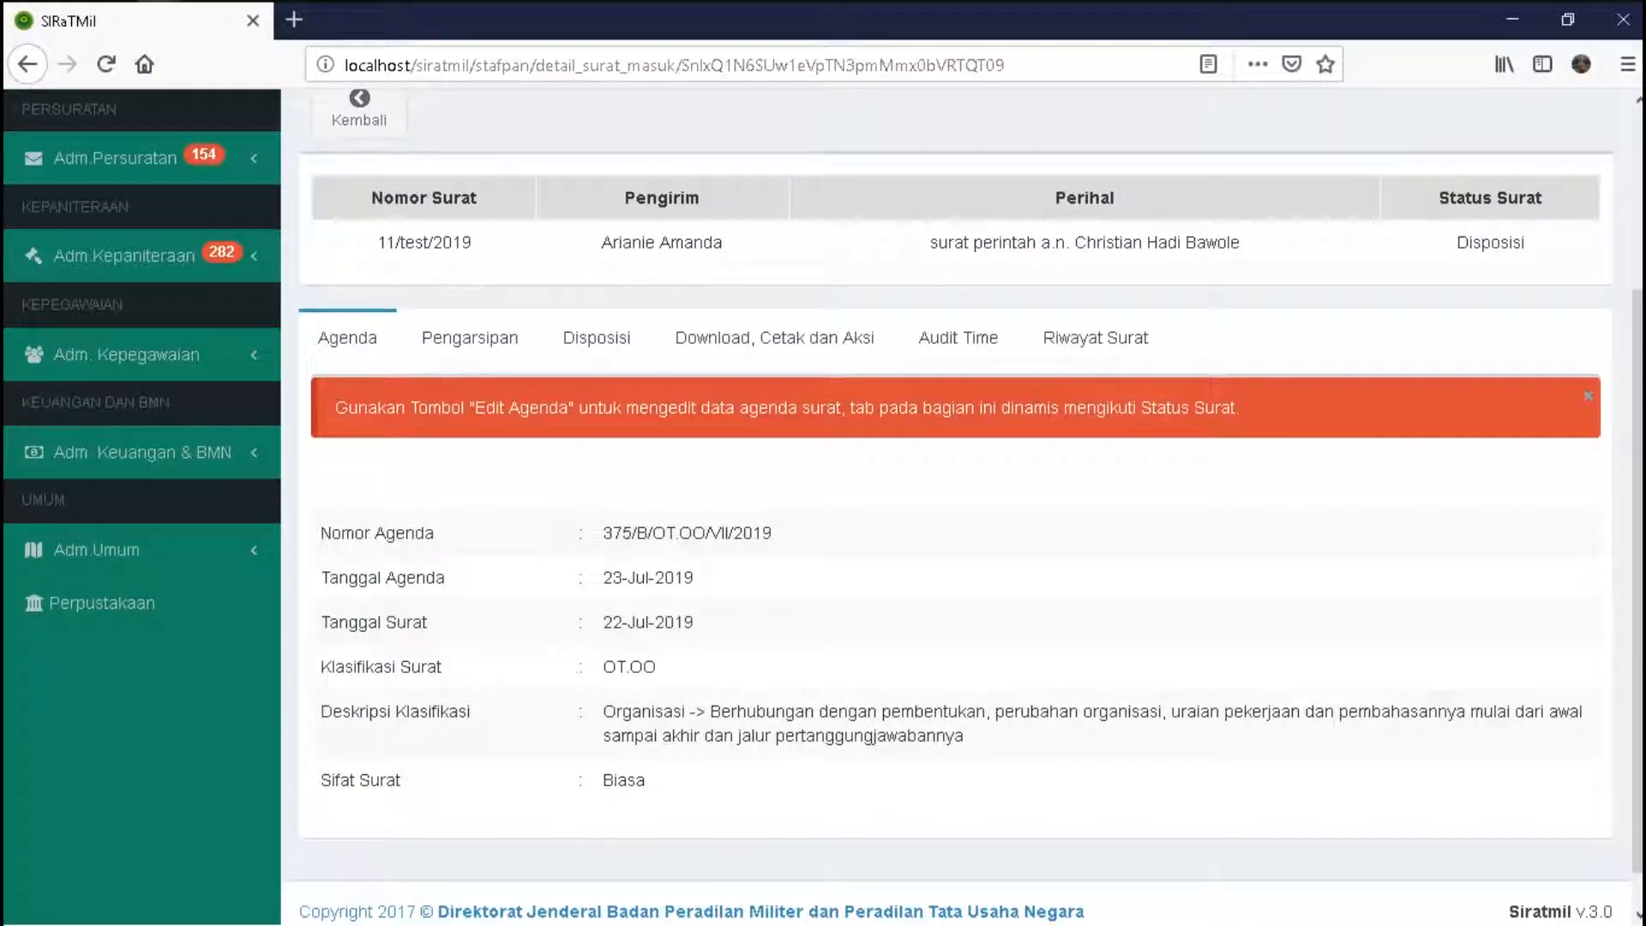
click(596, 337)
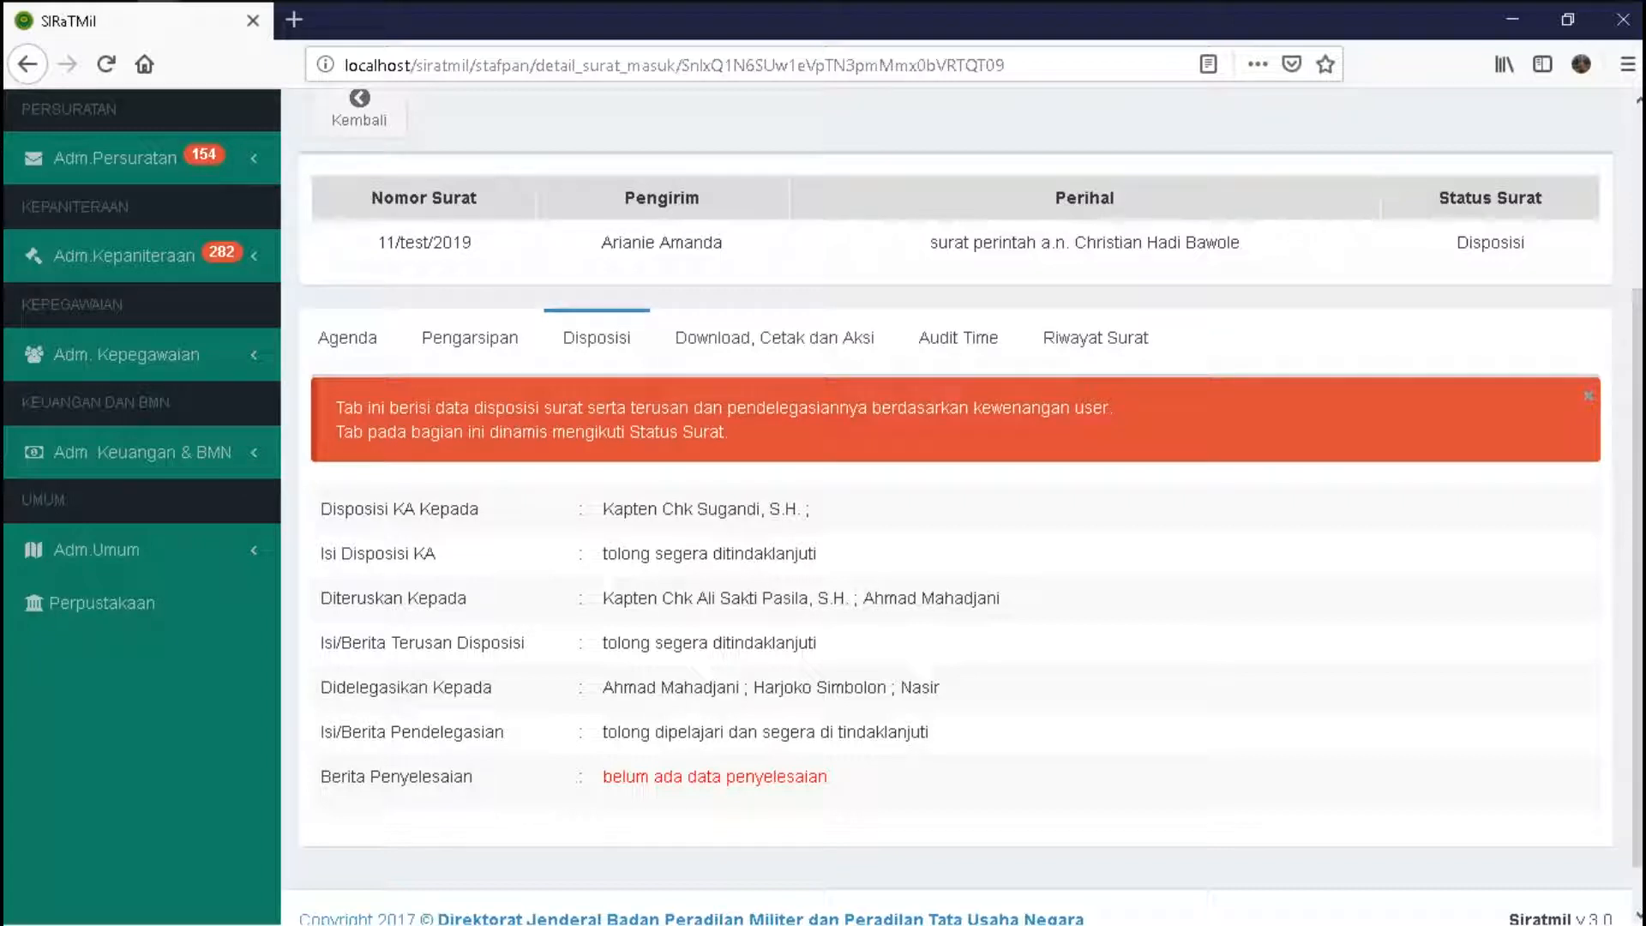
click(774, 337)
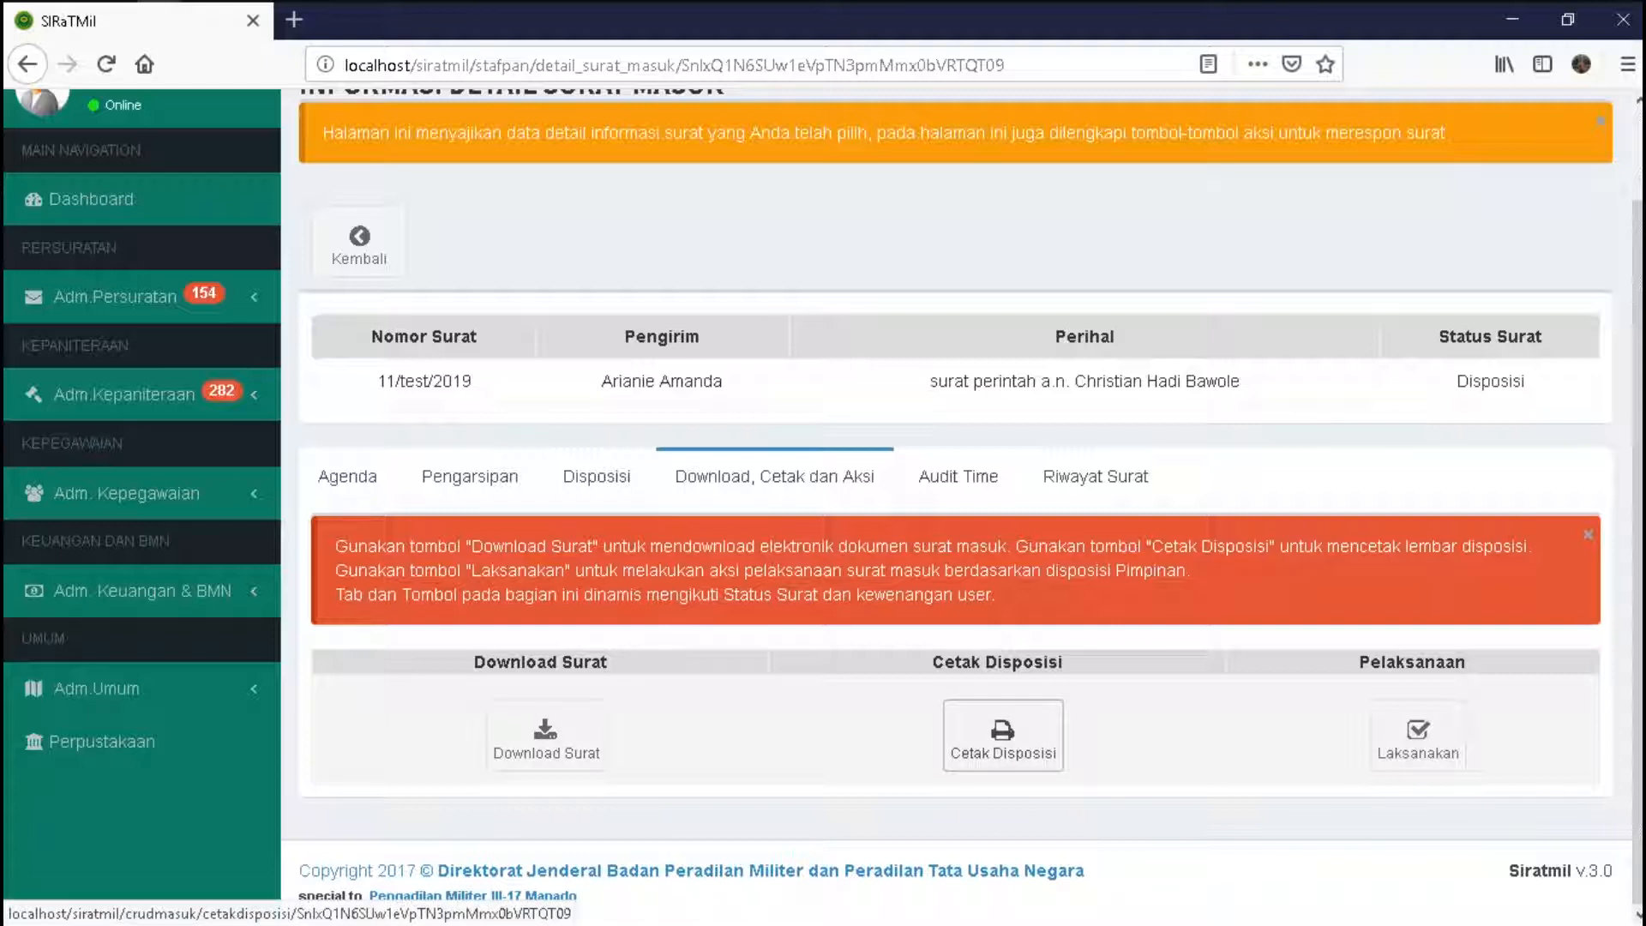
- Print the disposition sheet and open disposisi.doc in Microsoft Word
click(1003, 735)
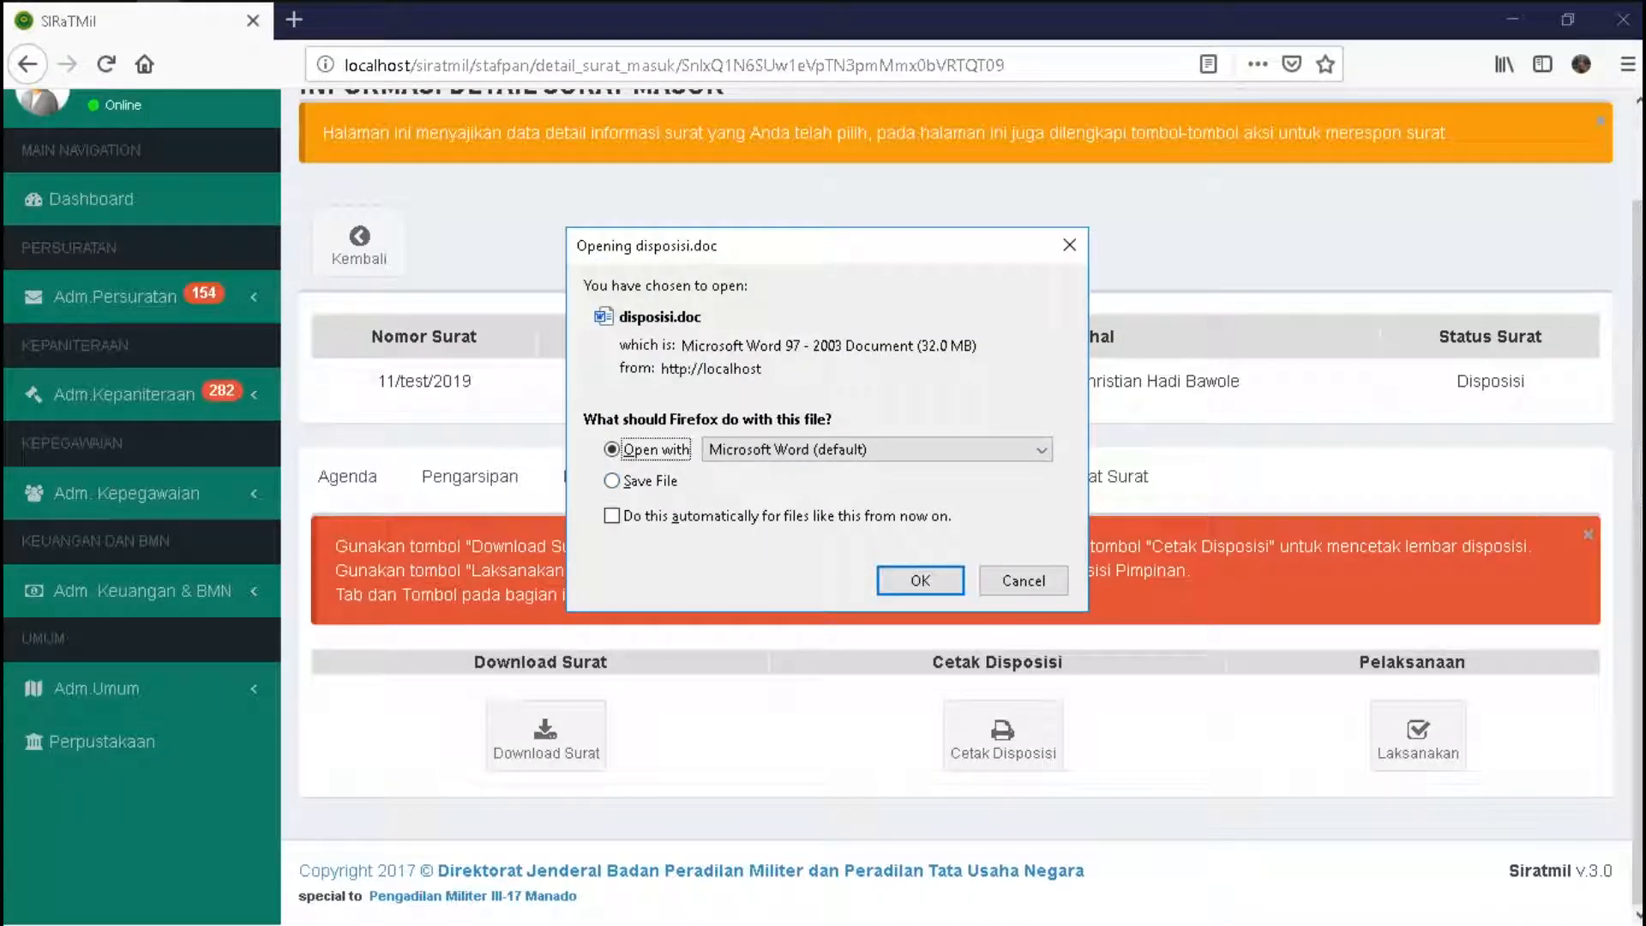
key(Return)
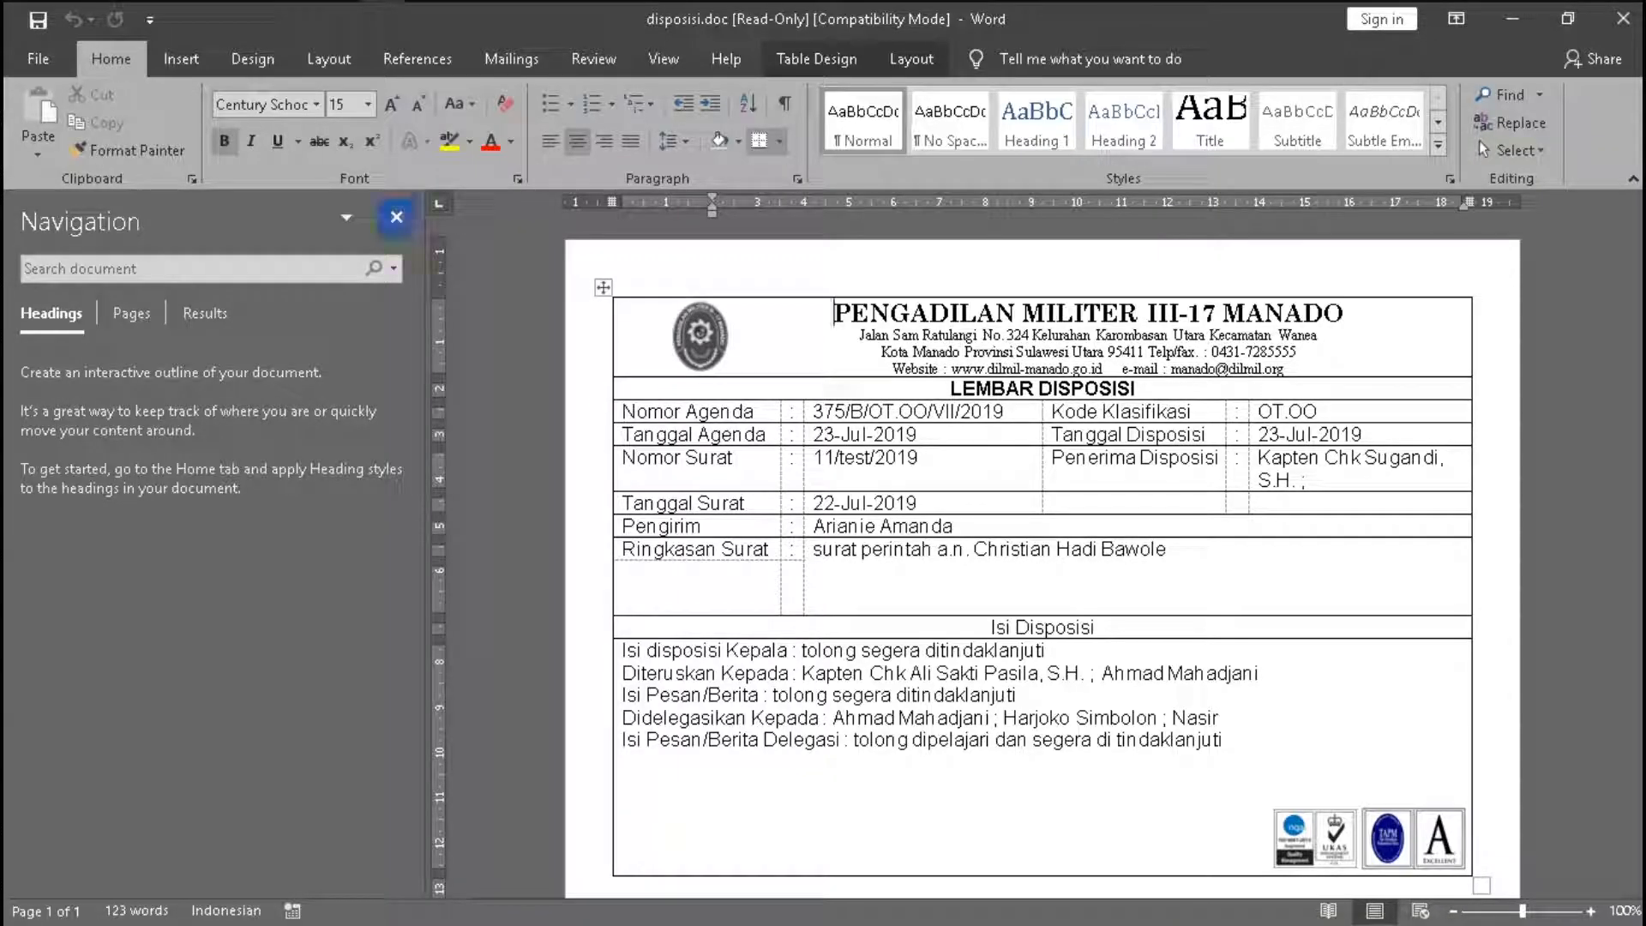
- Hide Word's Navigation pane, scroll through the Lembar Disposisi, and close Word
click(396, 216)
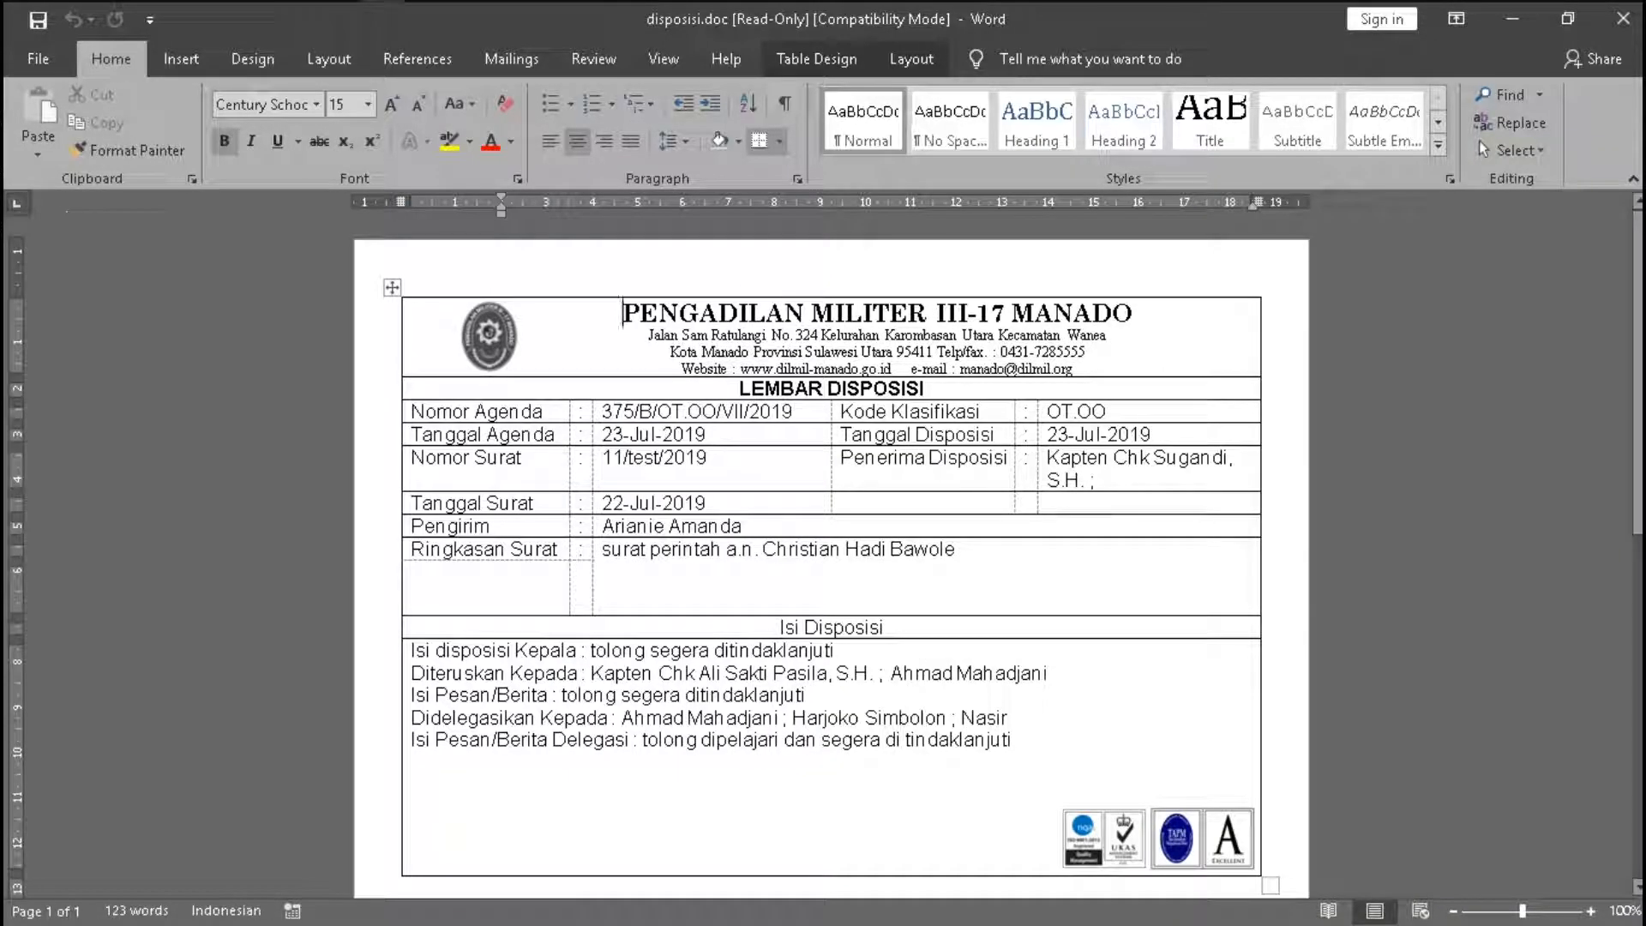
scroll(823, 548, down, 1)
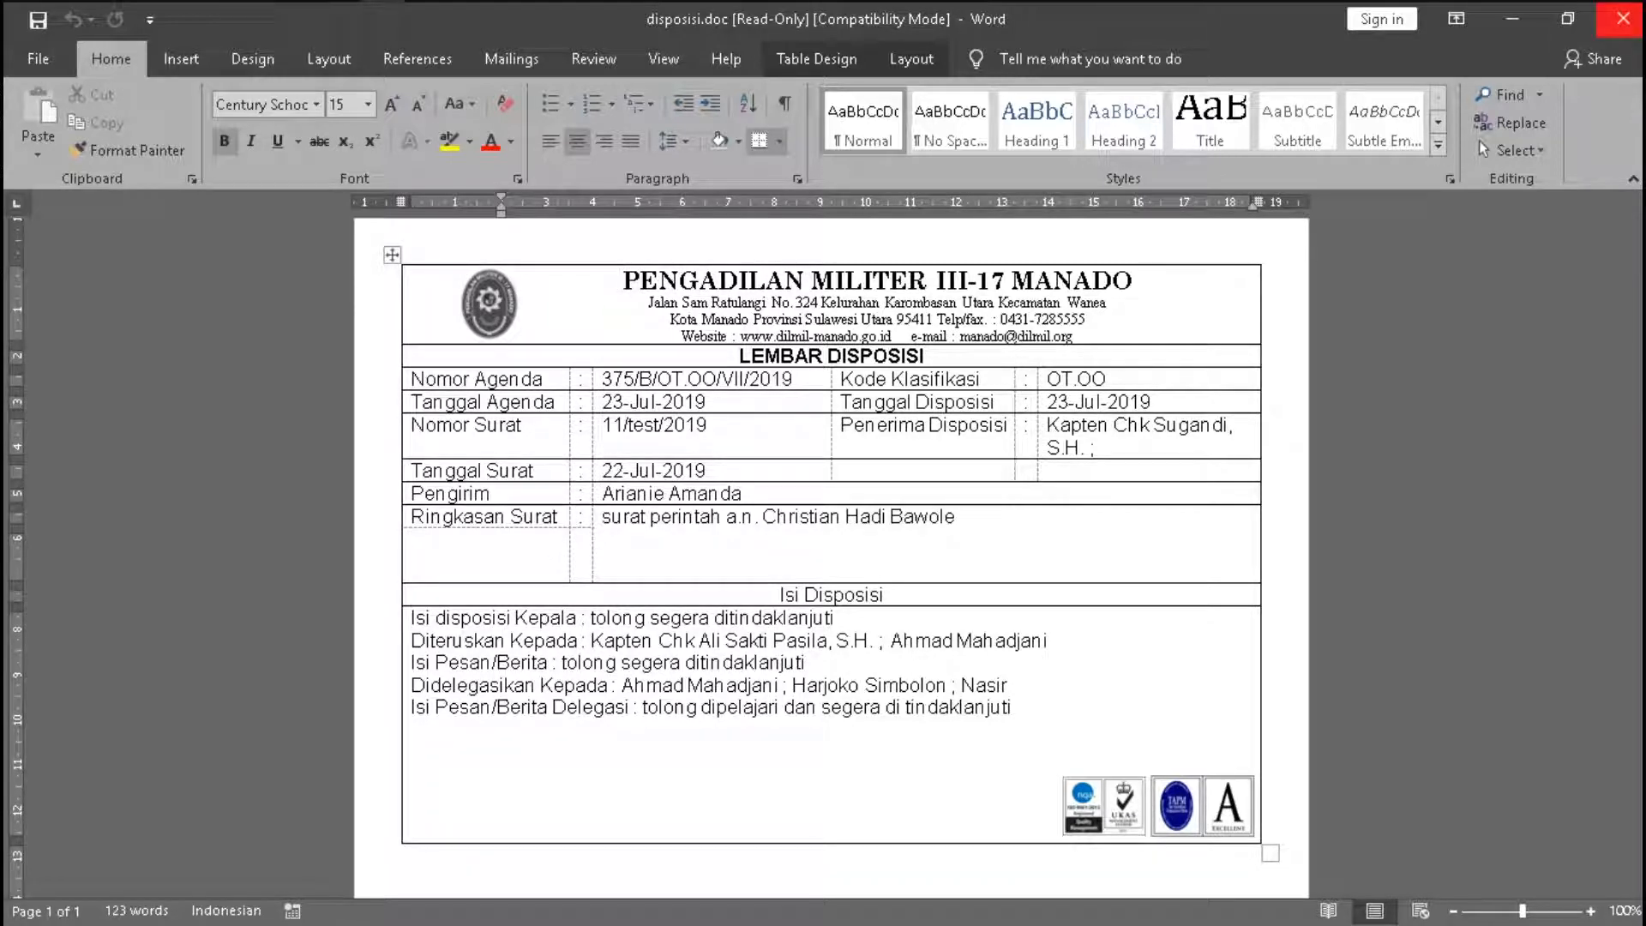
click(1622, 19)
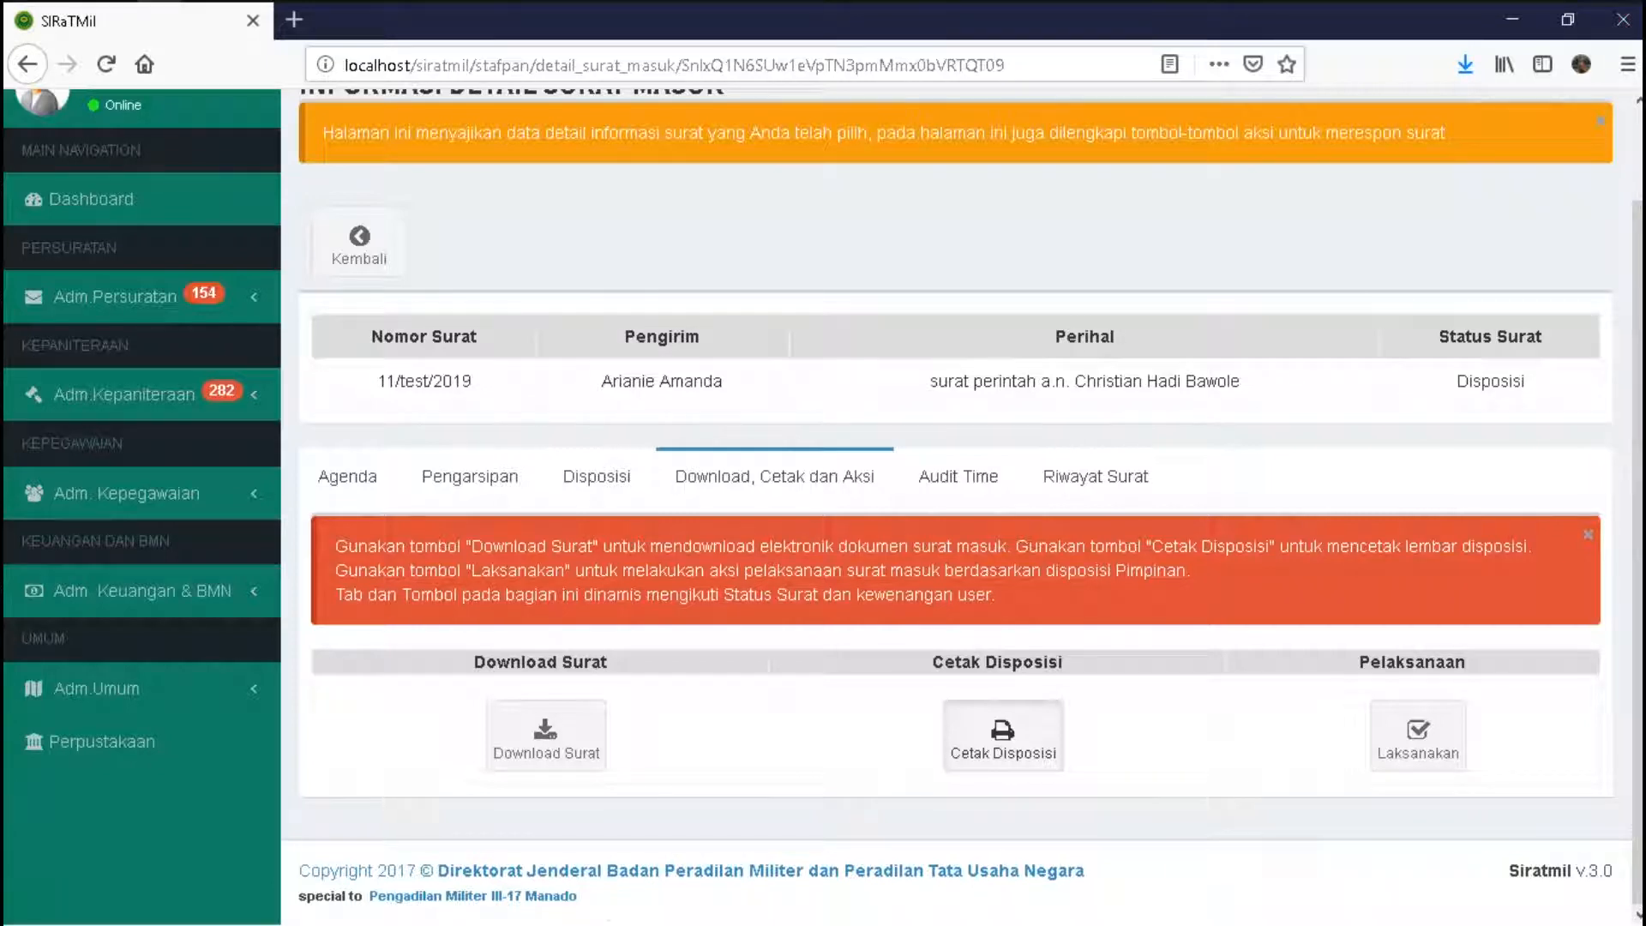
- Recheck the Disposisi tab, then open the Laksanakan execution form for letter 11/test/2019
click(597, 477)
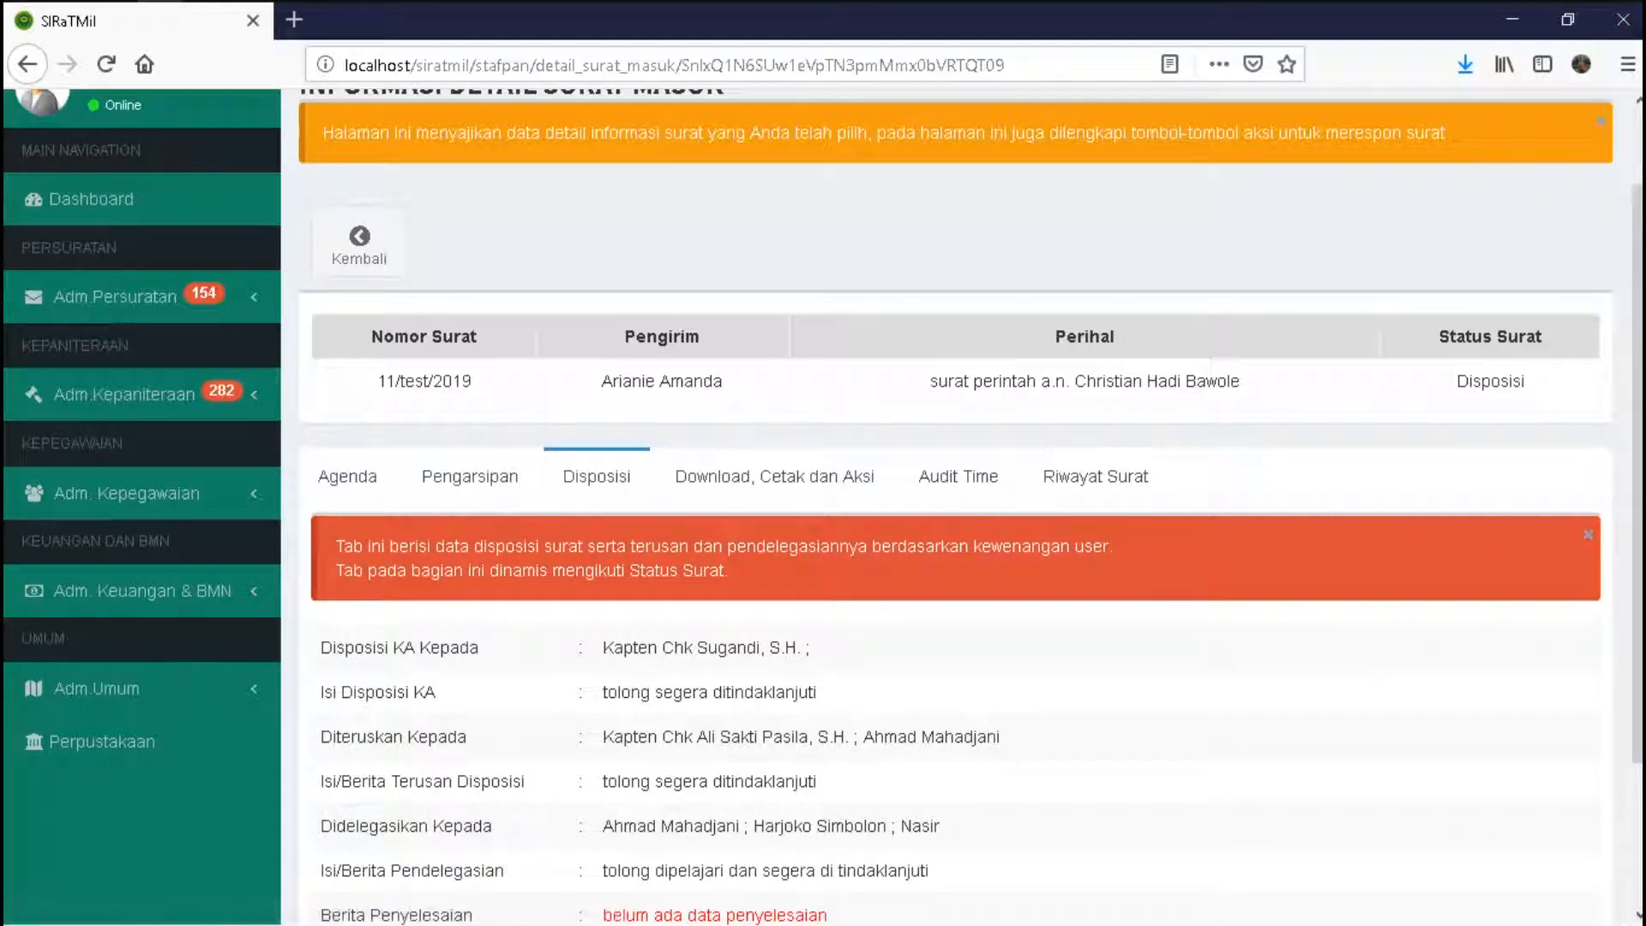
scroll(774, 514, down, 1)
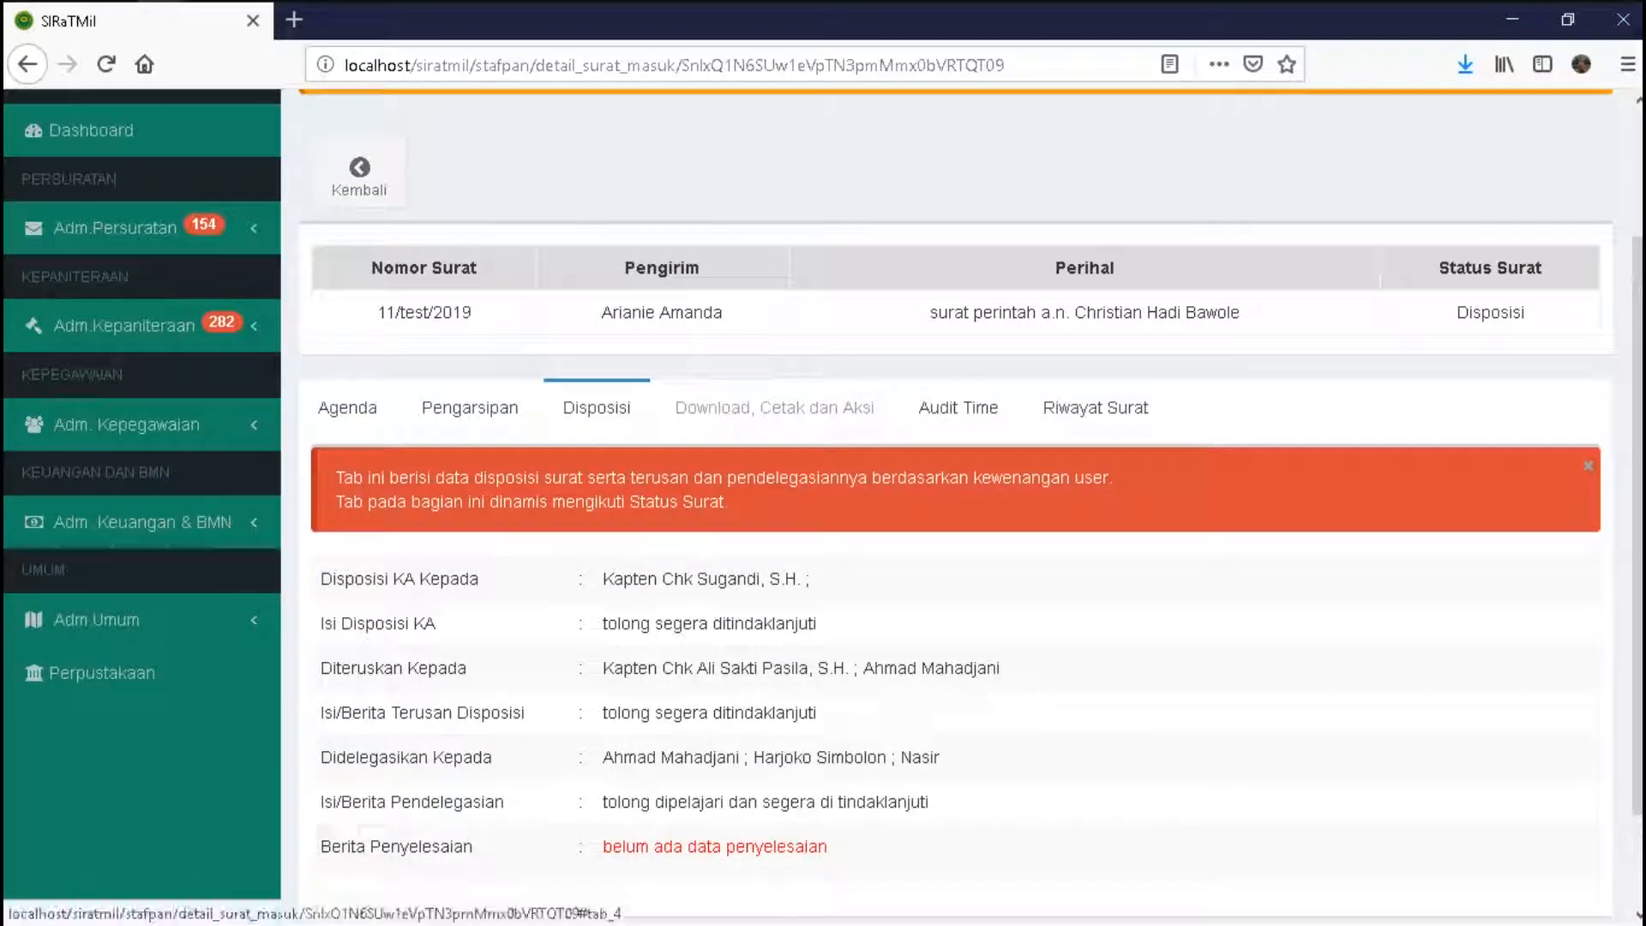
click(774, 408)
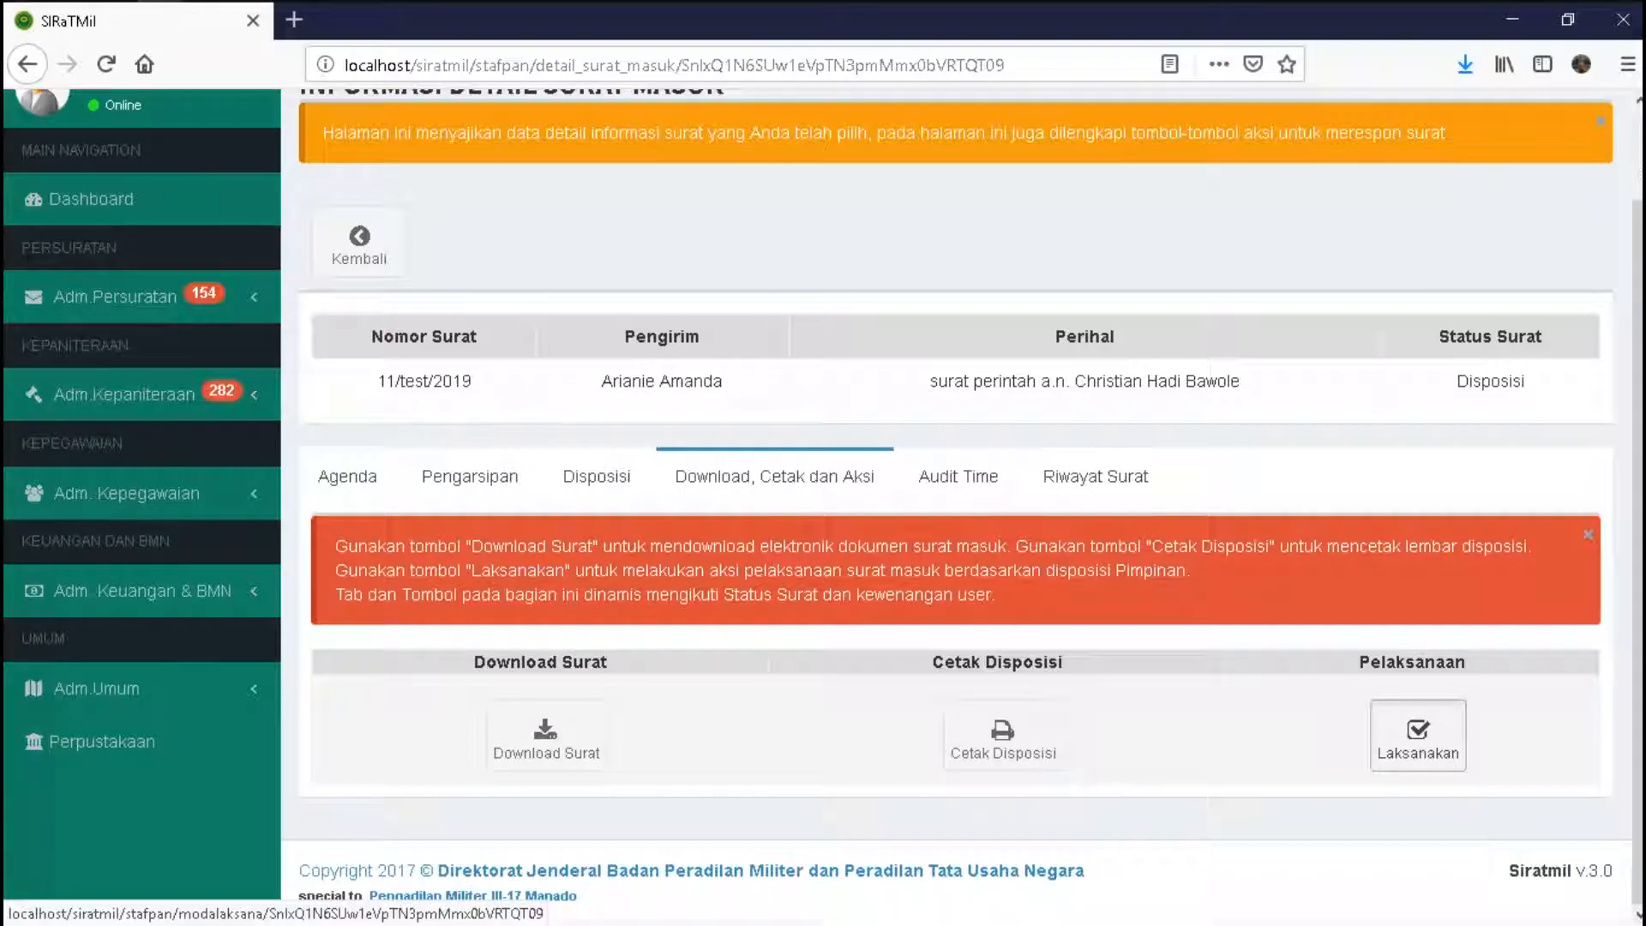
click(1418, 735)
click(532, 474)
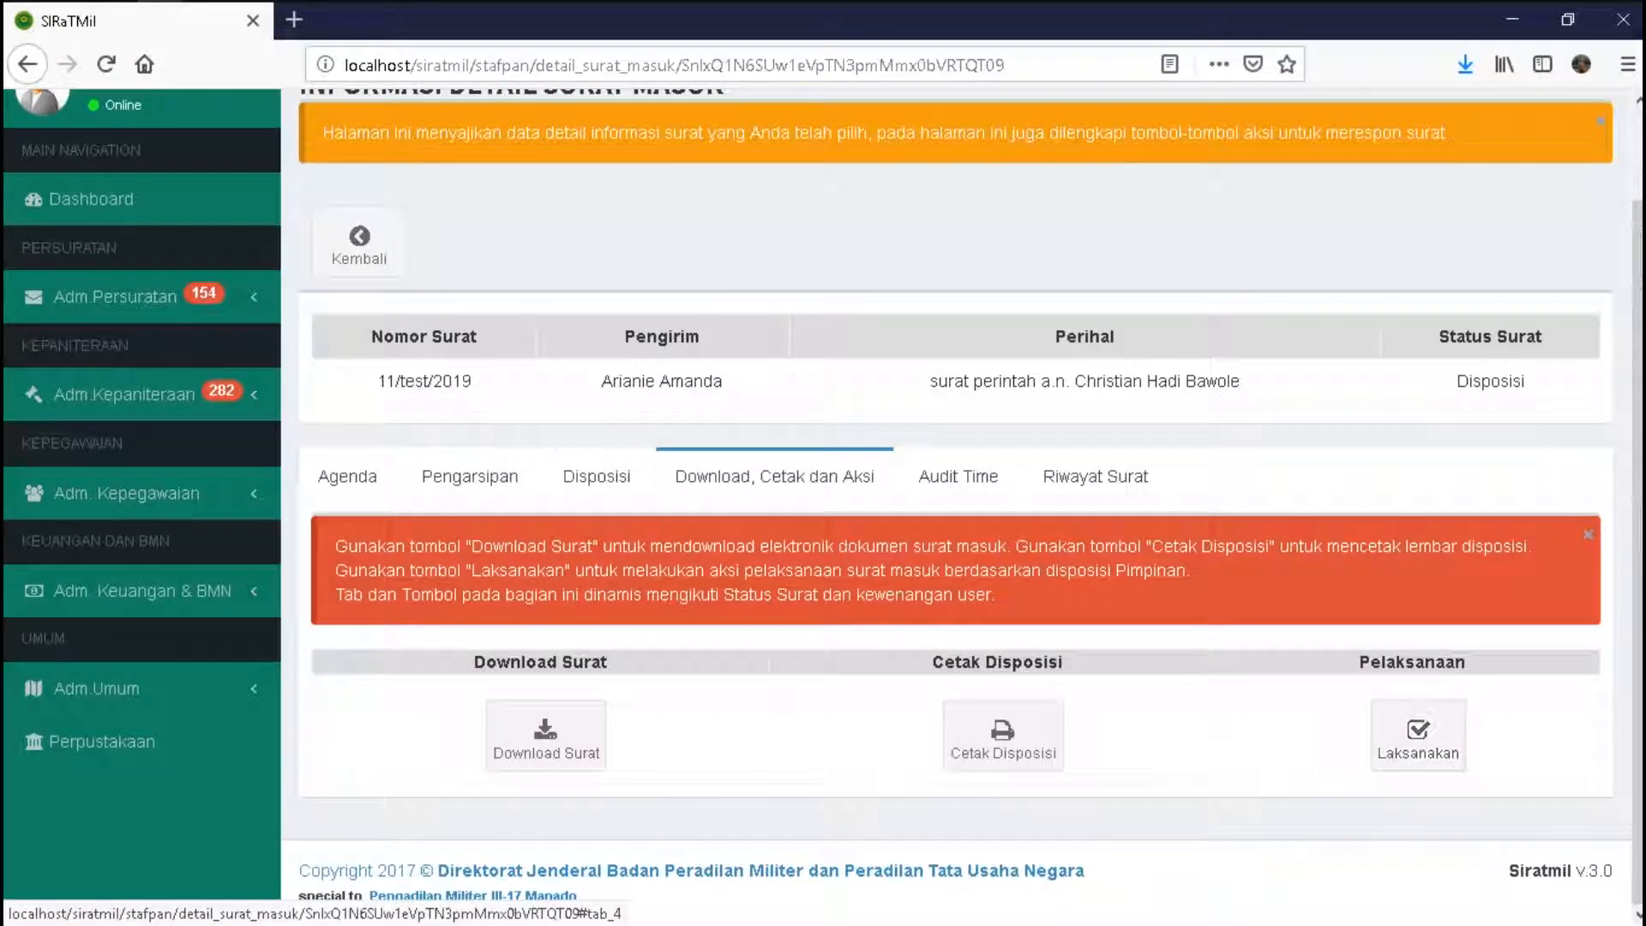
click(1417, 735)
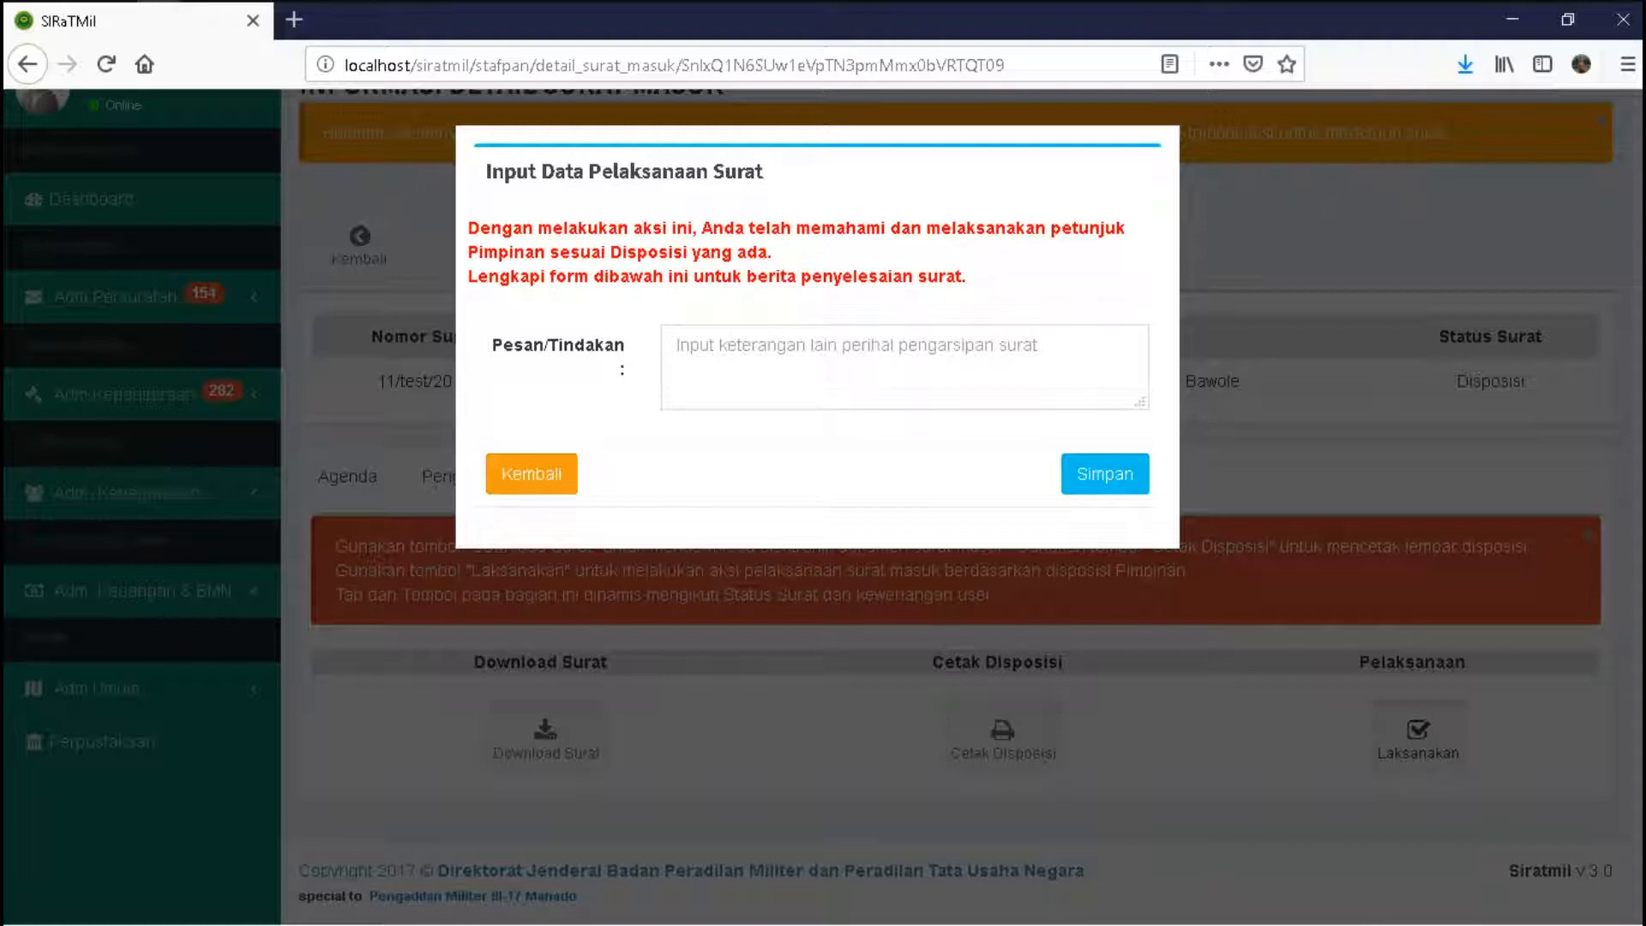
- Save the execution note 'surat dilaksanakan sesuai dengan petunjuk, telah dibuatkan surat balasan' for letter 11/test/2019
click(677, 345)
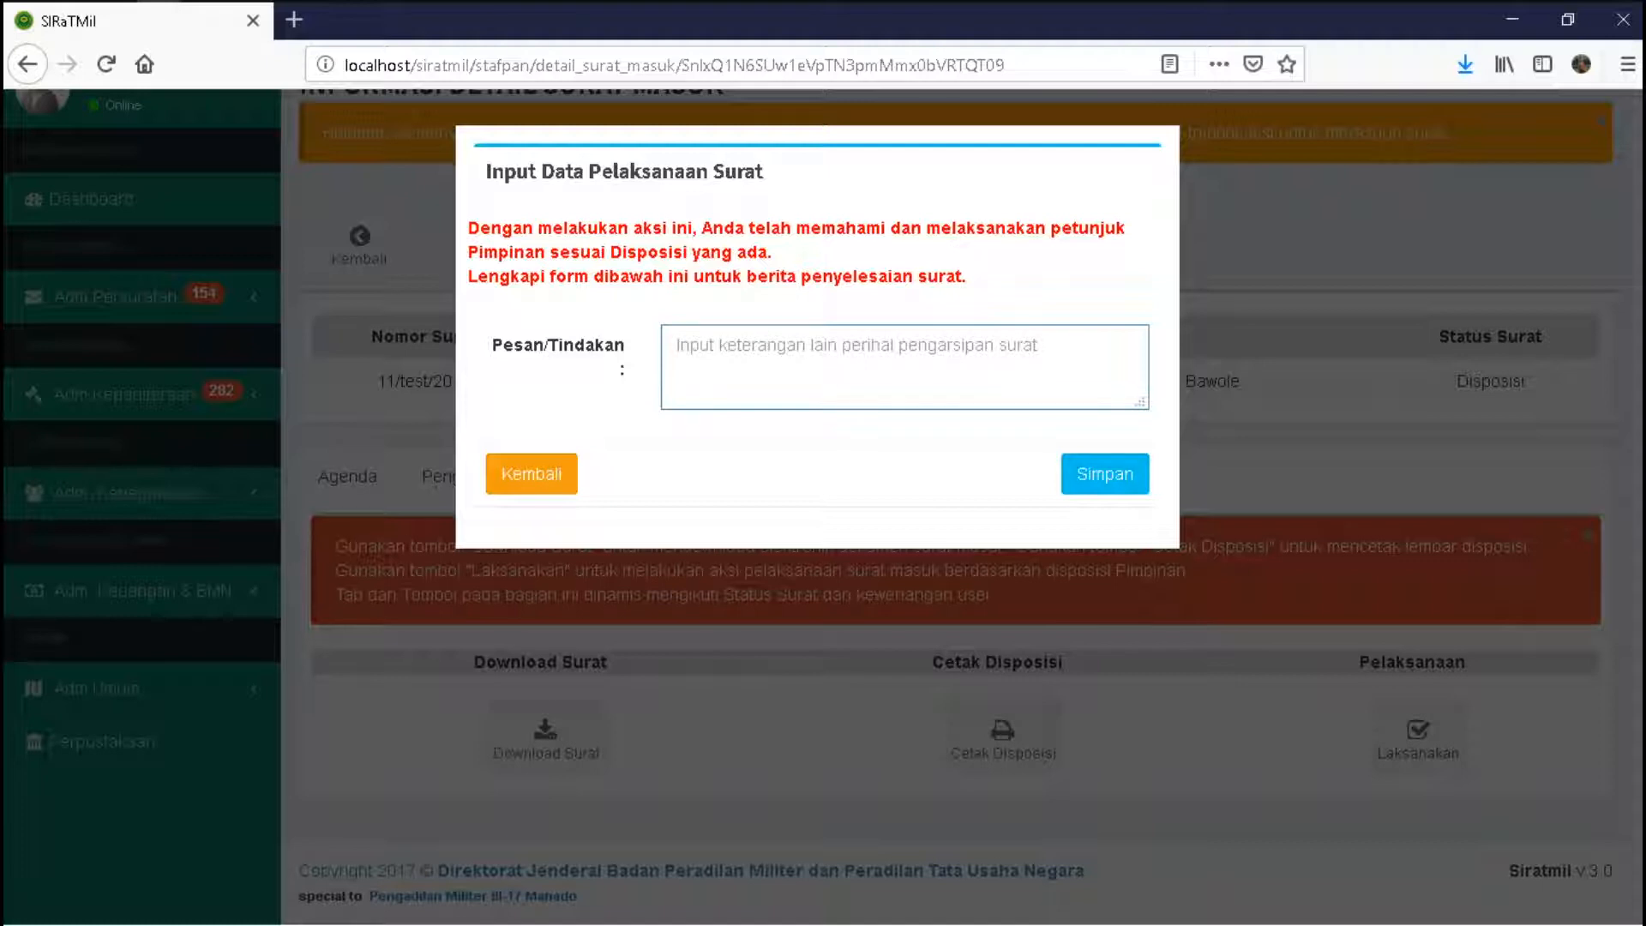
text(surat)
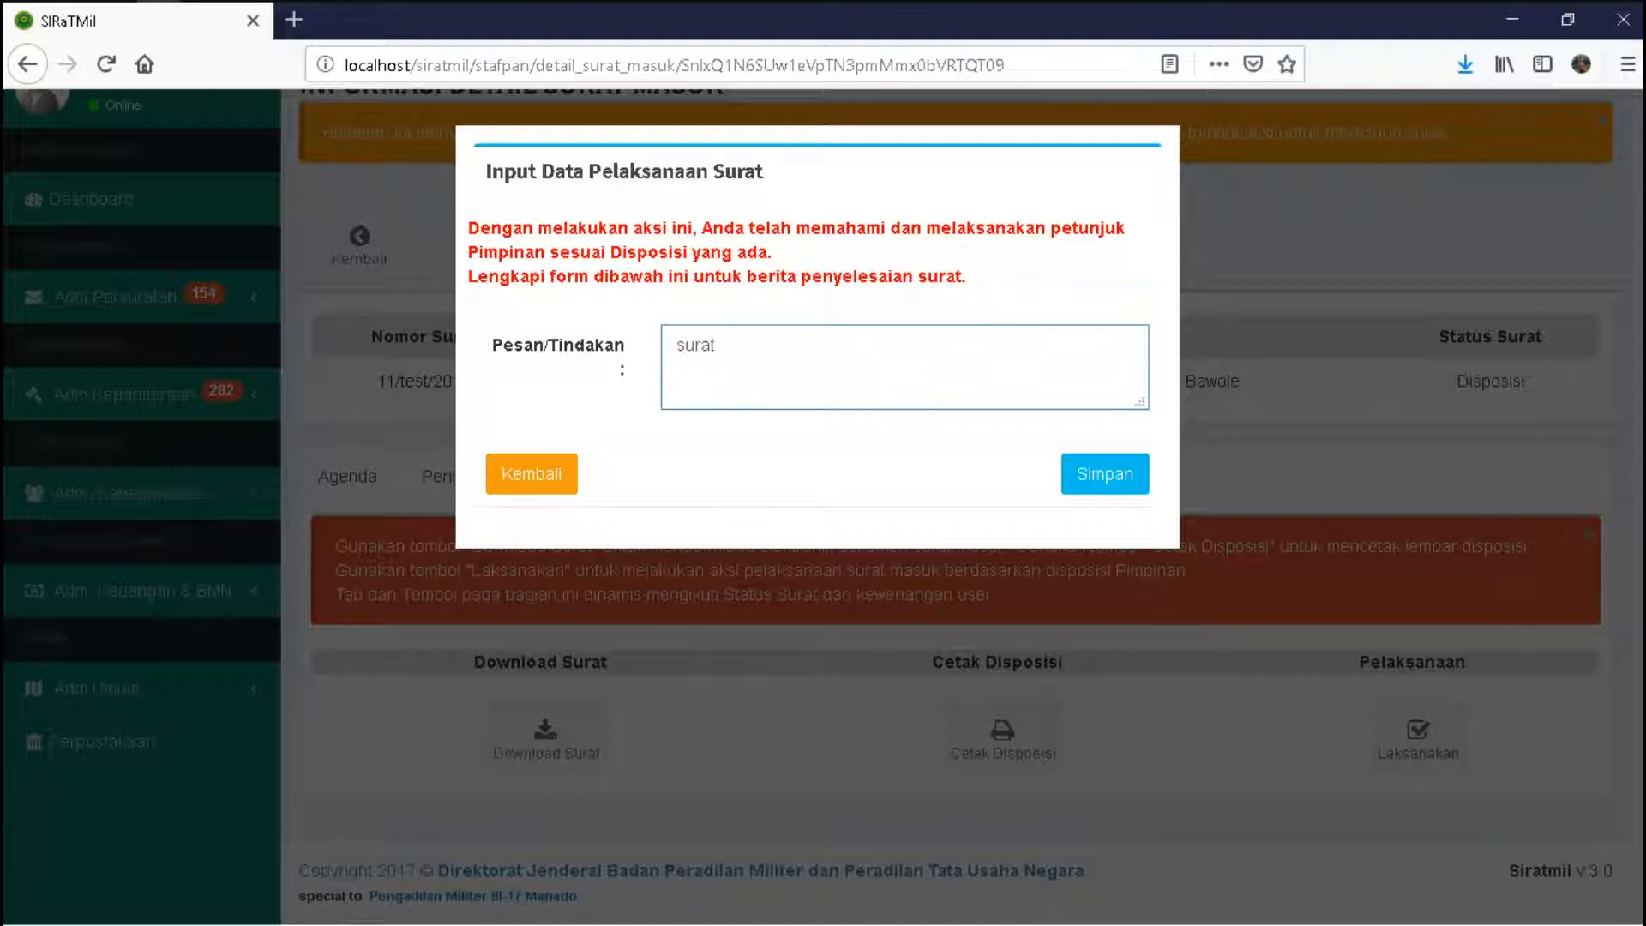
text( dilaksanakan sesuai dengan p)
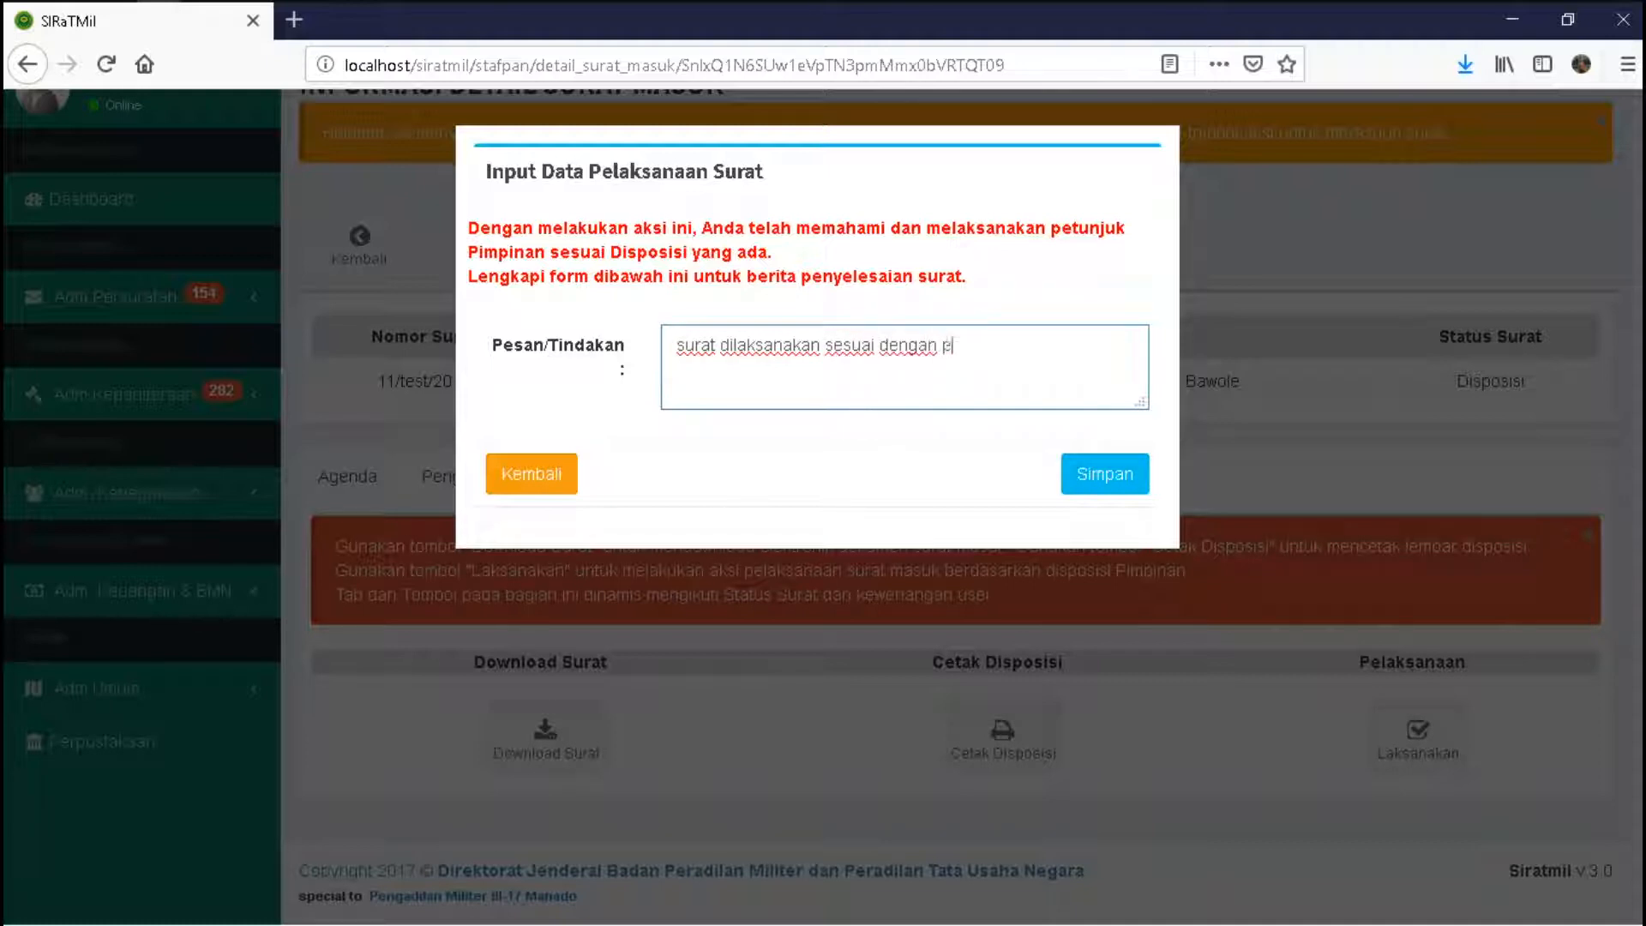
text(etunjuk.)
text(dibuatkan surat)
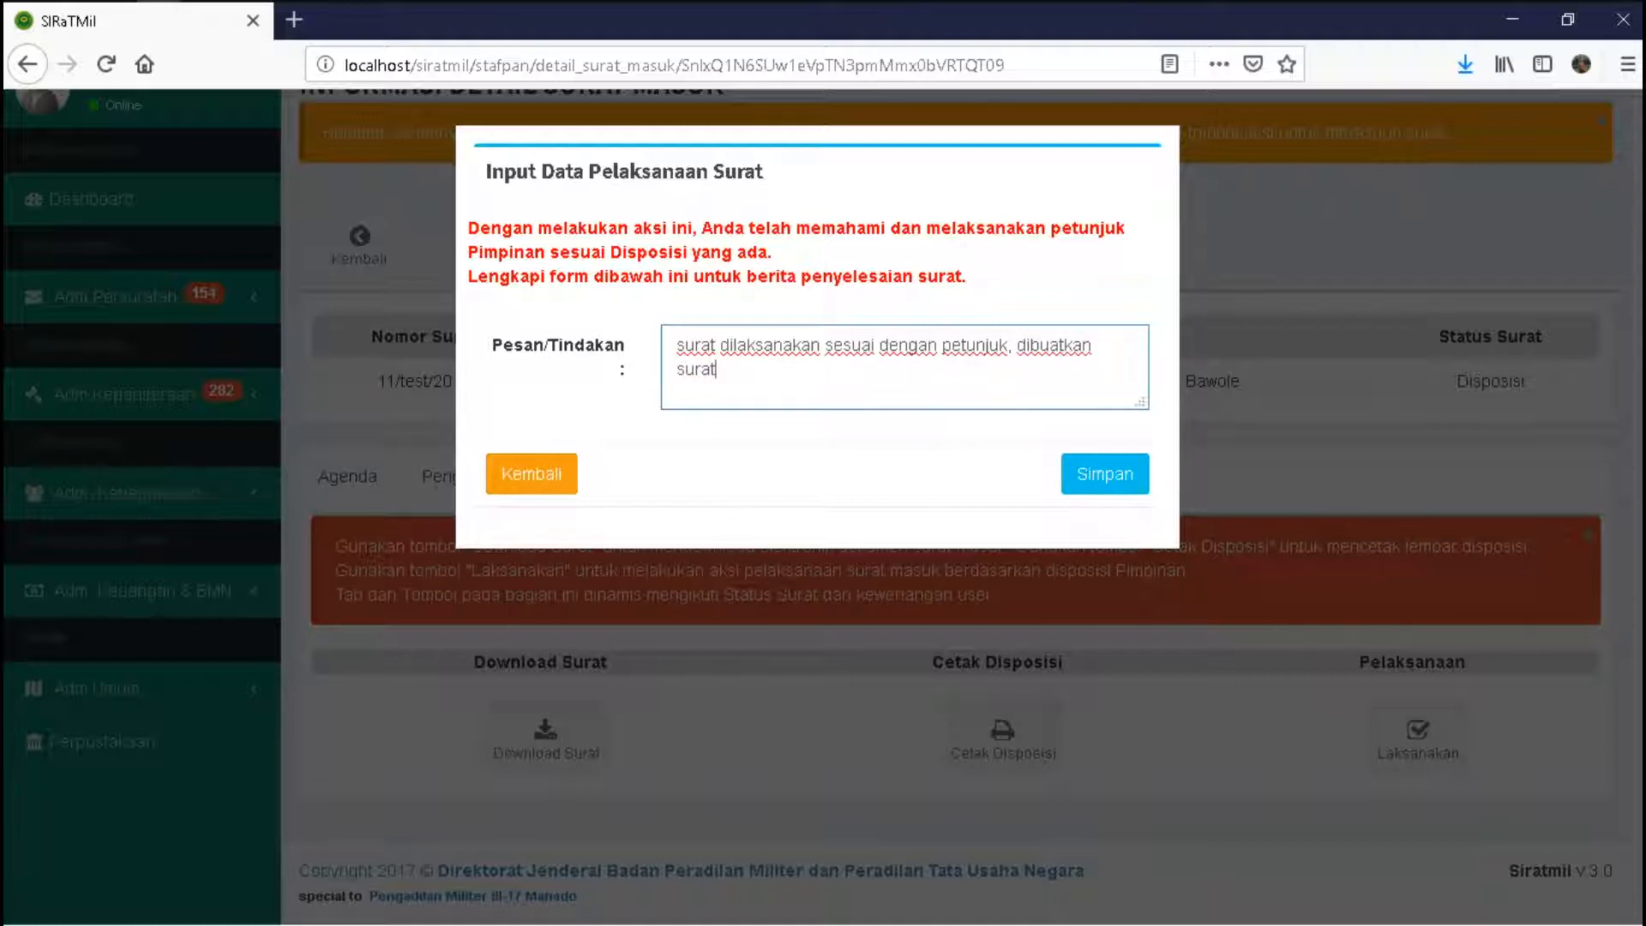
text( balas)
text(an)
click(1017, 345)
text(telah)
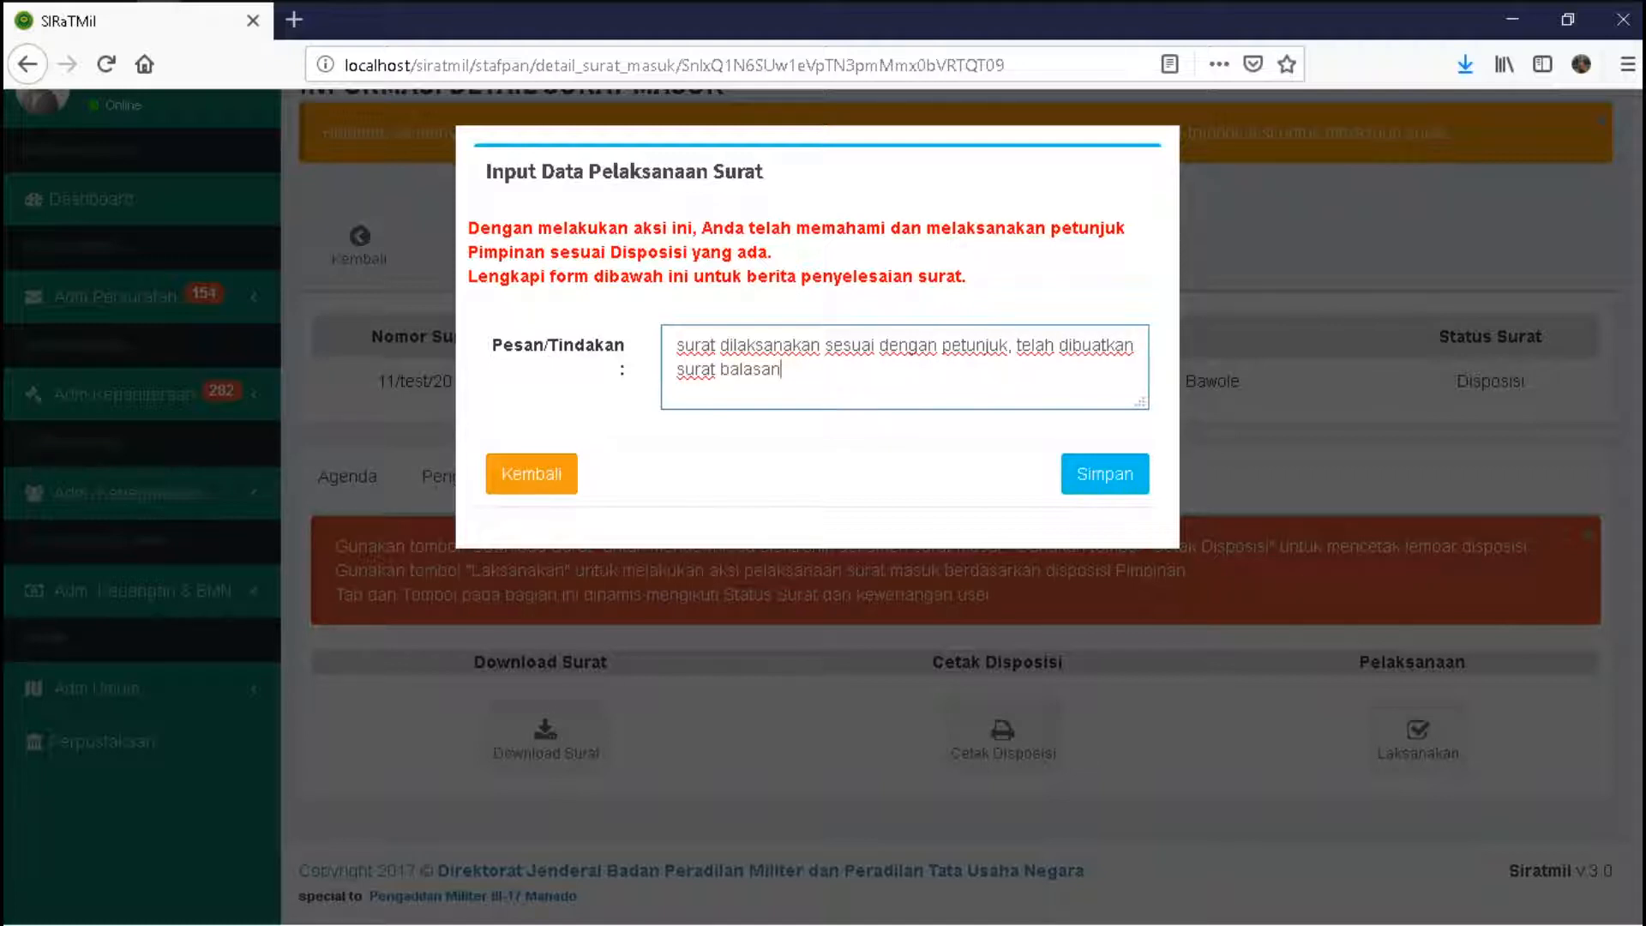
click(1104, 473)
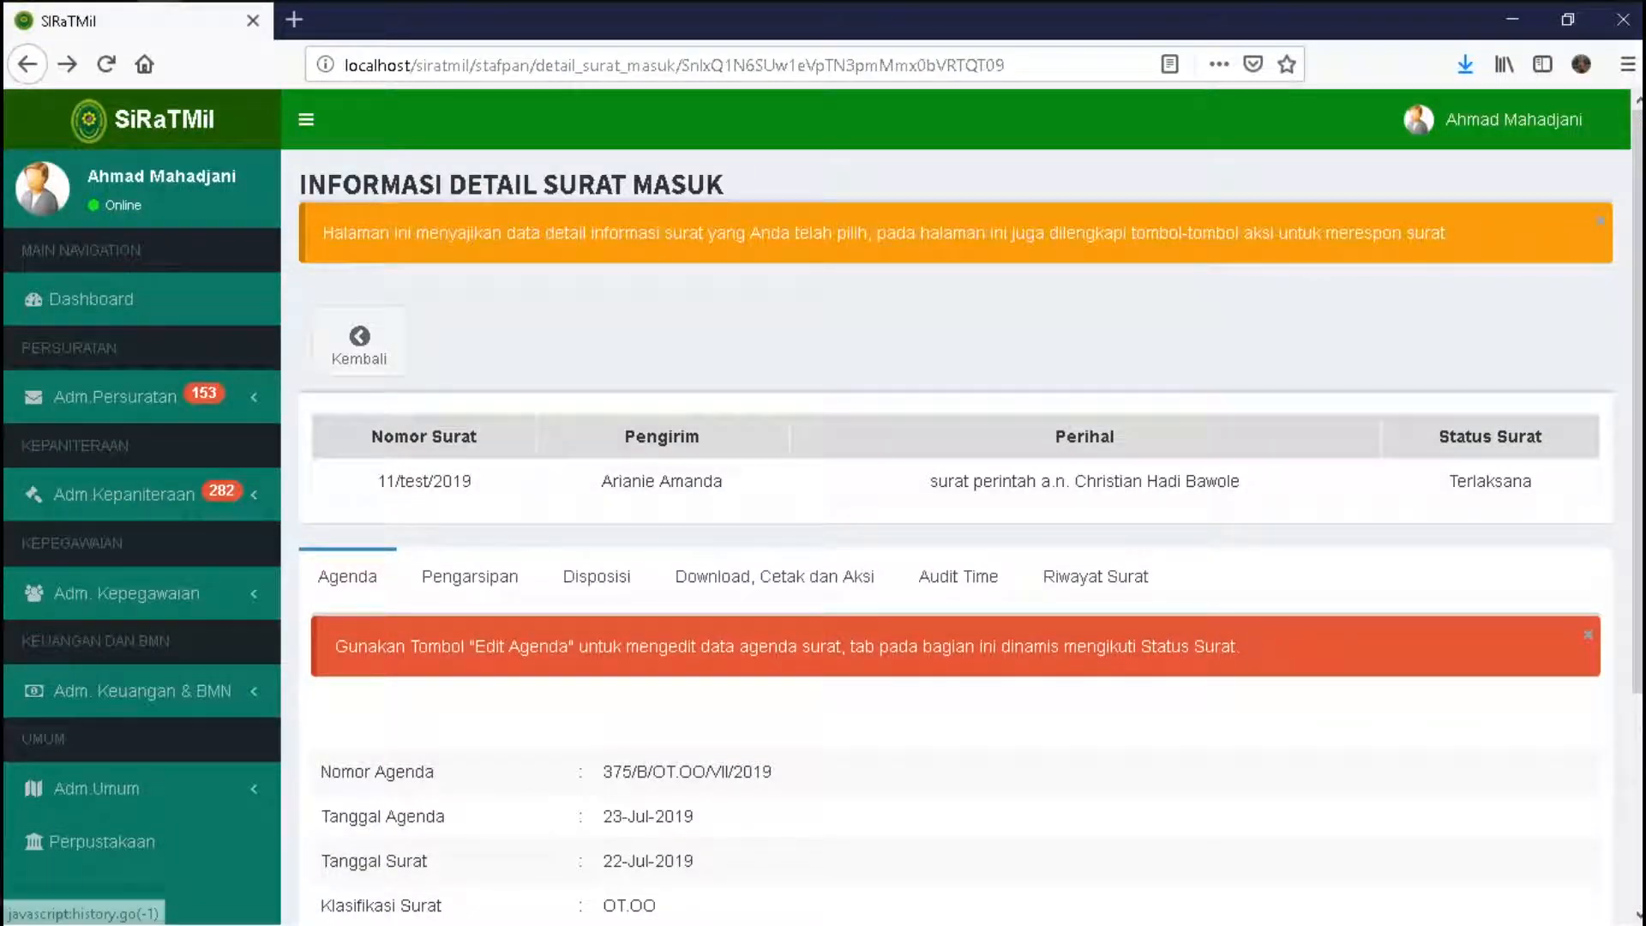
- Highlight the new Terlaksana status, then go to the Adm.Persuratan > Surat Masuk monitoring overview
drag(1448, 481, 1536, 481)
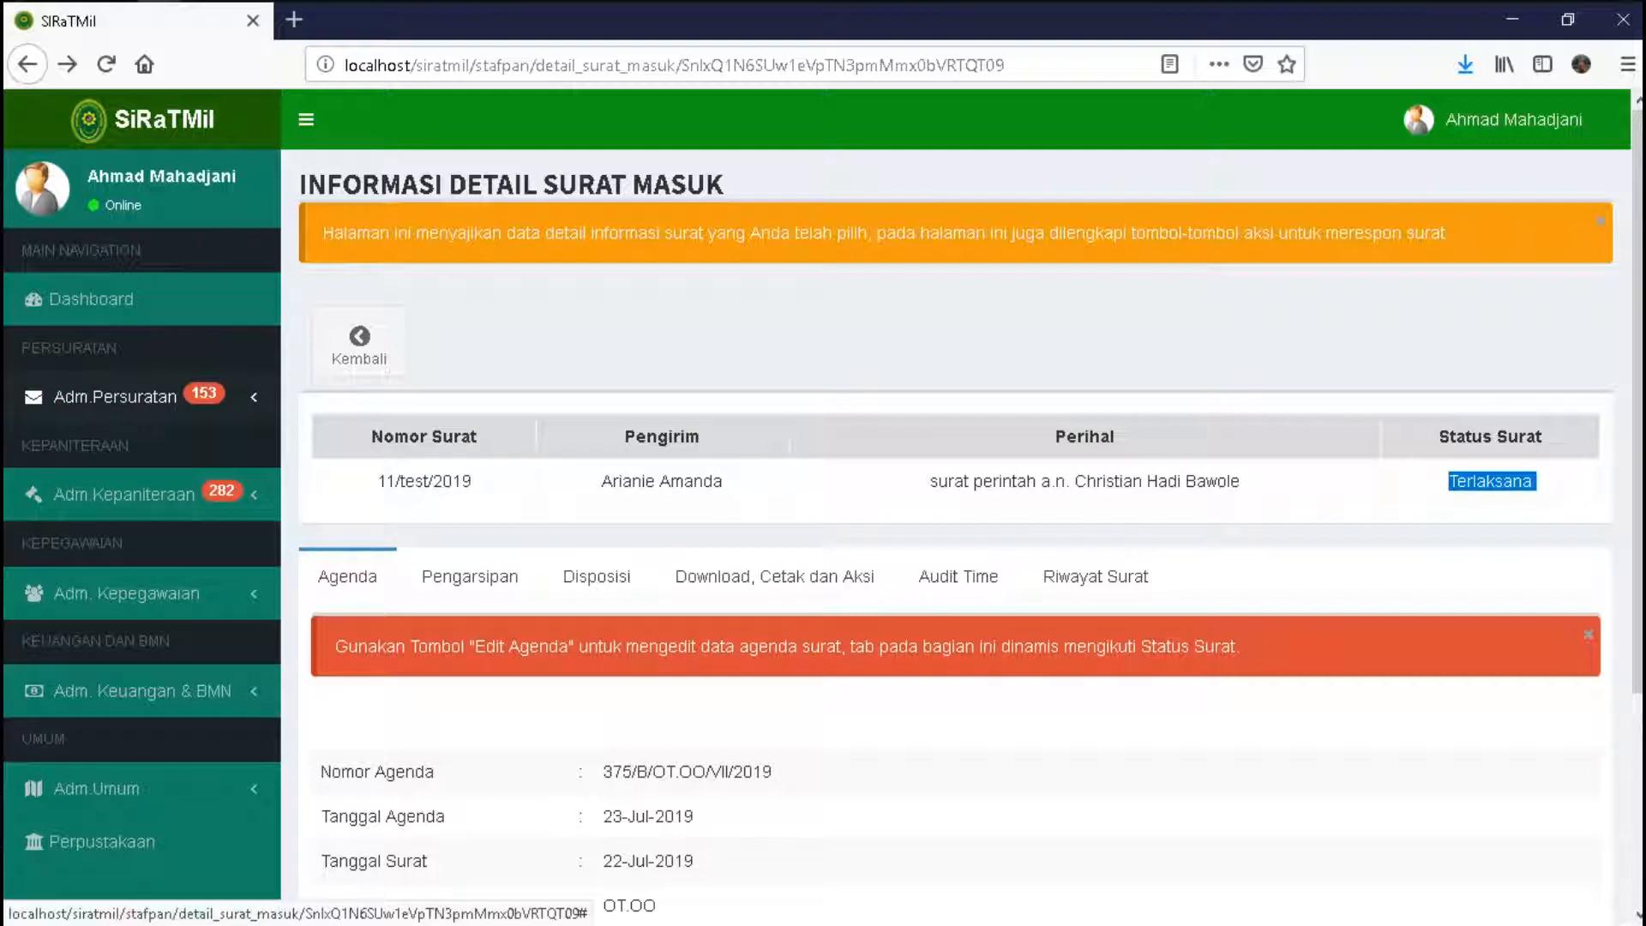
click(116, 396)
click(104, 441)
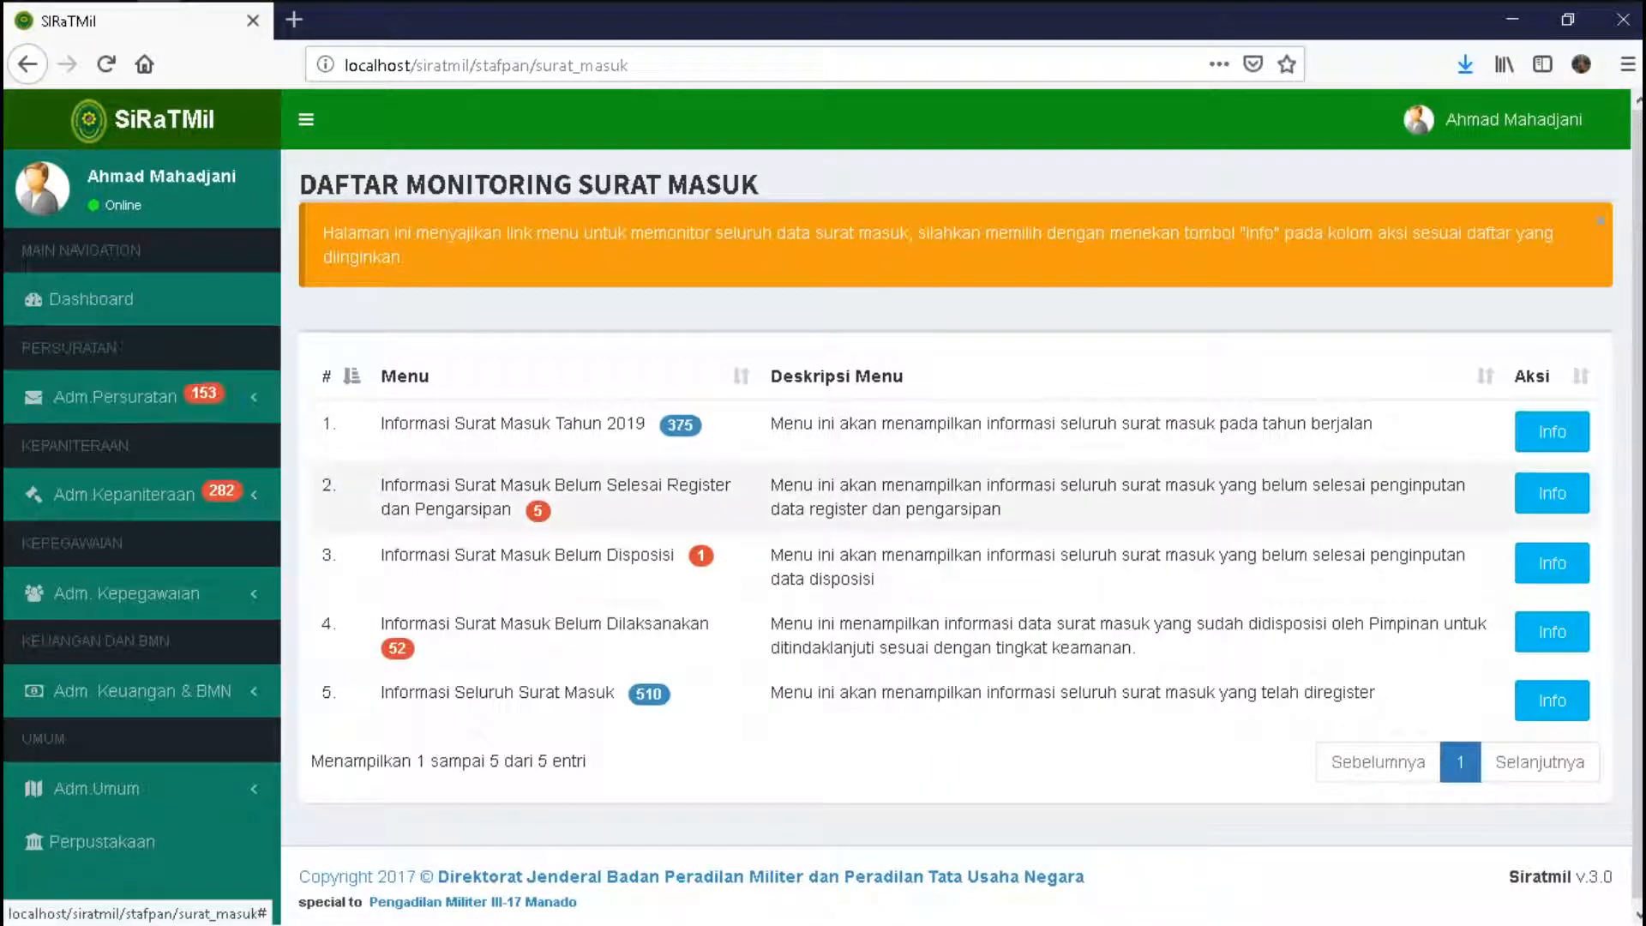
- Review the incoming letters that are dispositioned but not yet executed, then go back with Kembali
click(1551, 631)
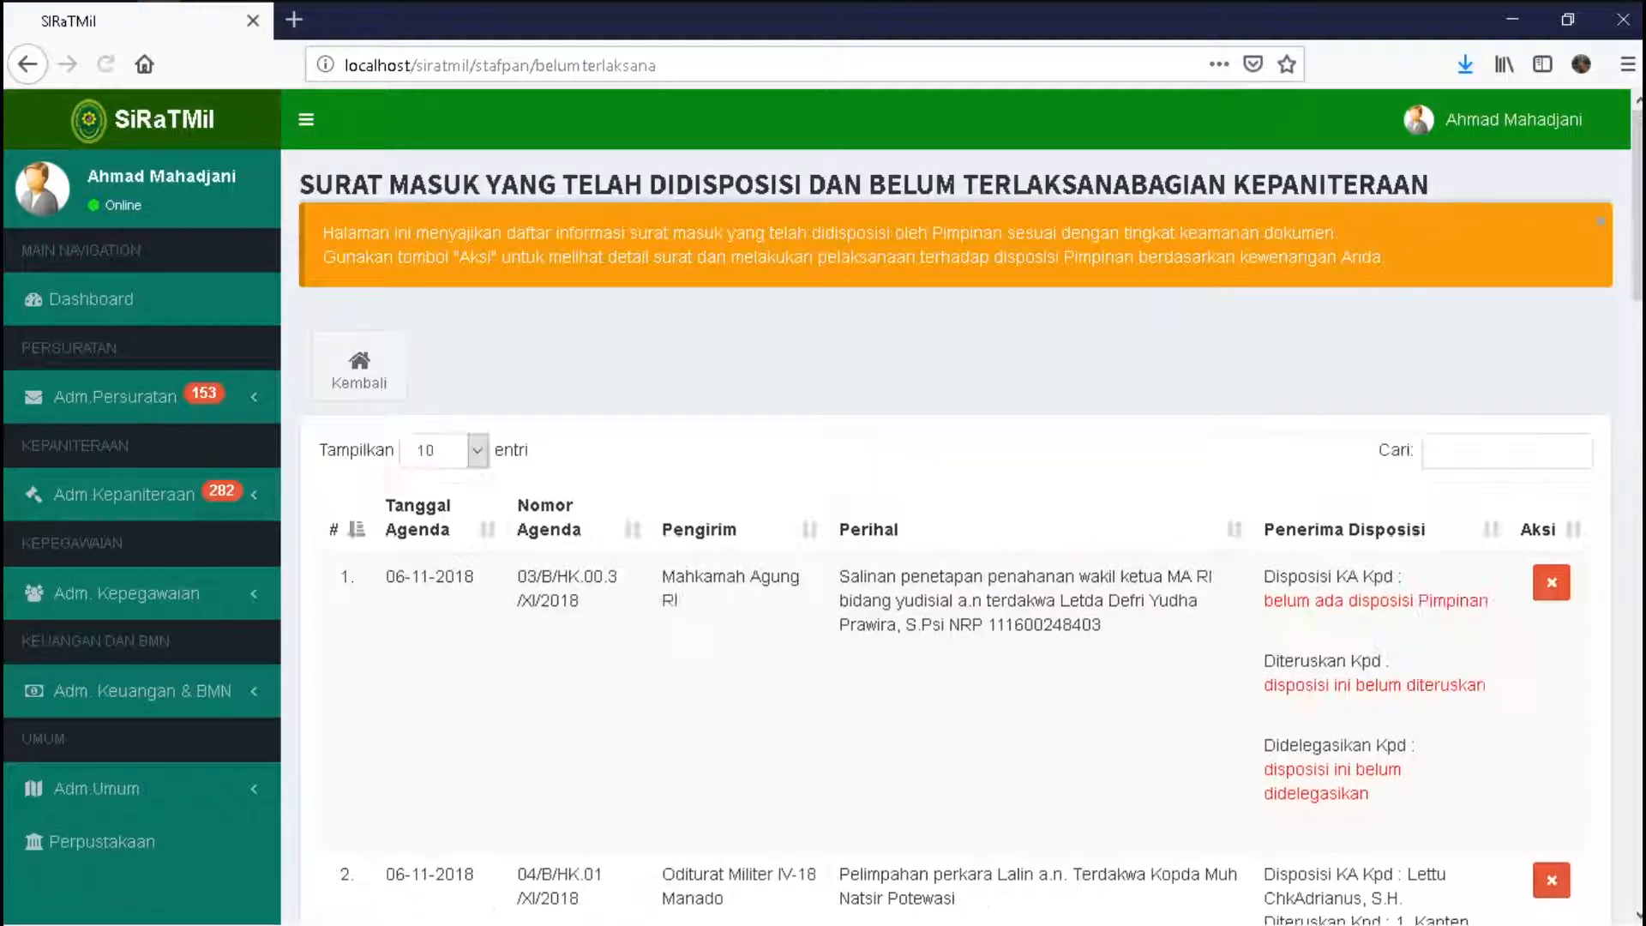
scroll(955, 515, down, 4)
scroll(955, 515, down, 2)
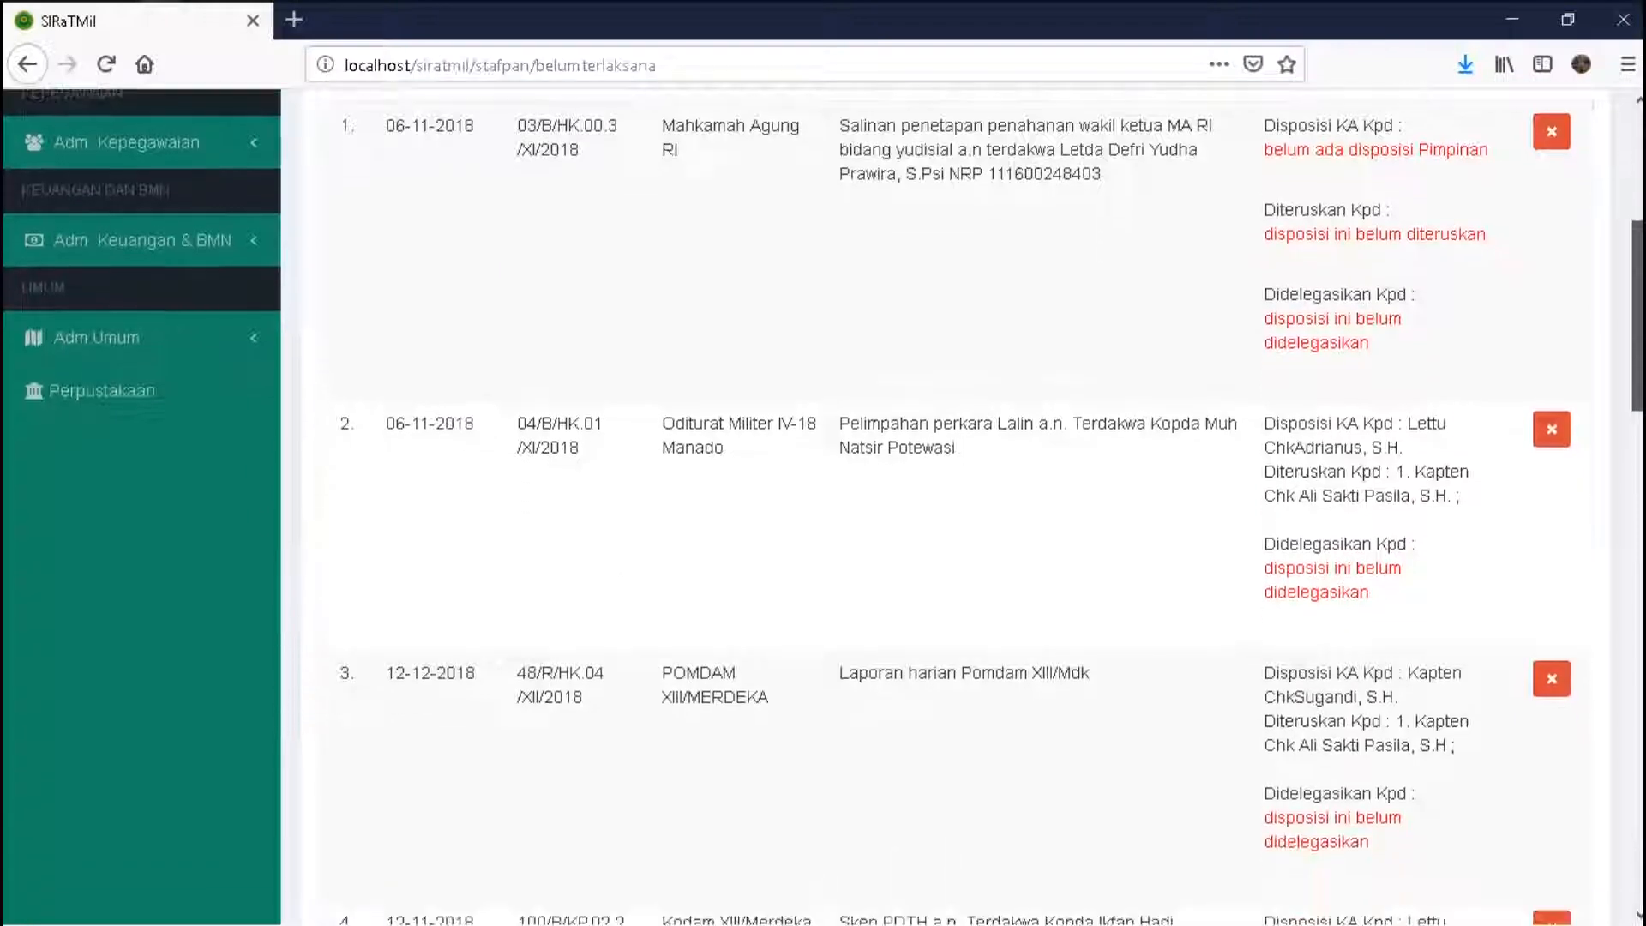
scroll(955, 514, up, 3)
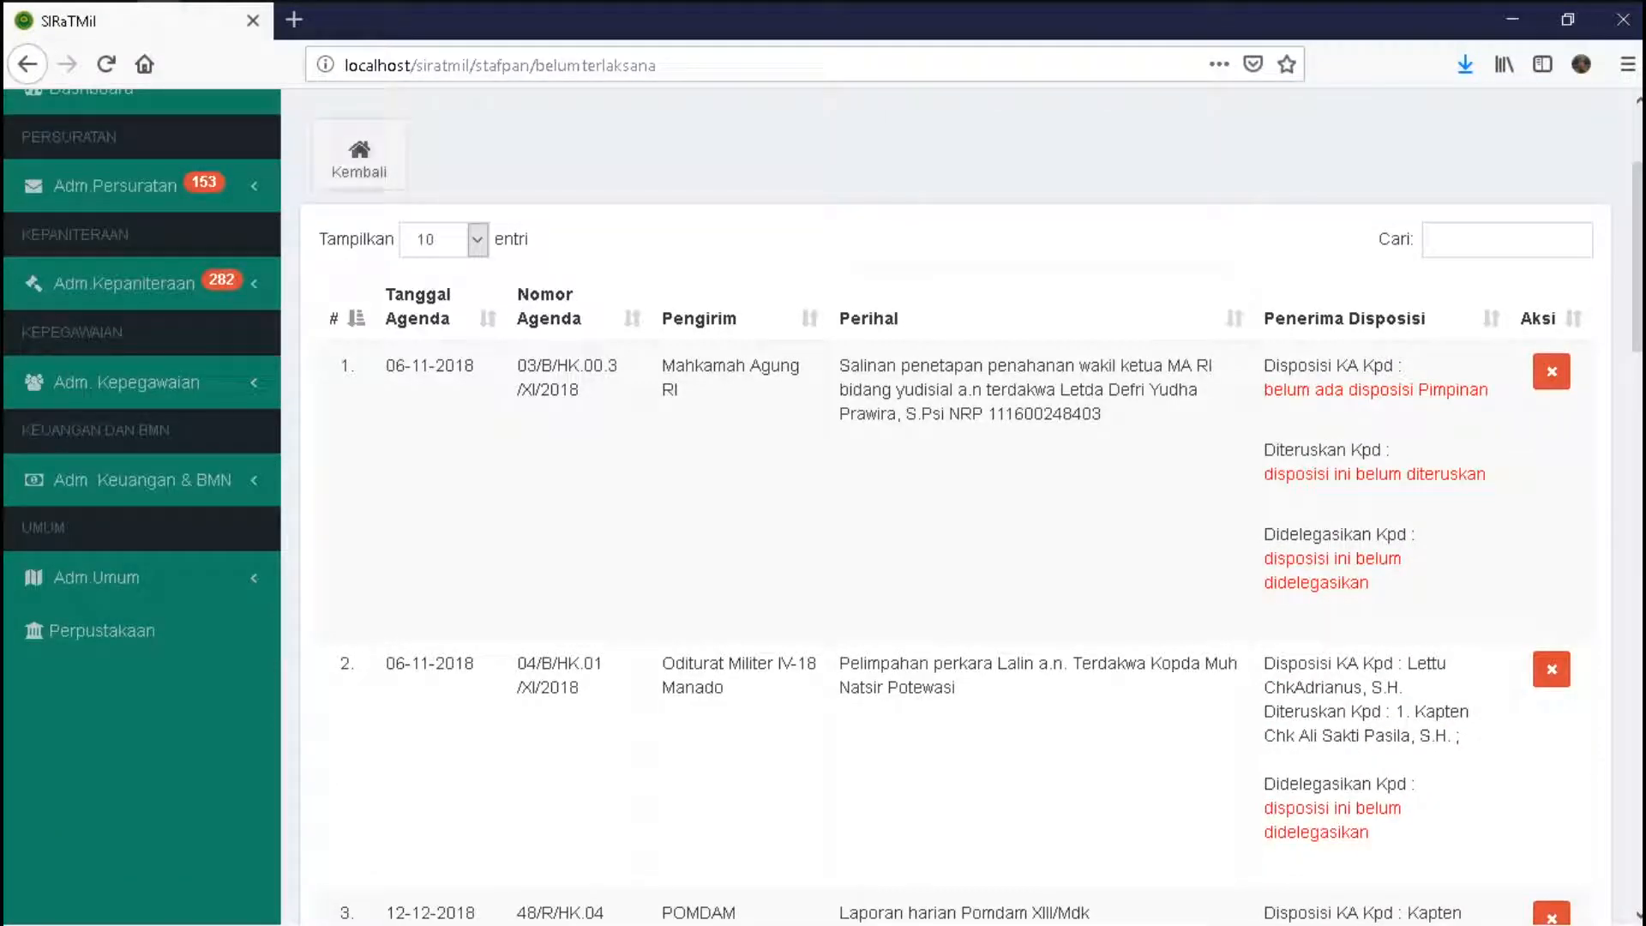
click(359, 156)
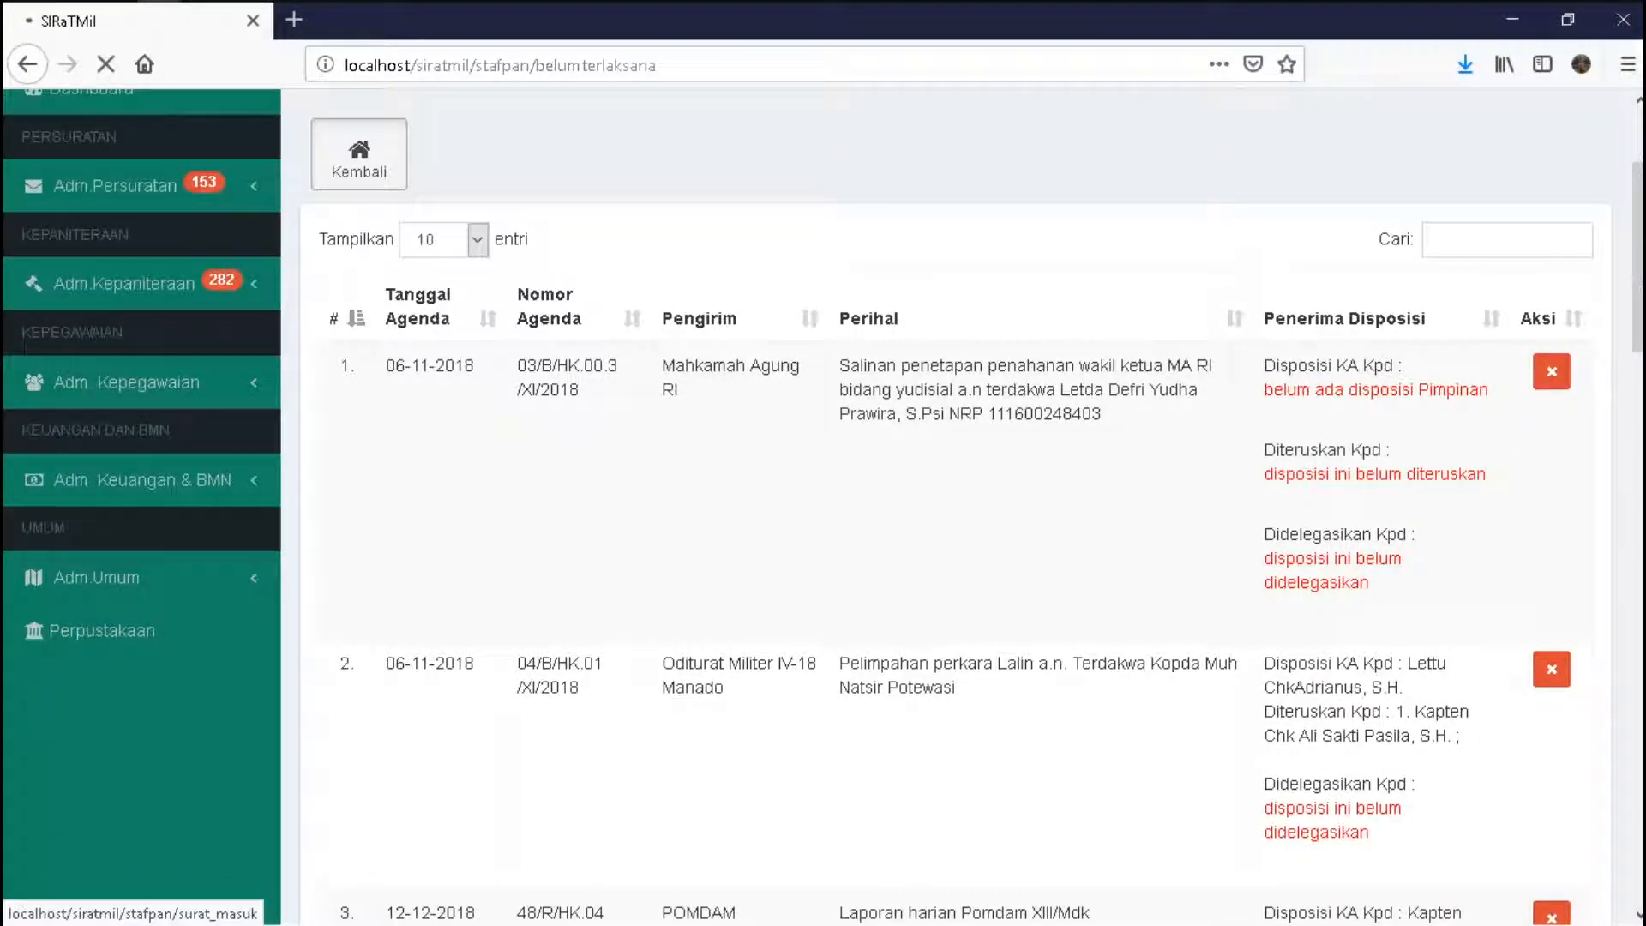